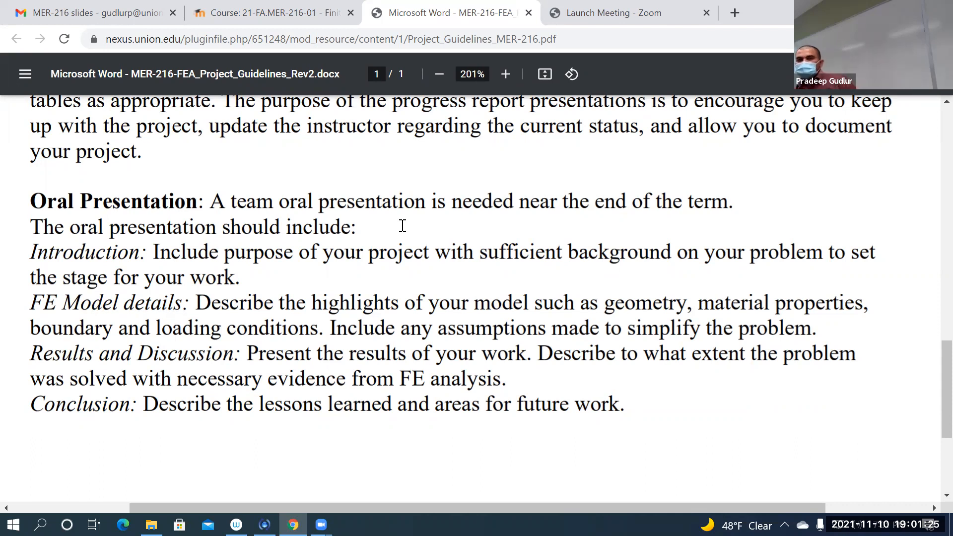
# Step: Look over the course page's general resources, including the sample term project files, and return to the project guidelines document
pyautogui.click(261, 13)
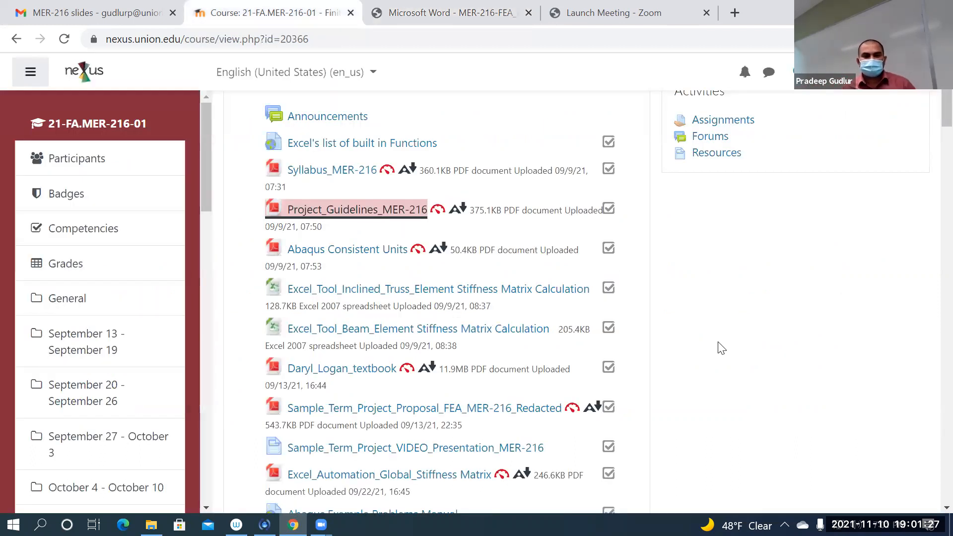
pyautogui.scroll(-5, 712, 347)
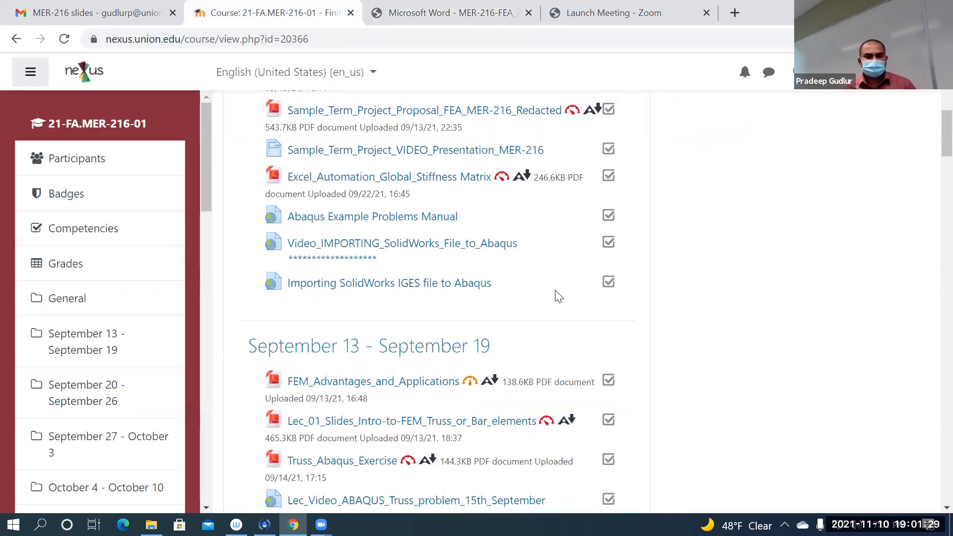
pyautogui.scroll(1, 569, 293)
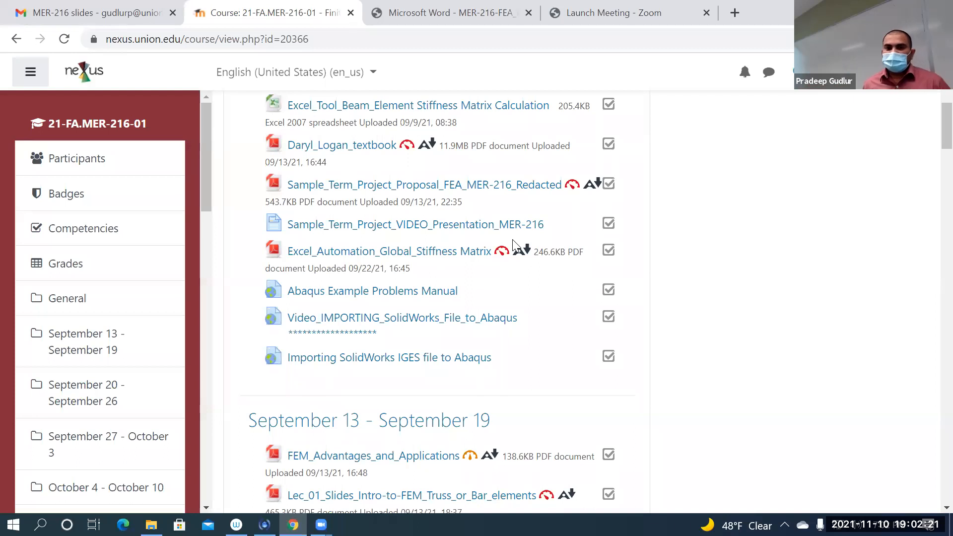
pyautogui.click(472, 19)
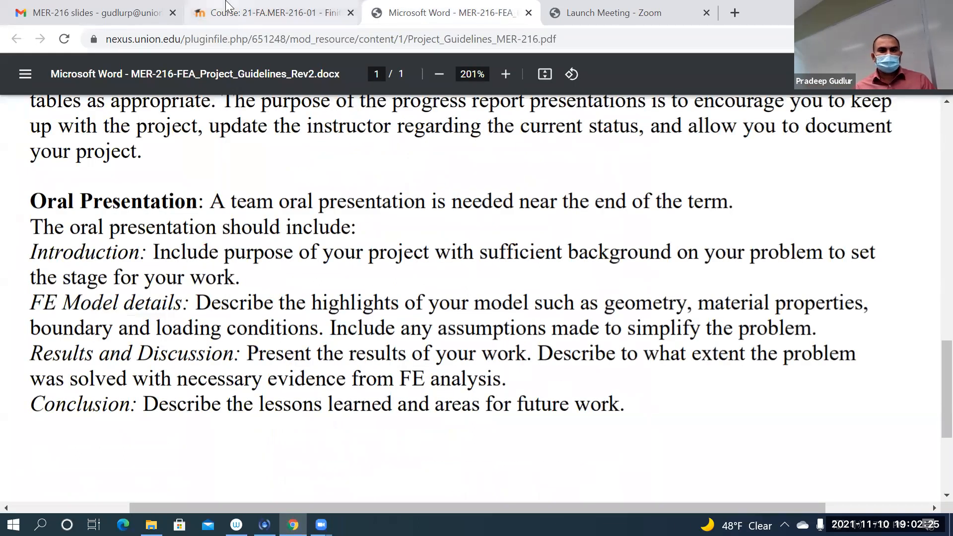
pyautogui.click(273, 13)
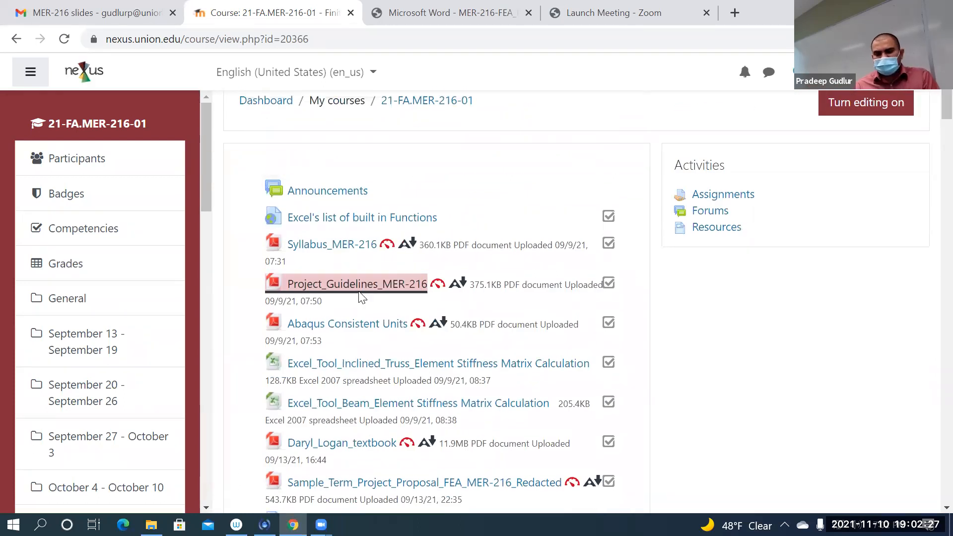
pyautogui.scroll(2, 342, 248)
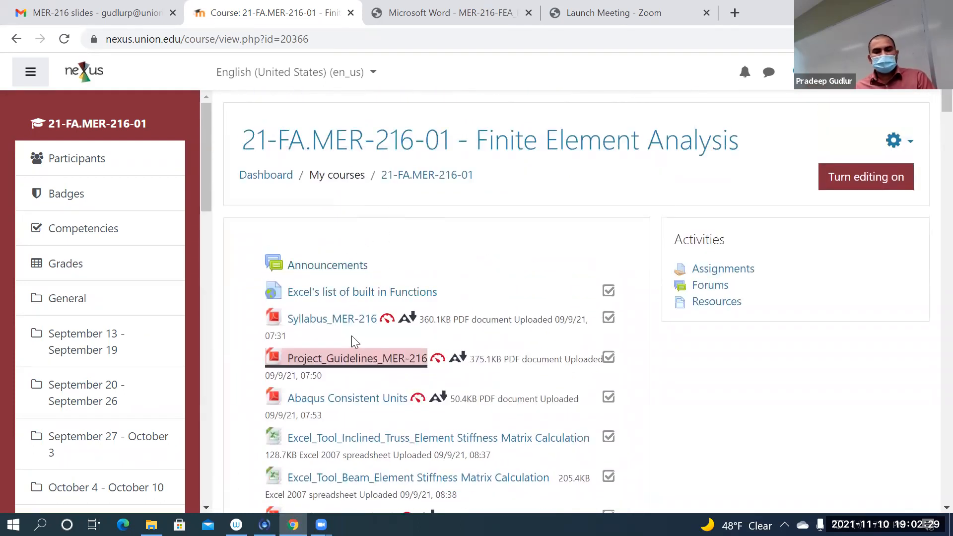
pyautogui.click(431, 20)
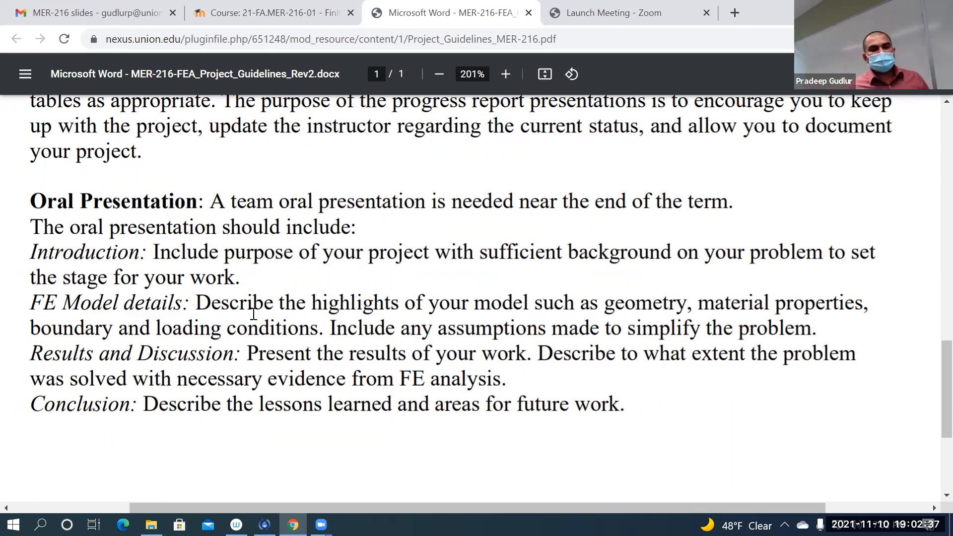
# Step: Review the oral presentation requirements, highlighting text in the Introduction, FE Model details, Results and Discussion, and Conclusion items
pyautogui.moveTo(222, 251); pyautogui.dragTo(558, 243)
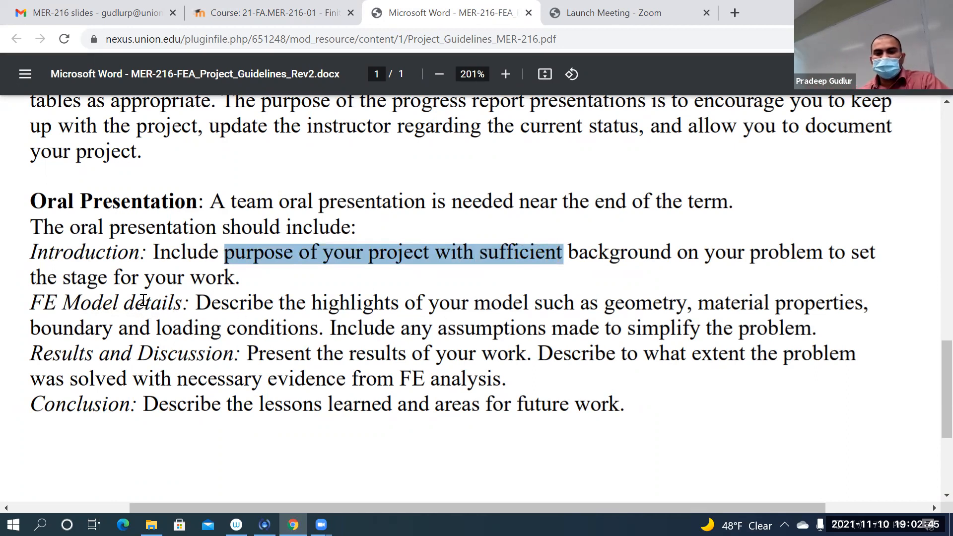
pyautogui.moveTo(138, 301); pyautogui.dragTo(177, 301)
pyautogui.moveTo(604, 303); pyautogui.dragTo(715, 304)
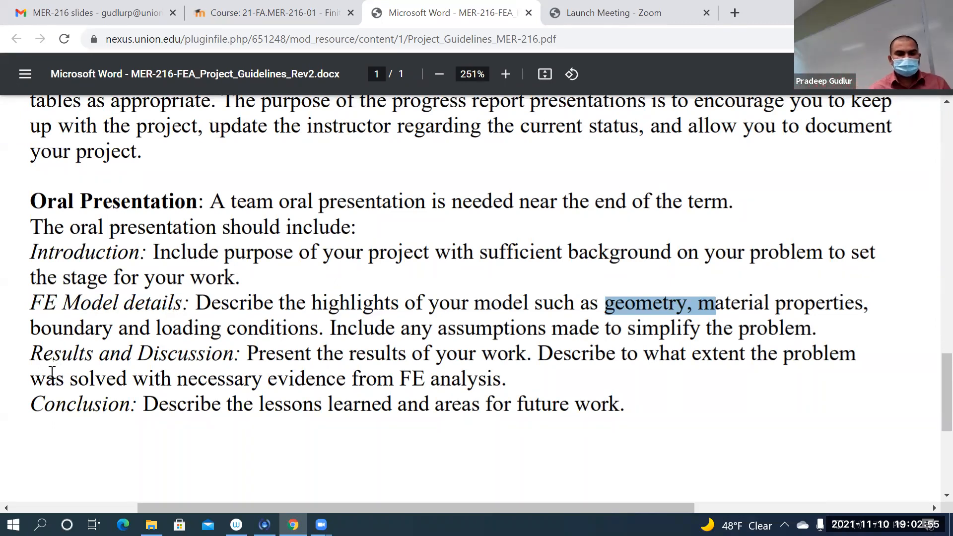
pyautogui.keyDown('ctrl'); pyautogui.scroll(1, 54, 375); pyautogui.keyUp('ctrl')
pyautogui.moveTo(39, 347); pyautogui.dragTo(197, 346)
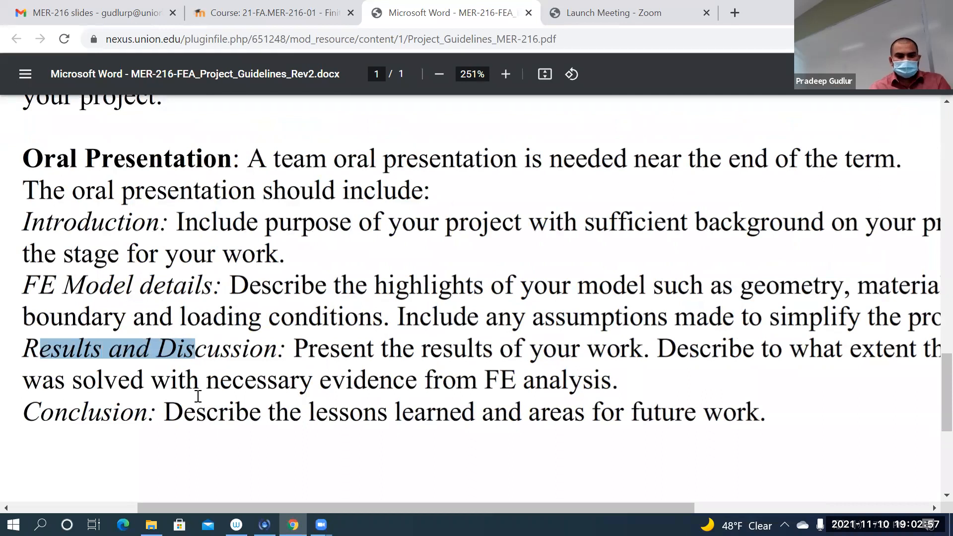
pyautogui.keyDown('ctrl'); pyautogui.scroll(-1, 269, 397); pyautogui.keyUp('ctrl')
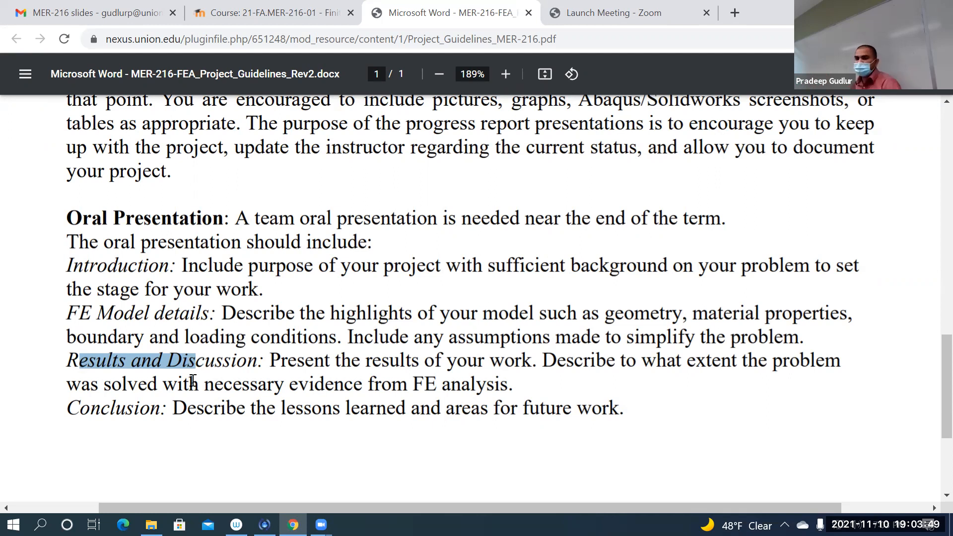
pyautogui.click(195, 378)
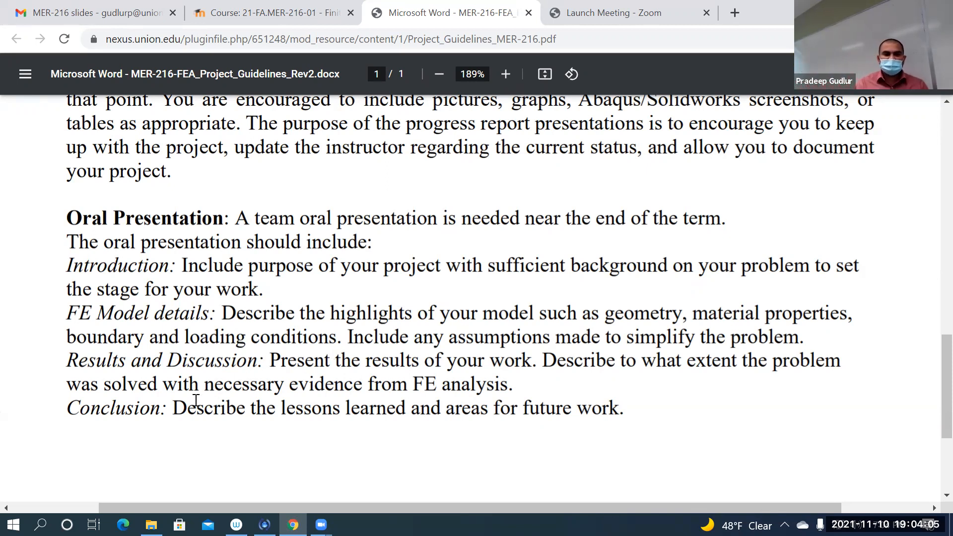
pyautogui.moveTo(189, 405); pyautogui.dragTo(55, 410)
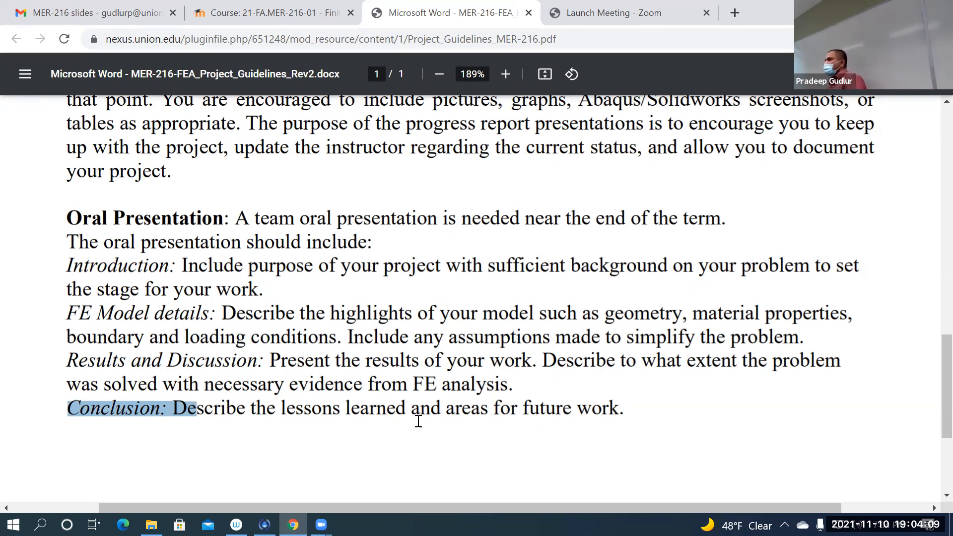
pyautogui.click(443, 384)
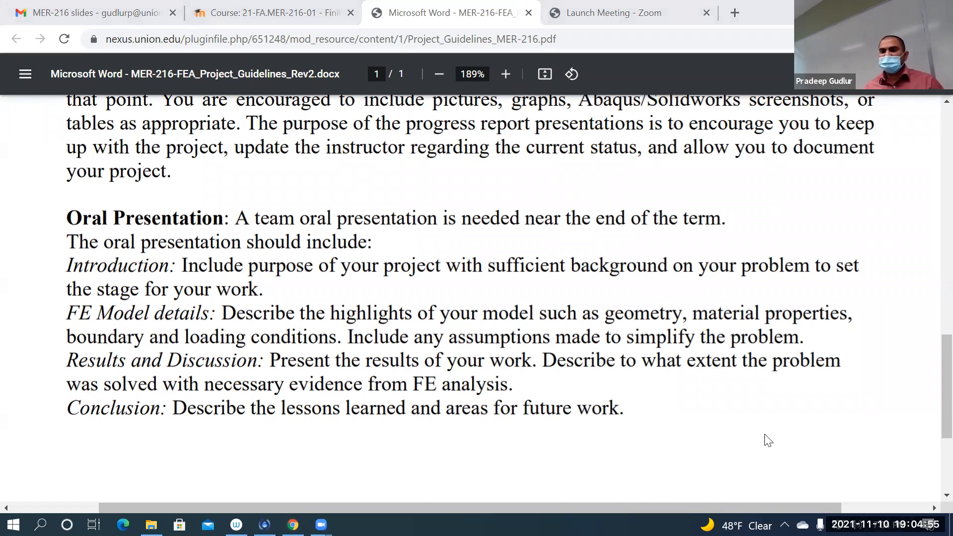
# Step: Check the November 2021 calendar and review the project deadlines table in the guidelines document
pyautogui.press('alt+super+d')
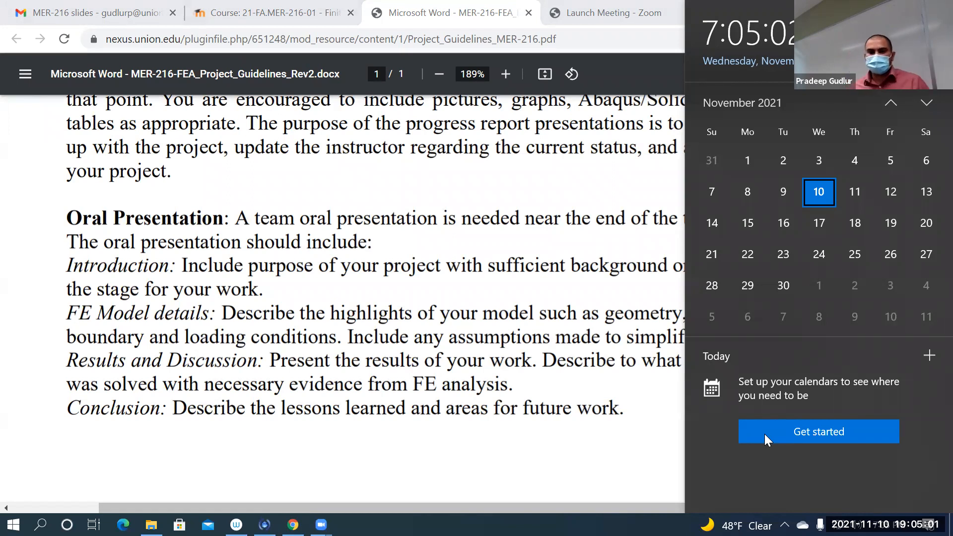
pyautogui.click(520, 341)
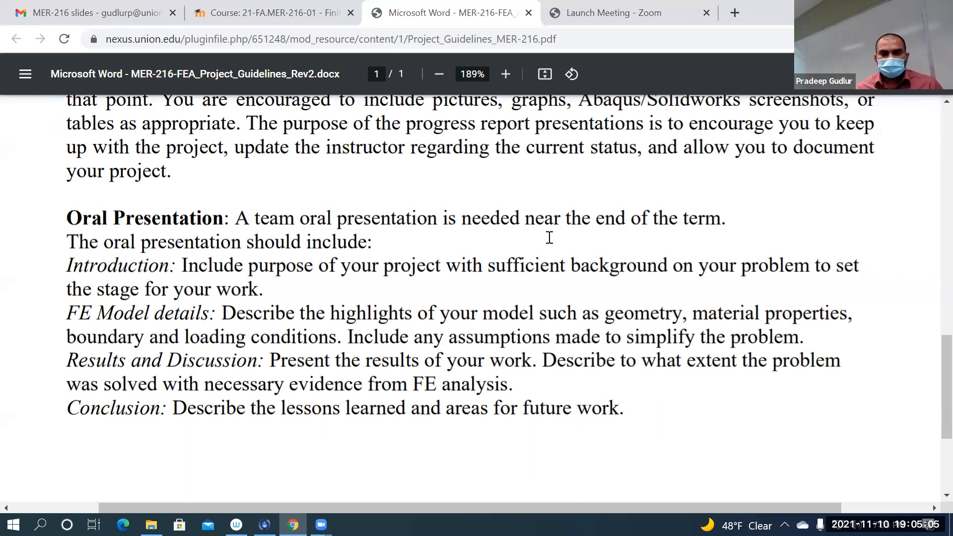
pyautogui.scroll(-4, 549, 238)
pyautogui.scroll(8, 548, 237)
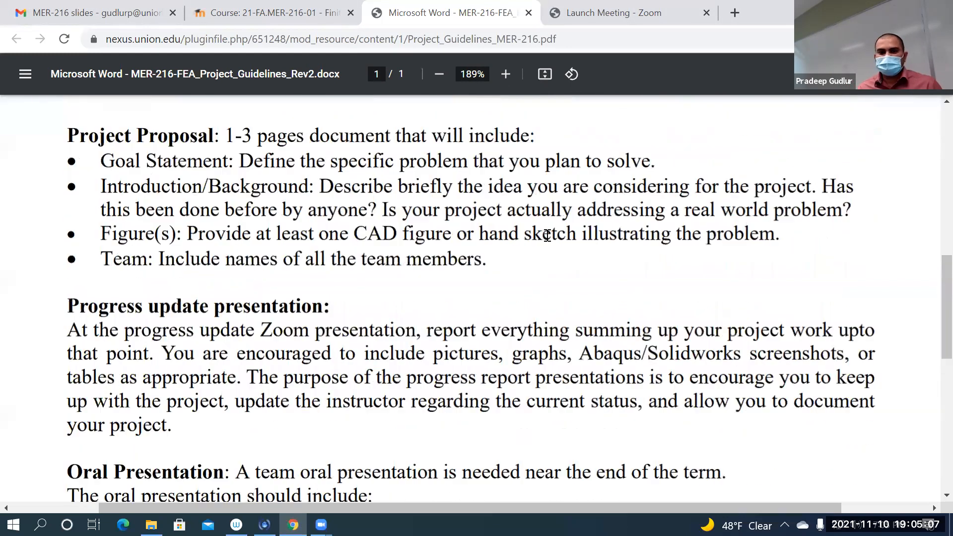
pyautogui.scroll(2, 547, 236)
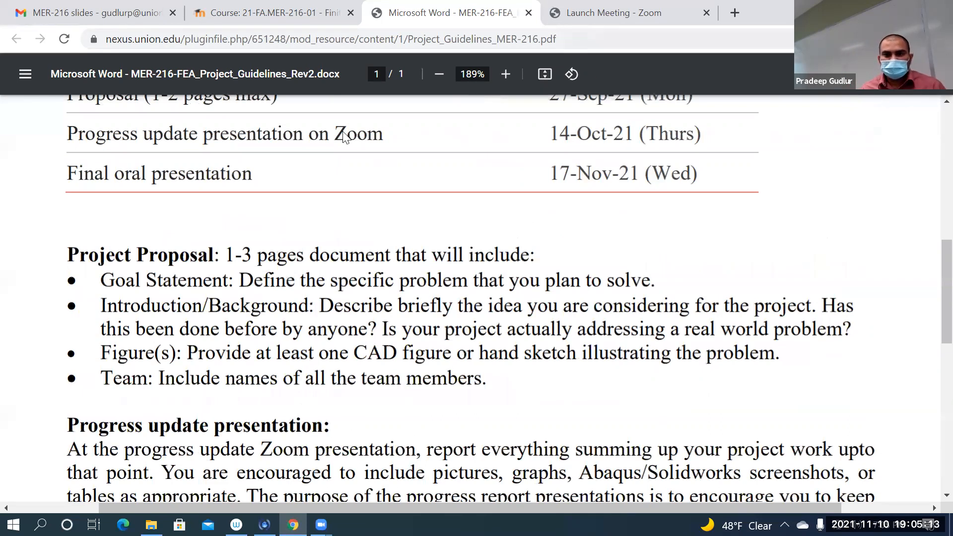
# Step: Close the project guidelines and meeting launch pages, and open Abaqus_Fracture_Exercise_1 from the course's November 8 - November 14 section
pyautogui.click(529, 13)
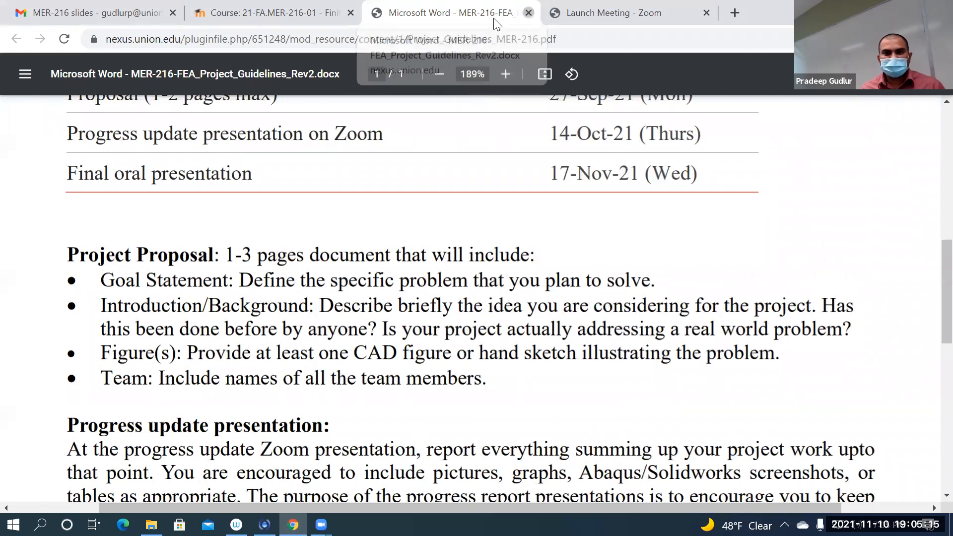
pyautogui.click(527, 15)
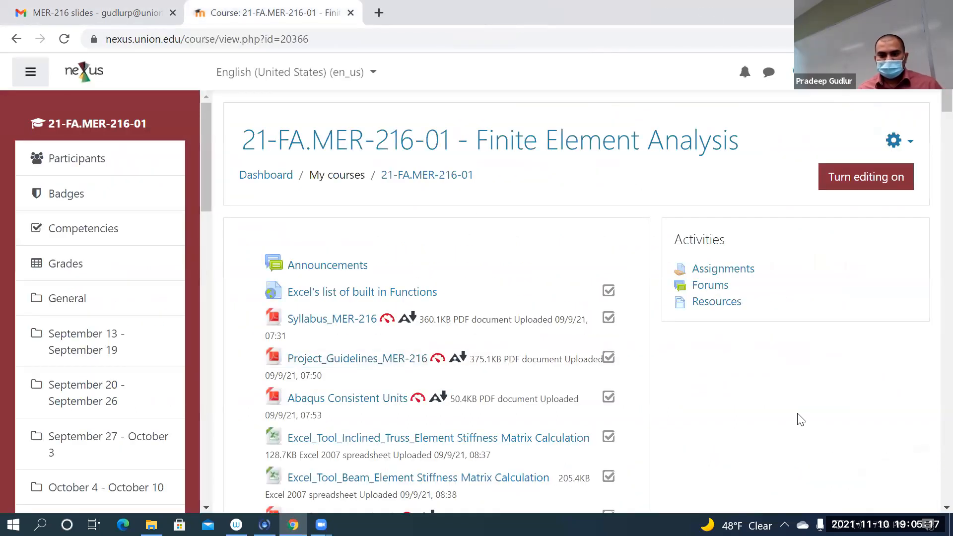
pyautogui.scroll(-1, 800, 419)
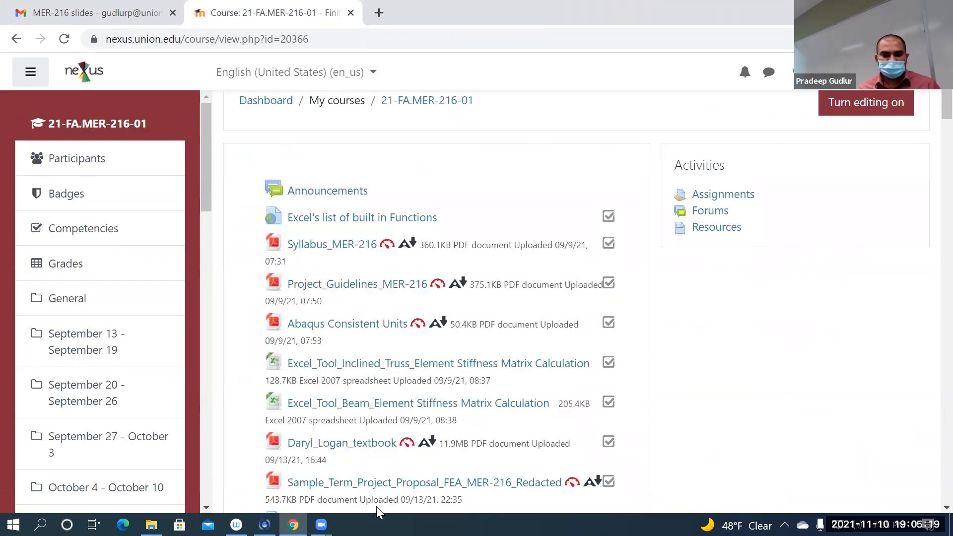
pyautogui.scroll(-20, 620, 422)
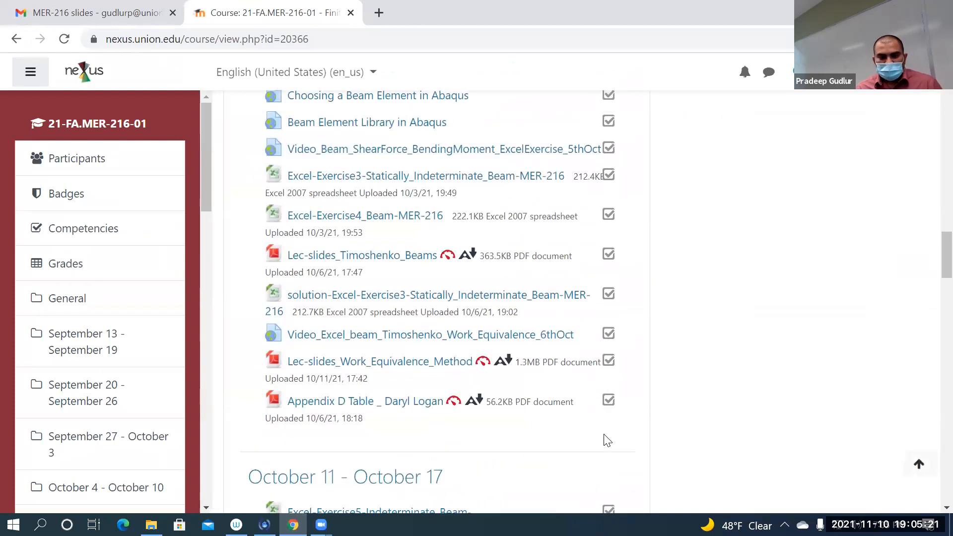
pyautogui.scroll(-15, 601, 441)
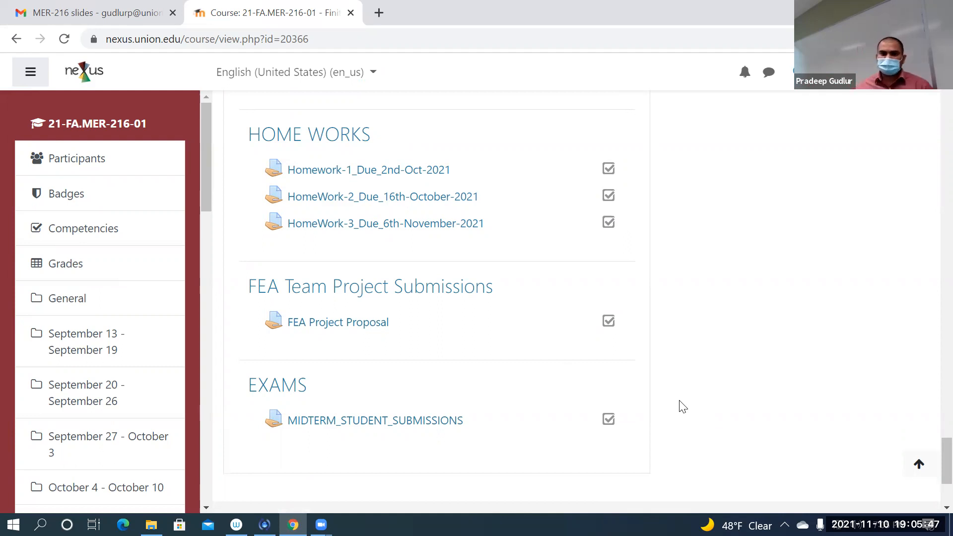
pyautogui.scroll(5, 662, 388)
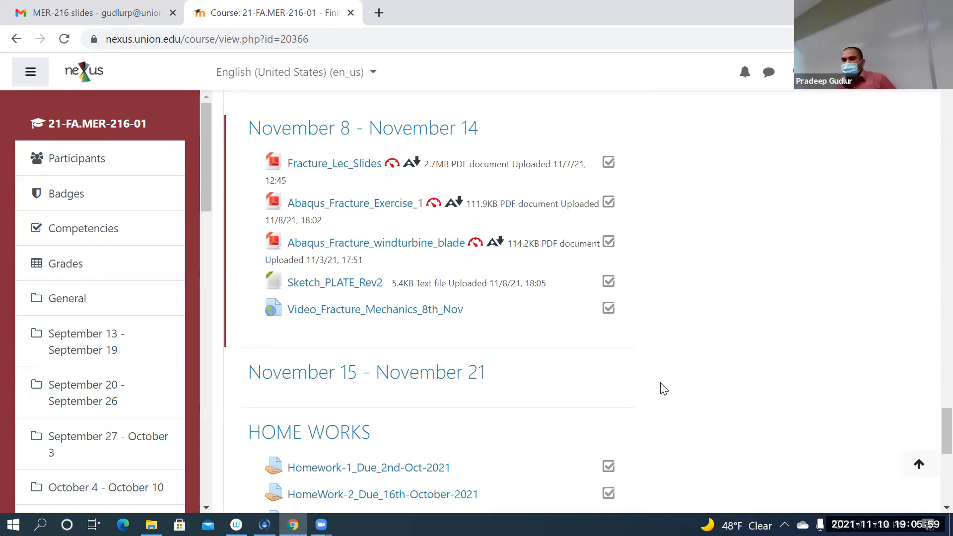
pyautogui.scroll(-4, 669, 387)
pyautogui.scroll(-3, 668, 387)
pyautogui.scroll(7, 666, 385)
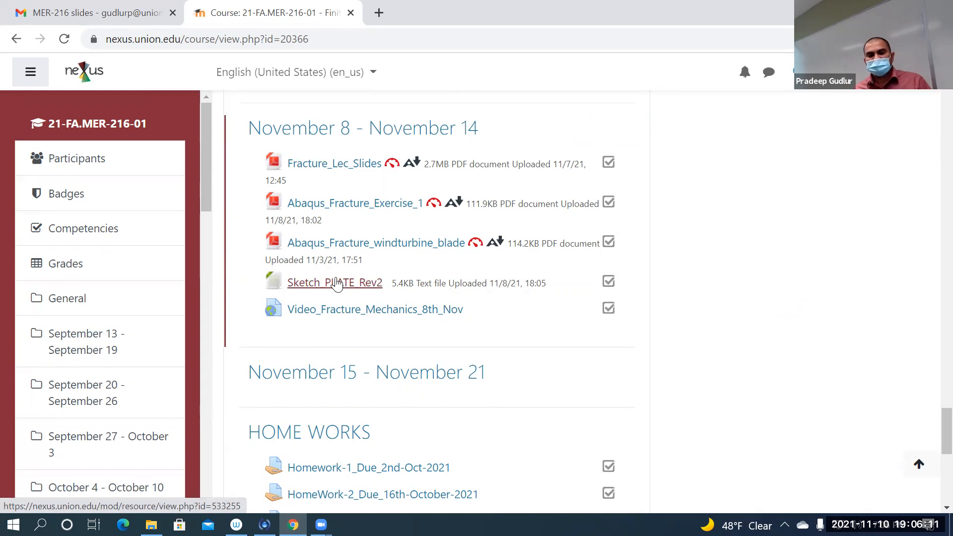
pyautogui.click(363, 204)
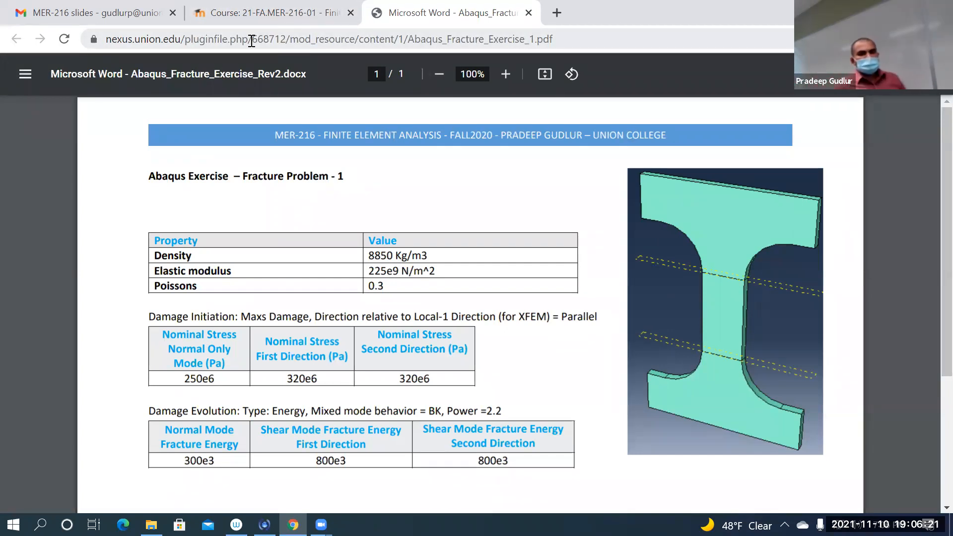
# Step: Open the Sketch_PLATE_Rev2 file from the course's November 8 - November 14 section and look over its IGES contents
pyautogui.click(220, 14)
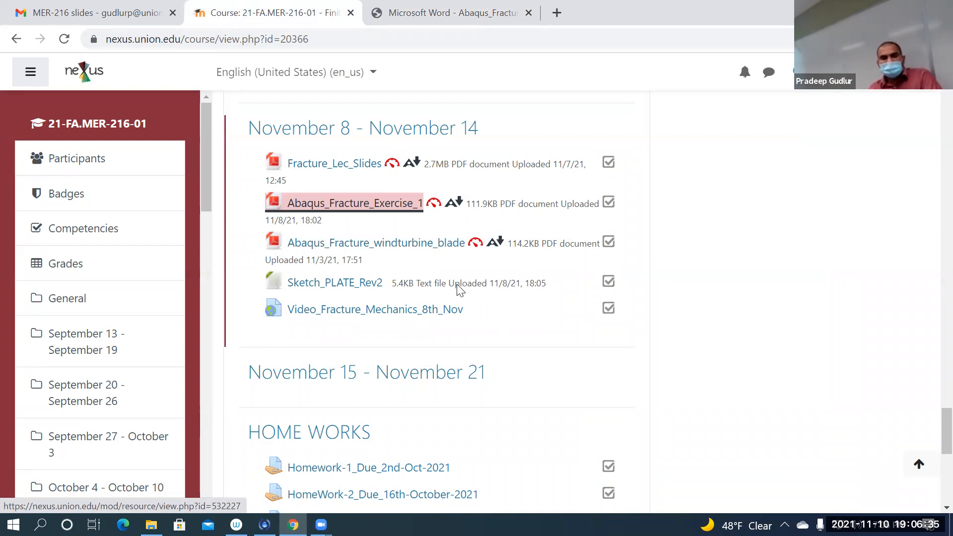
pyautogui.hotkey('ctrl', 'Tab')
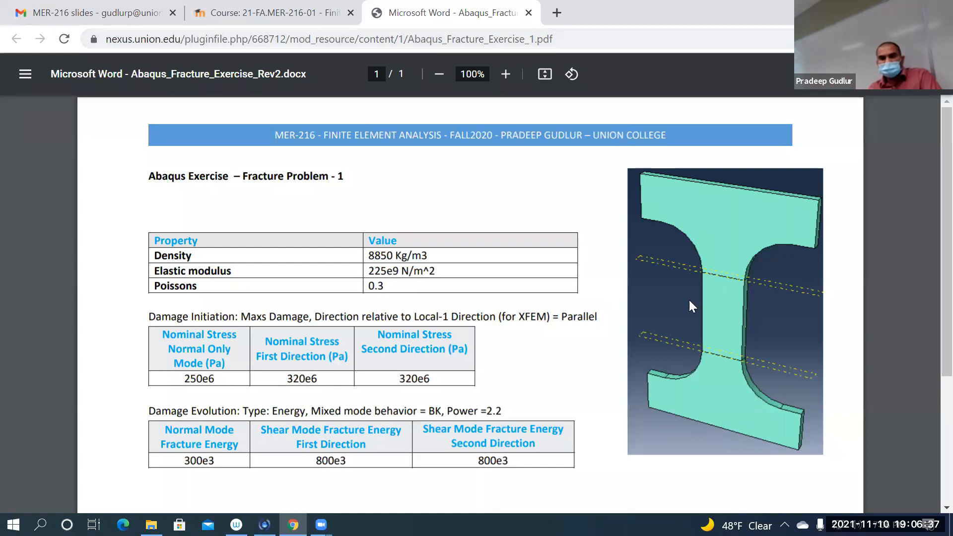
pyautogui.click(284, 20)
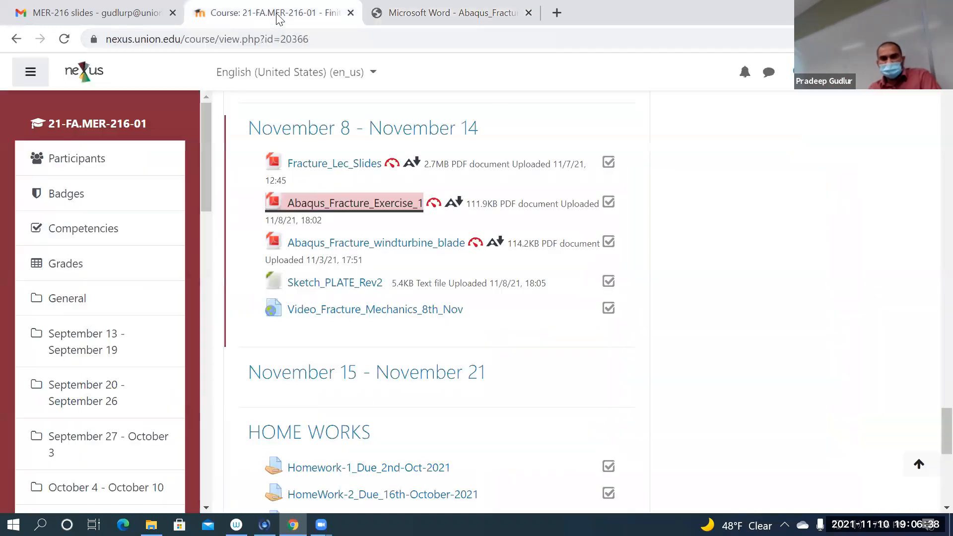
pyautogui.click(339, 283)
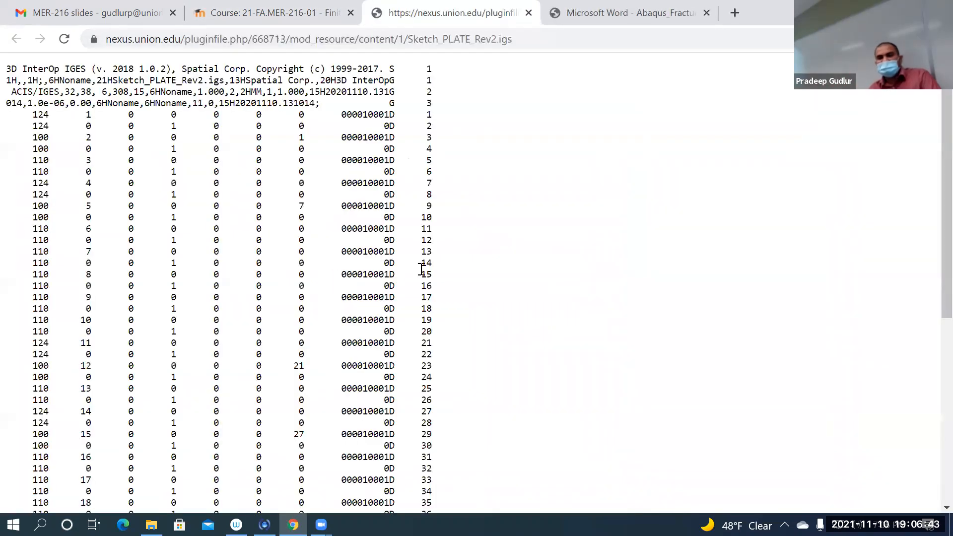
pyautogui.scroll(-6, 406, 233)
pyautogui.scroll(6, 407, 238)
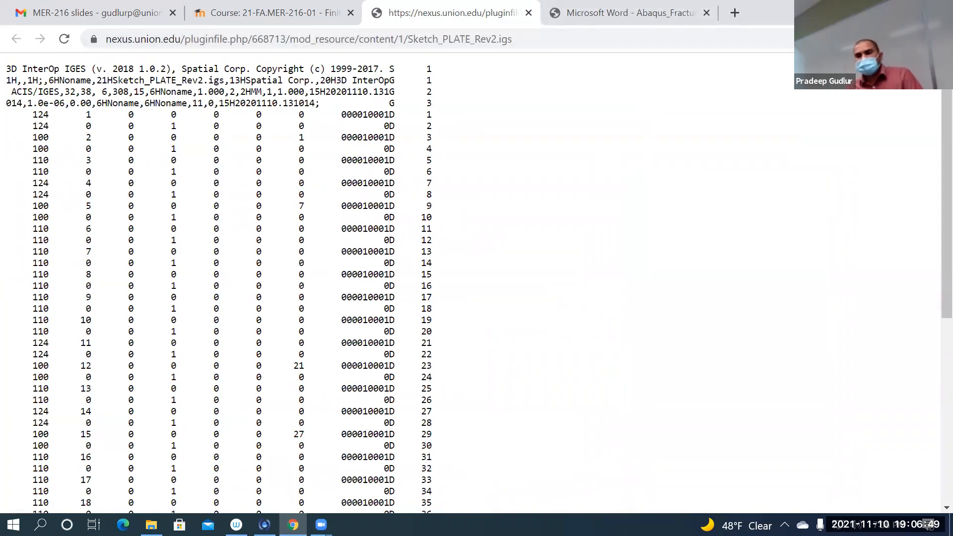
# Step: Save the opened IGES sketch page to the Downloads folder as the text document Sketch_PLATE_Rev2.igs.txt
pyautogui.click(941, 38)
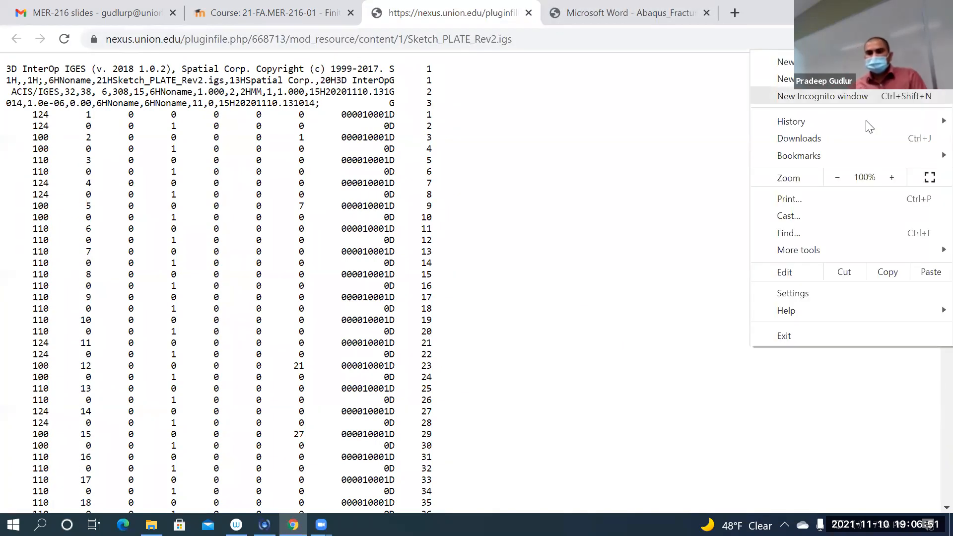
pyautogui.moveTo(825, 252)
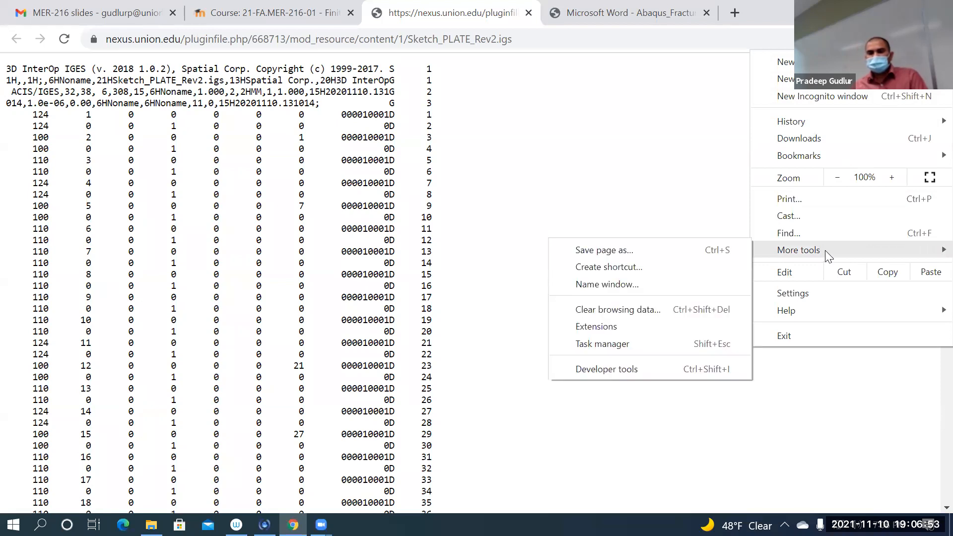
pyautogui.click(728, 247)
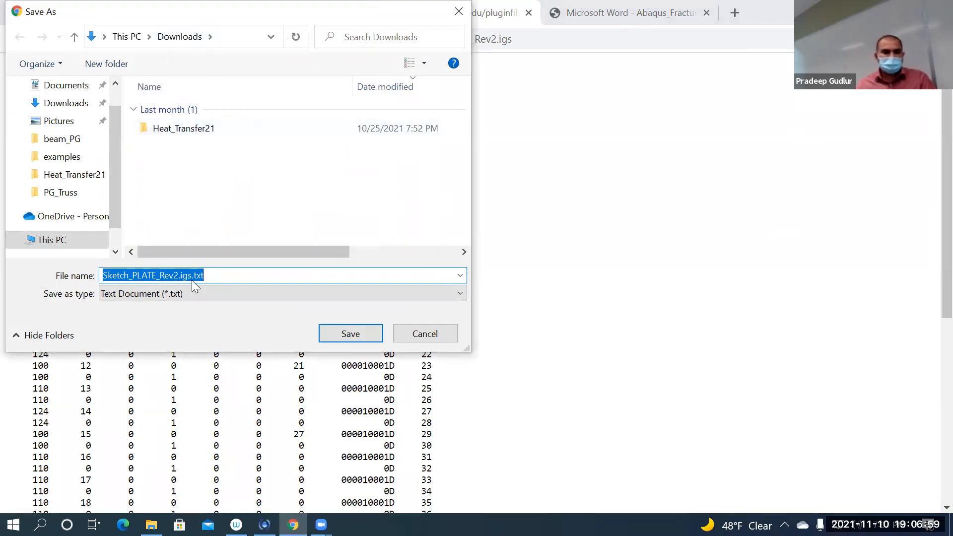
pyautogui.click(356, 337)
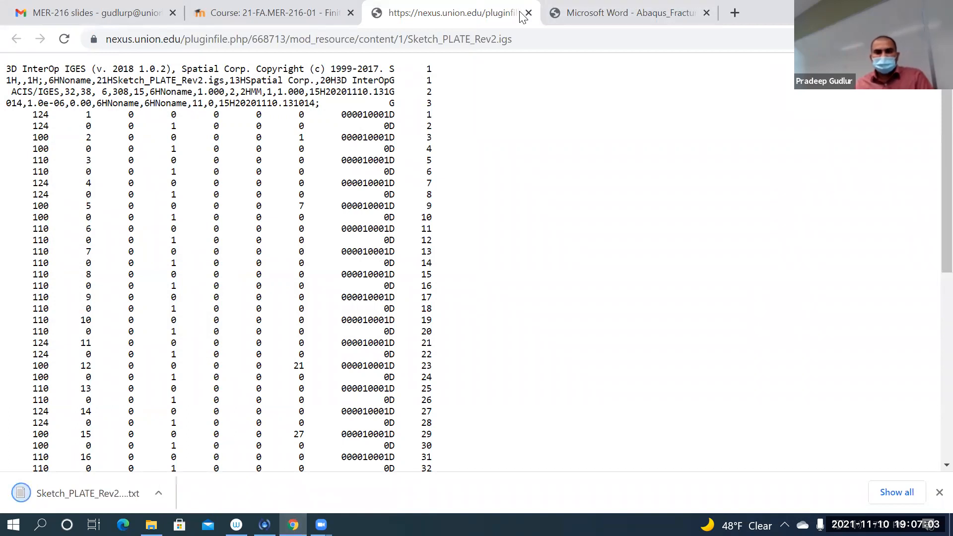
# Step: Close the IGES page and check the file name extensions option for the Downloads folder in File Explorer
pyautogui.click(529, 12)
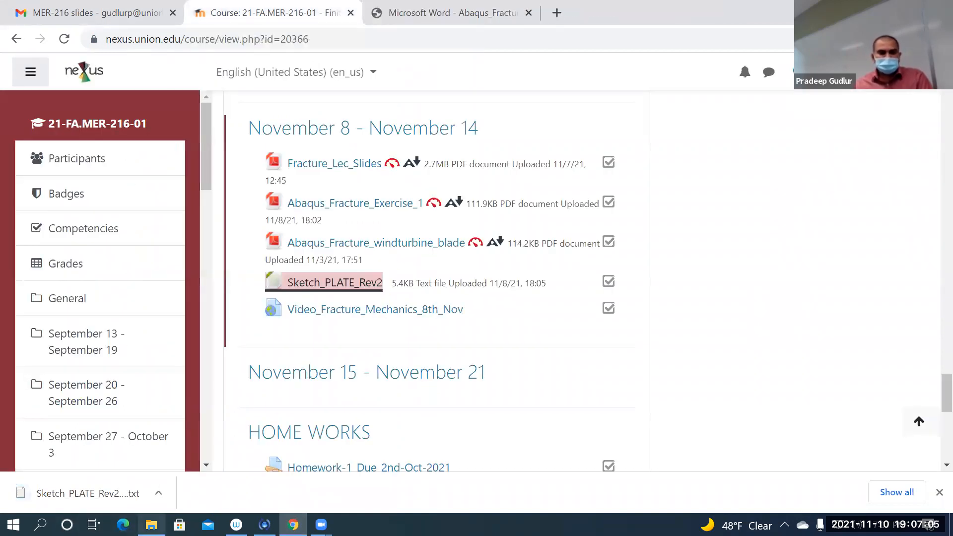
pyautogui.click(151, 525)
pyautogui.click(201, 118)
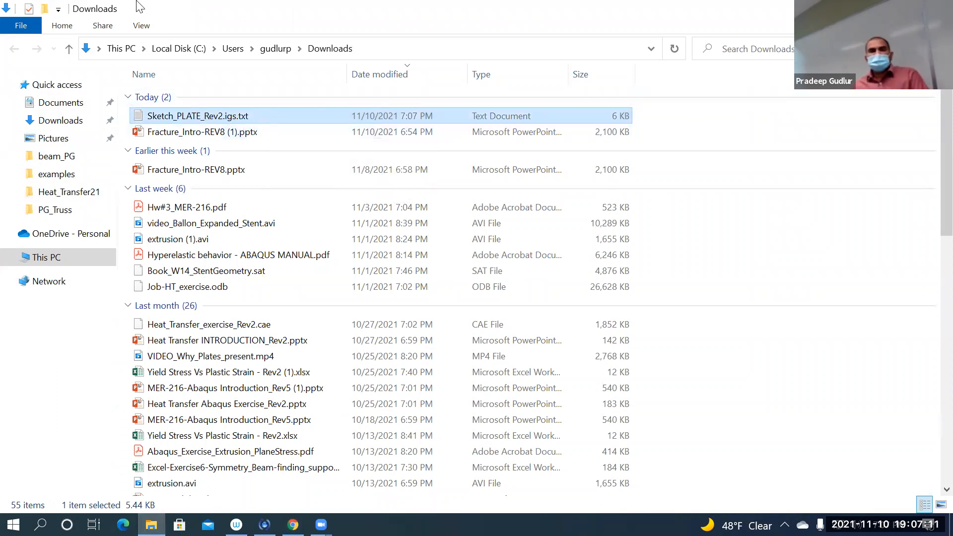
pyautogui.click(141, 26)
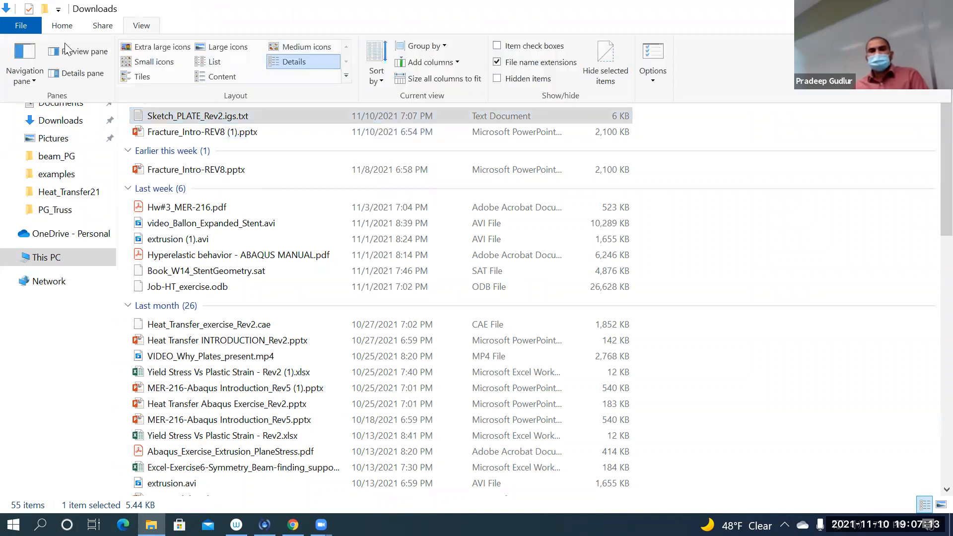
pyautogui.click(141, 26)
pyautogui.click(141, 26)
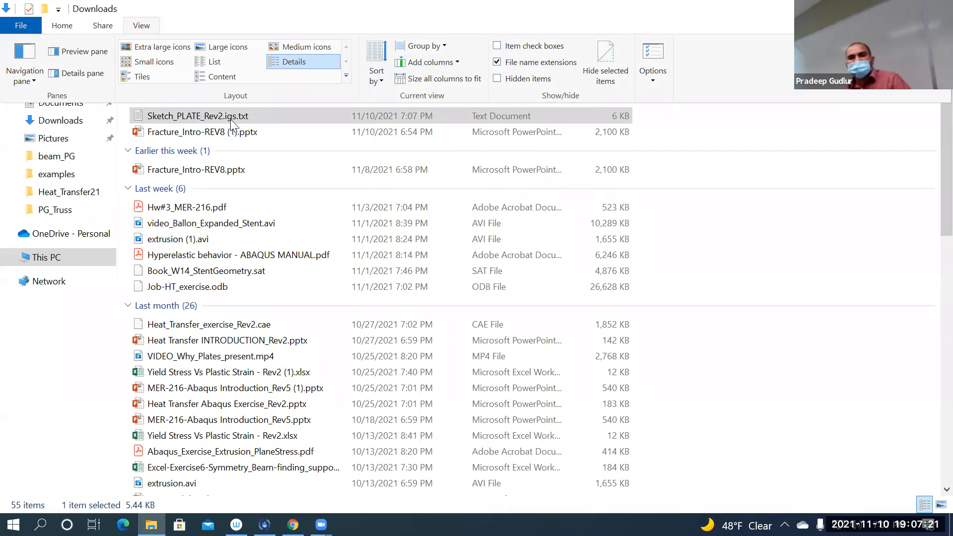
# Step: Rename the downloaded Sketch_PLATE_Rev2.igs.txt file to Sketch_PLATE_Rev2.igs and accept the extension change
pyautogui.doubleClick(259, 115)
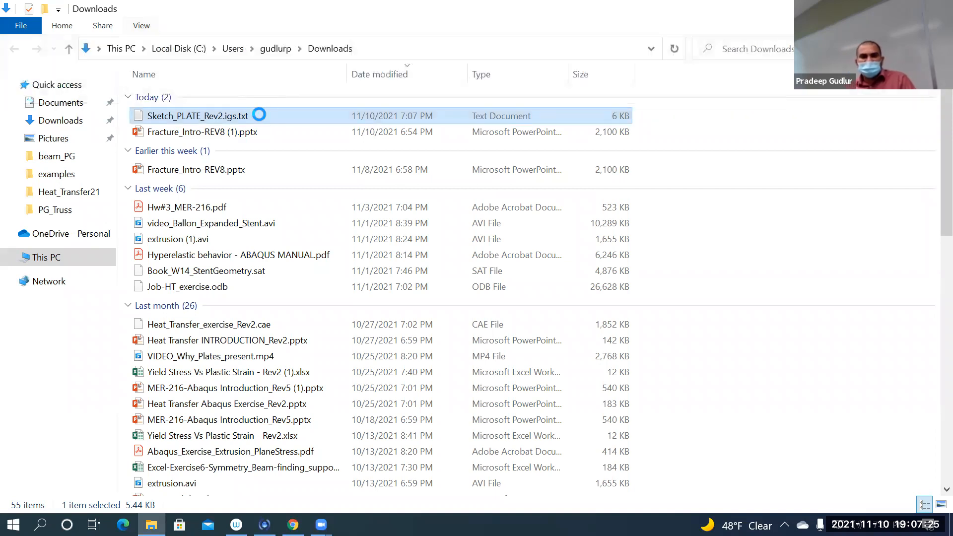
pyautogui.rightClick(259, 115)
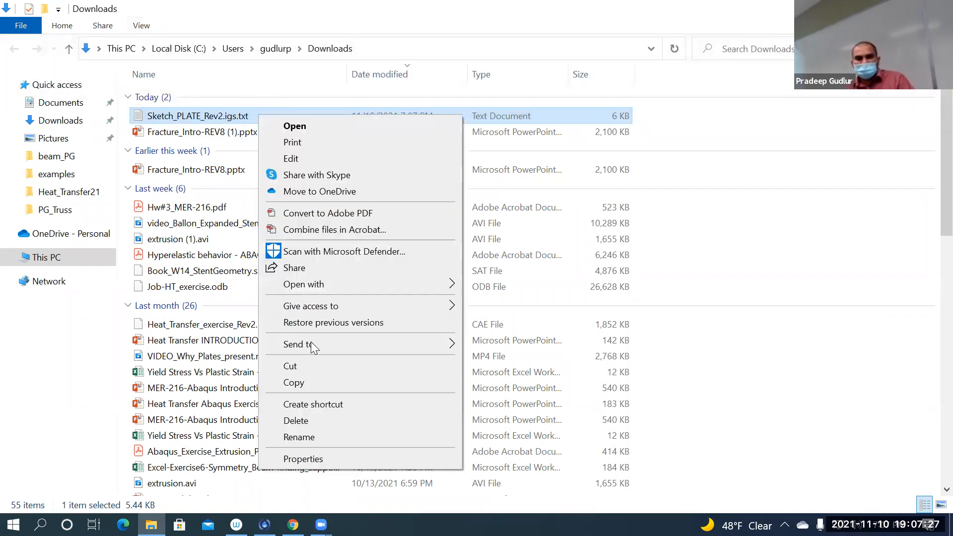
pyautogui.click(333, 435)
pyautogui.click(267, 115)
pyautogui.press('BackSpace')
pyautogui.press('BackSpace')
pyautogui.press('BackSpace')
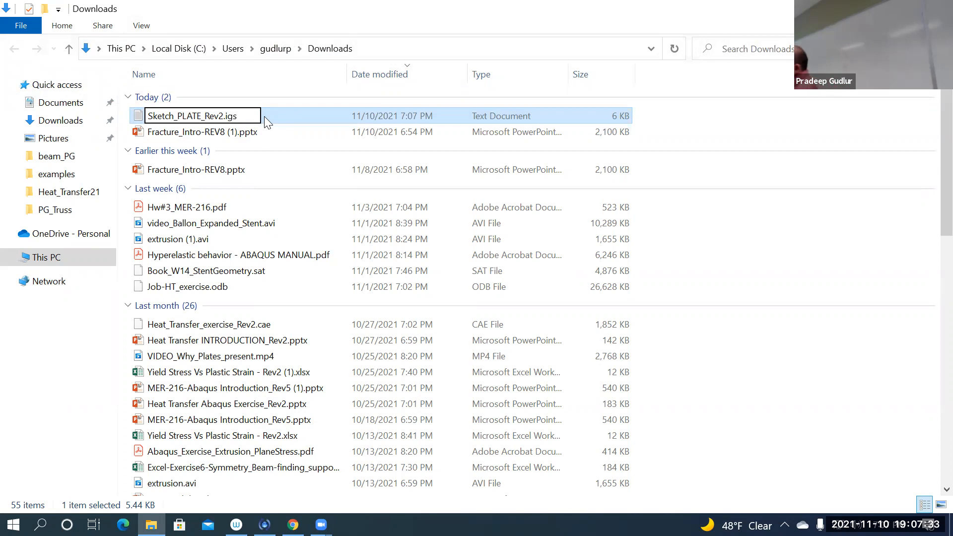
pyautogui.press('Return')
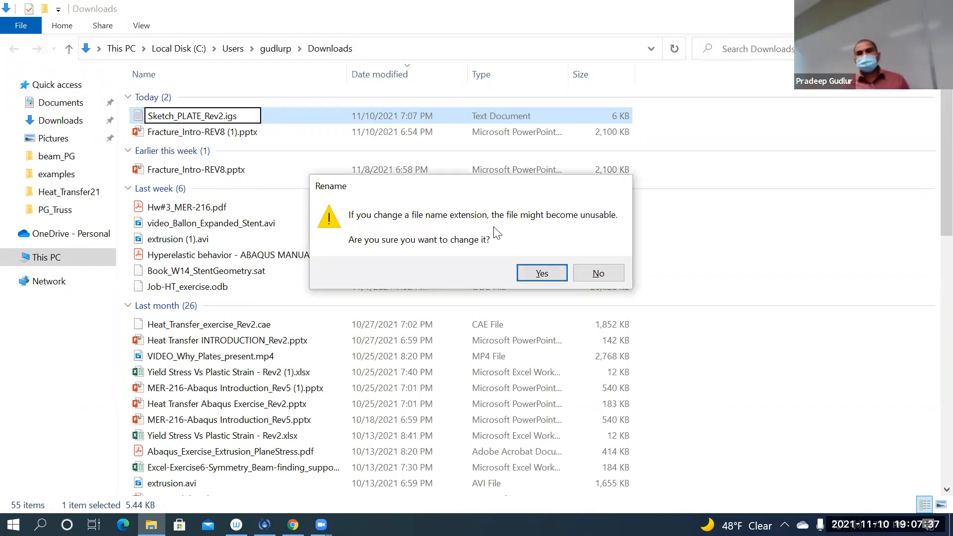
pyautogui.click(551, 271)
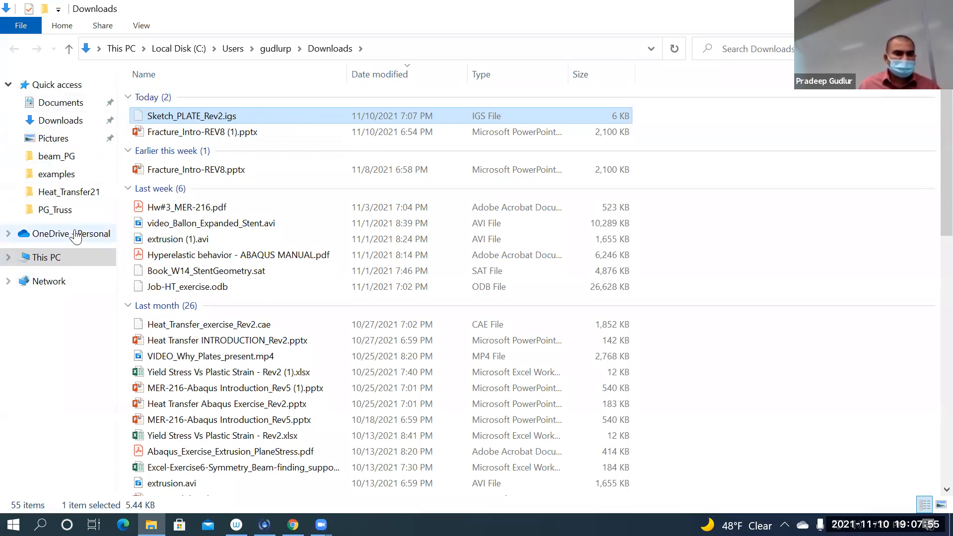
# Step: Create a folder named Fracture21_PG inside C:\temp
pyautogui.click(8, 258)
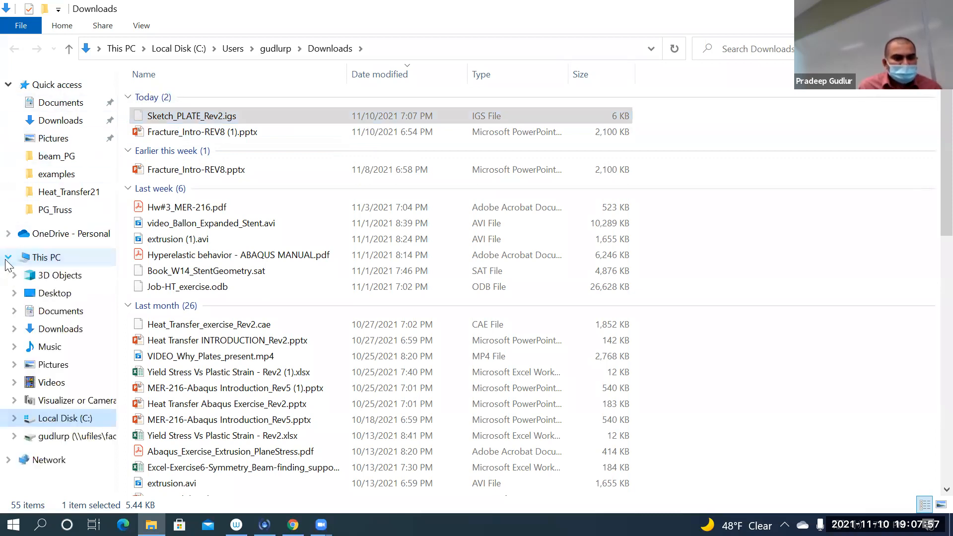
pyautogui.click(85, 419)
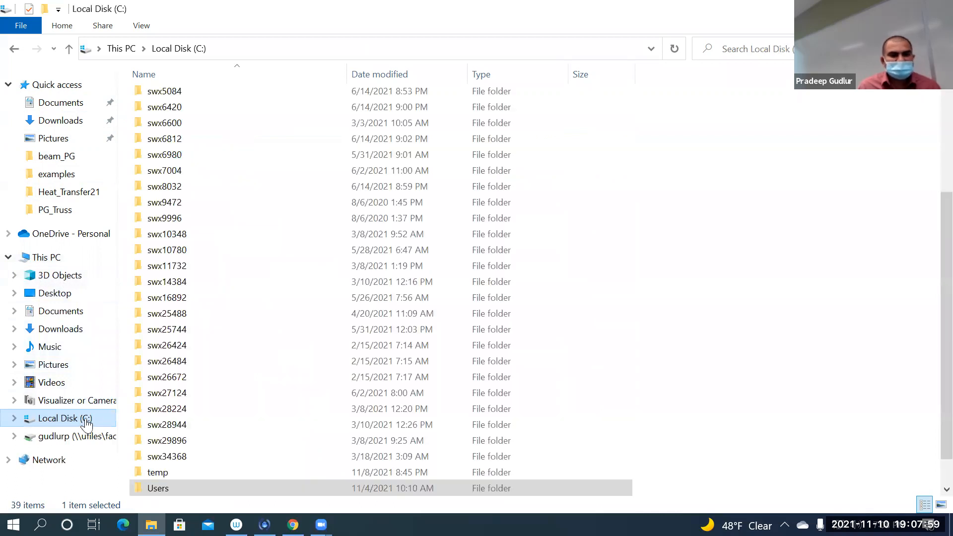
pyautogui.scroll(-1, 213, 352)
pyautogui.doubleClick(157, 440)
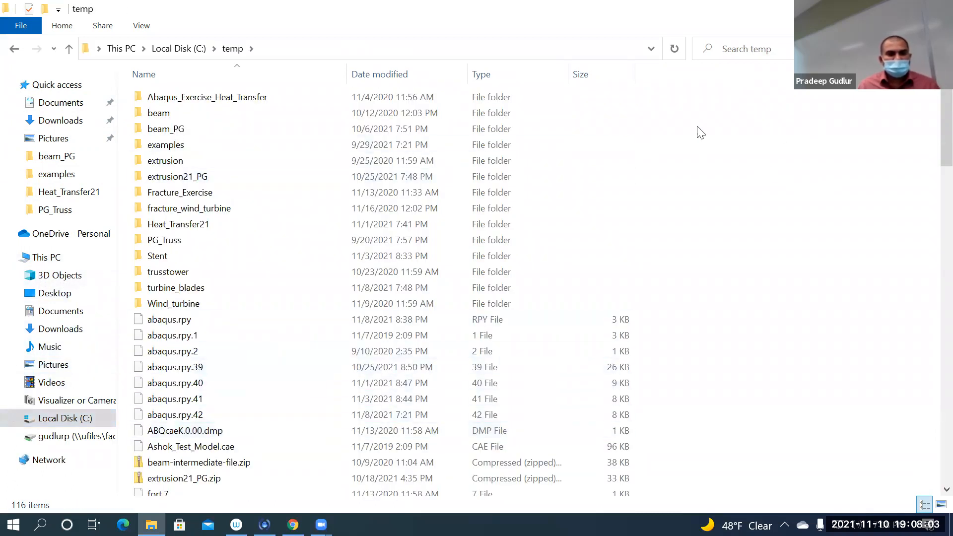
pyautogui.rightClick(702, 138)
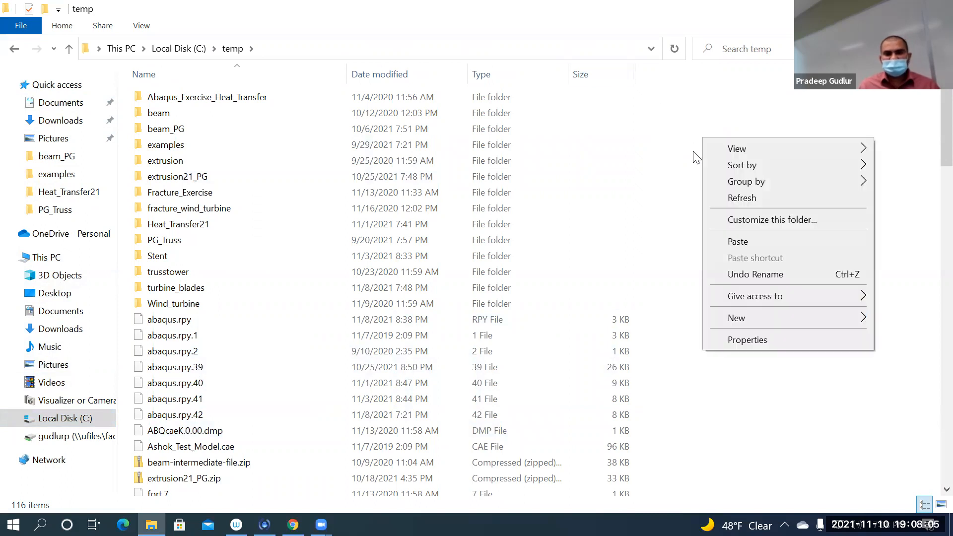
pyautogui.moveTo(763, 315)
pyautogui.click(651, 319)
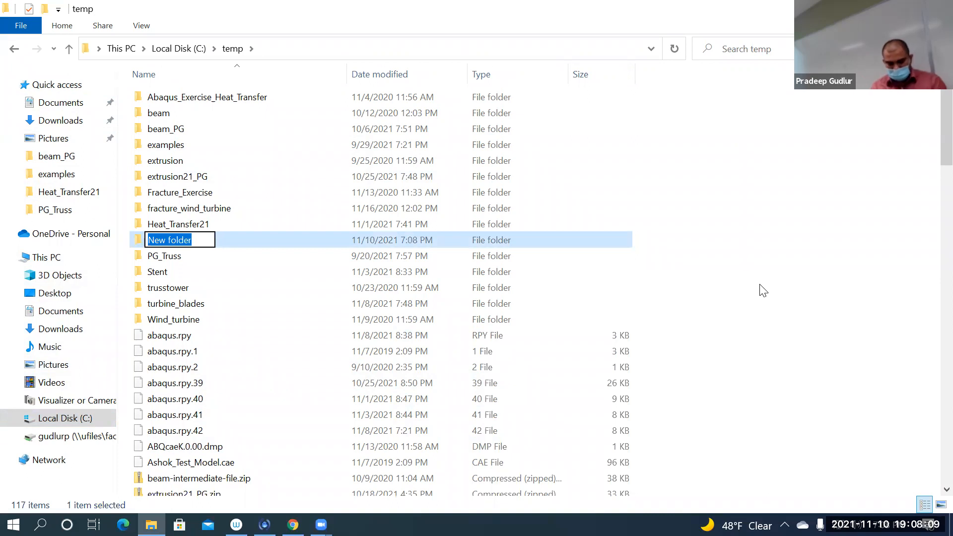
pyautogui.write('Frac')
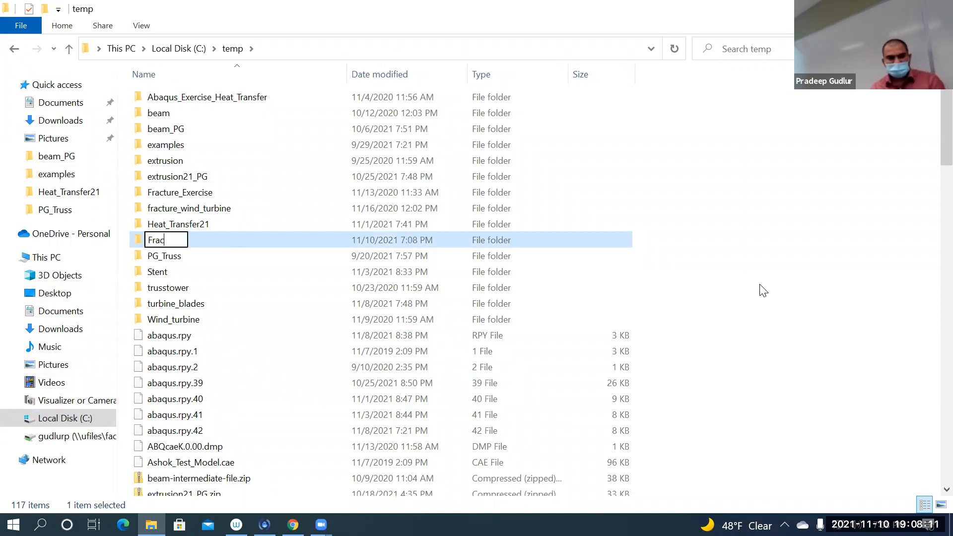
pyautogui.write('ture')
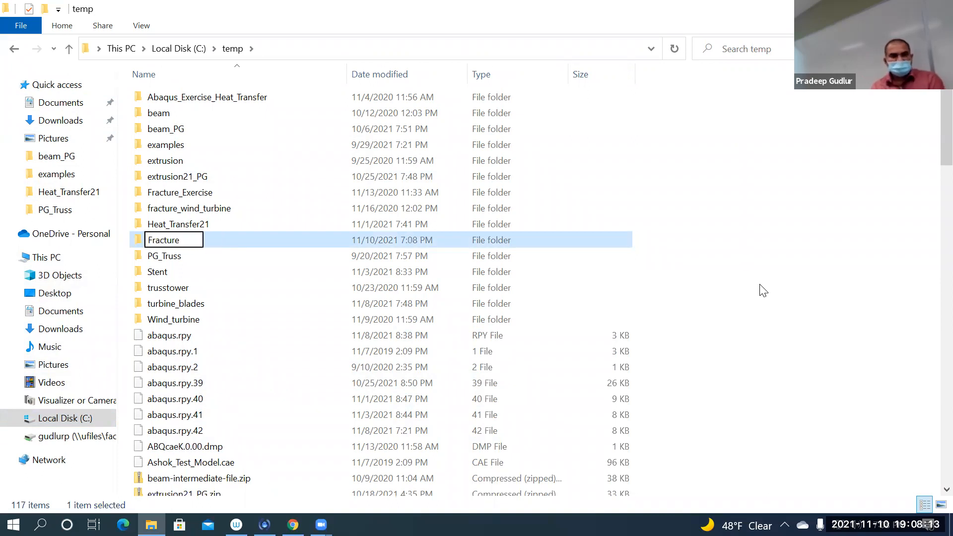
pyautogui.write('21_PG')
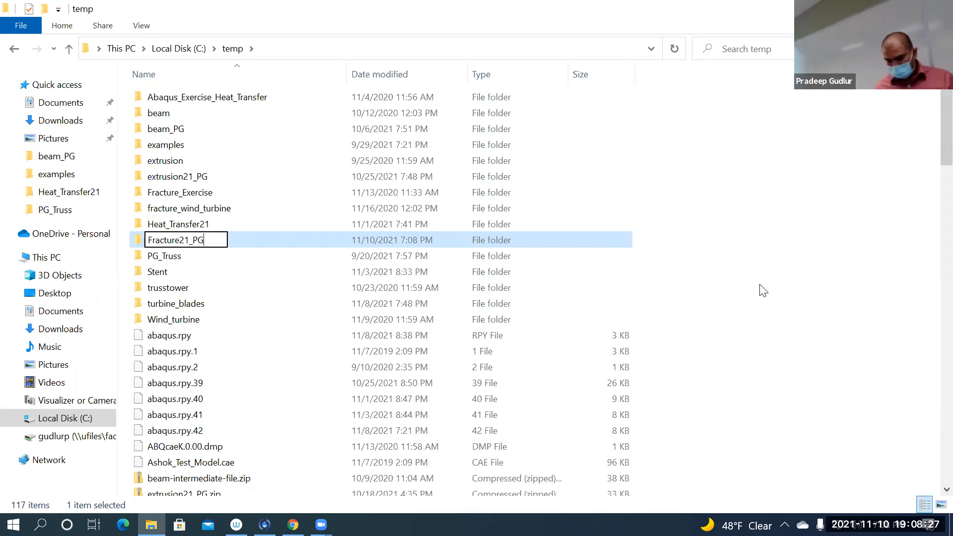
pyautogui.press('Return')
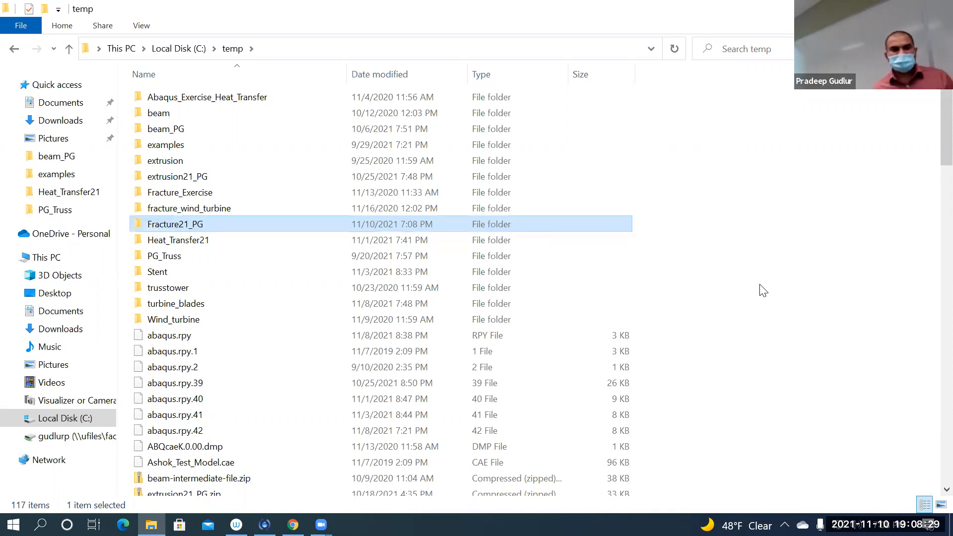
# Step: Open the Fracture21_PG folder and paste the Sketch_PLATE_Rev2.igs file into it
pyautogui.press('Return')
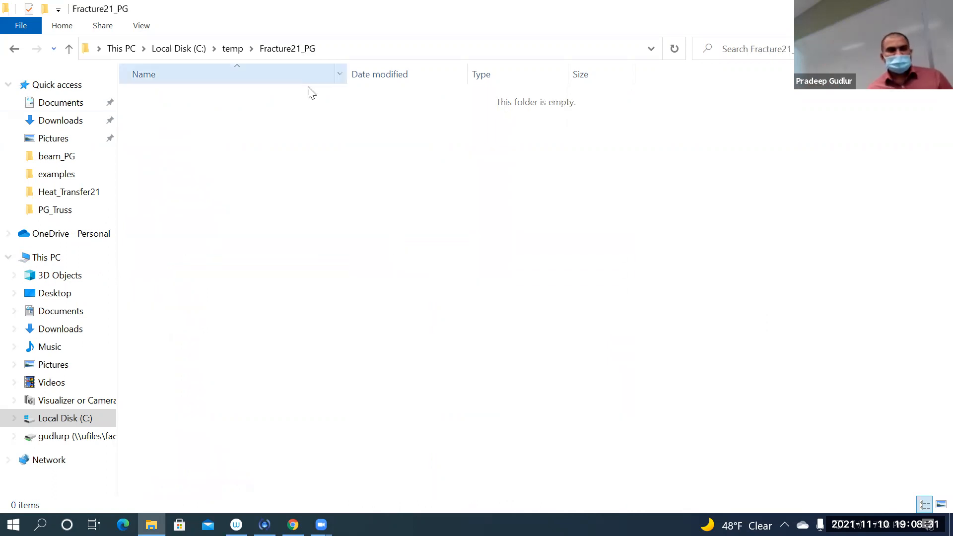
pyautogui.hotkey('ctrl', 'v')
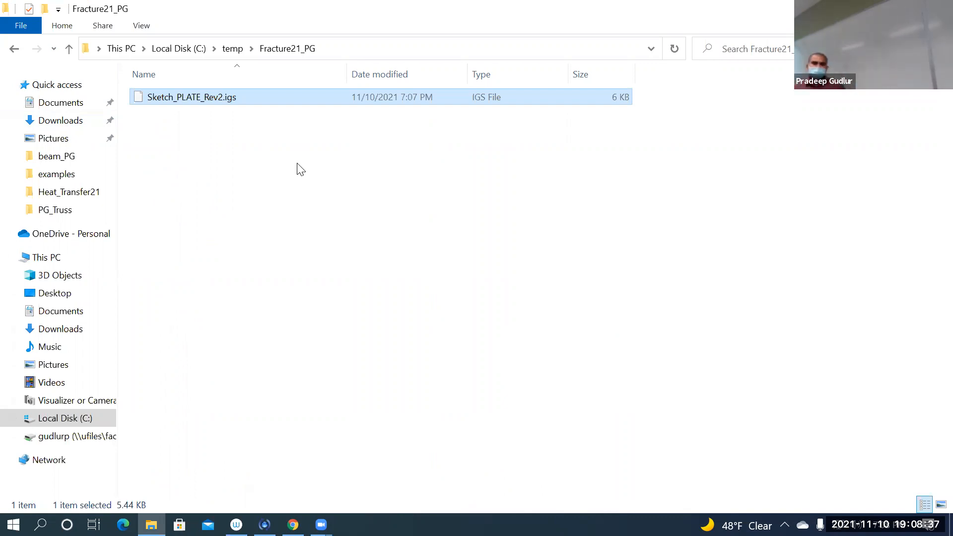
pyautogui.click(321, 524)
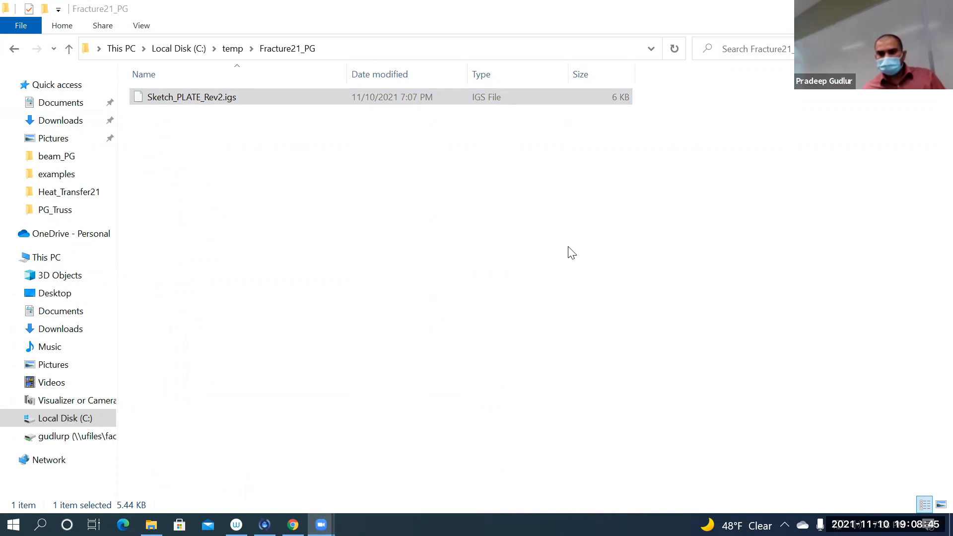
pyautogui.click(472, 247)
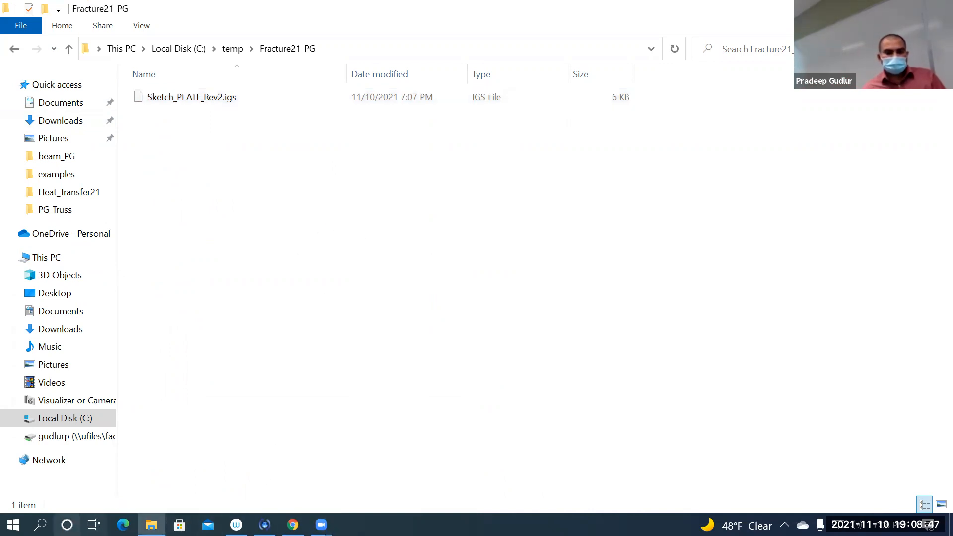
# Step: Search Windows for "abaqus cae" and launch Abaqus CAE
pyautogui.click(40, 524)
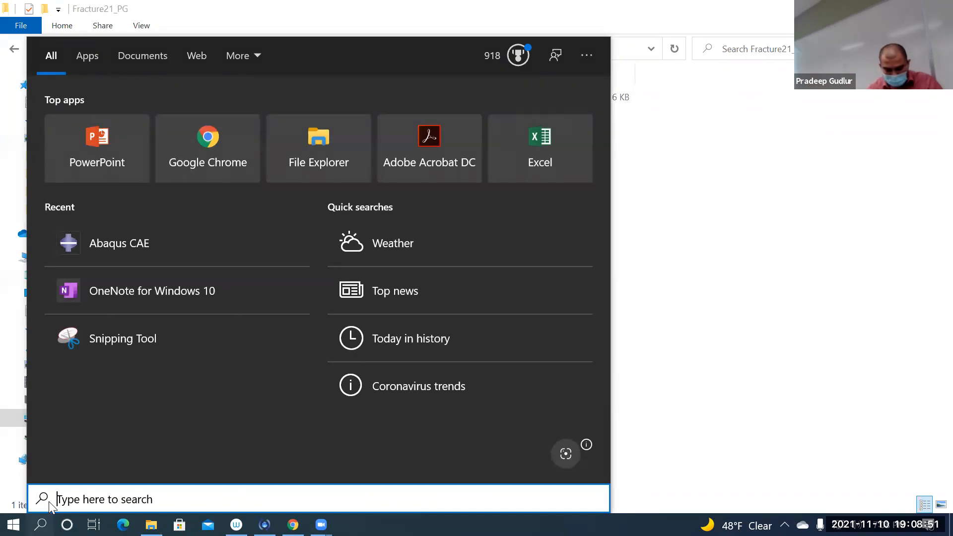
pyautogui.write('abaqus cae')
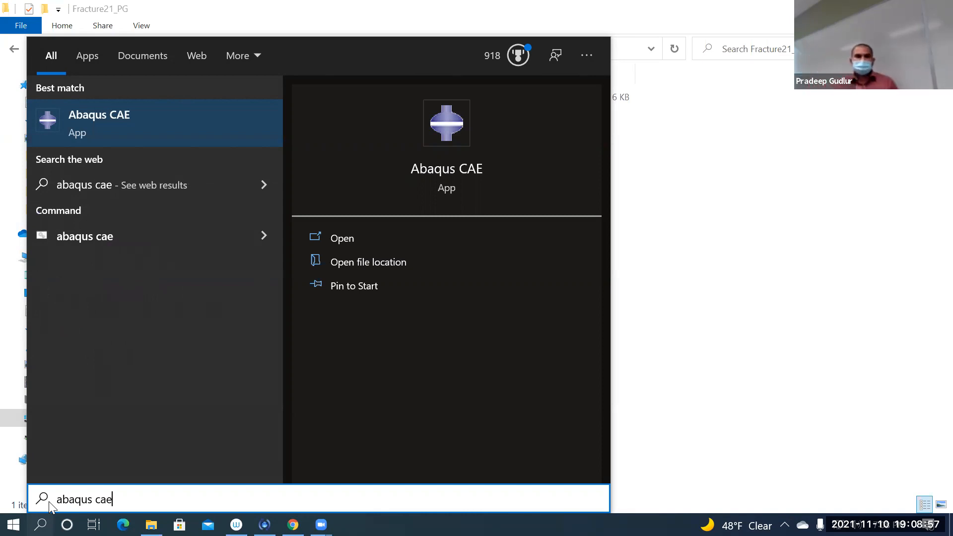
pyautogui.click(106, 132)
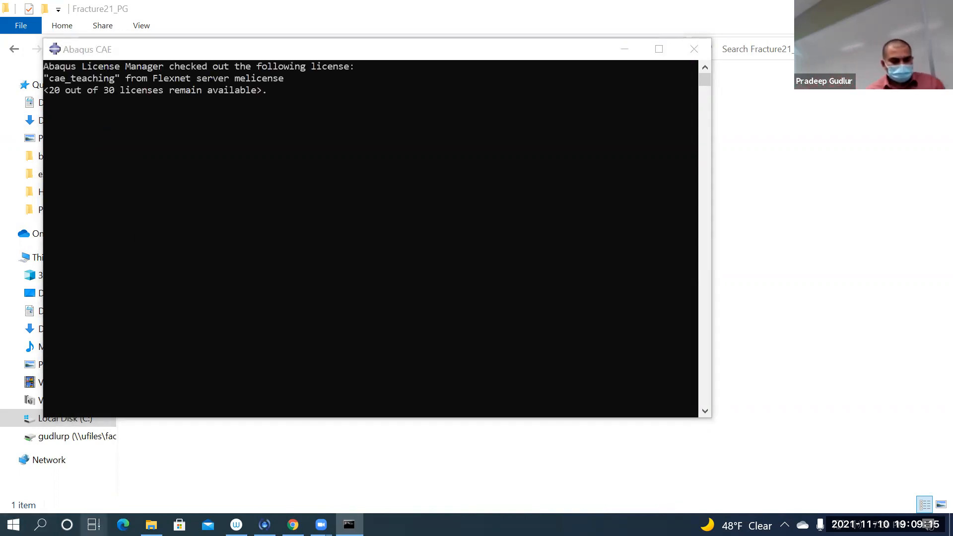
# Step: Open OneNote for Windows 10 and look over the end of the handwritten notes on pre-existing cracks
pyautogui.click(40, 525)
pyautogui.write('one')
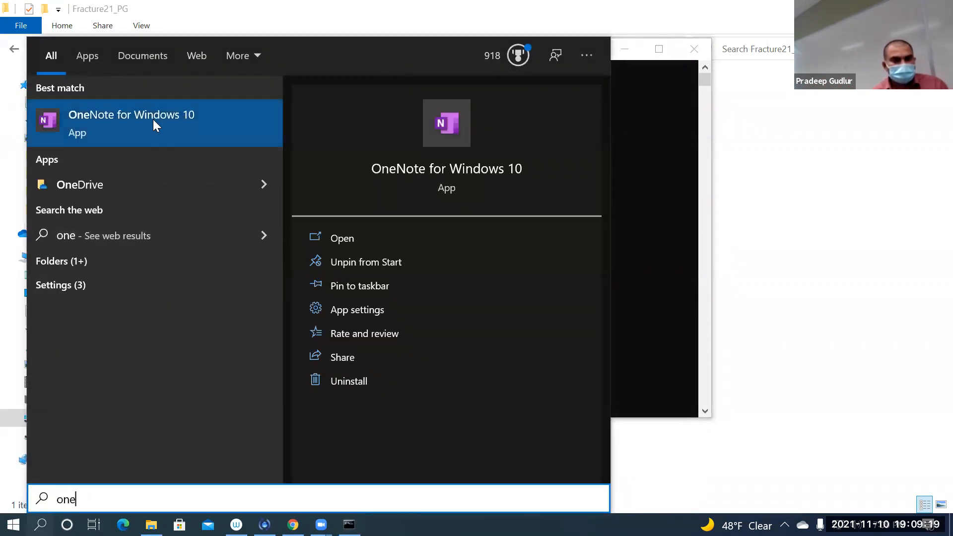
pyautogui.click(153, 120)
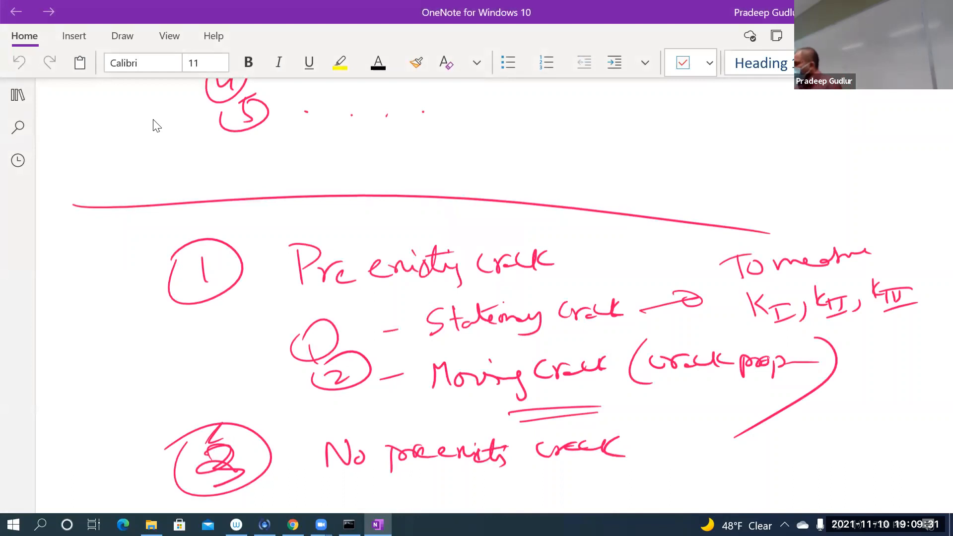
pyautogui.scroll(-1, 340, 213)
pyautogui.scroll(-4, 340, 212)
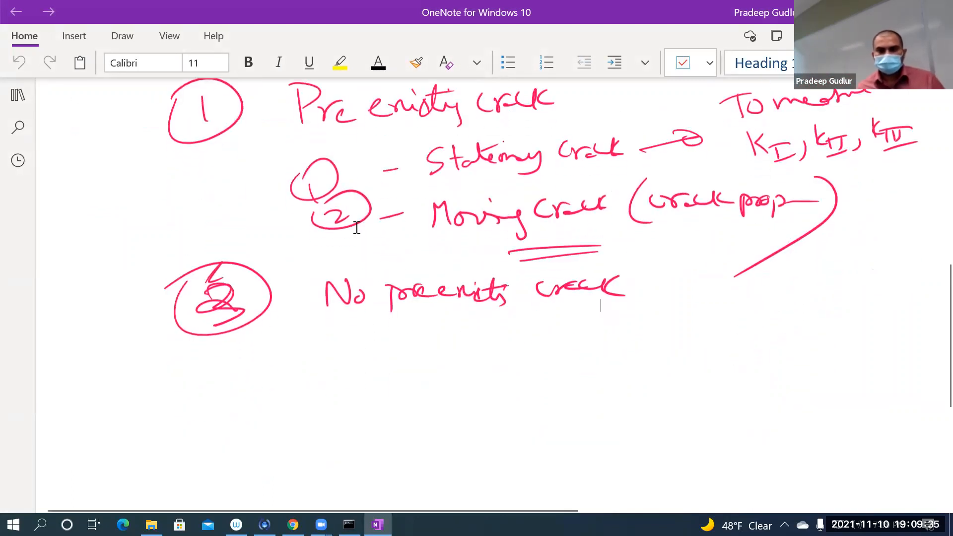
pyautogui.scroll(-7, 357, 231)
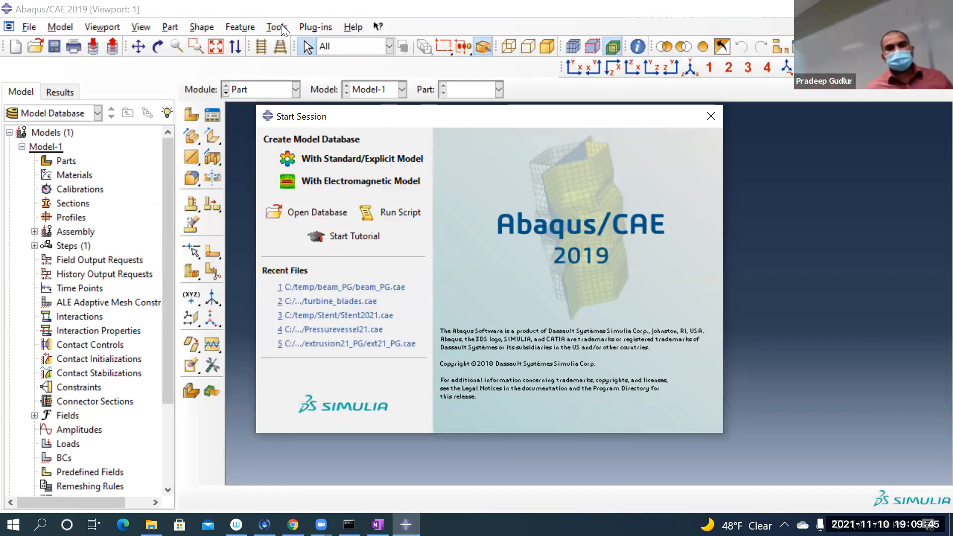
# Step: Create a model database with a Standard/Explicit model and set the work directory to C:/temp/Fracture21_PG
pyautogui.click(363, 158)
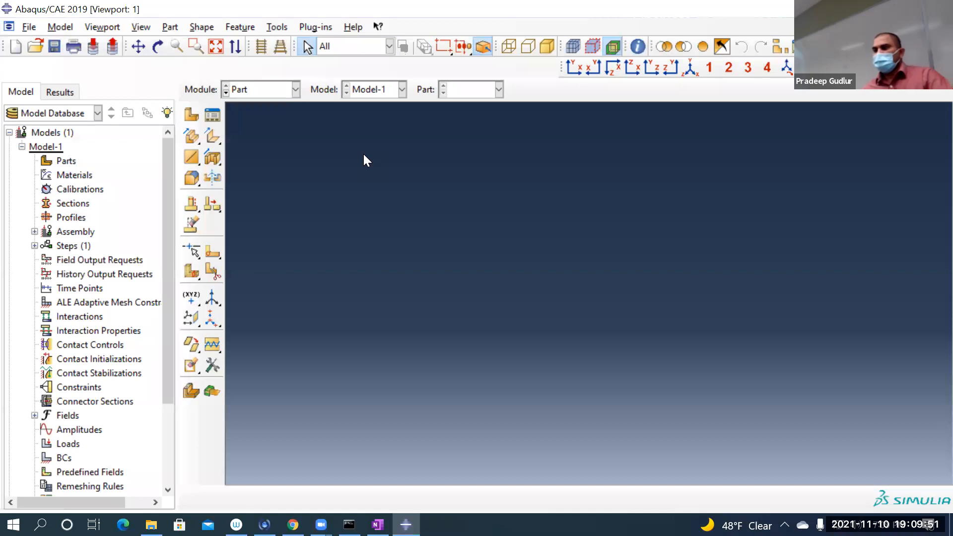
pyautogui.click(30, 27)
pyautogui.click(61, 99)
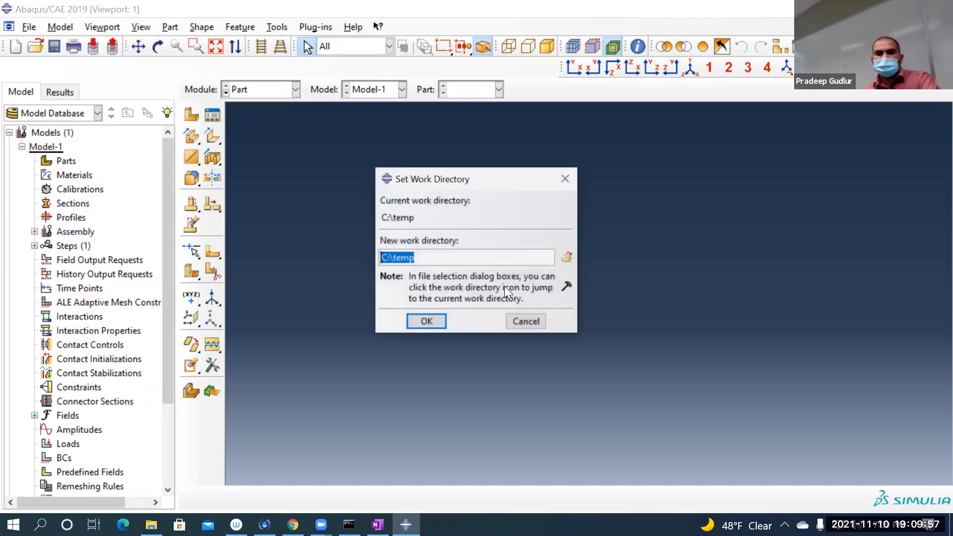
pyautogui.click(566, 257)
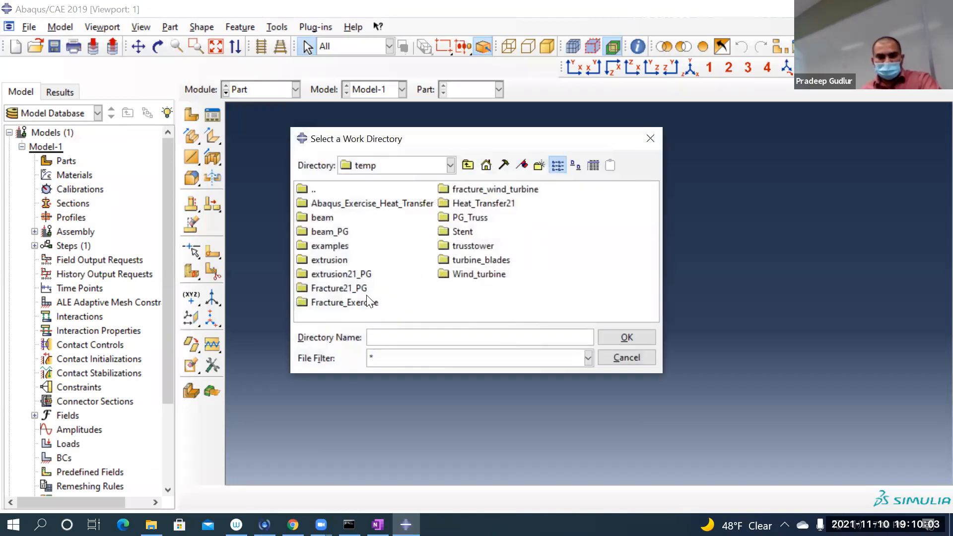
pyautogui.click(354, 290)
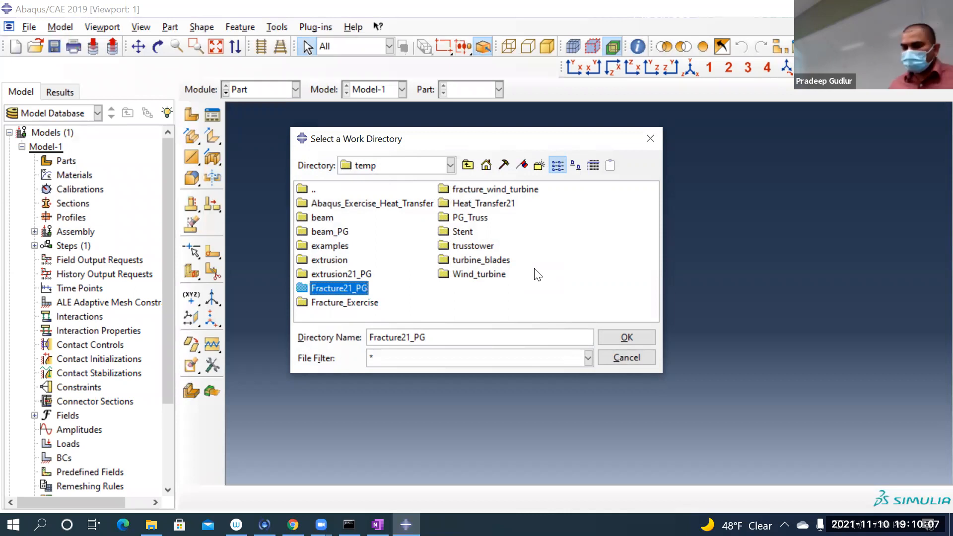
pyautogui.doubleClick(345, 290)
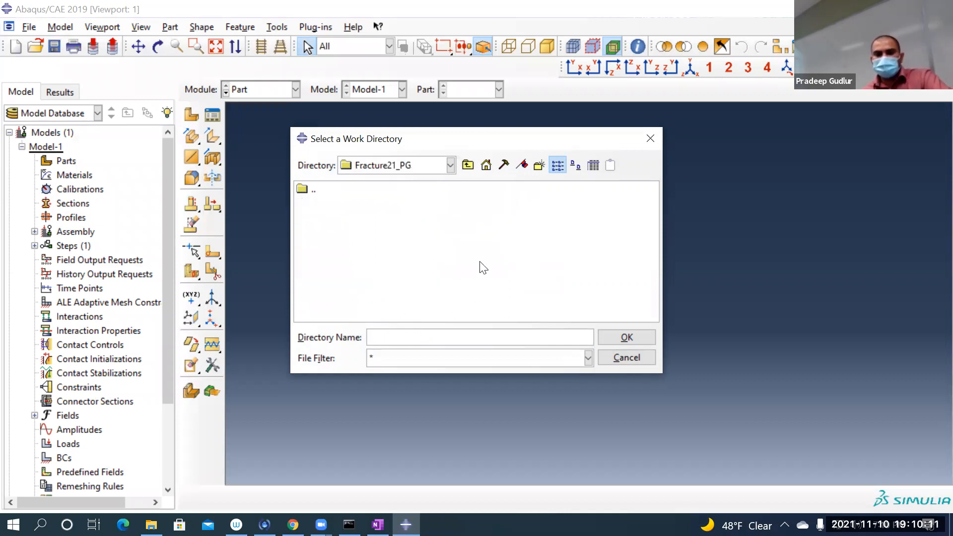
pyautogui.click(467, 166)
pyautogui.click(347, 290)
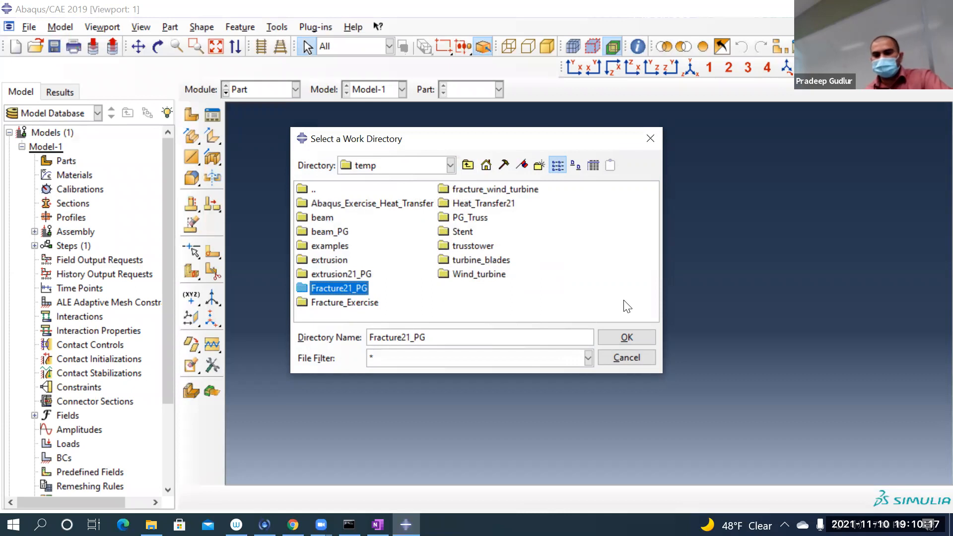
pyautogui.click(624, 339)
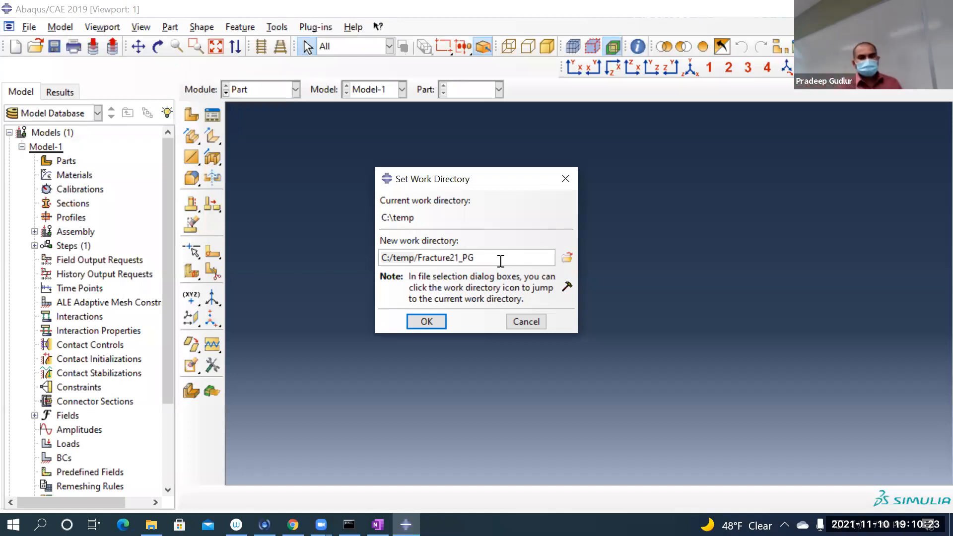
pyautogui.click(443, 322)
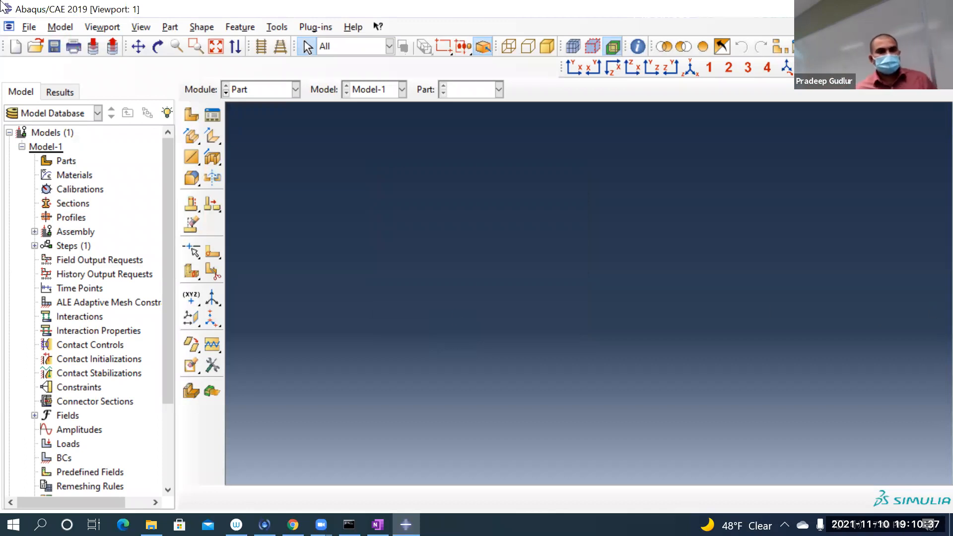
# Step: Import the IGES file Sketch_PLATE_Rev2.igs as a sketch, keeping its name, the trim curve preference as per IGES file and scale factor 1
pyautogui.click(29, 28)
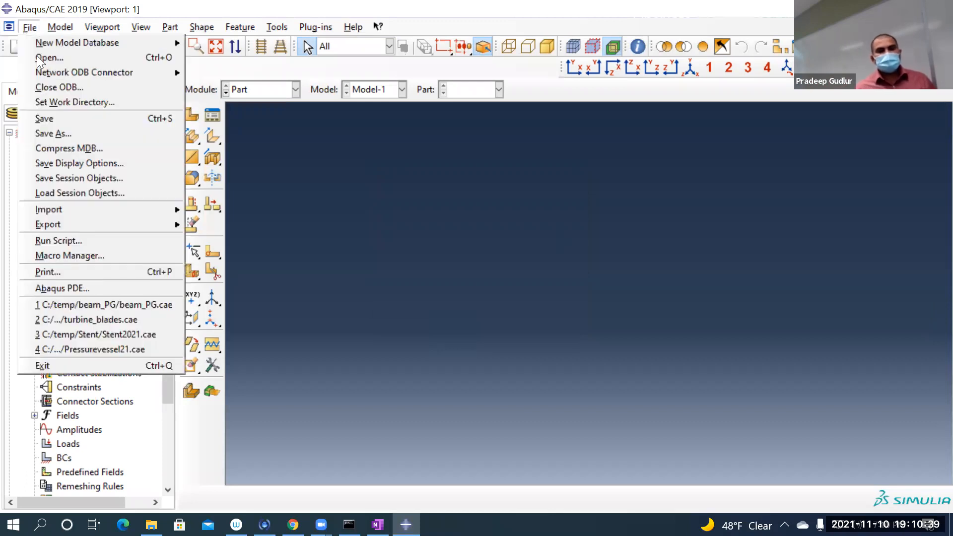
pyautogui.moveTo(77, 209)
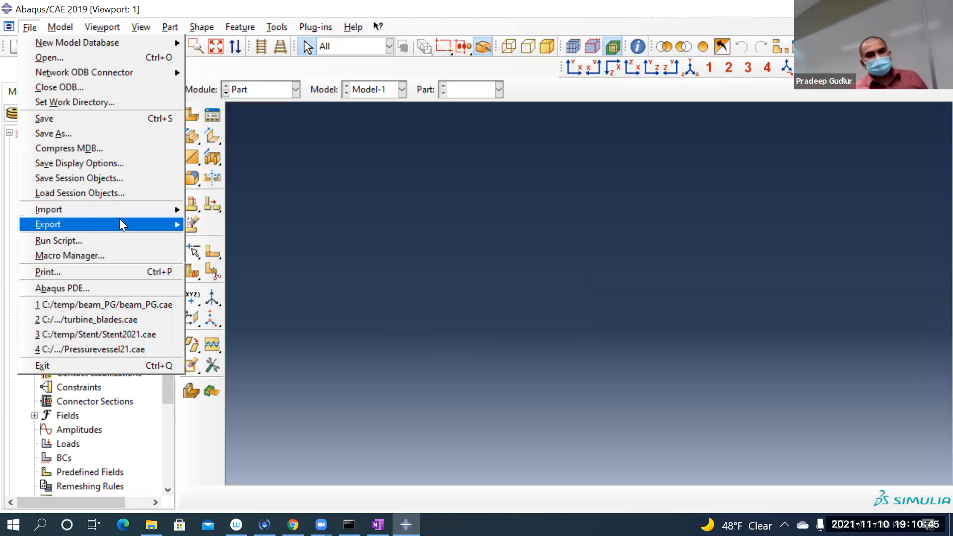
pyautogui.click(226, 209)
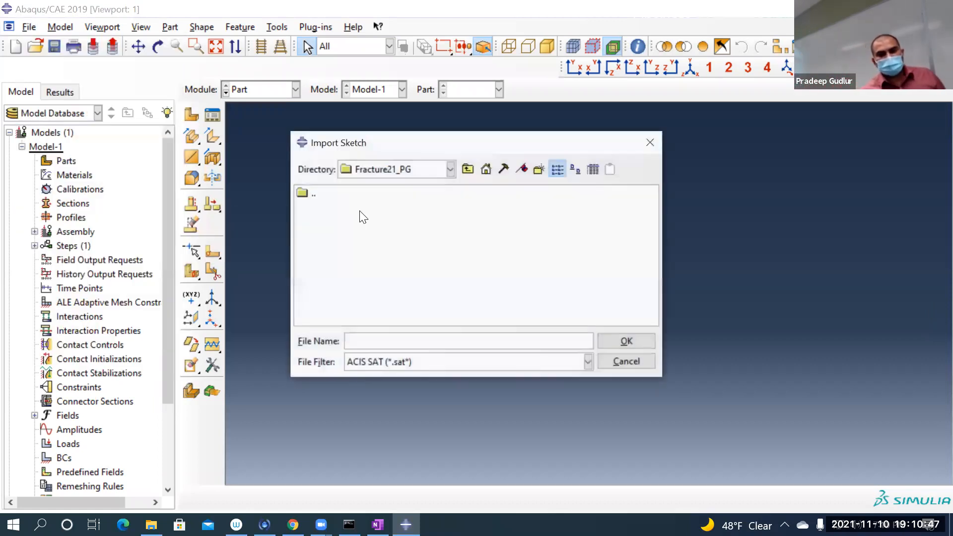
pyautogui.click(468, 362)
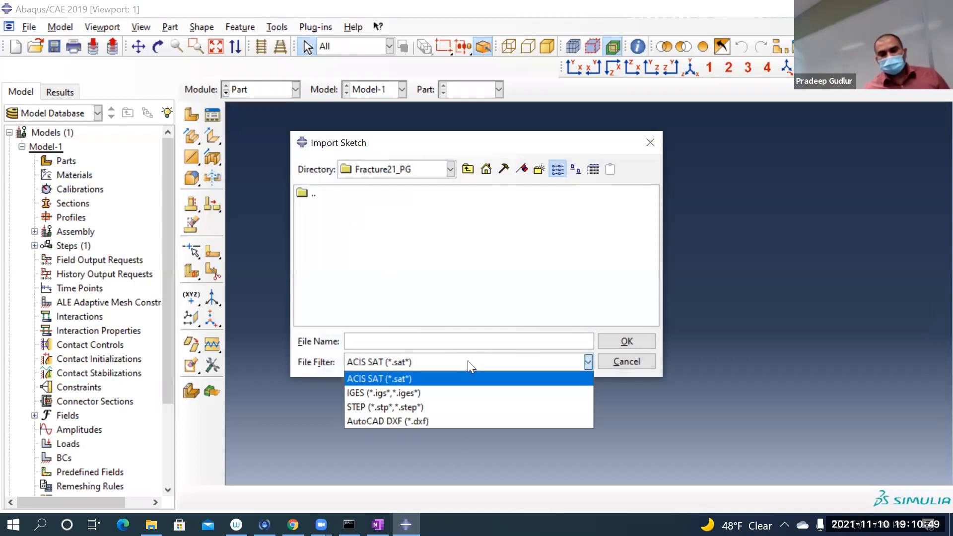
pyautogui.click(445, 396)
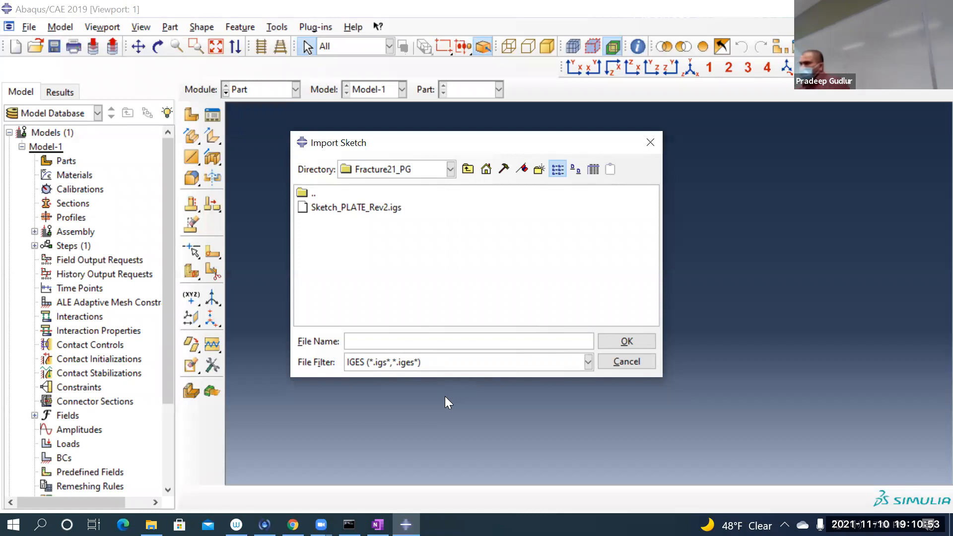
pyautogui.click(385, 207)
pyautogui.doubleClick(385, 207)
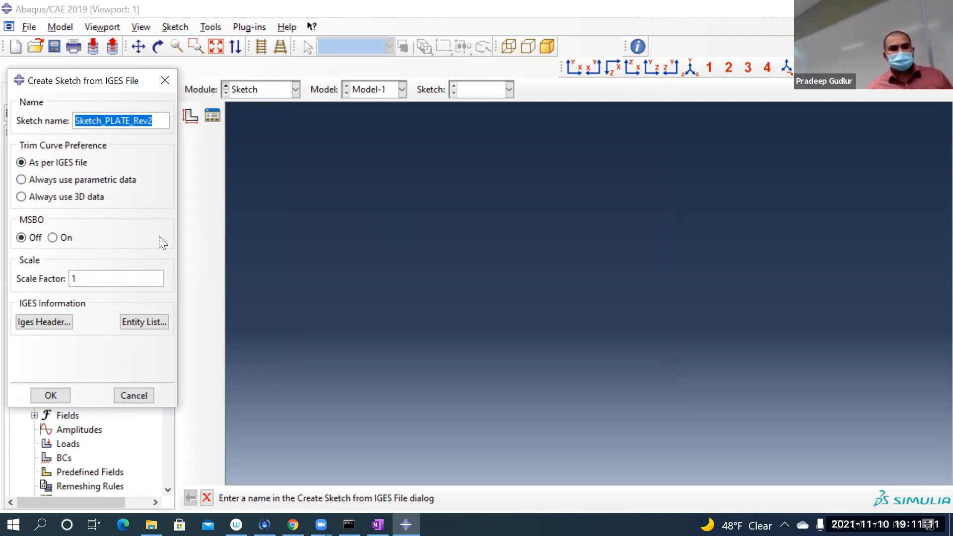
pyautogui.click(51, 396)
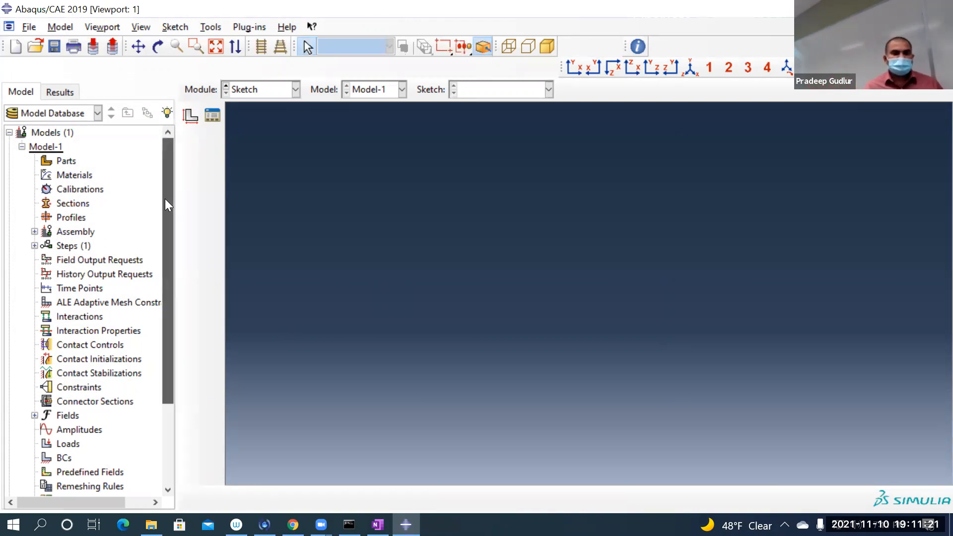
# Step: Find the imported sketch under the model's Sketches, display Sketch_PLATE_Rev2 in the Sketch module to check the plate outline, and exit the sketcher
pyautogui.moveTo(164, 198); pyautogui.dragTo(164, 336)
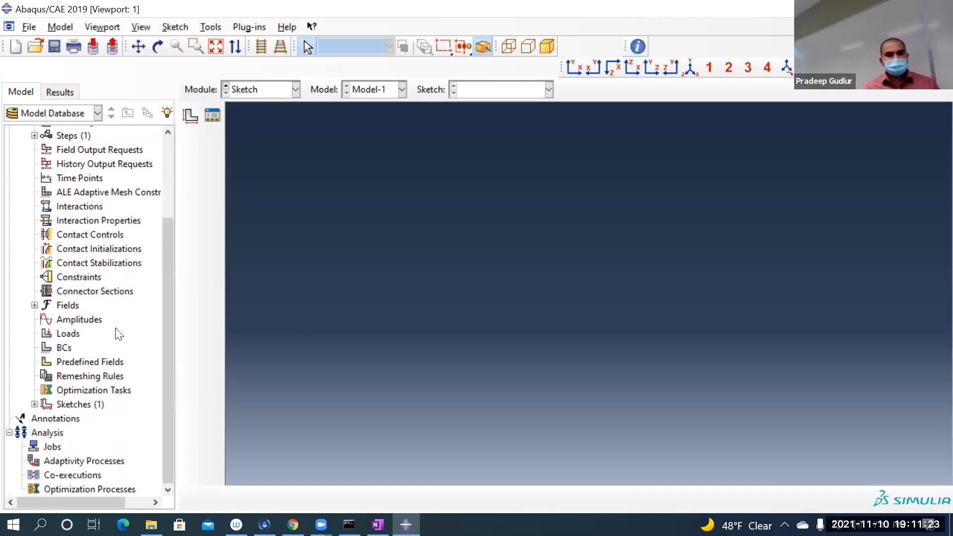
pyautogui.click(34, 404)
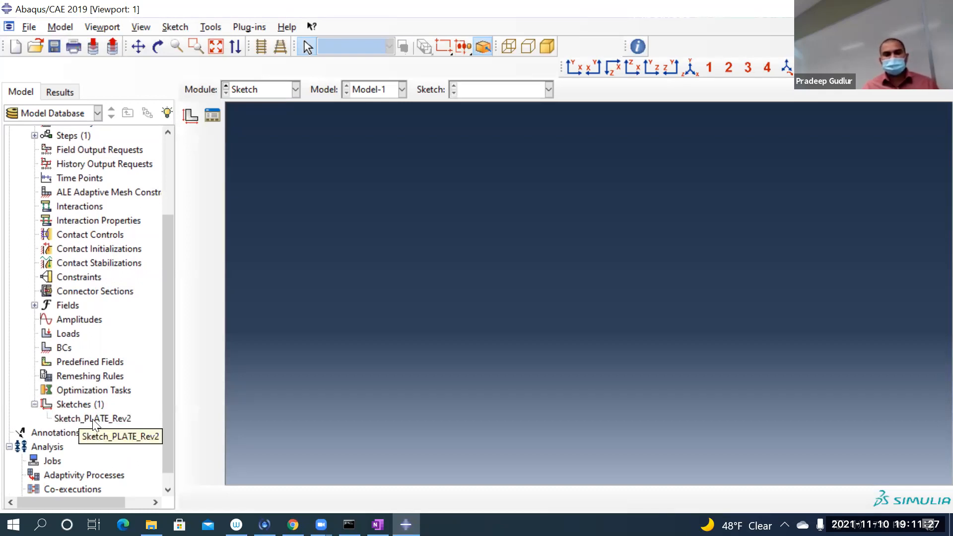
pyautogui.click(259, 92)
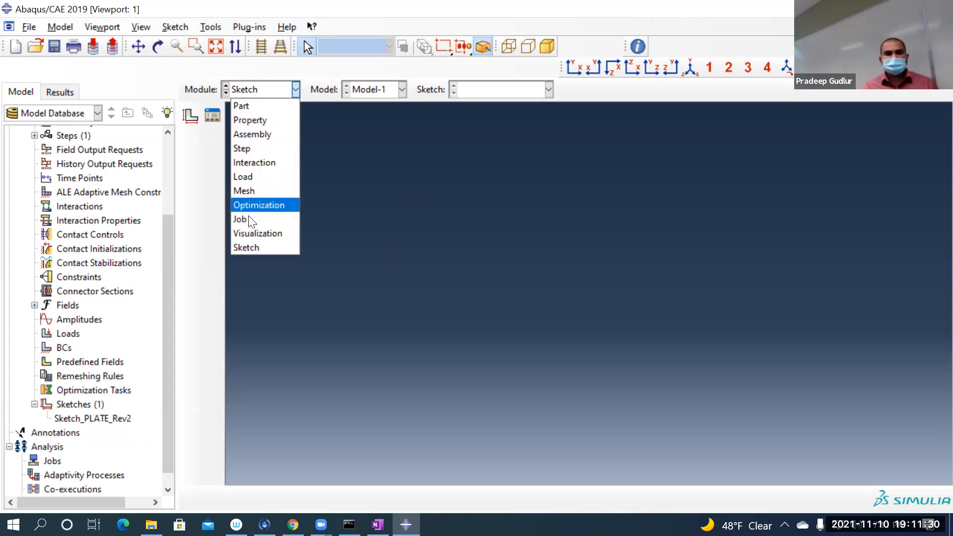
pyautogui.click(249, 251)
pyautogui.click(497, 88)
pyautogui.click(485, 89)
pyautogui.click(486, 90)
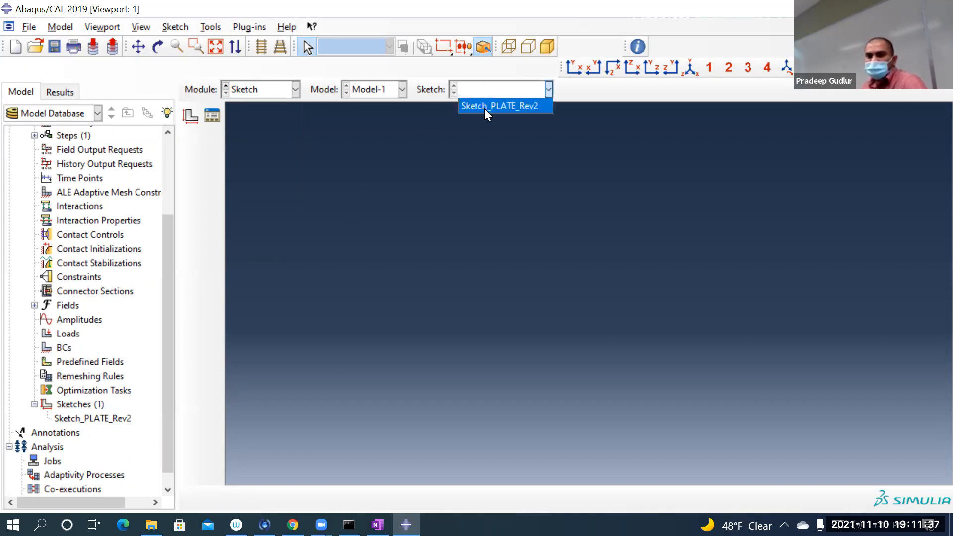
pyautogui.click(484, 107)
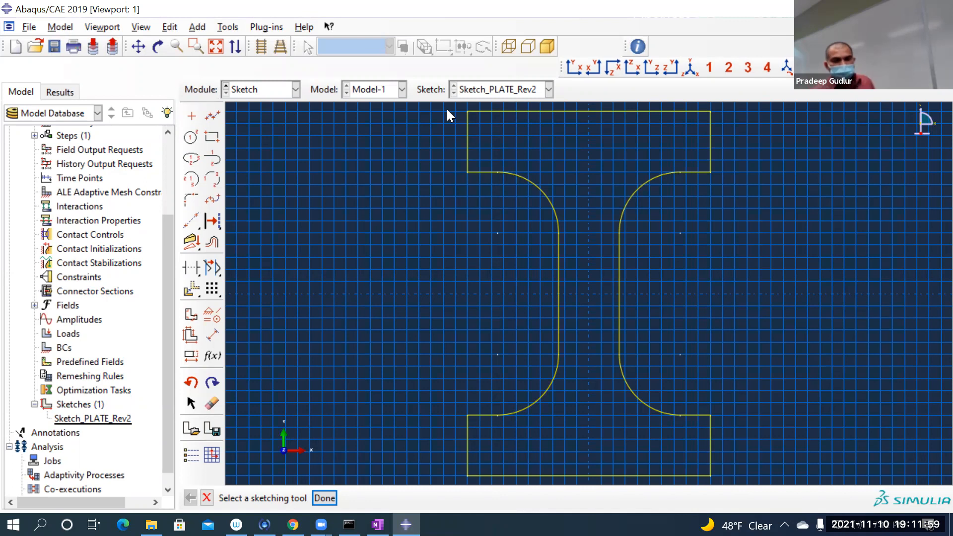
pyautogui.click(206, 499)
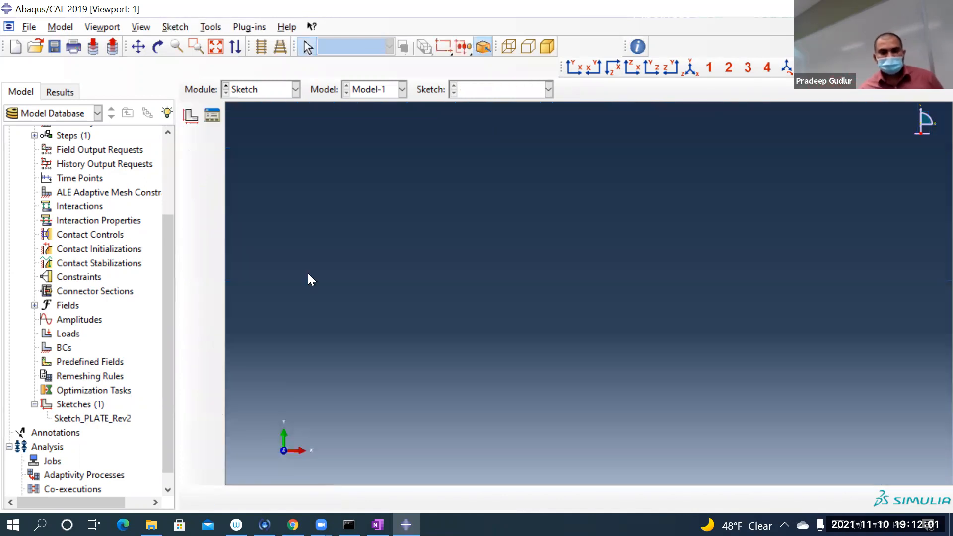
# Step: Review the file formats offered for sketch import and cancel without importing anything
pyautogui.click(30, 27)
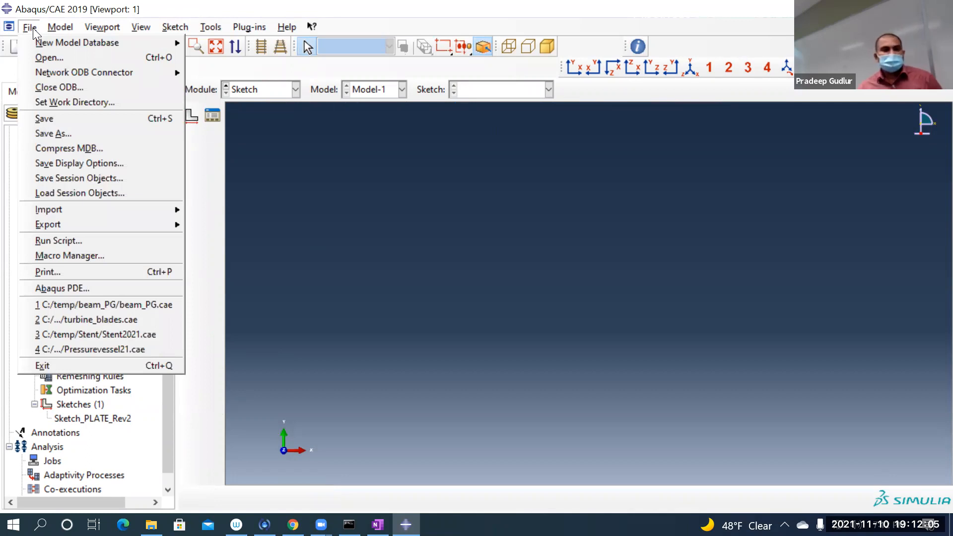
pyautogui.moveTo(75, 208)
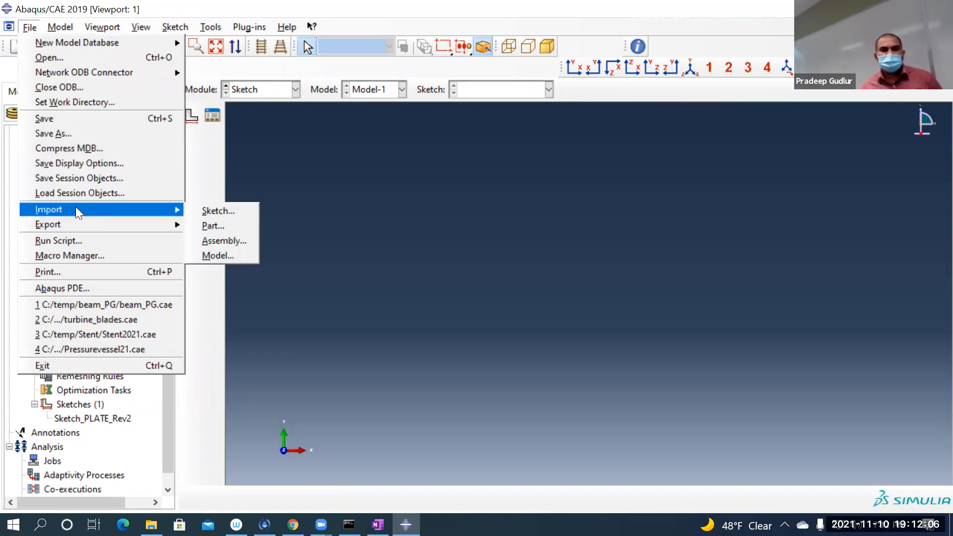
pyautogui.click(211, 209)
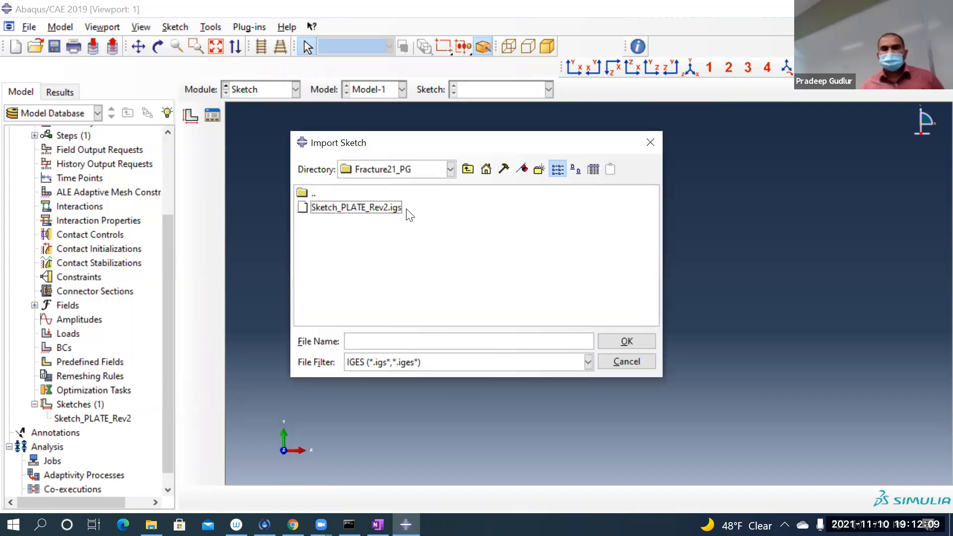
pyautogui.click(452, 367)
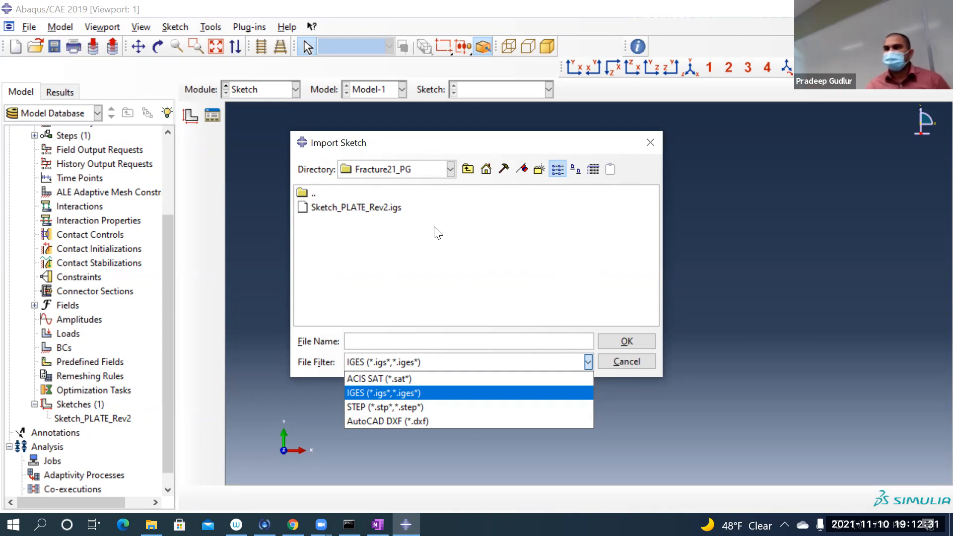
pyautogui.click(643, 364)
pyautogui.click(643, 360)
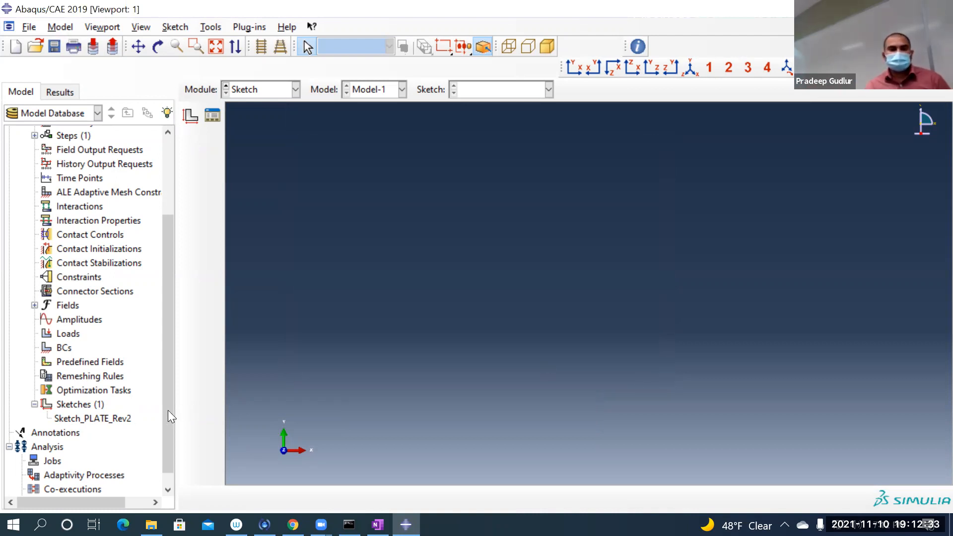
# Step: Reopen Sketch_PLATE_Rev2 for a brief look, exit the sketcher and switch to the Part module
pyautogui.doubleClick(85, 420)
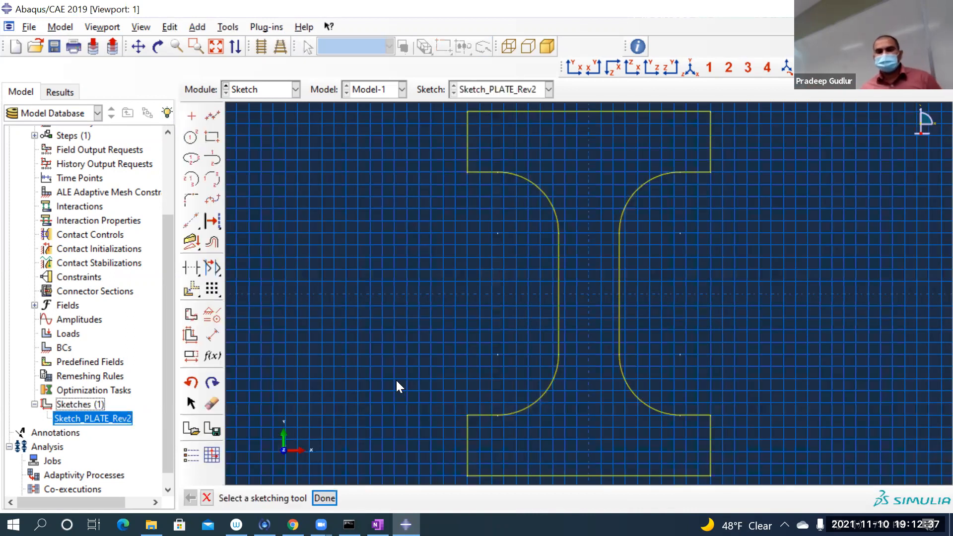
pyautogui.click(207, 498)
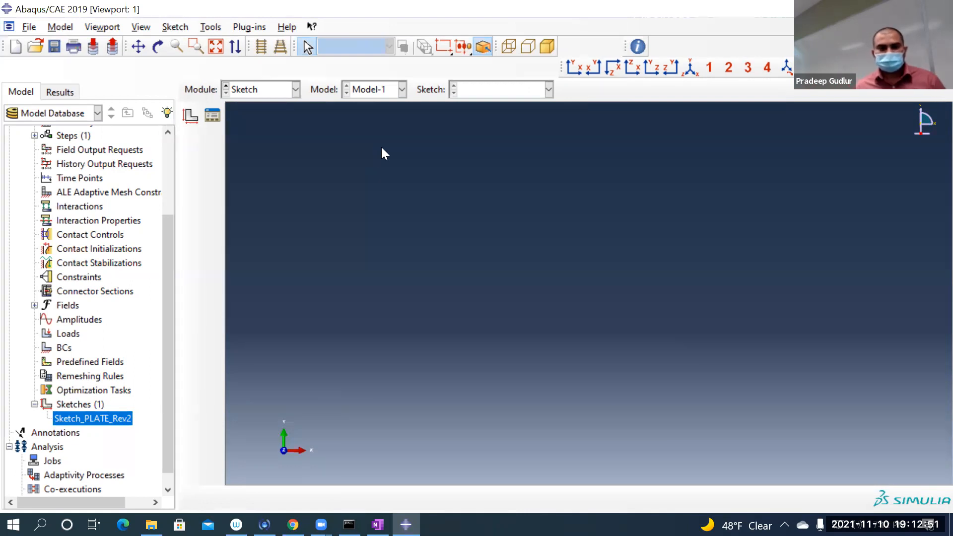
pyautogui.moveTo(171, 216); pyautogui.dragTo(164, 127)
pyautogui.click(239, 89)
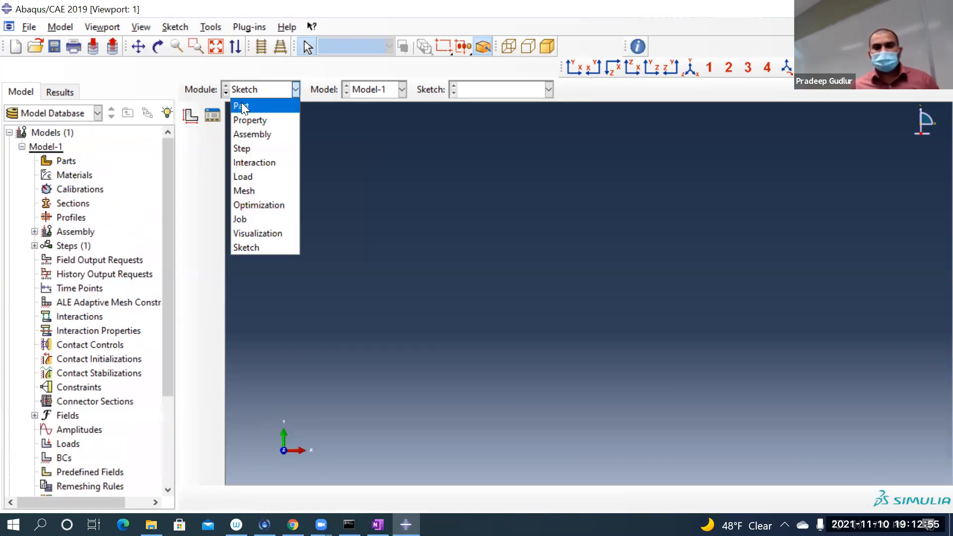
pyautogui.click(243, 107)
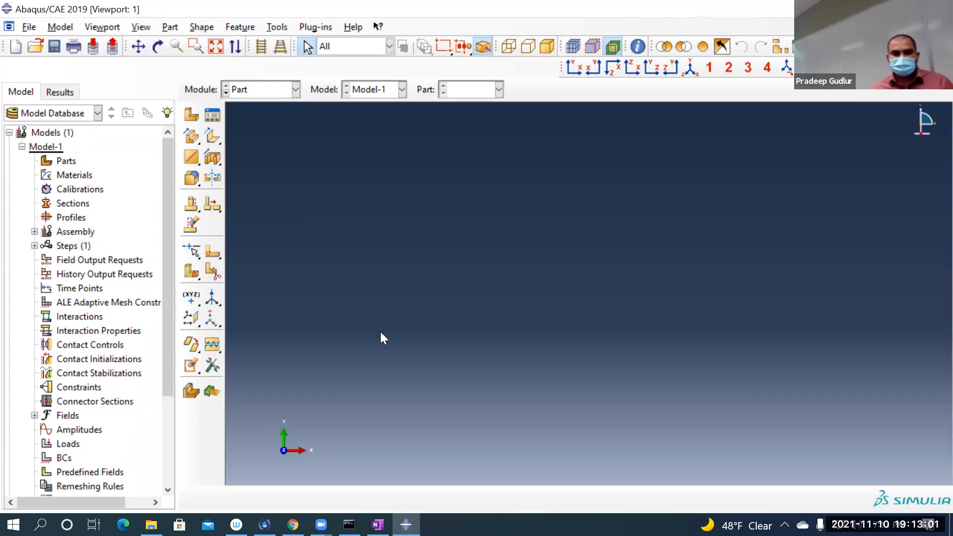
# Step: Switch to OneNote for Windows 10 and draw a red divider line across the blank page area below the handwritten crack notes
pyautogui.click(377, 524)
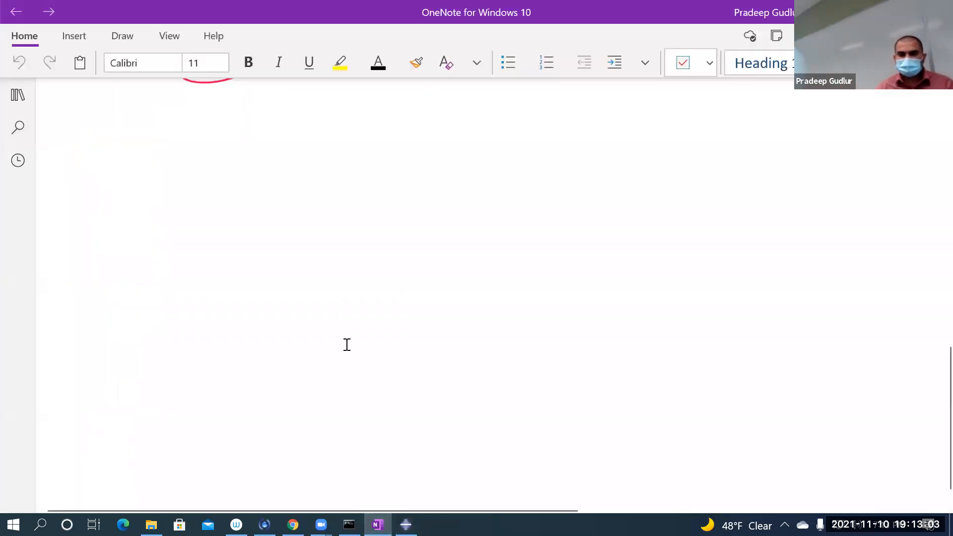
pyautogui.scroll(7, 349, 340)
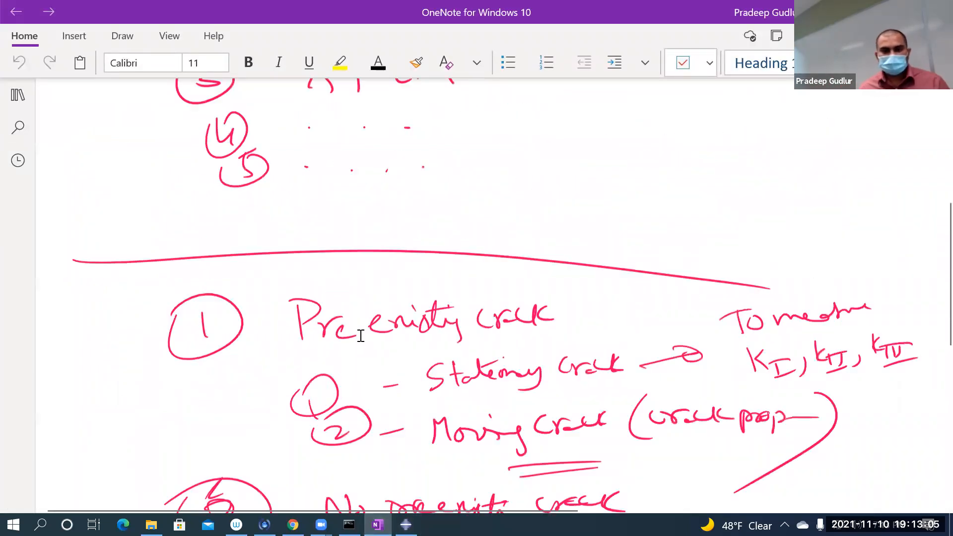
pyautogui.scroll(-4, 434, 302)
pyautogui.scroll(1, 436, 299)
pyautogui.scroll(1, 440, 297)
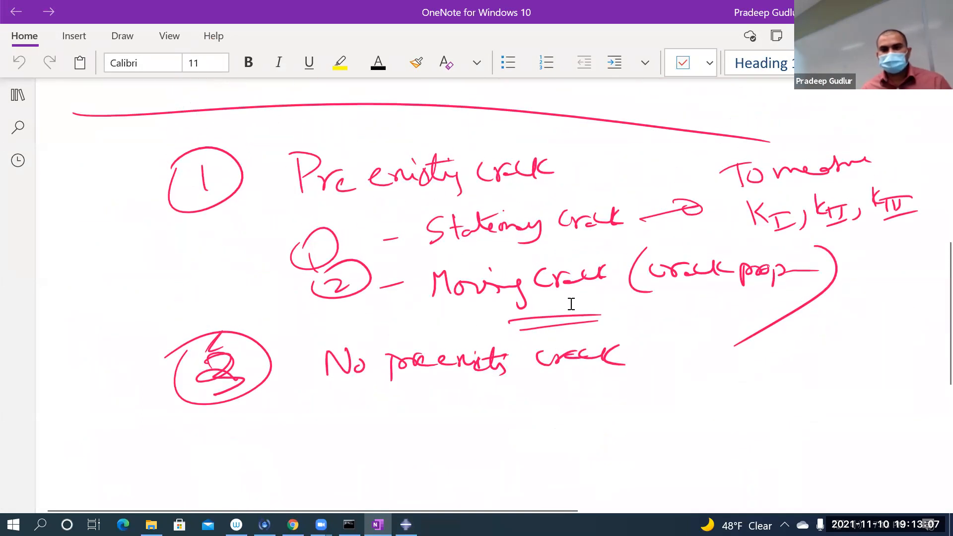
pyautogui.scroll(-7, 574, 286)
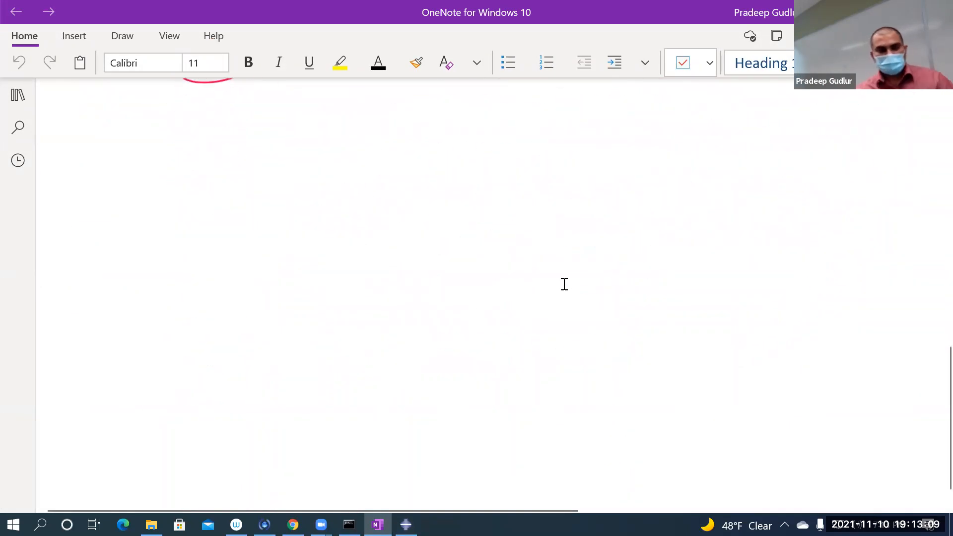
pyautogui.moveTo(77, 147); pyautogui.dragTo(886, 162)
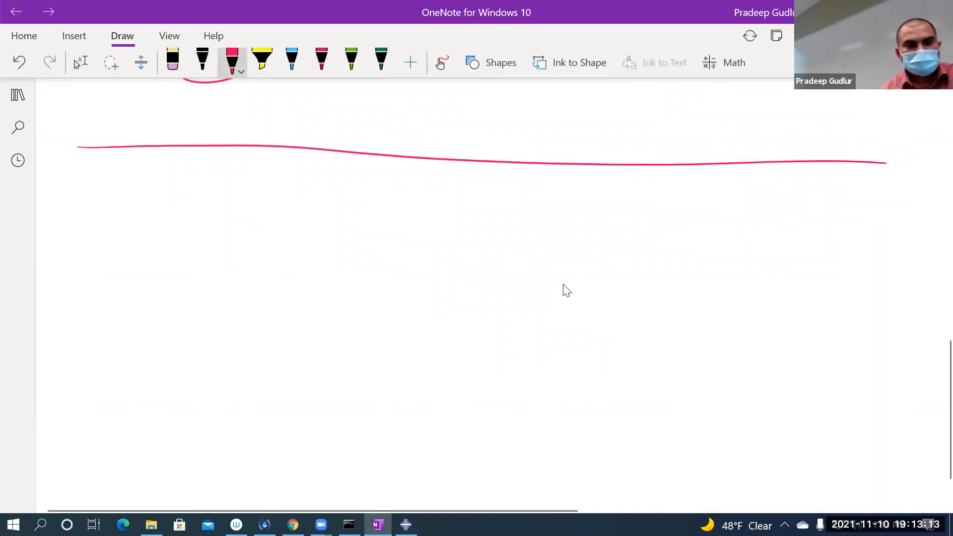
# Step: Handwrite the heading "Pre-existing Crack – Stationary" in red below the divider line, numbered with a circled 1
pyautogui.moveTo(152, 230)
pyautogui.mouseDown()
pyautogui.moveTo(156, 251)
pyautogui.moveTo(138, 218)
pyautogui.mouseUp()
pyautogui.moveTo(214, 211)
pyautogui.mouseDown()
pyautogui.moveTo(218, 246)
pyautogui.moveTo(217, 230)
pyautogui.mouseUp()
pyautogui.moveTo(233, 225); pyautogui.dragTo(262, 238)
pyautogui.moveTo(270, 229)
pyautogui.mouseDown()
pyautogui.moveTo(355, 238)
pyautogui.moveTo(406, 223)
pyautogui.moveTo(390, 248)
pyautogui.mouseUp()
pyautogui.moveTo(446, 203)
pyautogui.mouseDown()
pyautogui.moveTo(454, 226)
pyautogui.moveTo(484, 227)
pyautogui.mouseUp()
pyautogui.moveTo(498, 218)
pyautogui.mouseDown()
pyautogui.moveTo(491, 227)
pyautogui.moveTo(502, 228)
pyautogui.mouseUp()
pyautogui.moveTo(518, 206)
pyautogui.mouseDown()
pyautogui.moveTo(524, 229)
pyautogui.moveTo(559, 215)
pyautogui.moveTo(569, 227)
pyautogui.moveTo(598, 224)
pyautogui.mouseUp()
pyautogui.moveTo(614, 212); pyautogui.dragTo(629, 222)
pyautogui.moveTo(633, 218)
pyautogui.mouseDown()
pyautogui.moveTo(655, 214)
pyautogui.moveTo(646, 203)
pyautogui.mouseUp()
pyautogui.moveTo(667, 210)
pyautogui.mouseDown()
pyautogui.moveTo(651, 216)
pyautogui.moveTo(704, 195)
pyautogui.mouseUp()
pyautogui.moveTo(705, 203); pyautogui.dragTo(731, 215)
# Step: Add the handwritten remark "(Not Growing)" beneath the word Stationary
pyautogui.moveTo(624, 229)
pyautogui.mouseDown()
pyautogui.moveTo(609, 257)
pyautogui.moveTo(652, 236)
pyautogui.mouseUp()
pyautogui.moveTo(654, 243); pyautogui.dragTo(662, 247)
pyautogui.moveTo(656, 243); pyautogui.dragTo(677, 233)
pyautogui.moveTo(707, 229)
pyautogui.mouseDown()
pyautogui.moveTo(695, 243)
pyautogui.moveTo(738, 243)
pyautogui.mouseUp()
pyautogui.moveTo(734, 240); pyautogui.dragTo(781, 237)
pyautogui.moveTo(790, 234); pyautogui.dragTo(783, 256)
pyautogui.moveTo(795, 218); pyautogui.dragTo(783, 261)
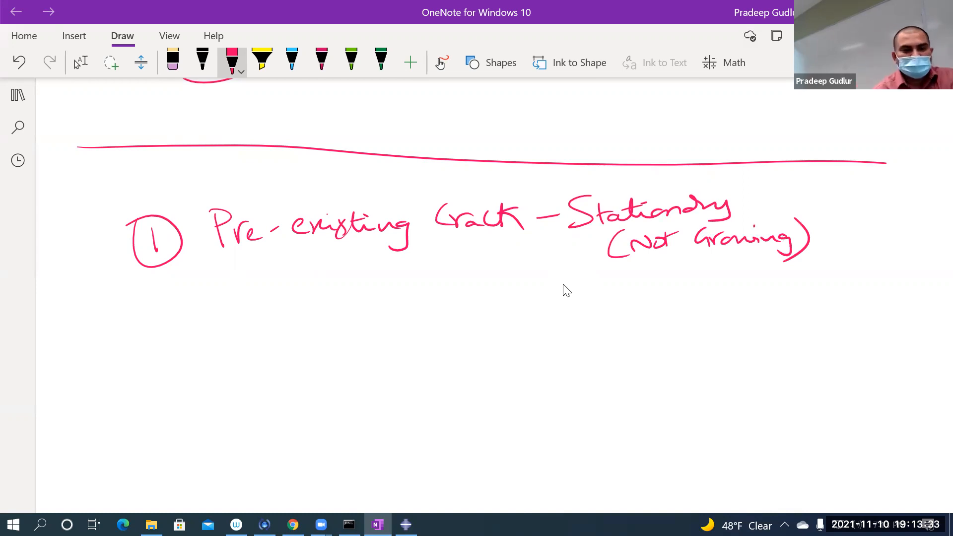
# Step: Handwrite "Obj: To measure" below the crack heading, underlining the "Obj:" label
pyautogui.moveTo(282, 297); pyautogui.dragTo(267, 293)
pyautogui.moveTo(279, 285)
pyautogui.mouseDown()
pyautogui.moveTo(281, 309)
pyautogui.moveTo(296, 304)
pyautogui.mouseUp()
pyautogui.moveTo(307, 296); pyautogui.dragTo(313, 320)
pyautogui.click(303, 284)
pyautogui.moveTo(246, 334); pyautogui.dragTo(327, 315)
pyautogui.moveTo(406, 276)
pyautogui.mouseDown()
pyautogui.moveTo(411, 307)
pyautogui.moveTo(422, 271)
pyautogui.mouseUp()
pyautogui.moveTo(431, 292); pyautogui.dragTo(491, 304)
pyautogui.moveTo(489, 296)
pyautogui.mouseDown()
pyautogui.moveTo(512, 288)
pyautogui.moveTo(520, 300)
pyautogui.mouseUp()
pyautogui.moveTo(529, 284); pyautogui.dragTo(516, 309)
pyautogui.moveTo(531, 293); pyautogui.dragTo(553, 294)
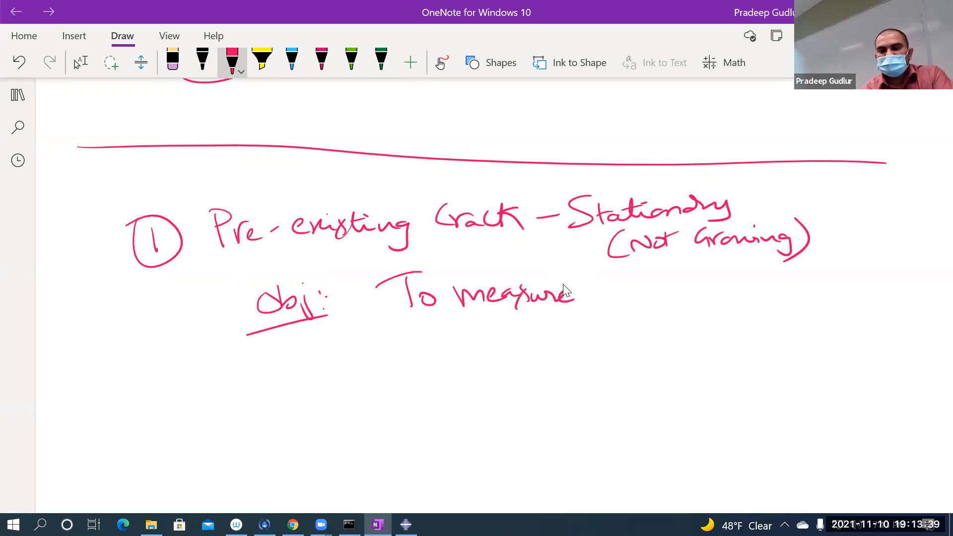
# Step: Complete the objective line with the handwritten symbols K_I, K_II, K_III, using underlined Roman numeral subscripts
pyautogui.moveTo(631, 272)
pyautogui.mouseDown()
pyautogui.moveTo(625, 303)
pyautogui.moveTo(626, 288)
pyautogui.mouseUp()
pyautogui.moveTo(628, 287); pyautogui.dragTo(660, 314)
pyautogui.moveTo(649, 298)
pyautogui.mouseDown()
pyautogui.moveTo(671, 294)
pyautogui.moveTo(675, 316)
pyautogui.mouseUp()
pyautogui.moveTo(701, 300); pyautogui.dragTo(696, 313)
pyautogui.moveTo(726, 270)
pyautogui.mouseDown()
pyautogui.moveTo(726, 300)
pyautogui.moveTo(727, 289)
pyautogui.mouseUp()
pyautogui.moveTo(728, 287); pyautogui.dragTo(771, 301)
pyautogui.moveTo(751, 284); pyautogui.dragTo(778, 281)
pyautogui.moveTo(742, 311); pyautogui.dragTo(775, 304)
pyautogui.moveTo(792, 296); pyautogui.dragTo(785, 310)
pyautogui.moveTo(814, 271); pyautogui.dragTo(814, 294)
pyautogui.moveTo(830, 272); pyautogui.dragTo(846, 300)
pyautogui.moveTo(861, 286)
pyautogui.mouseDown()
pyautogui.moveTo(856, 303)
pyautogui.moveTo(869, 283)
pyautogui.mouseUp()
pyautogui.moveTo(832, 310); pyautogui.dragTo(865, 304)
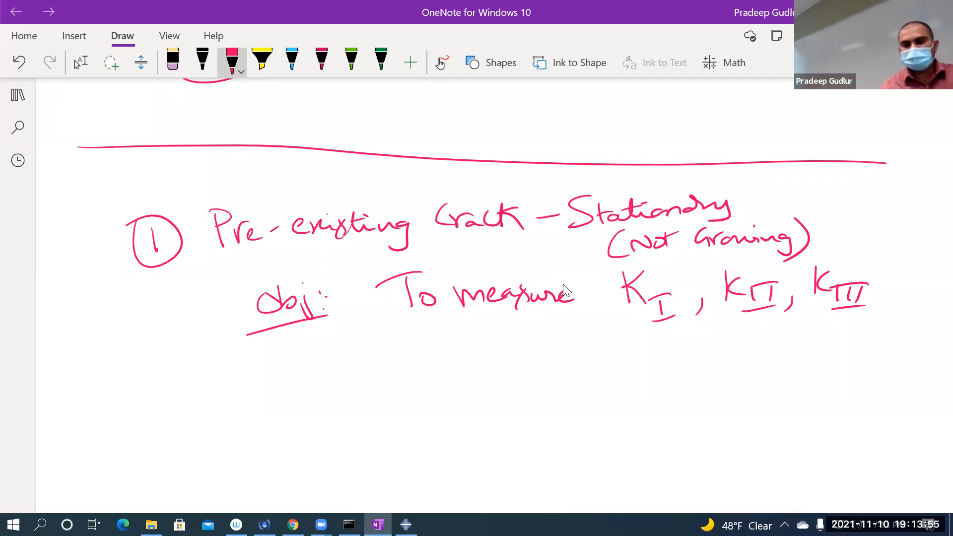
# Step: Handwrite "(Stress Intensity Factors)" in red beneath the K_I, K_II, K_III symbols
pyautogui.moveTo(502, 331)
pyautogui.mouseDown()
pyautogui.moveTo(496, 355)
pyautogui.moveTo(507, 354)
pyautogui.mouseUp()
pyautogui.moveTo(520, 331); pyautogui.dragTo(508, 348)
pyautogui.moveTo(525, 331)
pyautogui.mouseDown()
pyautogui.moveTo(528, 349)
pyautogui.moveTo(533, 337)
pyautogui.mouseUp()
pyautogui.moveTo(531, 339); pyautogui.dragTo(592, 350)
pyautogui.moveTo(579, 332); pyautogui.dragTo(602, 326)
pyautogui.moveTo(585, 352); pyautogui.dragTo(618, 349)
pyautogui.moveTo(621, 329)
pyautogui.mouseDown()
pyautogui.moveTo(617, 351)
pyautogui.moveTo(636, 337)
pyautogui.mouseUp()
pyautogui.moveTo(631, 345); pyautogui.dragTo(698, 341)
pyautogui.moveTo(697, 336)
pyautogui.mouseDown()
pyautogui.moveTo(708, 356)
pyautogui.moveTo(698, 327)
pyautogui.moveTo(734, 355)
pyautogui.moveTo(766, 343)
pyautogui.mouseUp()
pyautogui.moveTo(764, 345); pyautogui.dragTo(776, 348)
pyautogui.moveTo(794, 334); pyautogui.dragTo(814, 347)
pyautogui.moveTo(814, 332)
pyautogui.mouseDown()
pyautogui.moveTo(825, 346)
pyautogui.moveTo(804, 327)
pyautogui.mouseUp()
pyautogui.moveTo(824, 336); pyautogui.dragTo(808, 346)
pyautogui.moveTo(825, 318); pyautogui.dragTo(809, 366)
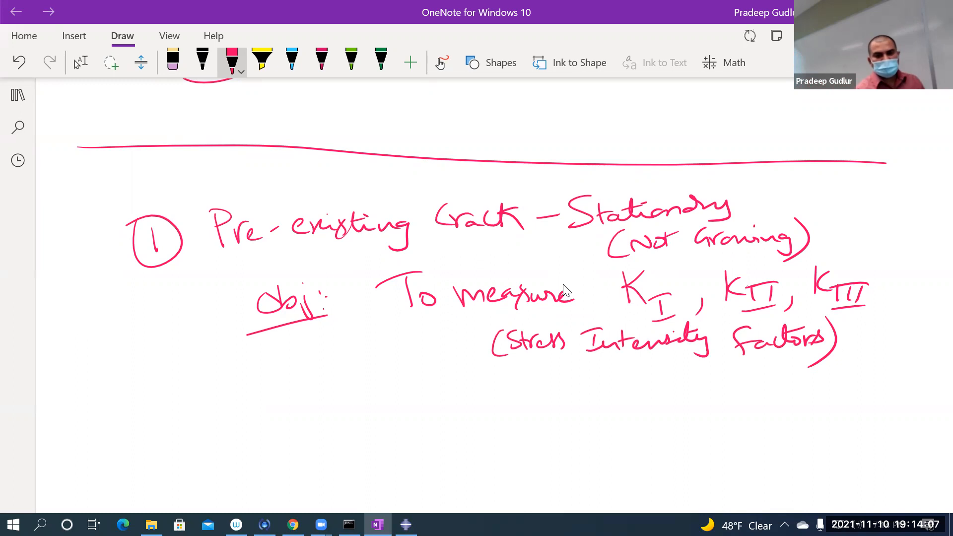
# Step: Handwrite the formula K_I = βσ√(πa) below the stress intensity note and circle the σ
pyautogui.moveTo(460, 367); pyautogui.dragTo(467, 388)
pyautogui.moveTo(479, 372); pyautogui.dragTo(493, 399)
pyautogui.moveTo(485, 391); pyautogui.dragTo(501, 385)
pyautogui.moveTo(487, 405); pyautogui.dragTo(533, 382)
pyautogui.moveTo(522, 396); pyautogui.dragTo(537, 390)
pyautogui.moveTo(458, 368); pyautogui.dragTo(467, 401)
pyautogui.moveTo(548, 407)
pyautogui.mouseDown()
pyautogui.moveTo(555, 381)
pyautogui.moveTo(552, 397)
pyautogui.moveTo(600, 381)
pyautogui.mouseUp()
pyautogui.moveTo(605, 390)
pyautogui.mouseDown()
pyautogui.moveTo(604, 398)
pyautogui.moveTo(647, 366)
pyautogui.mouseUp()
pyautogui.moveTo(622, 382)
pyautogui.mouseDown()
pyautogui.moveTo(621, 399)
pyautogui.moveTo(670, 391)
pyautogui.mouseUp()
pyautogui.moveTo(569, 370)
pyautogui.mouseDown()
pyautogui.moveTo(567, 402)
pyautogui.moveTo(606, 400)
pyautogui.mouseUp()
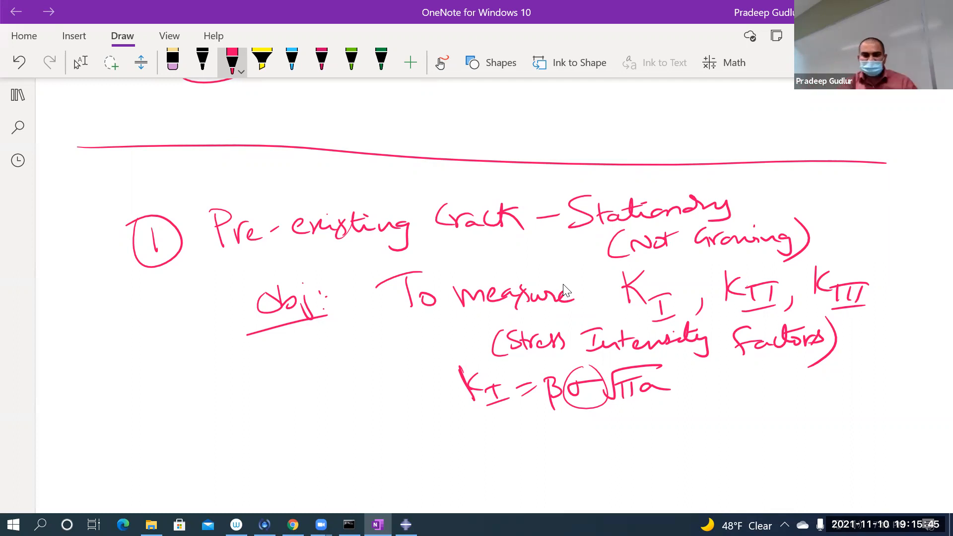
# Step: Switch to File Explorer and open the Downloads folder
pyautogui.click(151, 524)
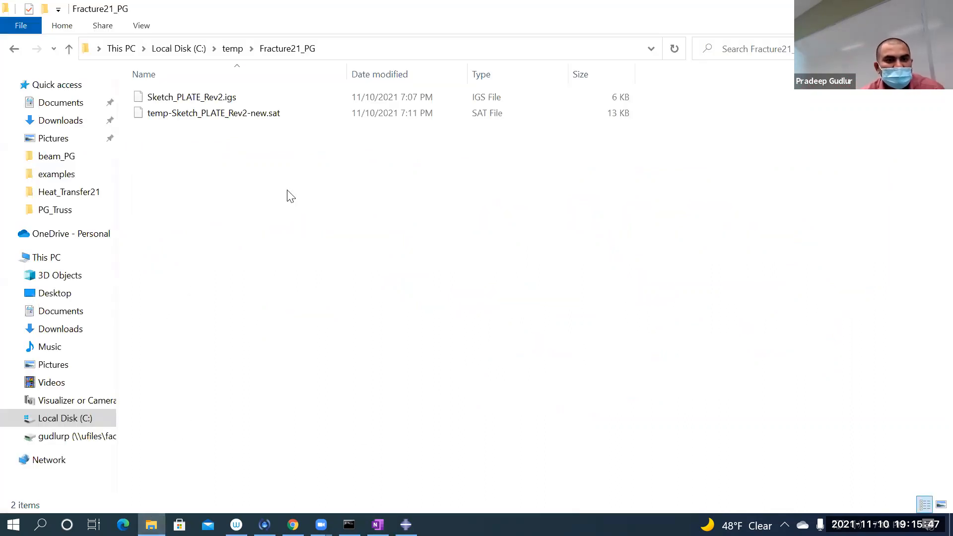
pyautogui.press('super+d')
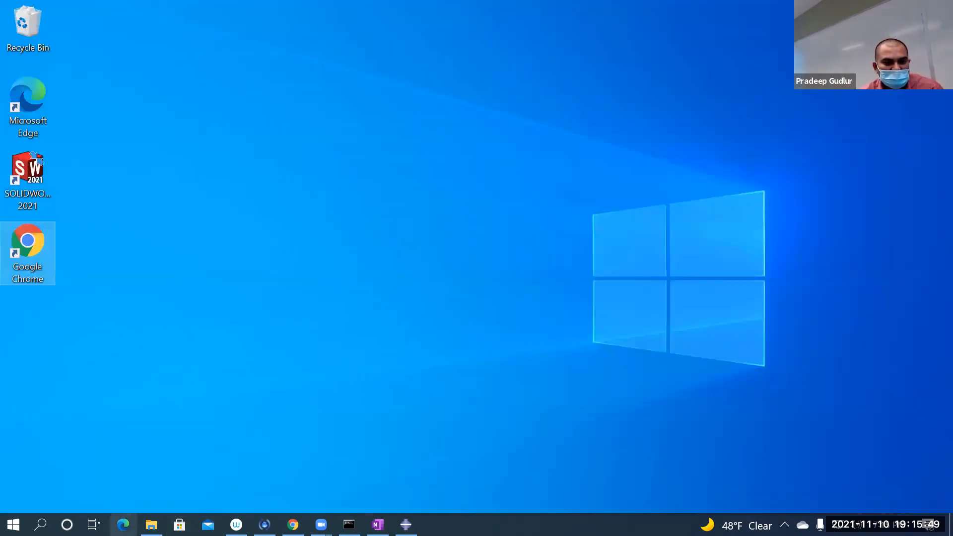
pyautogui.rightClick(150, 525)
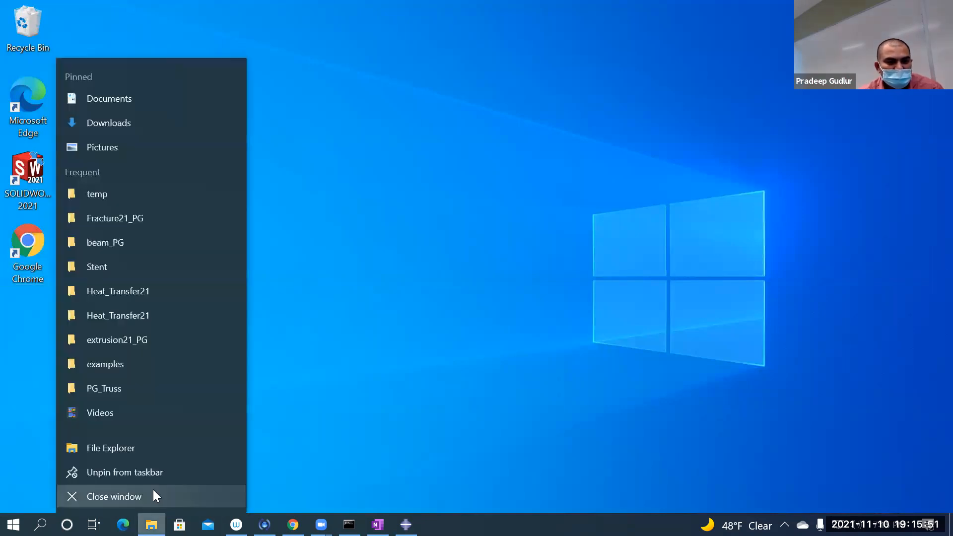
pyautogui.click(128, 123)
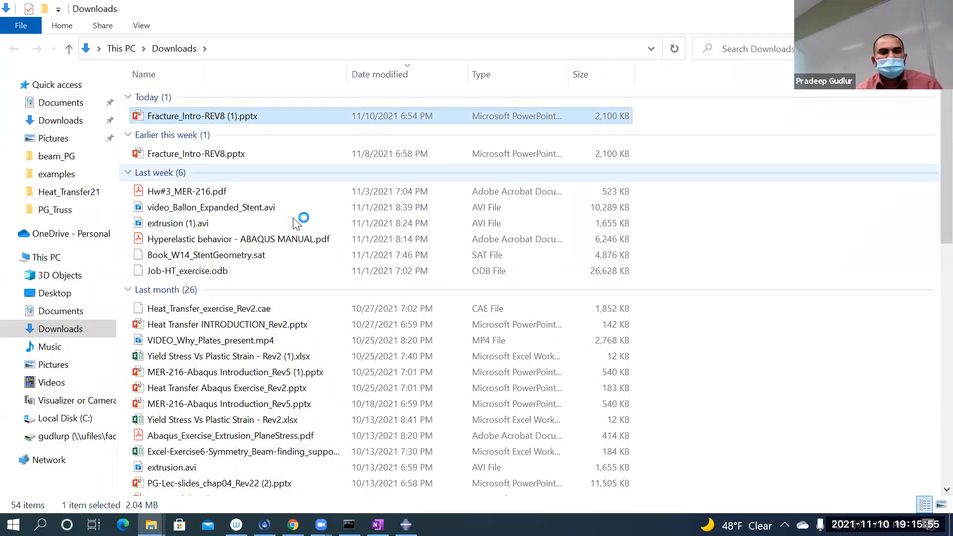
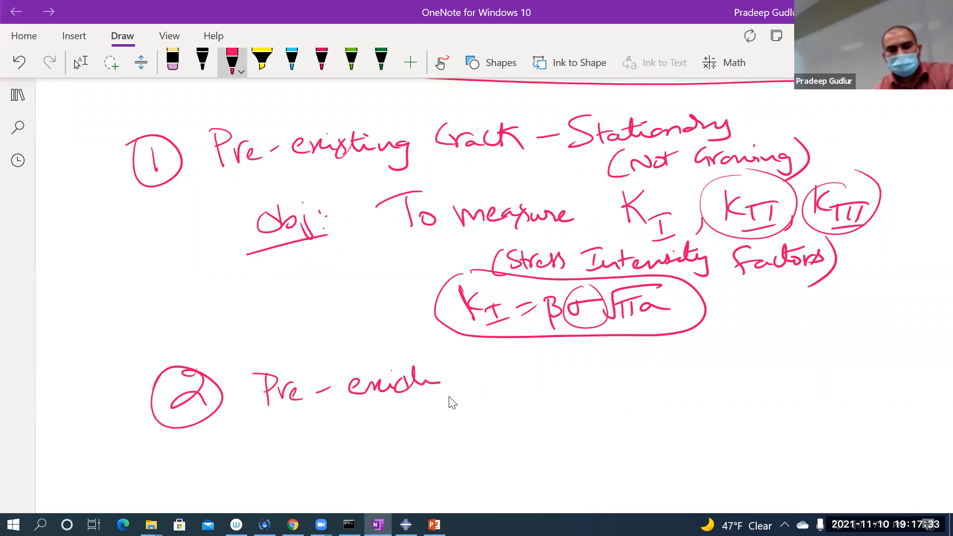
# Step: Complete the handwritten item 2 line so it reads "Pre-existing Cracking - Moving (Growing)"
pyautogui.moveTo(497, 373); pyautogui.dragTo(529, 381)
pyautogui.moveTo(529, 381)
pyautogui.mouseDown()
pyautogui.moveTo(563, 378)
pyautogui.moveTo(590, 396)
pyautogui.moveTo(614, 373)
pyautogui.moveTo(656, 375)
pyautogui.mouseUp()
pyautogui.moveTo(668, 363)
pyautogui.mouseDown()
pyautogui.moveTo(663, 370)
pyautogui.moveTo(722, 368)
pyautogui.mouseUp()
pyautogui.moveTo(772, 336)
pyautogui.mouseDown()
pyautogui.moveTo(756, 380)
pyautogui.moveTo(865, 350)
pyautogui.mouseUp()
pyautogui.moveTo(864, 328); pyautogui.dragTo(839, 382)
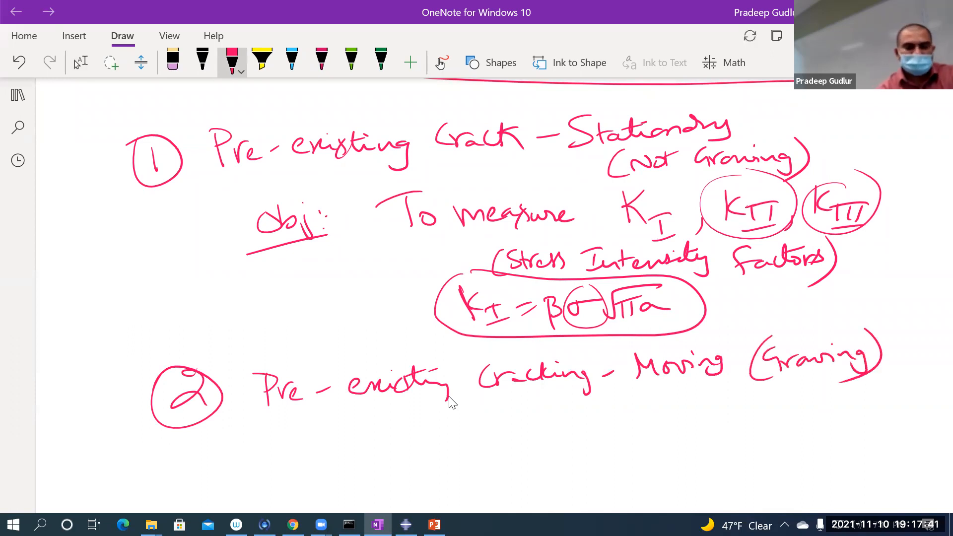
# Step: Handwrite a circled 3 below item 2, followed by the words "No-Pre Crack"
pyautogui.moveTo(210, 466); pyautogui.dragTo(207, 478)
pyautogui.moveTo(193, 465); pyautogui.dragTo(221, 459)
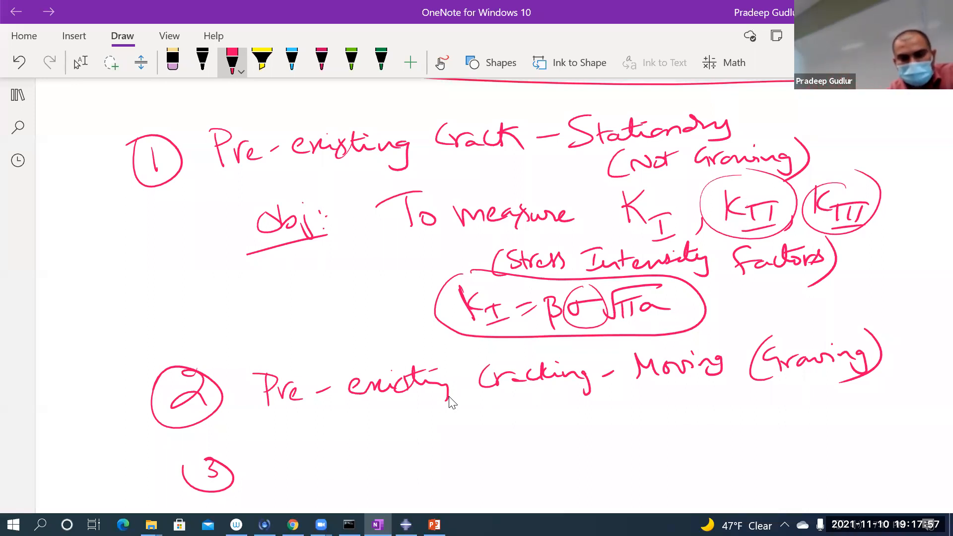
pyautogui.moveTo(290, 477)
pyautogui.mouseDown()
pyautogui.moveTo(315, 449)
pyautogui.moveTo(326, 463)
pyautogui.mouseUp()
pyautogui.moveTo(338, 468)
pyautogui.mouseDown()
pyautogui.moveTo(354, 464)
pyautogui.moveTo(365, 476)
pyautogui.mouseUp()
pyautogui.moveTo(361, 451)
pyautogui.mouseDown()
pyautogui.moveTo(366, 466)
pyautogui.moveTo(492, 469)
pyautogui.mouseUp()
pyautogui.moveTo(501, 450)
pyautogui.mouseDown()
pyautogui.moveTo(500, 471)
pyautogui.moveTo(519, 469)
pyautogui.mouseUp()
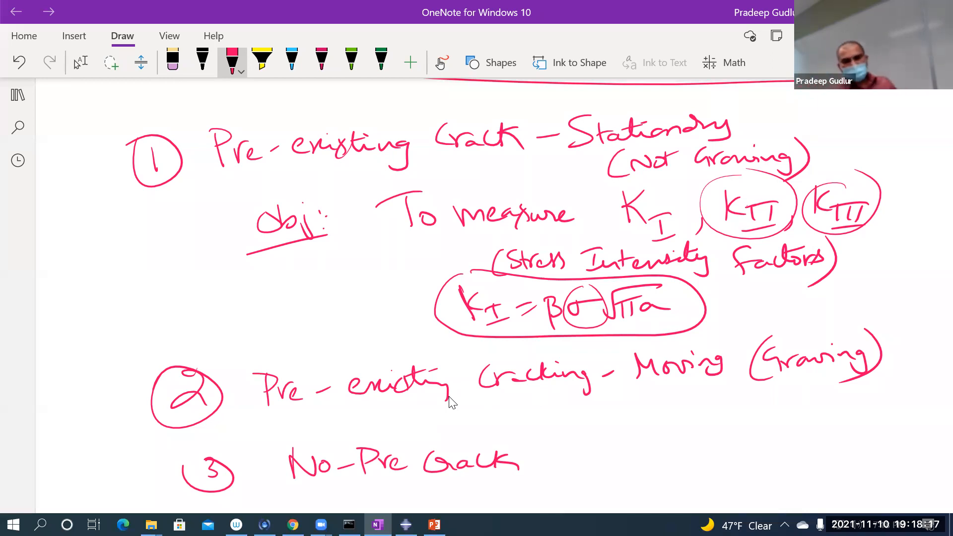
# Step: Draw a row of three small circles with strokes through them after "No-Pre Crack" and a star beside item 3
pyautogui.moveTo(628, 452); pyautogui.dragTo(657, 454)
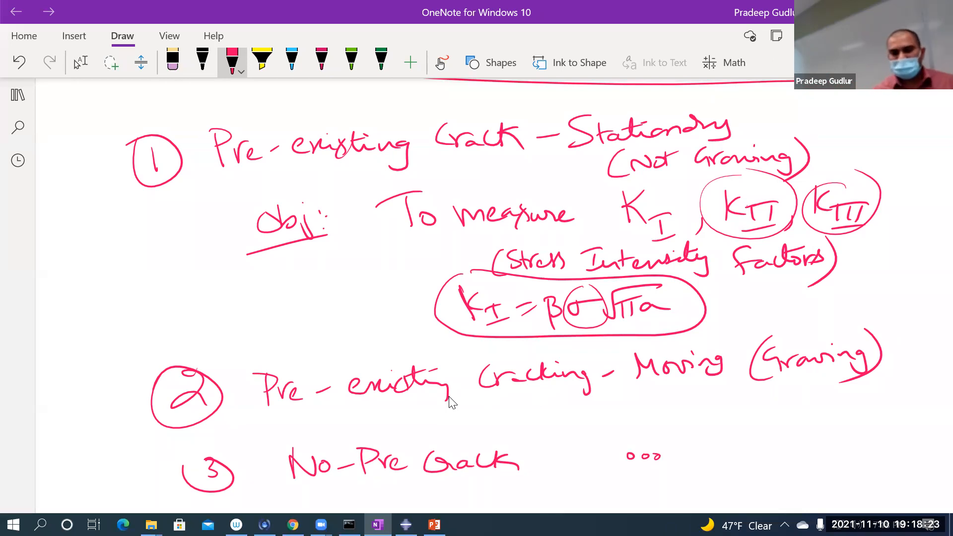
pyautogui.moveTo(629, 452); pyautogui.dragTo(673, 456)
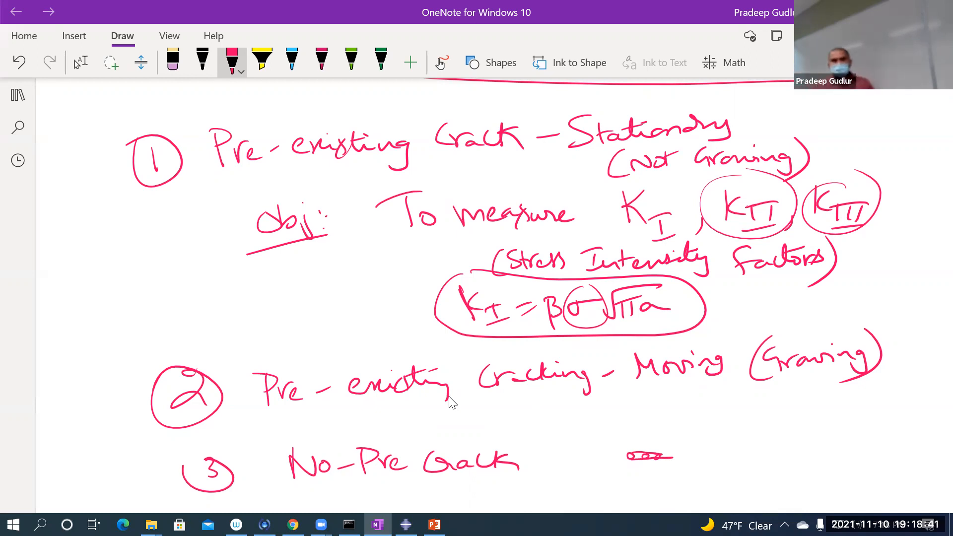
pyautogui.moveTo(157, 464)
pyautogui.mouseDown()
pyautogui.moveTo(163, 484)
pyautogui.moveTo(155, 489)
pyautogui.mouseUp()
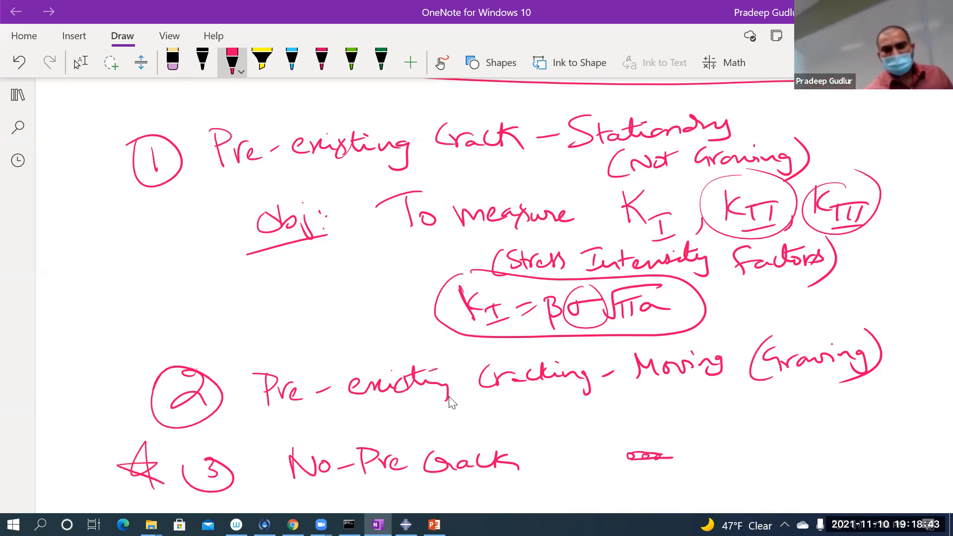
# Step: Extend item 3 with the handwritten text "- Let the Crack initiate at the right locations"
pyautogui.moveTo(541, 465); pyautogui.dragTo(566, 462)
pyautogui.moveTo(584, 438); pyautogui.dragTo(620, 461)
pyautogui.moveTo(655, 426)
pyautogui.mouseDown()
pyautogui.moveTo(657, 451)
pyautogui.moveTo(747, 450)
pyautogui.moveTo(893, 438)
pyautogui.moveTo(918, 418)
pyautogui.mouseUp()
pyautogui.moveTo(639, 480); pyautogui.dragTo(654, 489)
pyautogui.moveTo(647, 473)
pyautogui.mouseDown()
pyautogui.moveTo(660, 485)
pyautogui.moveTo(687, 479)
pyautogui.mouseUp()
pyautogui.moveTo(680, 465); pyautogui.dragTo(713, 477)
pyautogui.moveTo(721, 465)
pyautogui.mouseDown()
pyautogui.moveTo(754, 487)
pyautogui.moveTo(777, 463)
pyautogui.mouseUp()
pyautogui.moveTo(784, 458)
pyautogui.mouseDown()
pyautogui.moveTo(803, 473)
pyautogui.moveTo(884, 463)
pyautogui.mouseUp()
pyautogui.moveTo(834, 457); pyautogui.dragTo(858, 450)
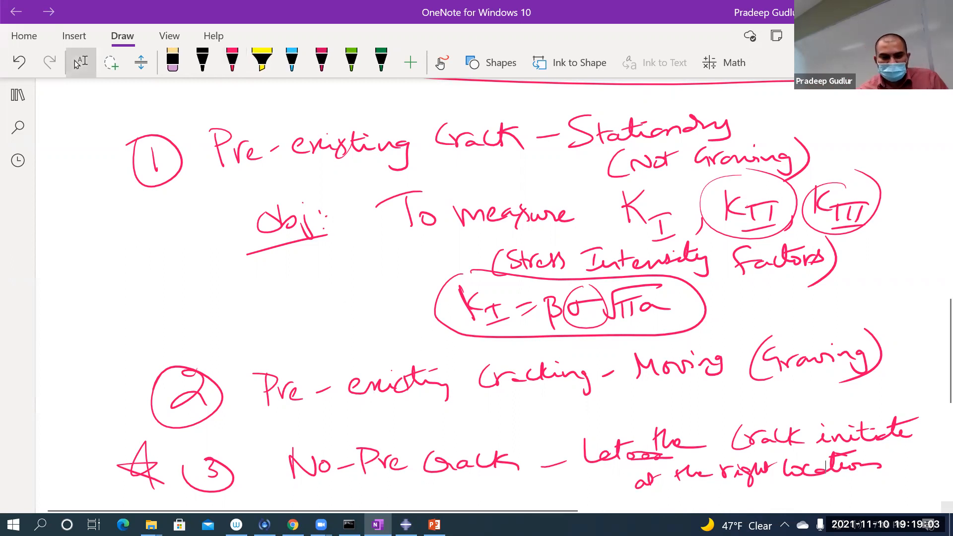
# Step: Switch to Abaqus/CAE and save the model database as Pre-crack_Stationary in the Fracture21_PG folder
pyautogui.click(406, 524)
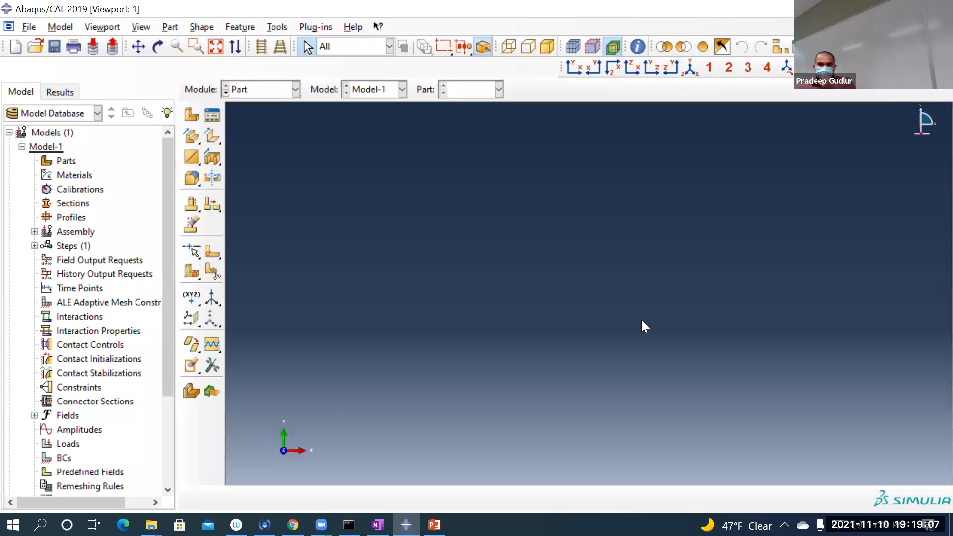
pyautogui.click(27, 27)
pyautogui.click(65, 129)
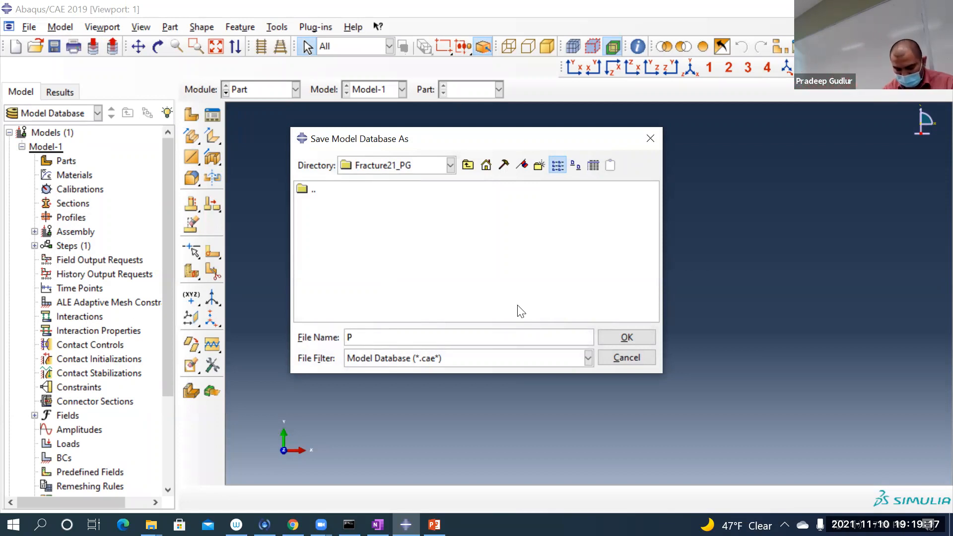
pyautogui.write('re-crack')
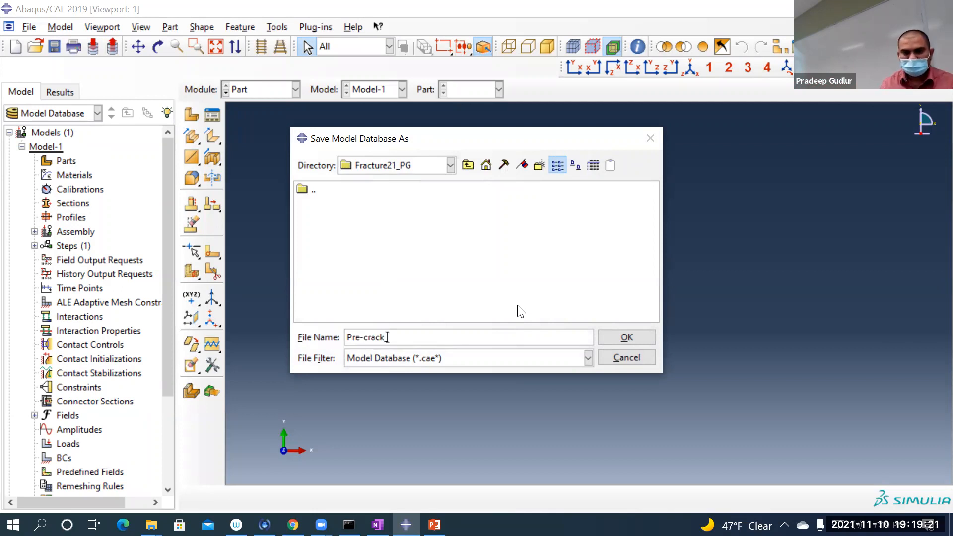
pyautogui.write('_')
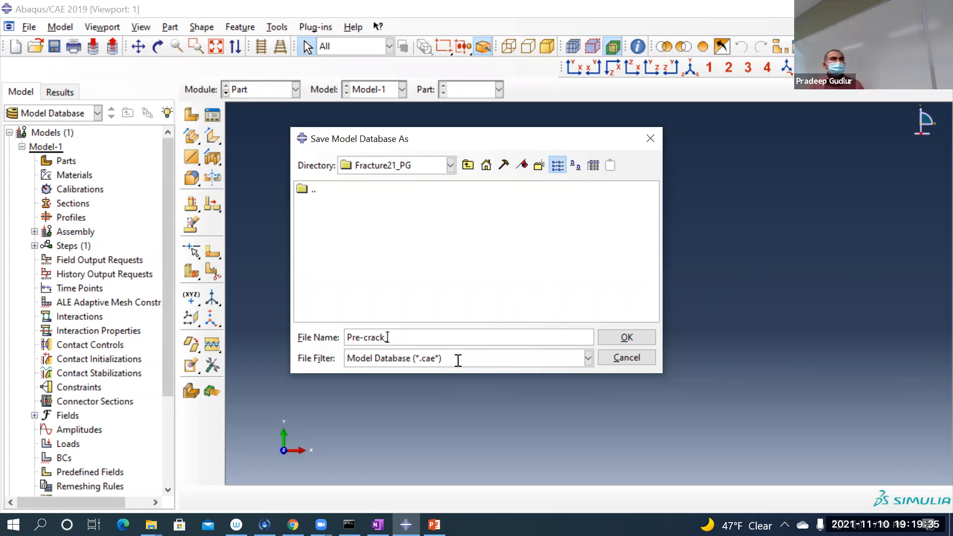
pyautogui.write('Stationary')
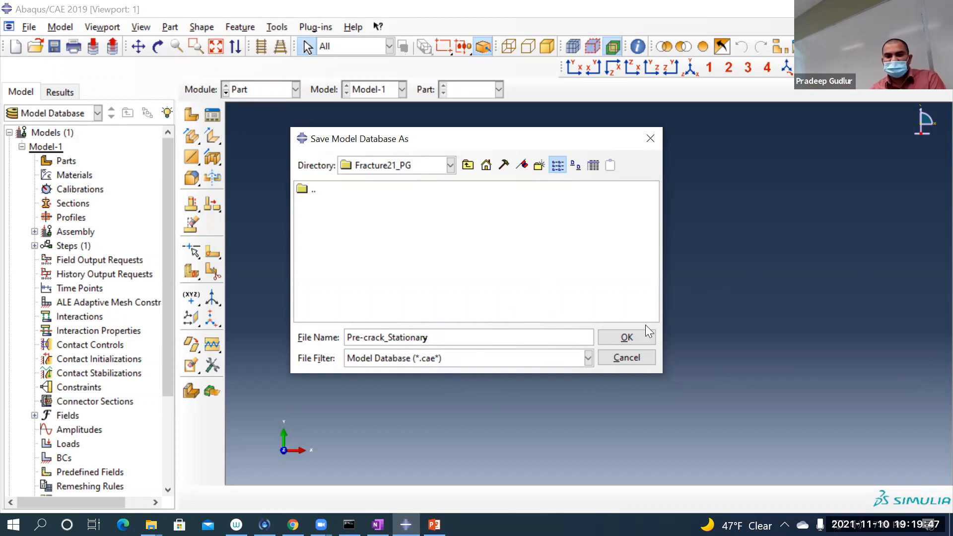
pyautogui.click(632, 336)
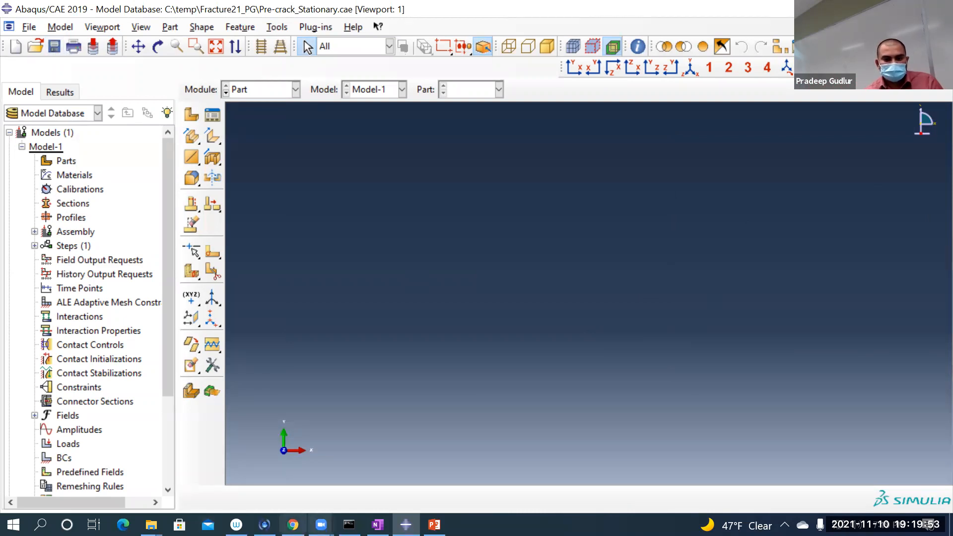
# Step: Switch to Gmail in Chrome and start a message to the student recipient with the subject "abaqus file"
pyautogui.click(293, 525)
pyautogui.click(91, 14)
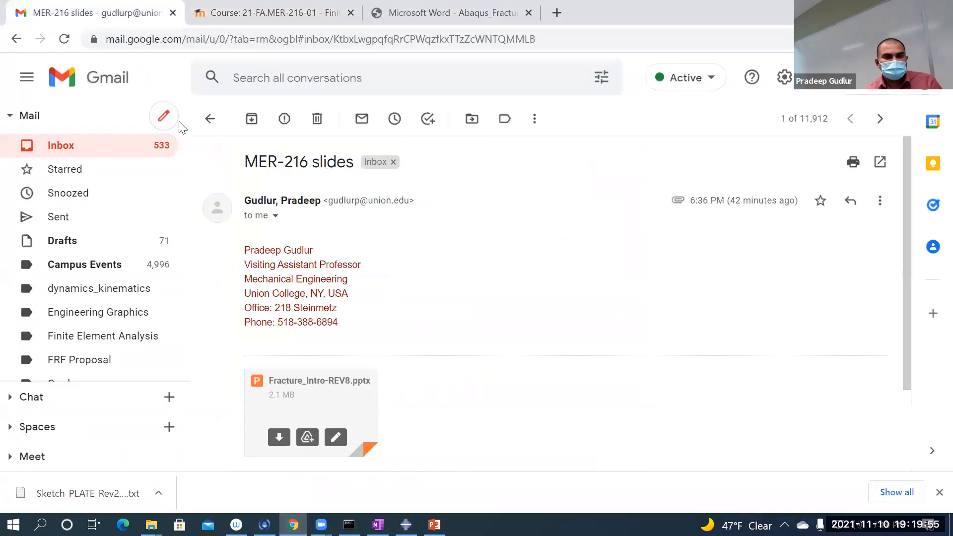
pyautogui.click(151, 121)
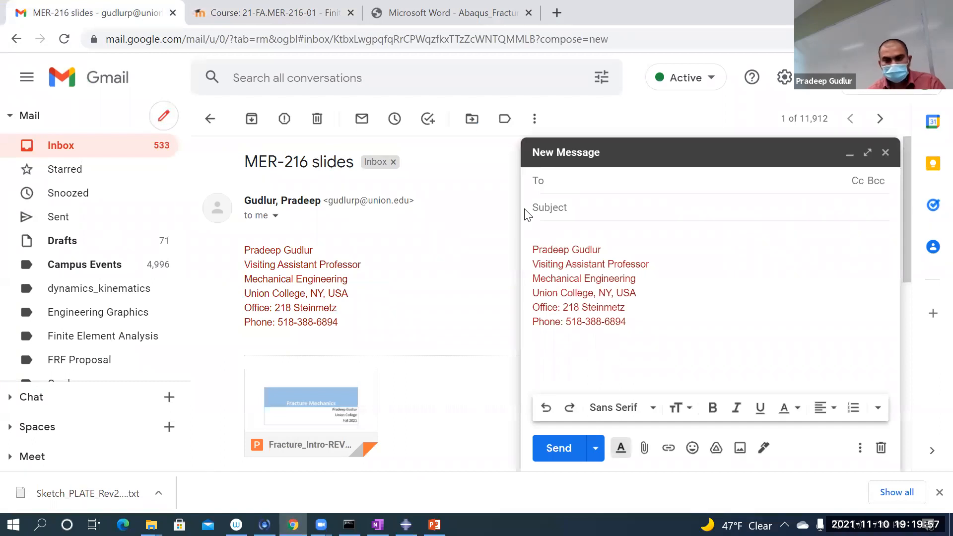
pyautogui.write('chu')
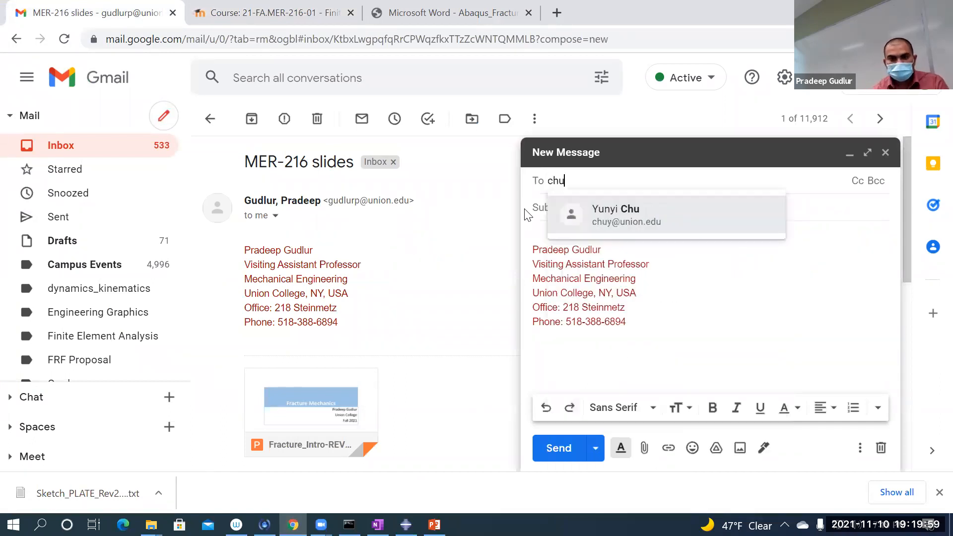
pyautogui.click(608, 217)
pyautogui.click(602, 206)
pyautogui.write('abaqus file')
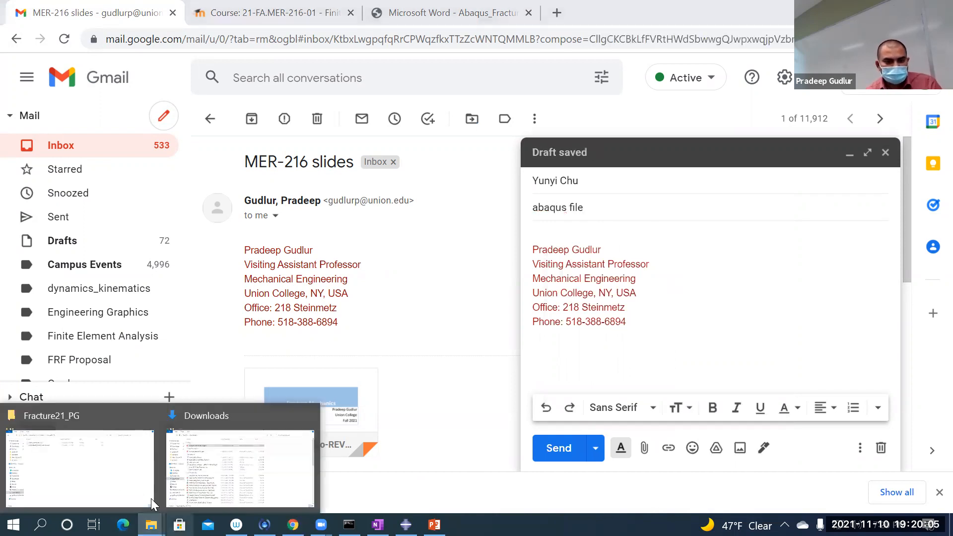
# Step: Attach Pre-crack_Stationary.cae from the Fracture21_PG folder to the message and send it
pyautogui.click(164, 100)
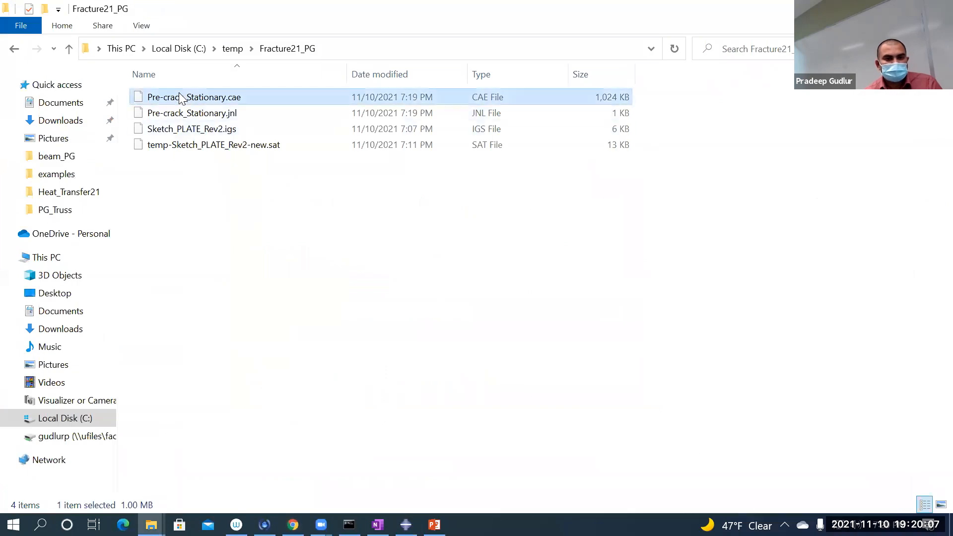
pyautogui.moveTo(164, 101); pyautogui.dragTo(783, 337)
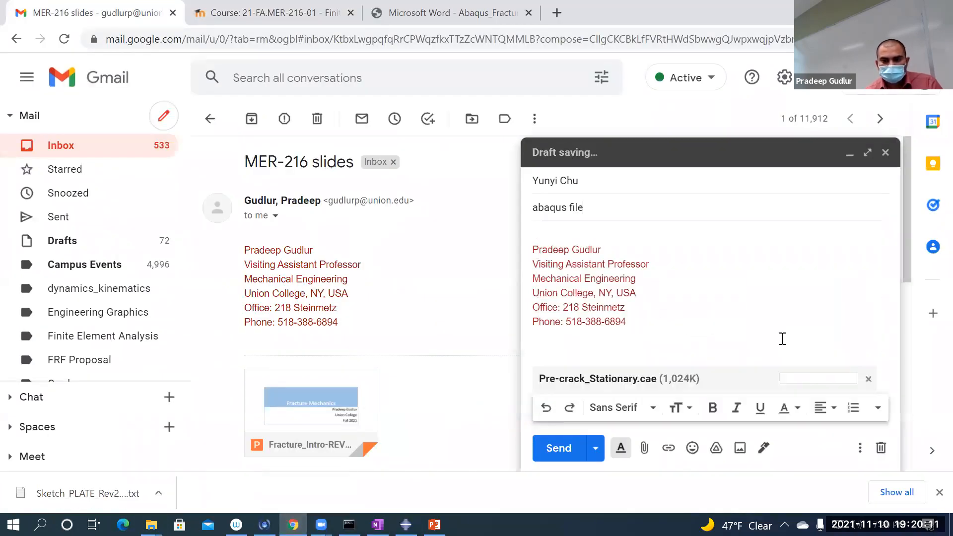
pyautogui.click(538, 448)
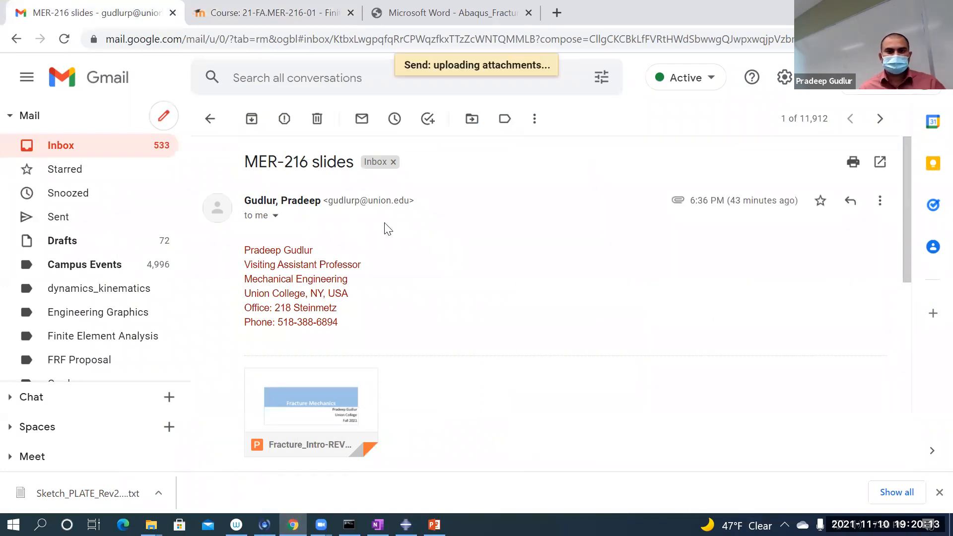
# Step: Switch back to Abaqus/CAE and start a new part named dogbone in the Part module
pyautogui.moveTo(378, 524)
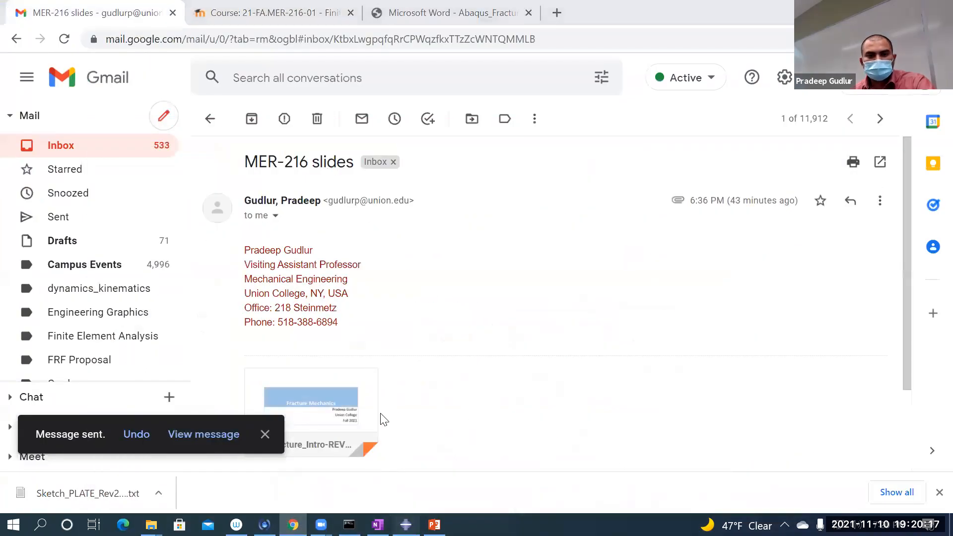
pyautogui.hotkey('alt', 'Tab')
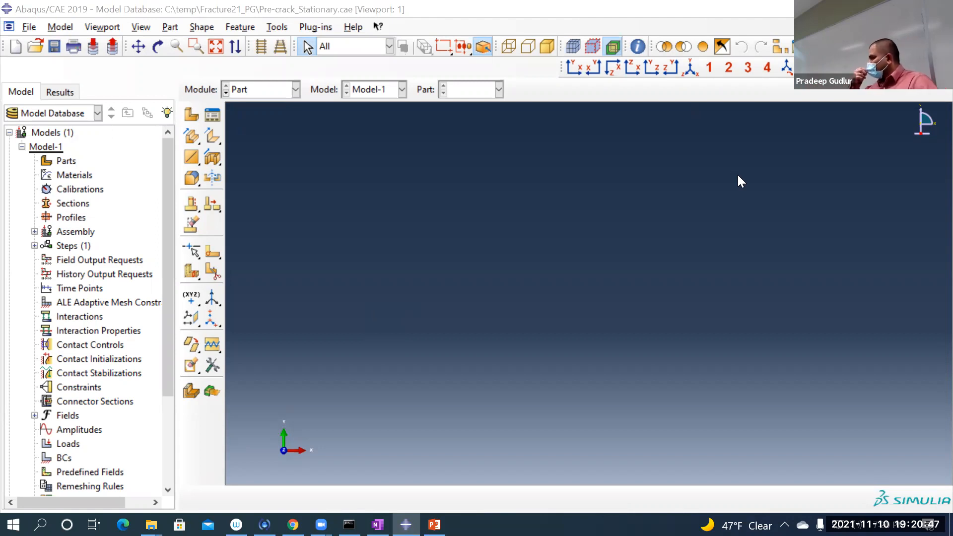
pyautogui.click(252, 90)
pyautogui.click(255, 102)
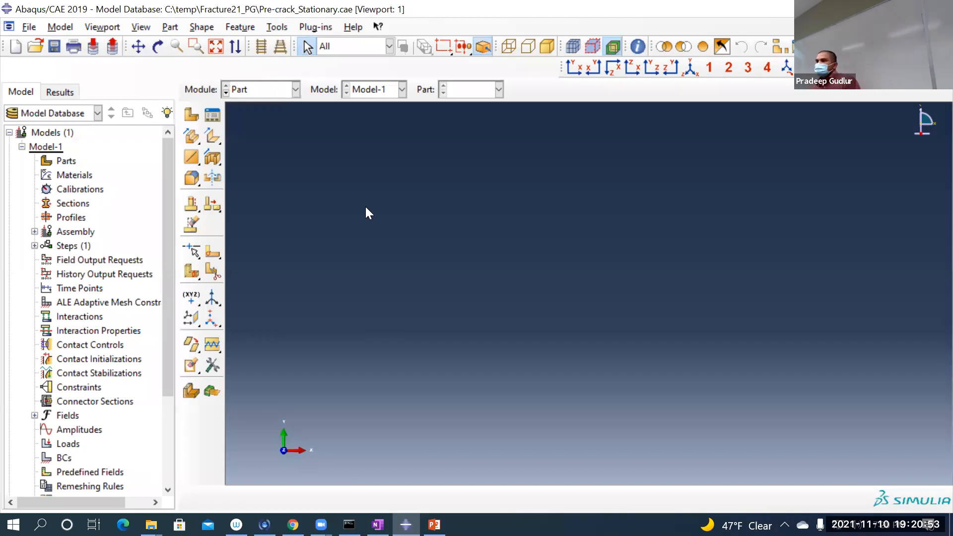
pyautogui.click(191, 116)
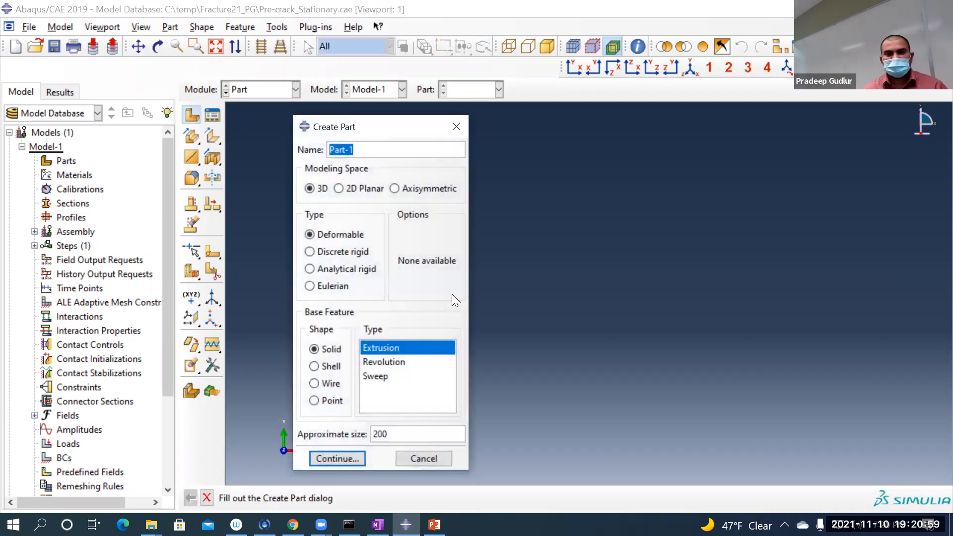
pyautogui.click(366, 152)
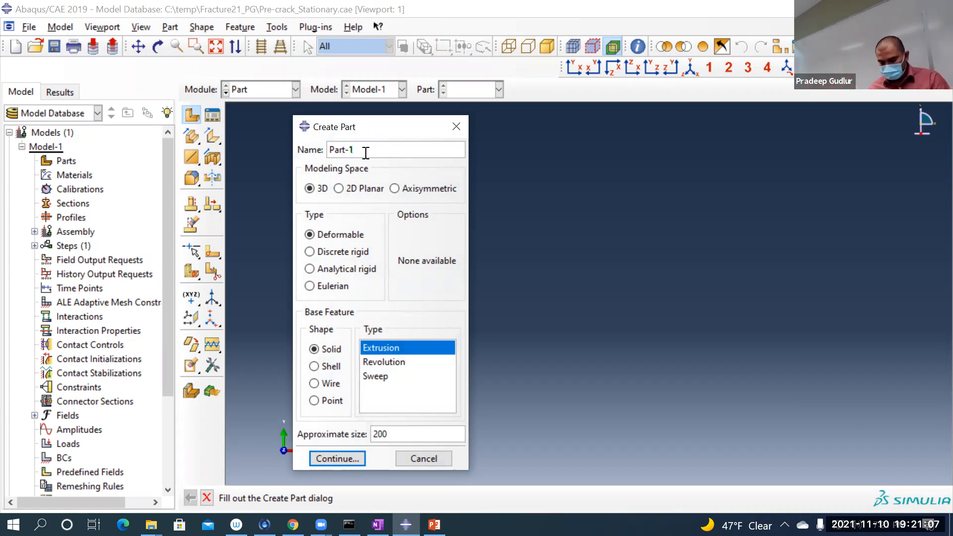
pyautogui.press('BackSpace')
pyautogui.press('BackSpace')
pyautogui.press('BackSpace')
pyautogui.press('BackSpace')
pyautogui.press('BackSpace')
pyautogui.press('BackSpace')
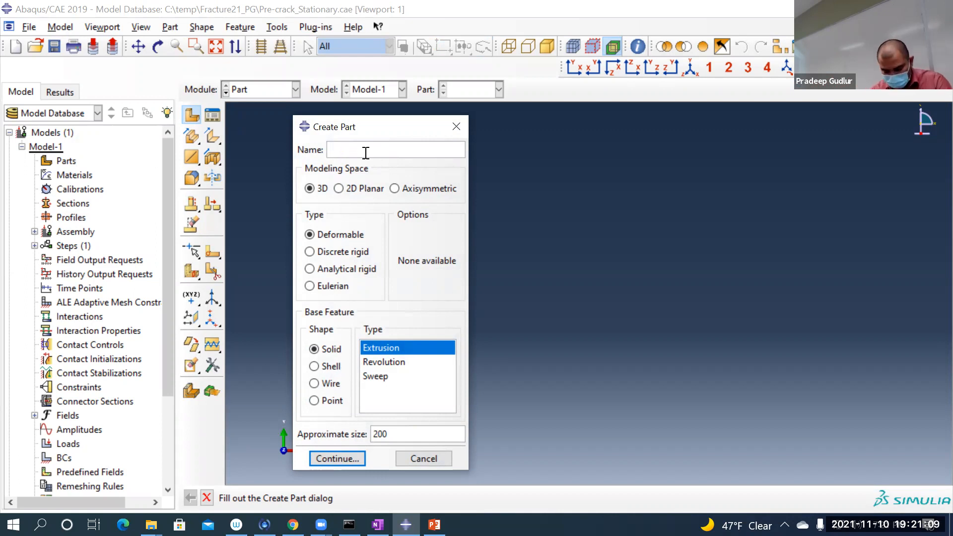
pyautogui.write('dogbone')
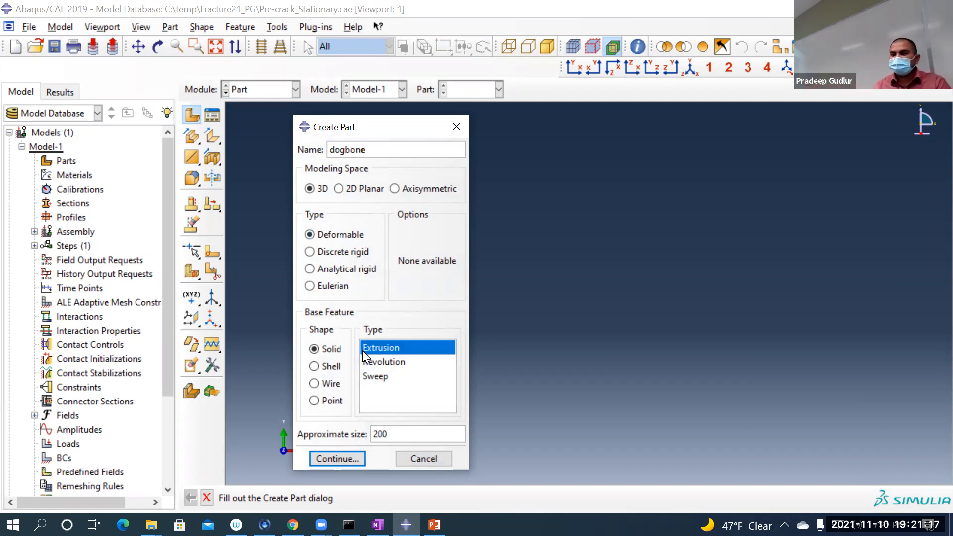
# Step: Set the dogbone part's approximate size to 2 and continue to its section sketch as a 3D deformable solid extrusion
pyautogui.press('BackSpace')
pyautogui.press('BackSpace')
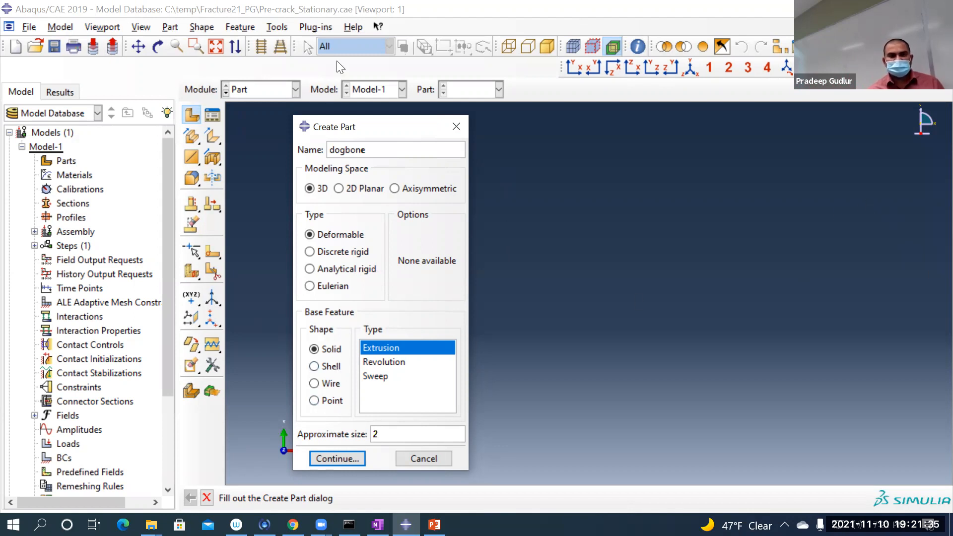
pyautogui.click(333, 462)
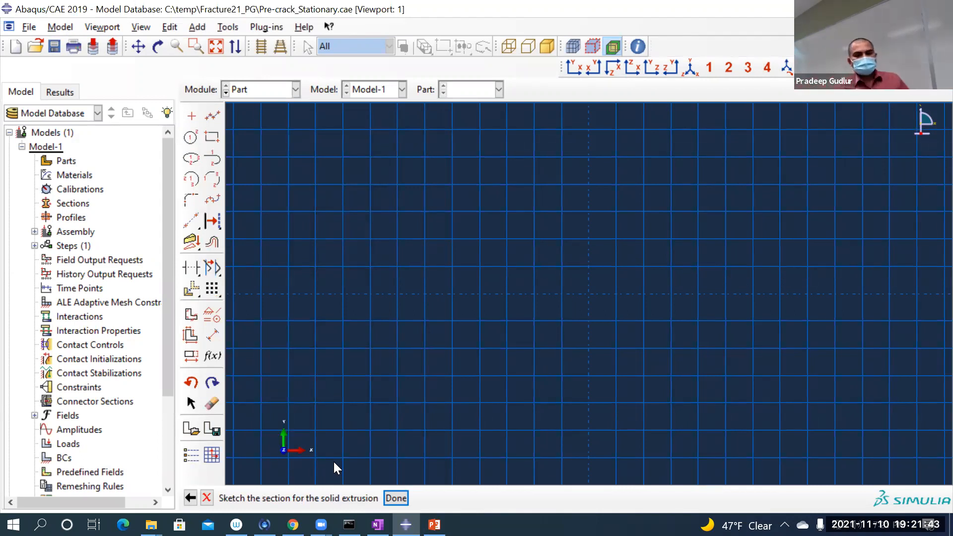
# Step: Add the stored sketch Sketch_PLATE_Rev2 to the section sketch without repositioning it
pyautogui.click(195, 430)
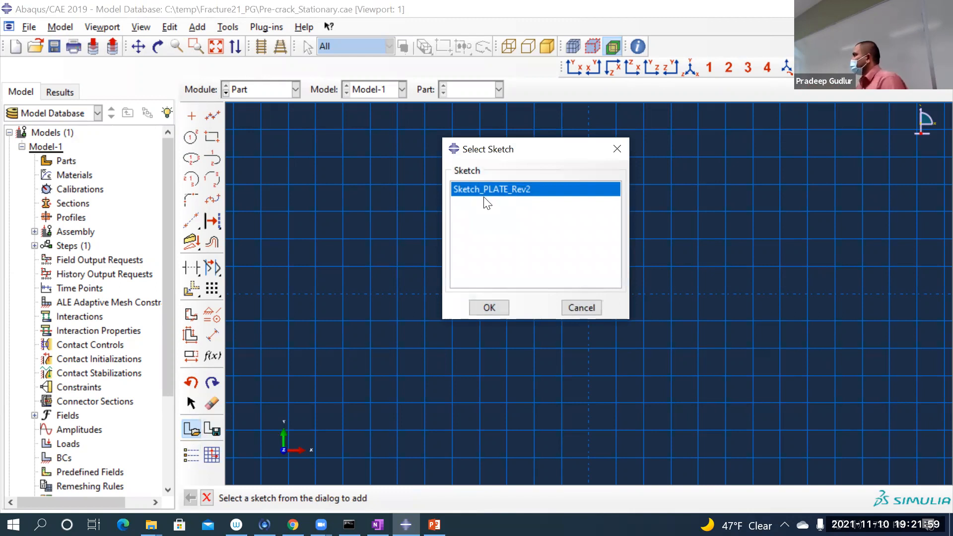
pyautogui.click(488, 309)
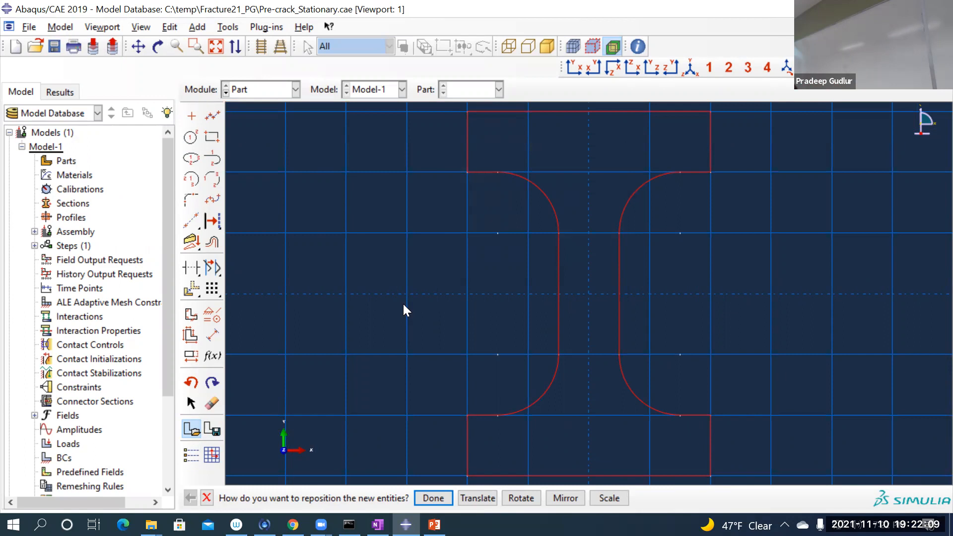
pyautogui.click(432, 499)
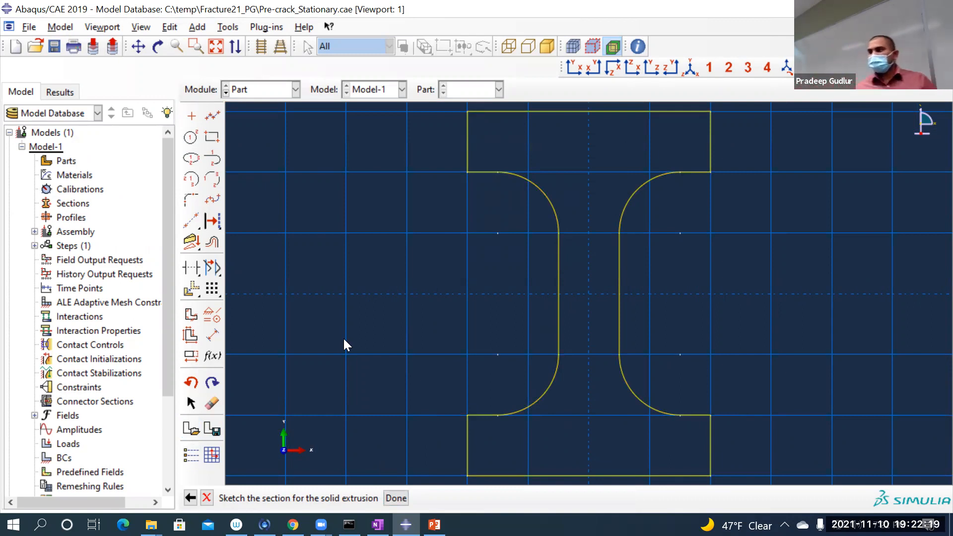
# Step: Finish the dogbone section sketch and extrude it to a depth of 0.01
pyautogui.click(397, 498)
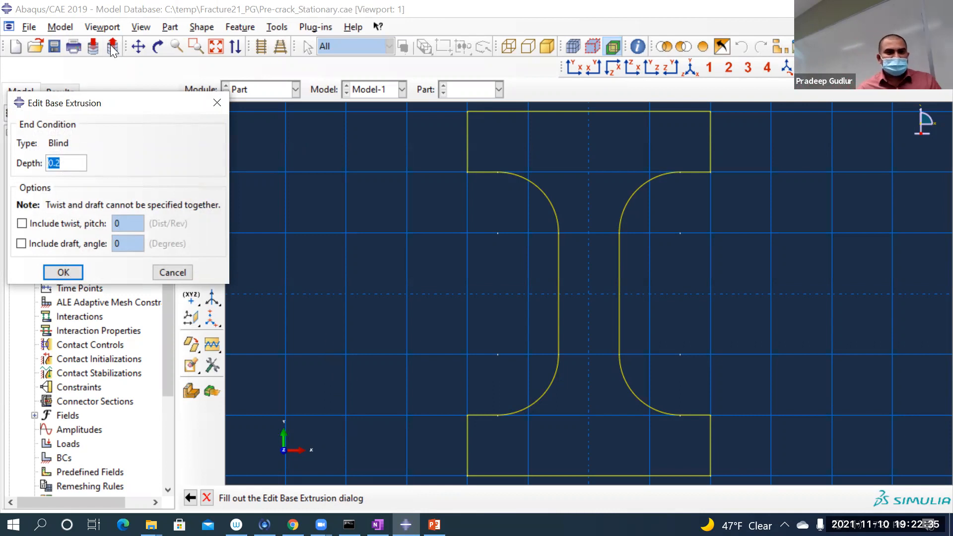
pyautogui.click(73, 158)
pyautogui.press('BackSpace')
pyautogui.write('0')
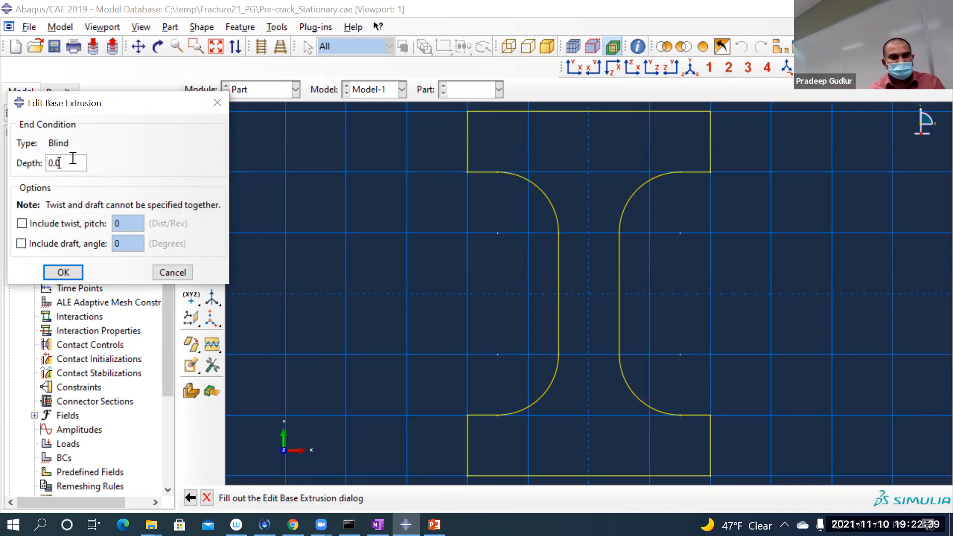
pyautogui.write('1')
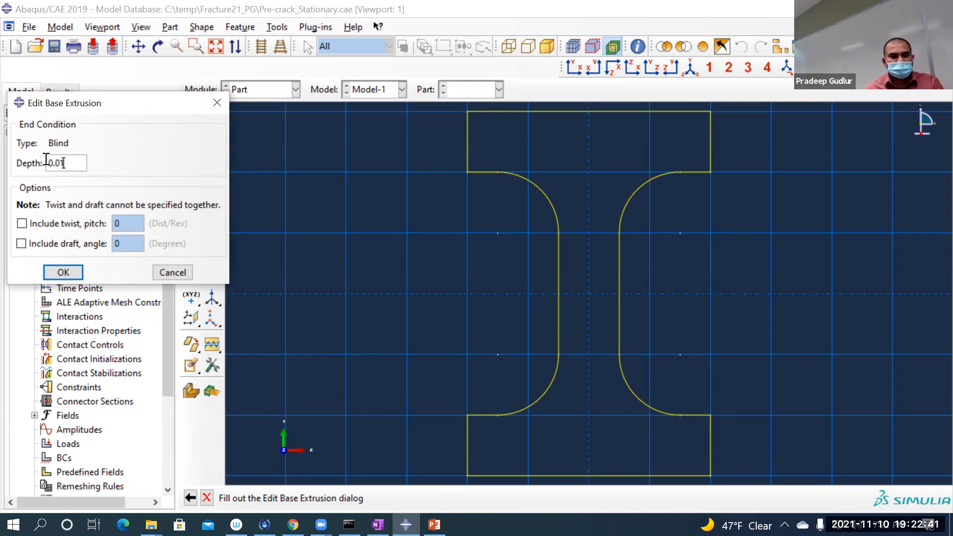
pyautogui.click(63, 273)
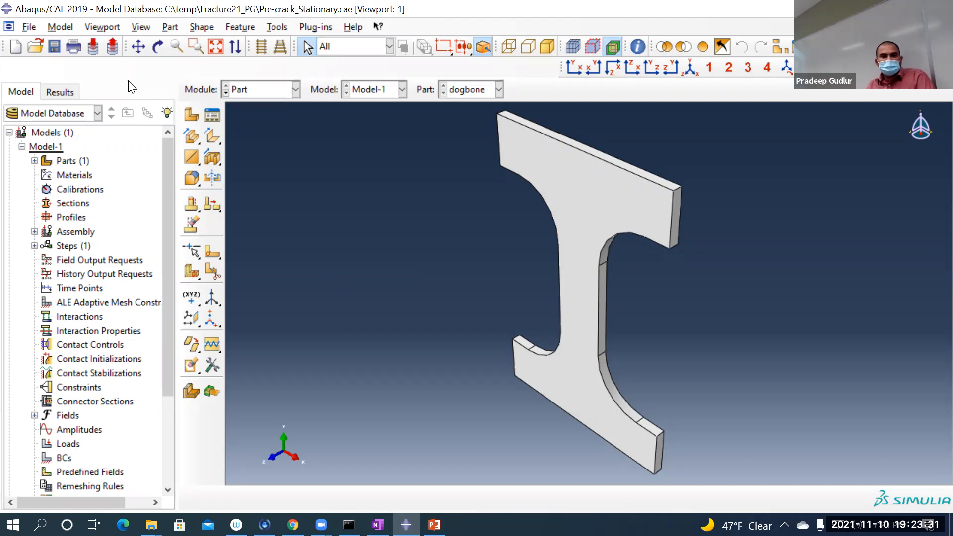
# Step: Create a line-and-point datum plane through the short thickness edge and opposite vertex at the upper end of the dogbone's gauge section
pyautogui.click(280, 27)
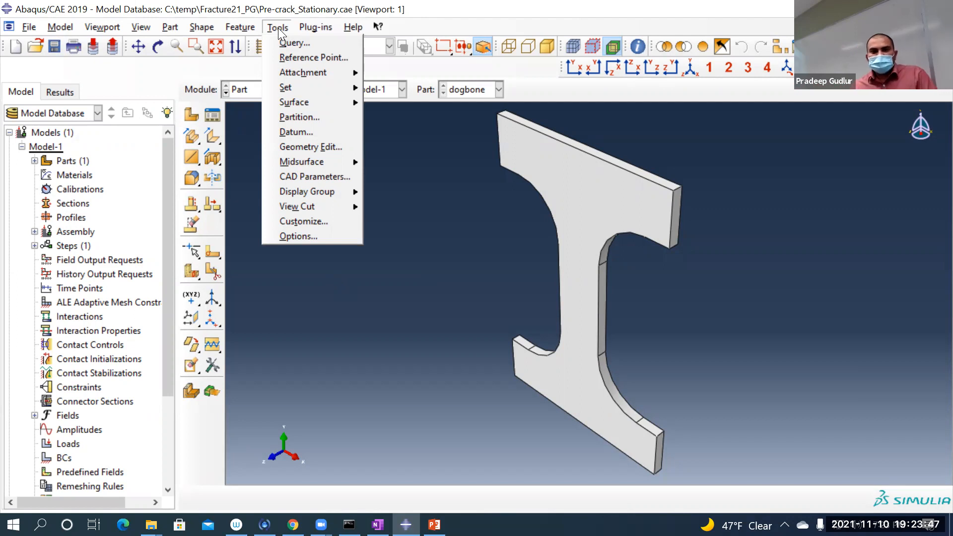
pyautogui.click(296, 131)
pyautogui.click(258, 166)
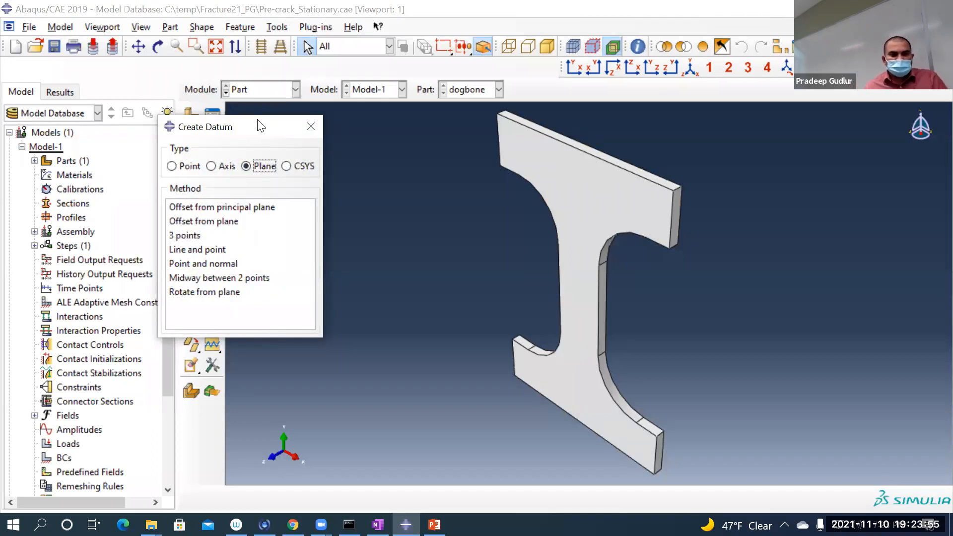
pyautogui.click(204, 249)
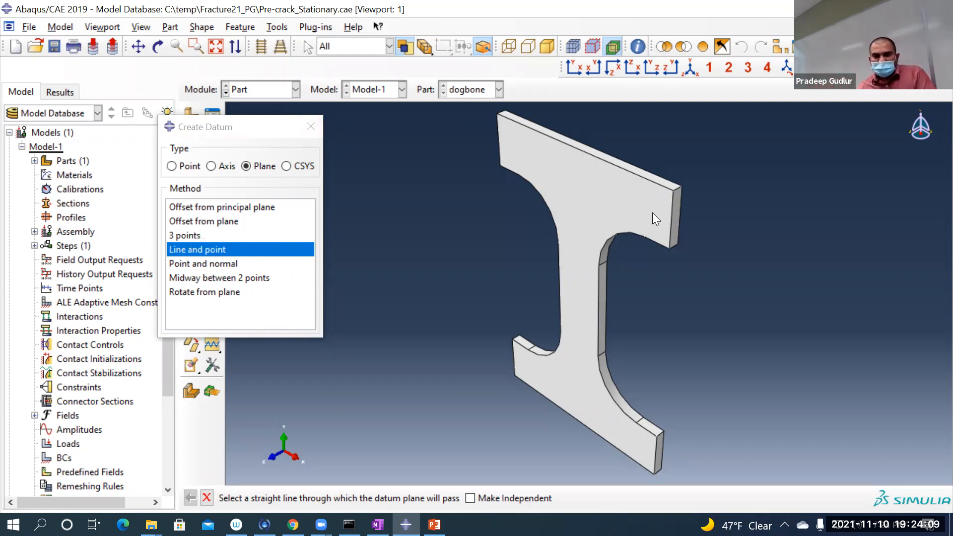
pyautogui.scroll(3, 612, 268)
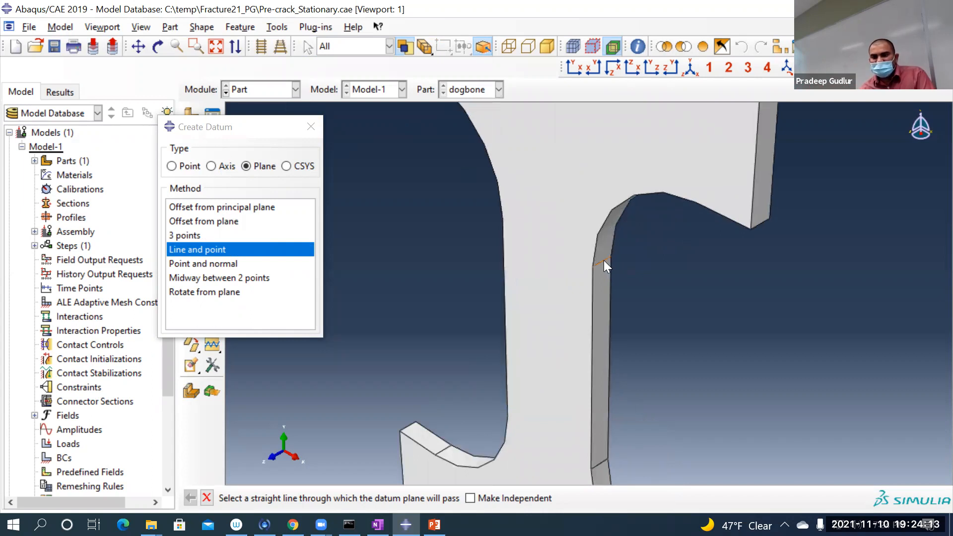
pyautogui.click(604, 262)
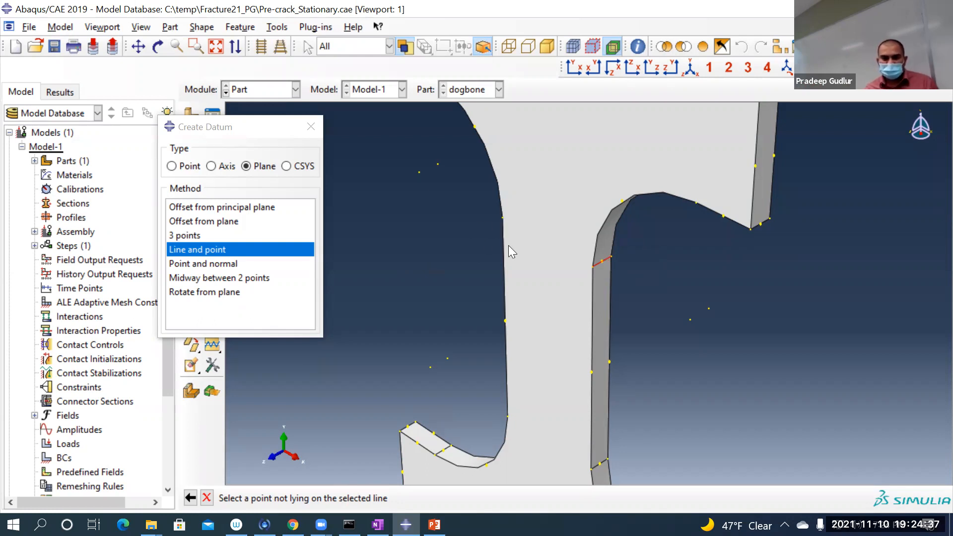
pyautogui.scroll(-3, 499, 221)
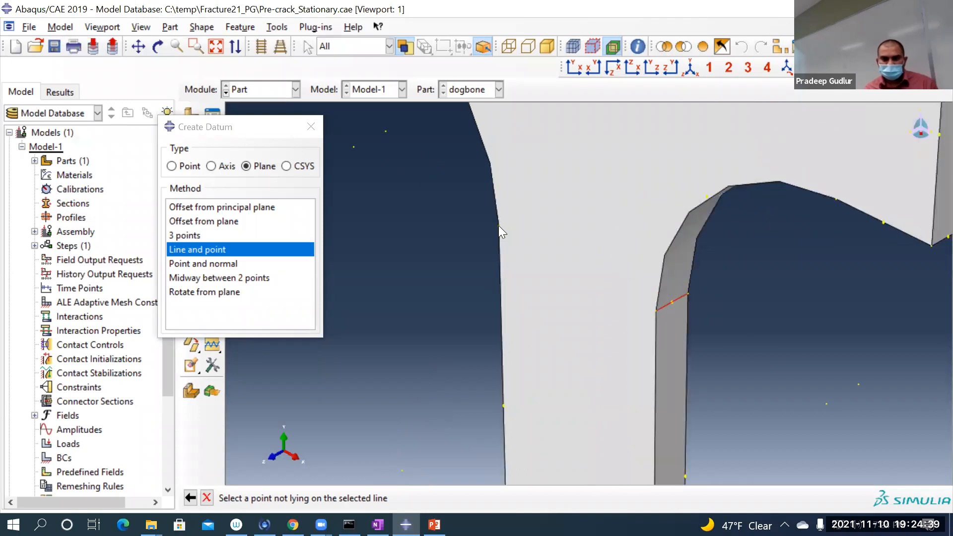
pyautogui.click(499, 225)
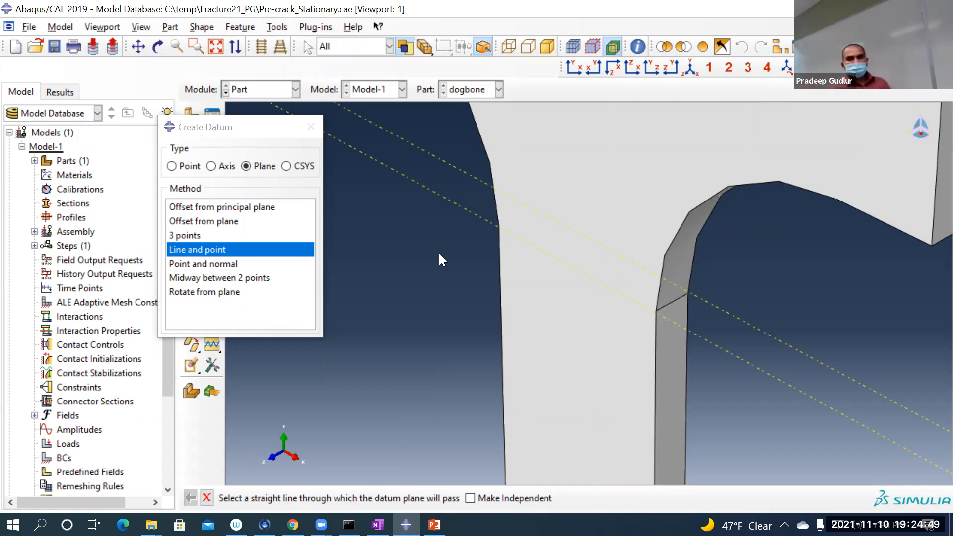
# Step: Create a second line-and-point datum plane across the lower end of the gauge section and end datum creation
pyautogui.scroll(-5, 383, 194)
pyautogui.scroll(-3, 681, 291)
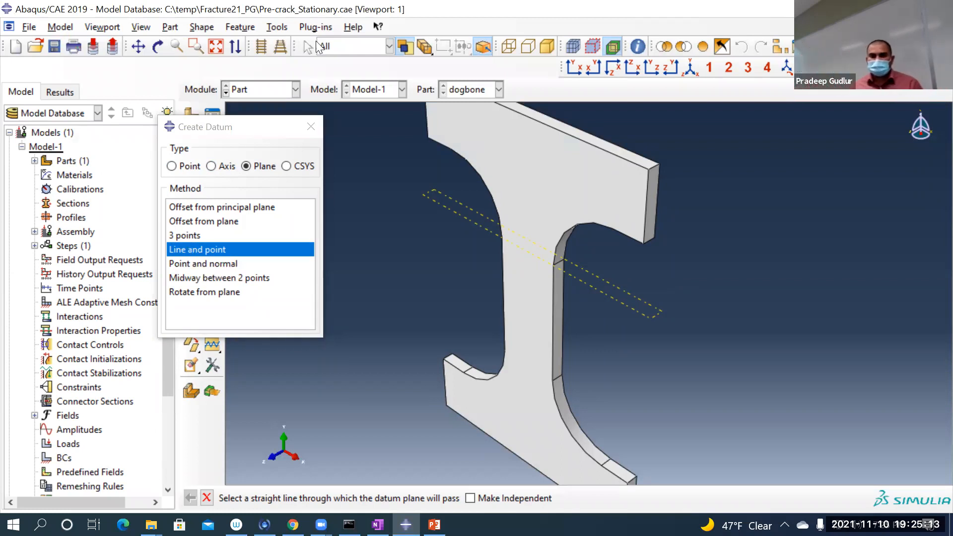
pyautogui.click(558, 377)
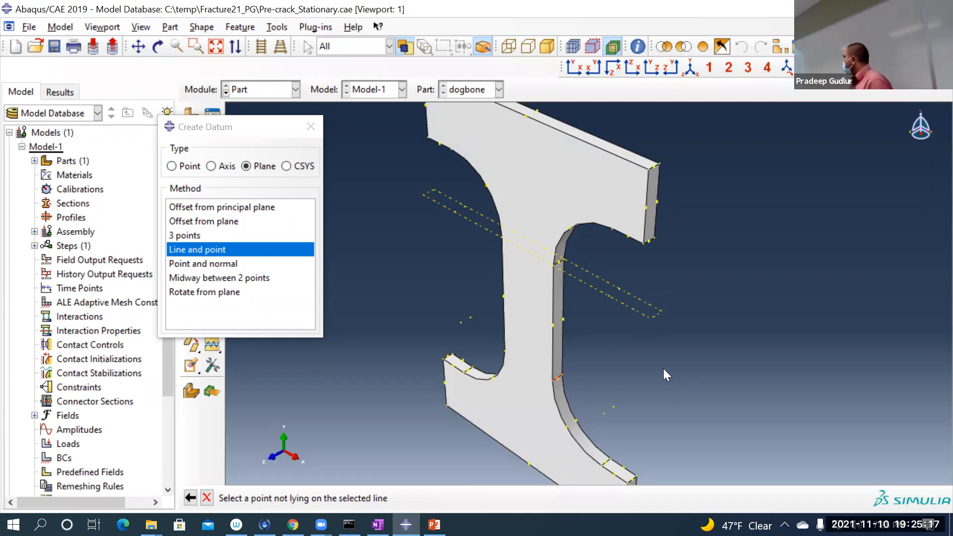
pyautogui.scroll(-2, 573, 378)
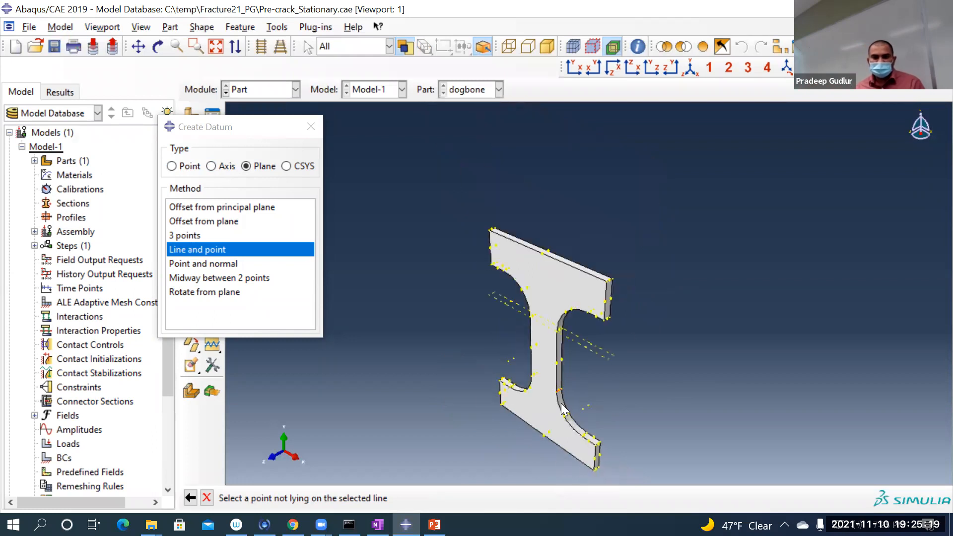
pyautogui.scroll(5, 551, 392)
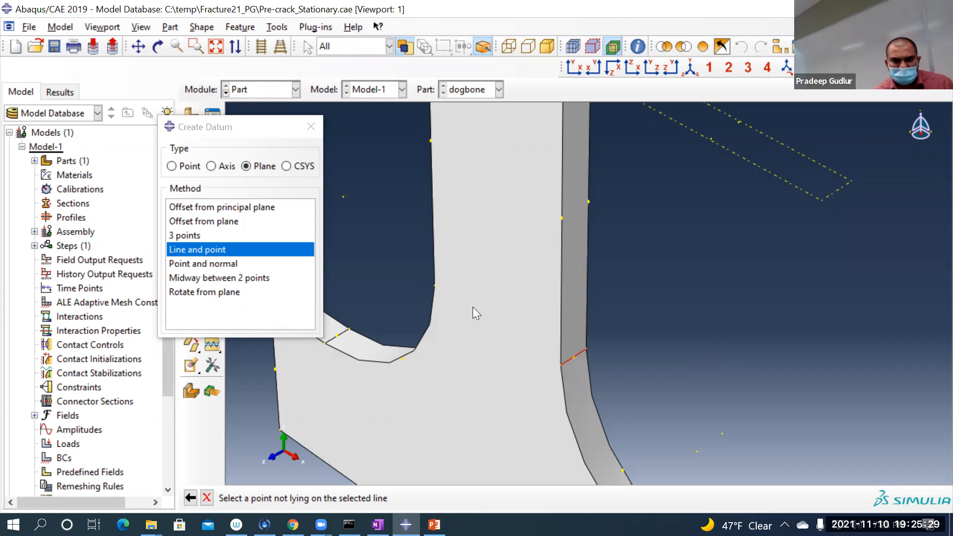
pyautogui.click(435, 286)
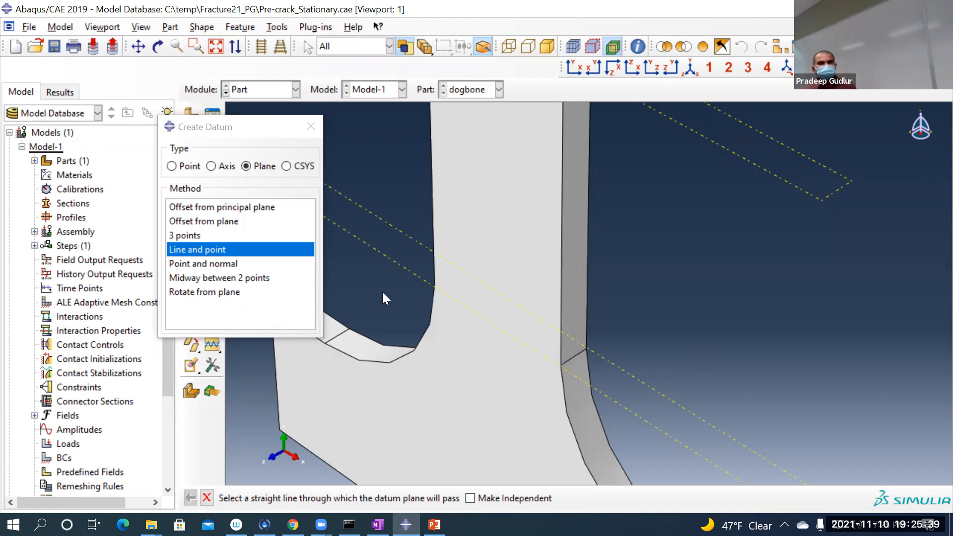
pyautogui.click(311, 127)
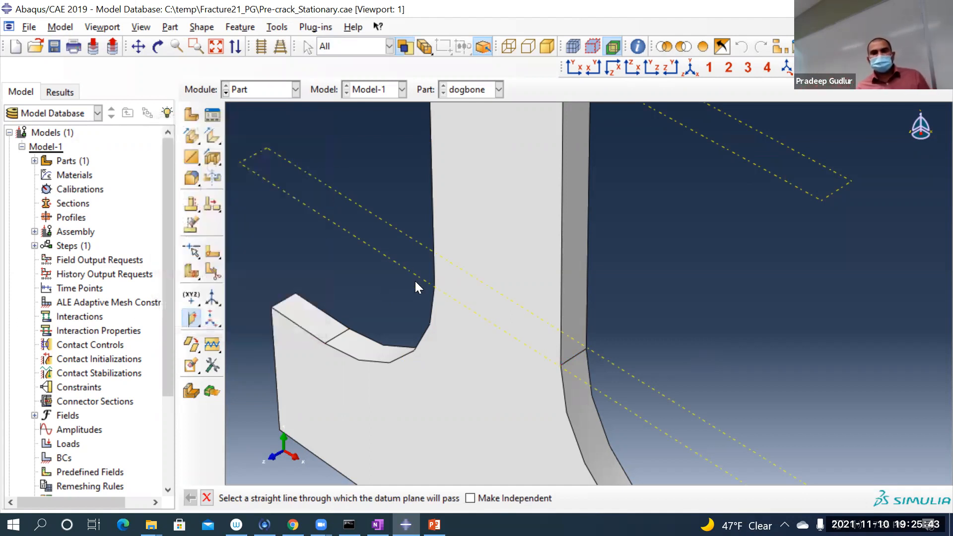
# Step: Partition the dogbone cell with the upper datum plane using the Use datum plane method
pyautogui.scroll(-5, 415, 282)
pyautogui.scroll(-3, 579, 265)
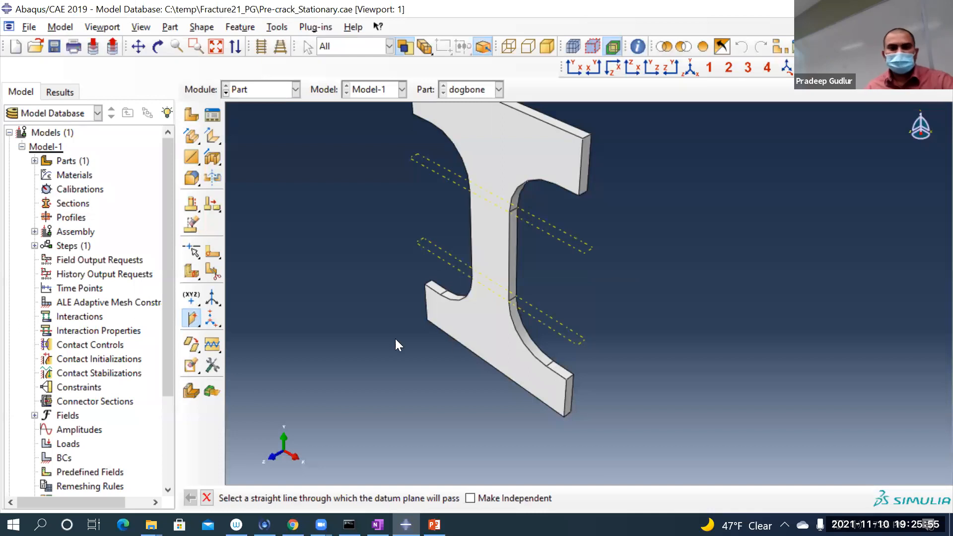
pyautogui.scroll(-2, 395, 339)
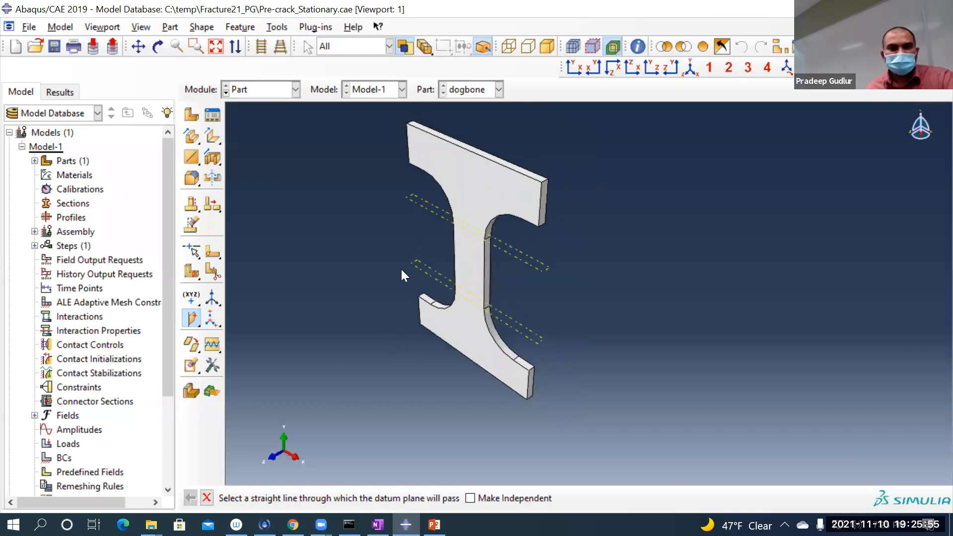
pyautogui.click(275, 26)
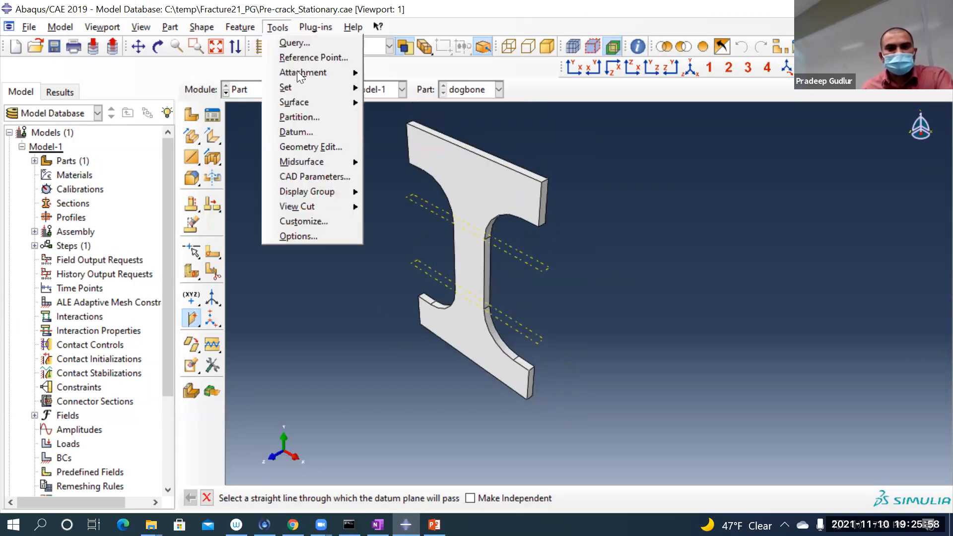
pyautogui.click(310, 117)
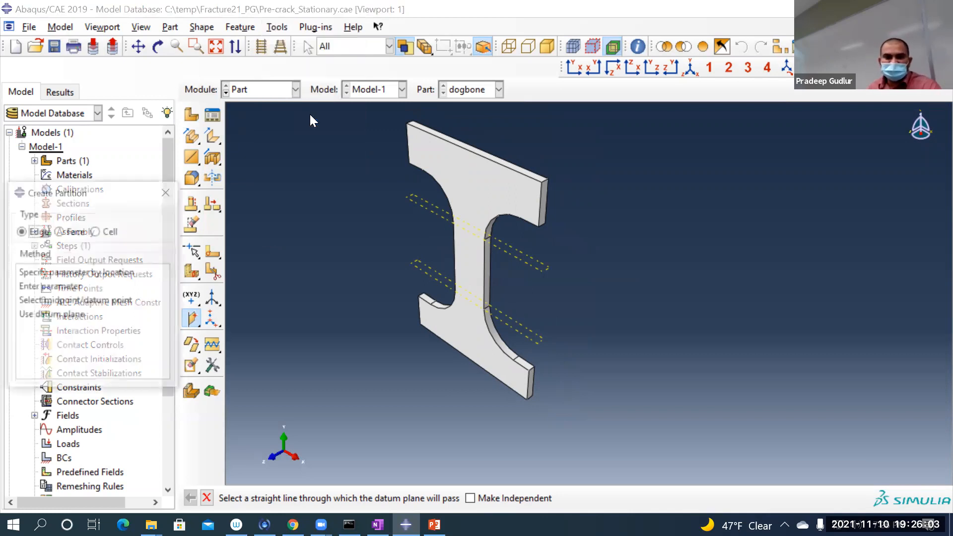
pyautogui.click(96, 232)
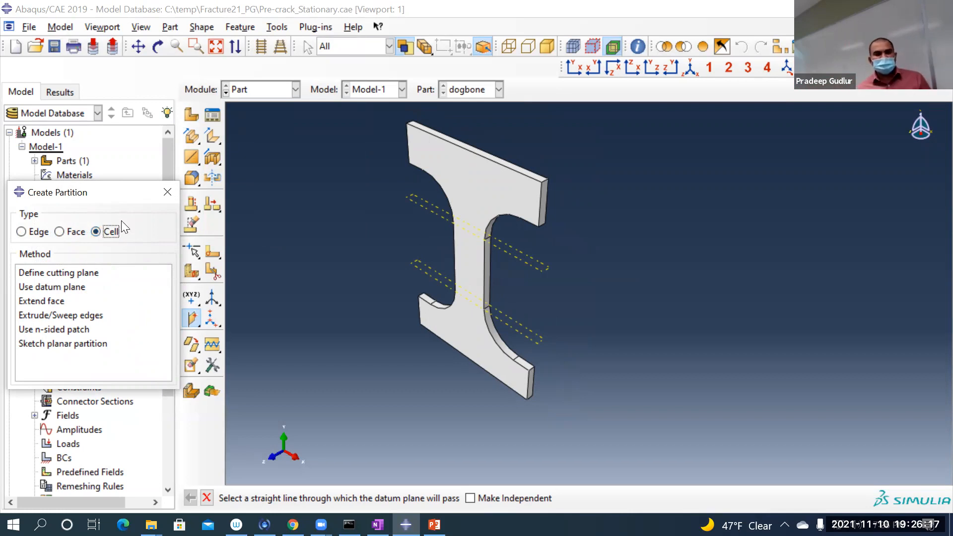
pyautogui.click(79, 288)
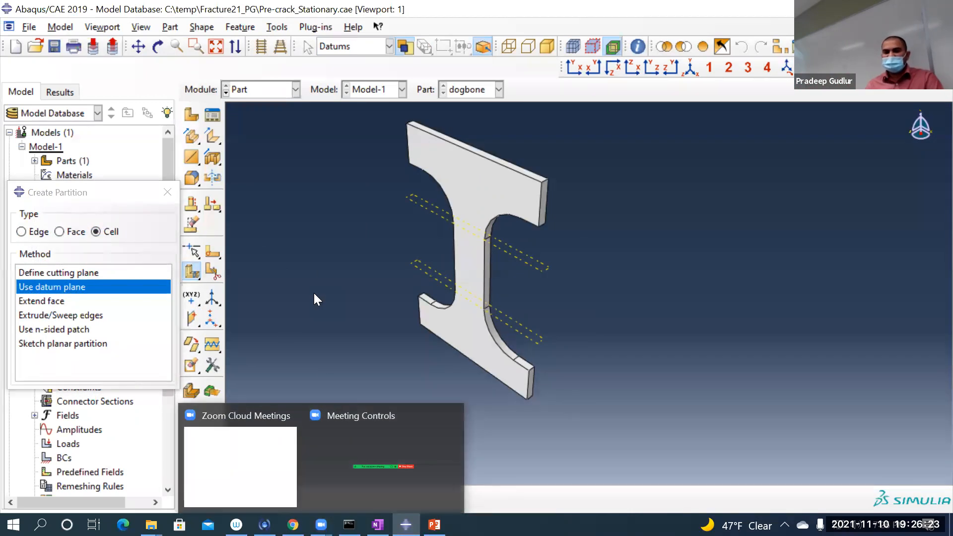
pyautogui.scroll(2, 313, 293)
pyautogui.scroll(2, 551, 257)
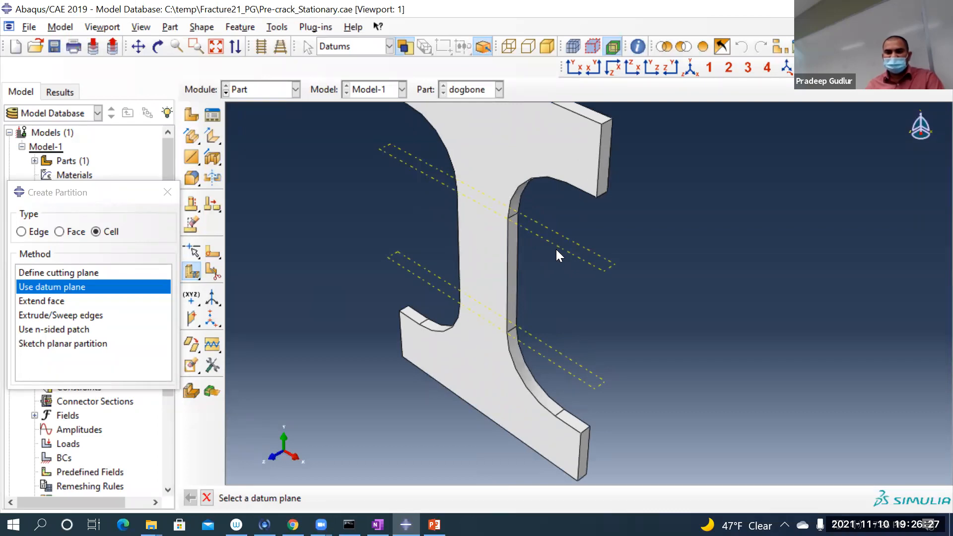
pyautogui.click(559, 248)
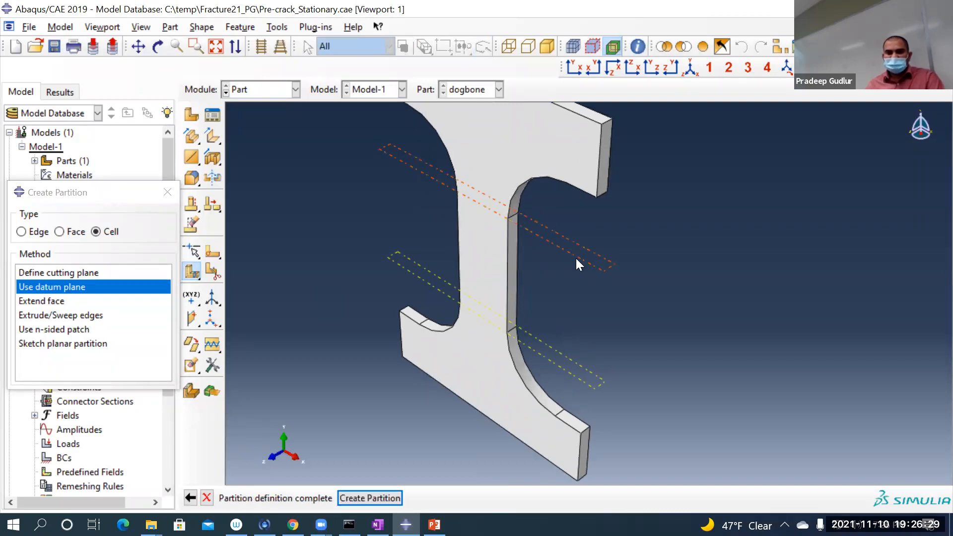
pyautogui.click(390, 496)
# Step: Display the part in wireframe and examine the partition across the upper end of the gauge section
pyautogui.scroll(3, 481, 210)
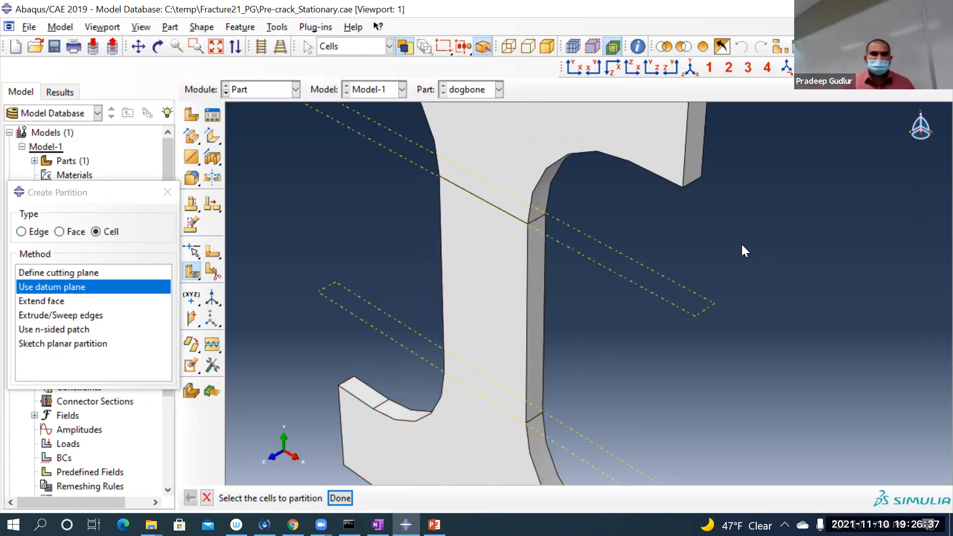
pyautogui.click(509, 47)
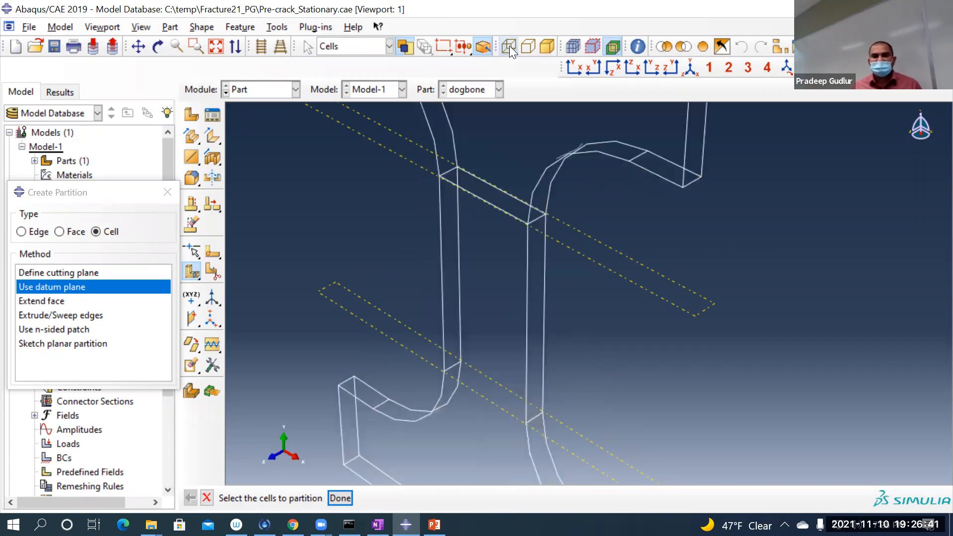
pyautogui.keyDown('ctrl'); pyautogui.keyDown('alt'); pyautogui.moveTo(360, 195); pyautogui.dragTo(405, 97); pyautogui.keyUp('alt'); pyautogui.keyUp('ctrl')
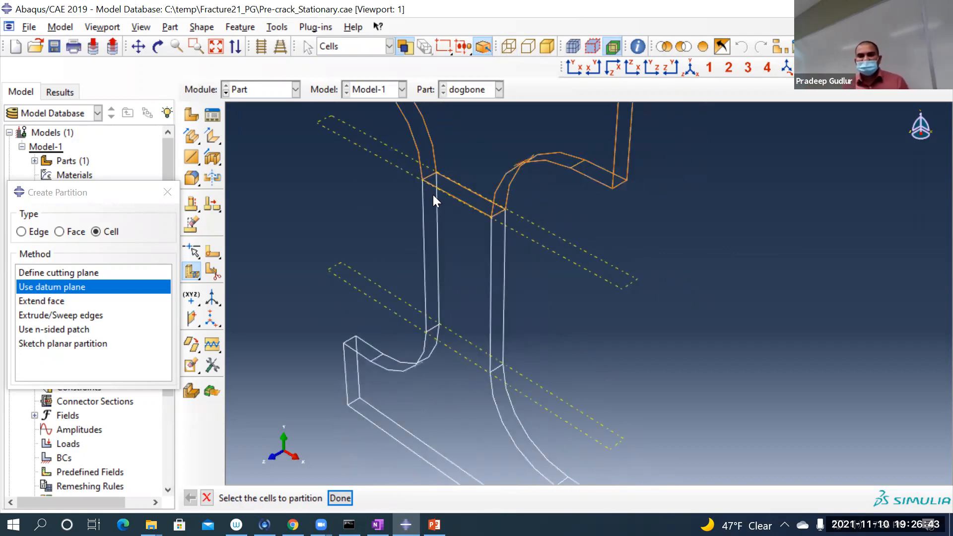
pyautogui.scroll(-4, 427, 194)
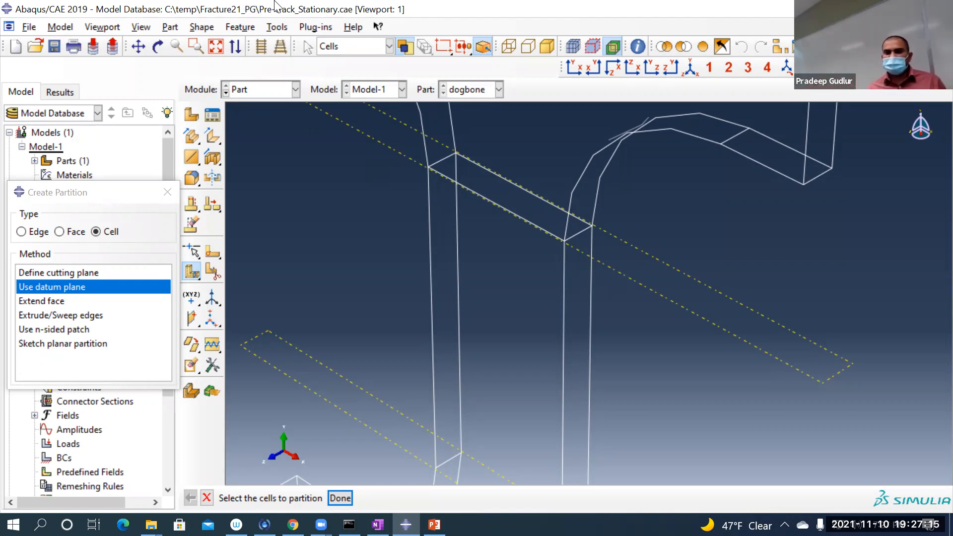
pyautogui.scroll(-3, 313, 292)
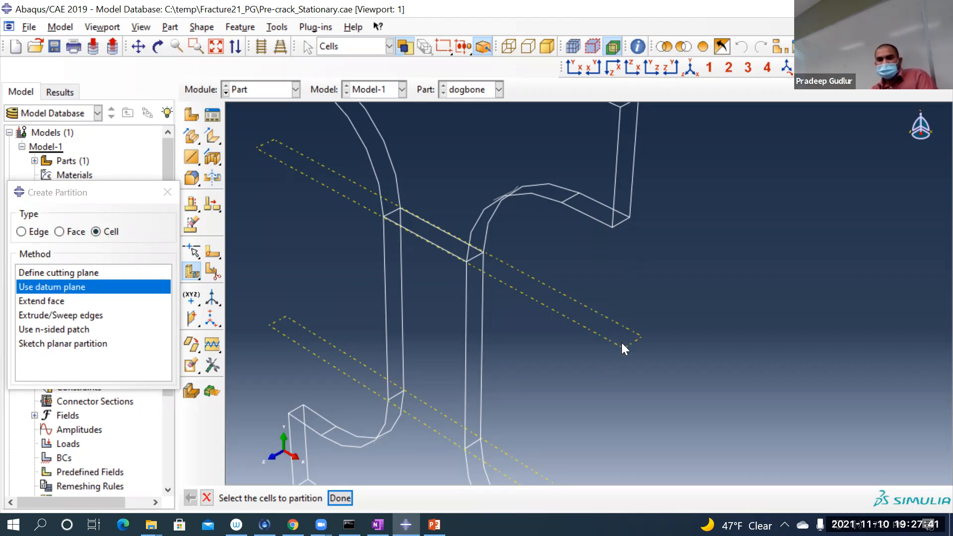
pyautogui.scroll(-3, 620, 343)
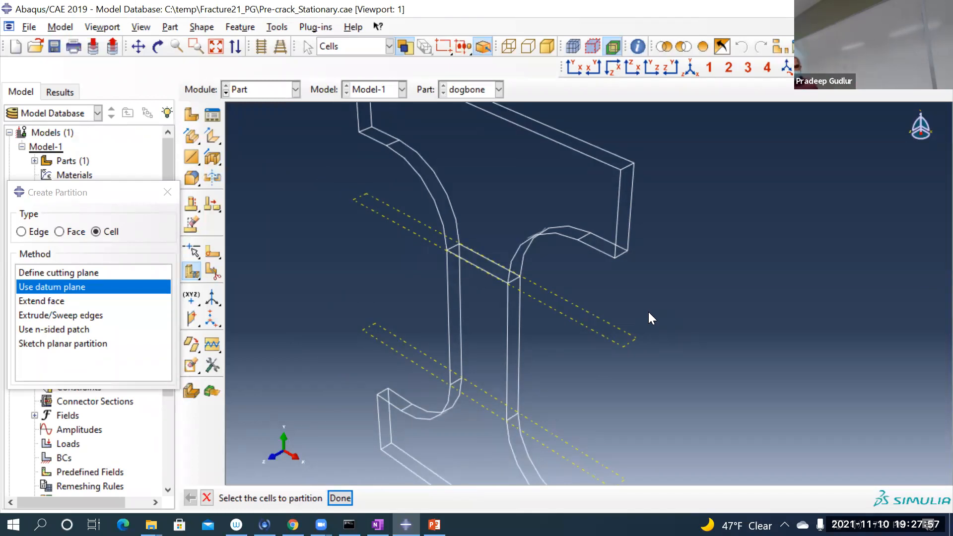
pyautogui.scroll(-2, 400, 239)
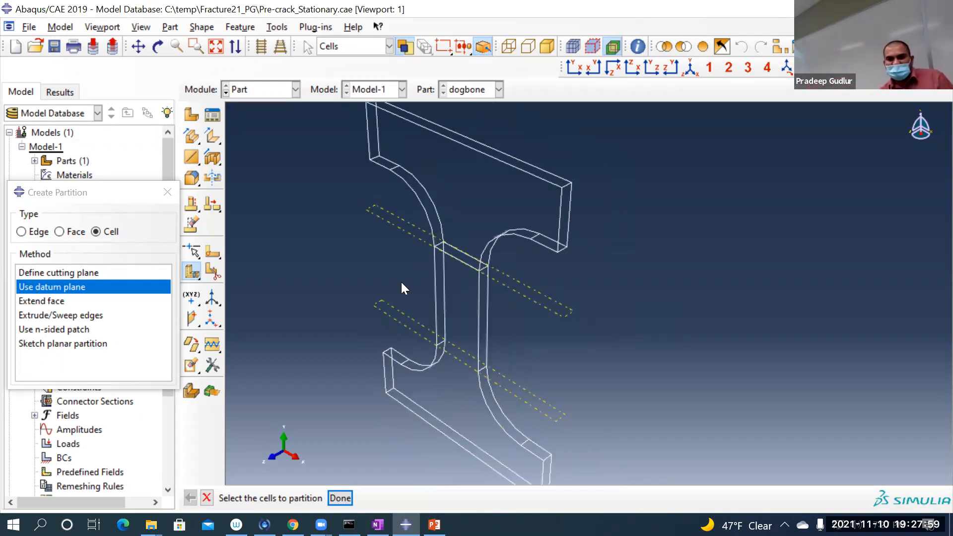
# Step: Partition all the dogbone's cells with the lower datum plane using the Use datum plane method, and end partitioning
pyautogui.click(457, 273)
pyautogui.scroll(-1, 325, 200)
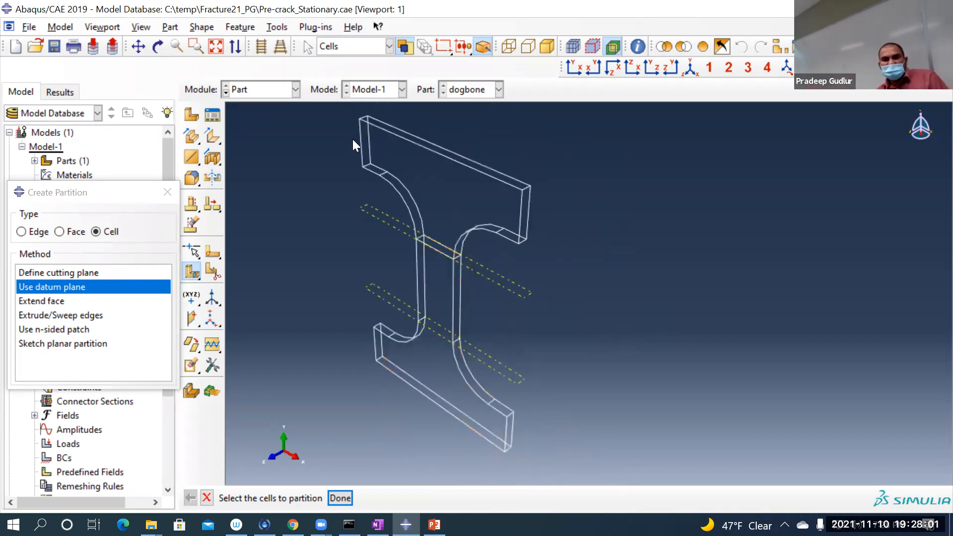
pyautogui.moveTo(329, 113); pyautogui.dragTo(725, 483)
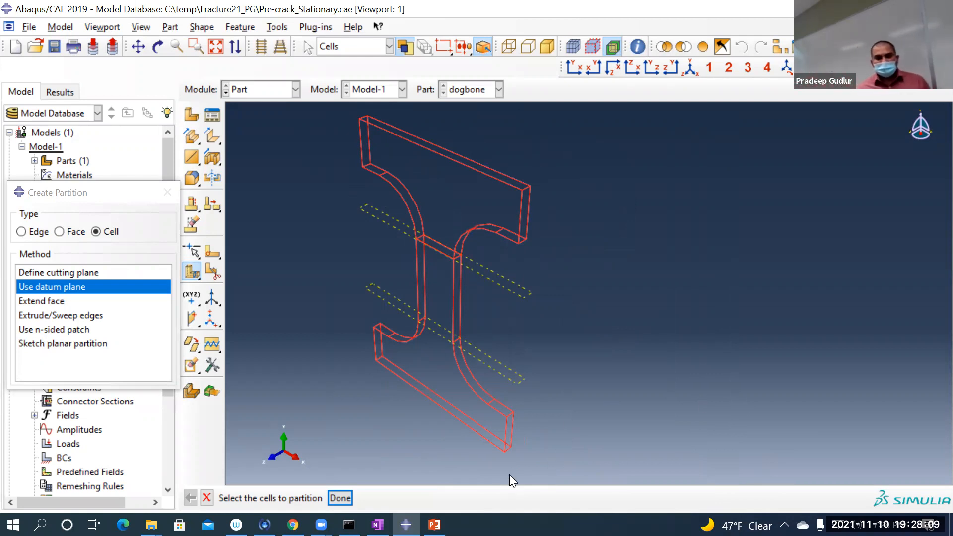
pyautogui.click(337, 499)
pyautogui.scroll(2, 546, 392)
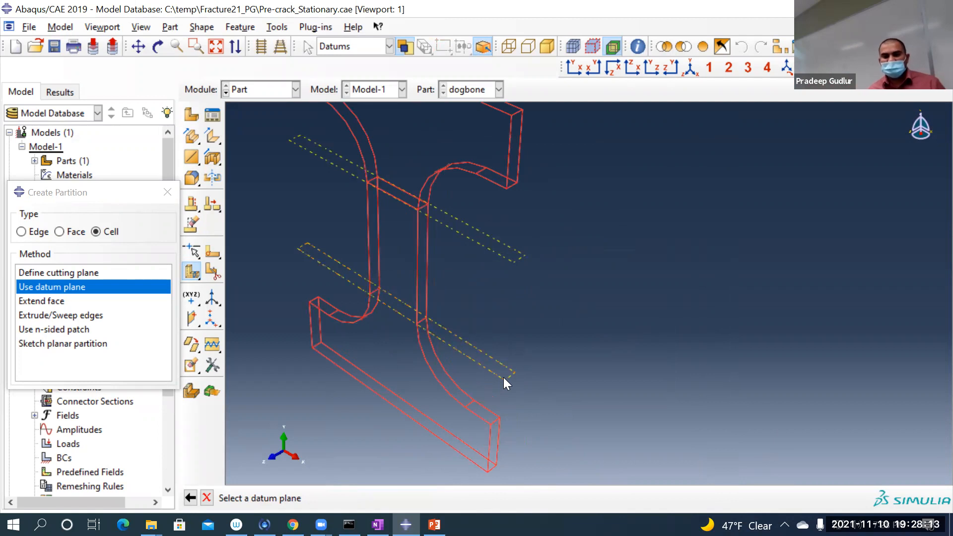
pyautogui.click(503, 377)
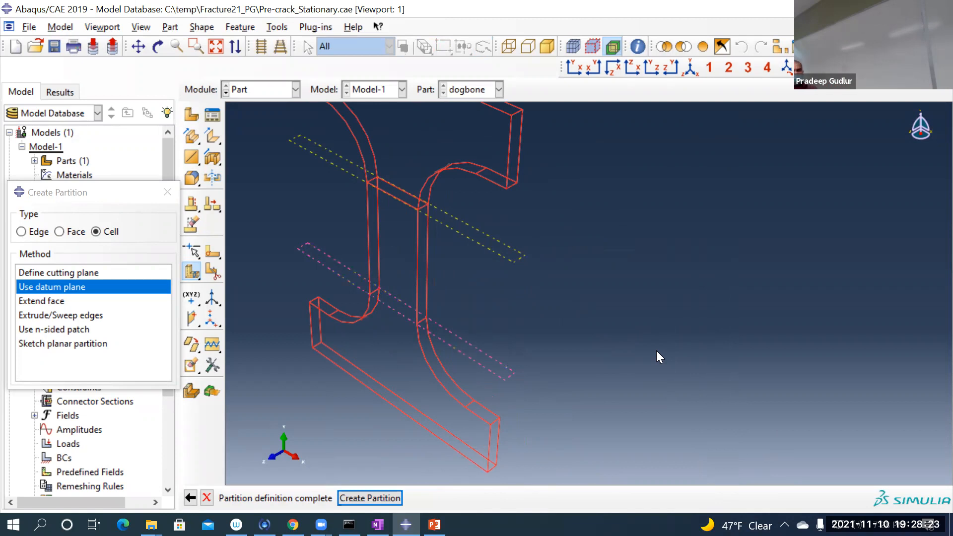
pyautogui.click(368, 498)
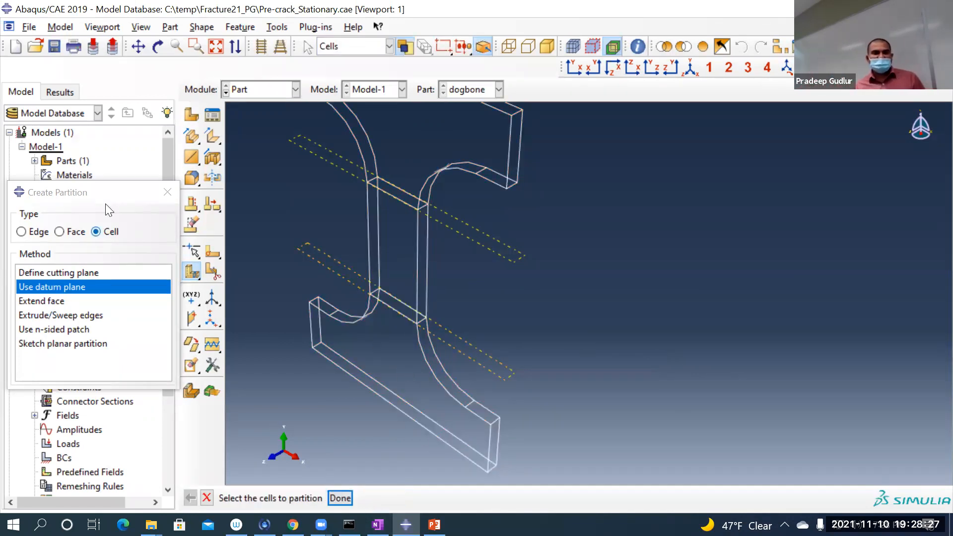
pyautogui.click(168, 192)
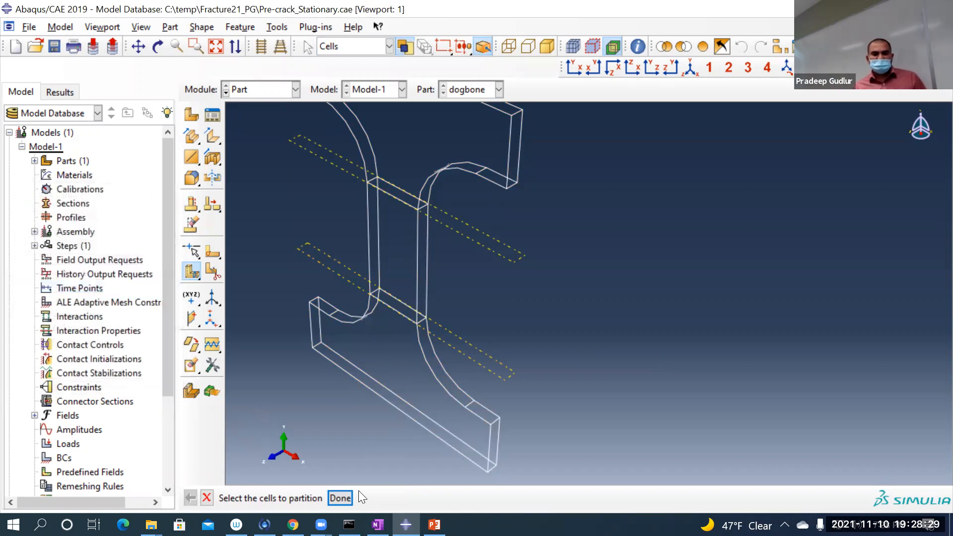
pyautogui.click(207, 498)
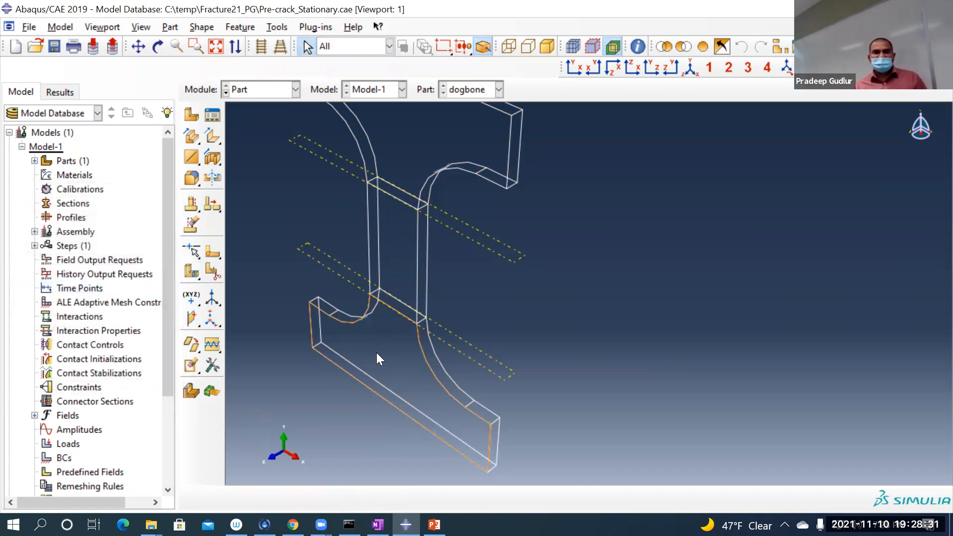
# Step: Restrict selection to cells and pick the lower, middle and upper dogbone cells one by one to check the partitions
pyautogui.click(332, 42)
pyautogui.click(333, 78)
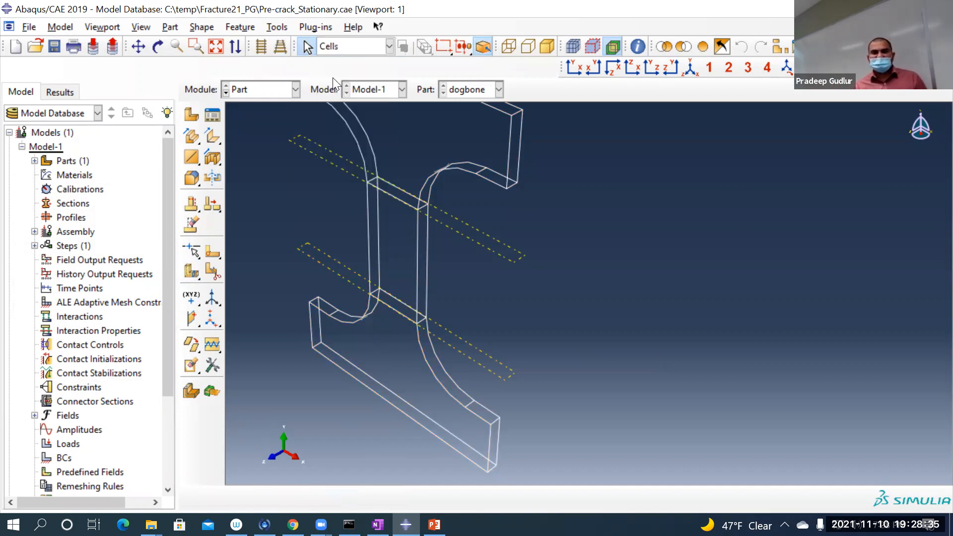
pyautogui.click(392, 329)
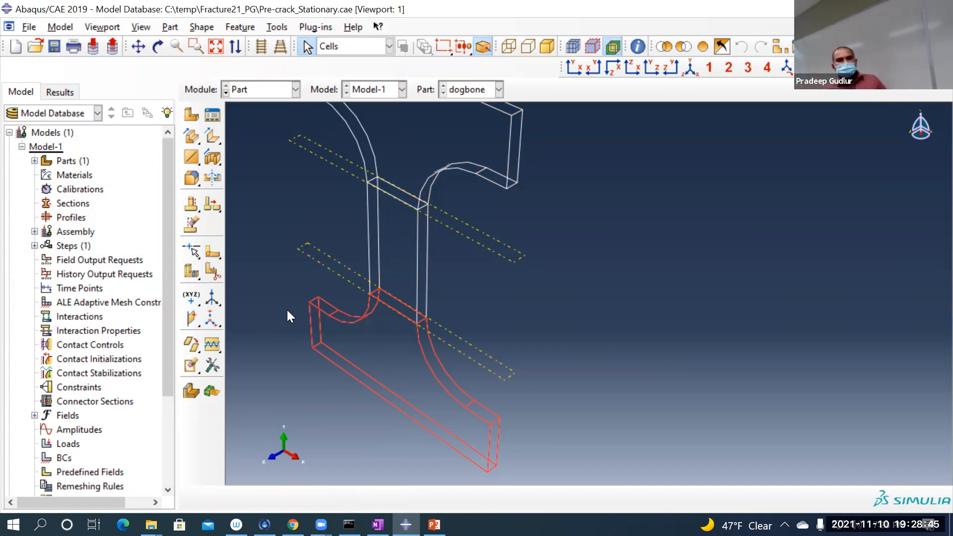
pyautogui.click(356, 47)
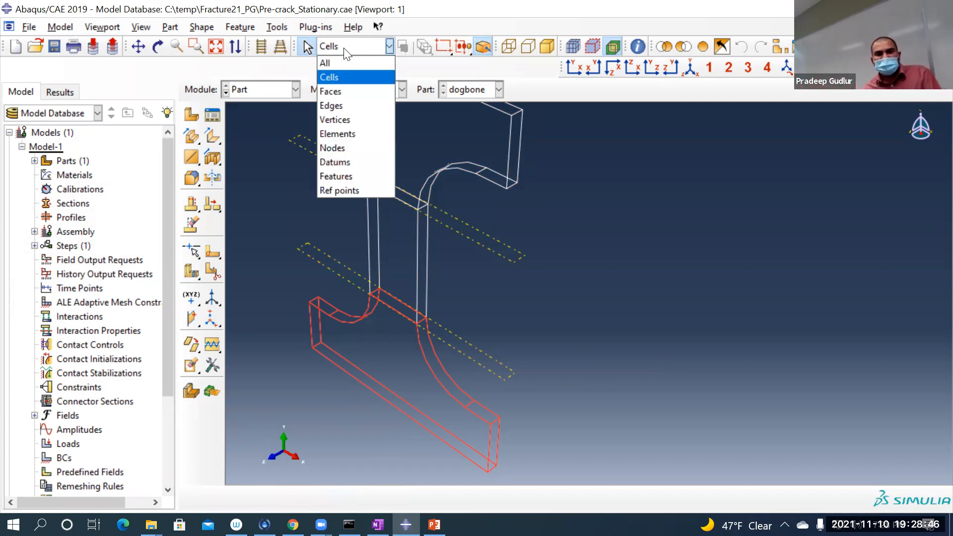
pyautogui.click(330, 78)
pyautogui.scroll(-2, 542, 349)
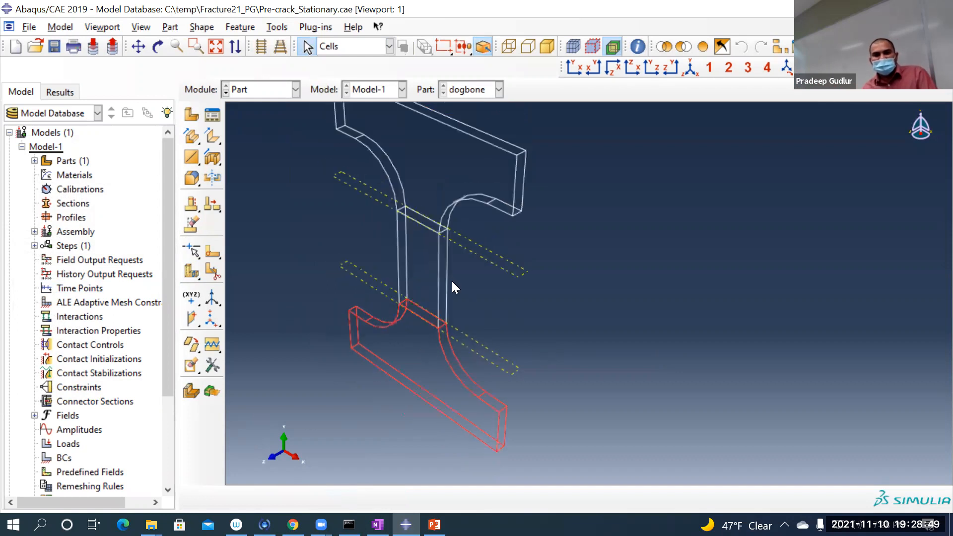
pyautogui.click(412, 261)
pyautogui.click(400, 164)
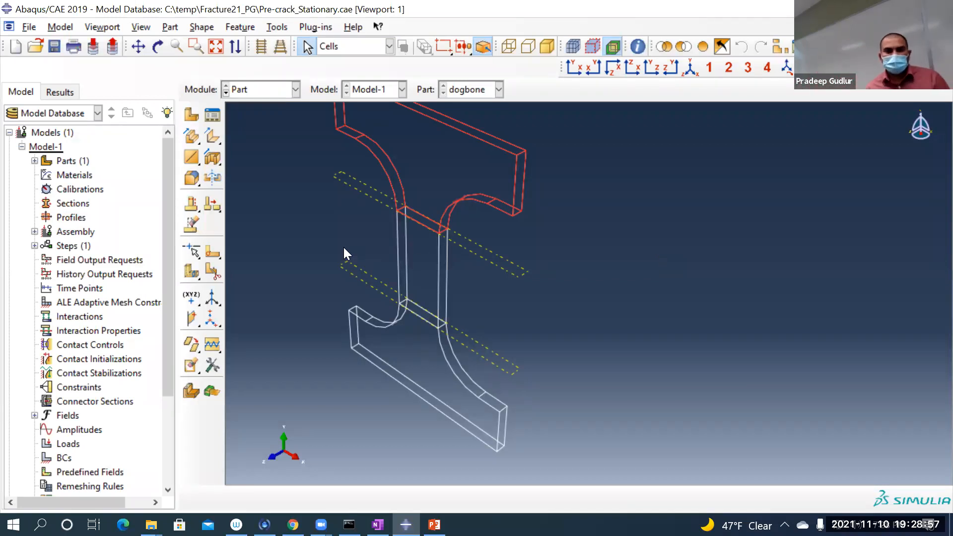
pyautogui.click(313, 232)
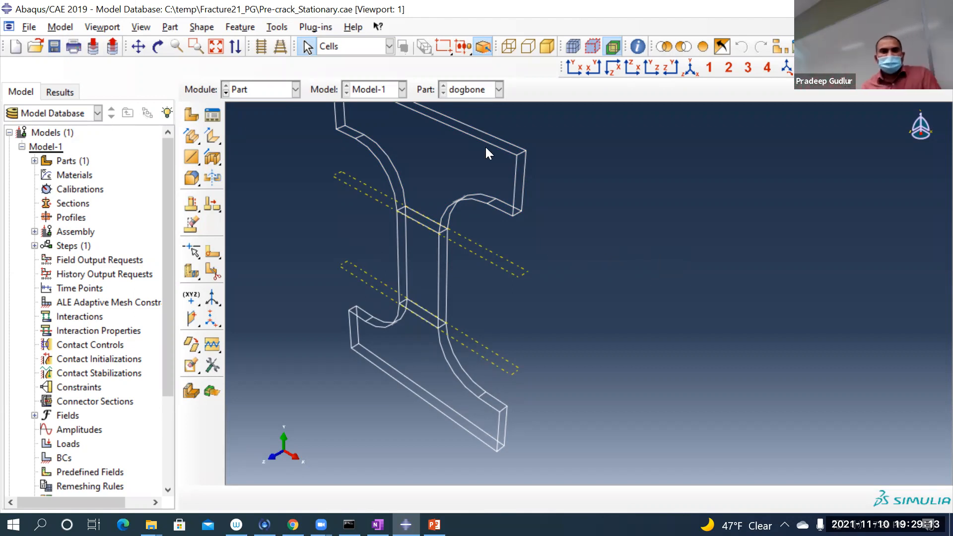
# Step: Create a geometry set named Set-top containing the upper grip cell of the dogbone
pyautogui.click(281, 27)
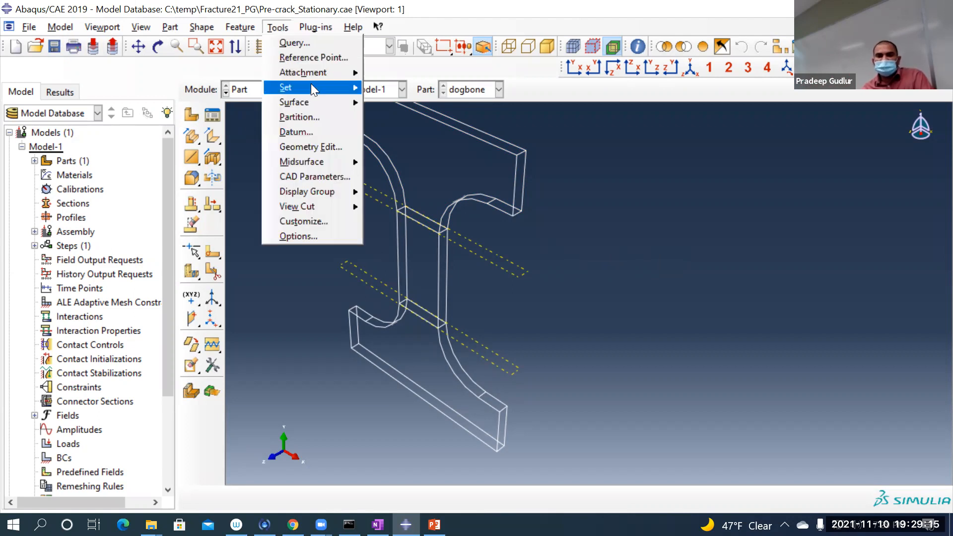
pyautogui.moveTo(311, 83)
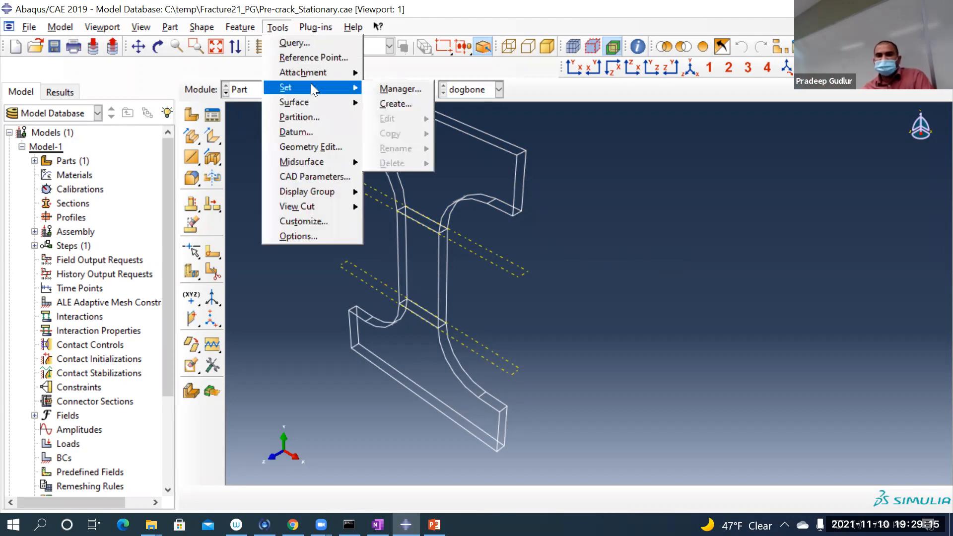
pyautogui.click(400, 103)
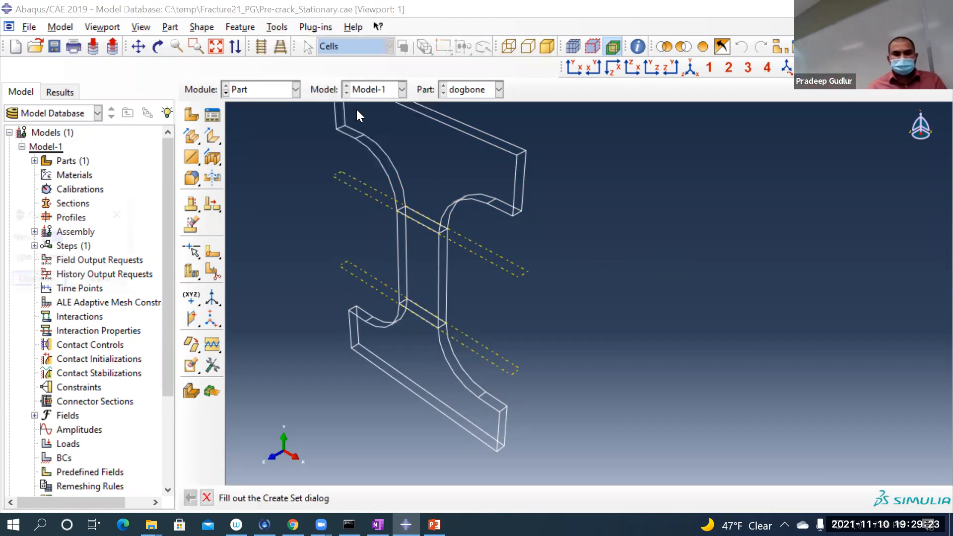
pyautogui.click(73, 241)
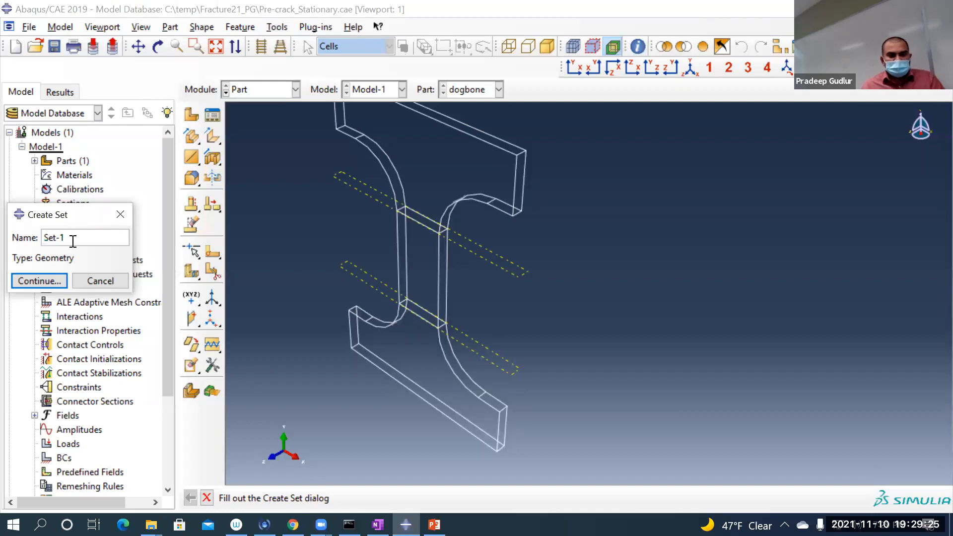
pyautogui.press('BackSpace')
pyautogui.write('top')
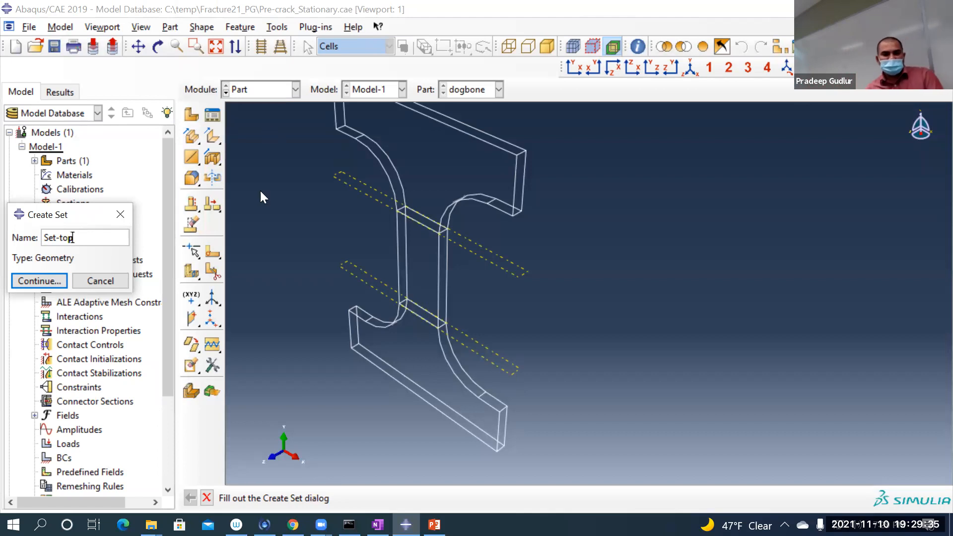
pyautogui.press('Return')
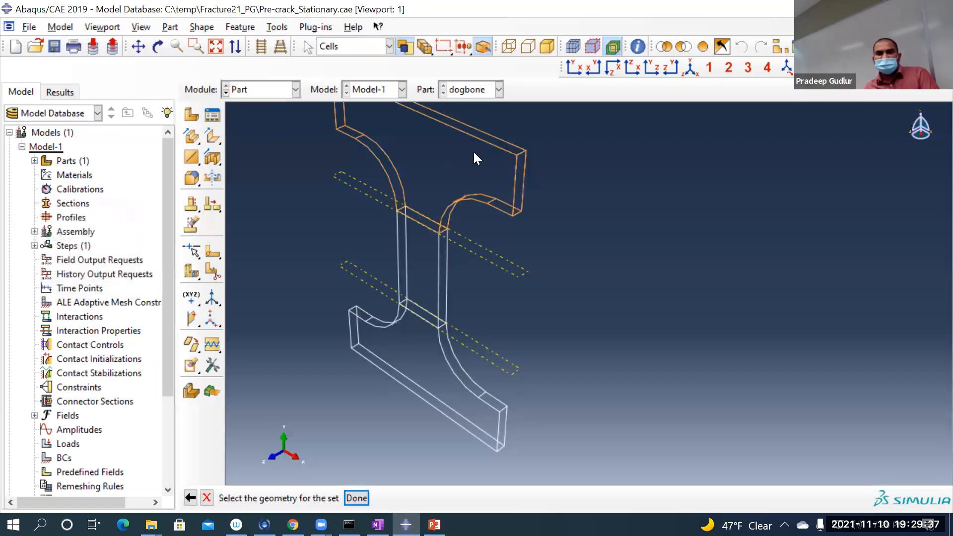
pyautogui.click(338, 46)
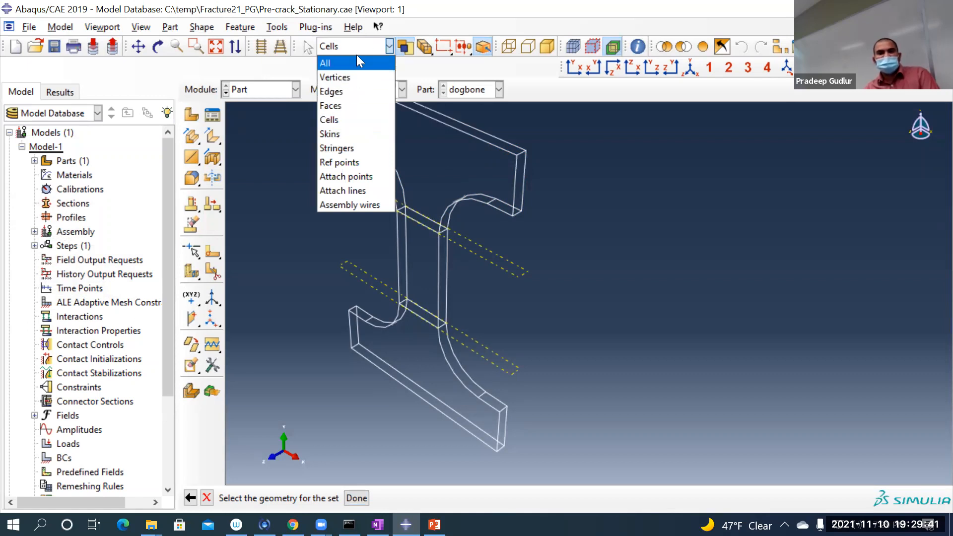
pyautogui.click(345, 120)
pyautogui.click(418, 133)
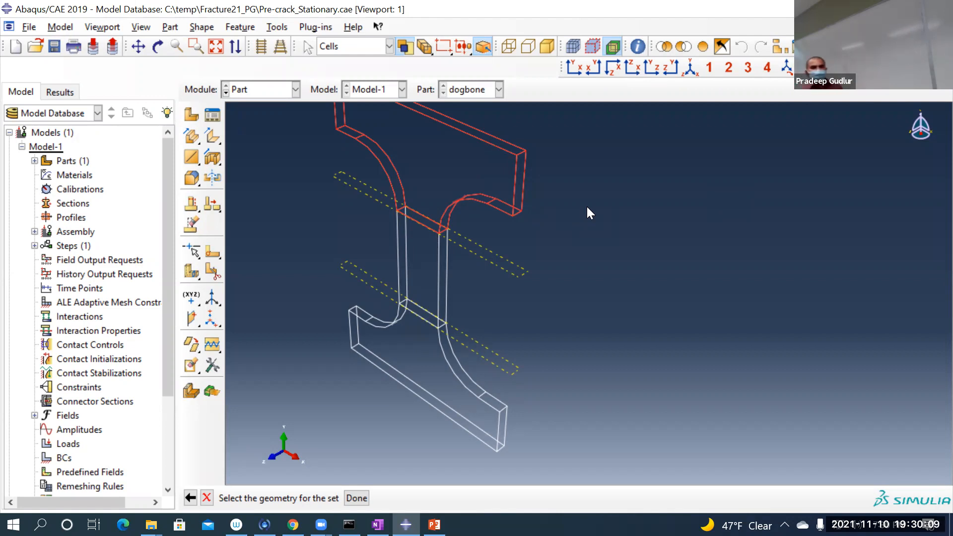
pyautogui.click(356, 499)
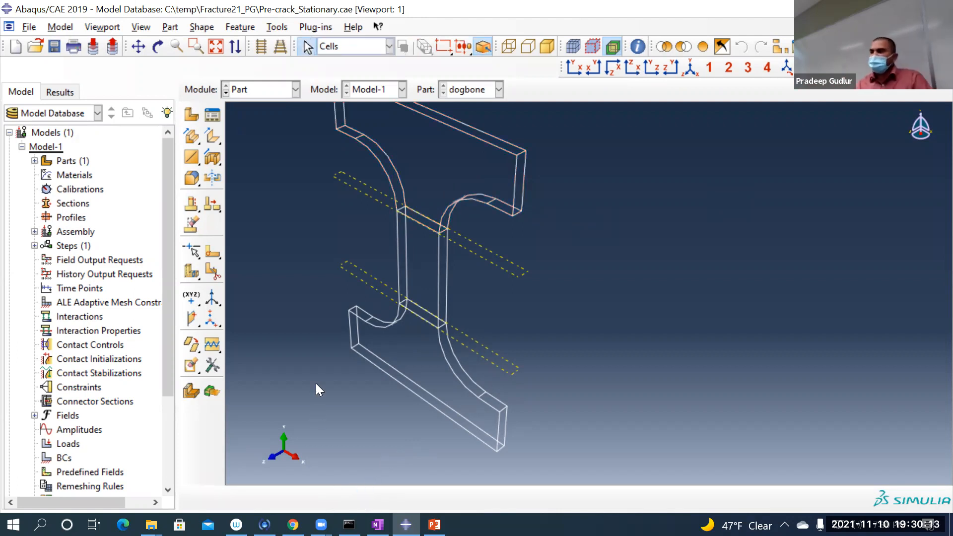
# Step: Create a geometry set named Set-middle-region containing the gauge cell between the two datum planes
pyautogui.click(284, 29)
pyautogui.moveTo(324, 90)
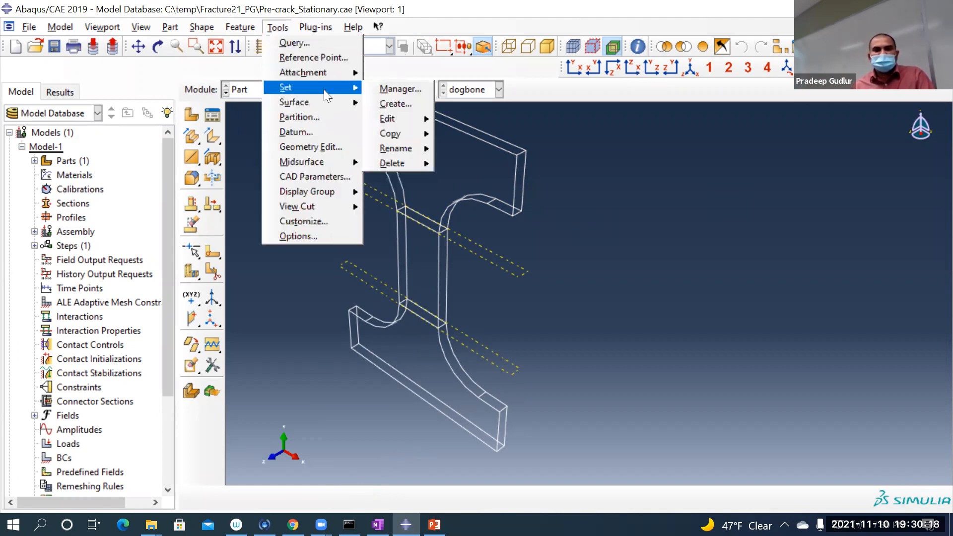
pyautogui.click(404, 102)
pyautogui.click(76, 237)
pyautogui.press('BackSpace')
pyautogui.write('mid')
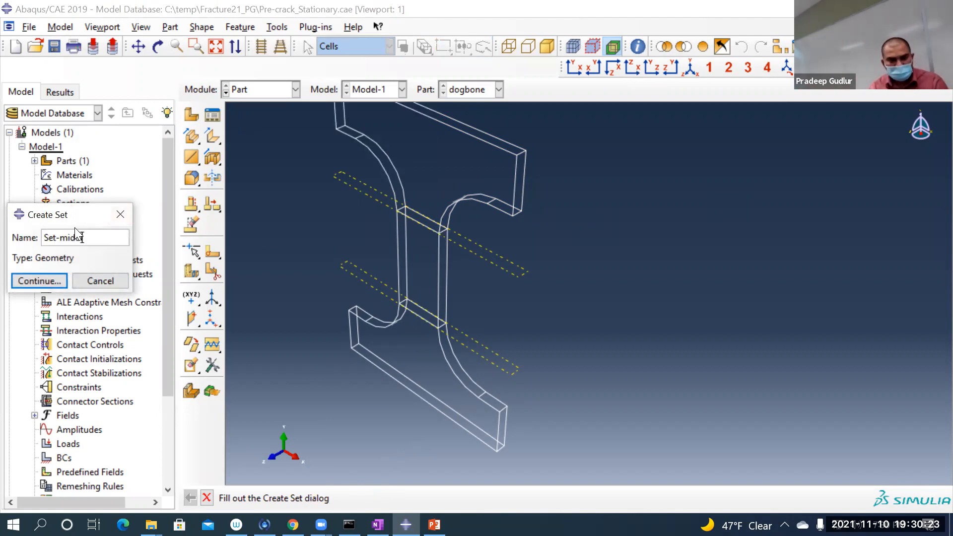
pyautogui.write('dle-region')
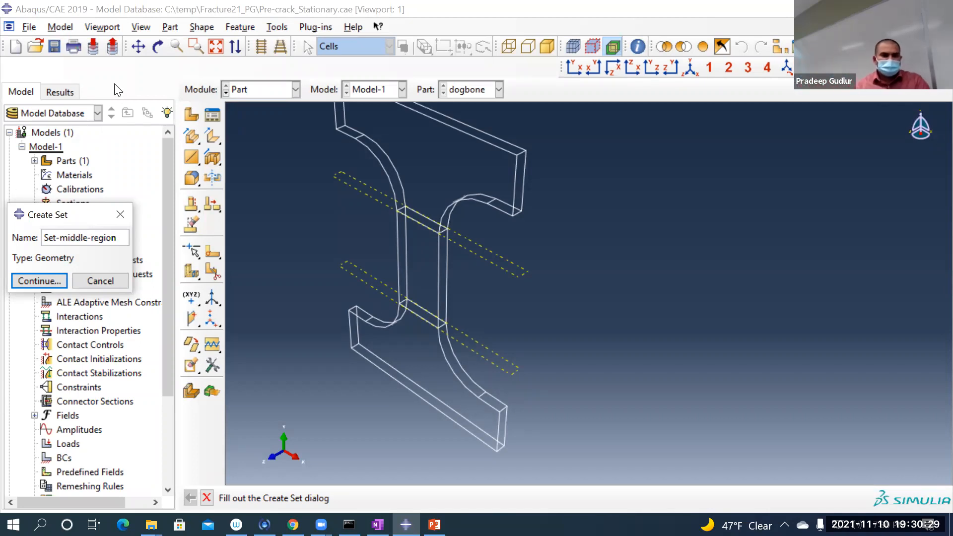
pyautogui.click(36, 281)
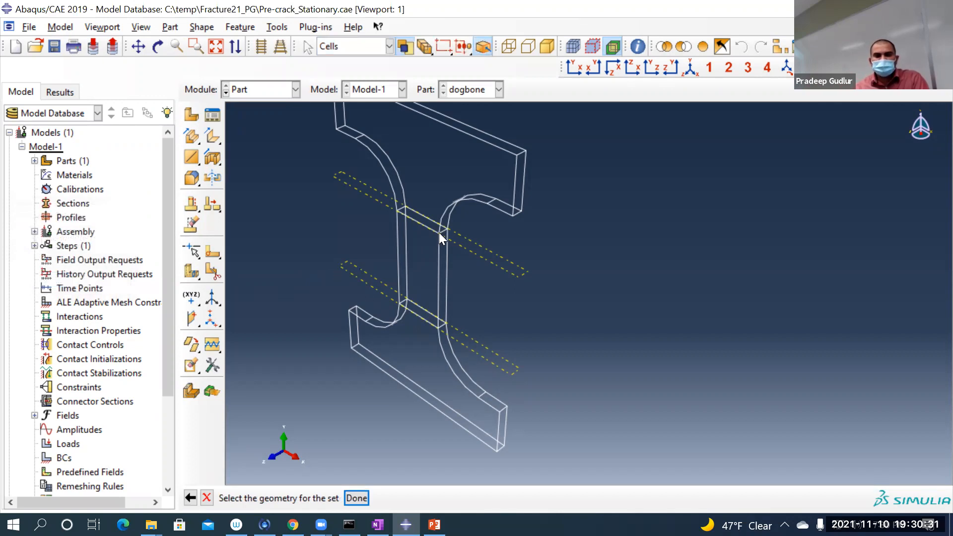
pyautogui.click(420, 255)
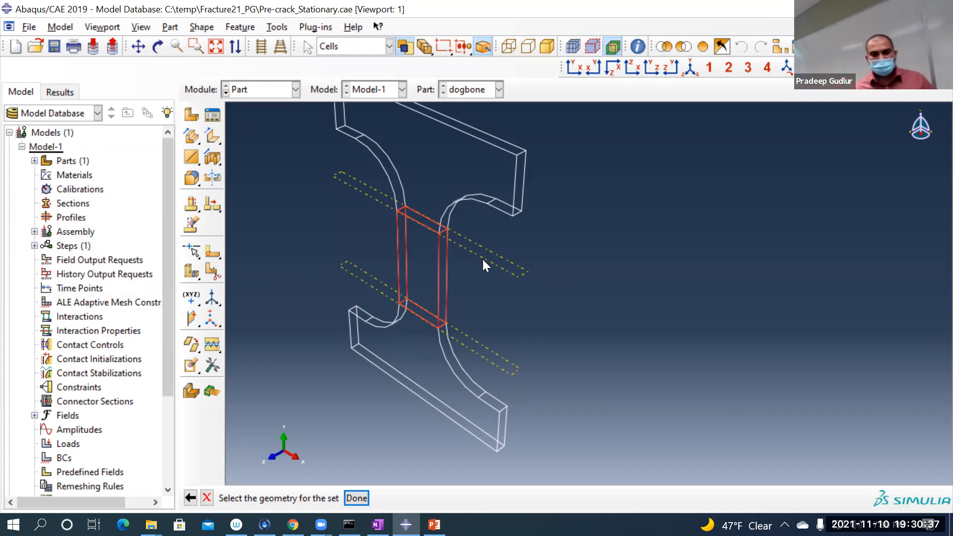
pyautogui.click(356, 499)
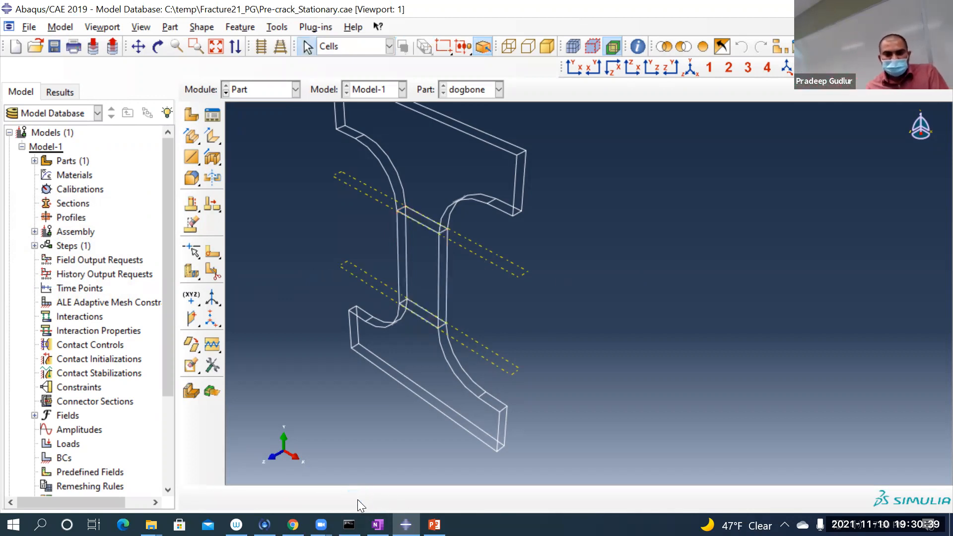
# Step: Create a geometry set named Set-bottom-region containing the lower grip cell of the dogbone
pyautogui.click(276, 26)
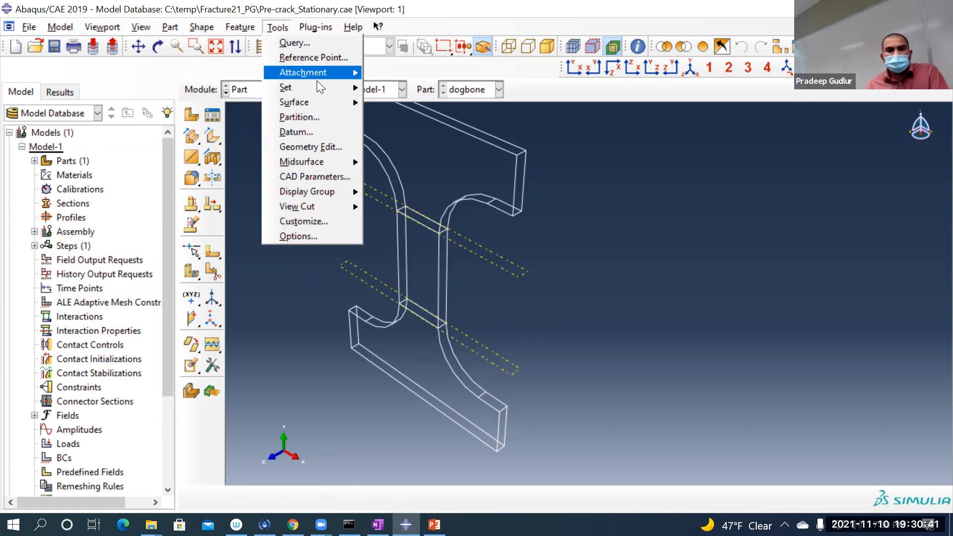
pyautogui.moveTo(335, 91)
pyautogui.click(396, 101)
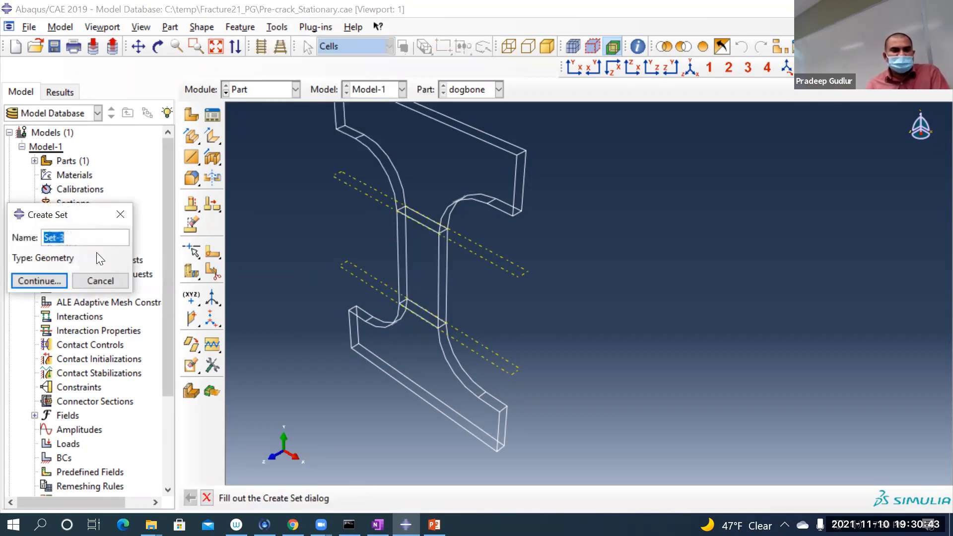
pyautogui.click(91, 234)
pyautogui.press('BackSpace')
pyautogui.write('b')
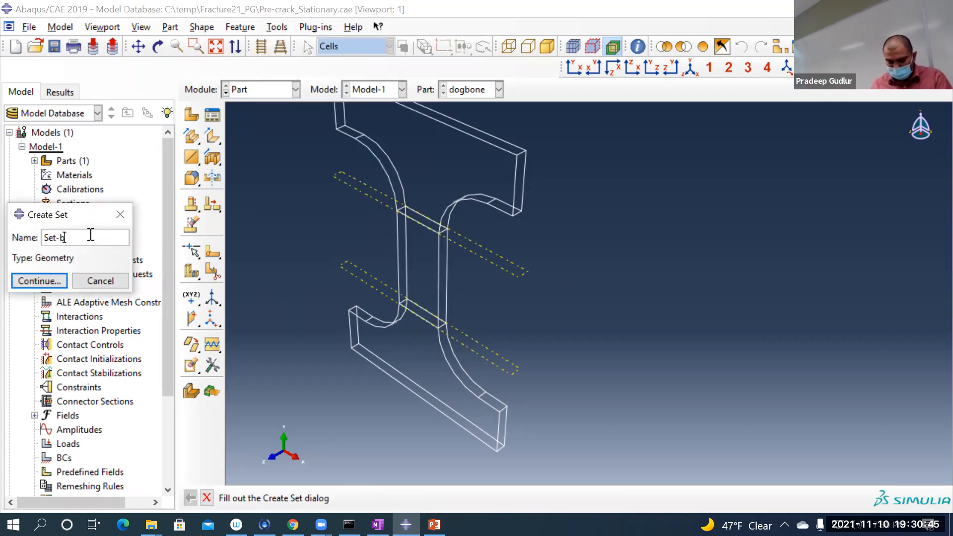
pyautogui.write('ottom_region')
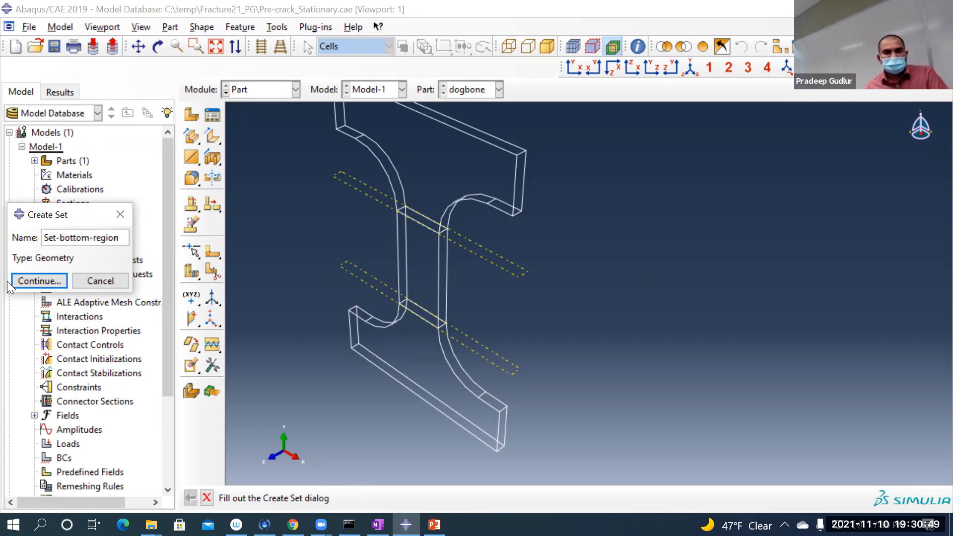
pyautogui.click(25, 280)
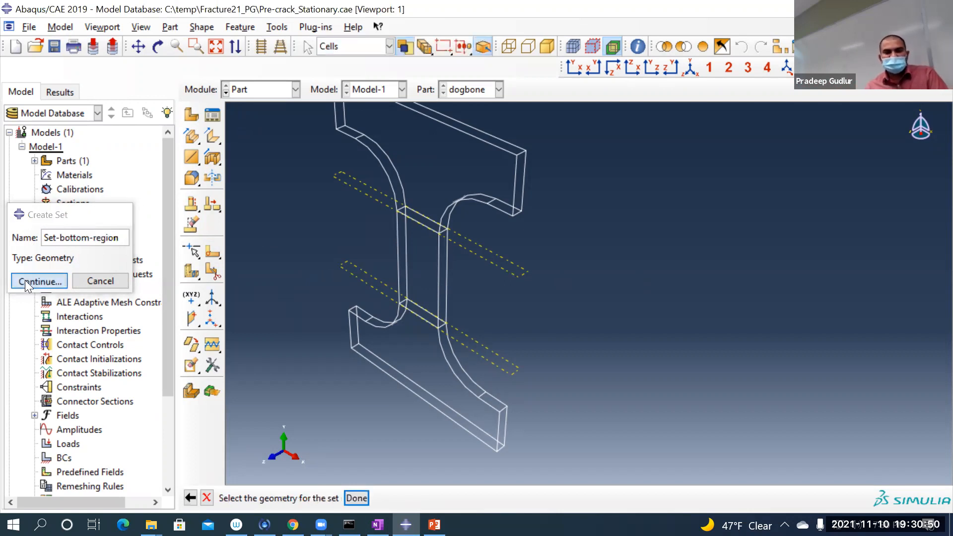
pyautogui.click(421, 348)
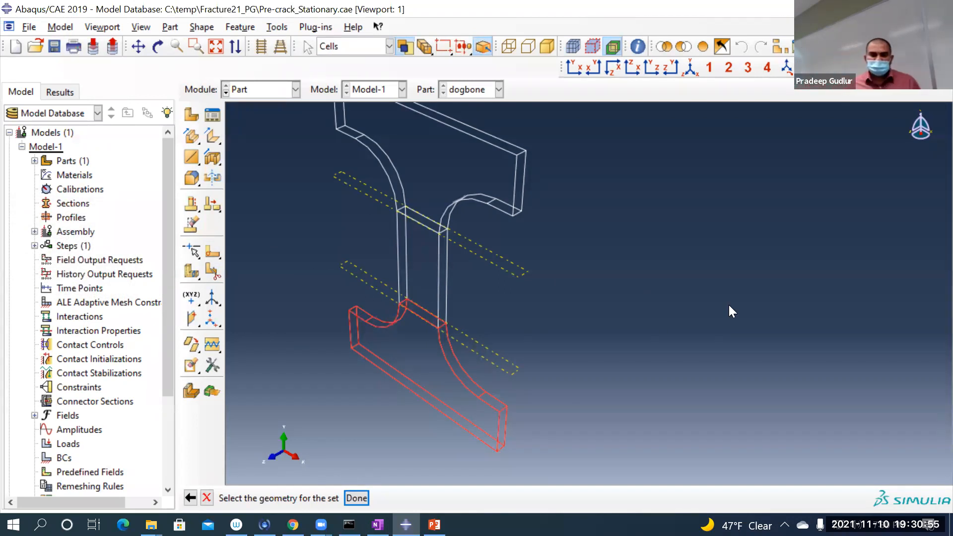
pyautogui.click(356, 499)
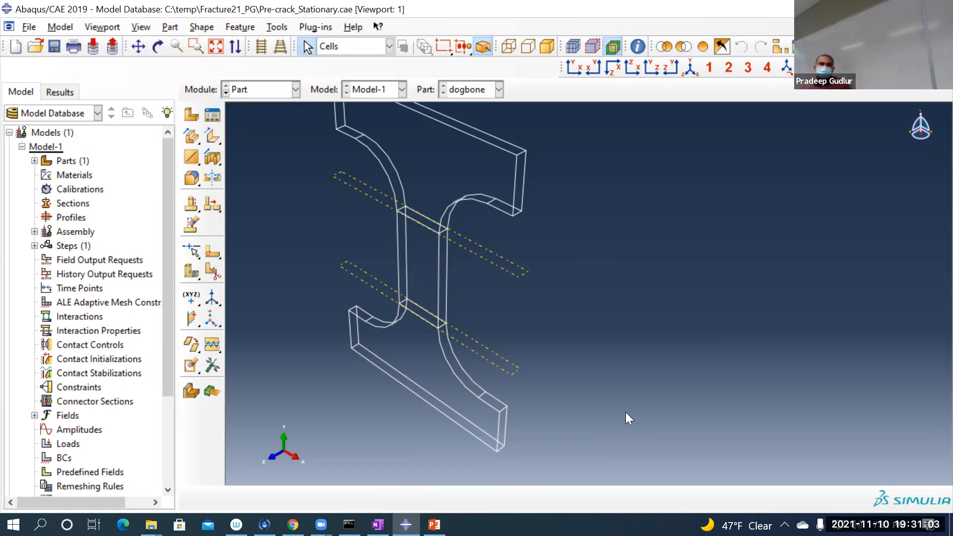
# Step: Display the dogbone part with shaded rendering instead of wireframe
pyautogui.scroll(-2, 591, 397)
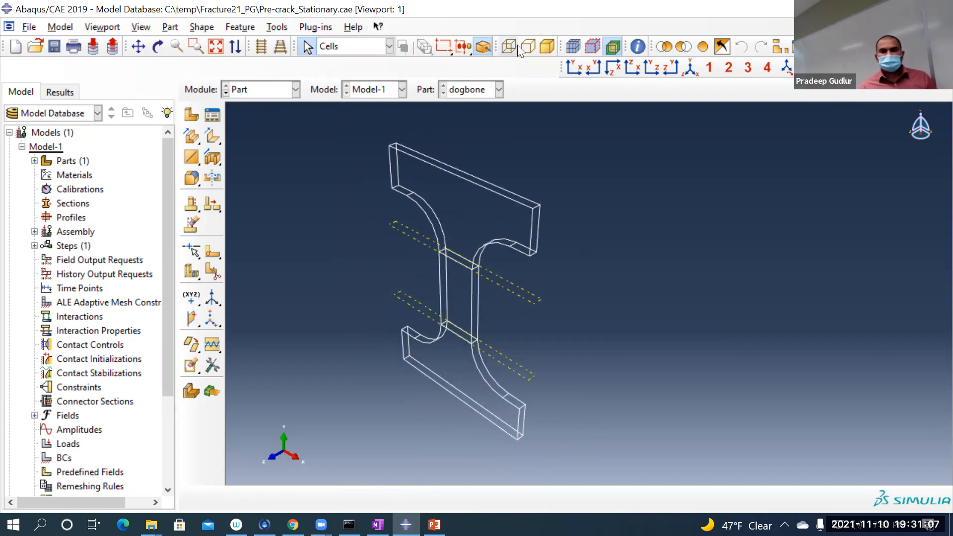
pyautogui.click(545, 45)
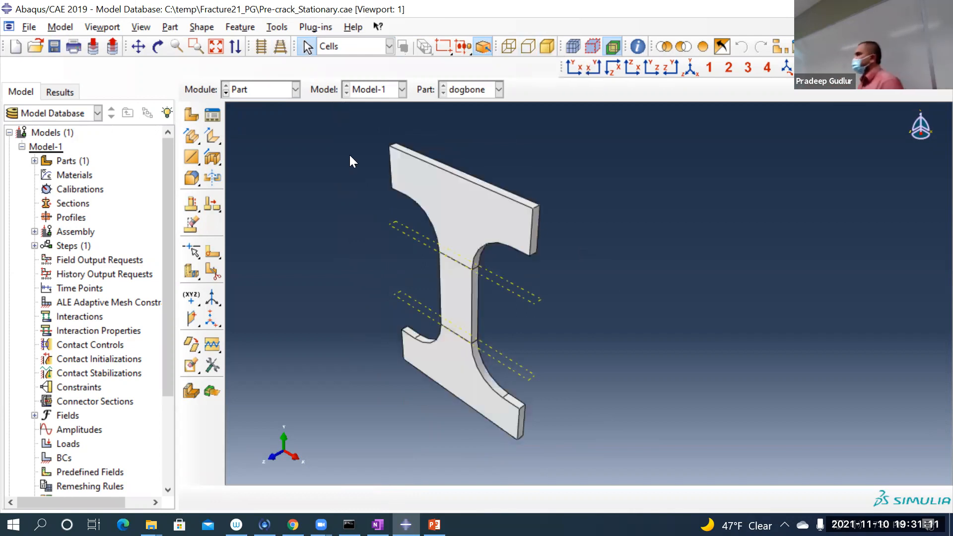
pyautogui.click(508, 46)
pyautogui.click(546, 46)
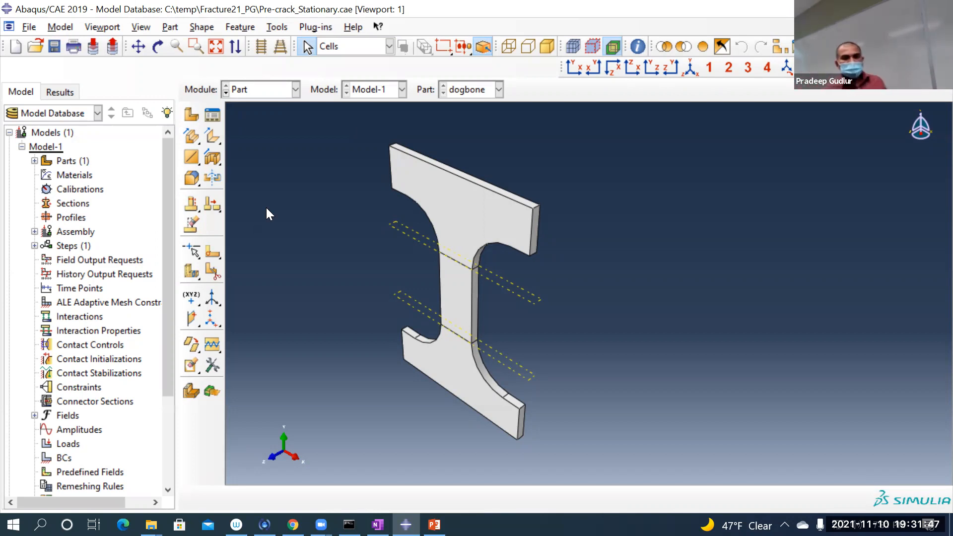
# Step: Create a 2D planar deformable shell part named Crack with an approximate size of 0.2
pyautogui.click(188, 113)
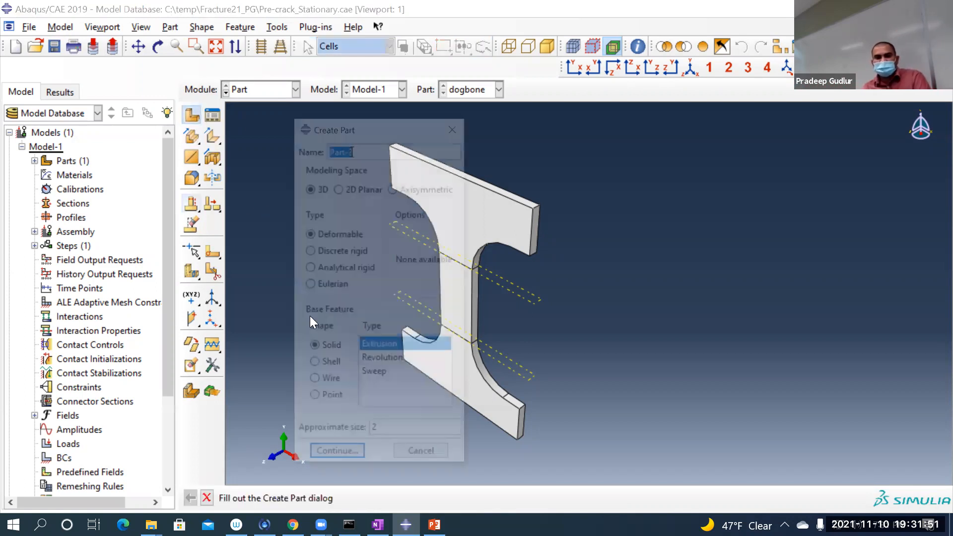
pyautogui.click(377, 146)
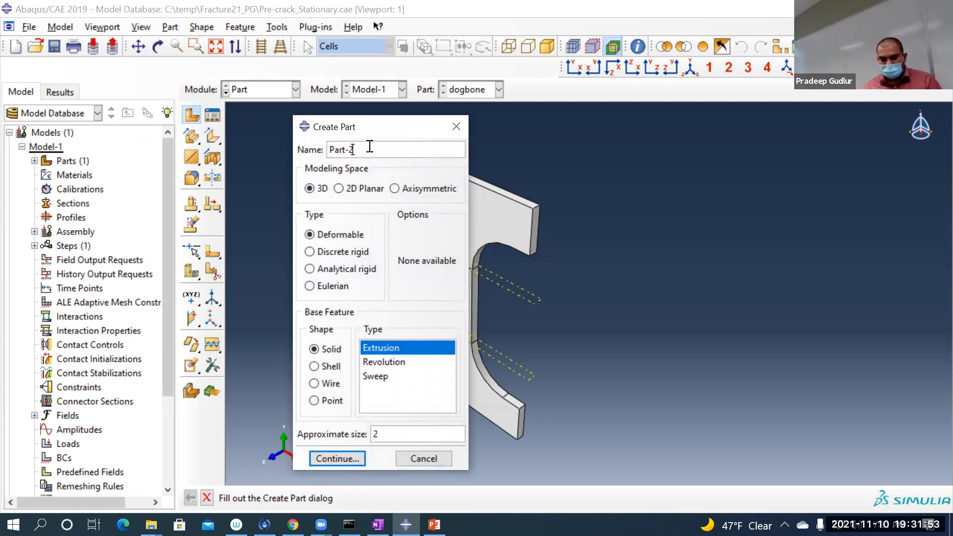
pyautogui.press('BackSpace')
pyautogui.press('BackSpace')
pyautogui.press('BackSpace')
pyautogui.press('BackSpace')
pyautogui.press('BackSpace')
pyautogui.press('BackSpace')
pyautogui.write('Crack')
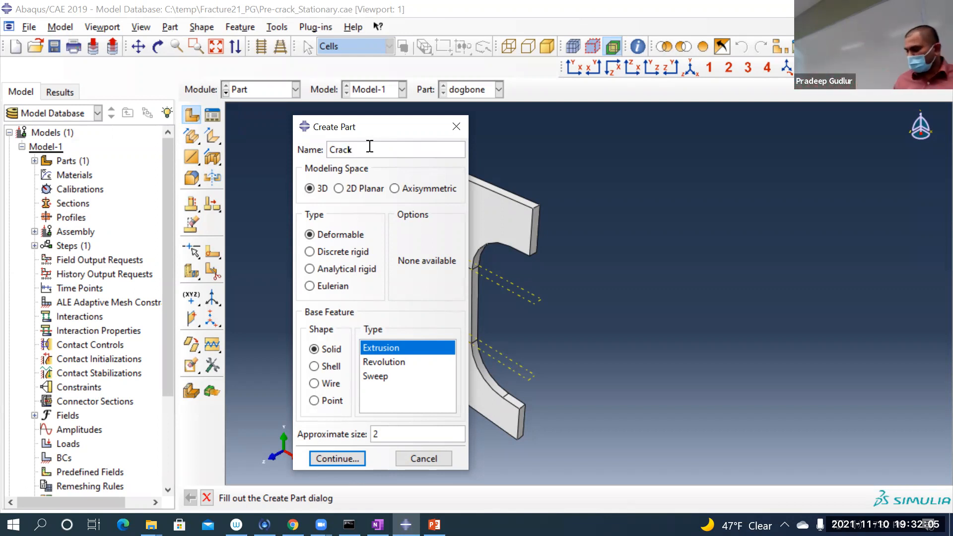
pyautogui.click(350, 188)
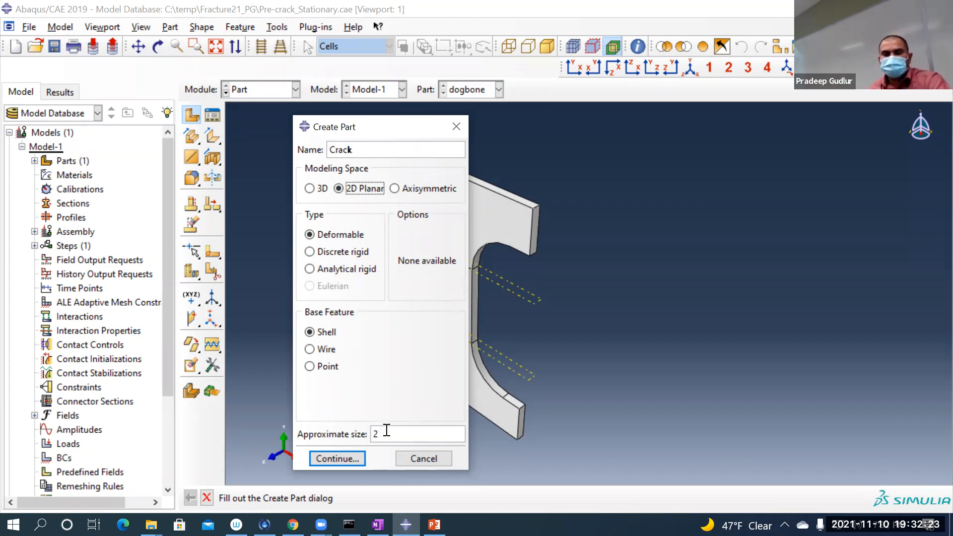
pyautogui.moveTo(381, 432); pyautogui.dragTo(371, 431)
pyautogui.write('0.2')
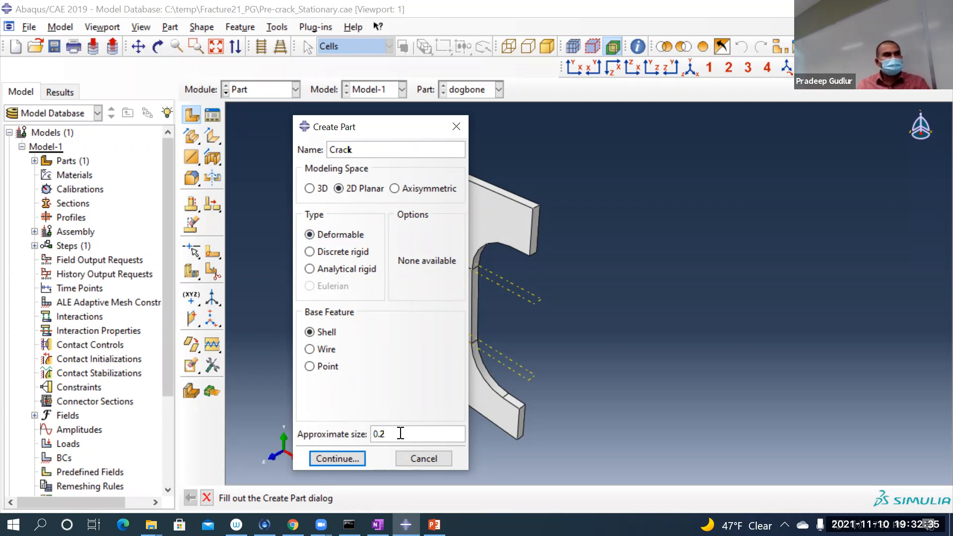
pyautogui.click(338, 458)
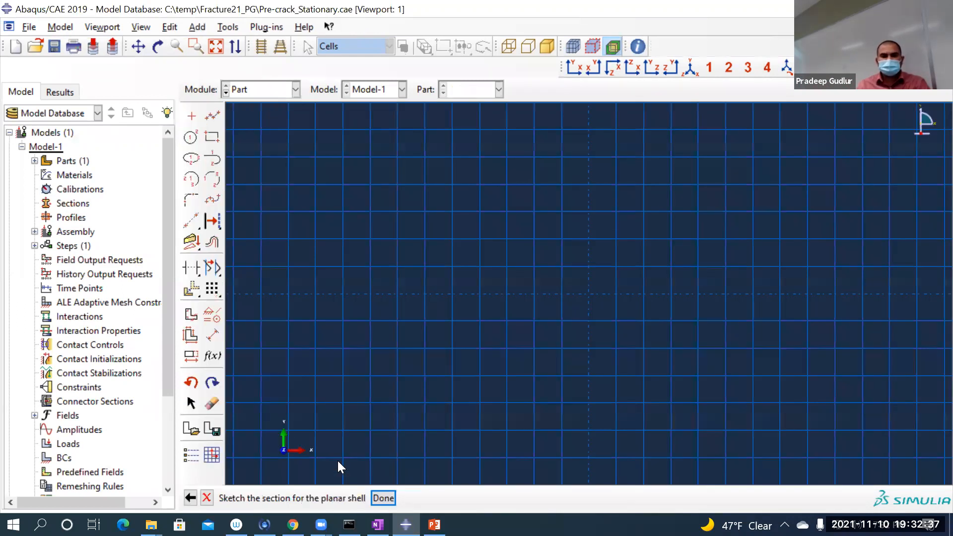
# Step: Sketch a rectangle about 0.06 wide enclosing the sketch origin as the crack section
pyautogui.click(211, 138)
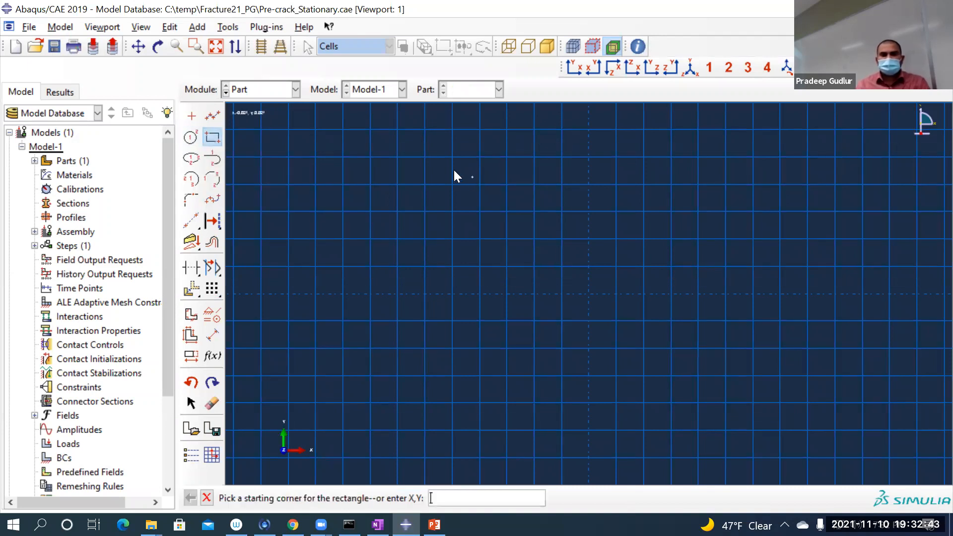
pyautogui.click(431, 164)
pyautogui.click(758, 375)
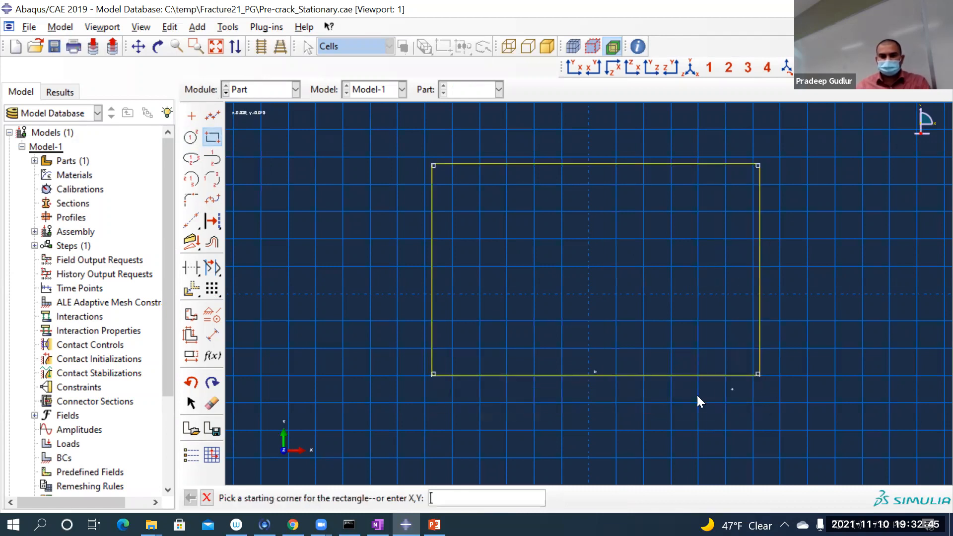
pyautogui.middleClick(531, 417)
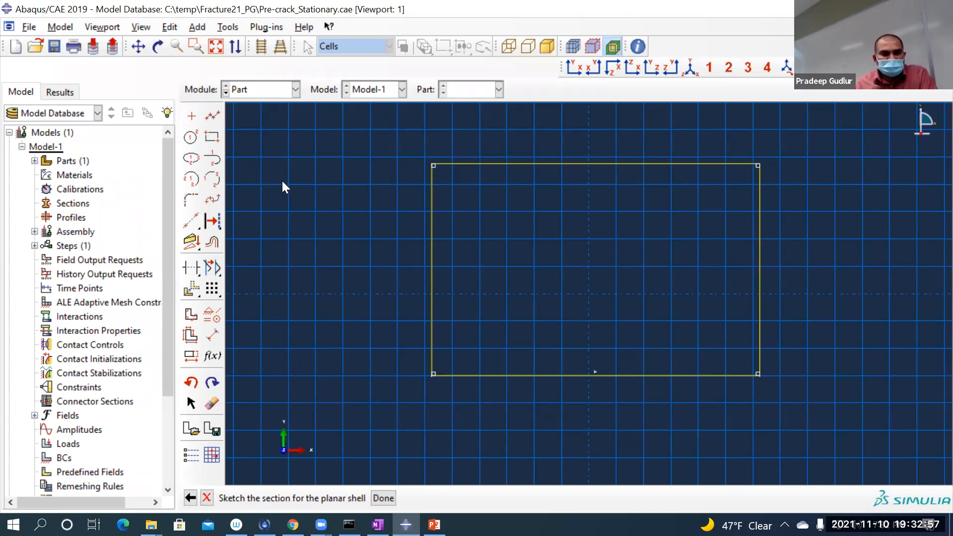
# Step: Dimension the rectangle with a width of 0.02 and a height of 0.01
pyautogui.click(213, 335)
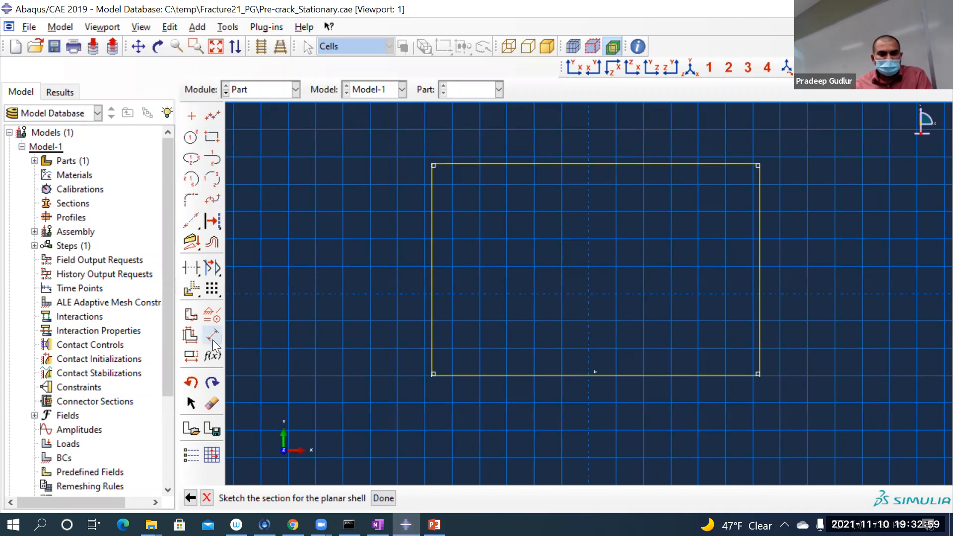
pyautogui.click(526, 375)
pyautogui.click(511, 423)
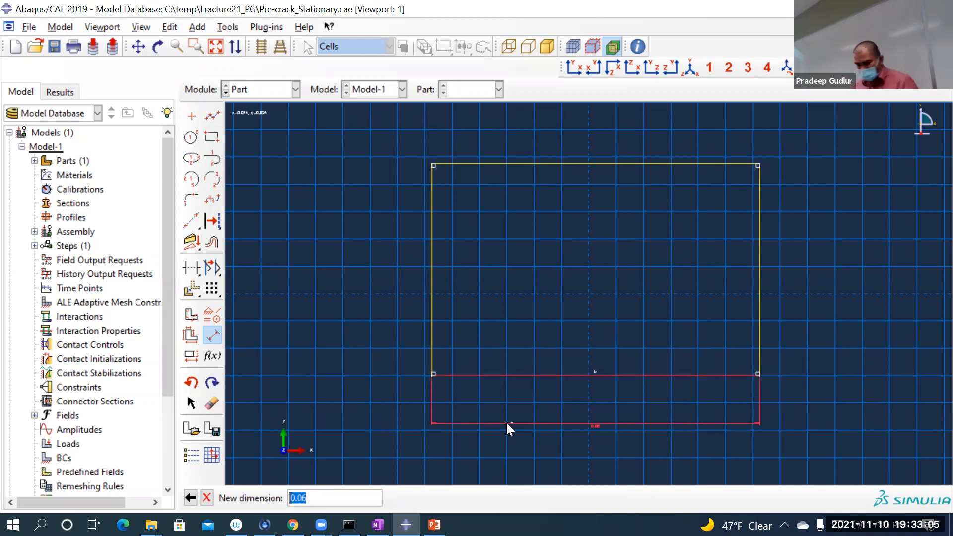
pyautogui.write('0.02')
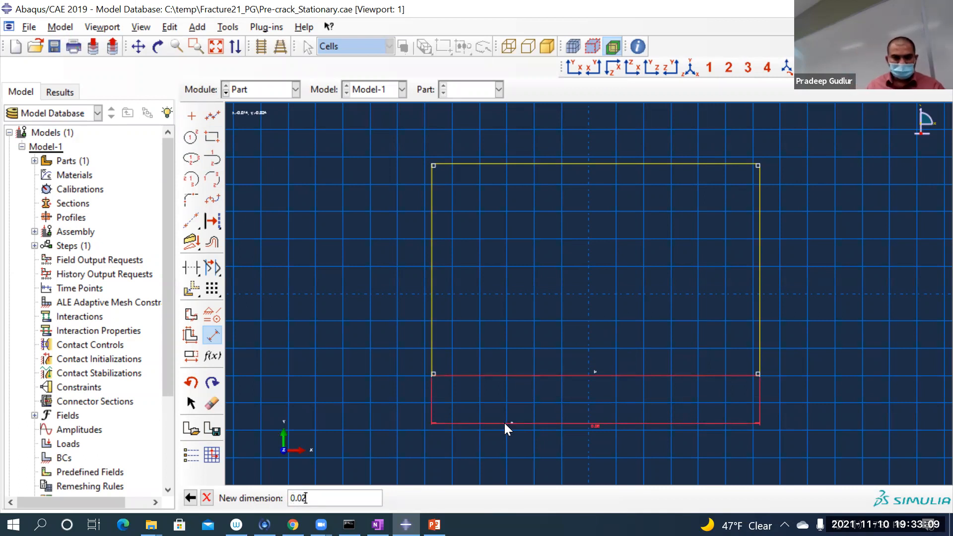
pyautogui.press('Return')
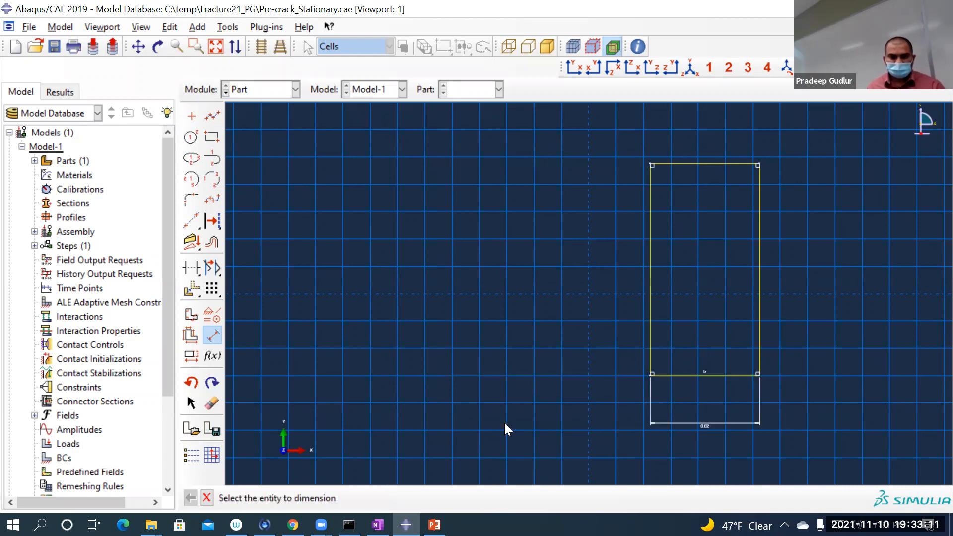
pyautogui.click(648, 229)
pyautogui.click(500, 257)
pyautogui.write('0.01')
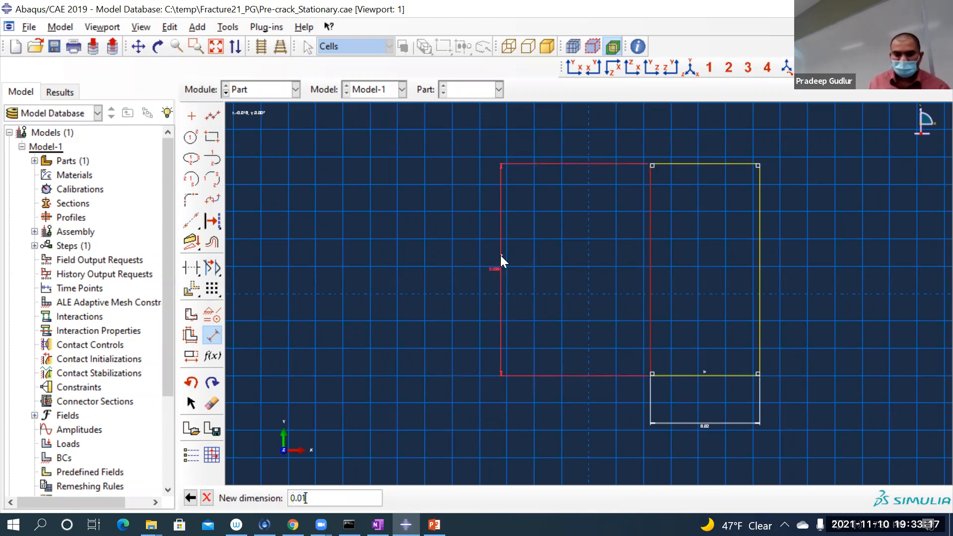
pyautogui.press('Return')
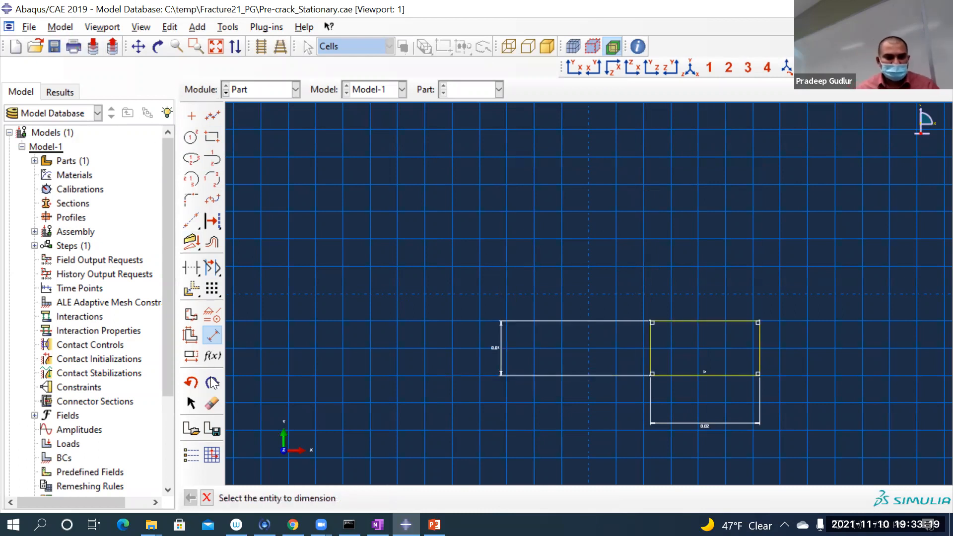
# Step: Set the sketcher's dimension text height to 30
pyautogui.click(189, 453)
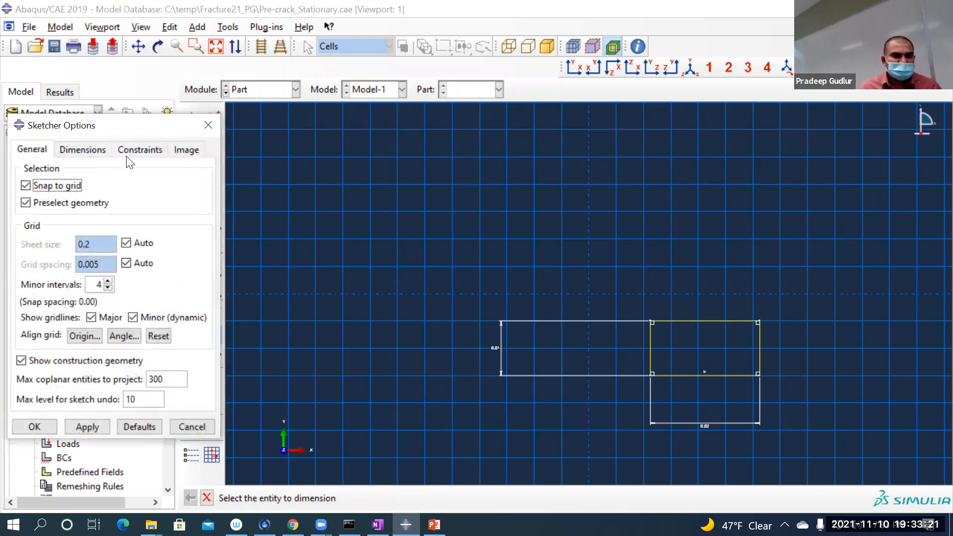
pyautogui.click(94, 148)
pyautogui.doubleClick(143, 221)
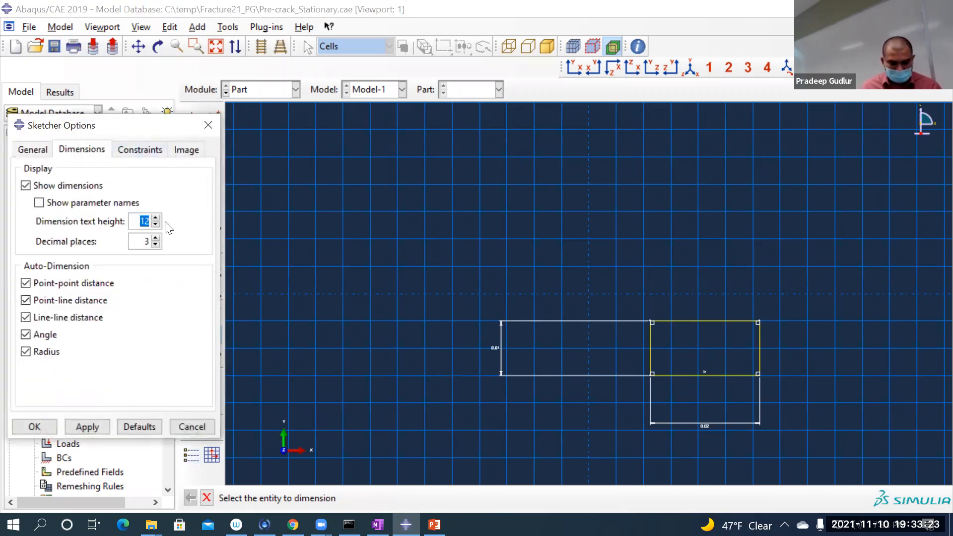
pyautogui.write('30')
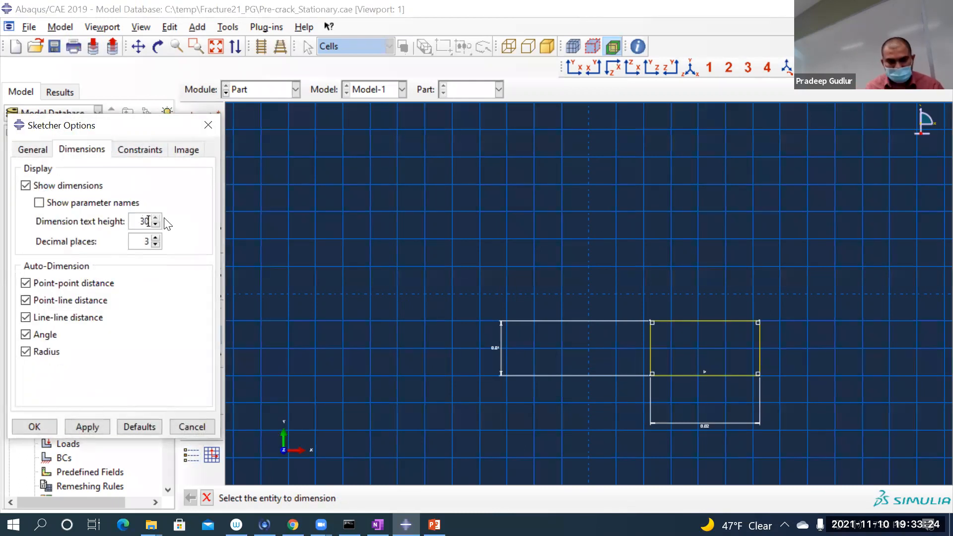
pyautogui.click(49, 426)
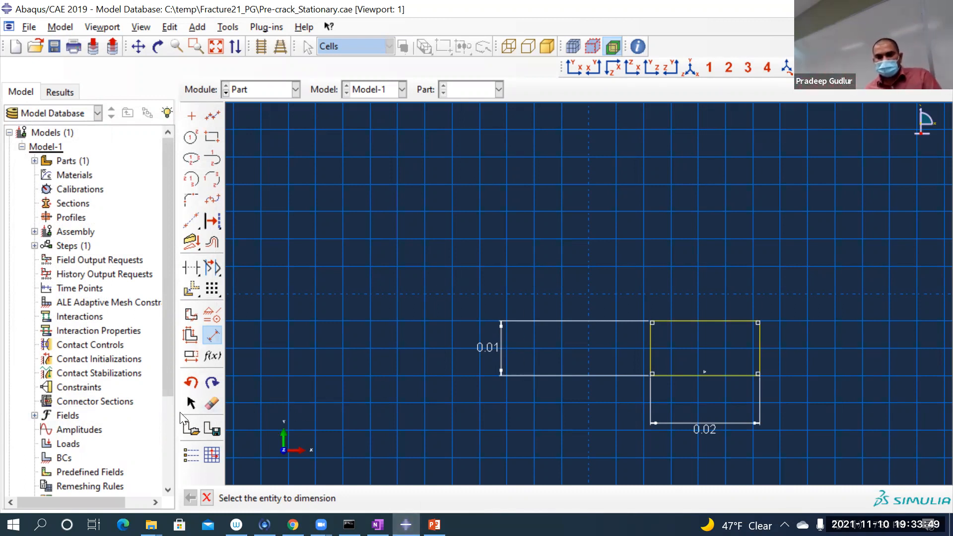
# Step: End dimensioning and complete the section sketch to generate the planar Crack part
pyautogui.click(207, 498)
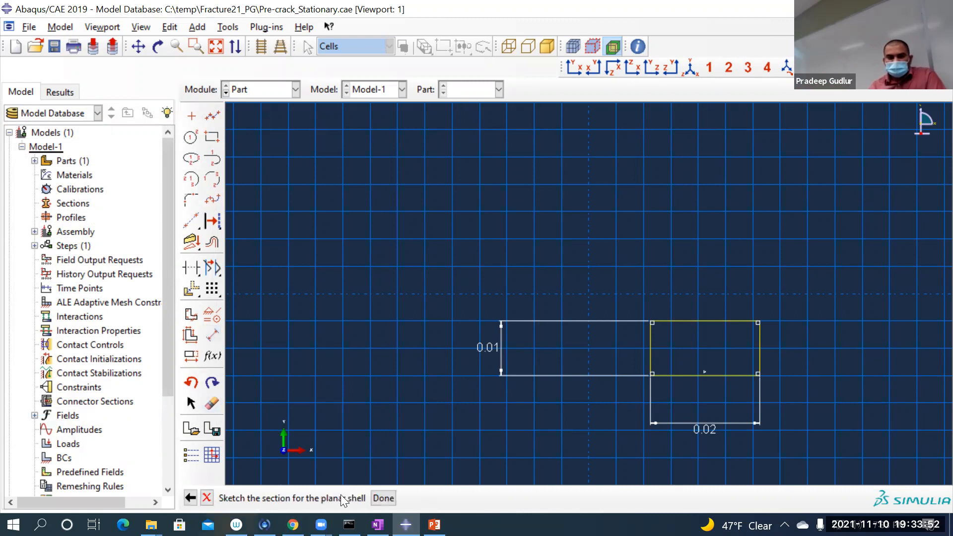
pyautogui.click(375, 496)
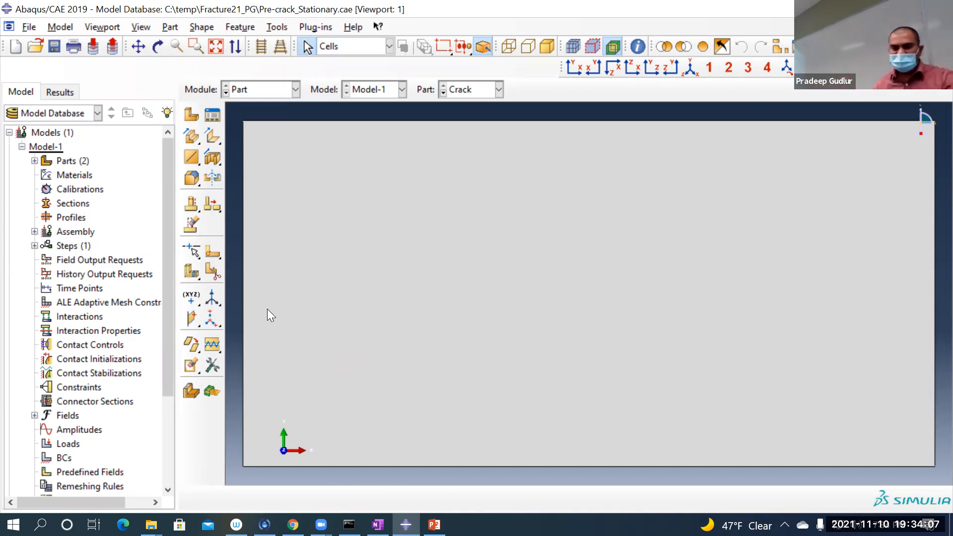
pyautogui.scroll(2, 281, 266)
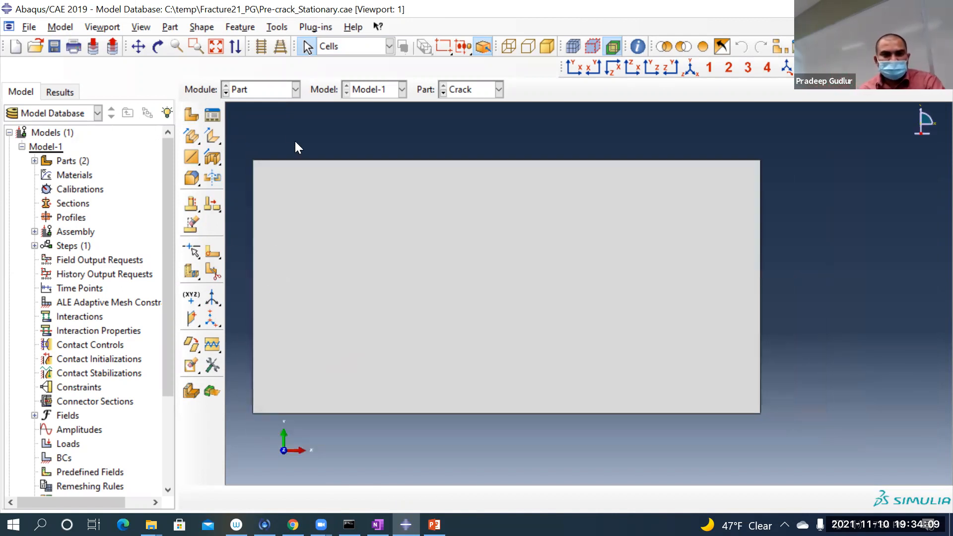
# Step: Switch to the Property module and make dogbone the active part
pyautogui.click(252, 87)
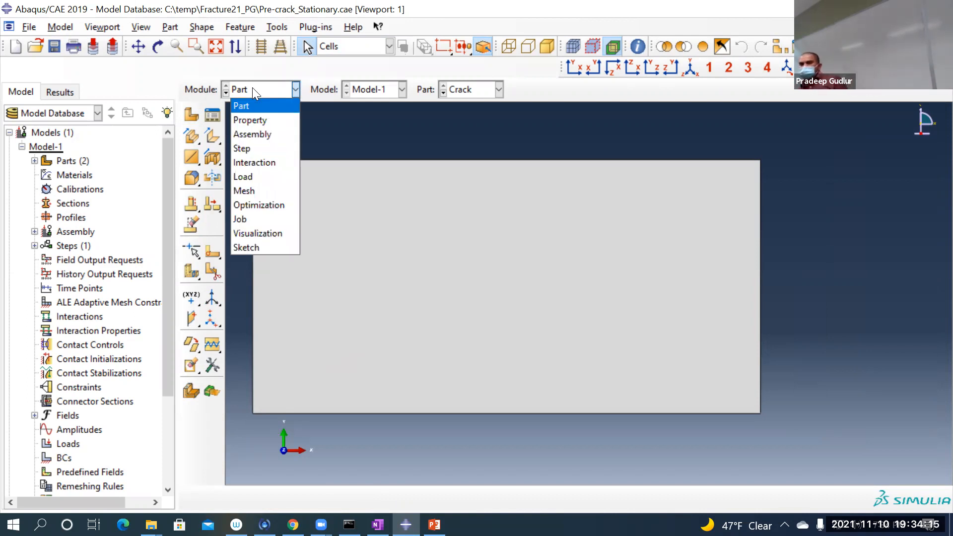
pyautogui.click(256, 121)
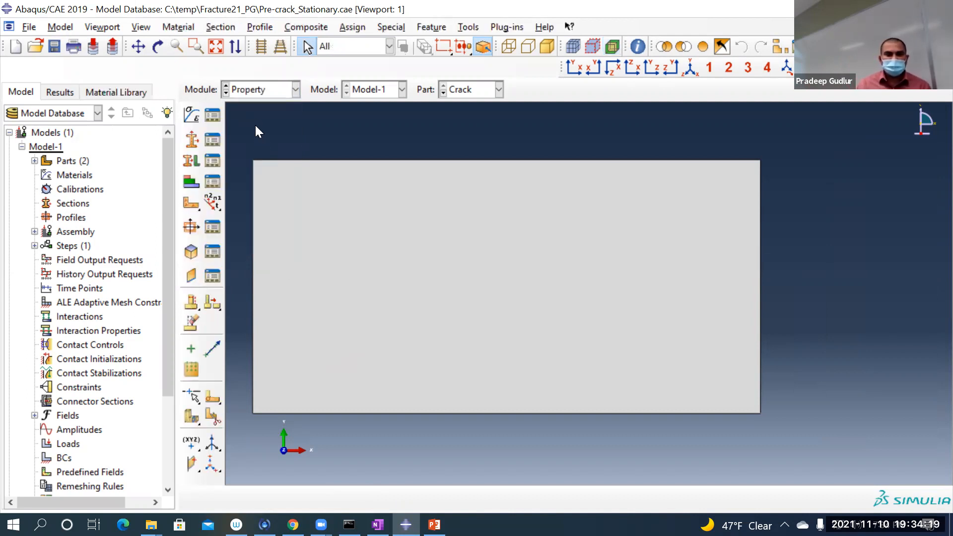
pyautogui.click(466, 89)
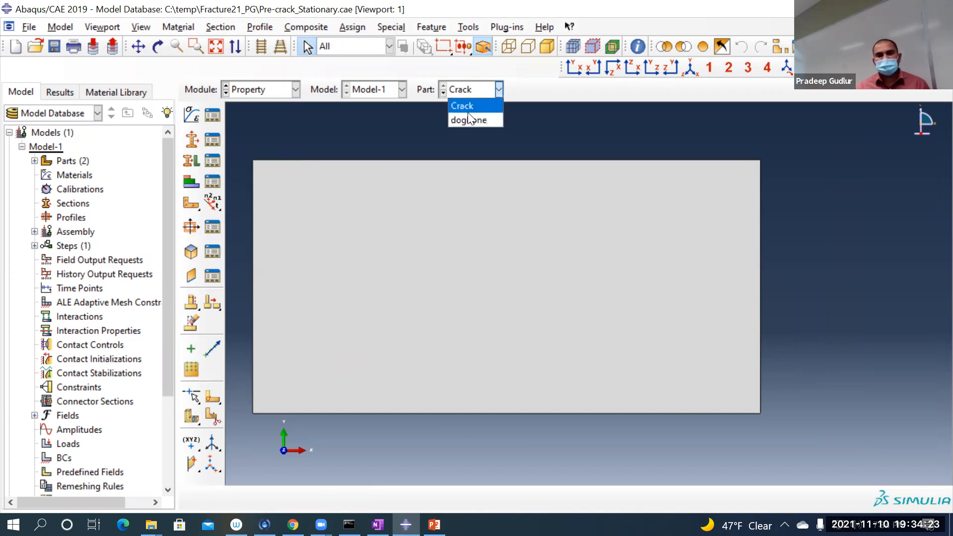
pyautogui.click(467, 121)
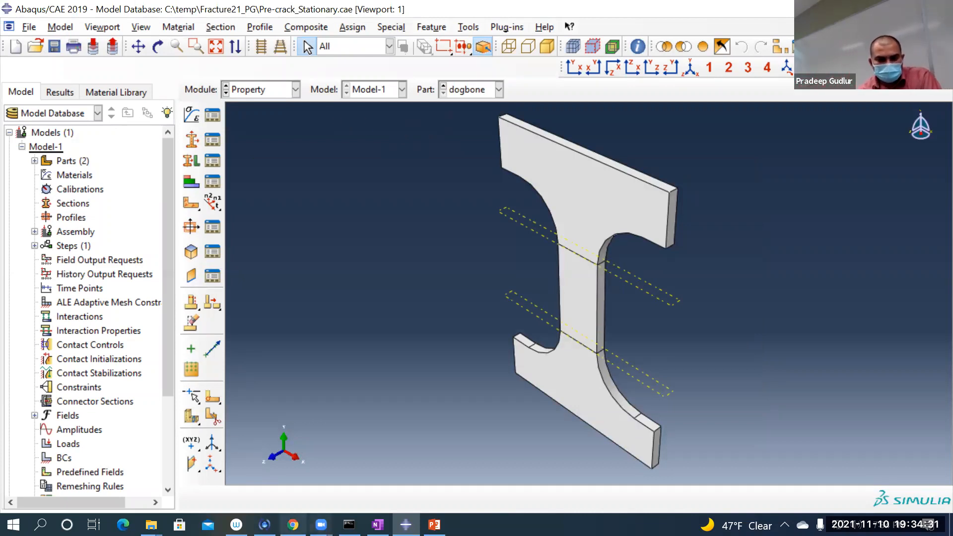
# Step: Switch to Chrome, examine the material and damage property tables in the Abaqus_Fracture_Exercise_1 PDF, and return to Abaqus/CAE
pyautogui.click(293, 524)
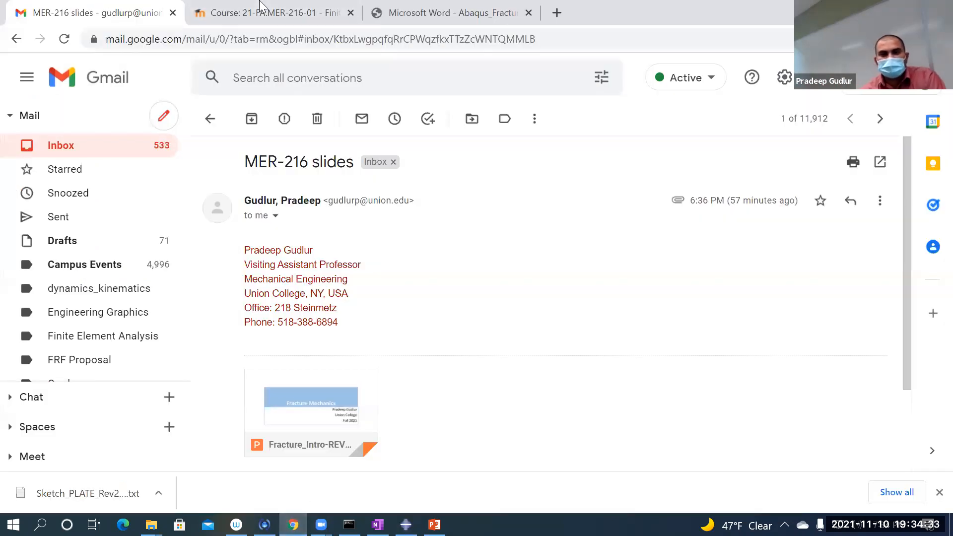
pyautogui.click(368, 5)
pyautogui.scroll(-1, 366, 193)
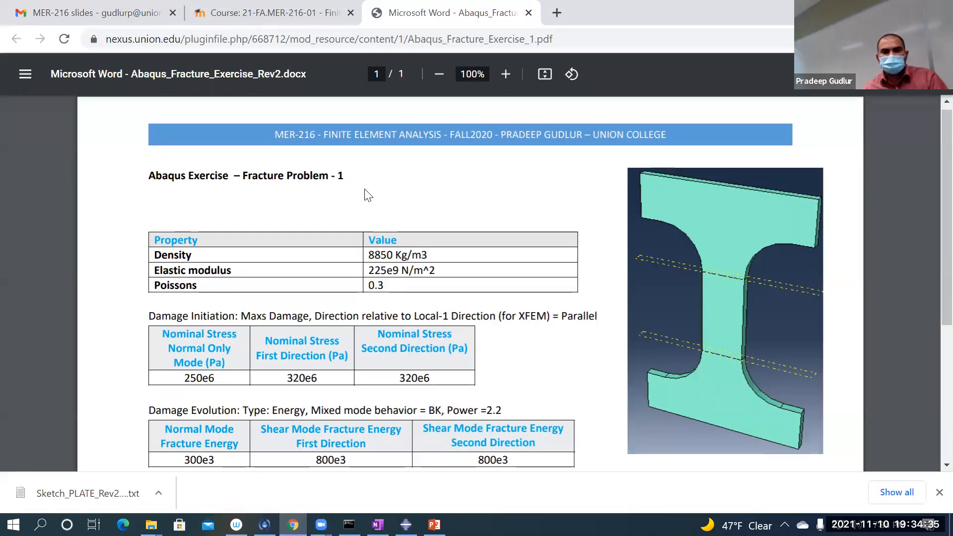
pyautogui.click(224, 10)
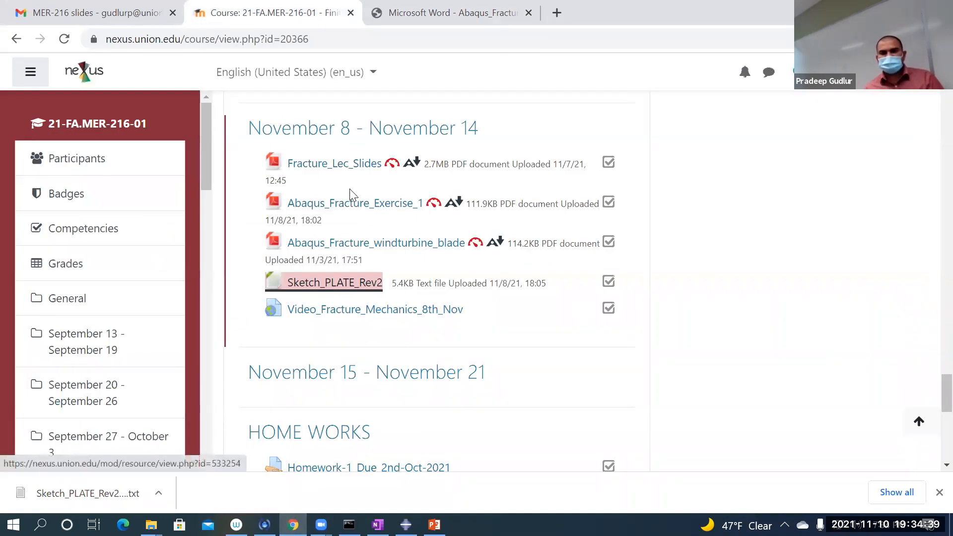
pyautogui.hotkey('ctrl', 'Tab')
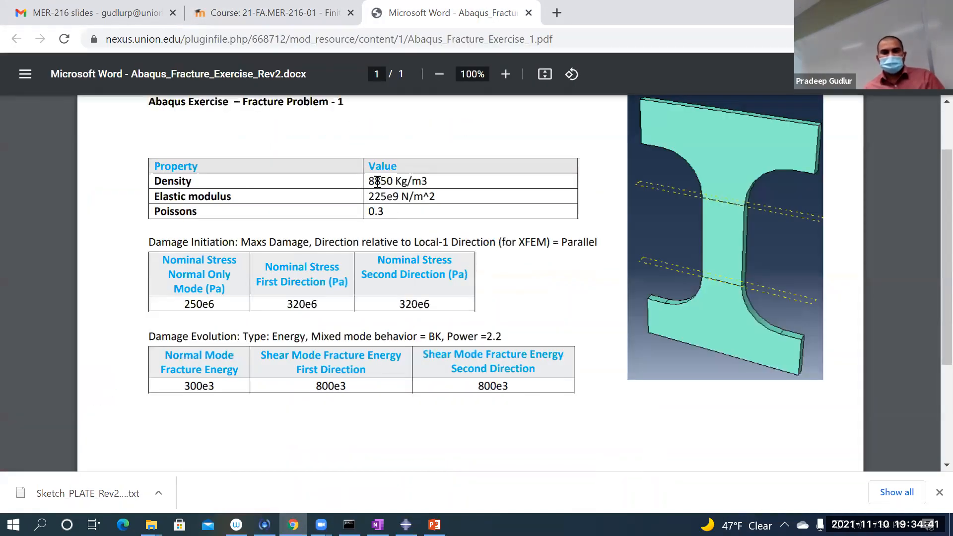
pyautogui.keyDown('ctrl'); pyautogui.scroll(2, 337, 296); pyautogui.keyUp('ctrl')
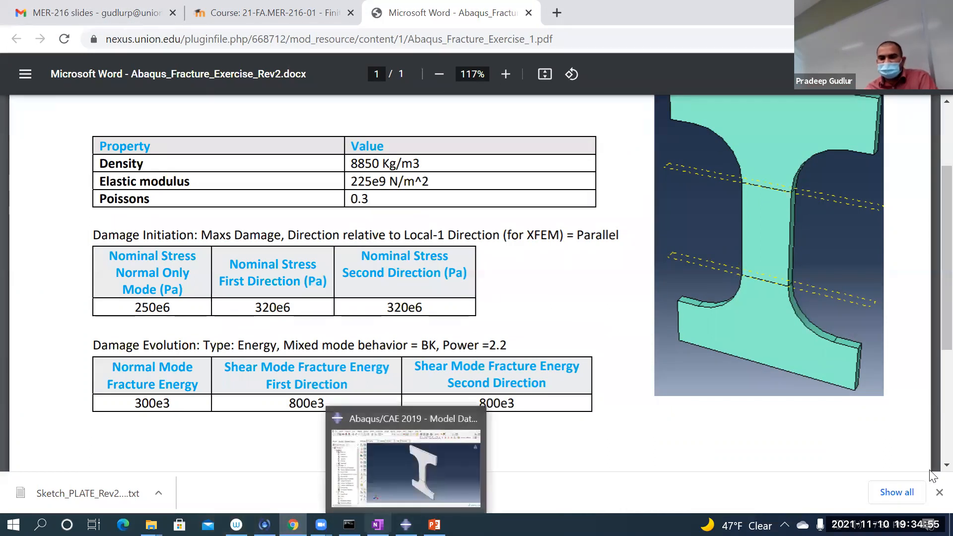
pyautogui.click(939, 492)
pyautogui.click(406, 524)
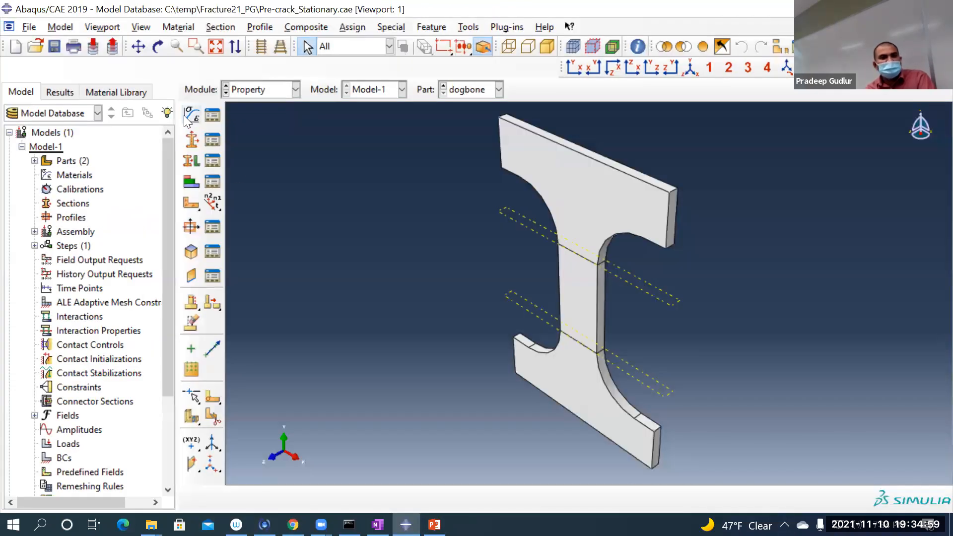
# Step: Create a new material and give it a uniform mass density of 8850
pyautogui.click(188, 117)
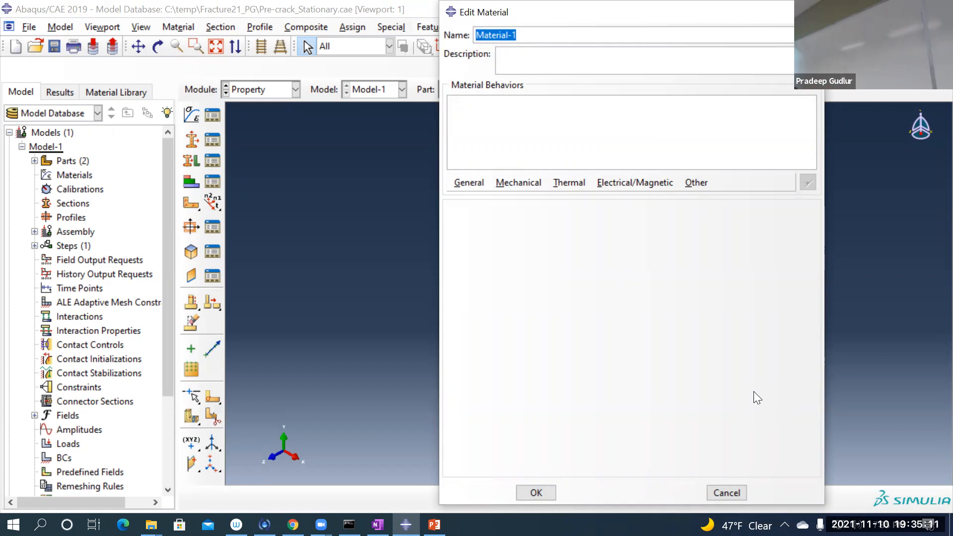
pyautogui.click(463, 180)
pyautogui.click(463, 200)
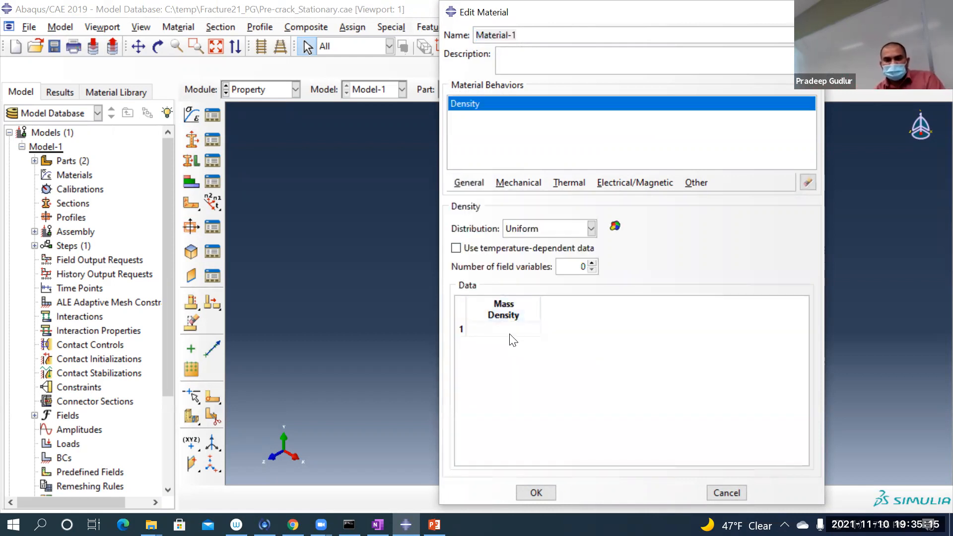
pyautogui.click(529, 329)
pyautogui.write('8850')
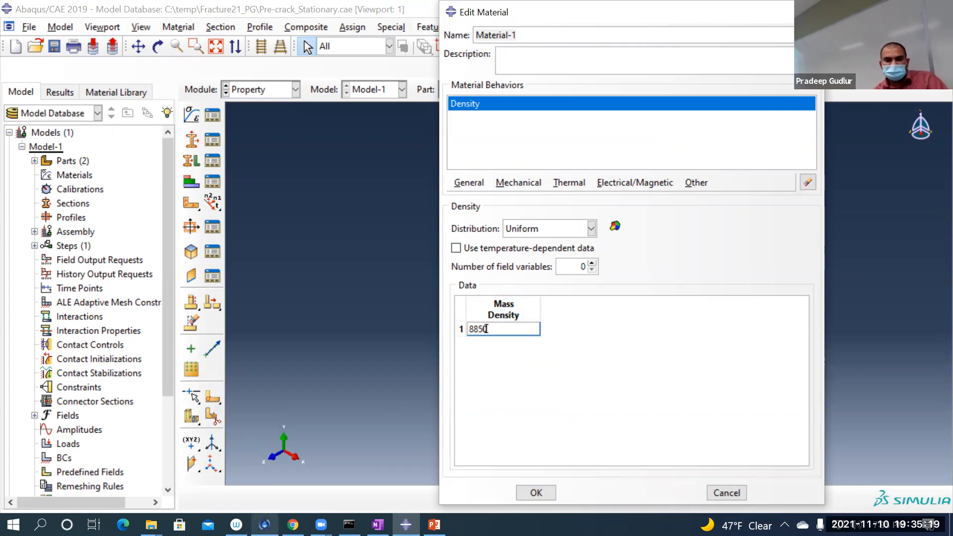
# Step: Switch to Chrome, open the Abaqus Consistent Units PDF from the course page, examine the SI column's density unit, and return to Abaqus/CAE
pyautogui.click(292, 524)
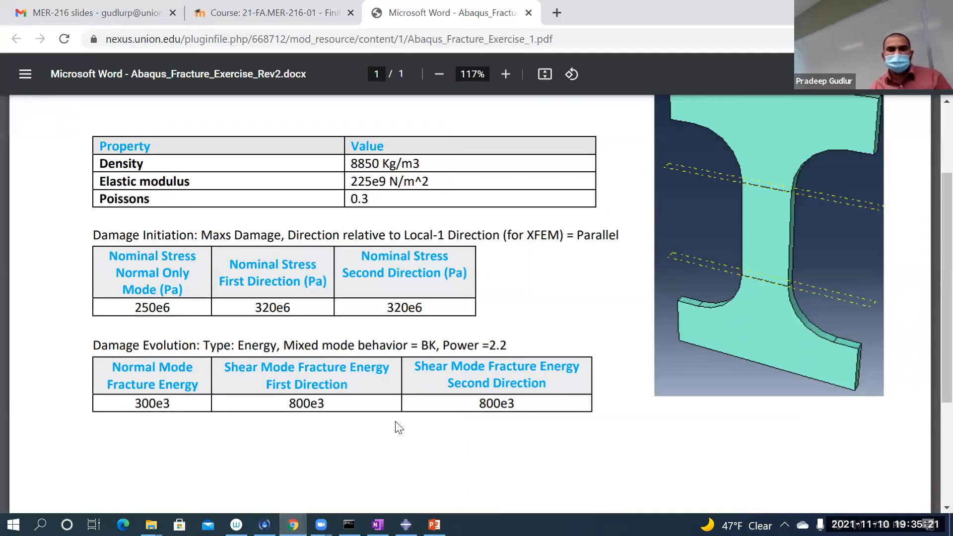
pyautogui.keyDown('ctrl'); pyautogui.scroll(-1, 399, 428); pyautogui.keyUp('ctrl')
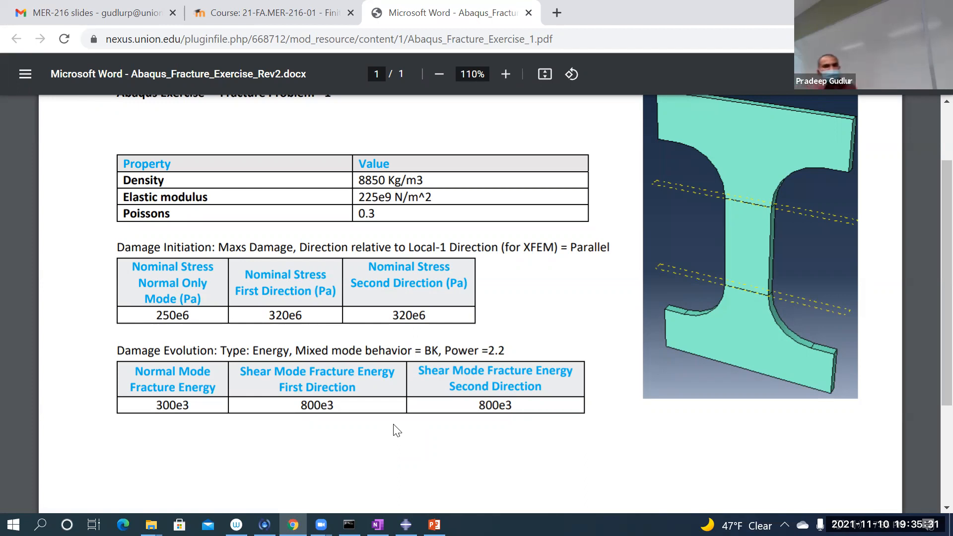
pyautogui.click(271, 12)
pyautogui.scroll(15, 444, 310)
pyautogui.scroll(20, 443, 304)
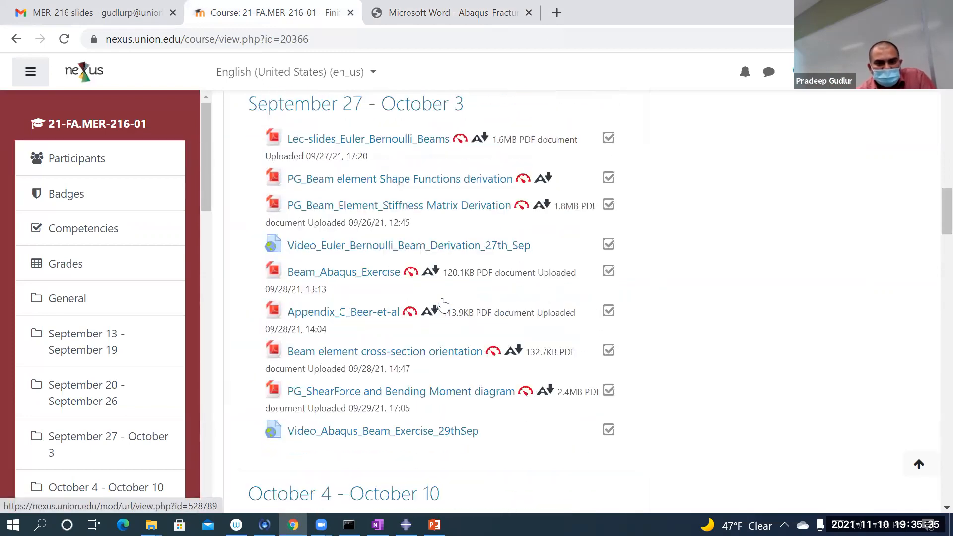
pyautogui.scroll(-6, 443, 303)
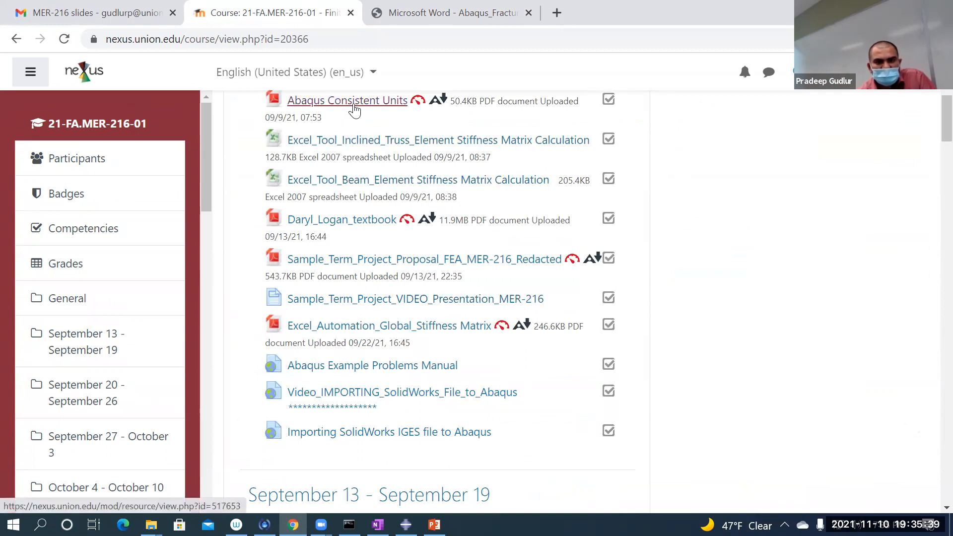
pyautogui.click(347, 102)
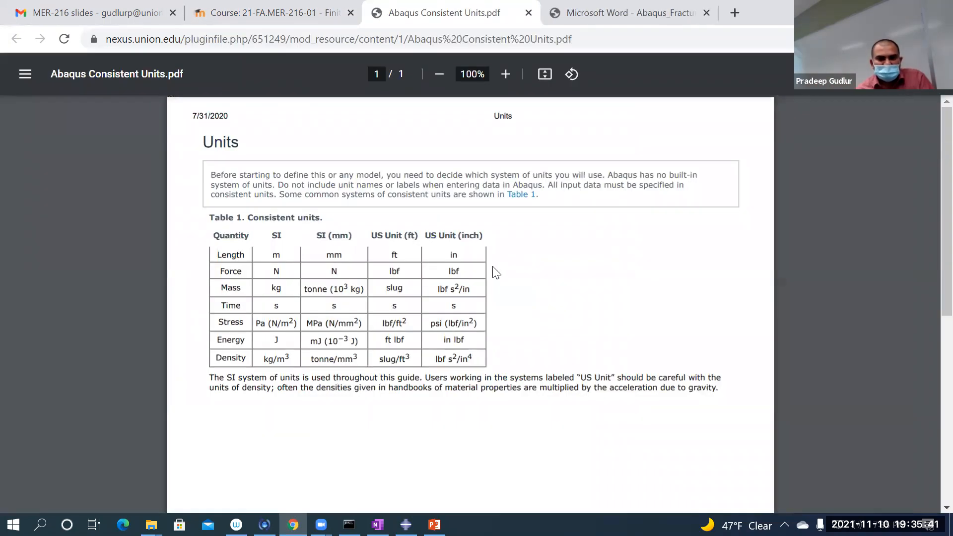
pyautogui.keyDown('ctrl'); pyautogui.scroll(4, 235, 366); pyautogui.keyUp('ctrl')
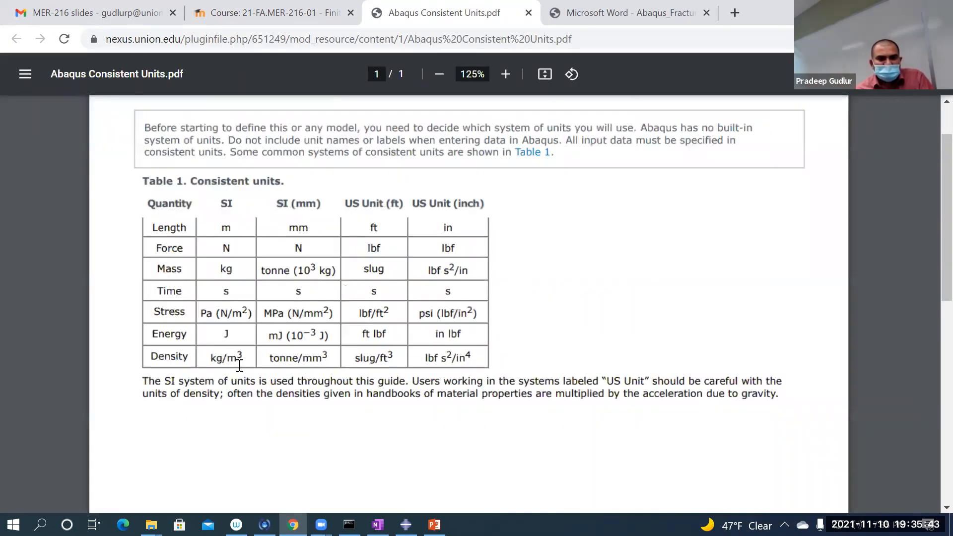
pyautogui.hscroll(-2, 189, 360)
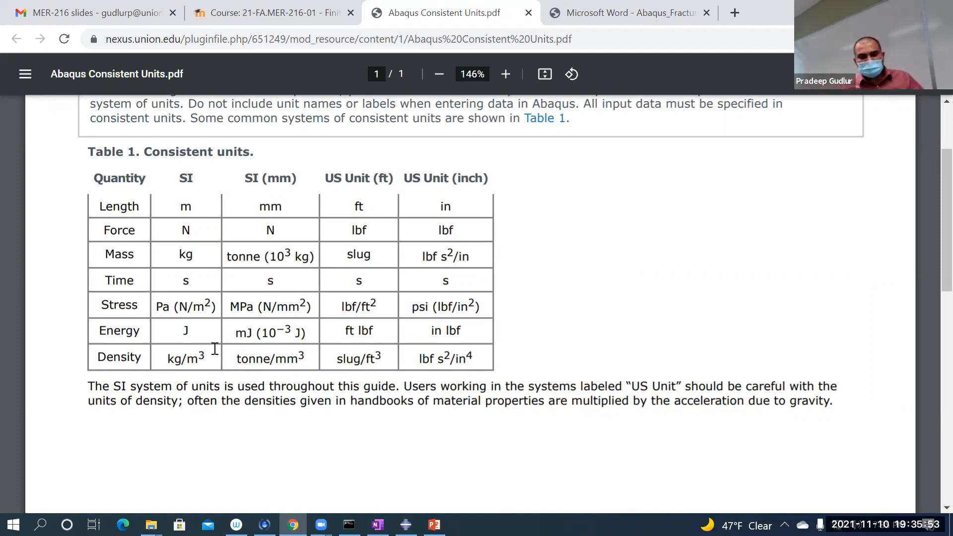
pyautogui.click(435, 524)
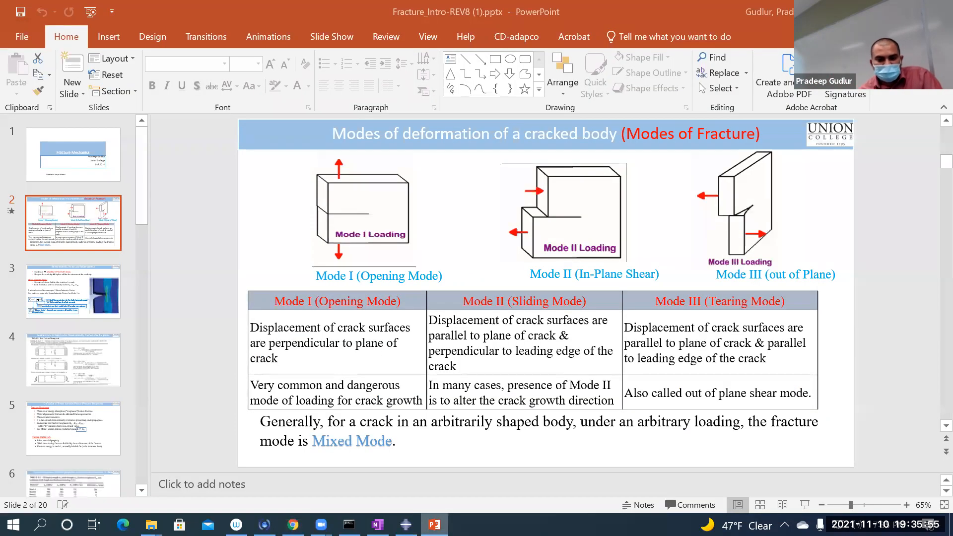
pyautogui.click(434, 525)
pyautogui.click(405, 524)
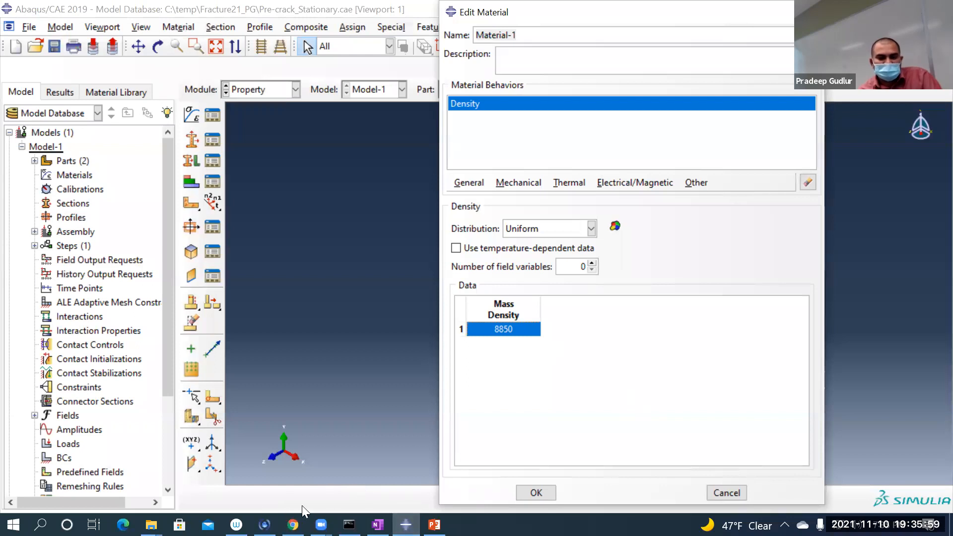
# Step: Switch to Chrome, check the elastic properties in the Abaqus_Fracture_Exercise_1 PDF, and return to Abaqus/CAE
pyautogui.hotkey('alt', 'Tab')
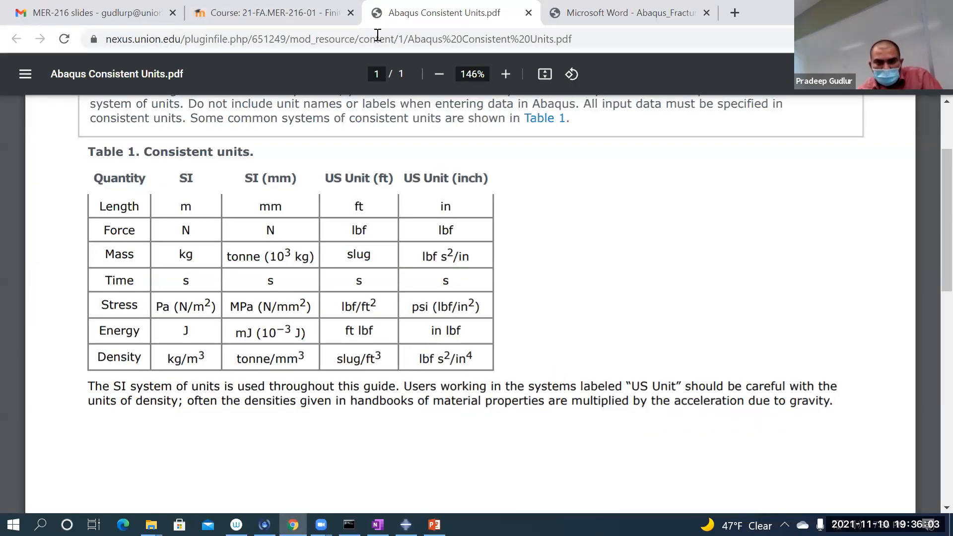
pyautogui.hotkey('ctrl', 'Tab')
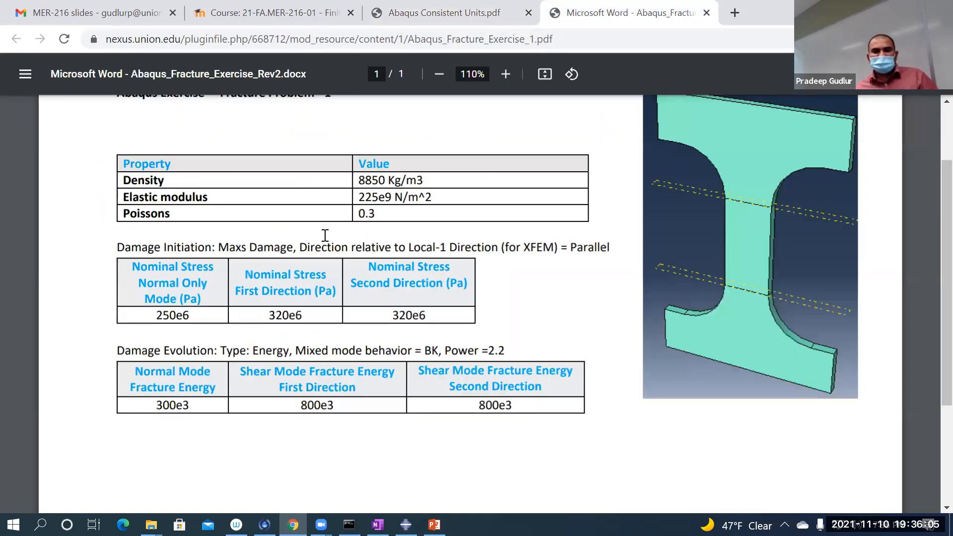
pyautogui.hotkey('alt', 'Tab')
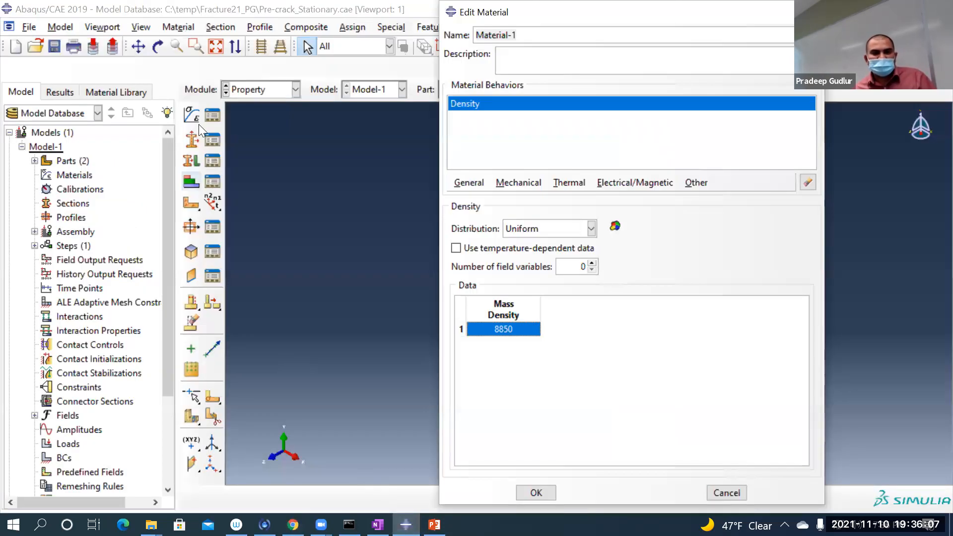
# Step: Add isotropic elastic behavior to the material with Young's modulus 225e9 and Poisson's ratio 0.3
pyautogui.click(520, 186)
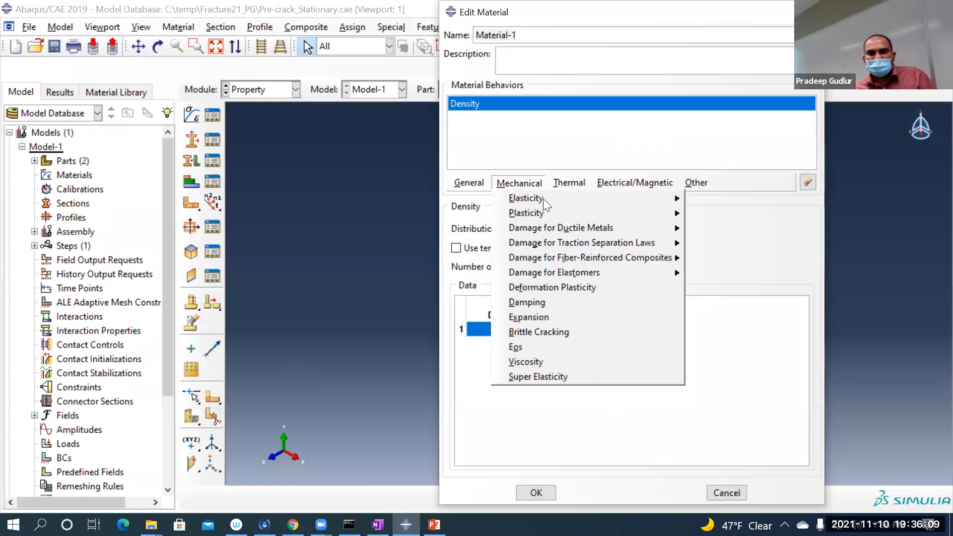
pyautogui.moveTo(556, 200)
pyautogui.click(714, 198)
pyautogui.click(506, 384)
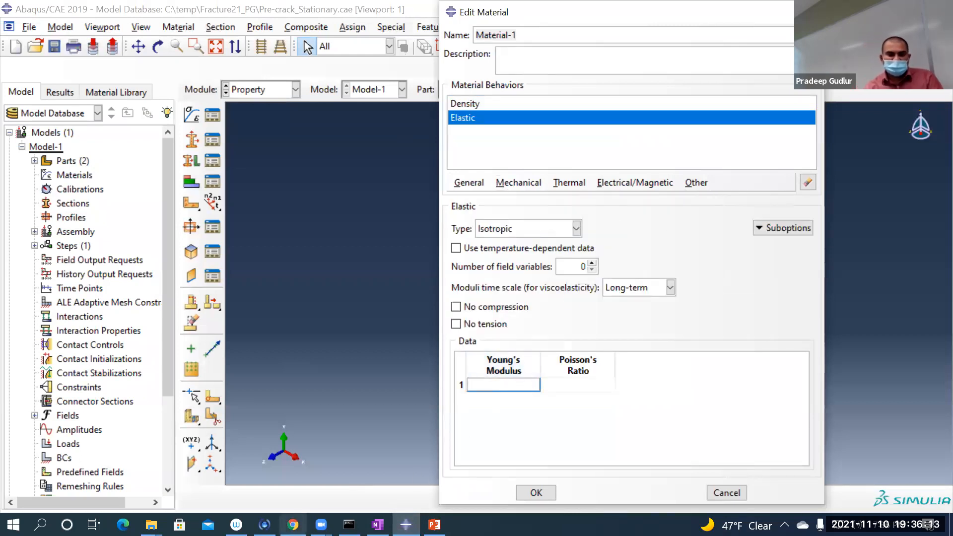
pyautogui.click(293, 524)
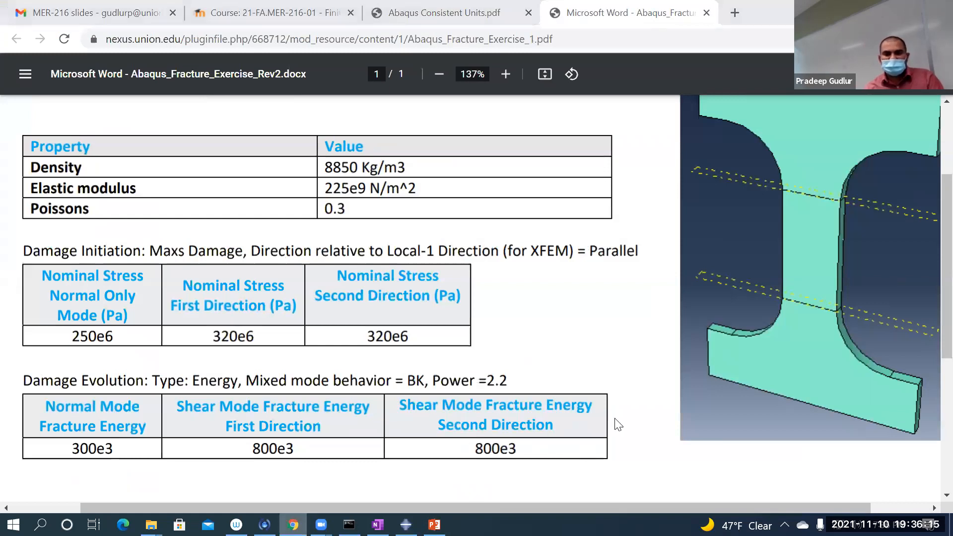
pyautogui.hotkey('alt', 'Tab')
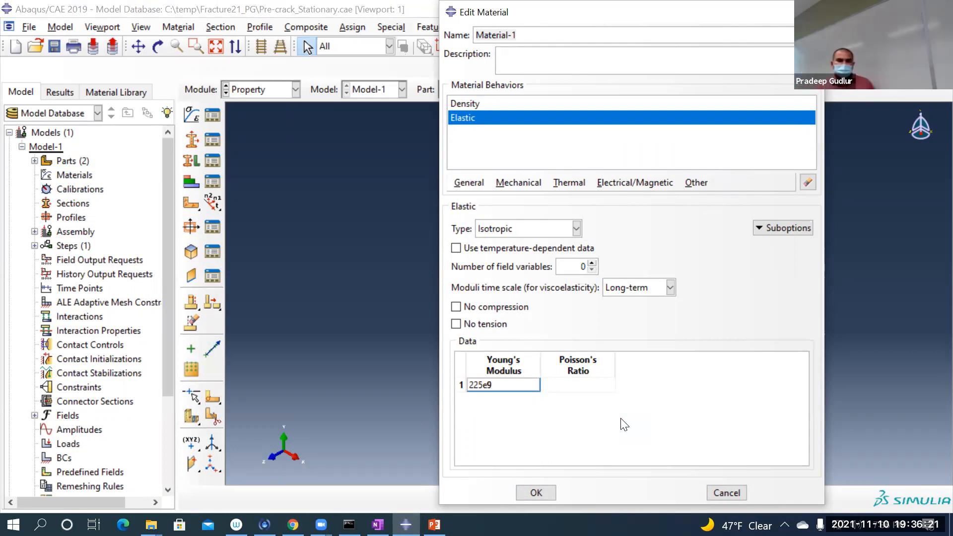
pyautogui.press('Return')
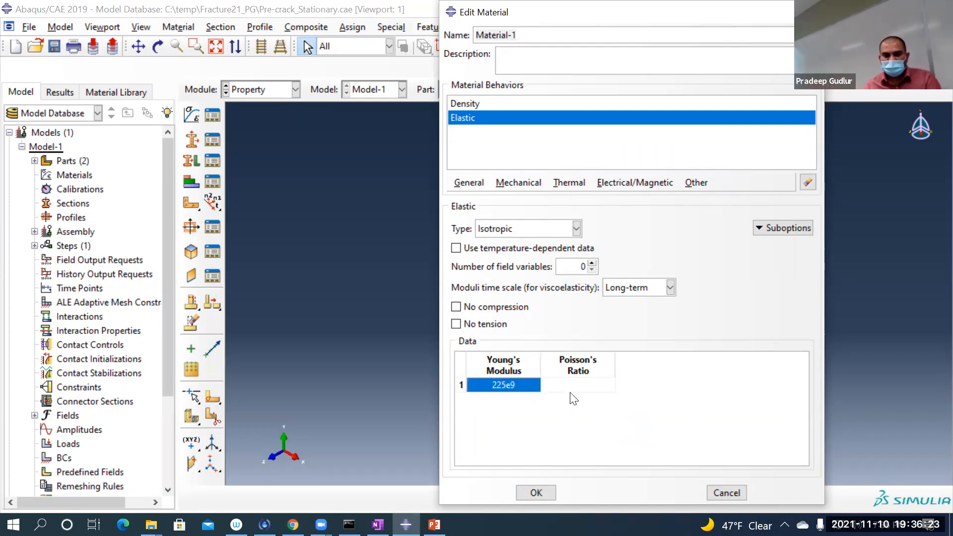
pyautogui.click(554, 383)
pyautogui.write('0.3')
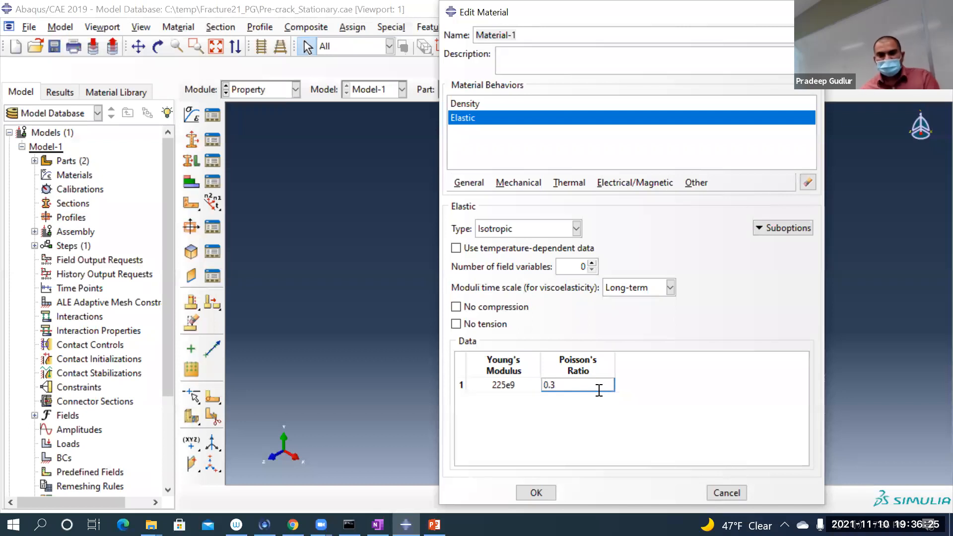
pyautogui.press('Return')
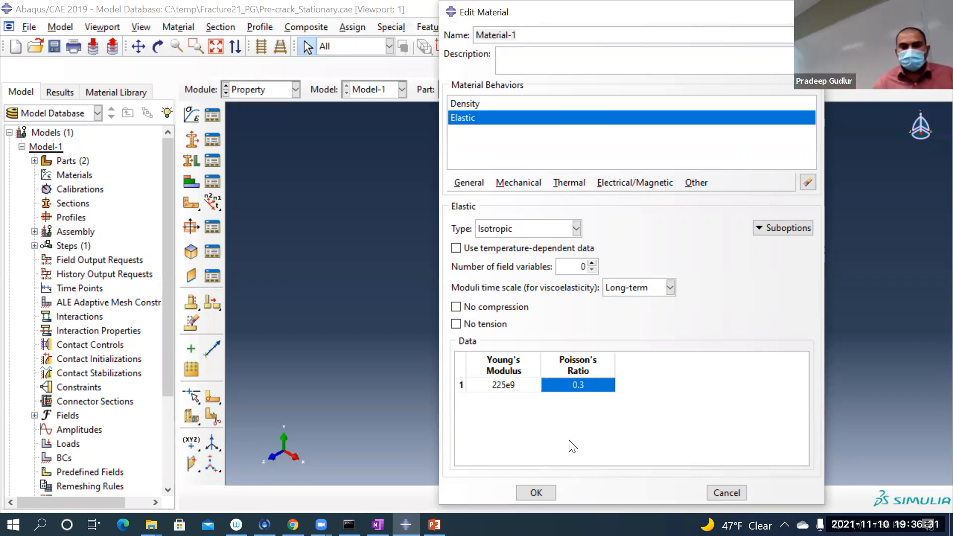
# Step: Check the damage initiation criterion in the exercise PDF in Chrome, then add Maxs Damage for traction separation laws to the material in Abaqus/CAE
pyautogui.click(293, 524)
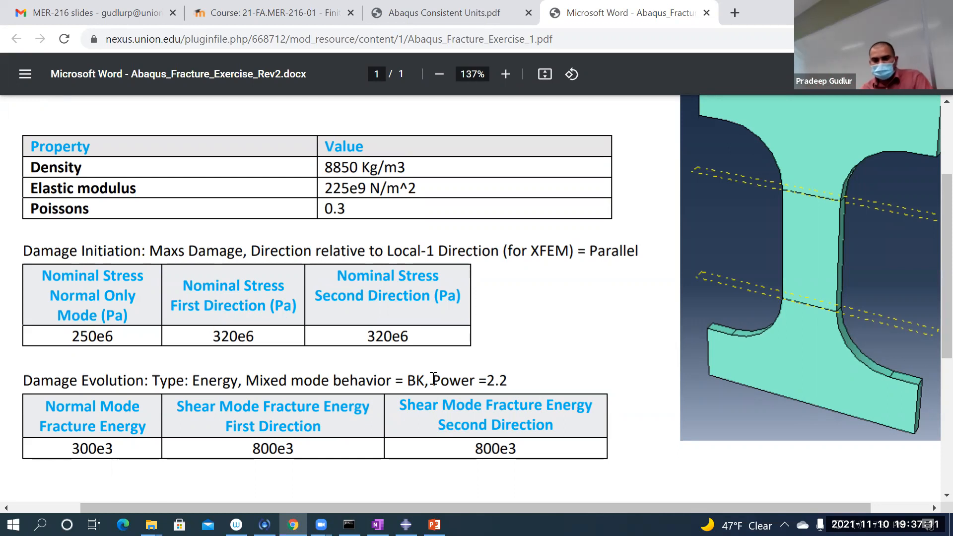
pyautogui.click(406, 524)
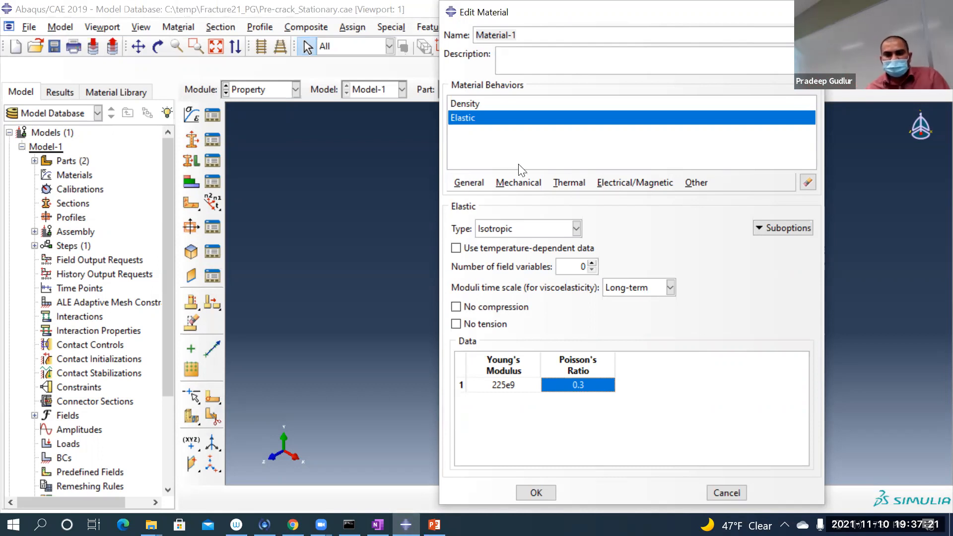
pyautogui.click(520, 183)
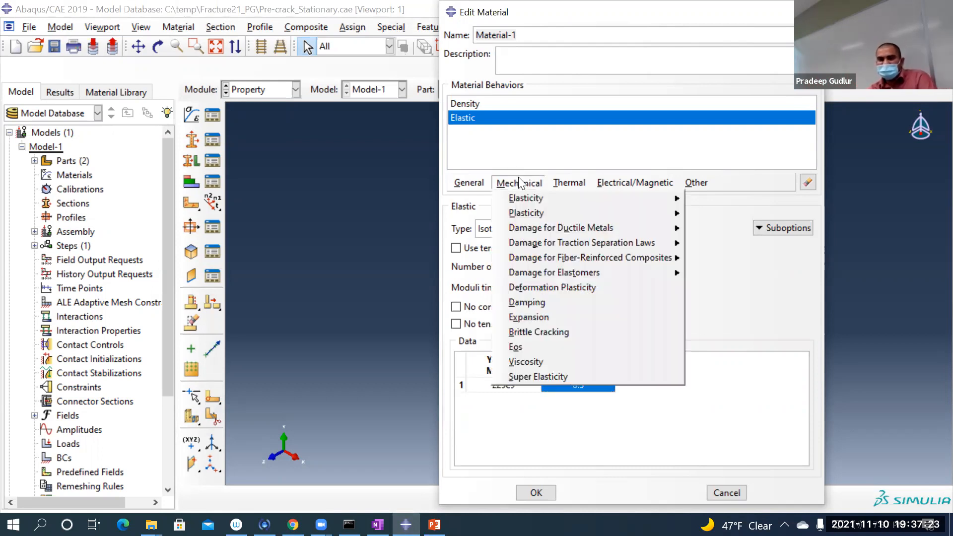
pyautogui.moveTo(572, 248)
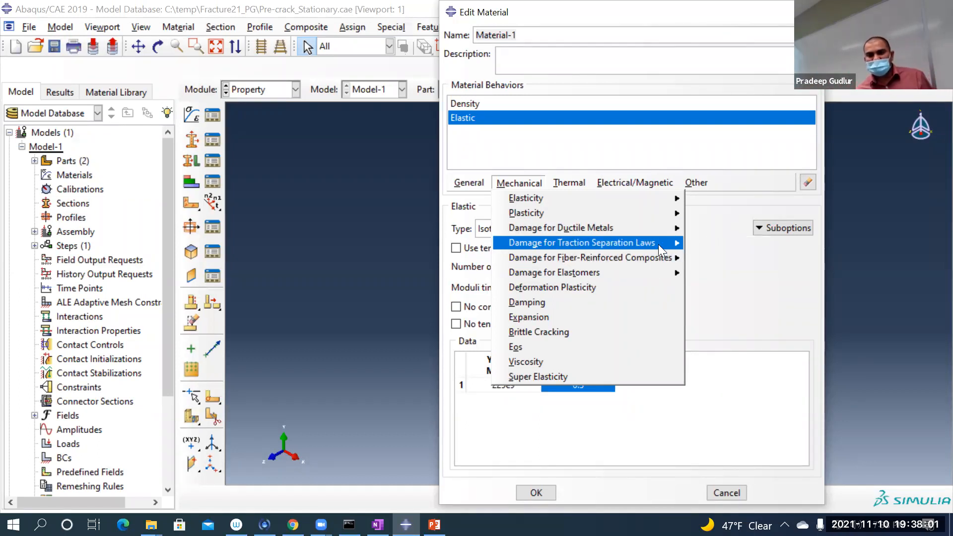
pyautogui.moveTo(658, 243)
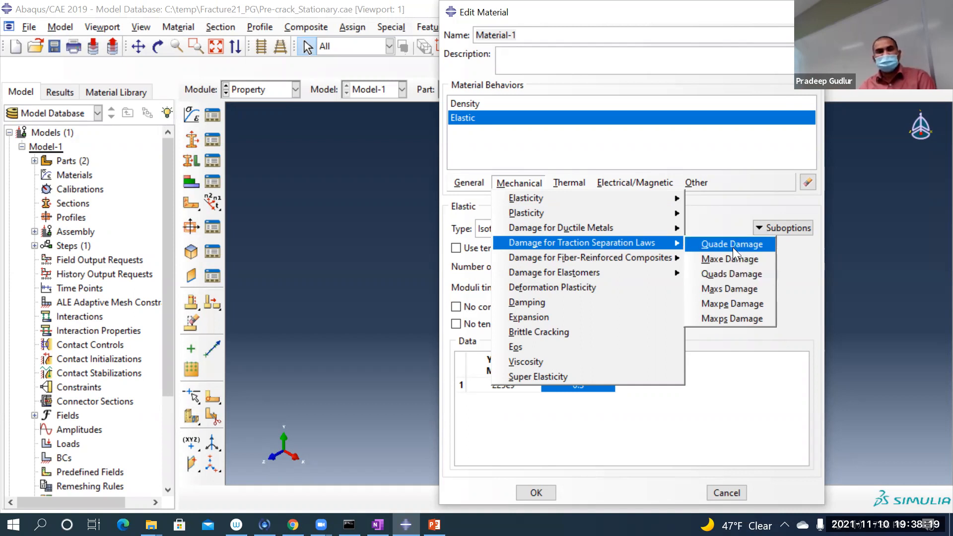
pyautogui.click(727, 289)
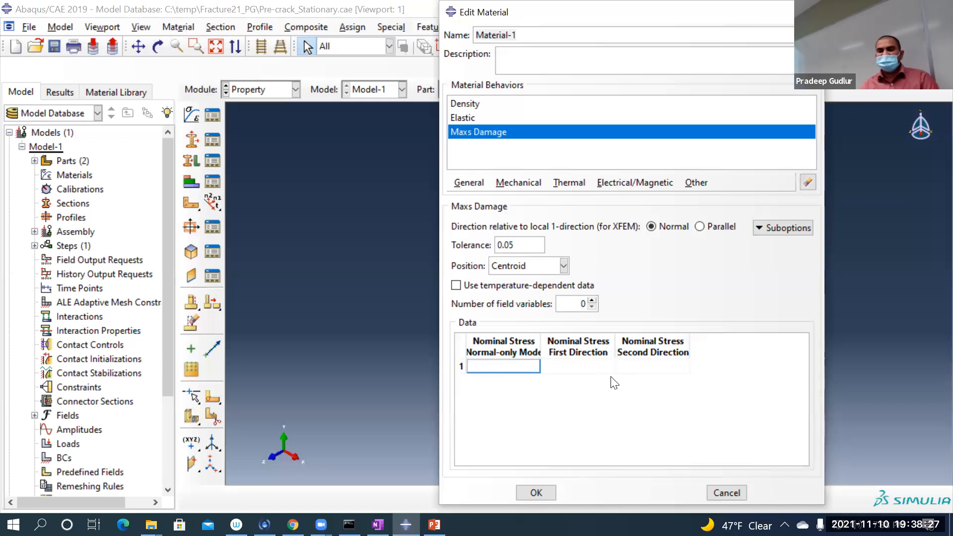
pyautogui.click(591, 404)
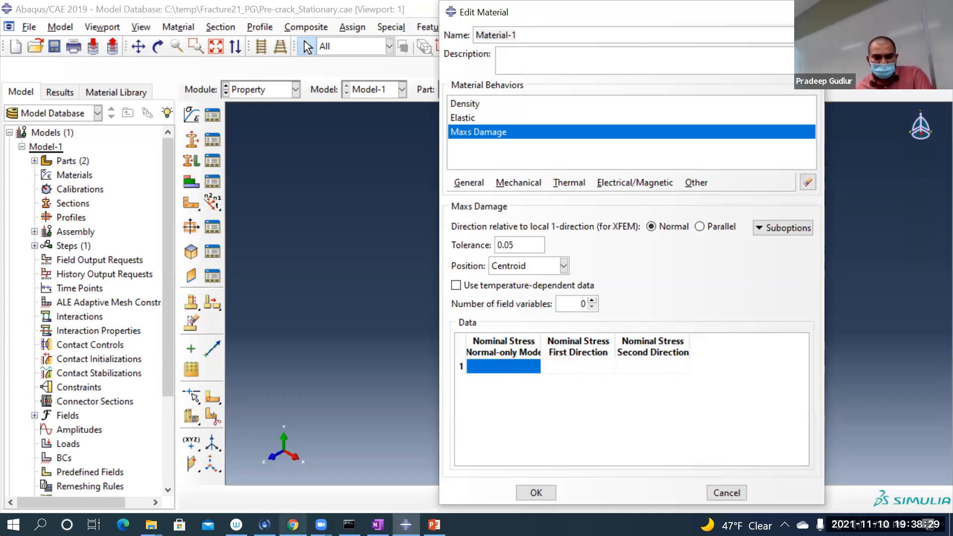
# Step: Switch to Chrome, check the damage initiation stresses in the exercise PDF, and return to Abaqus/CAE
pyautogui.click(292, 524)
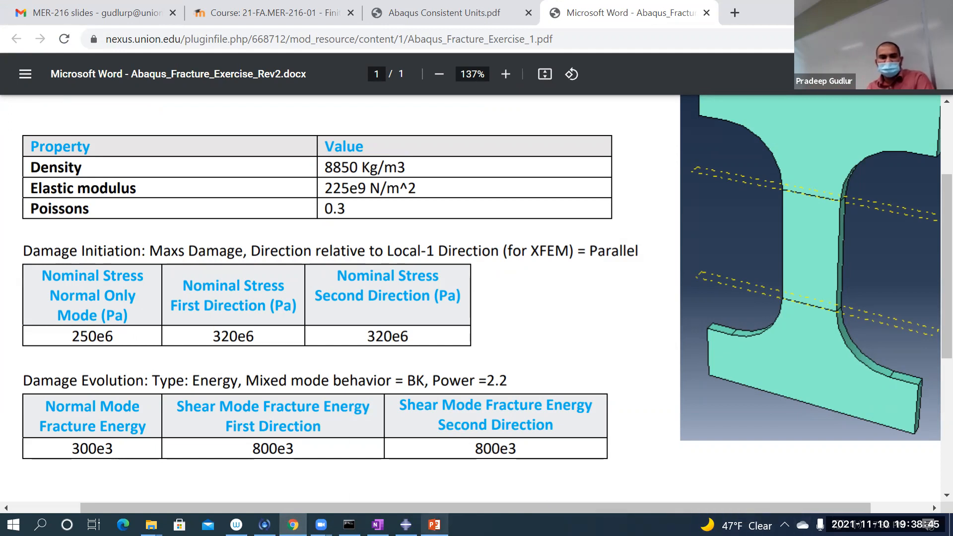
pyautogui.moveTo(434, 525)
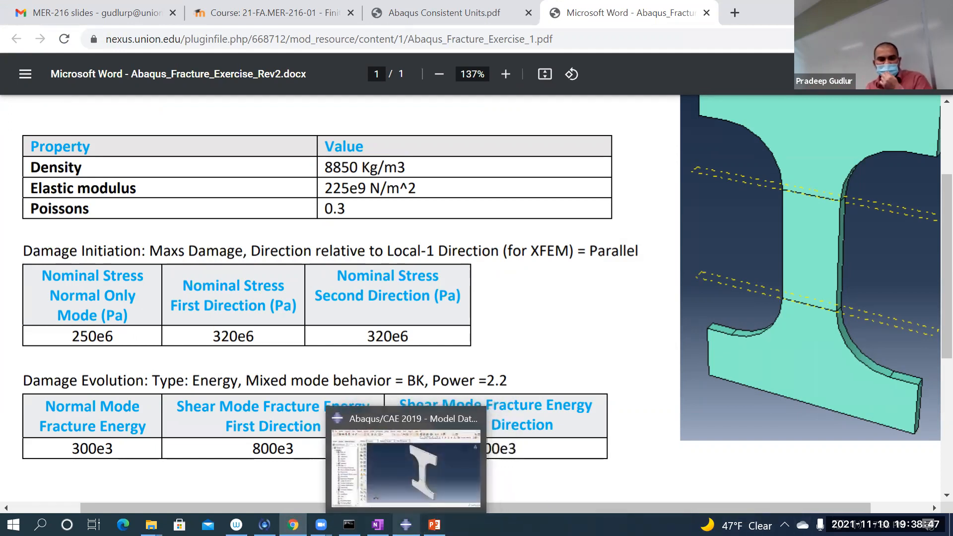
pyautogui.moveTo(406, 525); pyautogui.dragTo(435, 525)
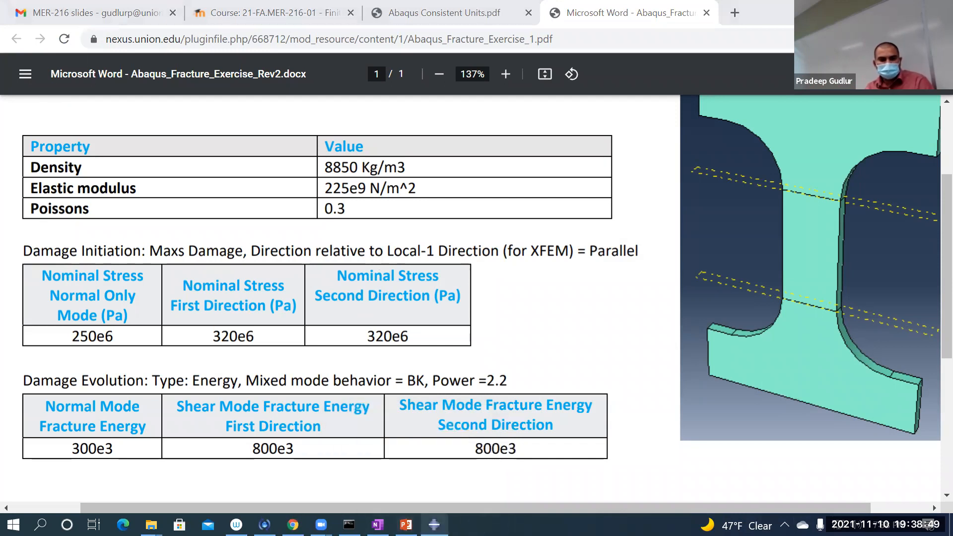
pyautogui.click(434, 525)
# Step: Set the Maxs Damage nominal stresses to 250e6 for normal-only mode and 320e6 for both the first and second directions
pyautogui.click(533, 365)
pyautogui.click(532, 366)
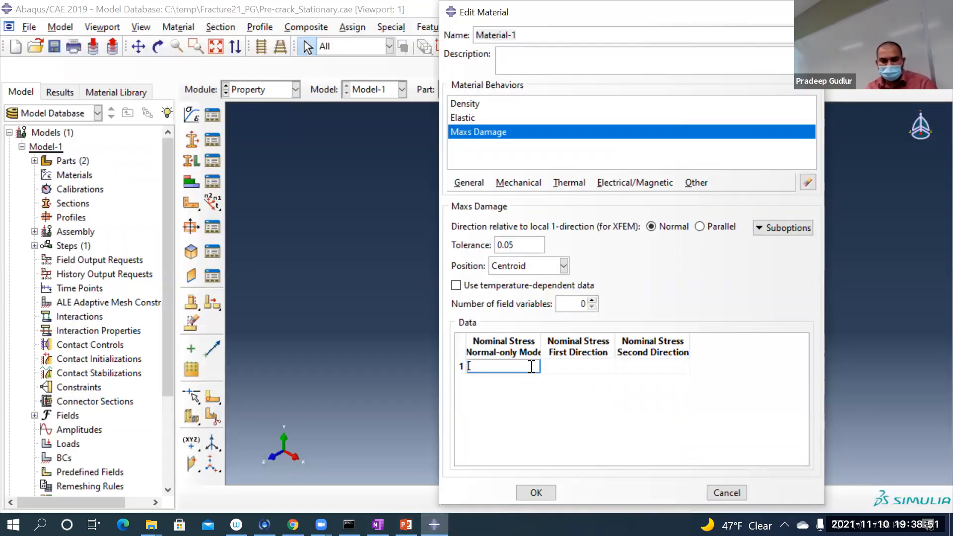
pyautogui.write('250e6')
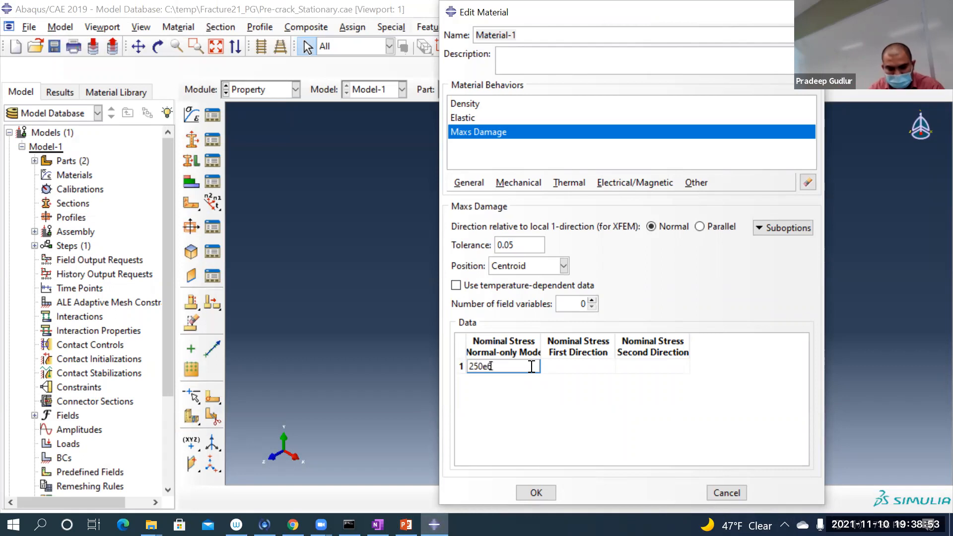
pyautogui.press('Tab')
pyautogui.write('320e6')
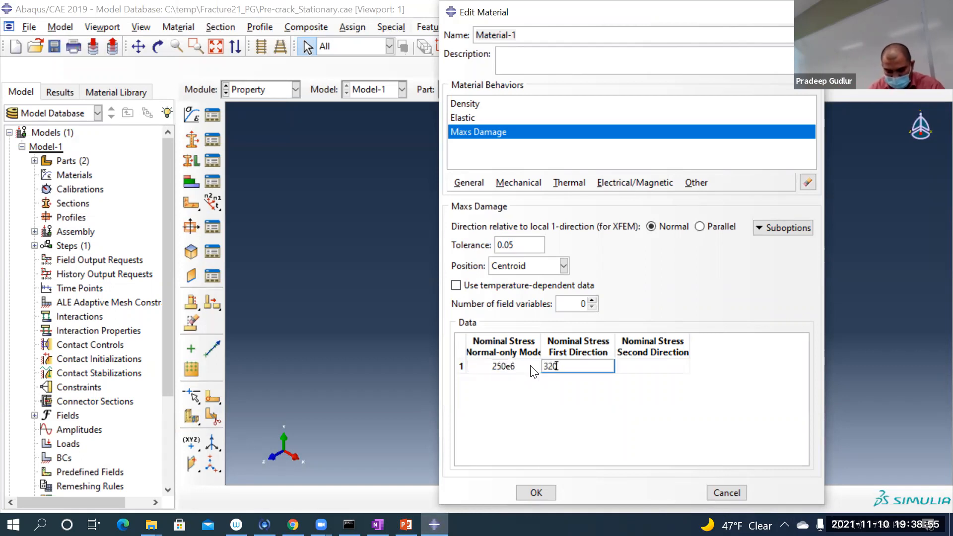
pyautogui.press('Tab')
pyautogui.write('320e6')
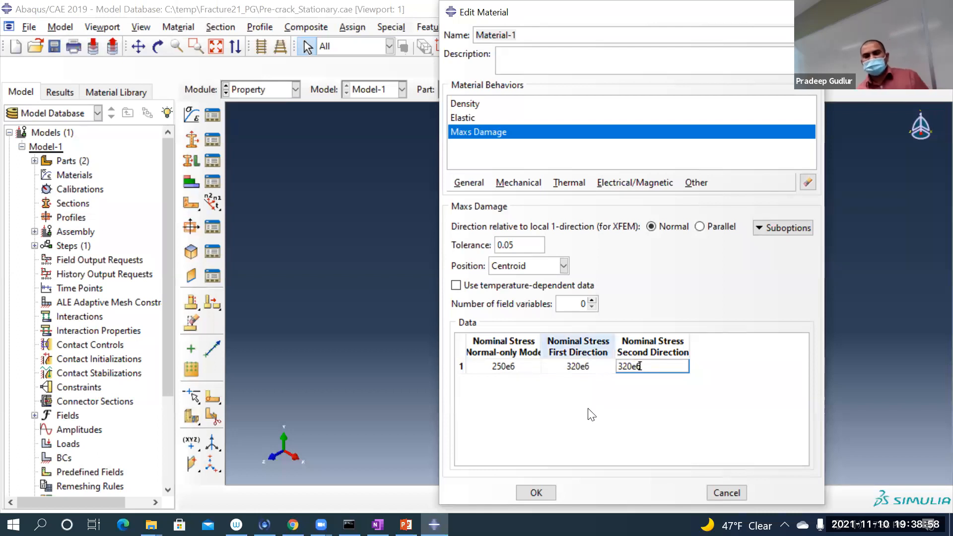
pyautogui.press('Return')
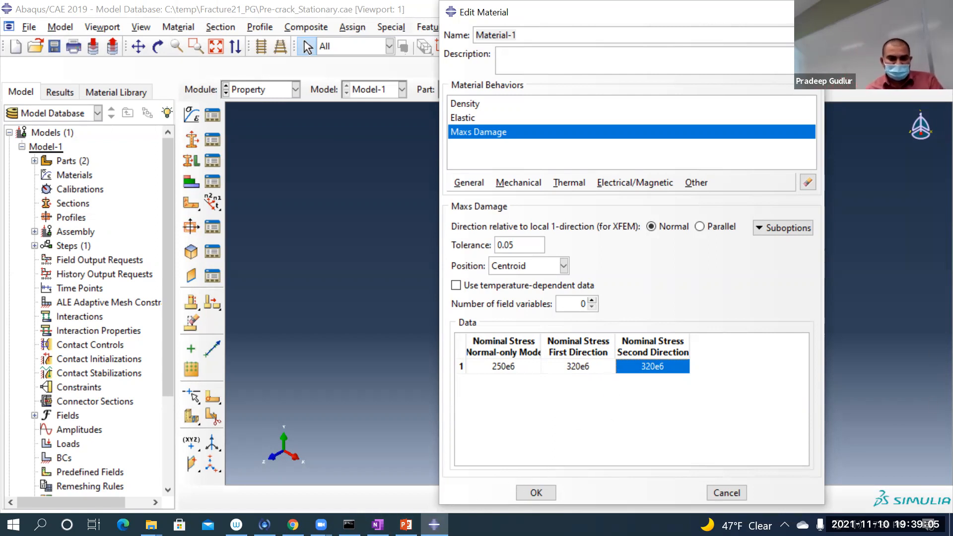
# Step: Check the XFEM direction in the exercise PDF in Chrome, then set the direction relative to local 1-direction to Parallel in Abaqus/CAE
pyautogui.click(293, 524)
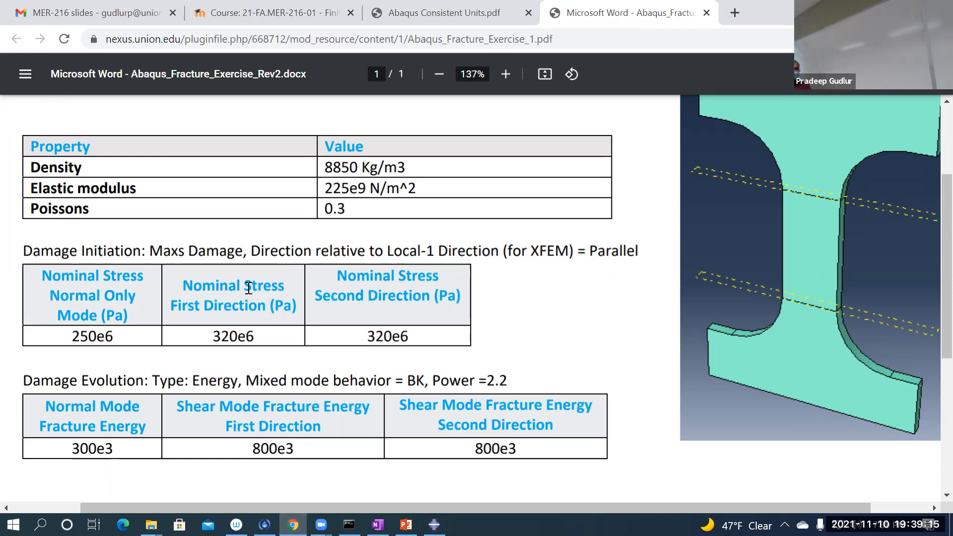
pyautogui.moveTo(271, 251); pyautogui.dragTo(367, 256)
pyautogui.click(635, 250)
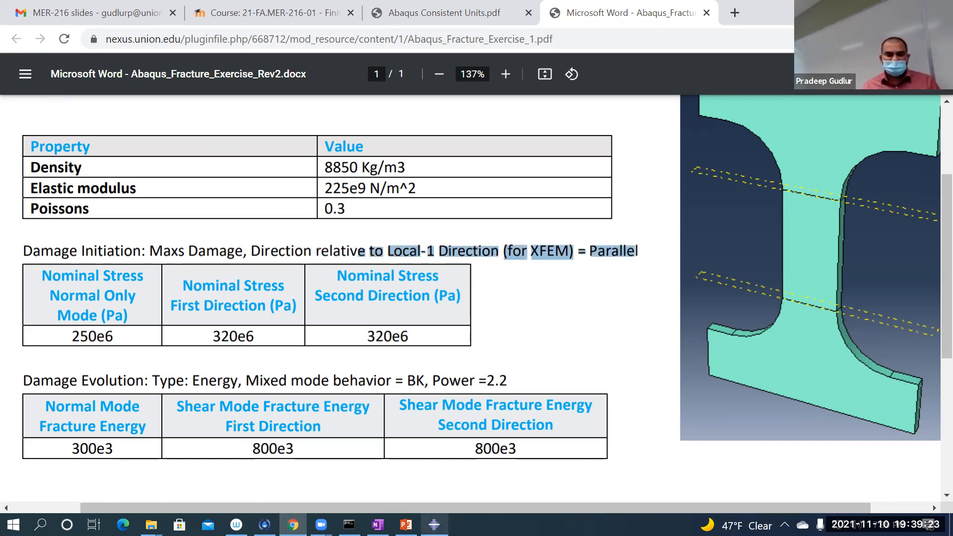
pyautogui.hotkey('alt', 'Tab')
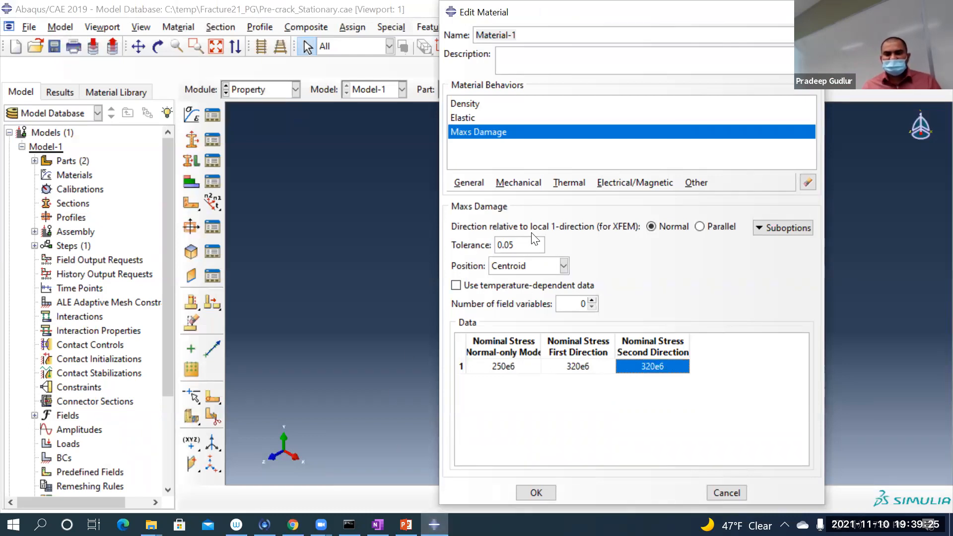
pyautogui.click(701, 227)
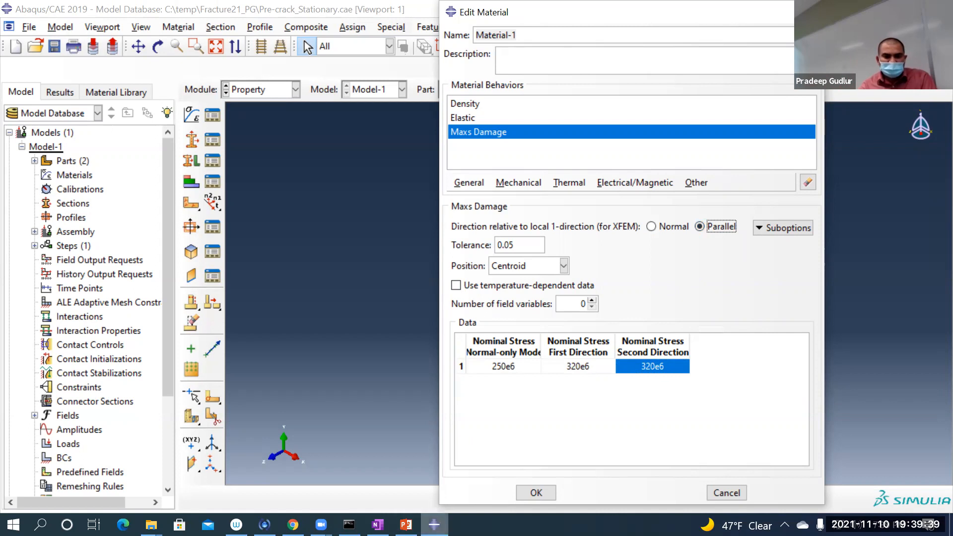
# Step: Recheck the damage initiation settings in the exercise PDF, then set the Maxs Damage position to Combined in Abaqus/CAE
pyautogui.click(434, 525)
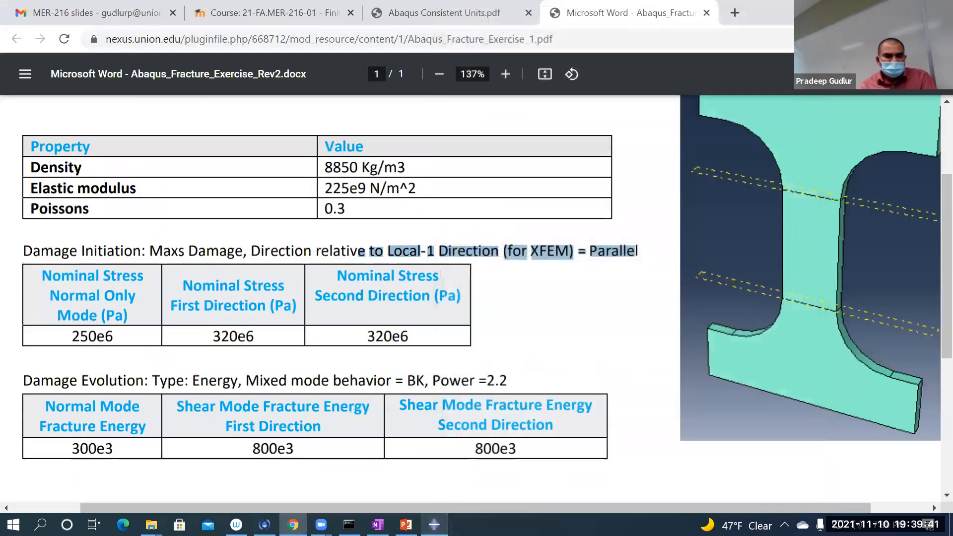
pyautogui.hotkey('alt', 'Tab')
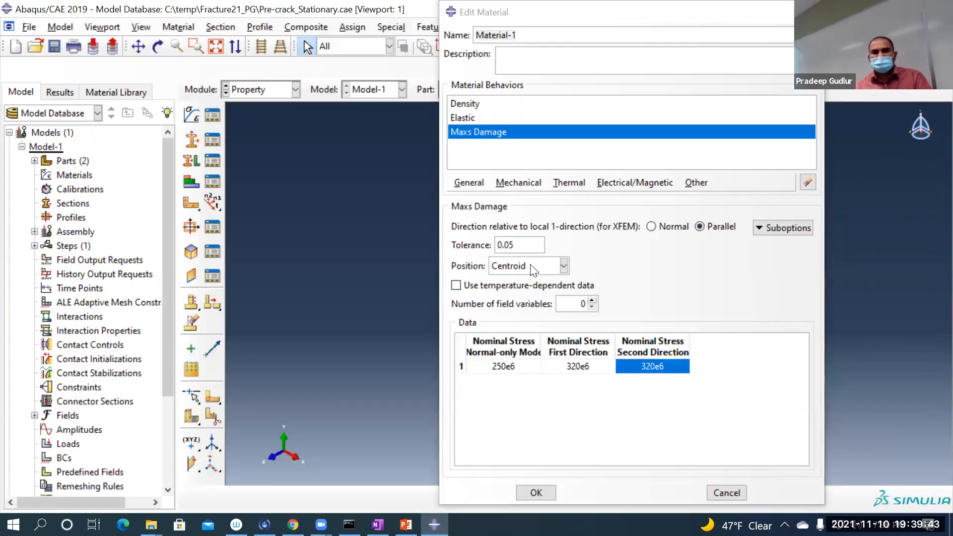
pyautogui.click(530, 266)
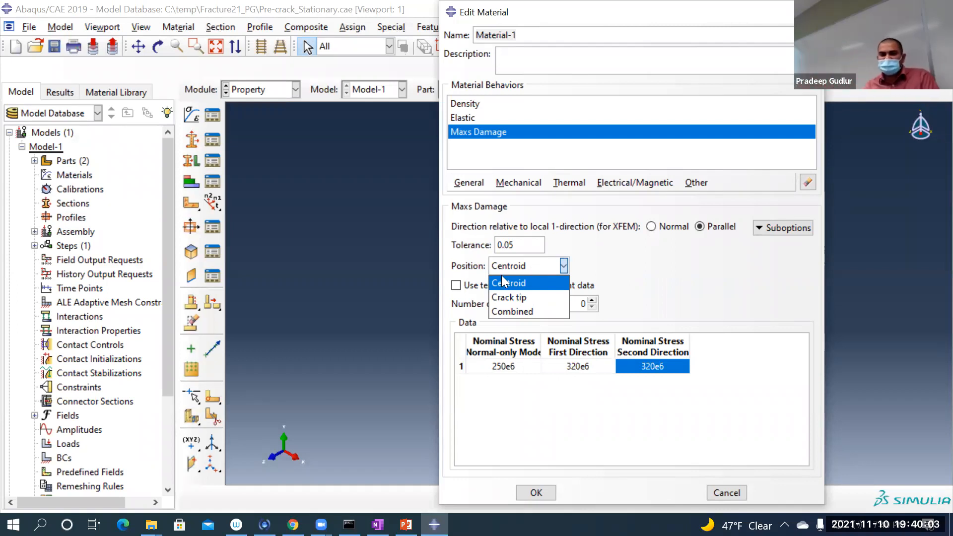
pyautogui.click(509, 310)
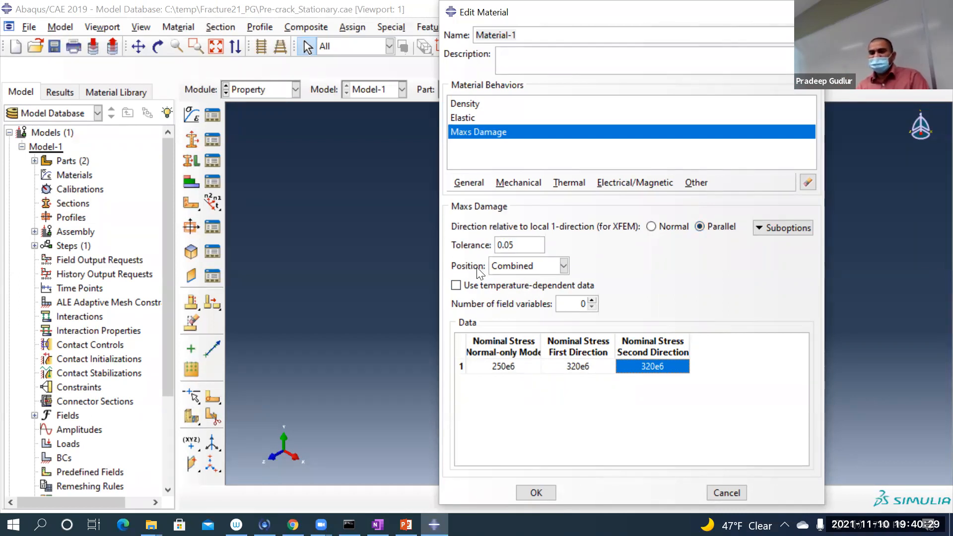
pyautogui.click(536, 266)
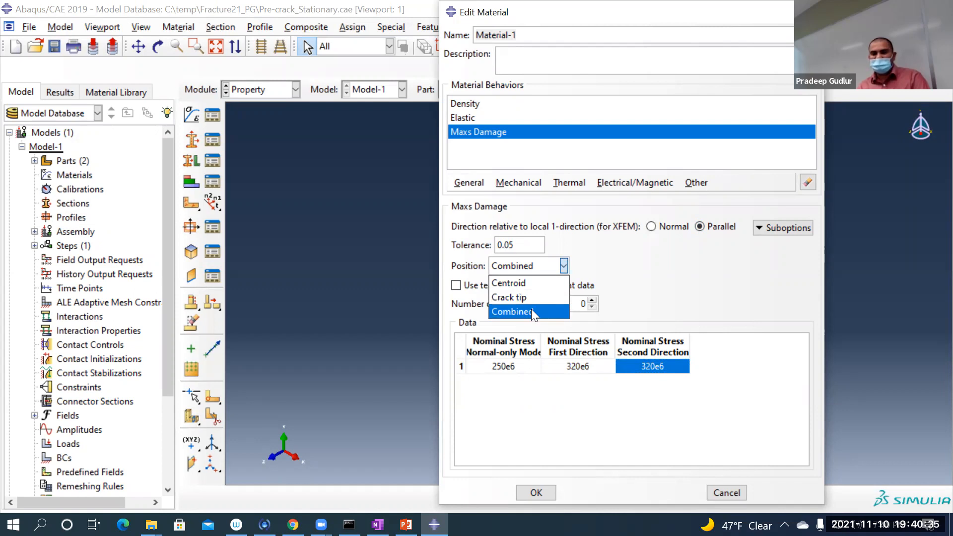
pyautogui.click(531, 311)
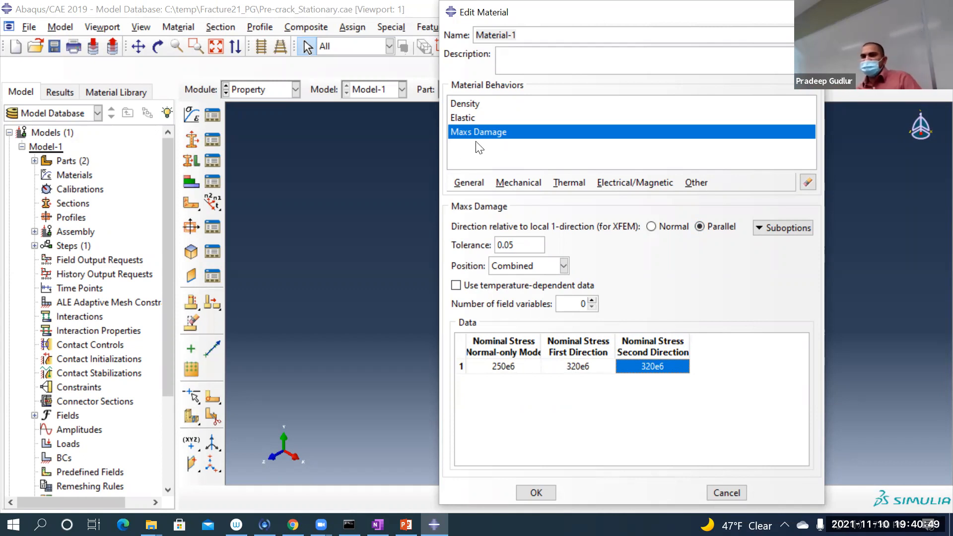
# Step: Consult the exercise PDF in Chrome, return to Abaqus/CAE, and open the Damage Evolution suboption for Maxs Damage
pyautogui.click(406, 525)
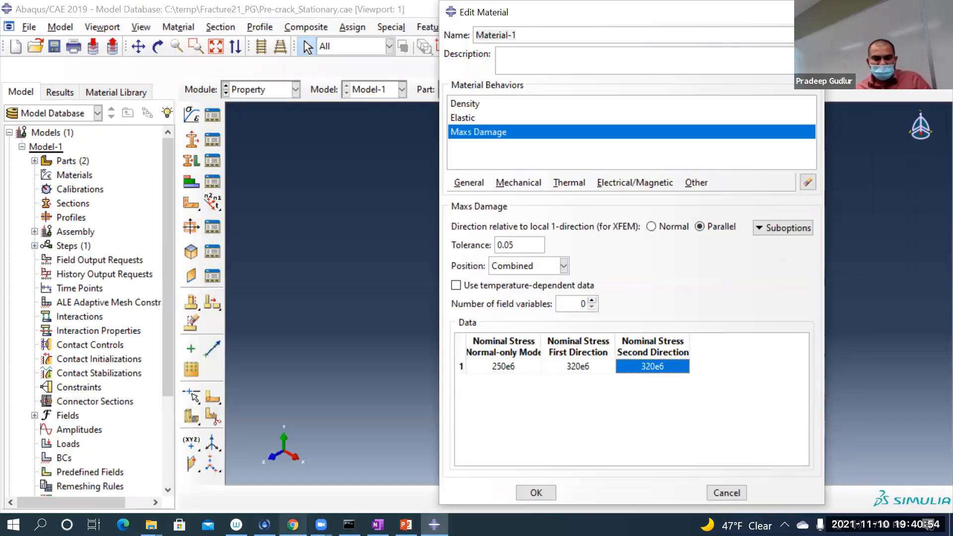
pyautogui.click(293, 524)
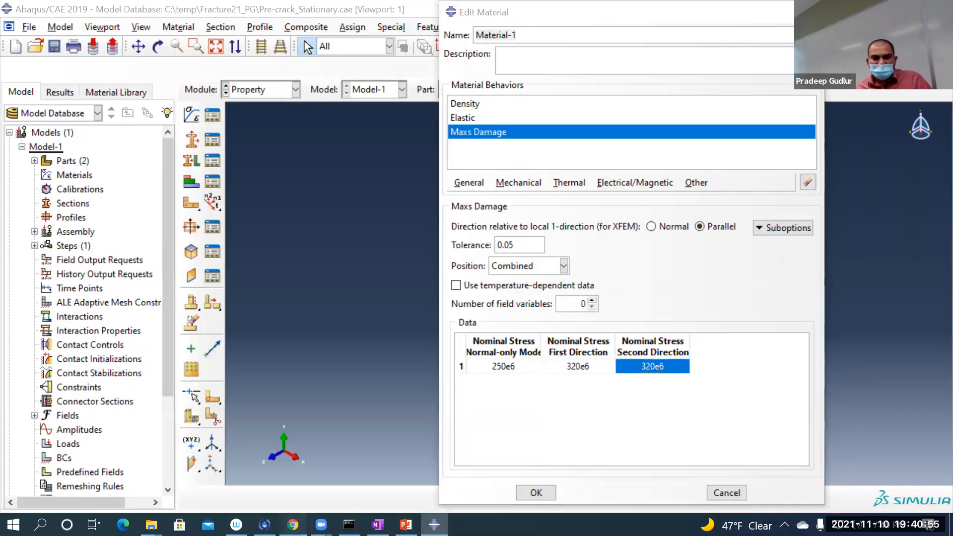
pyautogui.click(323, 370)
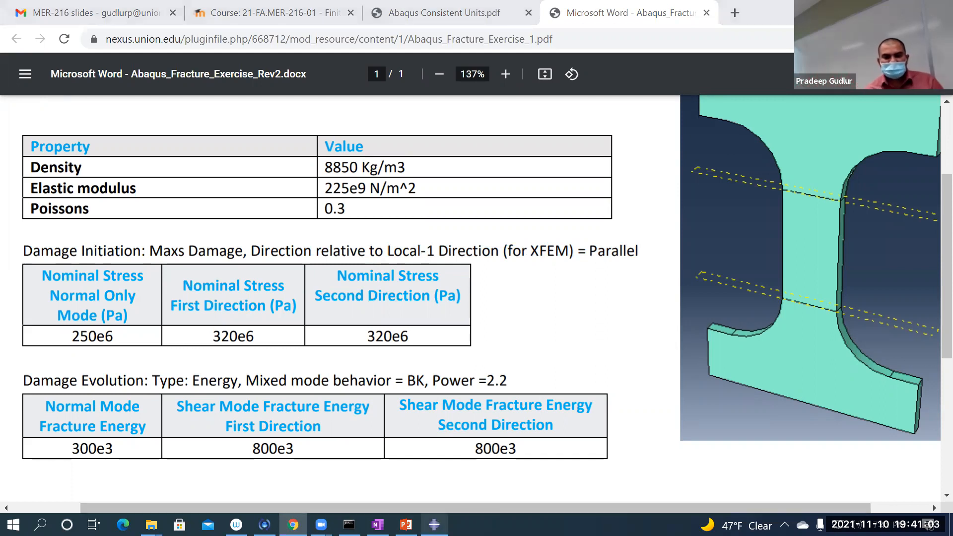
pyautogui.click(434, 524)
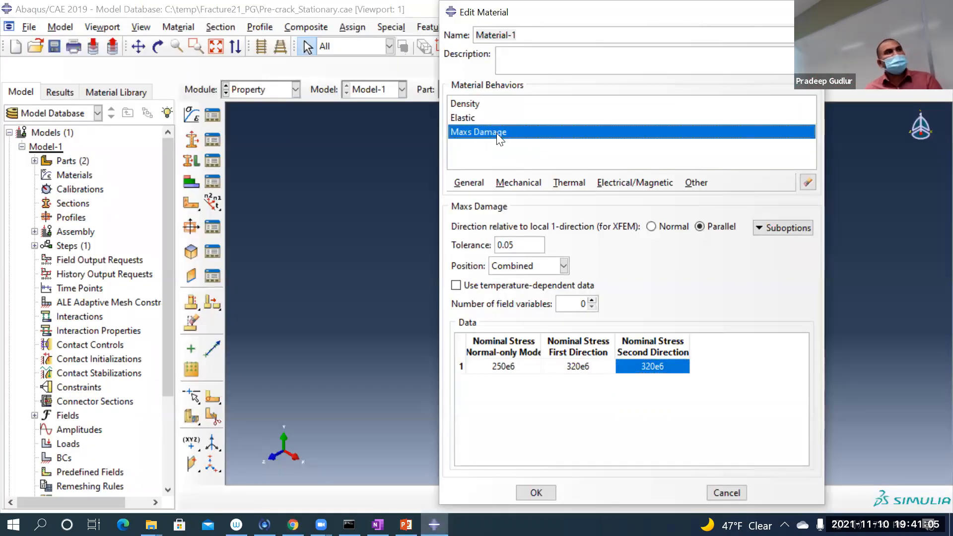
pyautogui.click(772, 232)
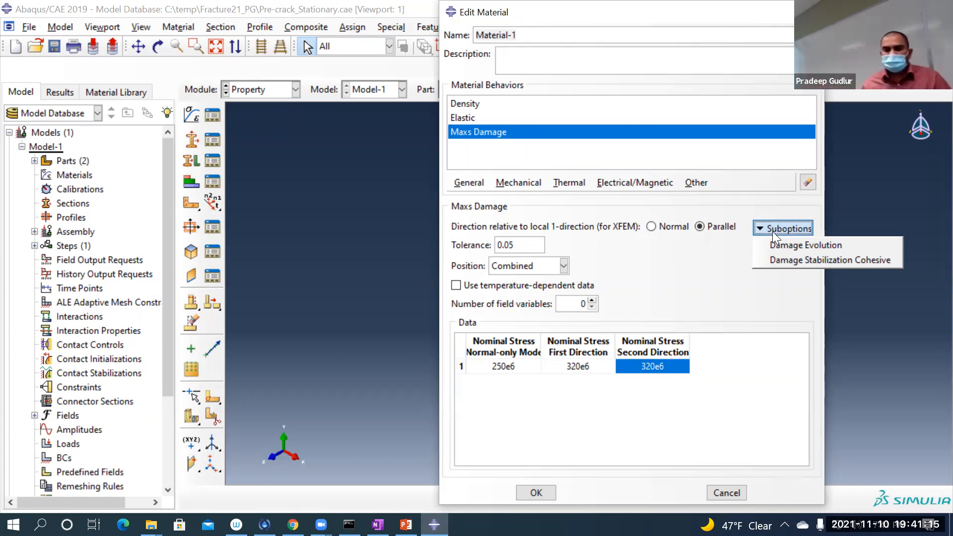
pyautogui.click(795, 246)
pyautogui.click(461, 349)
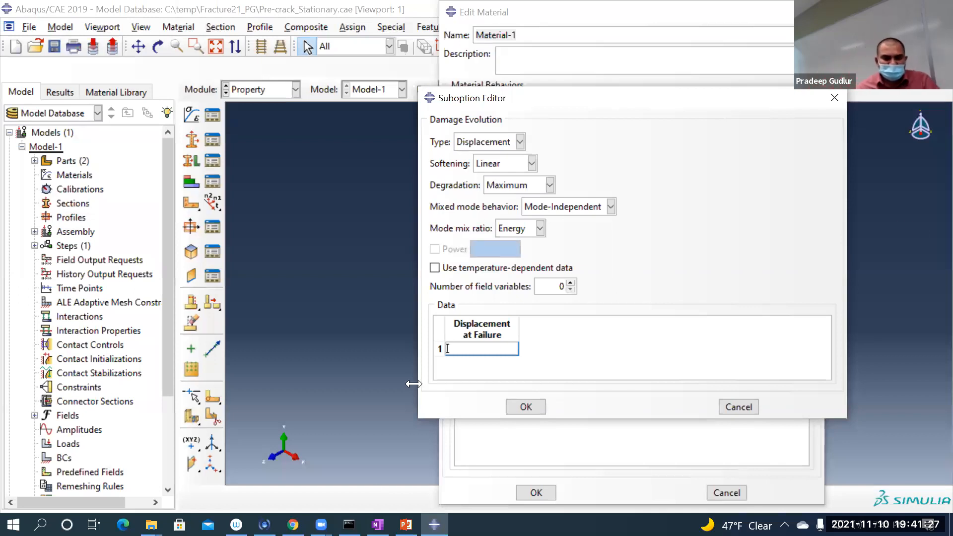
# Step: Check the damage evolution settings in the PDF in Chrome, then set the type to Energy and mixed mode behavior to BK in Abaqus/CAE
pyautogui.click(293, 525)
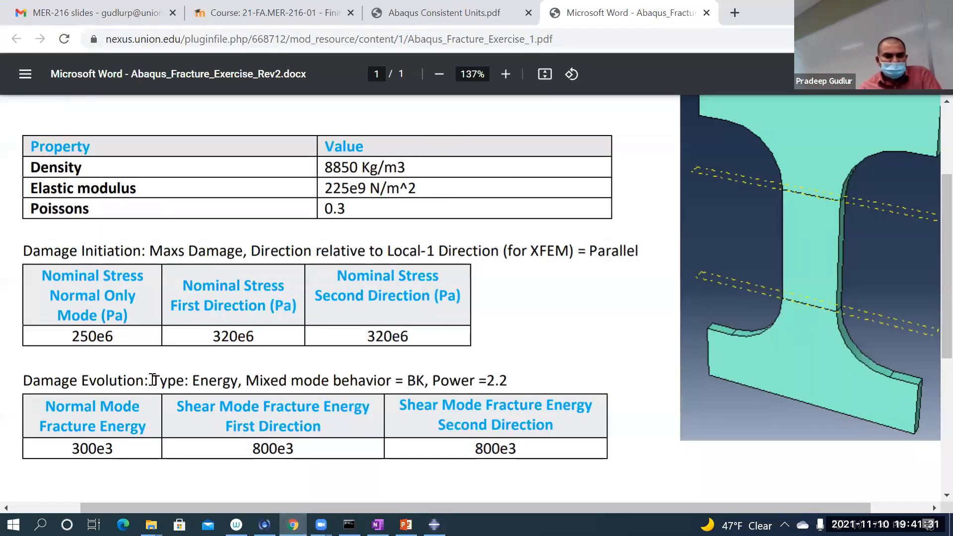
pyautogui.moveTo(157, 380); pyautogui.dragTo(494, 381)
pyautogui.click(434, 524)
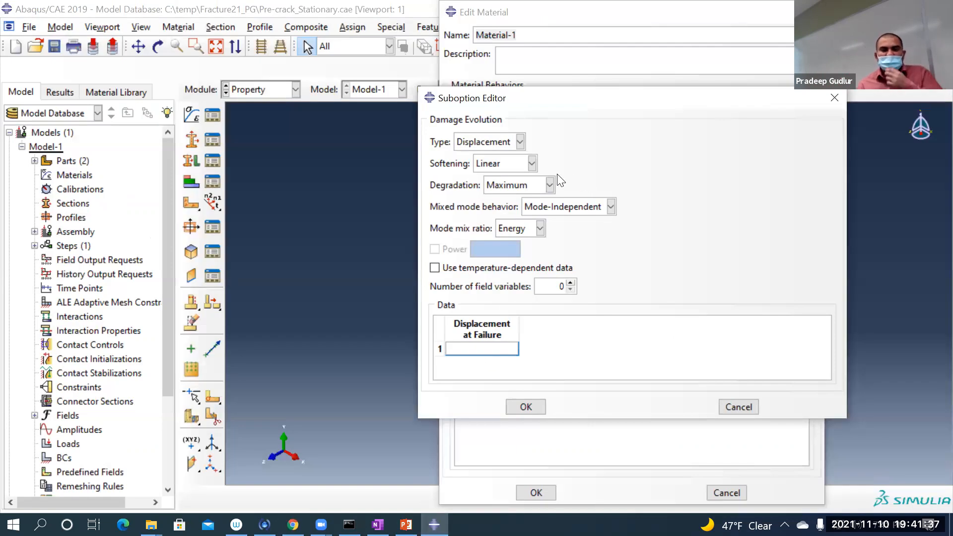
pyautogui.click(484, 144)
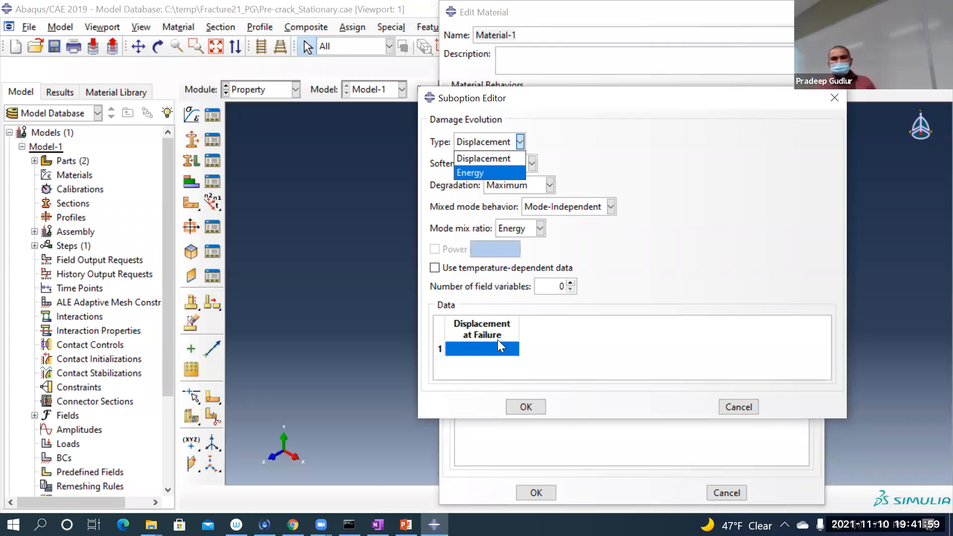
pyautogui.click(481, 172)
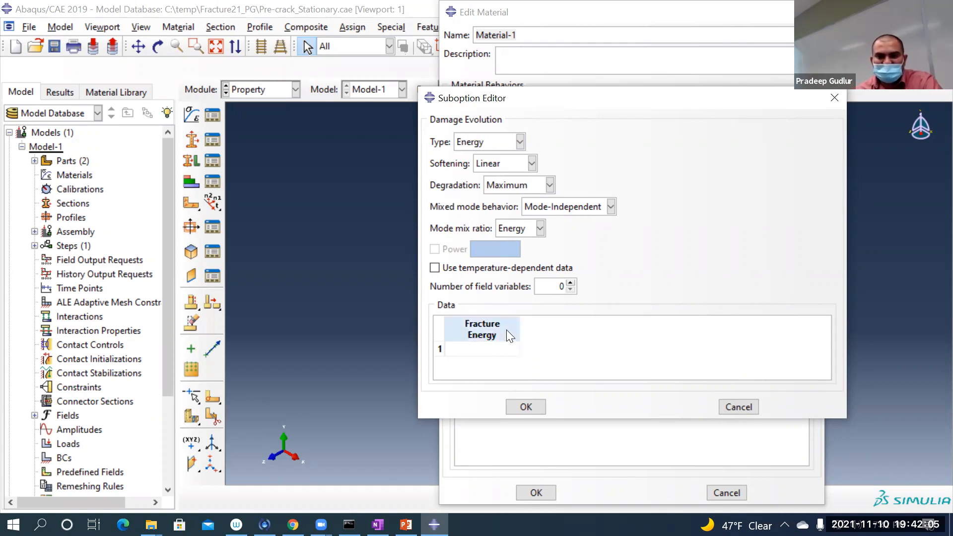
pyautogui.click(576, 208)
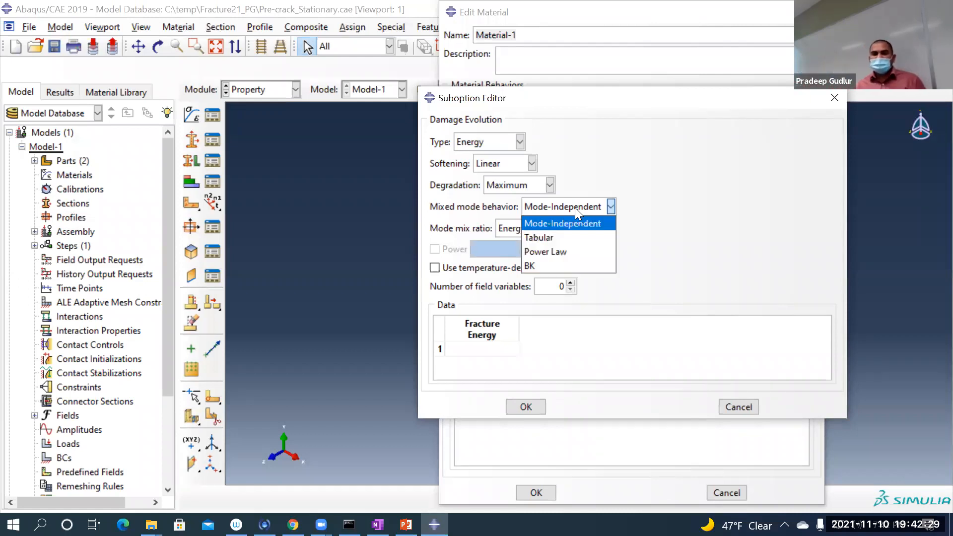
pyautogui.click(538, 263)
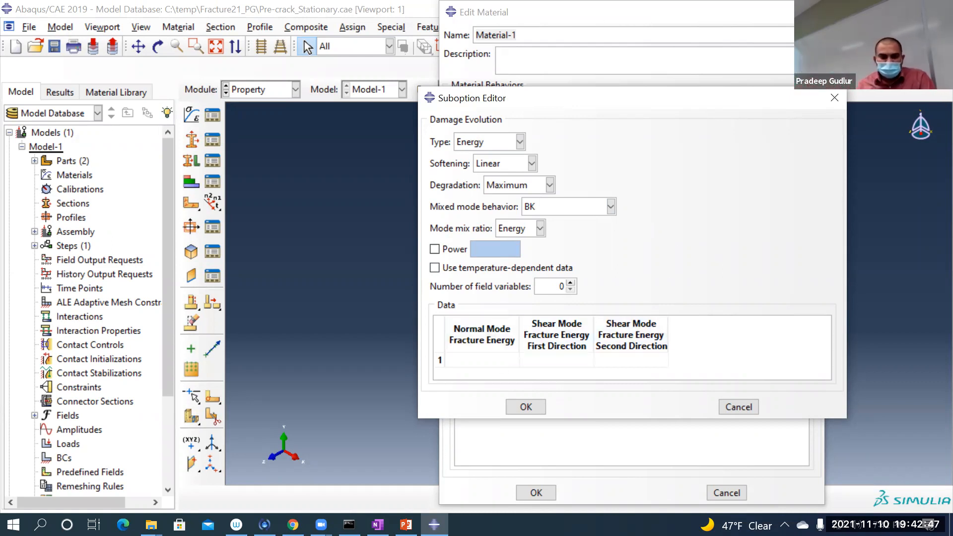
# Step: Switch to Chrome, enlarge the exercise PDF to read the fracture energies, and return to Abaqus/CAE
pyautogui.click(293, 524)
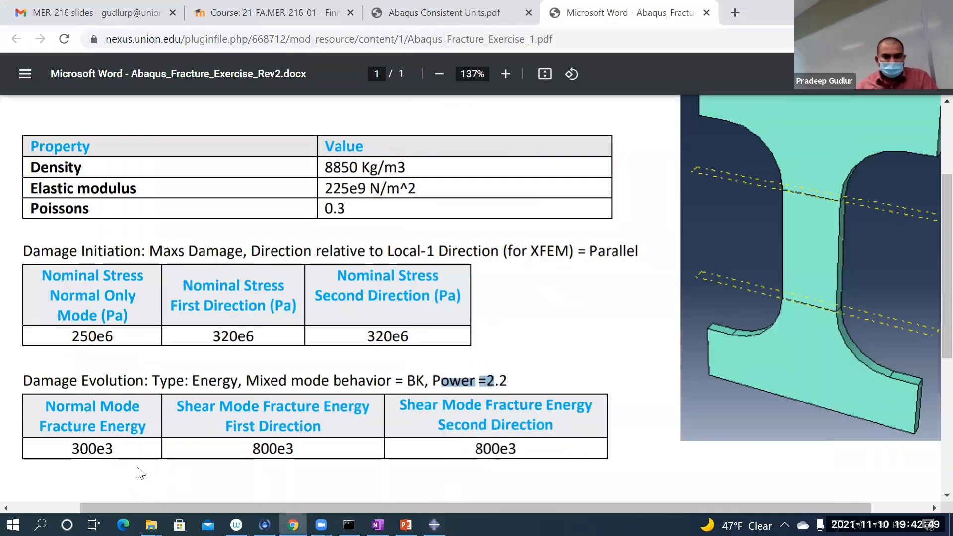
pyautogui.scroll(-1, 149, 453)
pyautogui.keyDown('ctrl'); pyautogui.scroll(2, 117, 442); pyautogui.keyUp('ctrl')
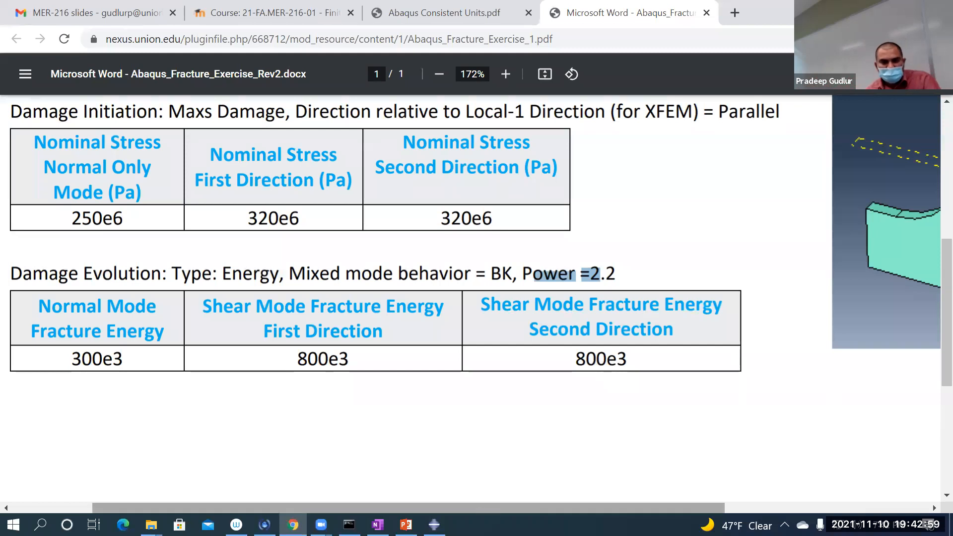
pyautogui.hotkey('alt', 'Tab')
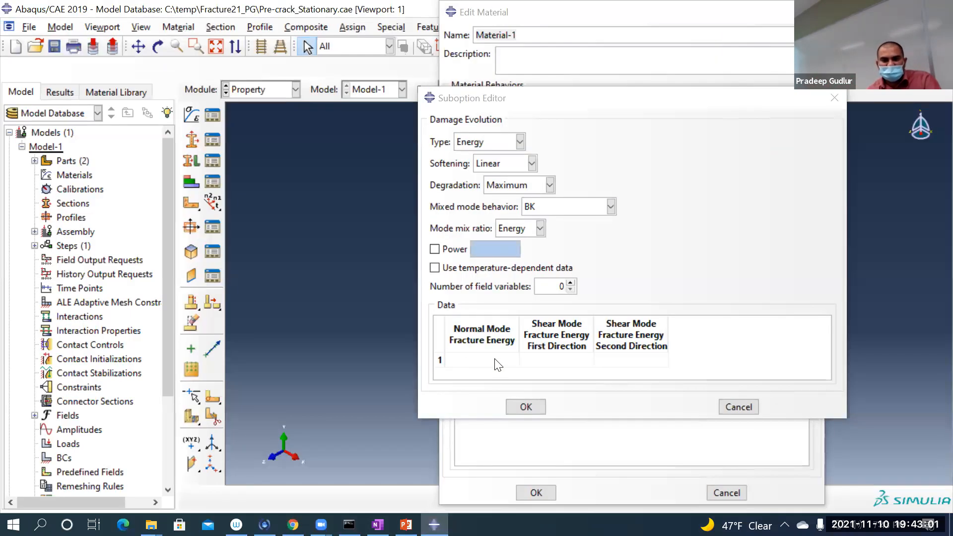
# Step: Enter fracture energies of 300e3 normal mode and 800e3 for both shear directions, checking the values against the exercise PDF in Chrome
pyautogui.click(494, 358)
pyautogui.write('300e')
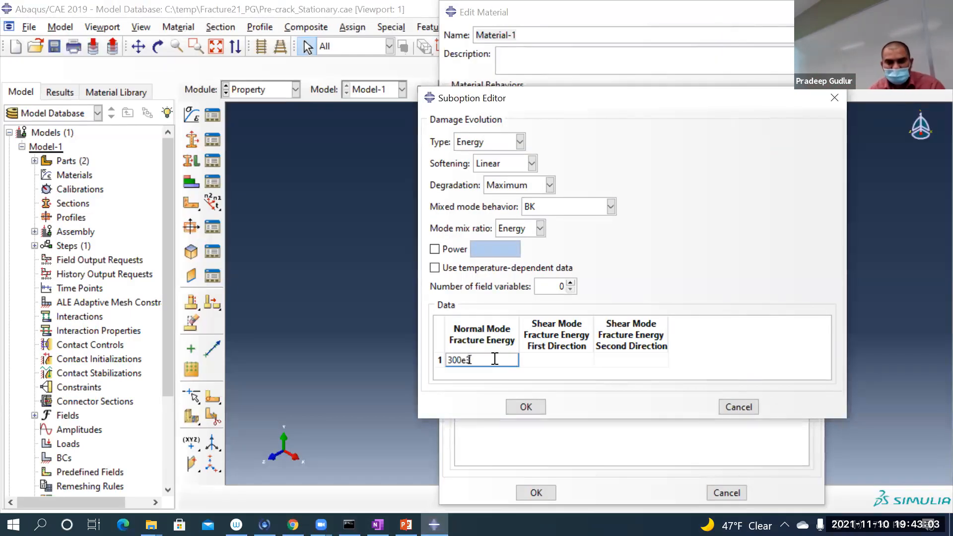
pyautogui.write('3')
pyautogui.press('Tab')
pyautogui.write('8')
pyautogui.click(292, 525)
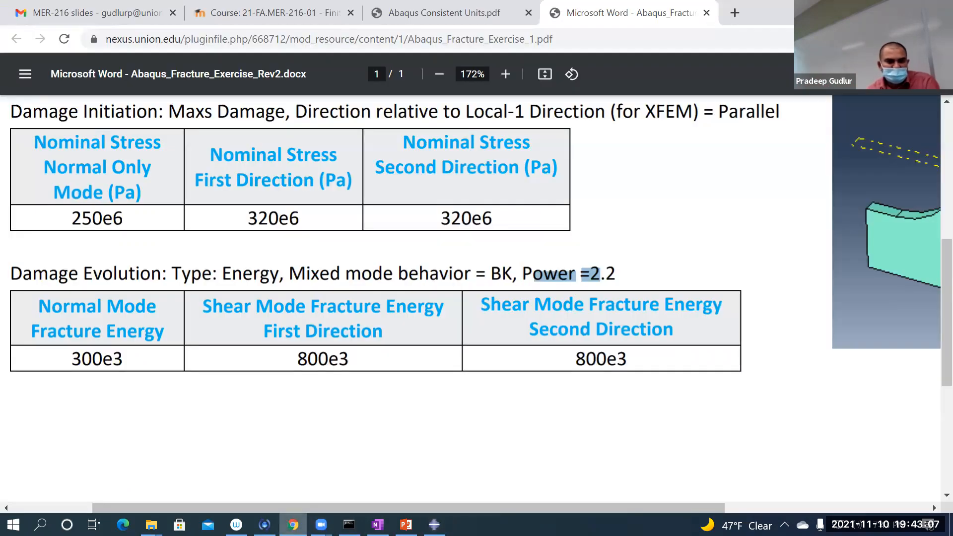
pyautogui.hotkey('alt', 'Tab')
pyautogui.write('00e3')
pyautogui.press('Tab')
pyautogui.write('800e3')
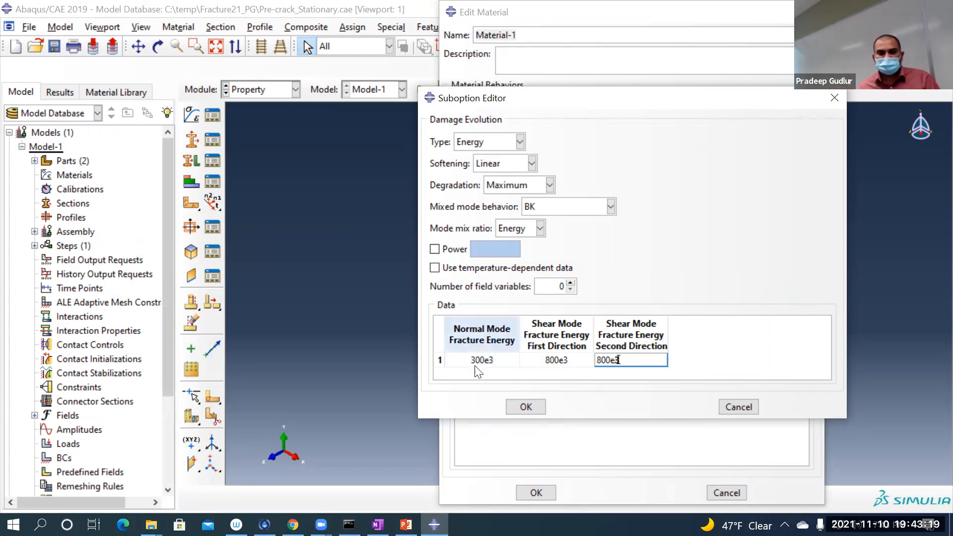
# Step: Switch to PowerPoint, present slide 18 on the BK damage evolution law to review its equation and notes, and return to Abaqus/CAE
pyautogui.click(405, 525)
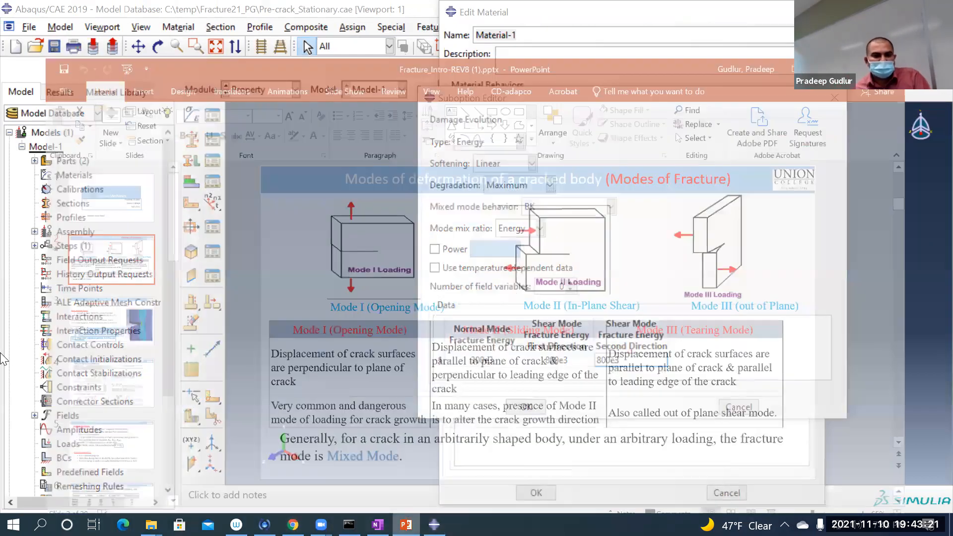
pyautogui.scroll(-8, 42, 343)
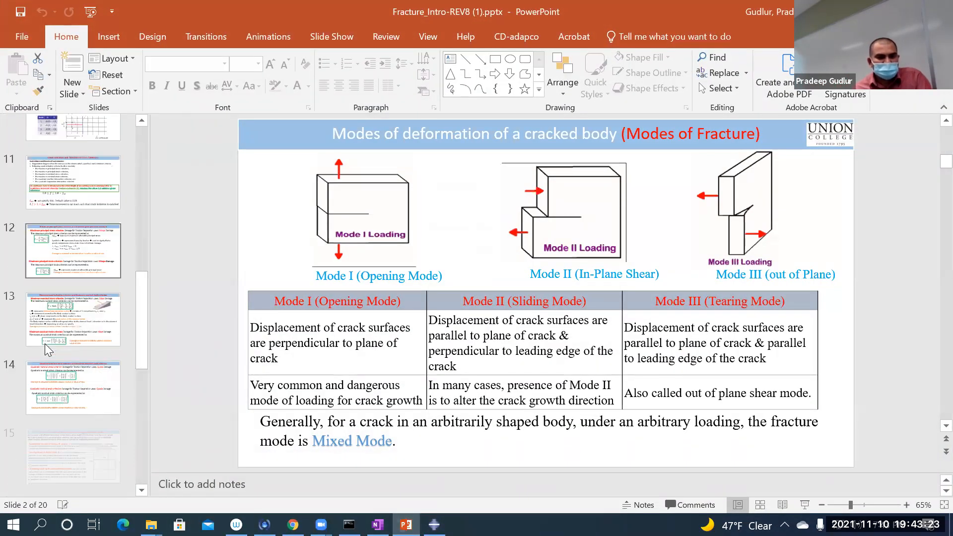
pyautogui.scroll(-5, 45, 344)
pyautogui.scroll(-3, 55, 347)
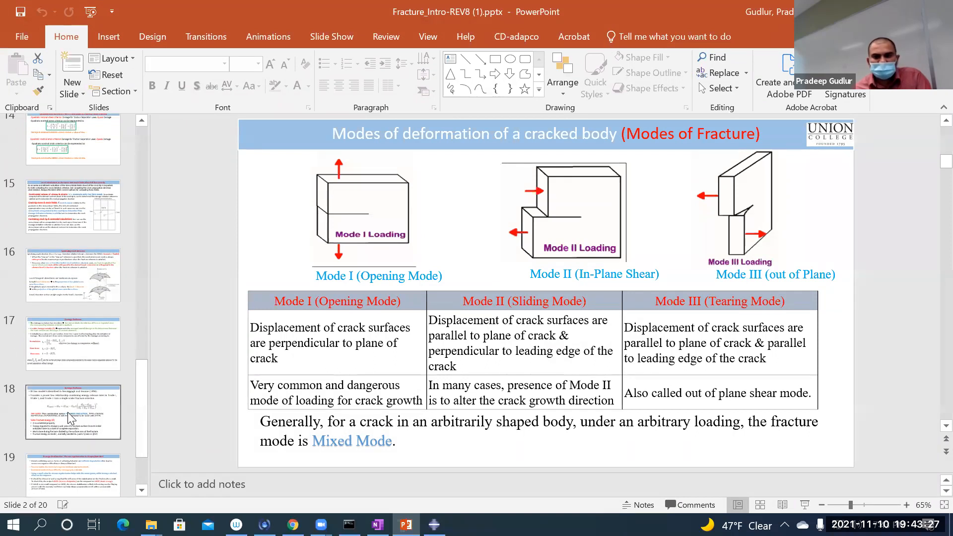
pyautogui.click(67, 411)
pyautogui.click(805, 504)
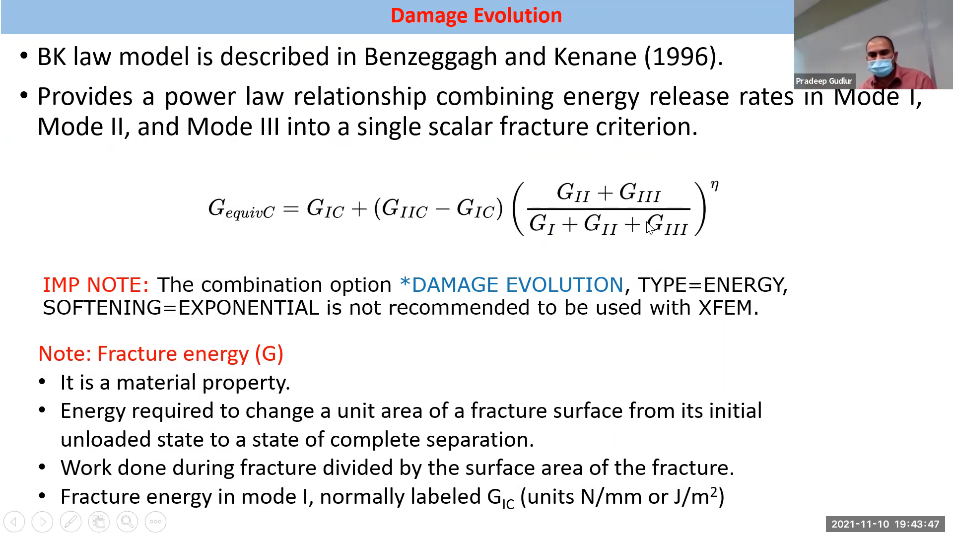
pyautogui.press('Escape')
pyautogui.click(433, 525)
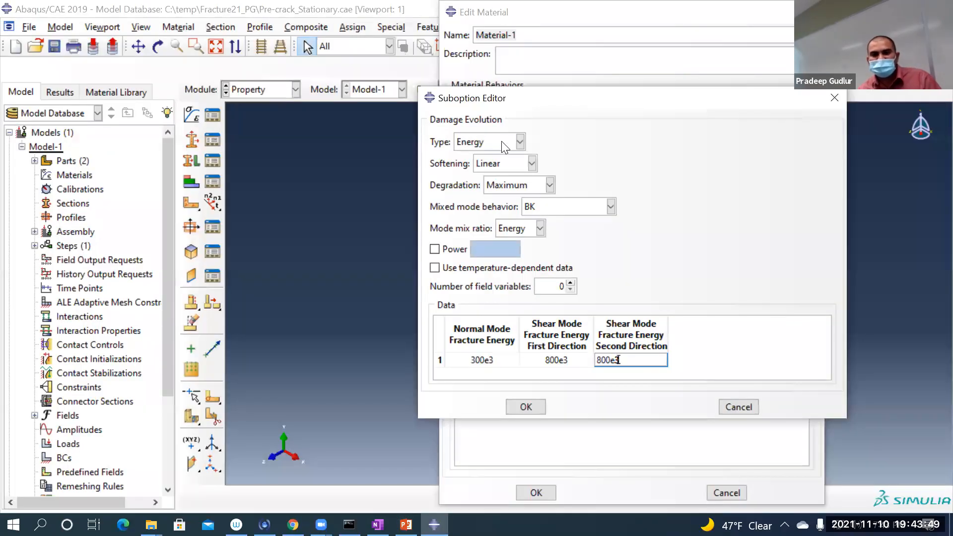
# Step: Keep Energy as the damage evolution type, enable Power with a value of 2.2, and accept the suboption settings
pyautogui.click(520, 142)
pyautogui.click(497, 169)
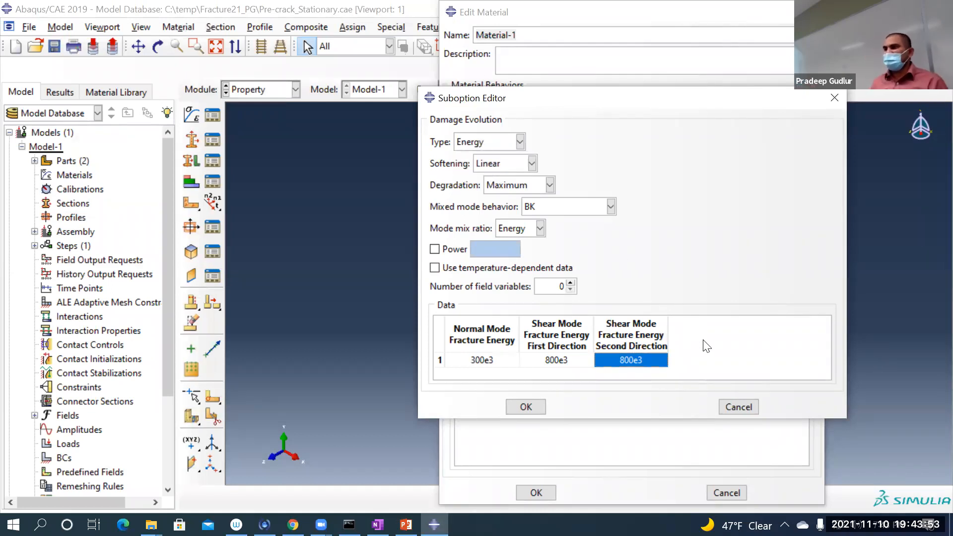
pyautogui.click(434, 249)
pyautogui.click(477, 250)
pyautogui.write('2.2')
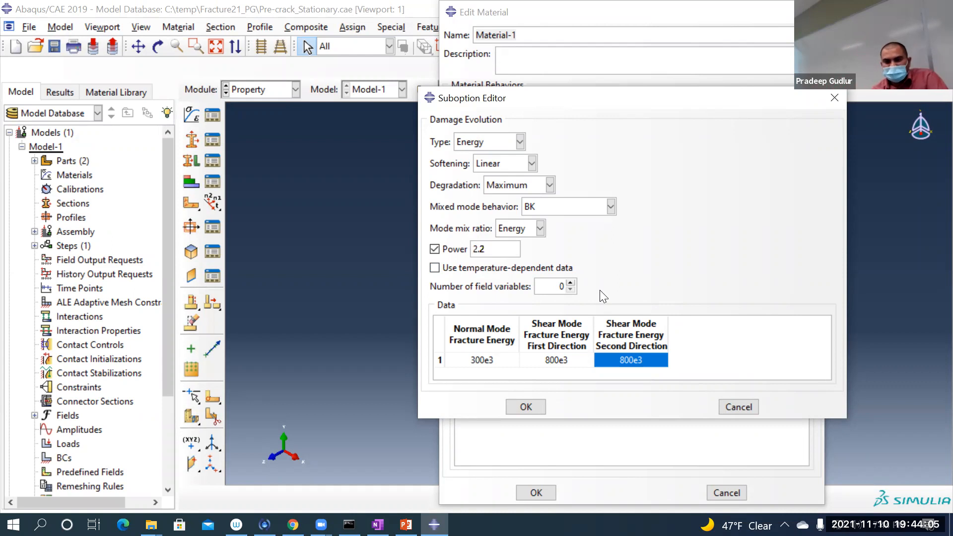
pyautogui.click(525, 407)
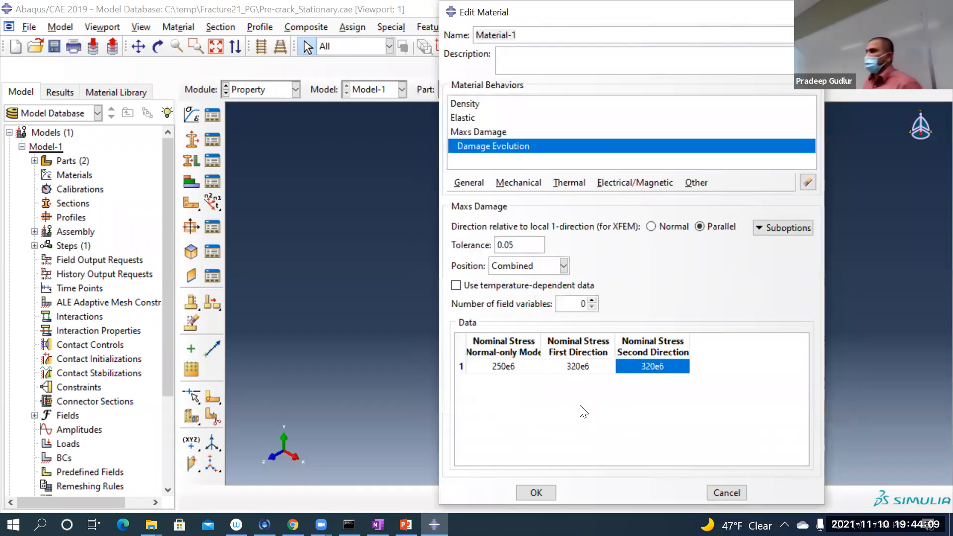
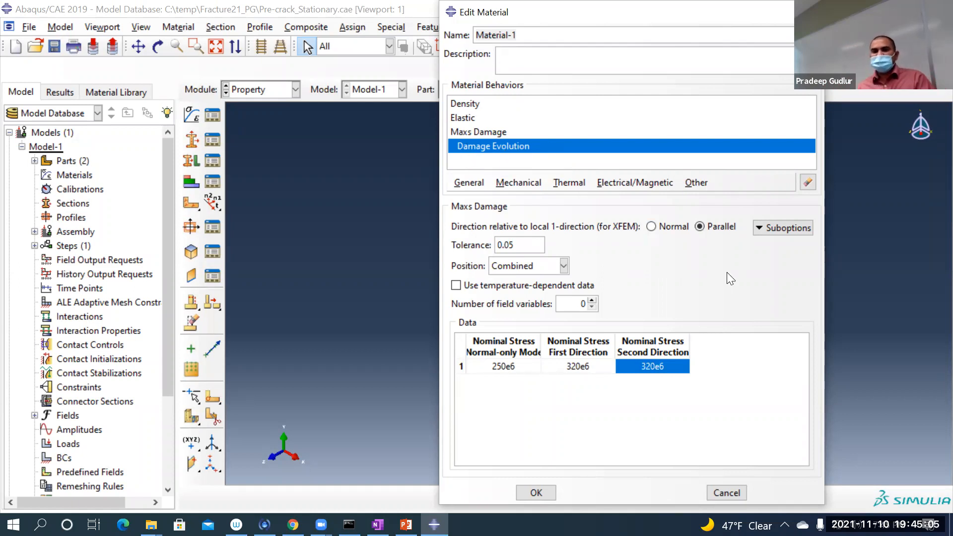
# Step: Add a Damage Stabilization Cohesive suboption to the Maxs Damage behavior with a viscosity coefficient of 0.001
pyautogui.click(785, 229)
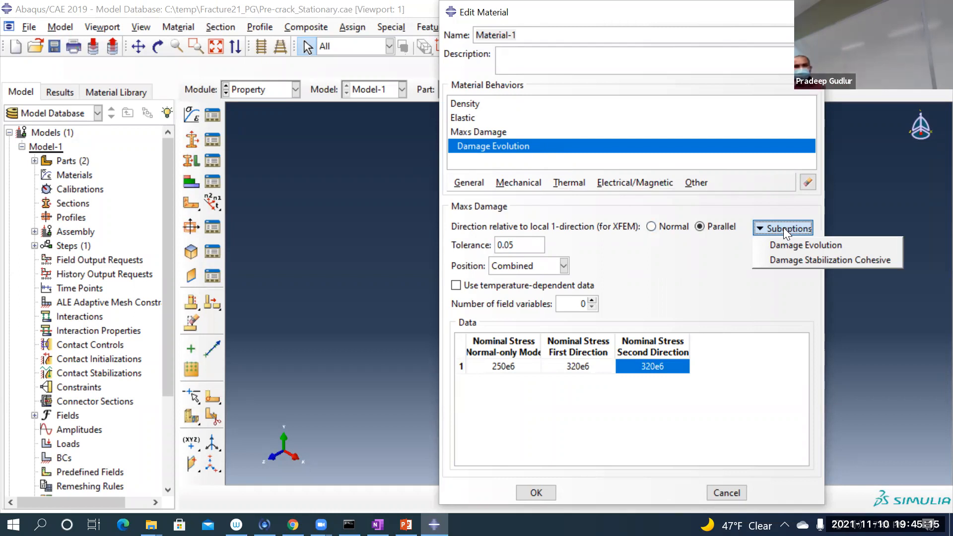
pyautogui.click(782, 258)
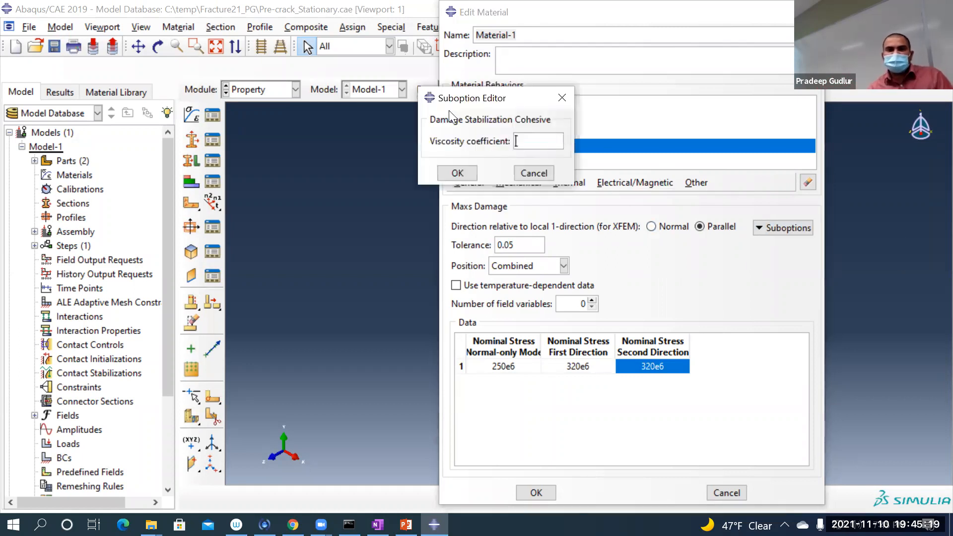
pyautogui.moveTo(439, 100); pyautogui.dragTo(611, 223)
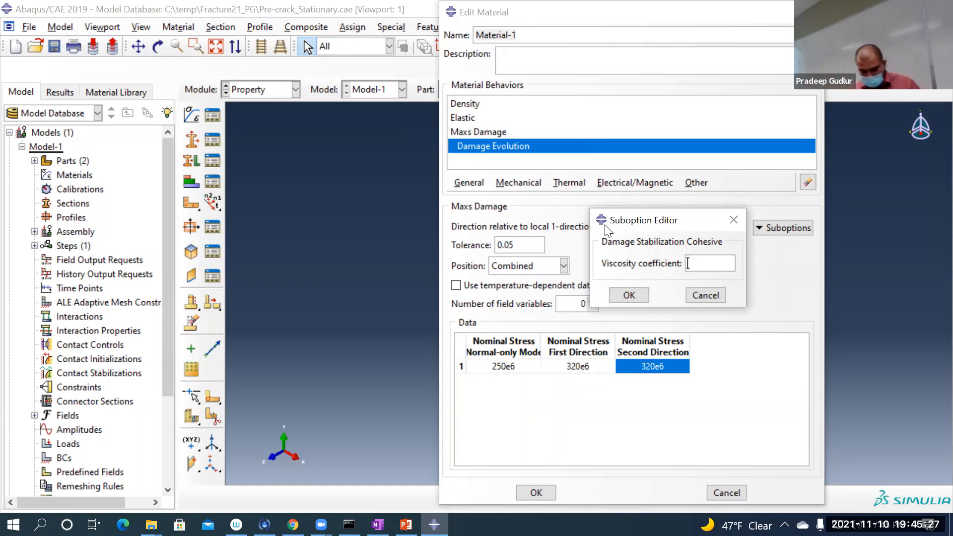
pyautogui.write('0.001')
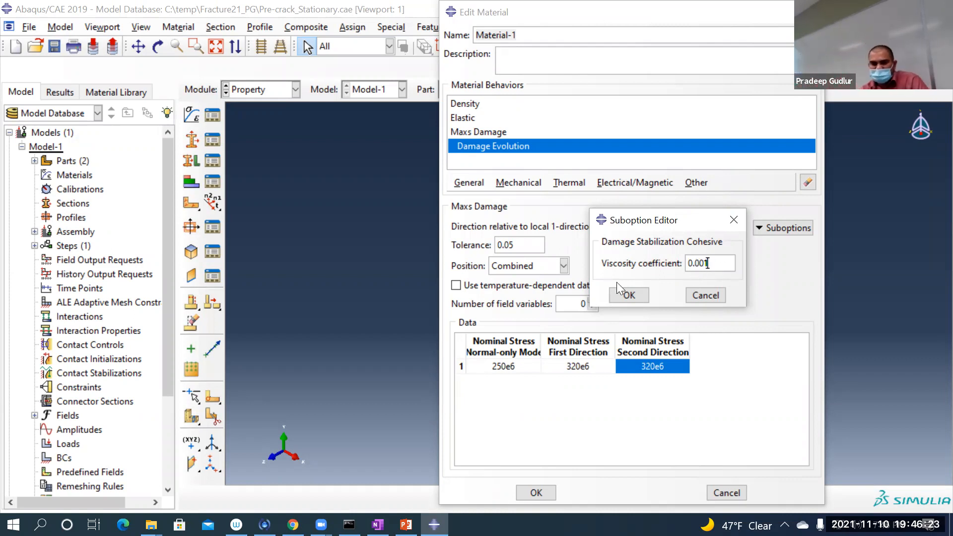
pyautogui.click(615, 295)
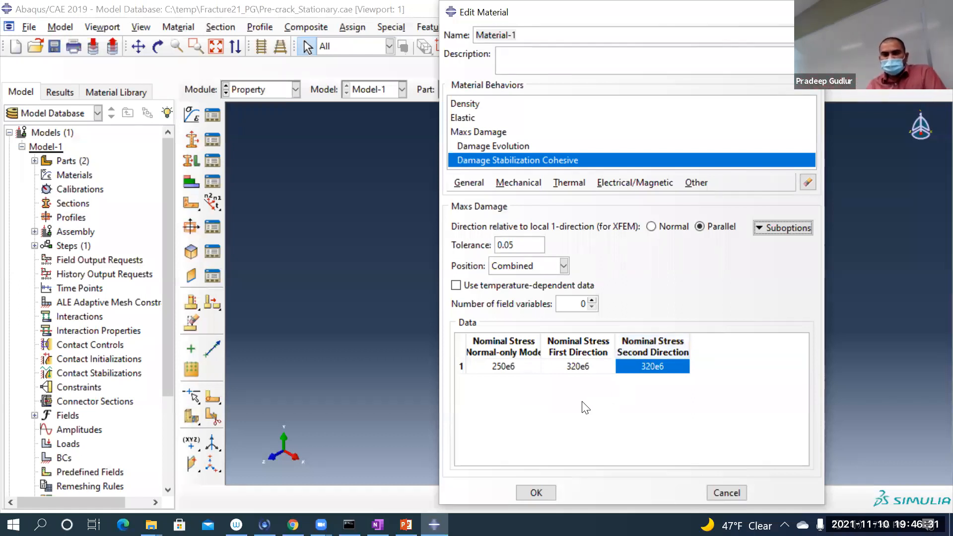
# Step: Check the material values against the exercise PDF in Chrome, then return to Abaqus/CAE and accept the Material-1 definition
pyautogui.click(292, 524)
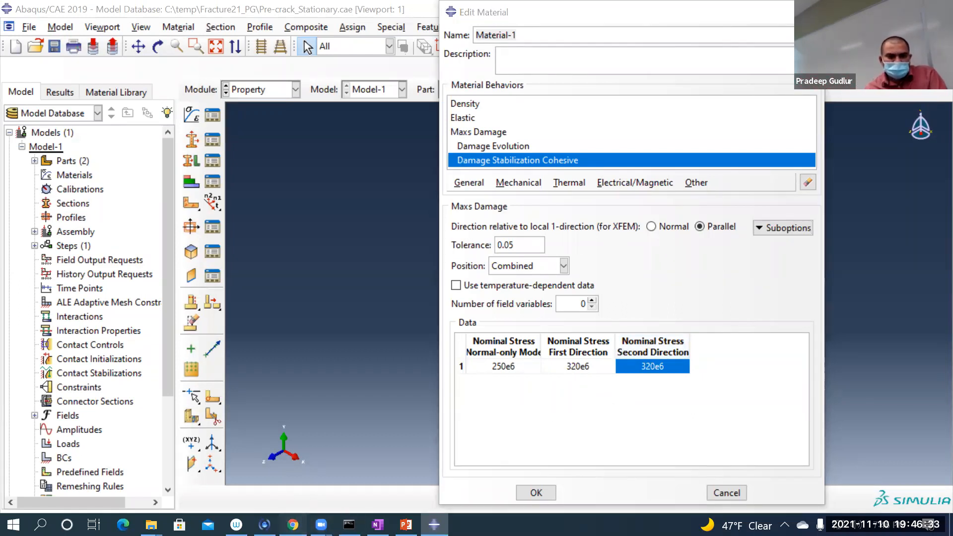
pyautogui.keyDown('ctrl'); pyautogui.scroll(-5, 591, 428); pyautogui.keyUp('ctrl')
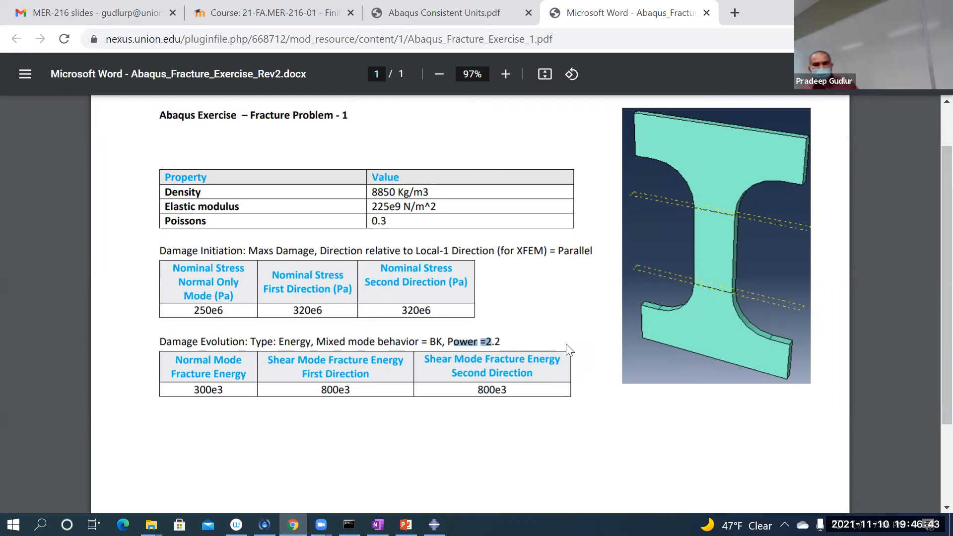
pyautogui.click(202, 164)
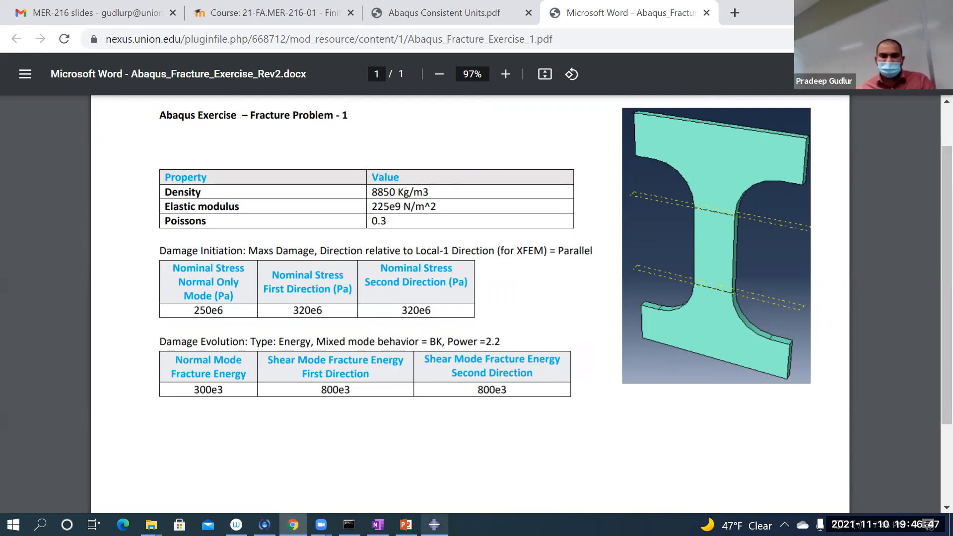
pyautogui.click(434, 524)
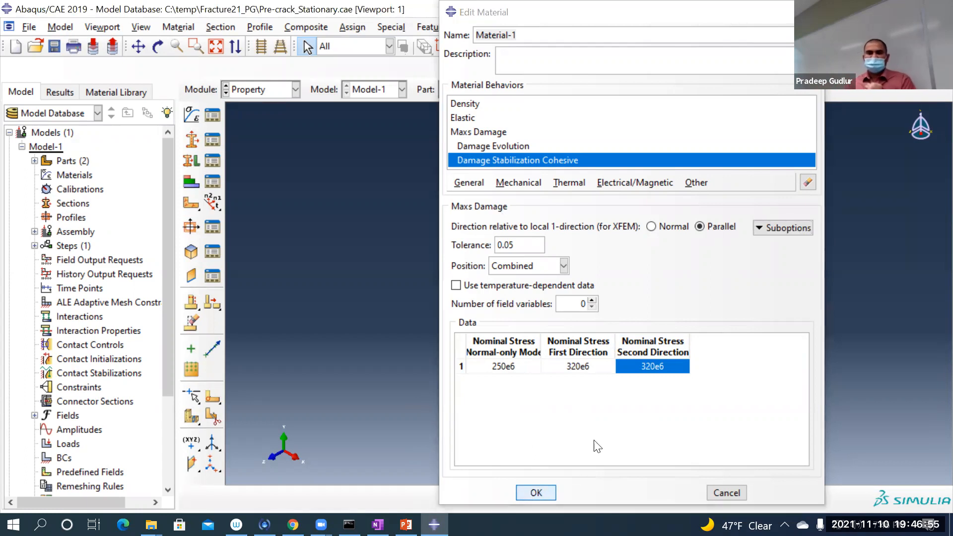
pyautogui.click(530, 493)
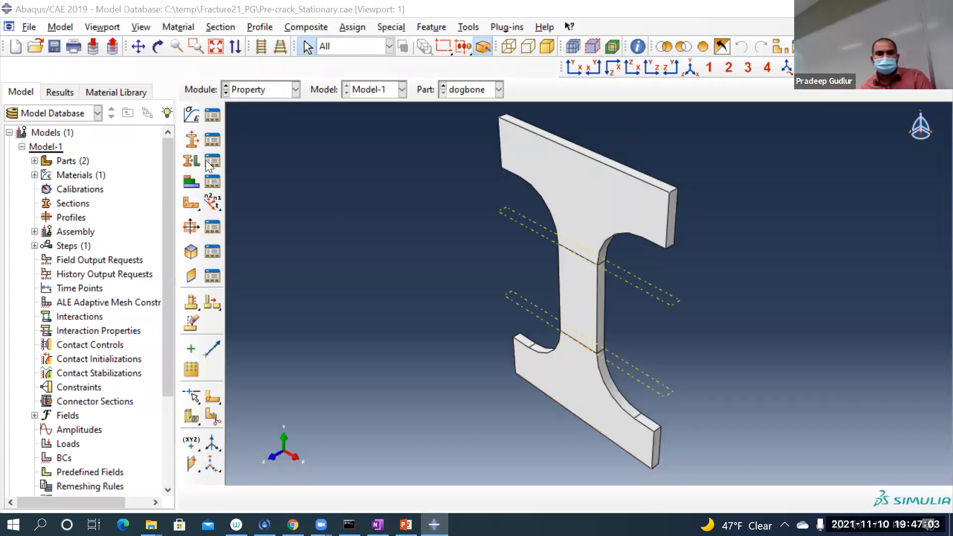
# Step: Create a solid homogeneous section named Section-1 that uses Material-1
pyautogui.click(193, 140)
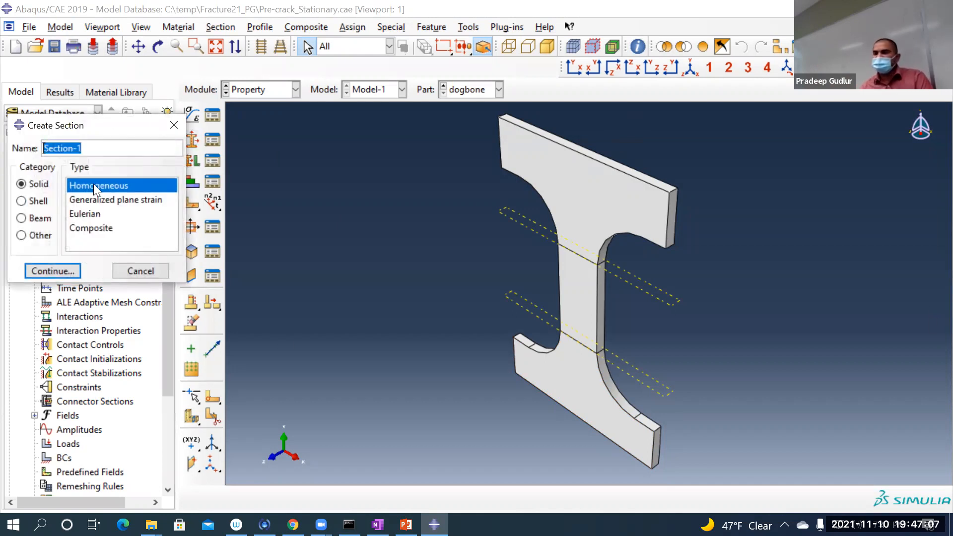
pyautogui.click(54, 271)
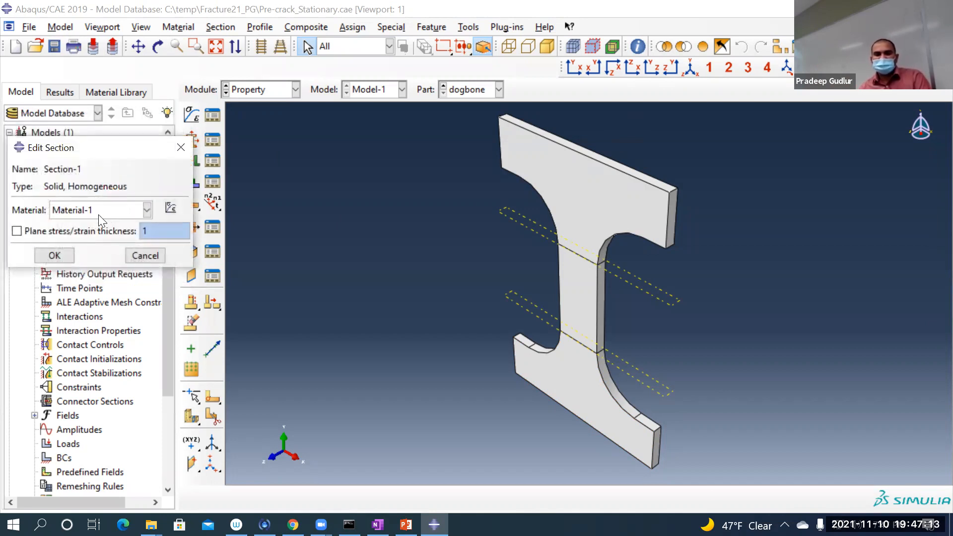
pyautogui.click(41, 257)
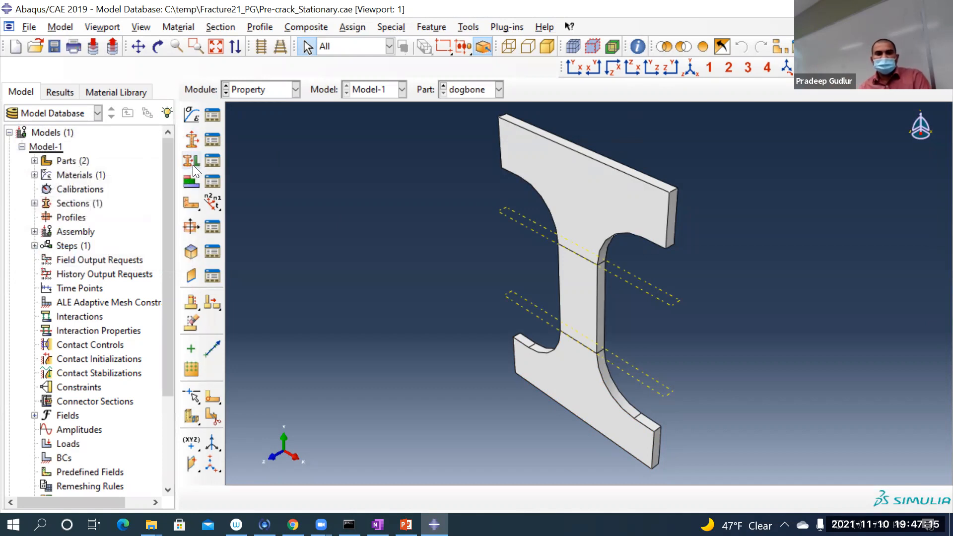
# Step: Assign Section-1 to the whole dogbone part through a new region set named Set-entire-dogbone, and end the assignment command
pyautogui.click(189, 163)
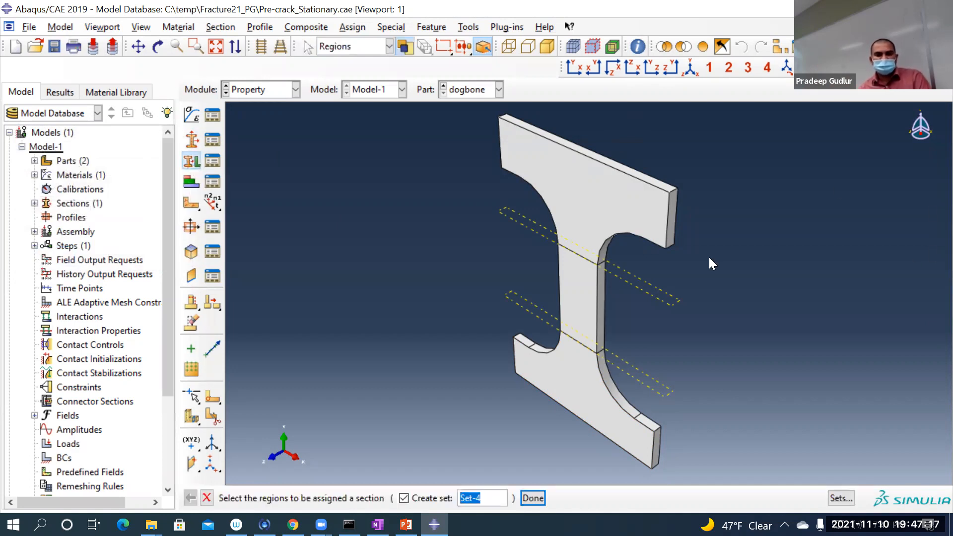
pyautogui.click(503, 494)
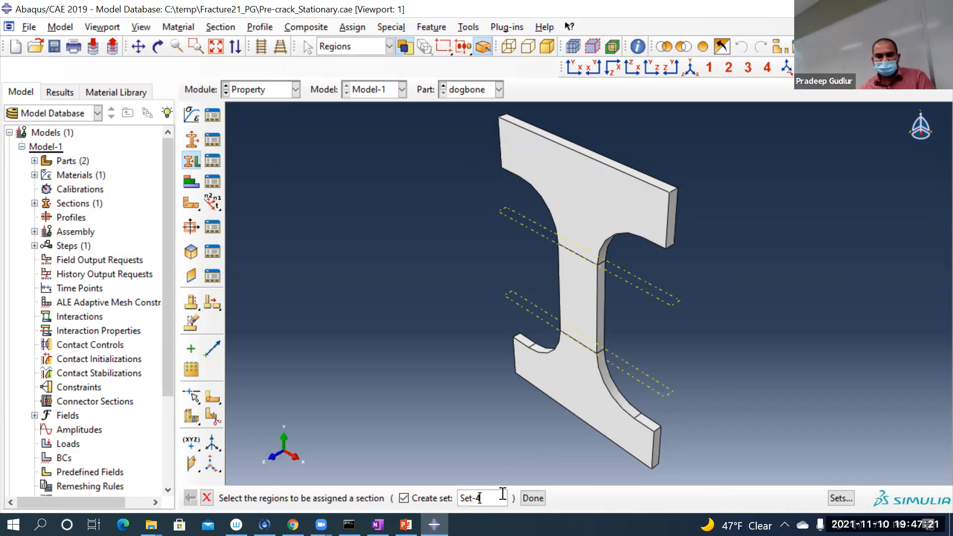
pyautogui.press('BackSpace')
pyautogui.write('entire')
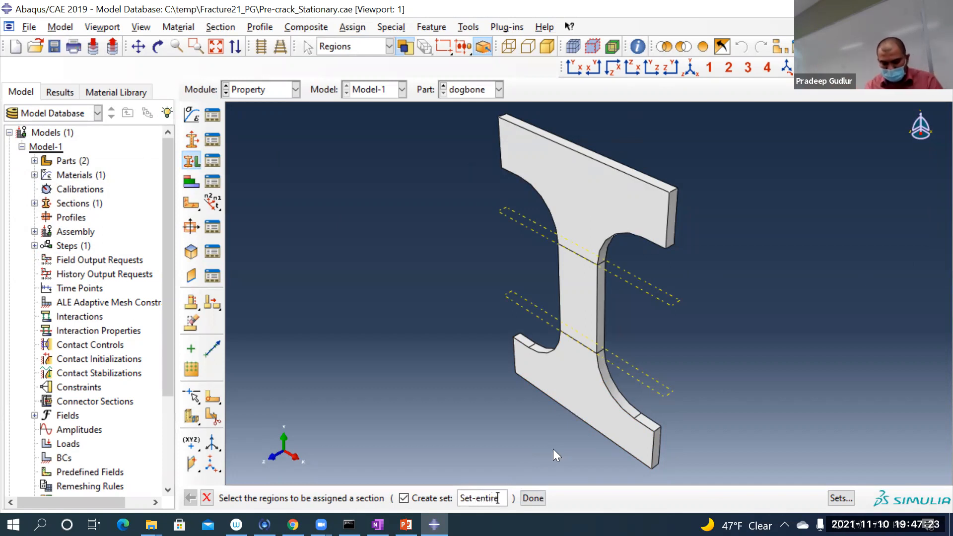
pyautogui.write('-go')
pyautogui.press('BackSpace')
pyautogui.press('BackSpace')
pyautogui.write('dogbone')
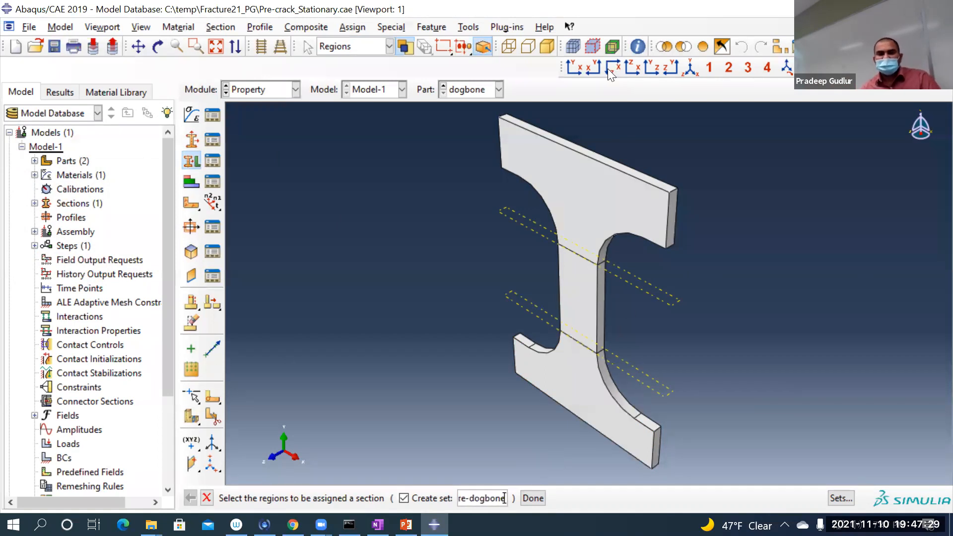
pyautogui.moveTo(495, 102); pyautogui.dragTo(843, 490)
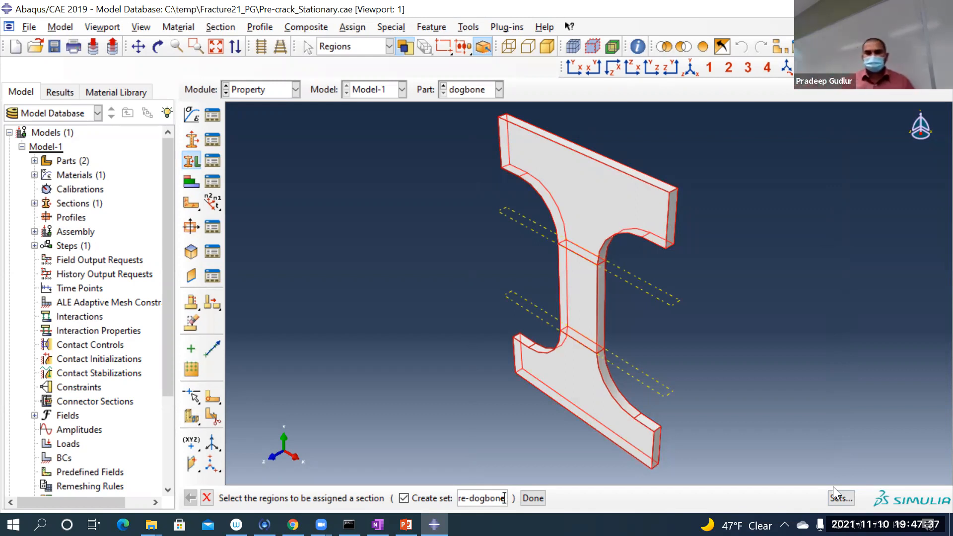
pyautogui.click(536, 495)
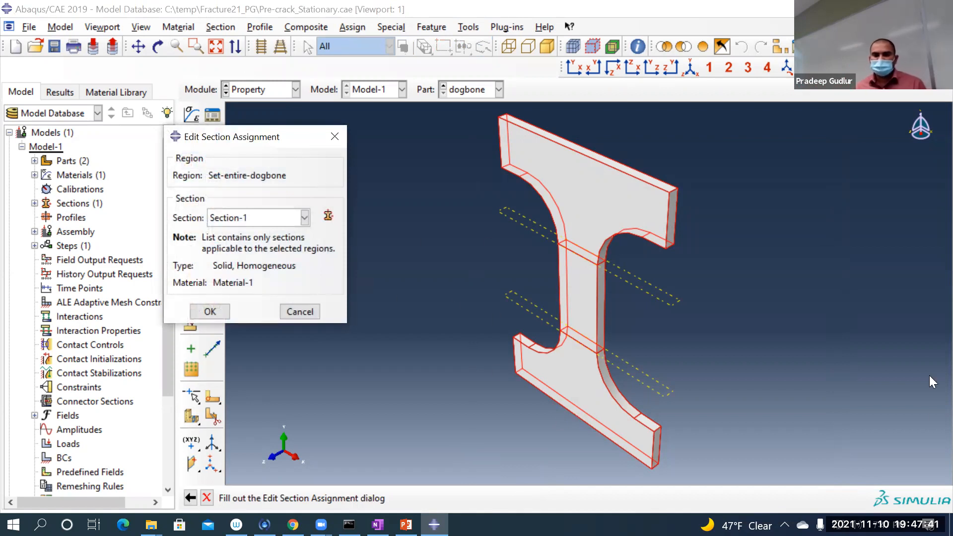
pyautogui.click(209, 311)
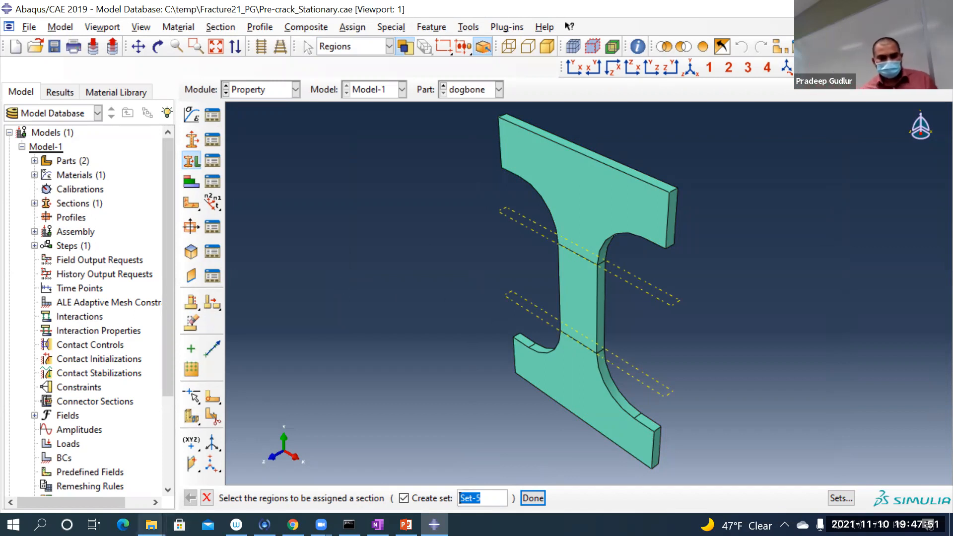
pyautogui.click(206, 498)
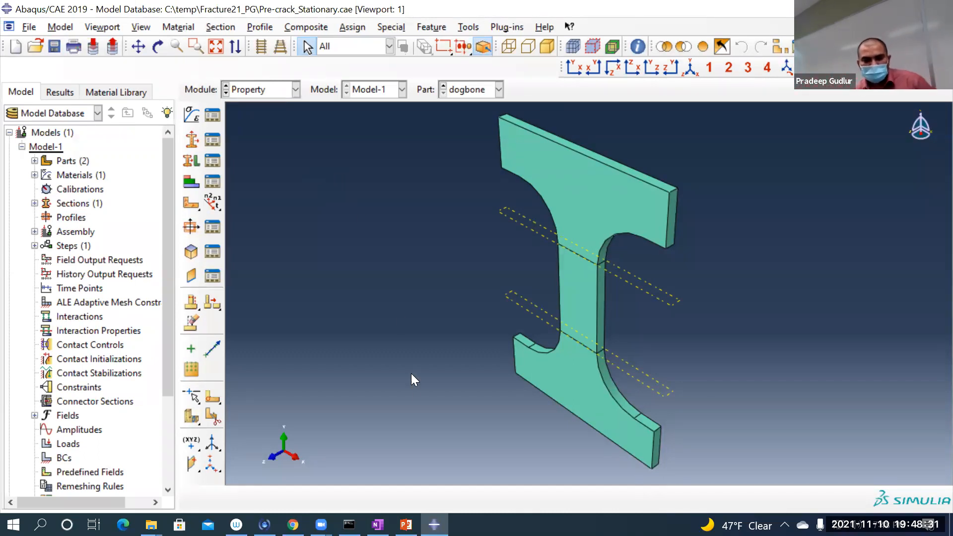
# Step: Switch to PowerPoint, browse the damage criterion slides, present slide 17 on the damage evolution law, and return to Abaqus/CAE
pyautogui.click(406, 524)
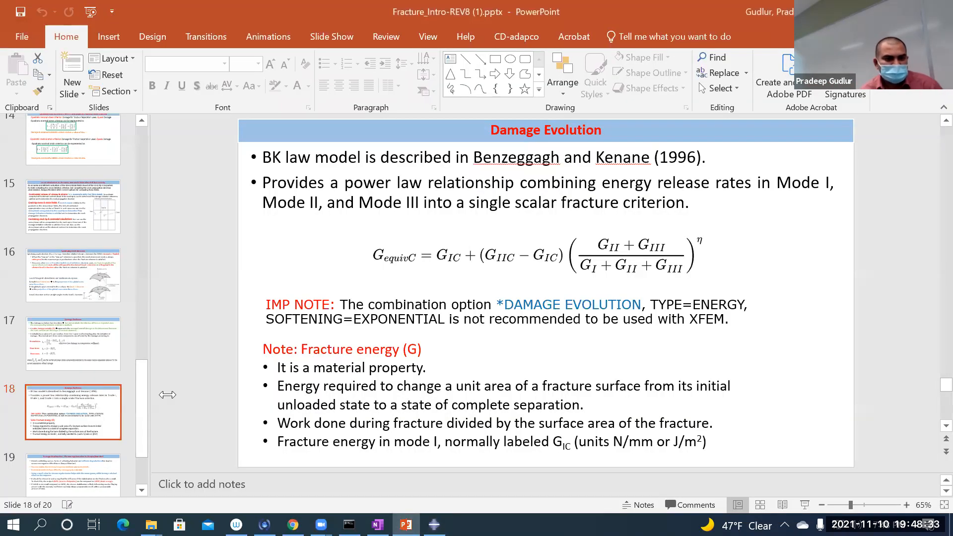
pyautogui.scroll(8, 94, 382)
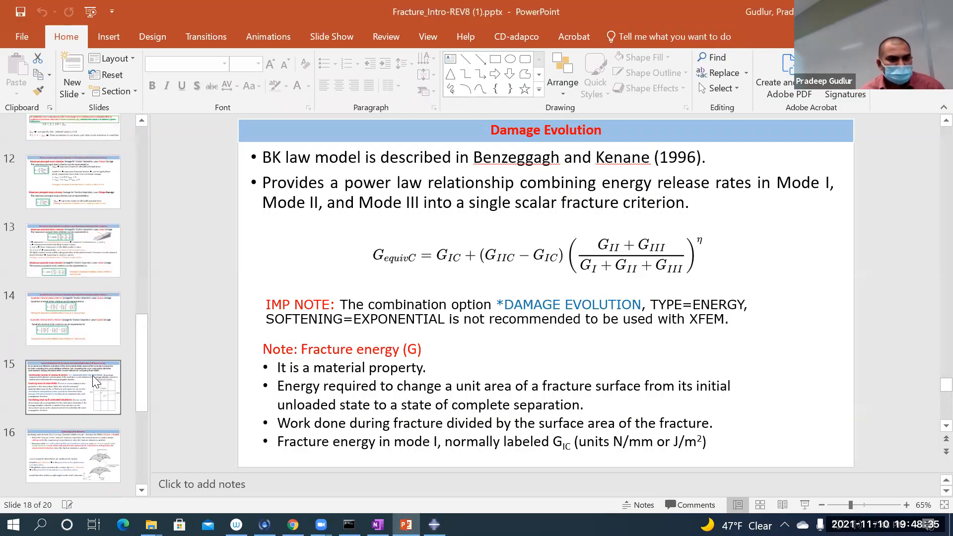
pyautogui.click(87, 378)
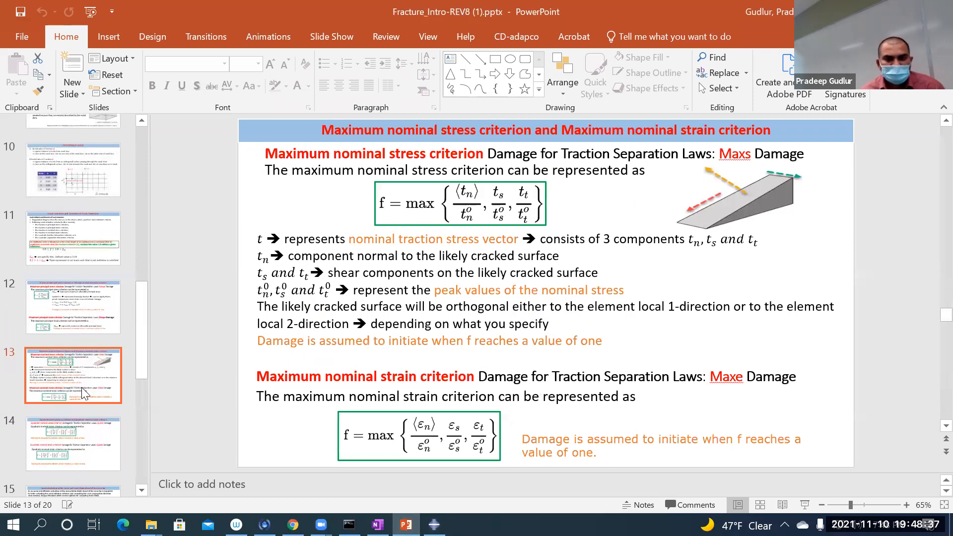
pyautogui.scroll(-3, 86, 387)
pyautogui.scroll(-3, 84, 393)
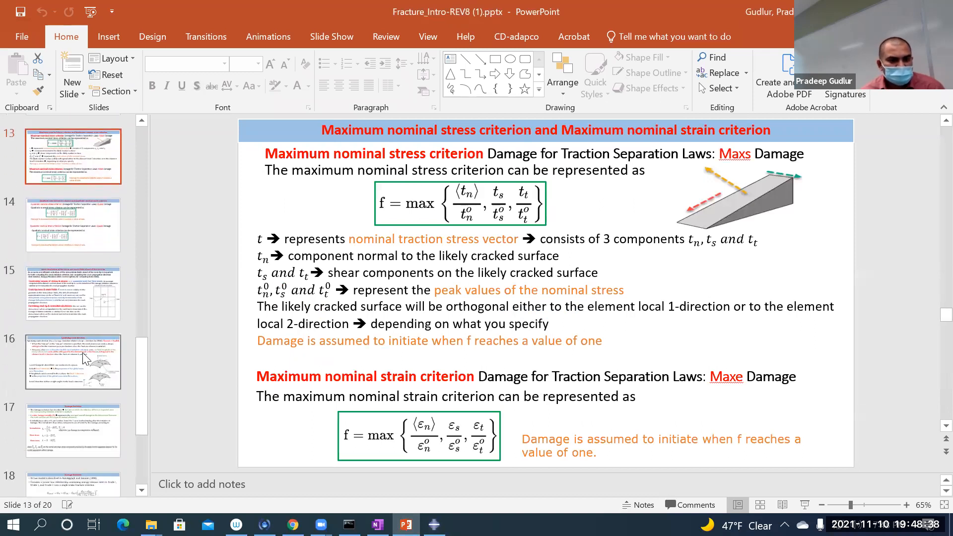
pyautogui.click(82, 223)
pyautogui.scroll(-1, 95, 362)
pyautogui.scroll(-1, 96, 361)
pyautogui.click(94, 347)
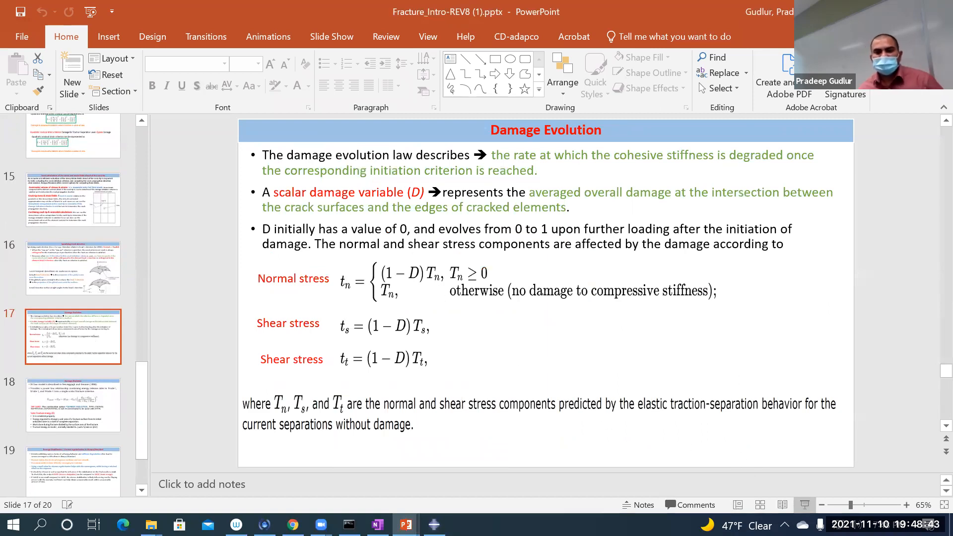
pyautogui.click(804, 505)
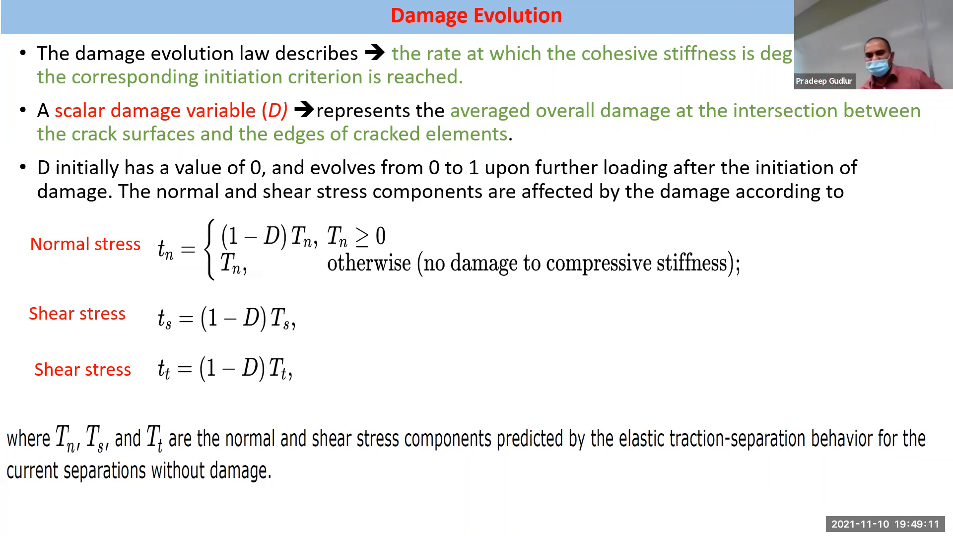
pyautogui.press('Escape')
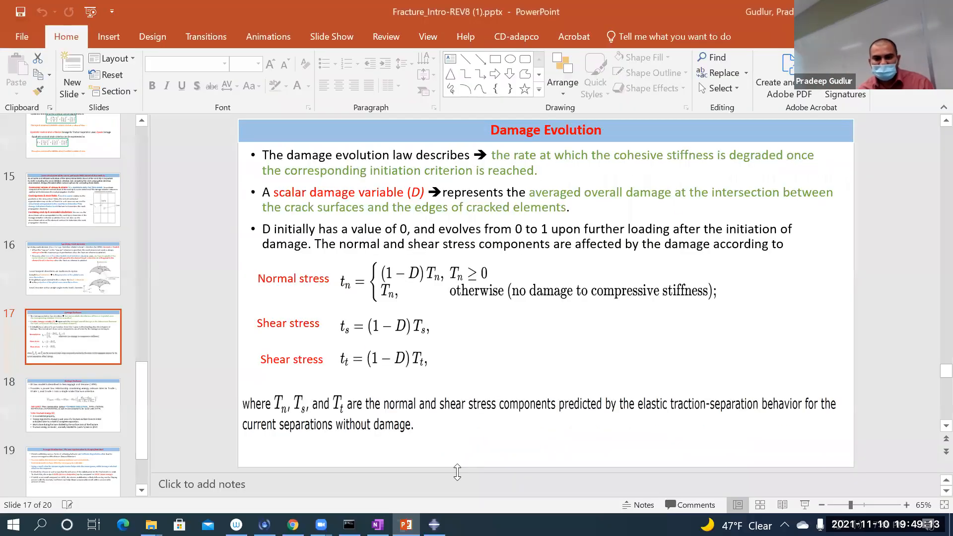
pyautogui.click(433, 525)
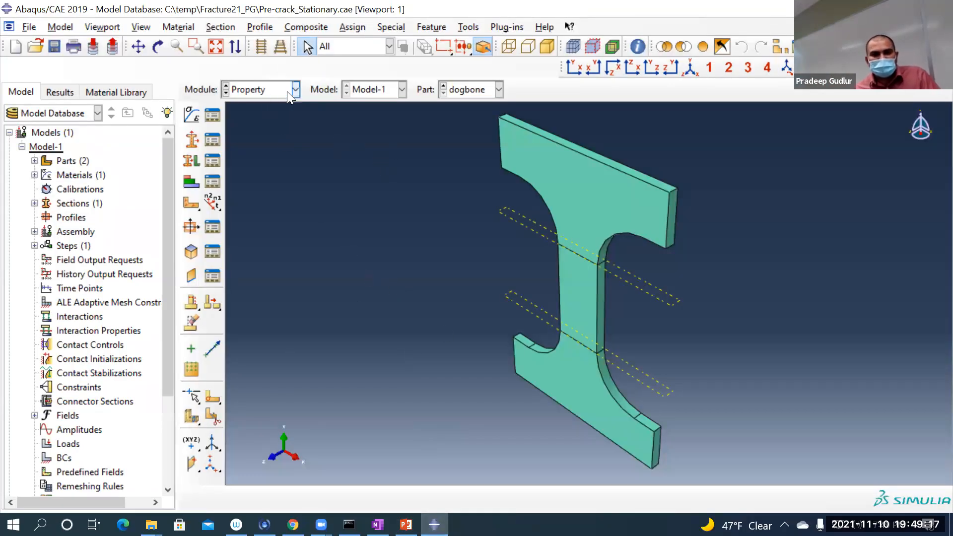
# Step: Make Crack the active part and create a homogeneous shell section named Section-2 with thickness 0.01 and Material-1
pyautogui.click(478, 91)
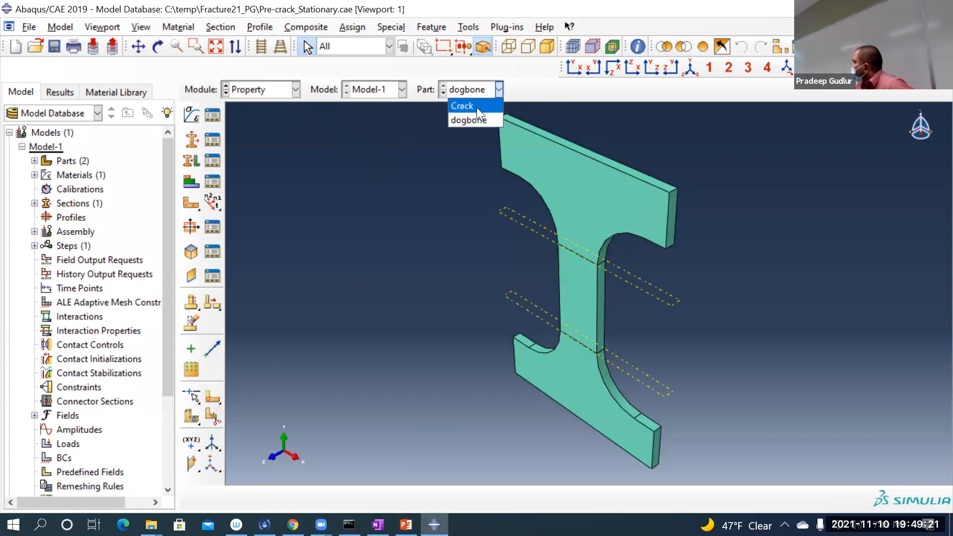
pyautogui.click(477, 110)
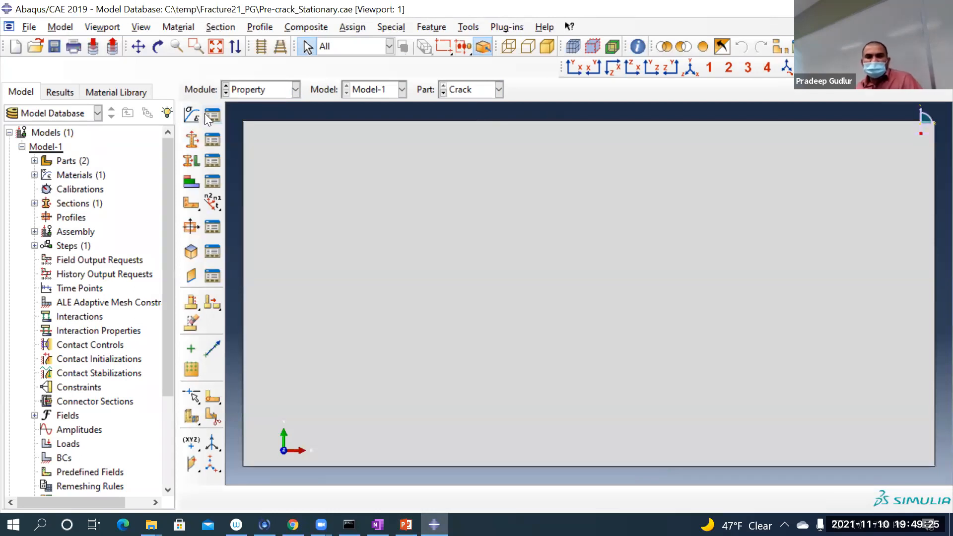
pyautogui.click(194, 138)
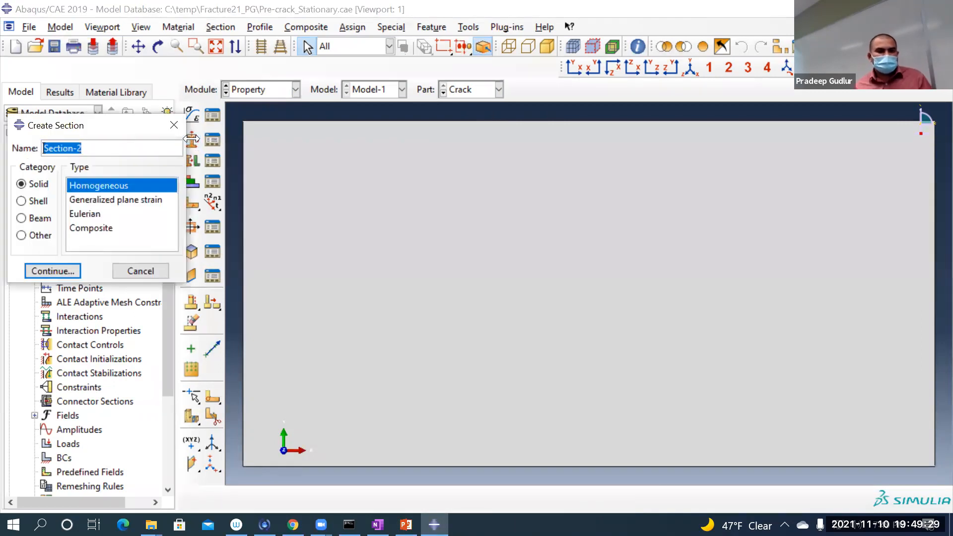
pyautogui.click(25, 202)
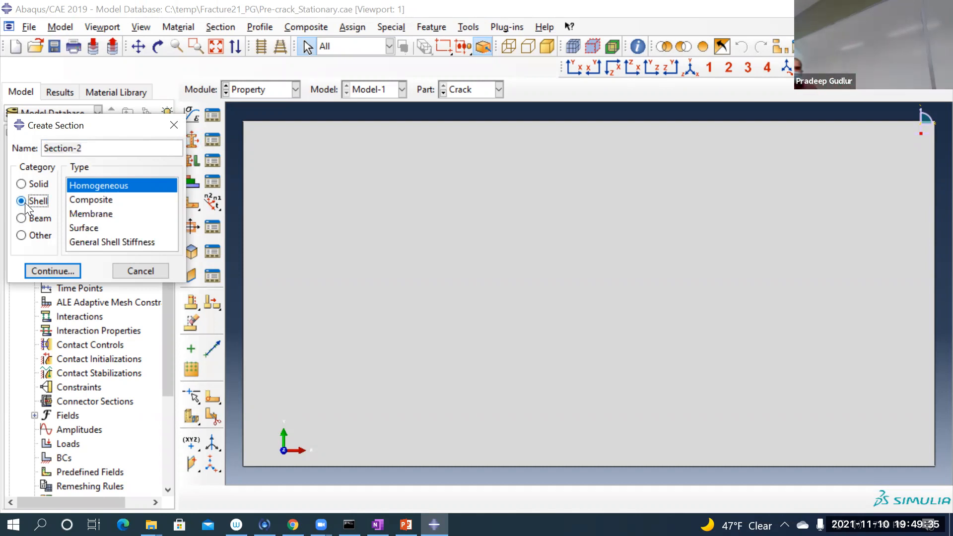
pyautogui.click(57, 270)
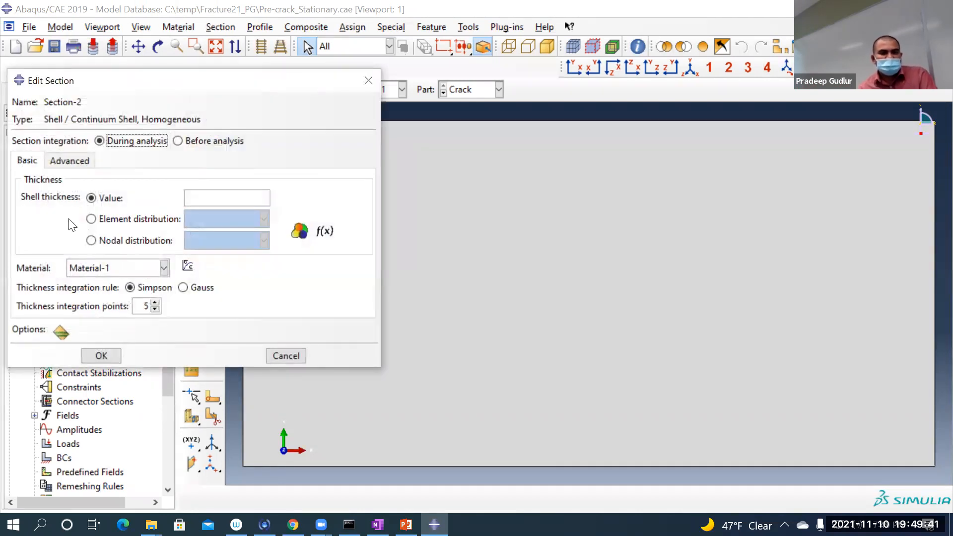
pyautogui.click(251, 200)
pyautogui.write('0.01')
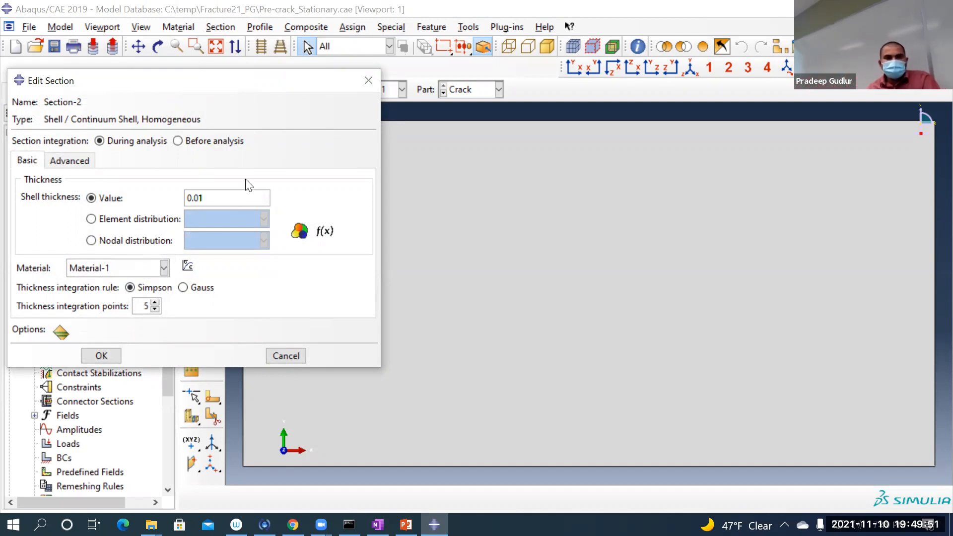
pyautogui.click(117, 349)
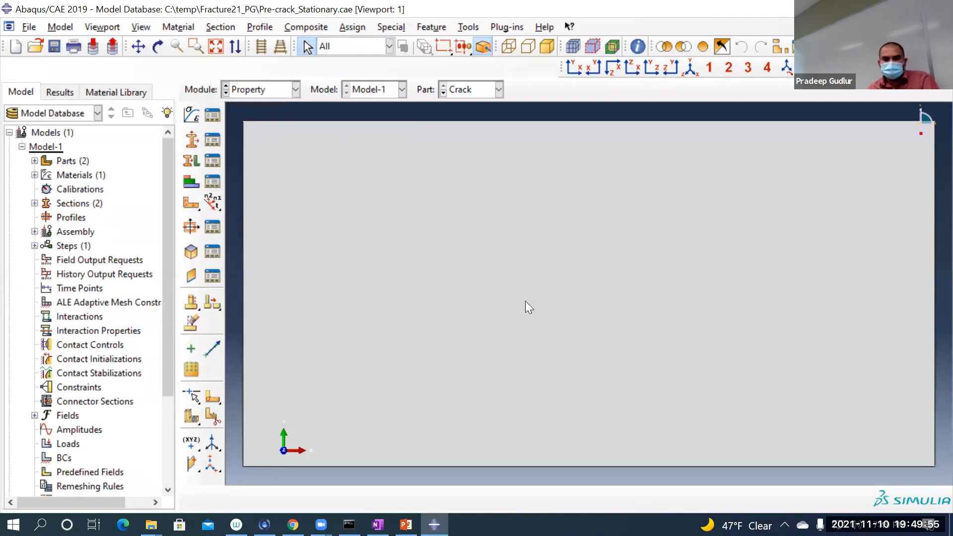
# Step: Start a section assignment on the Crack part, selecting its whole face as a new region set named Set-crack
pyautogui.scroll(3, 523, 300)
pyautogui.scroll(-2, 512, 299)
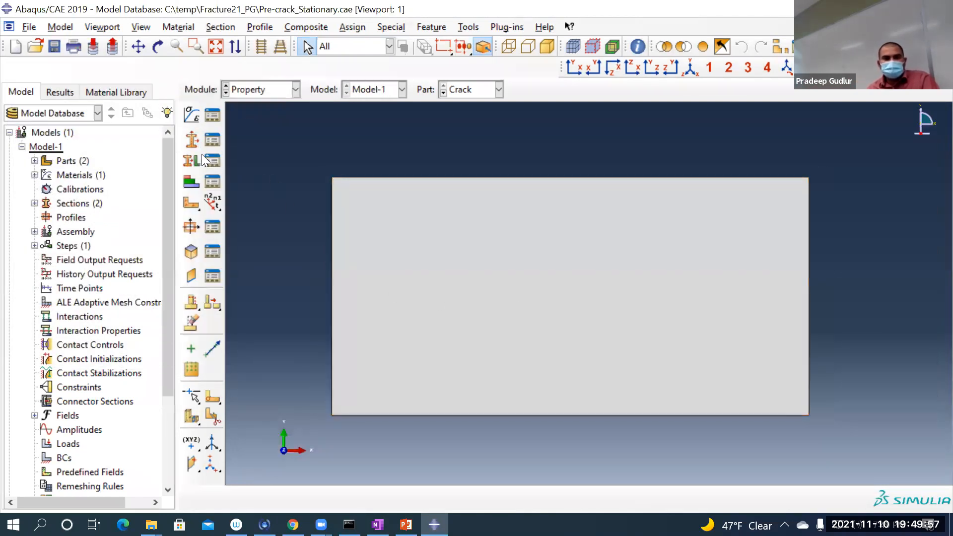
pyautogui.click(190, 160)
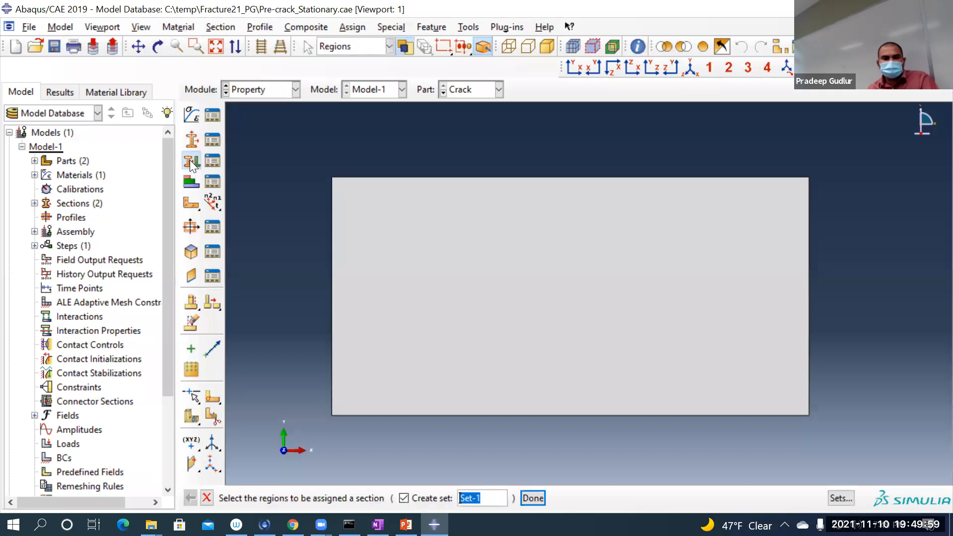
pyautogui.click(496, 498)
pyautogui.press('BackSpace')
pyautogui.press('BackSpace')
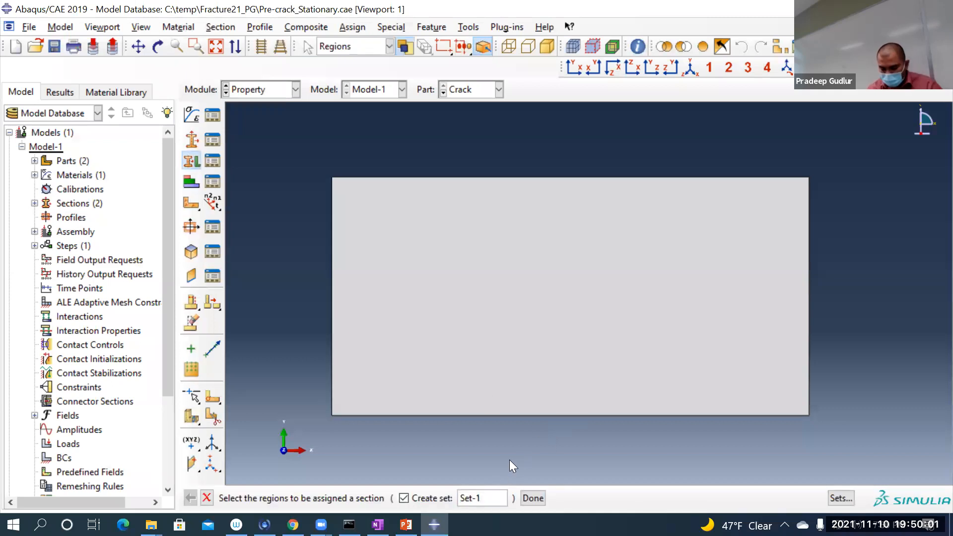
pyautogui.write('-crazc')
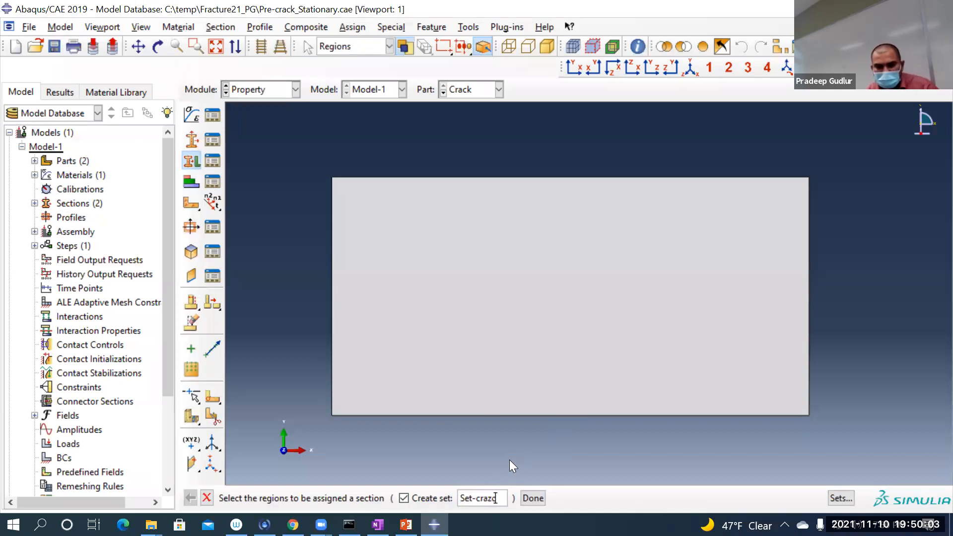
pyautogui.press('BackSpace')
pyautogui.press('BackSpace')
pyautogui.write('ck')
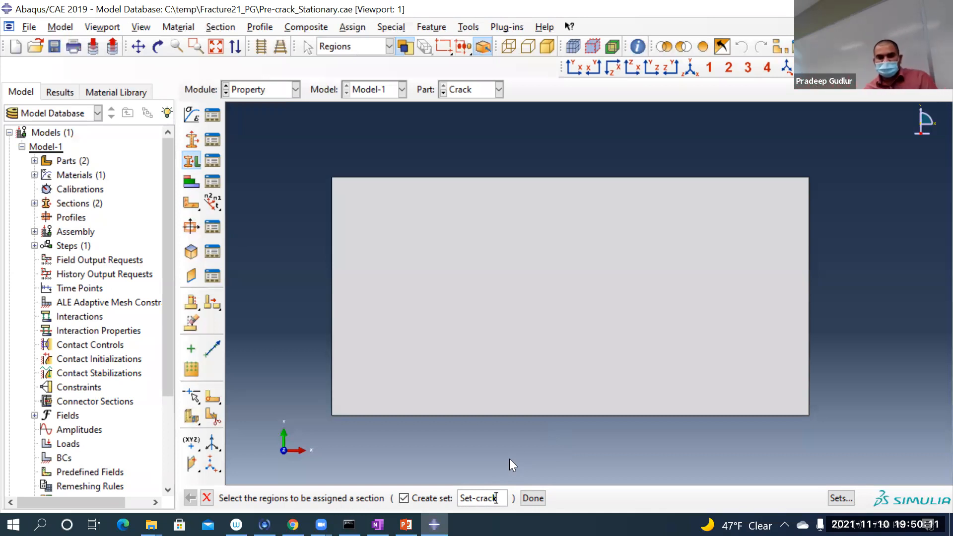
pyautogui.moveTo(293, 143); pyautogui.dragTo(893, 500)
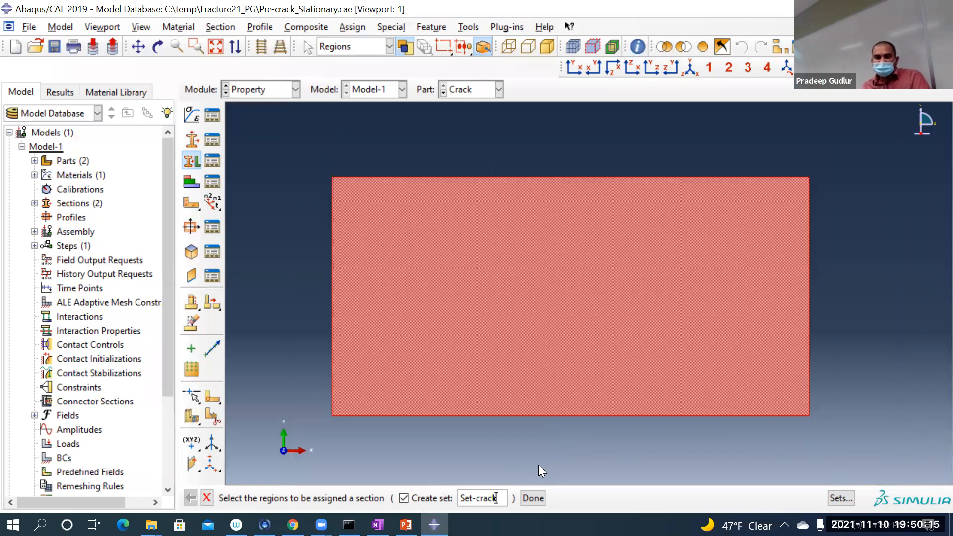
pyautogui.click(532, 492)
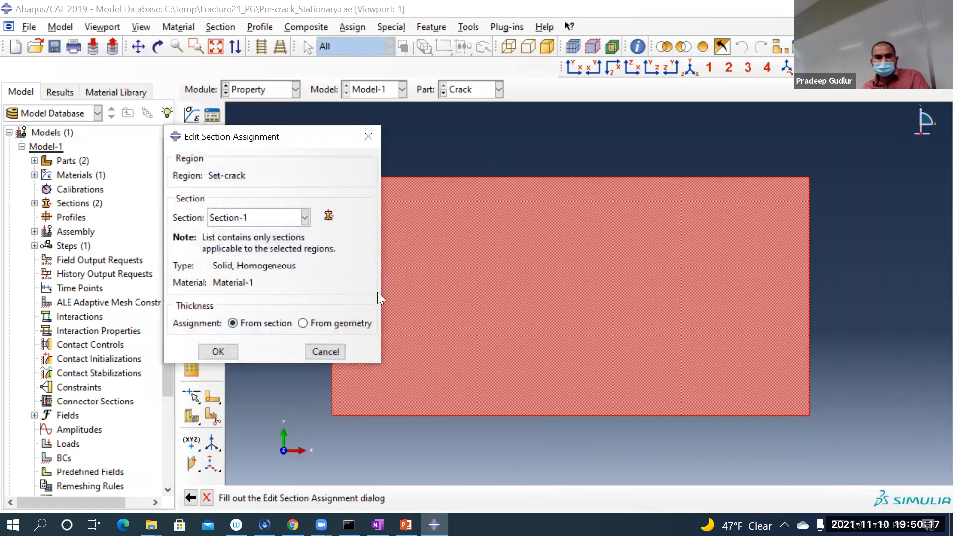
# Step: Check the sections available for the Set-crack region and assign Section-1 to it with thickness from section
pyautogui.click(283, 219)
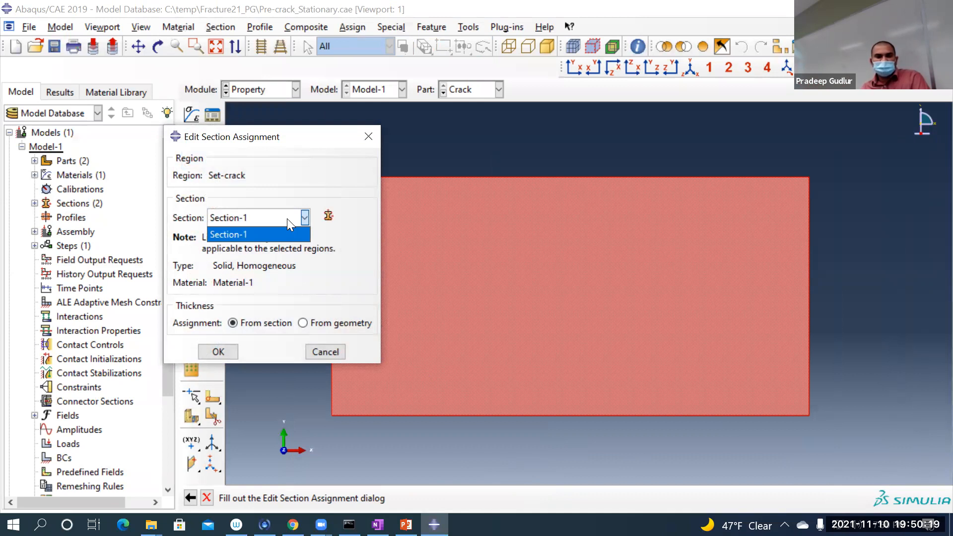
pyautogui.click(287, 218)
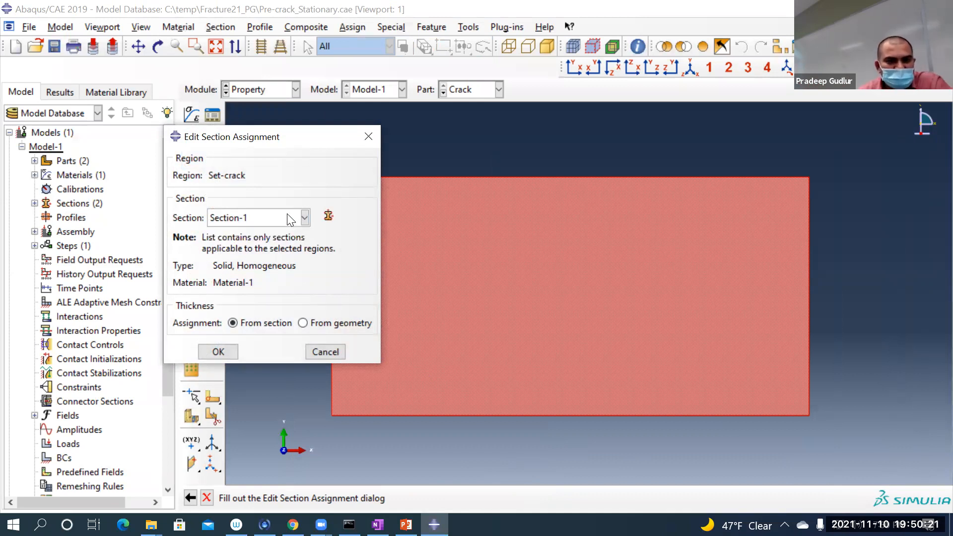
pyautogui.click(289, 220)
pyautogui.click(290, 220)
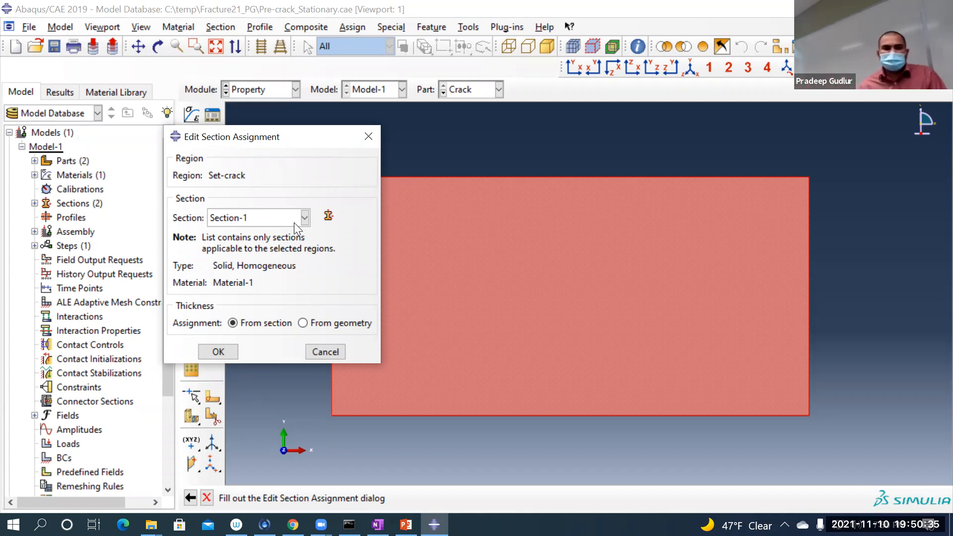
pyautogui.click(292, 221)
pyautogui.click(294, 238)
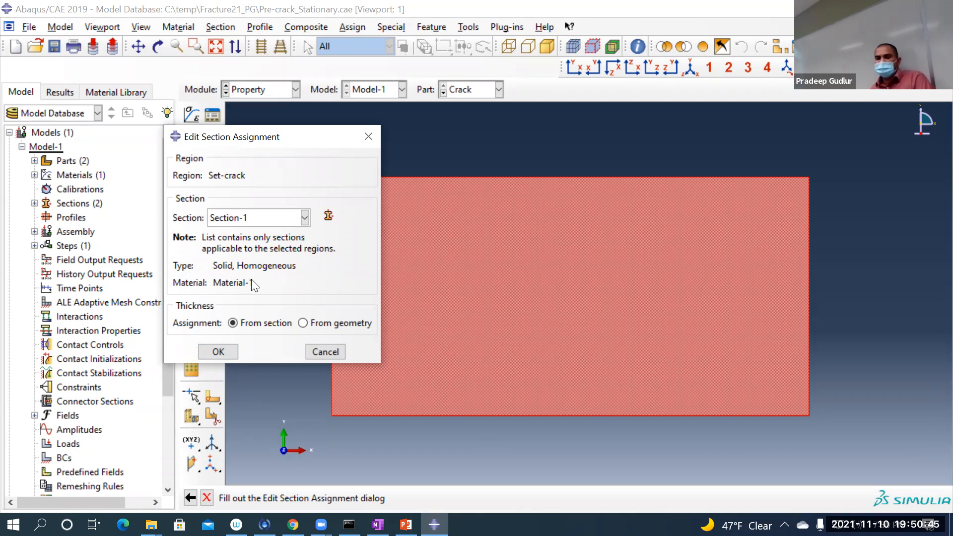
pyautogui.click(215, 354)
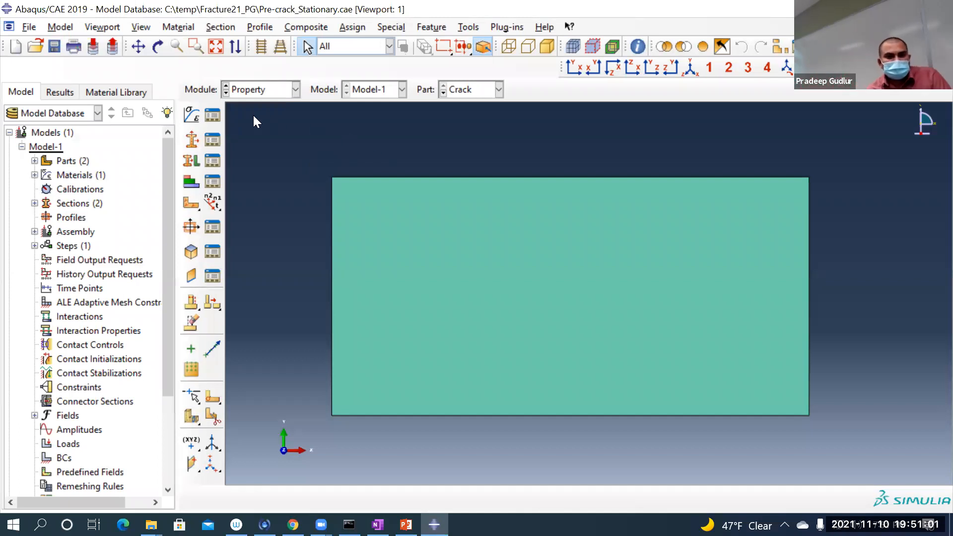
# Step: Switch to the Assembly module and create a dependent instance of the dogbone part
pyautogui.click(271, 94)
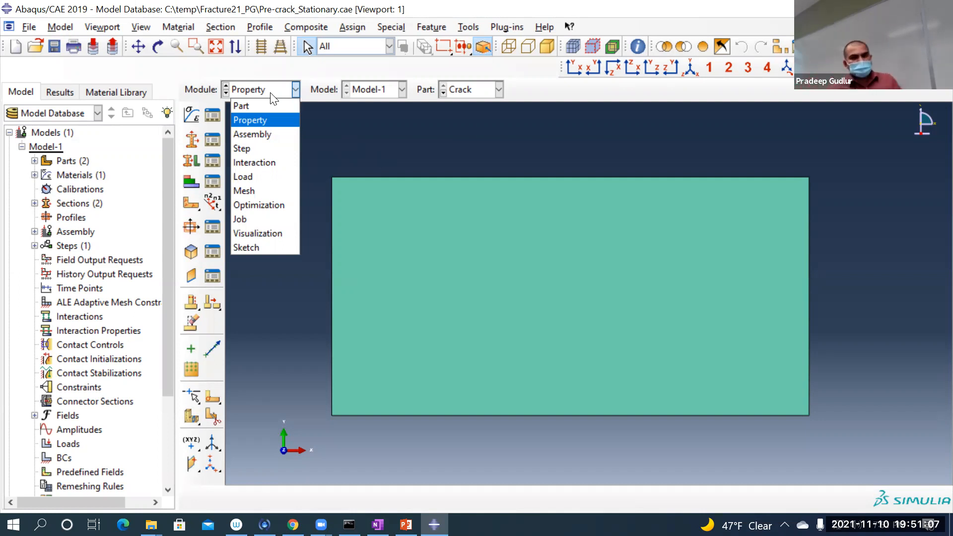
pyautogui.click(260, 130)
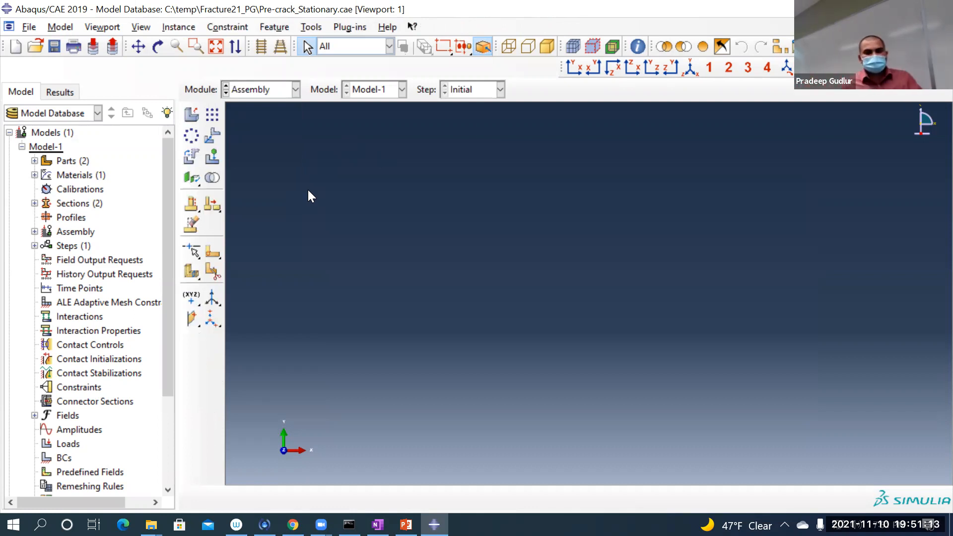
pyautogui.click(196, 115)
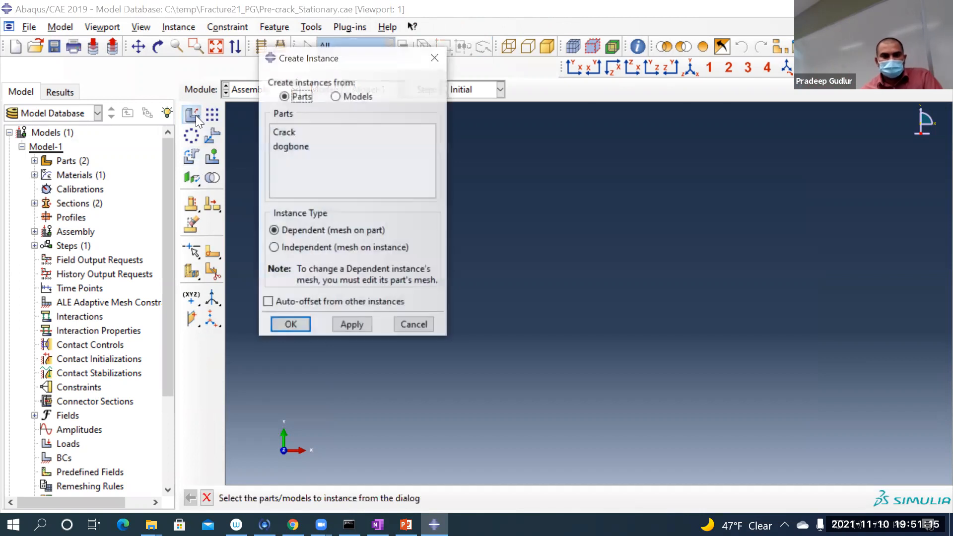
pyautogui.click(312, 146)
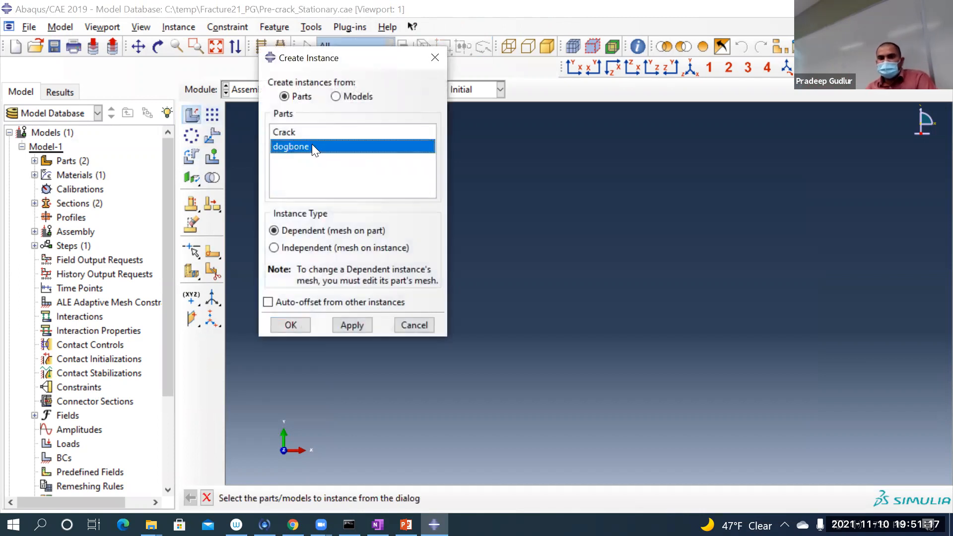
pyautogui.click(290, 325)
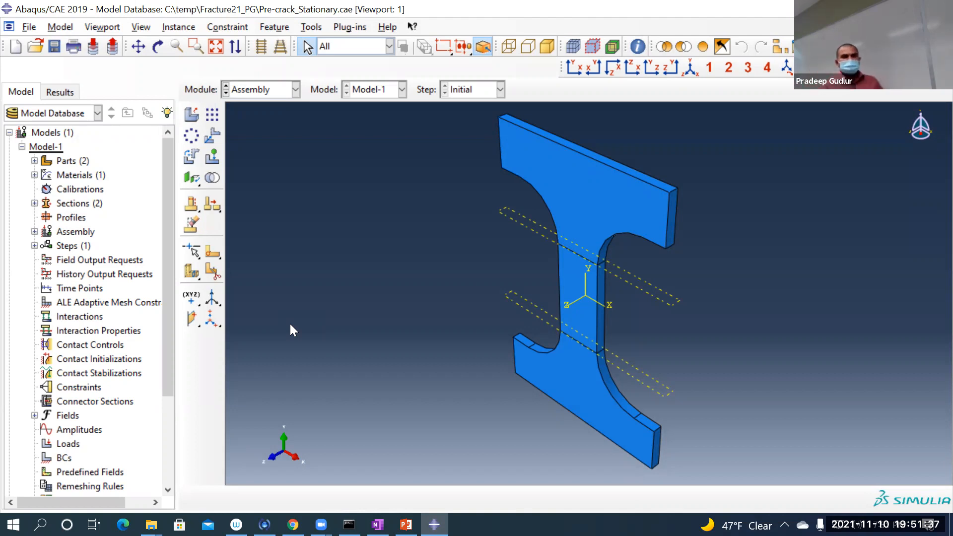
# Step: Try to create a dependent instance of the Crack part with auto-offset from other instances, and leave the command
pyautogui.click(192, 114)
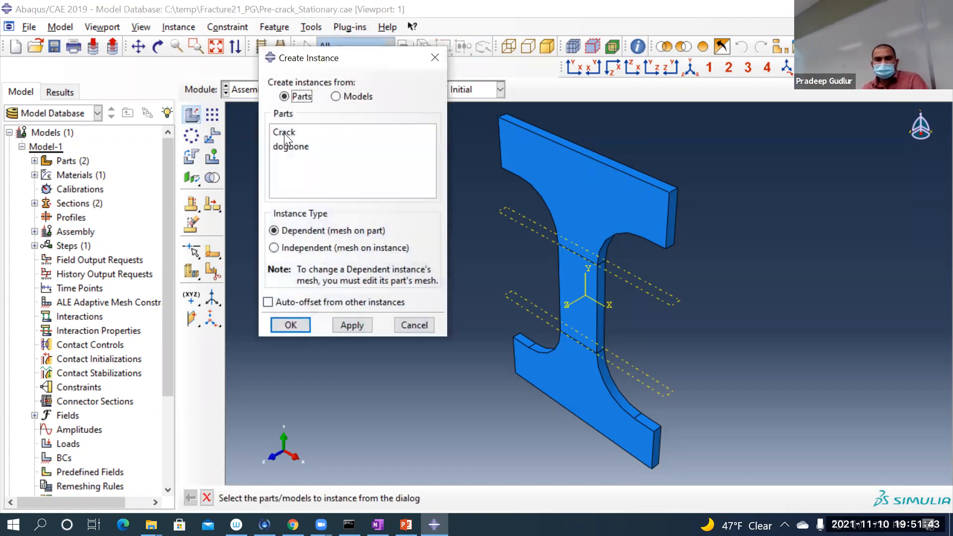
pyautogui.click(284, 133)
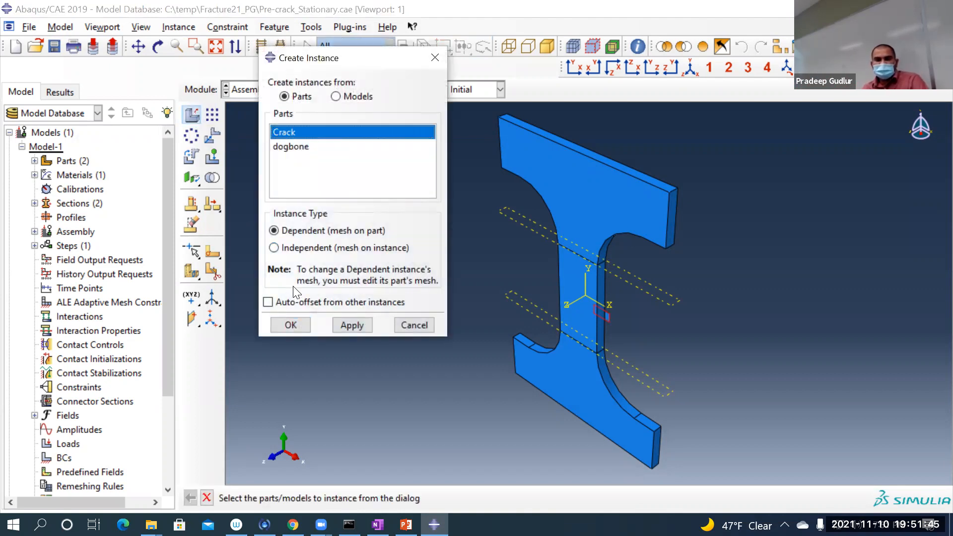
pyautogui.click(297, 303)
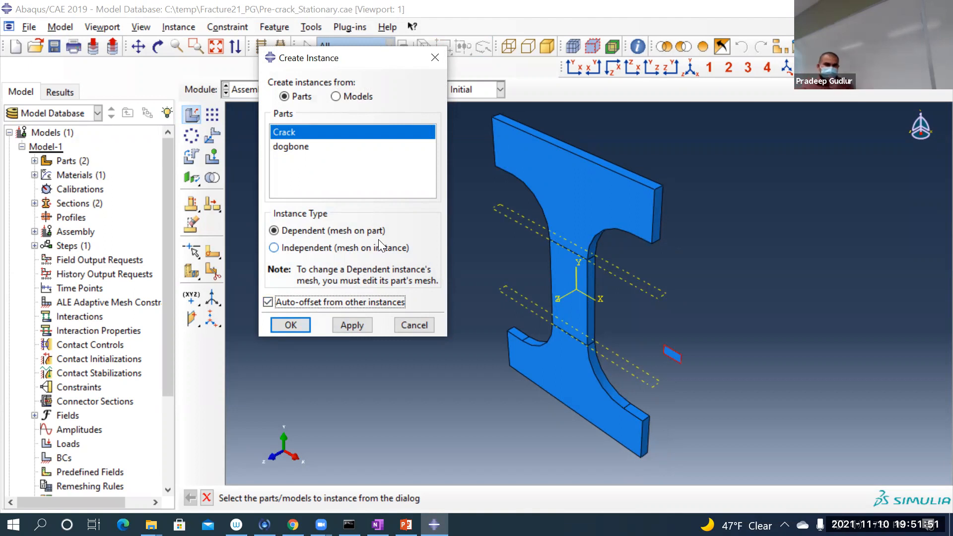
pyautogui.click(291, 324)
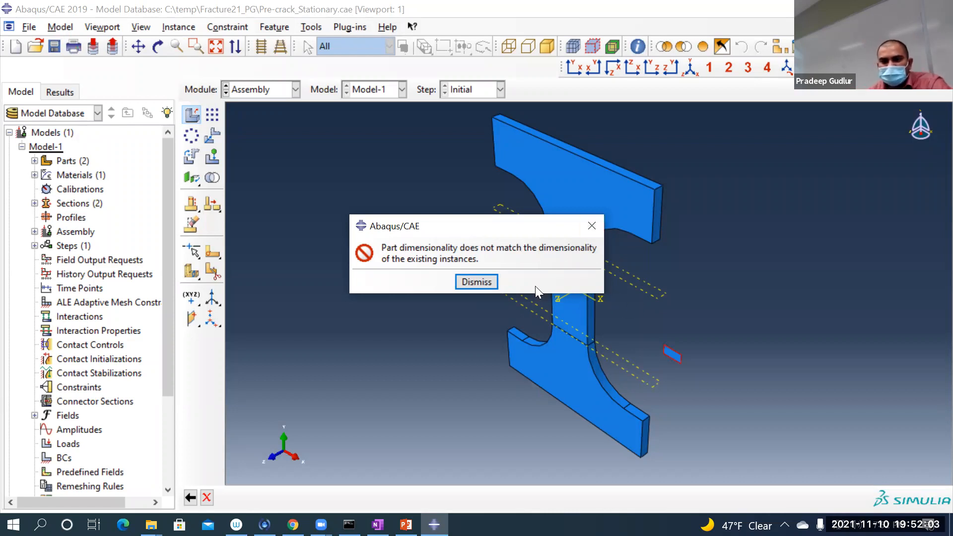
pyautogui.click(475, 282)
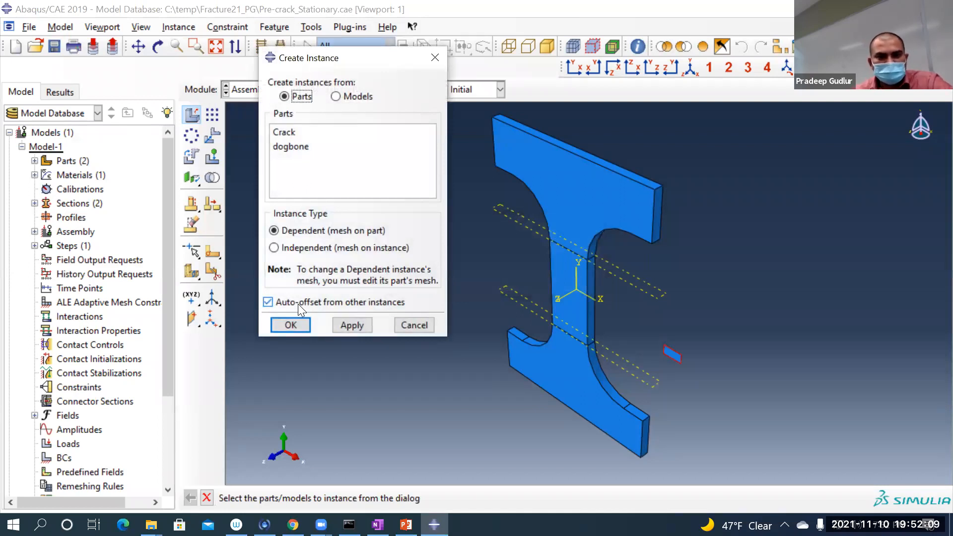
pyautogui.click(289, 134)
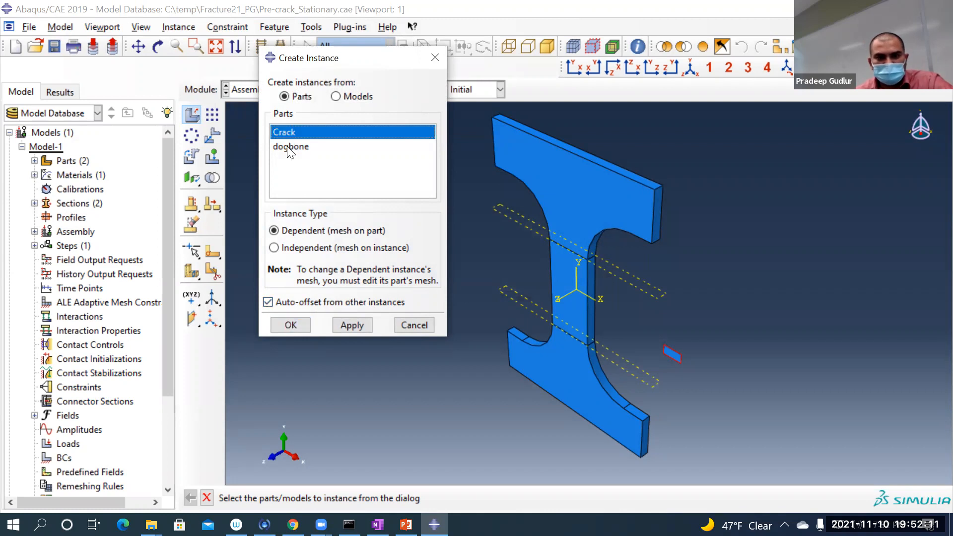
pyautogui.click(290, 326)
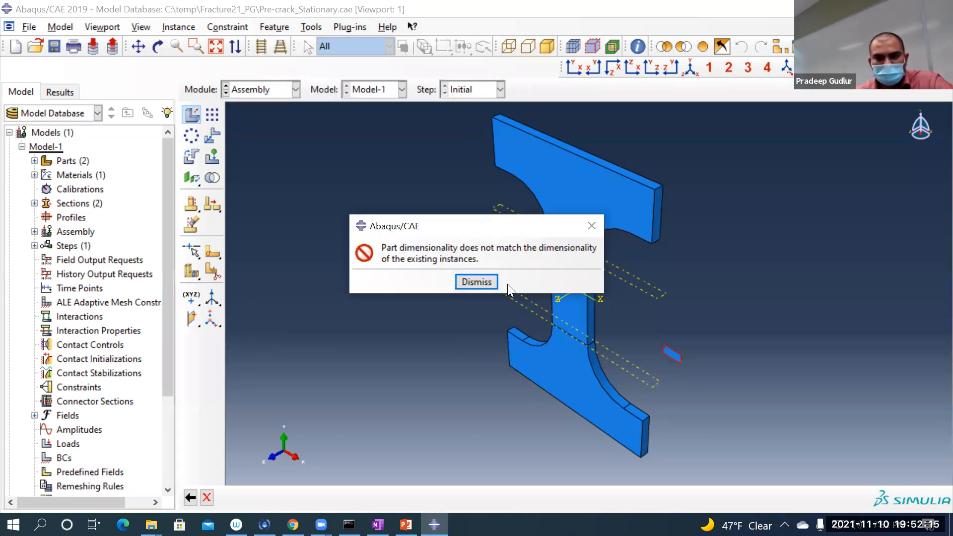
pyautogui.click(459, 283)
pyautogui.click(412, 325)
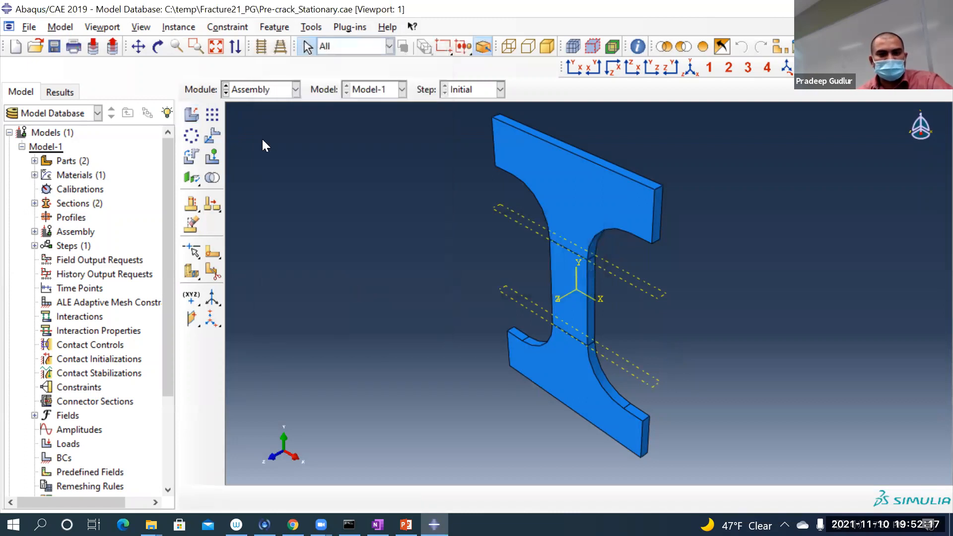
# Step: Switch to the Part module and expand the Crack part in the model tree
pyautogui.click(233, 90)
pyautogui.click(258, 103)
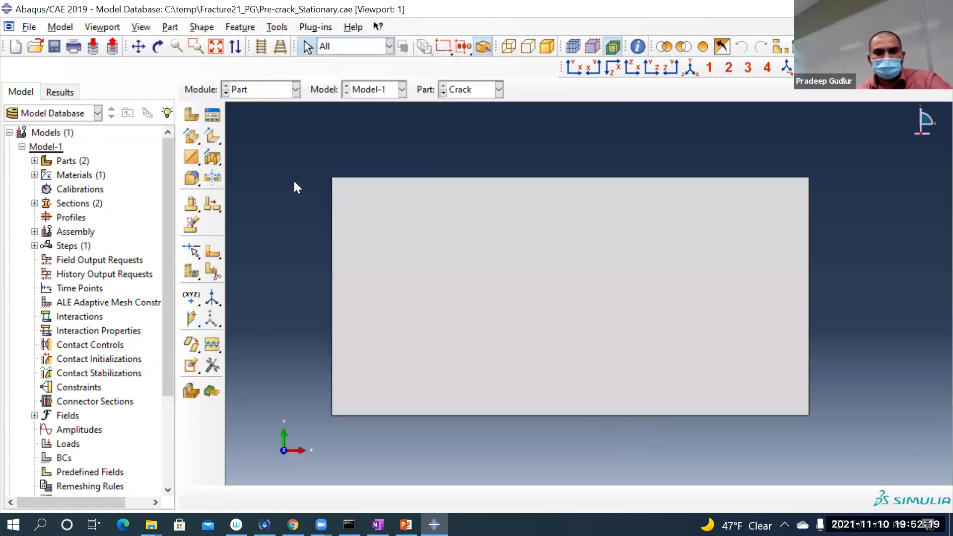
pyautogui.click(34, 161)
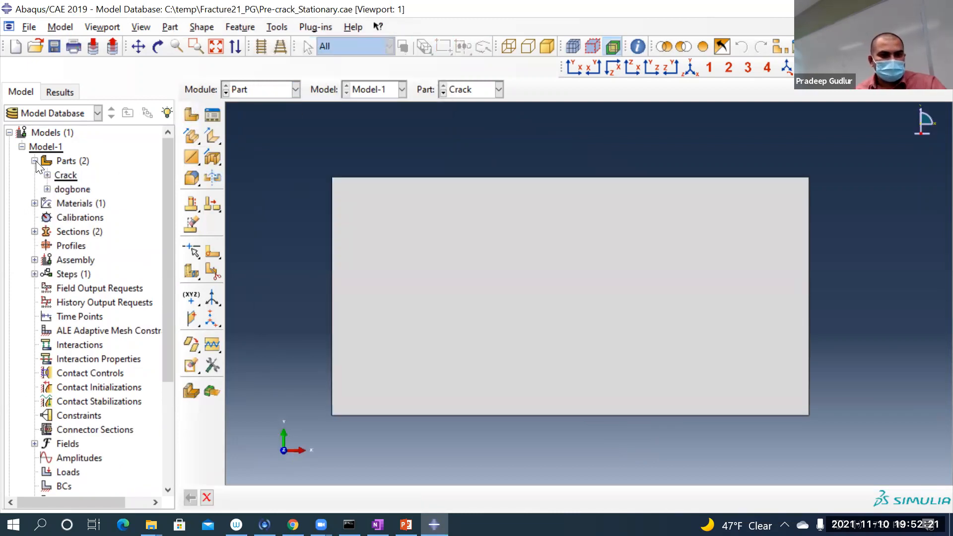
pyautogui.click(46, 175)
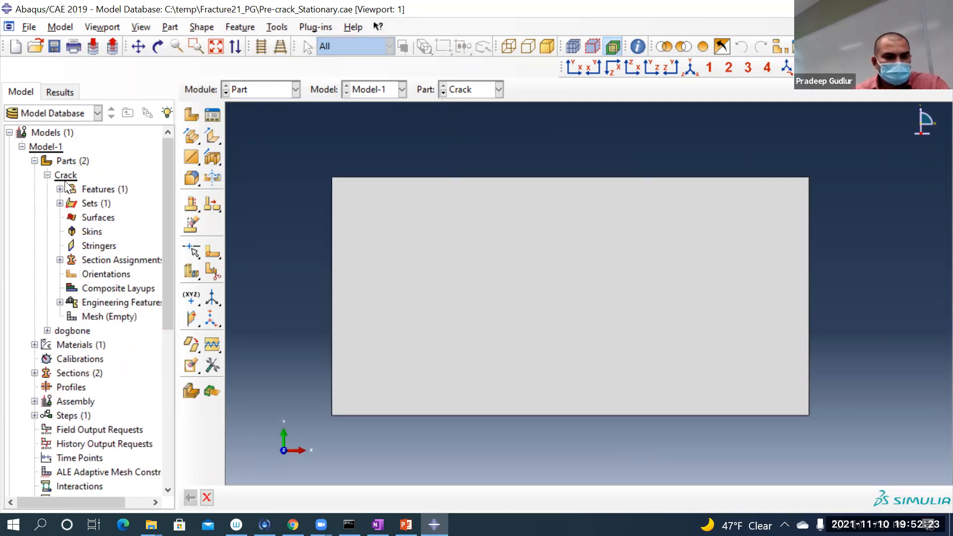
pyautogui.rightClick(66, 178)
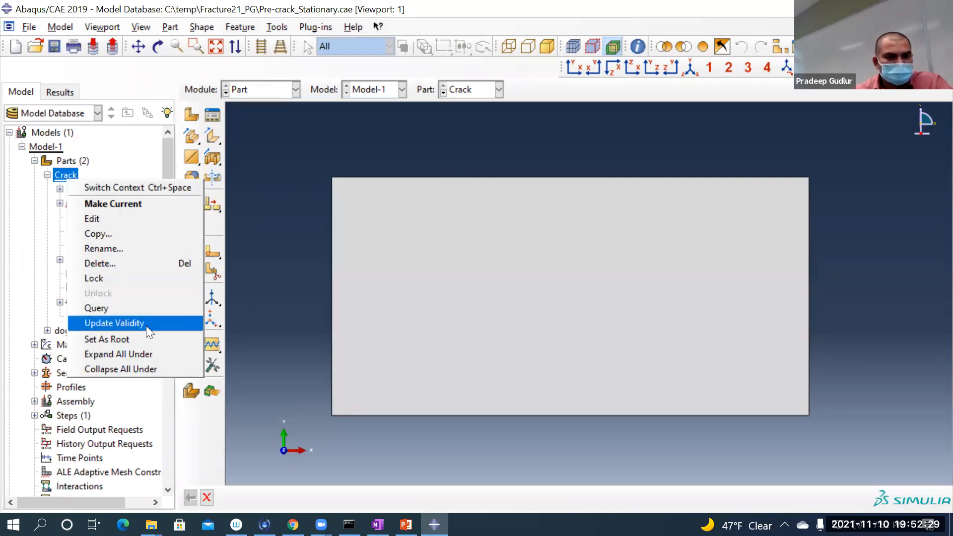
pyautogui.click(265, 222)
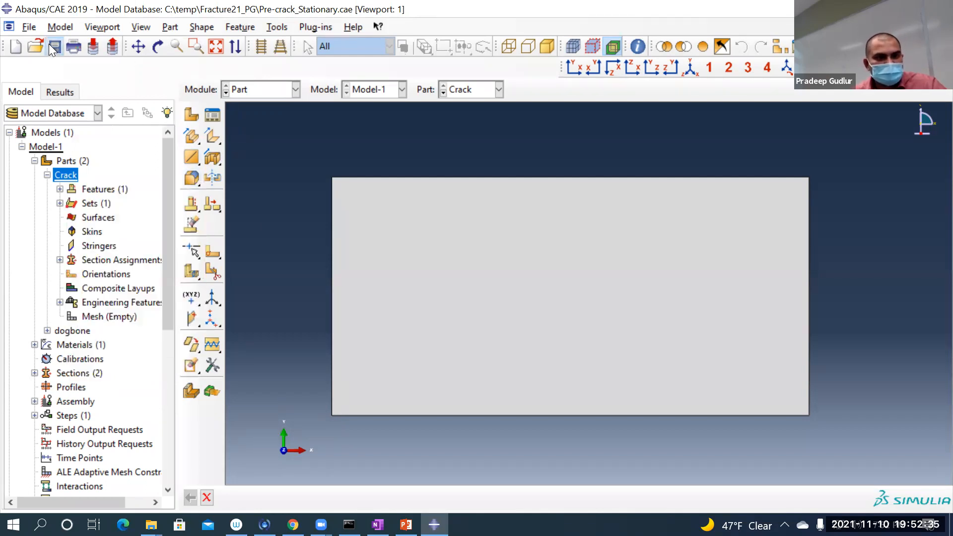
pyautogui.click(205, 496)
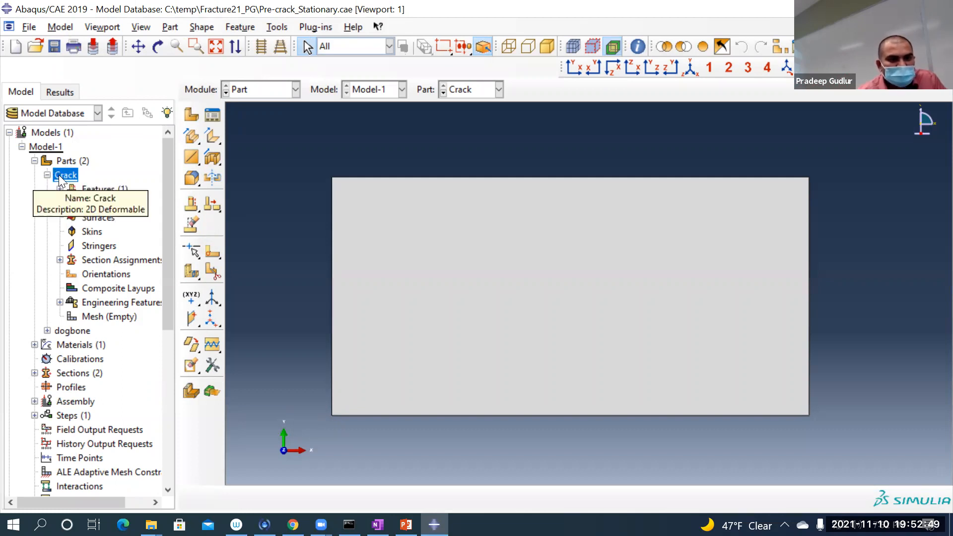
pyautogui.rightClick(59, 175)
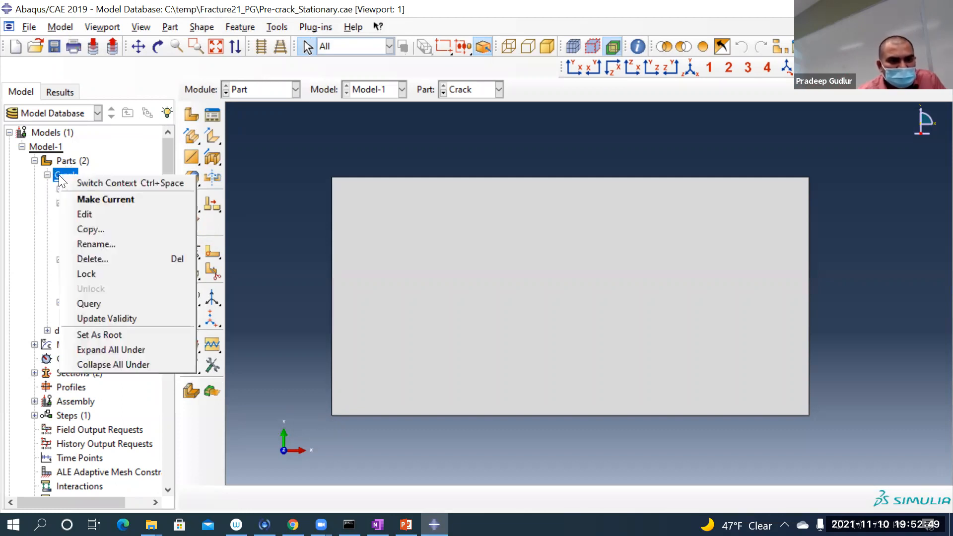
pyautogui.click(106, 215)
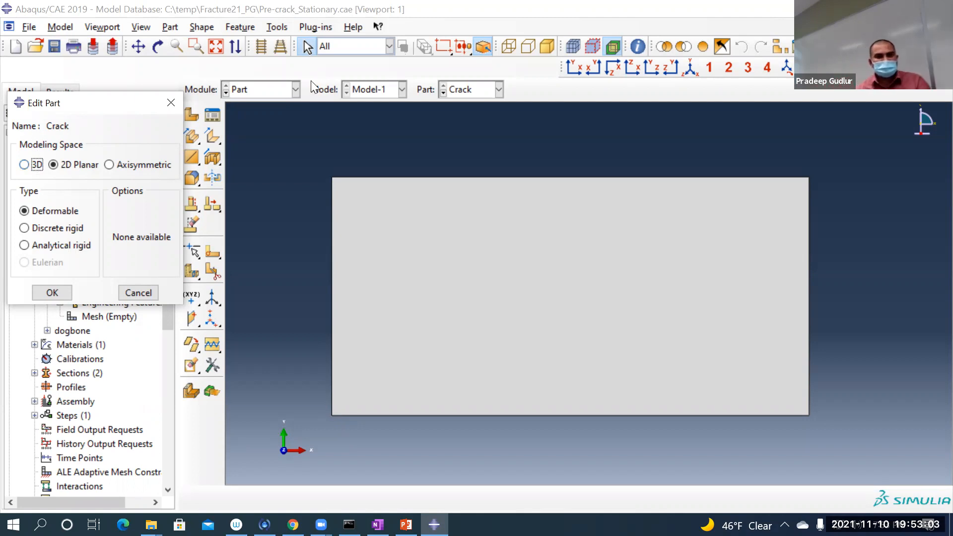
pyautogui.click(164, 101)
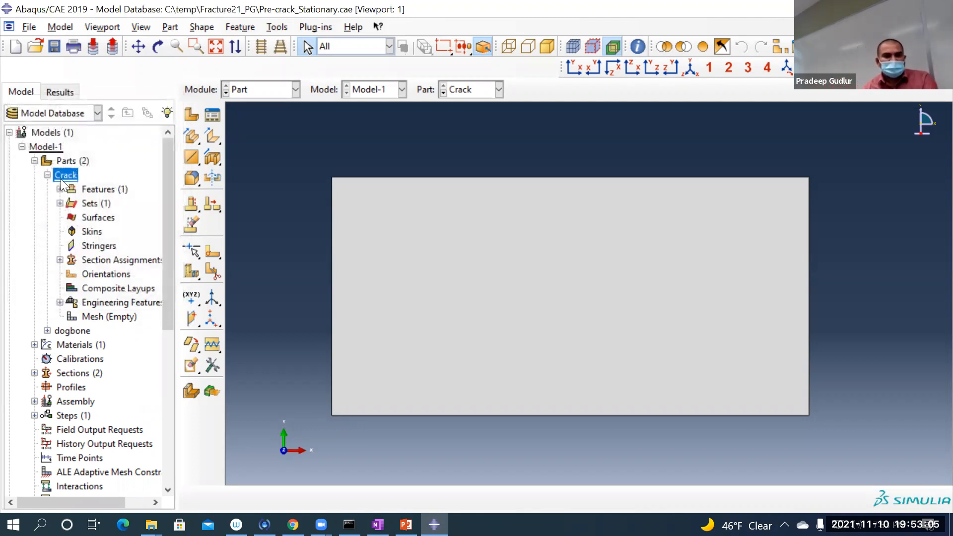
# Step: Edit the Crack part to change its modeling space to 3D
pyautogui.rightClick(64, 177)
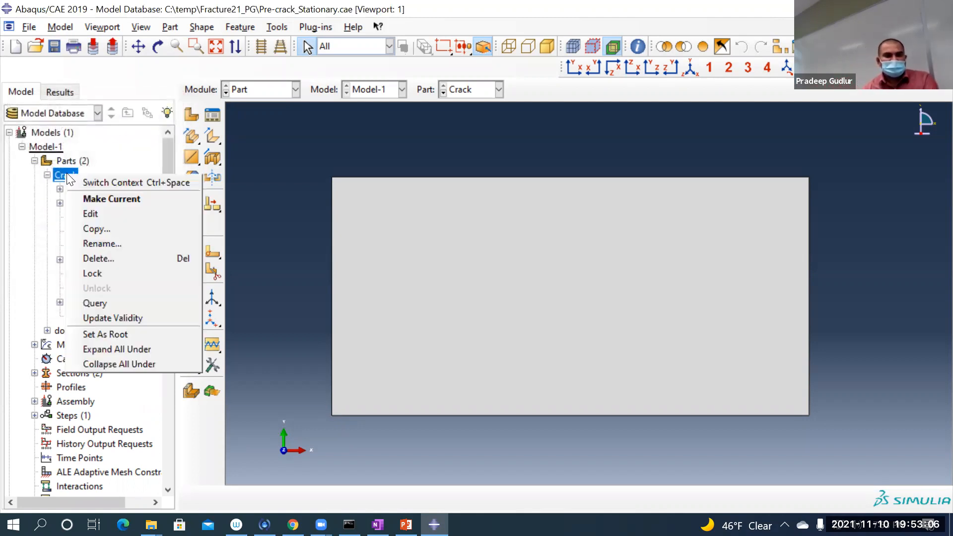
pyautogui.click(95, 214)
pyautogui.click(36, 167)
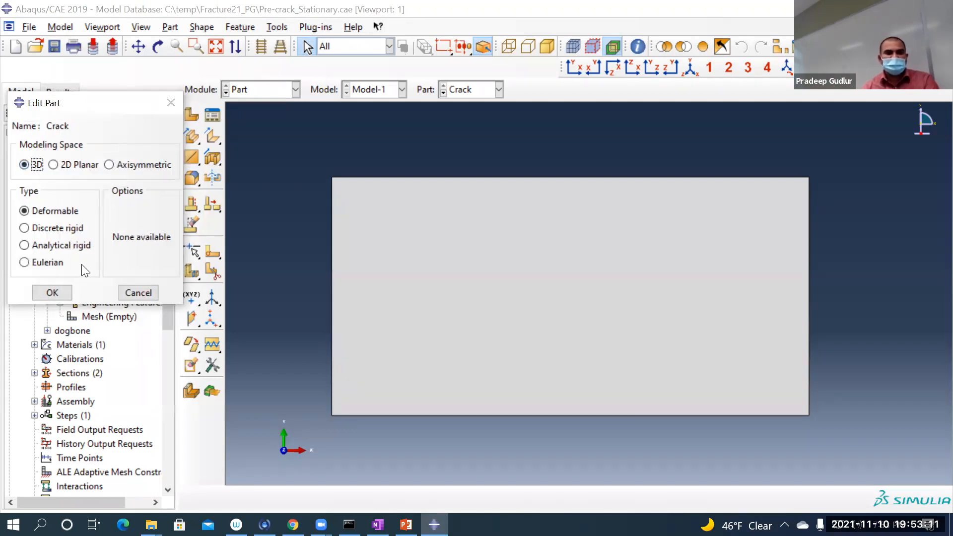
pyautogui.click(52, 293)
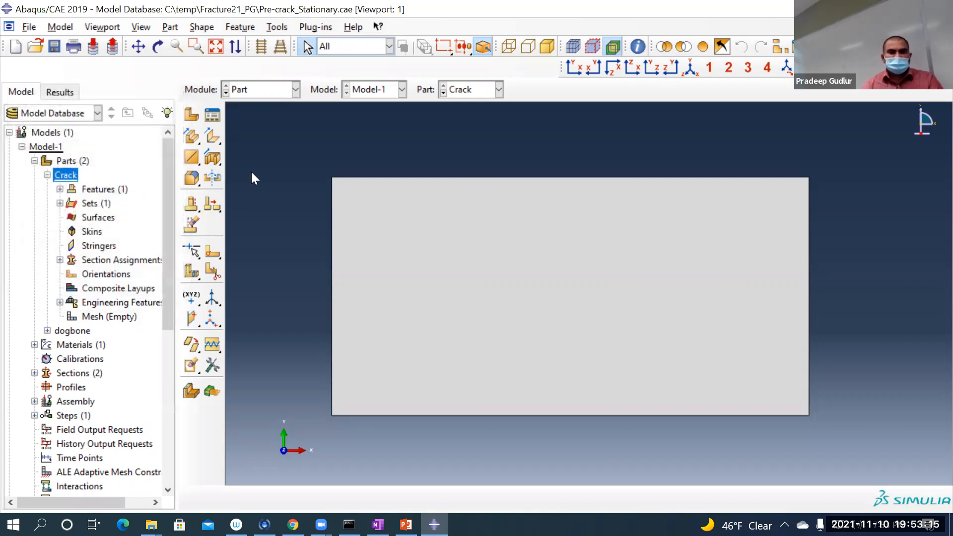
# Step: Switch to the Property module and check the Crack part's existing section assignment on Set-crack
pyautogui.click(257, 88)
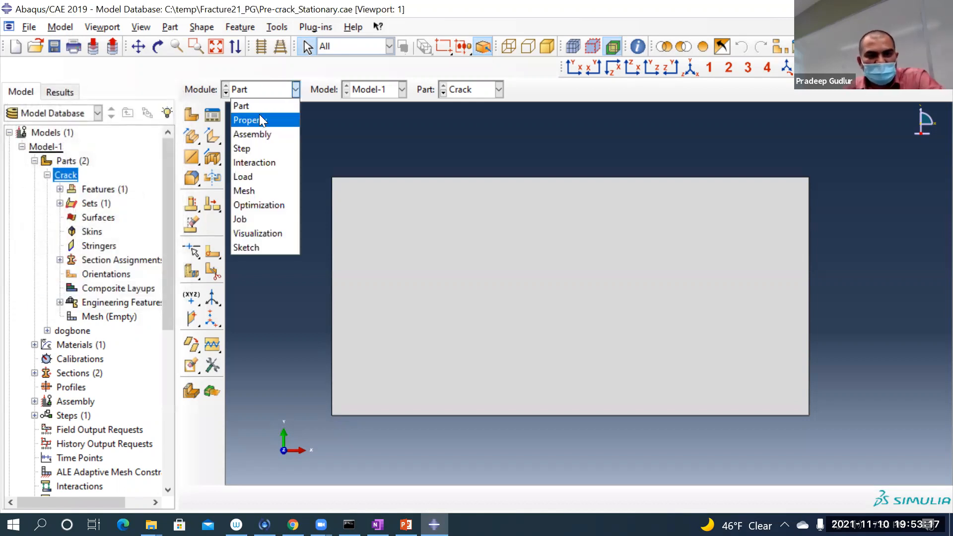
pyautogui.click(260, 120)
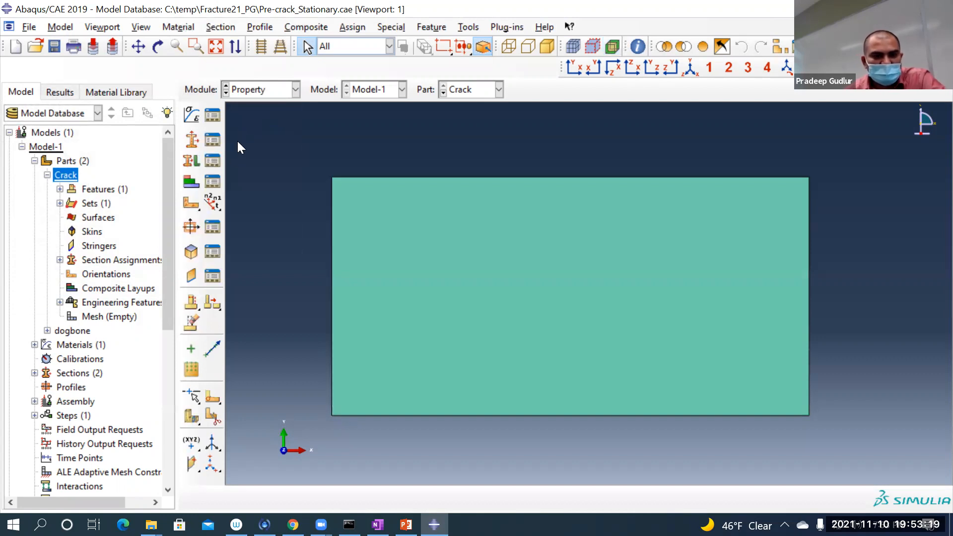
pyautogui.click(220, 160)
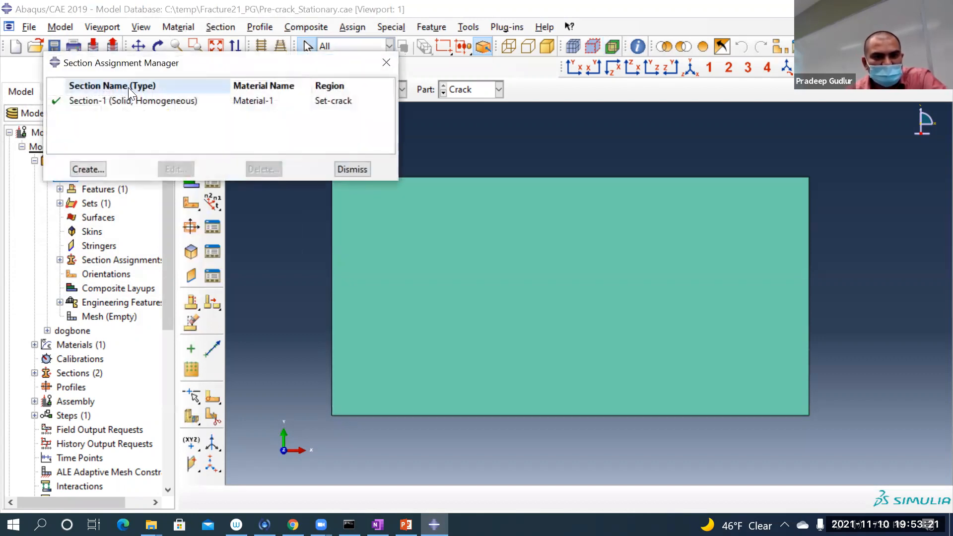
pyautogui.click(123, 100)
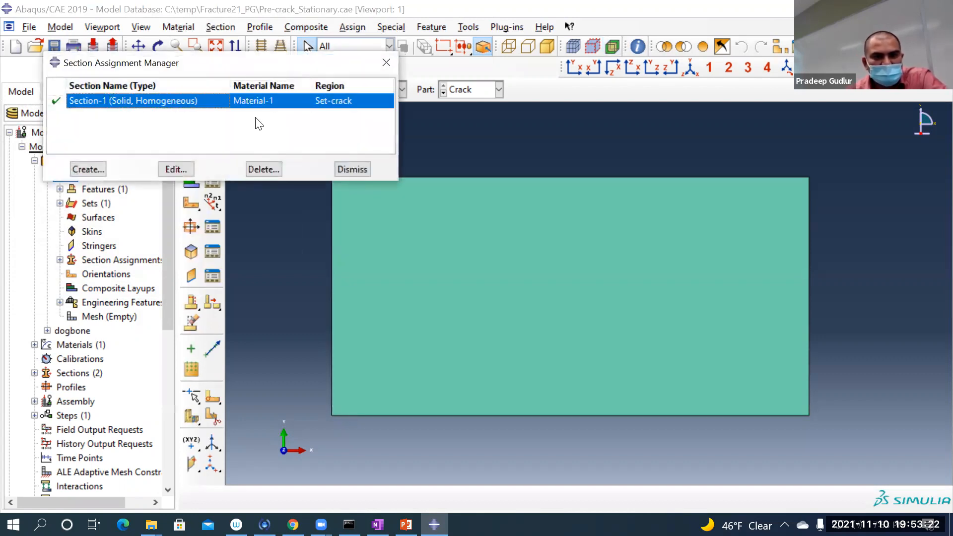
pyautogui.click(352, 170)
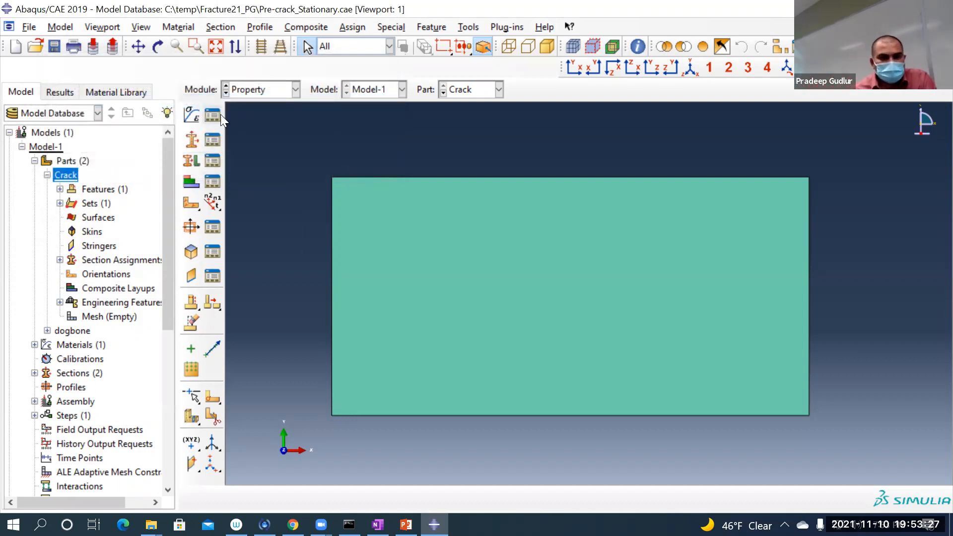
# Step: Switch to the Assembly module and create a dependent instance of the Crack part with auto-offset from other instances
pyautogui.click(260, 90)
pyautogui.click(270, 133)
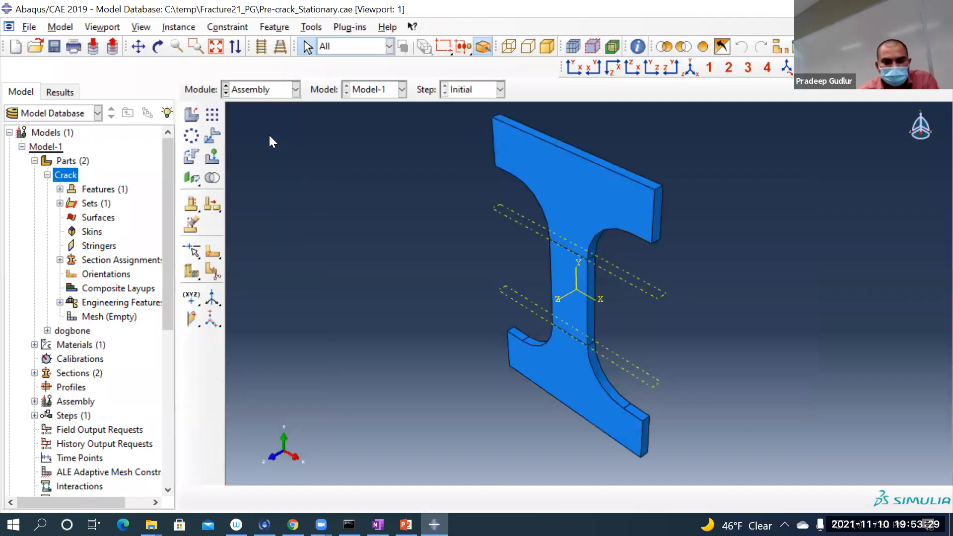
pyautogui.click(193, 112)
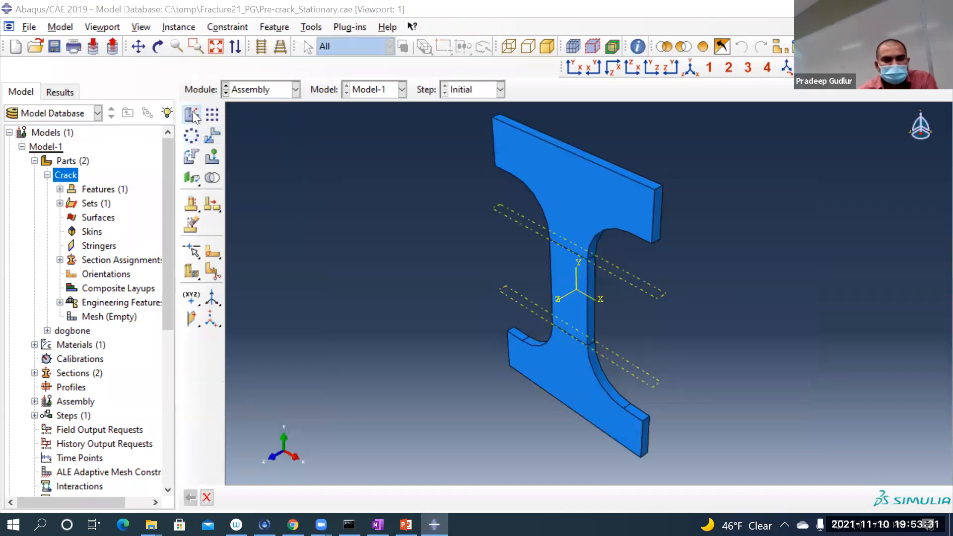
pyautogui.click(283, 133)
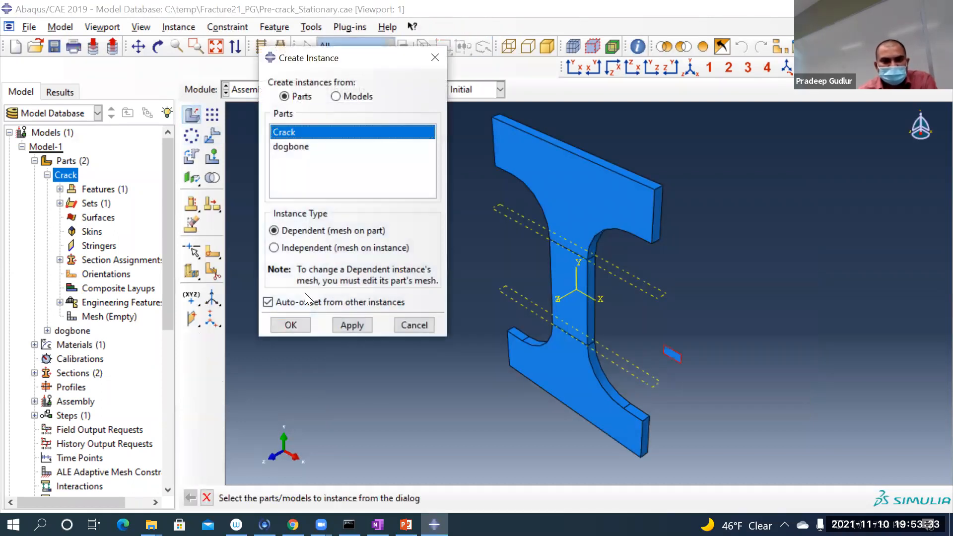
pyautogui.click(293, 323)
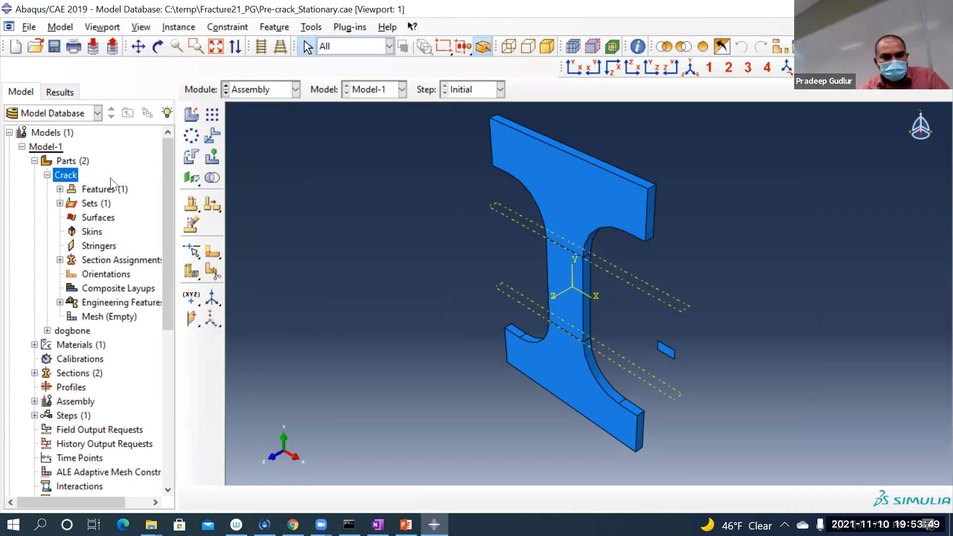
pyautogui.click(48, 175)
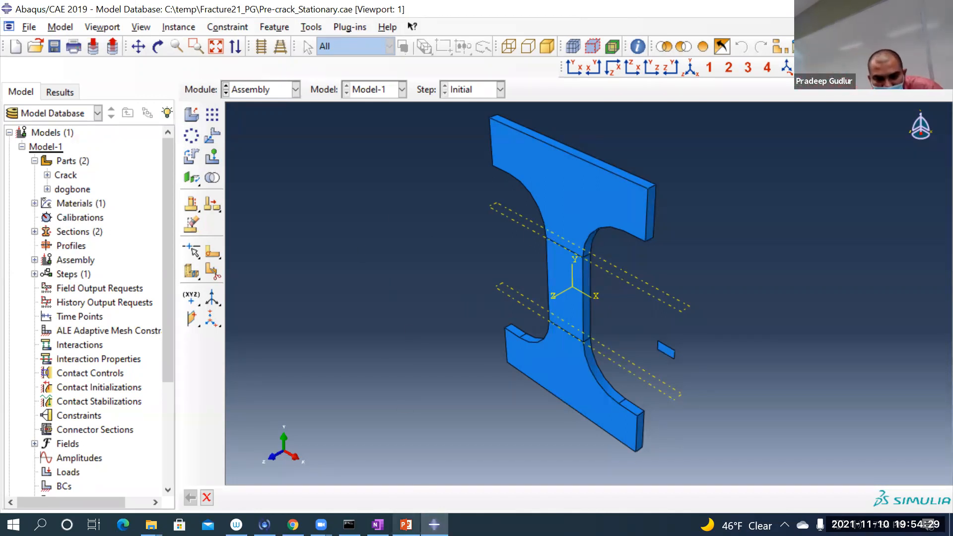
# Step: Switch to PowerPoint, review the fracture toughness and central versus edge crack stress intensity slides full screen, and return to Abaqus/CAE
pyautogui.click(405, 525)
pyautogui.scroll(12, 29, 274)
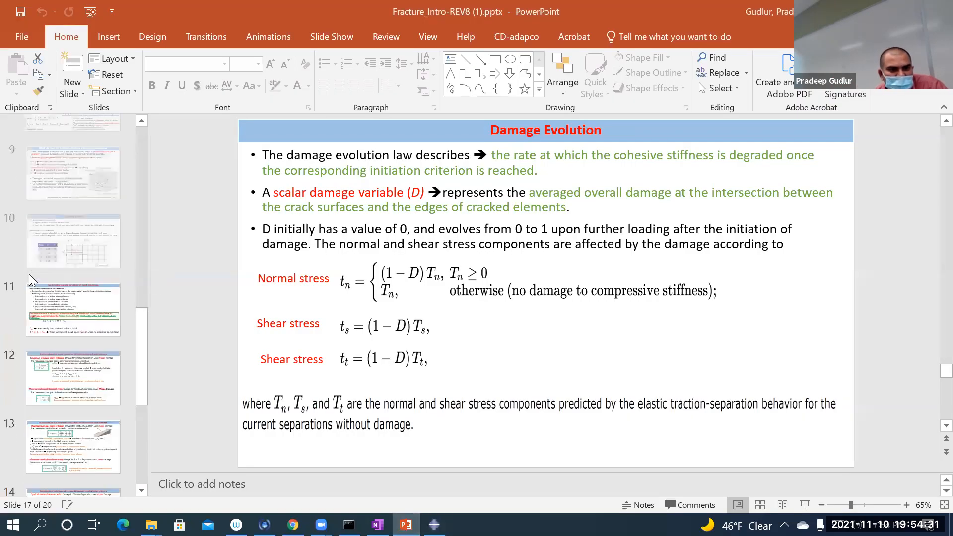
pyautogui.click(107, 380)
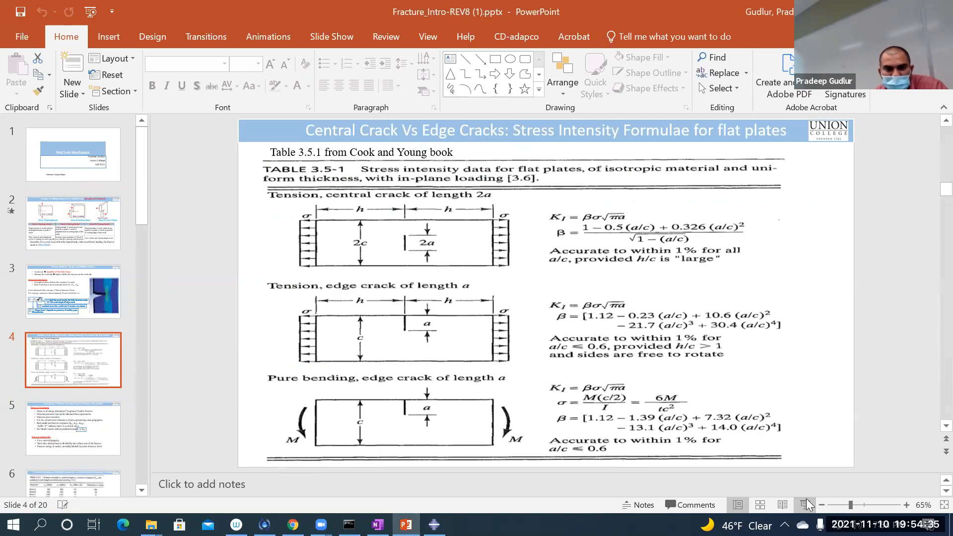
pyautogui.click(803, 505)
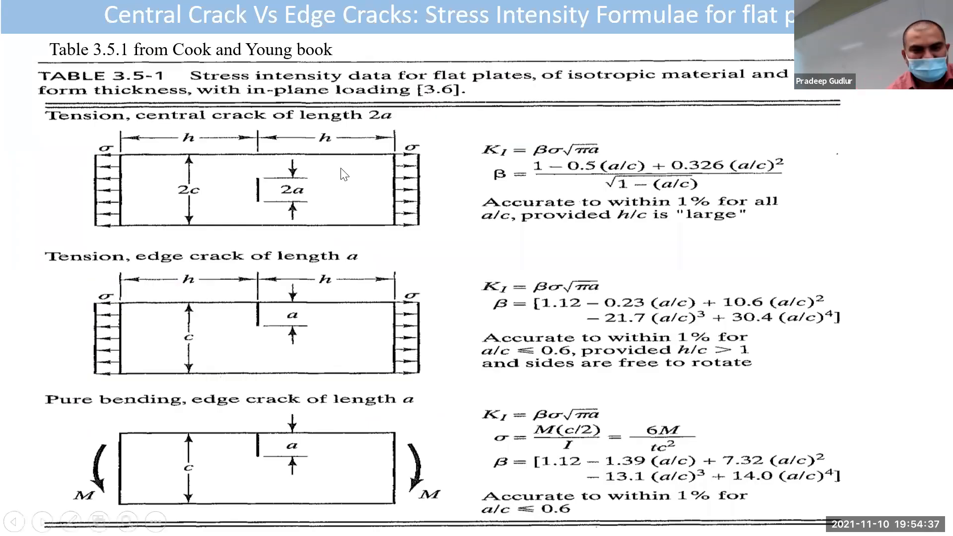
pyautogui.scroll(1, 303, 191)
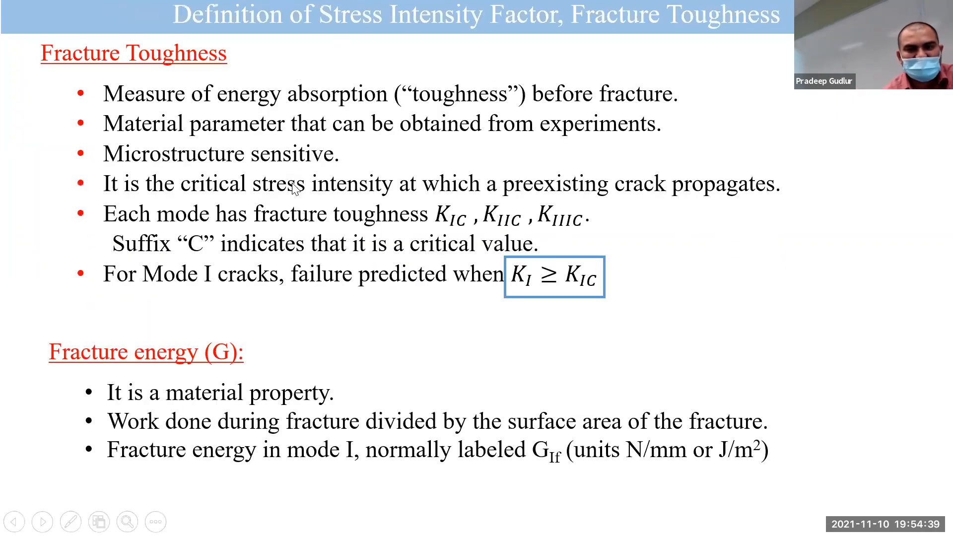
pyautogui.scroll(-1, 302, 203)
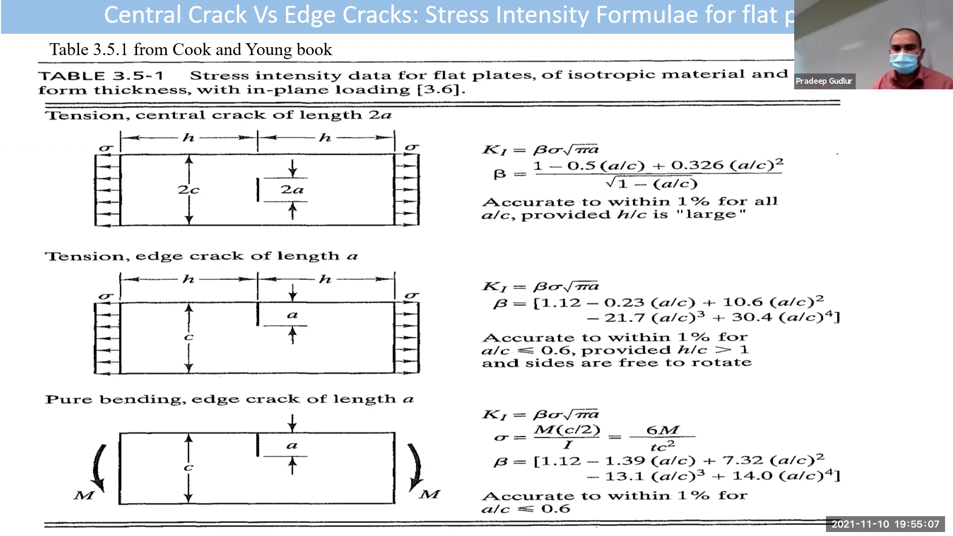
pyautogui.press('Escape')
pyautogui.click(434, 524)
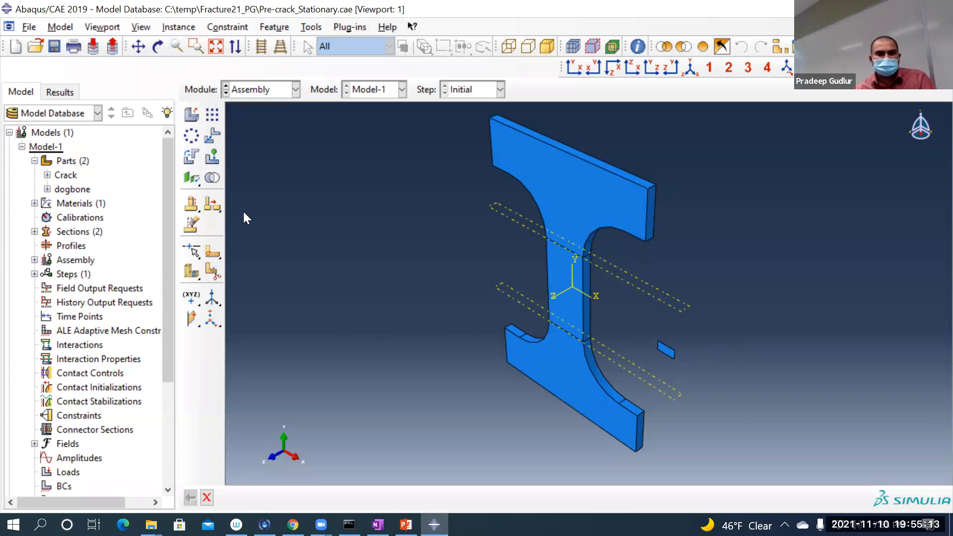
# Step: Rotate the Crack instance 90 degrees about the global X axis, from 0.0,0.0,0.0 to 1.0,0.0,0.0
pyautogui.click(194, 157)
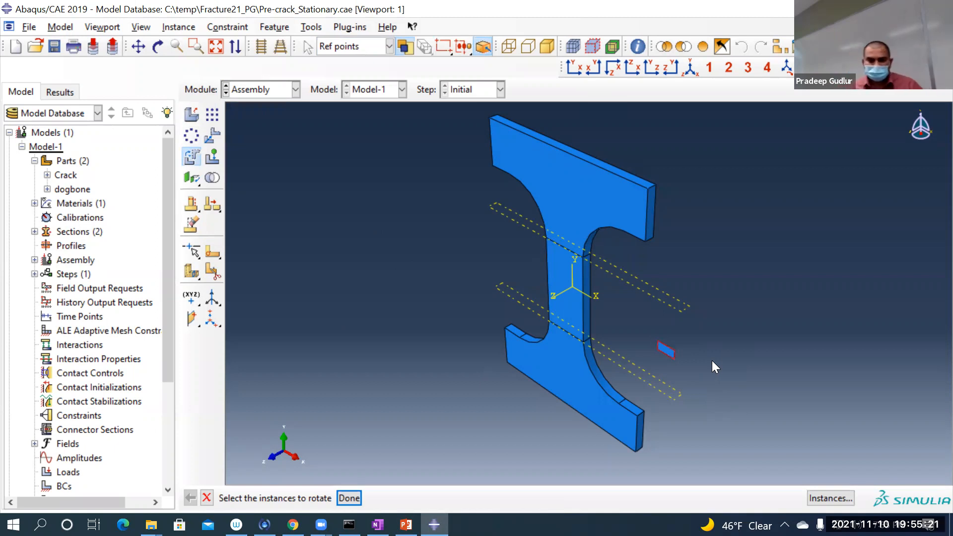
pyautogui.click(348, 498)
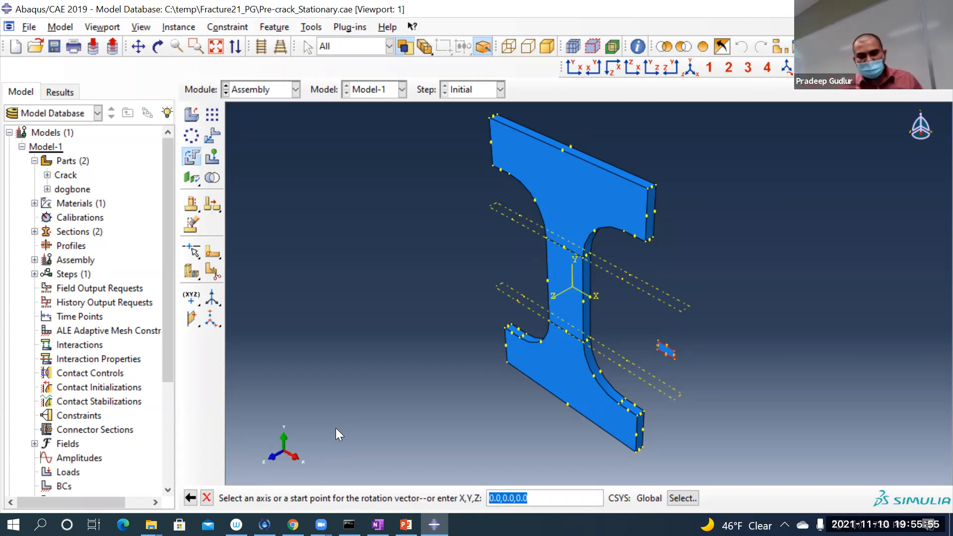
pyautogui.click(540, 497)
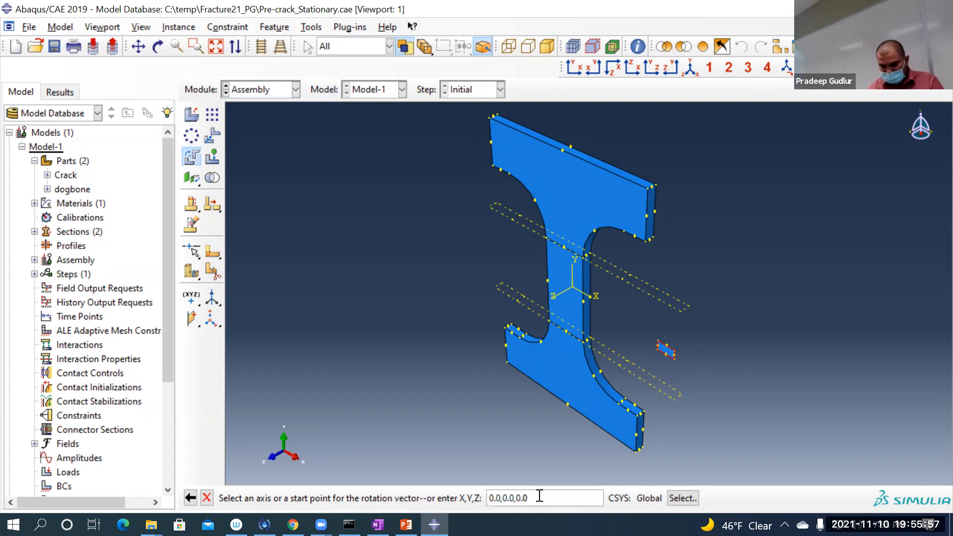
pyautogui.press('Return')
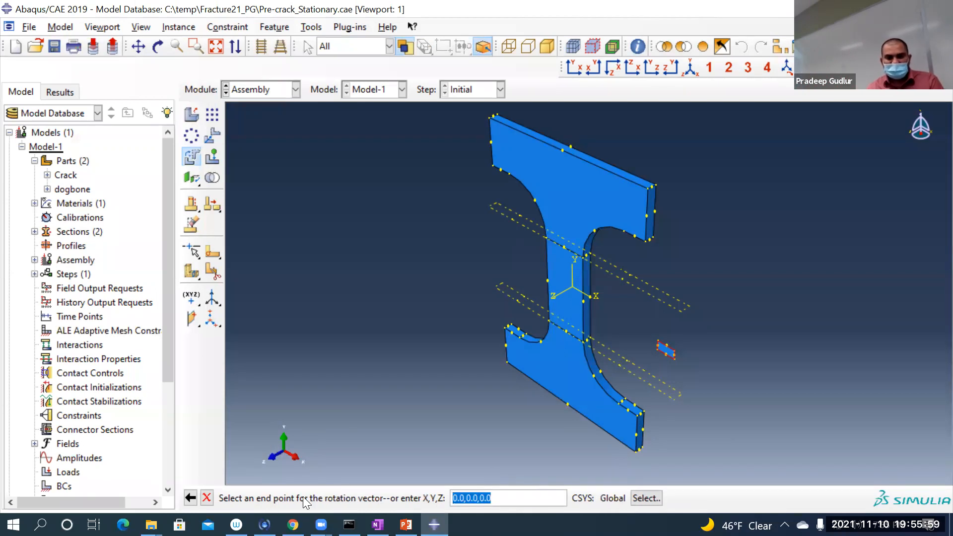
pyautogui.click(451, 498)
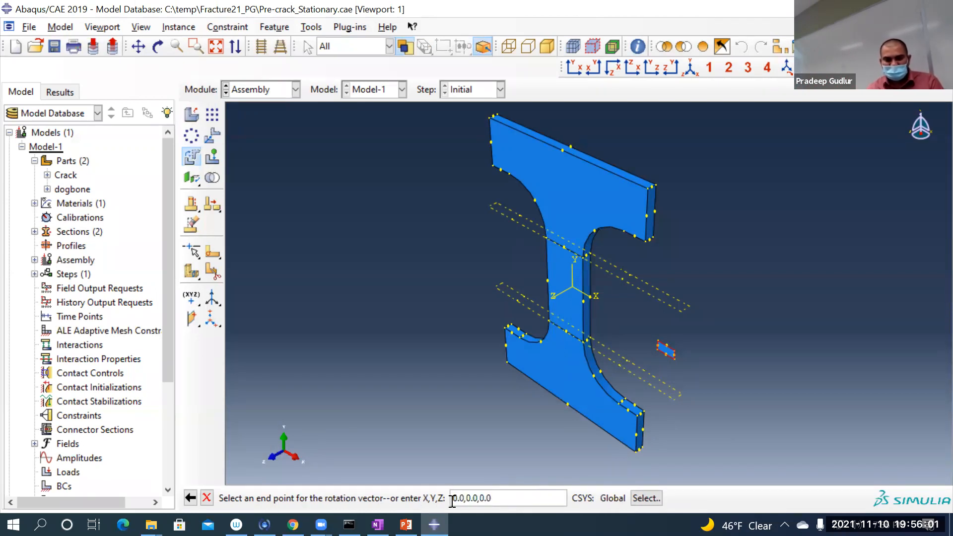
pyautogui.write('1')
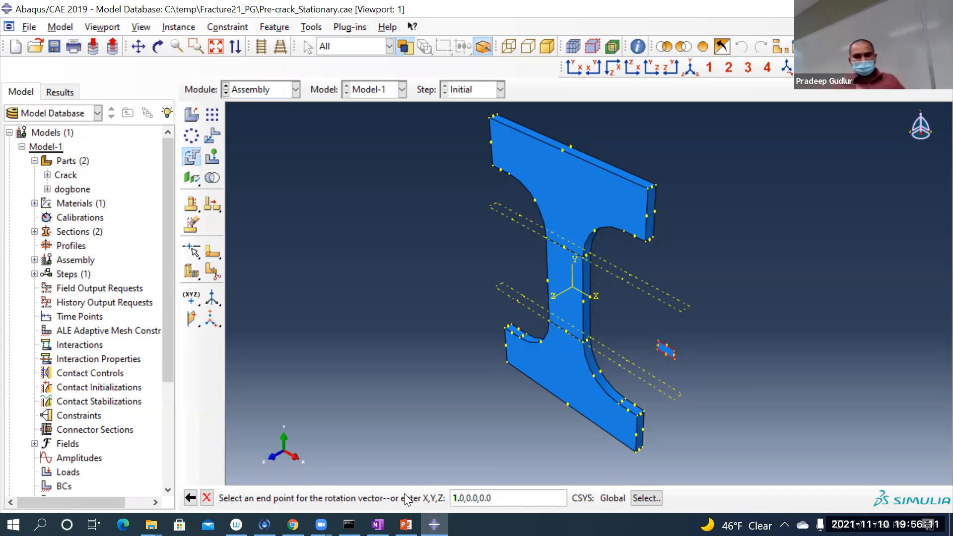
pyautogui.press('Return')
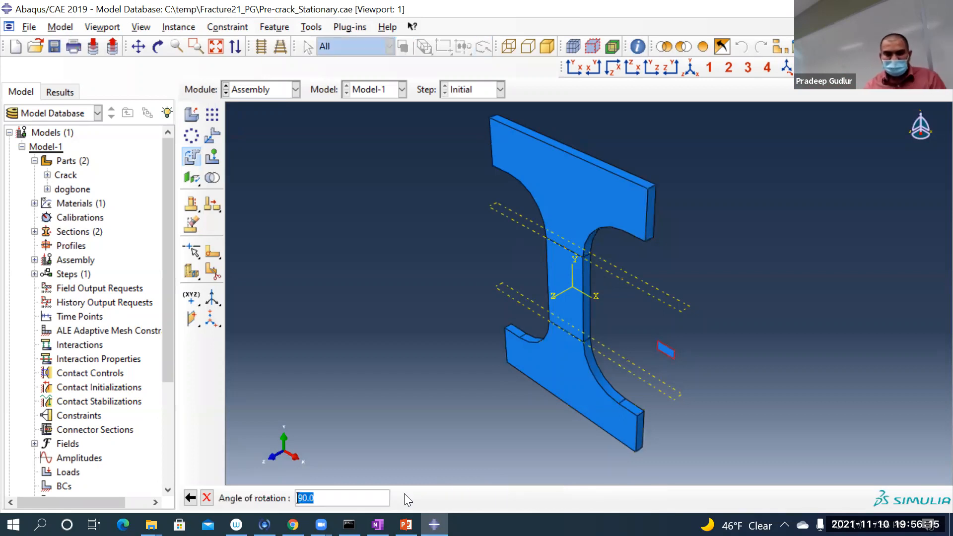
pyautogui.press('Return')
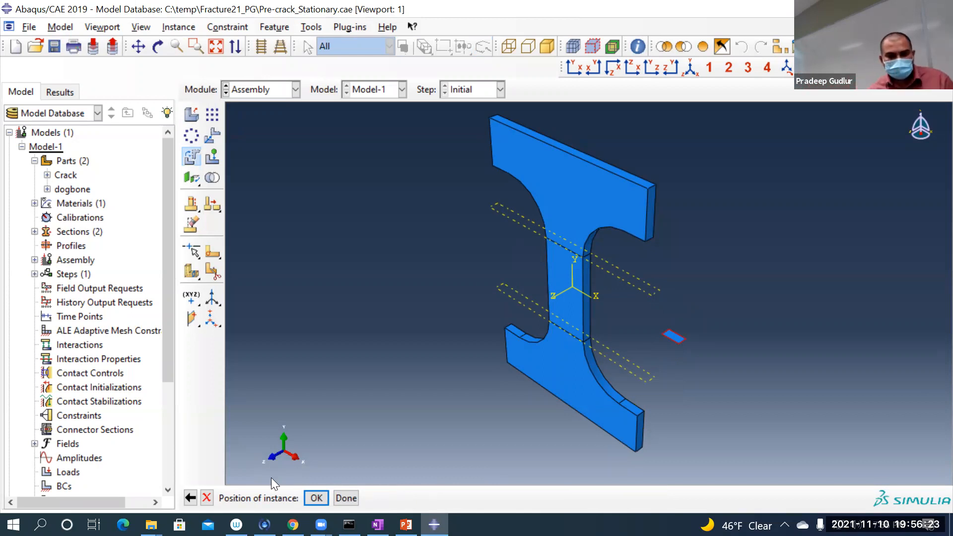
pyautogui.click(342, 497)
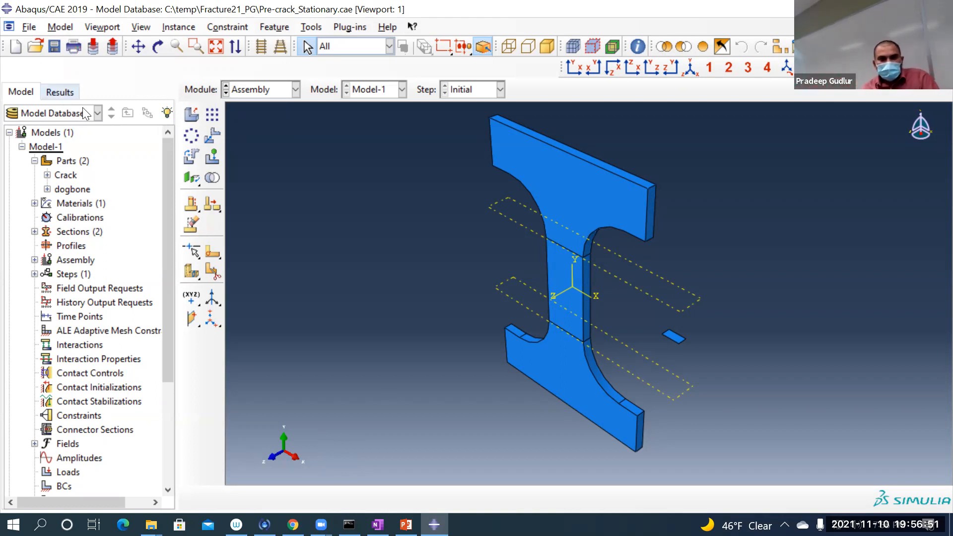
# Step: Translate the Crack instance so its front outer corner meets the midpoint of the dogbone gauge section's front edge on the +X side
pyautogui.click(213, 132)
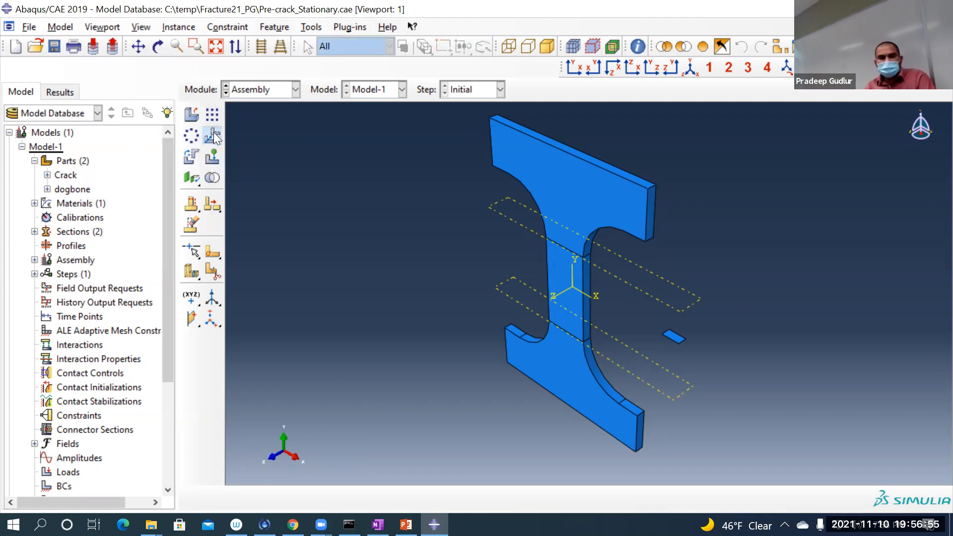
pyautogui.click(676, 339)
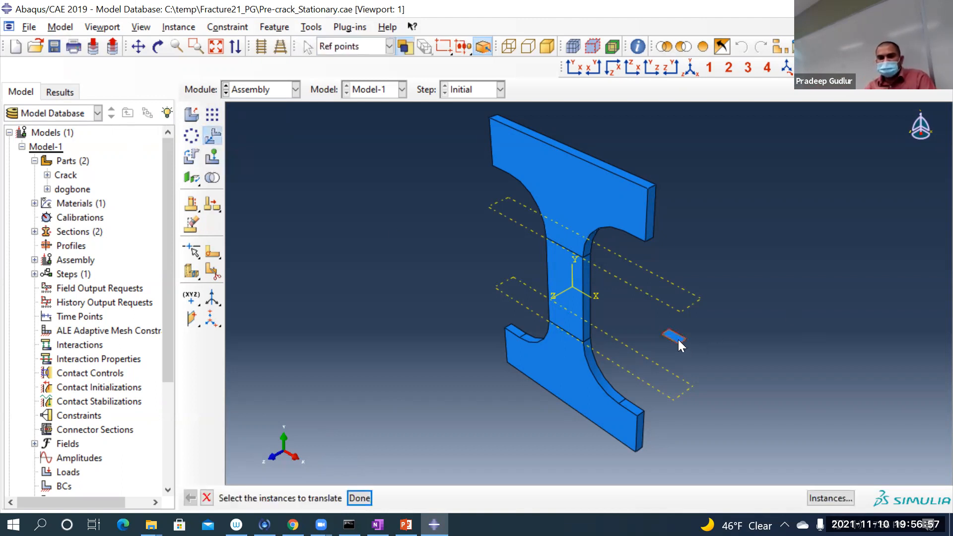
pyautogui.click(359, 498)
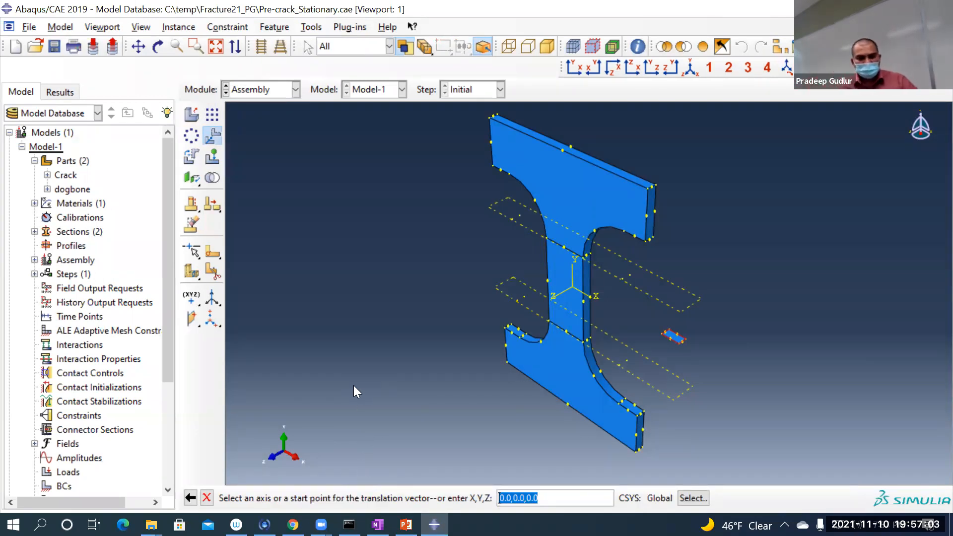
pyautogui.scroll(8, 685, 339)
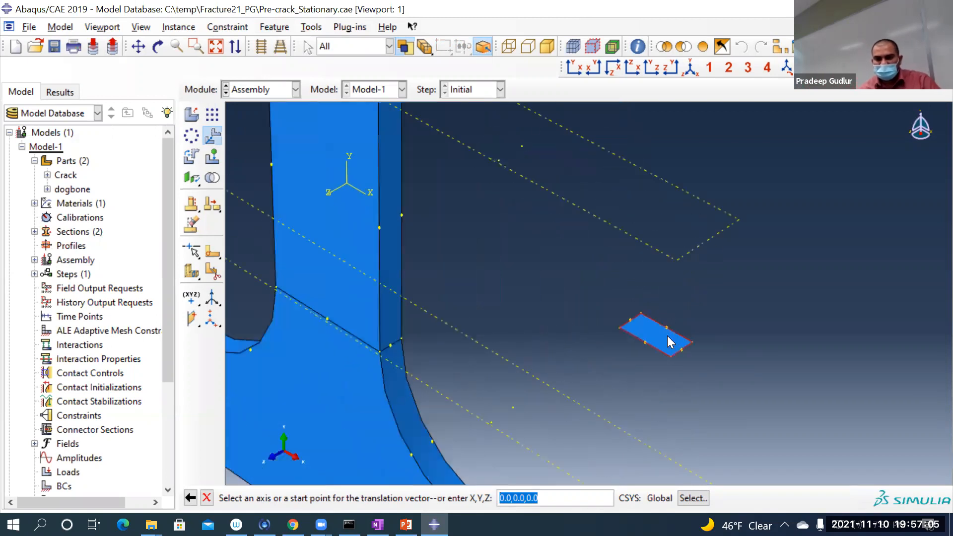
pyautogui.scroll(2, 665, 343)
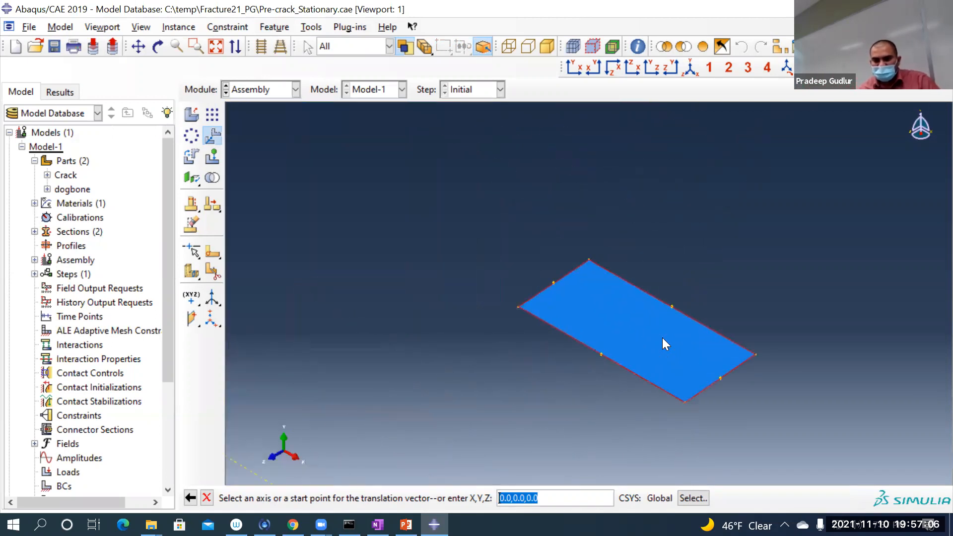
pyautogui.click(685, 402)
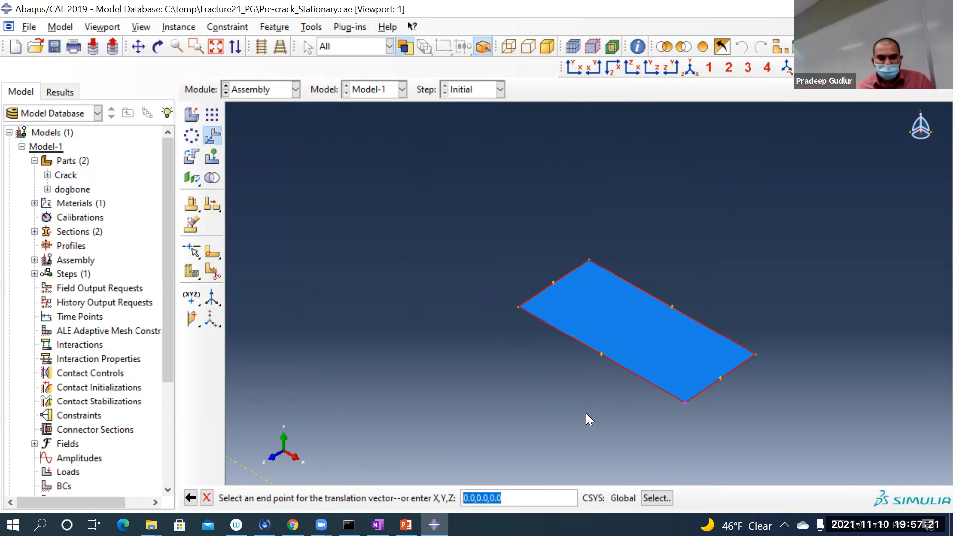
pyautogui.scroll(3, 585, 413)
pyautogui.scroll(4, 586, 413)
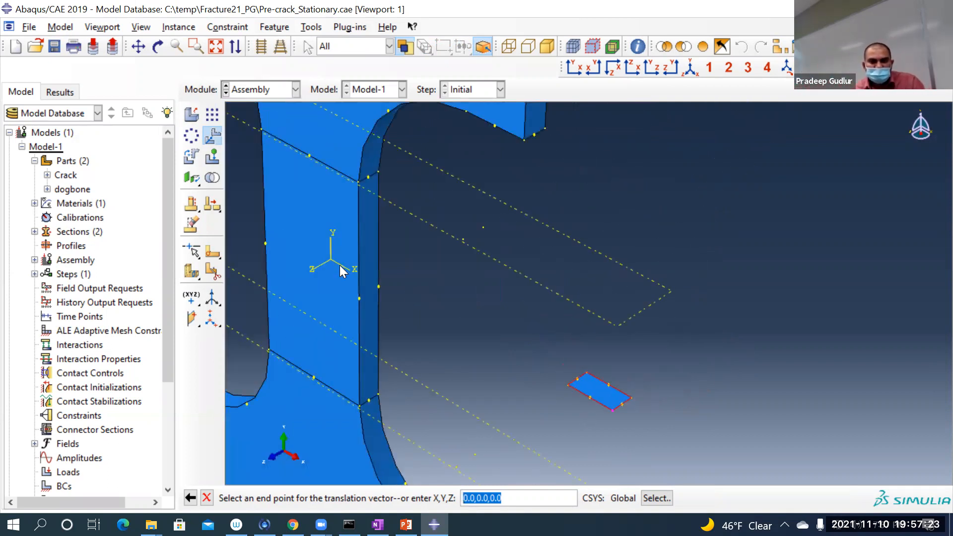
pyautogui.scroll(2, 320, 356)
pyautogui.scroll(-2, 301, 299)
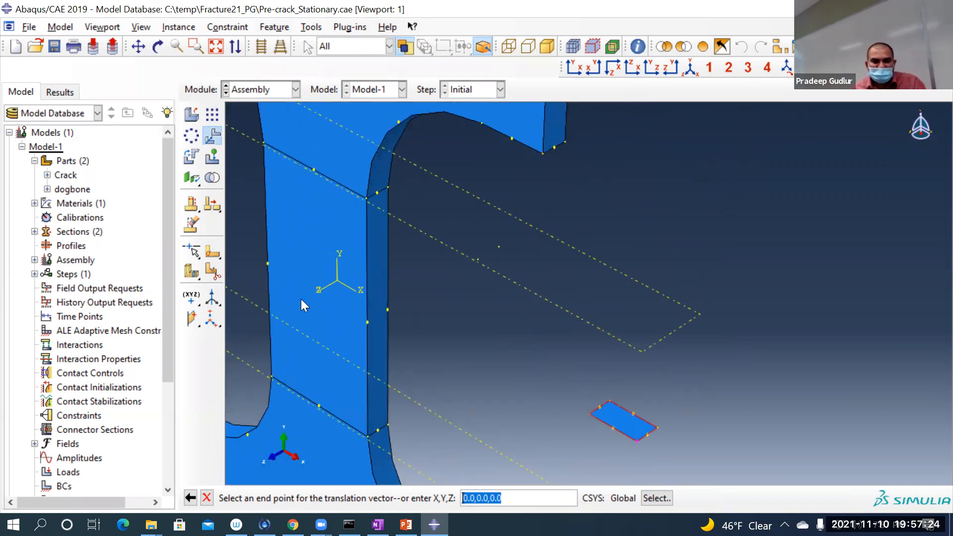
pyautogui.click(367, 322)
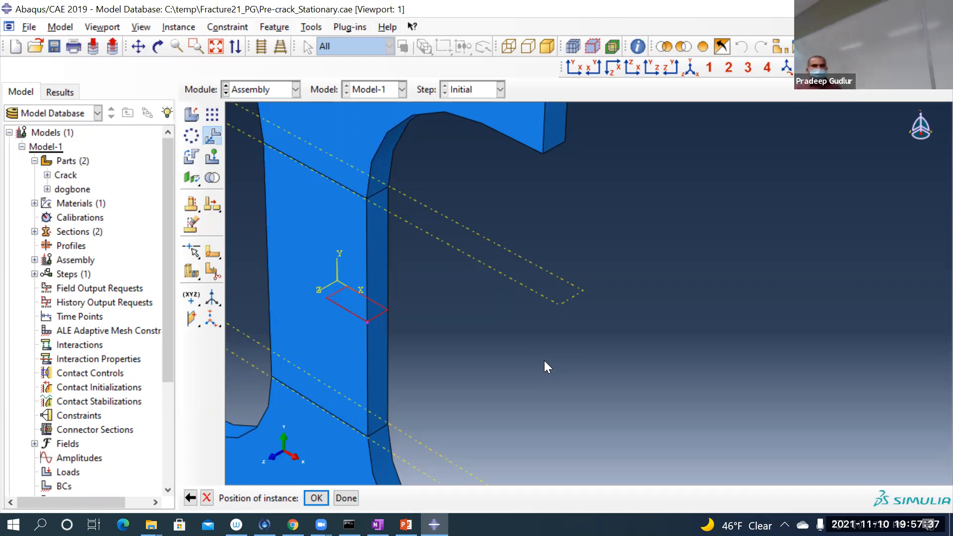
pyautogui.click(344, 497)
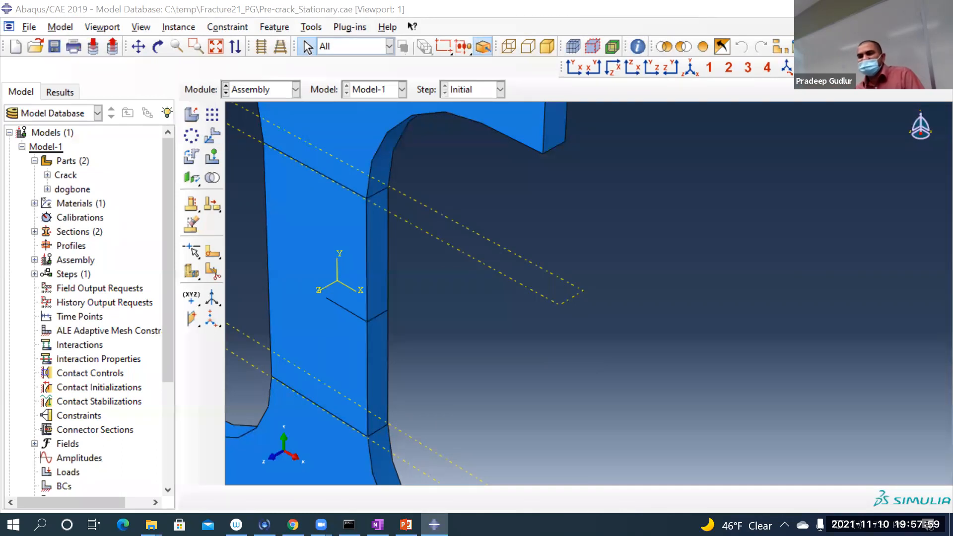
# Step: Make the assembly display translucent and examine the crack's placement inside the dogbone's gauge section
pyautogui.click(919, 47)
pyautogui.click(919, 46)
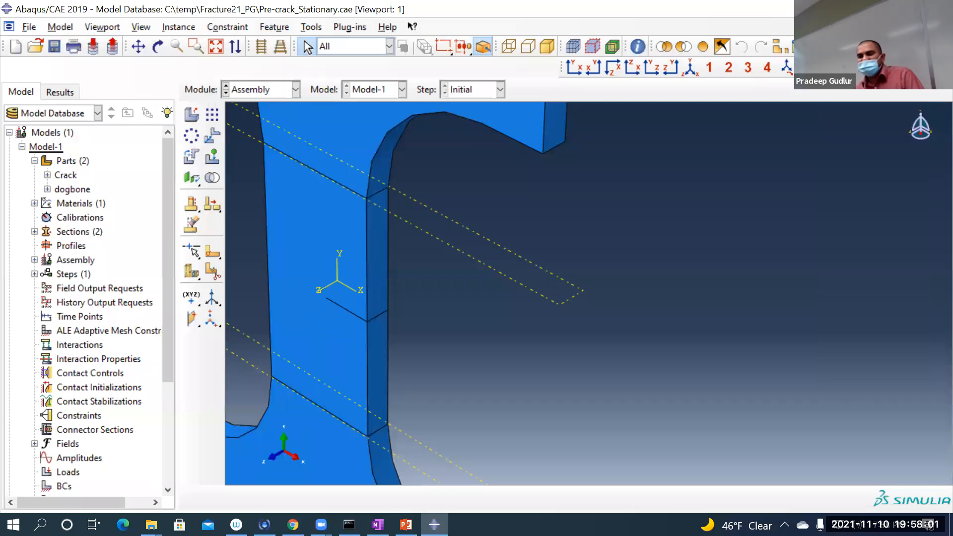
pyautogui.click(919, 67)
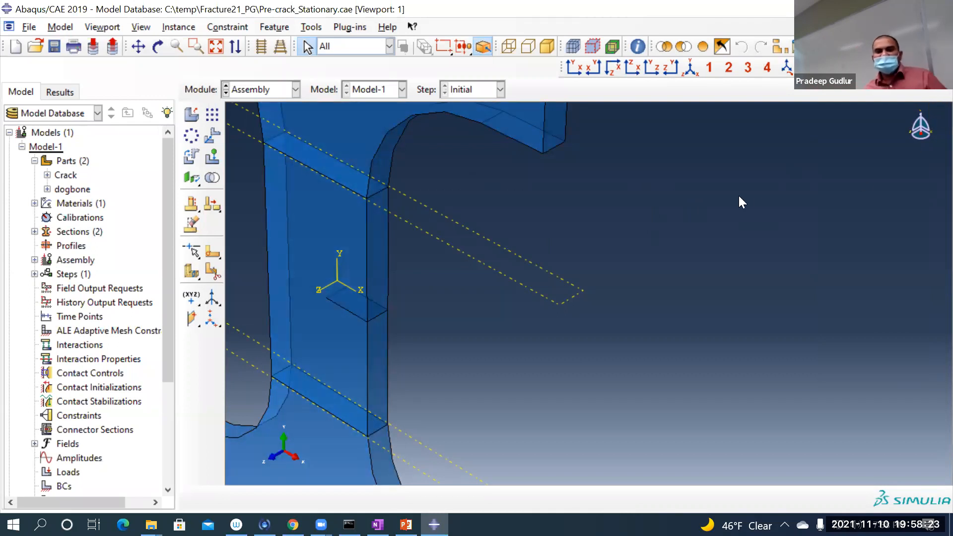
pyautogui.scroll(2, 739, 201)
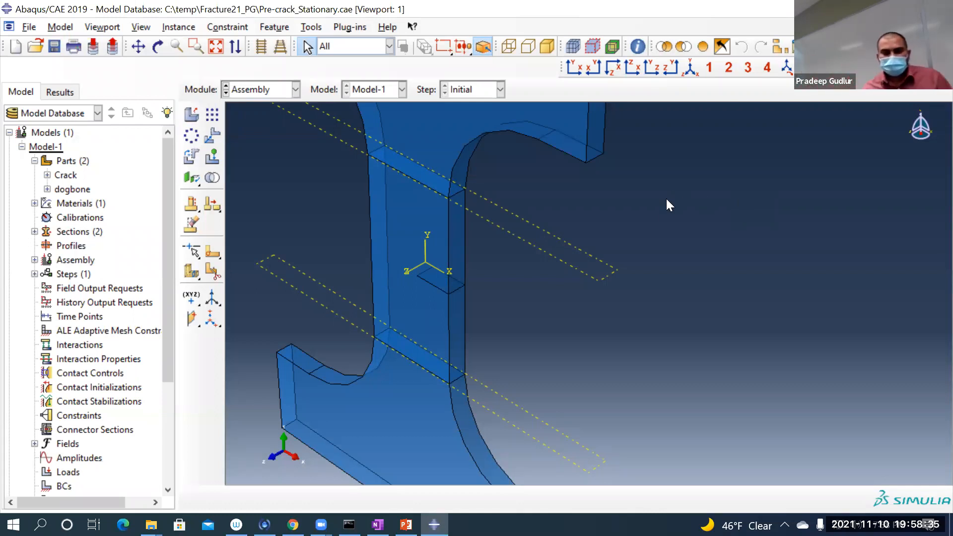
pyautogui.scroll(-2, 529, 298)
pyautogui.scroll(5, 423, 271)
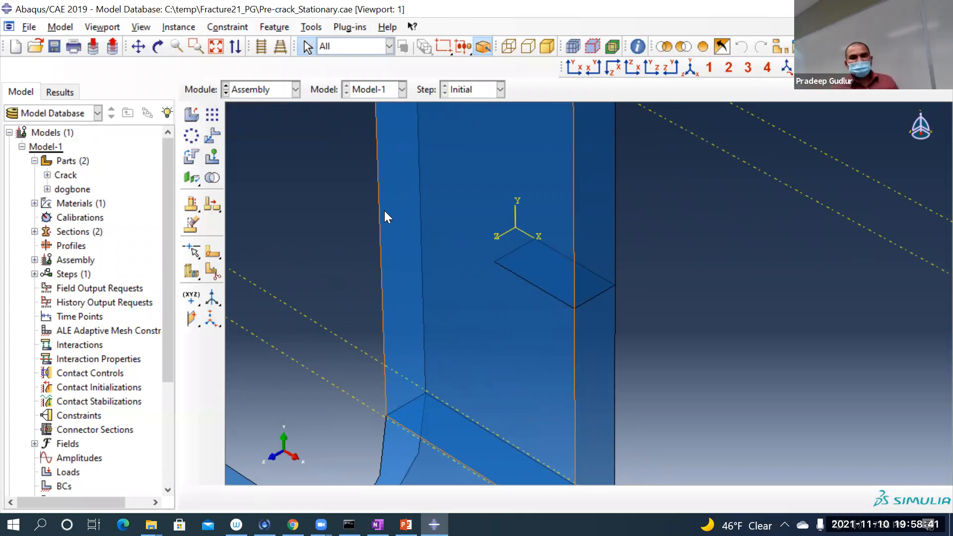
pyautogui.scroll(-3, 384, 210)
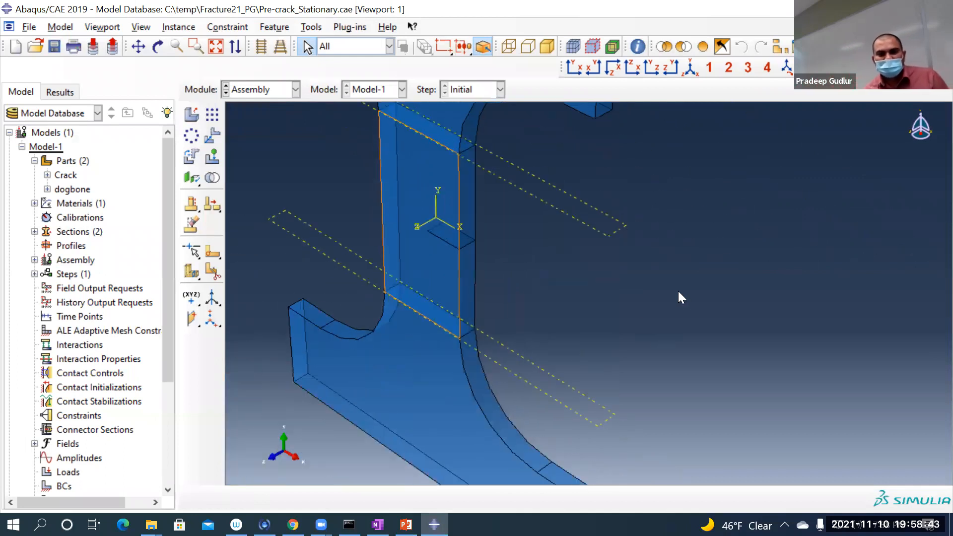
pyautogui.scroll(-2, 676, 290)
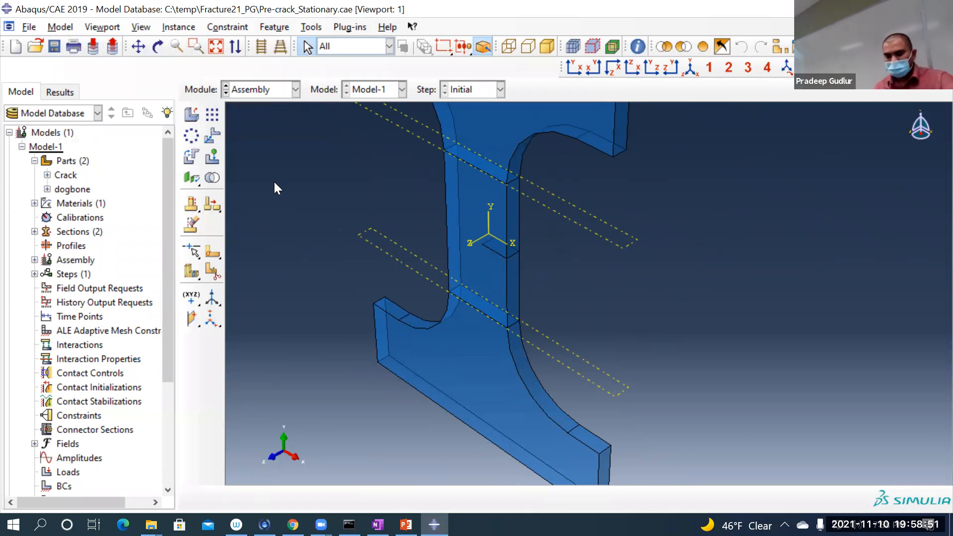
pyautogui.scroll(-5, 310, 225)
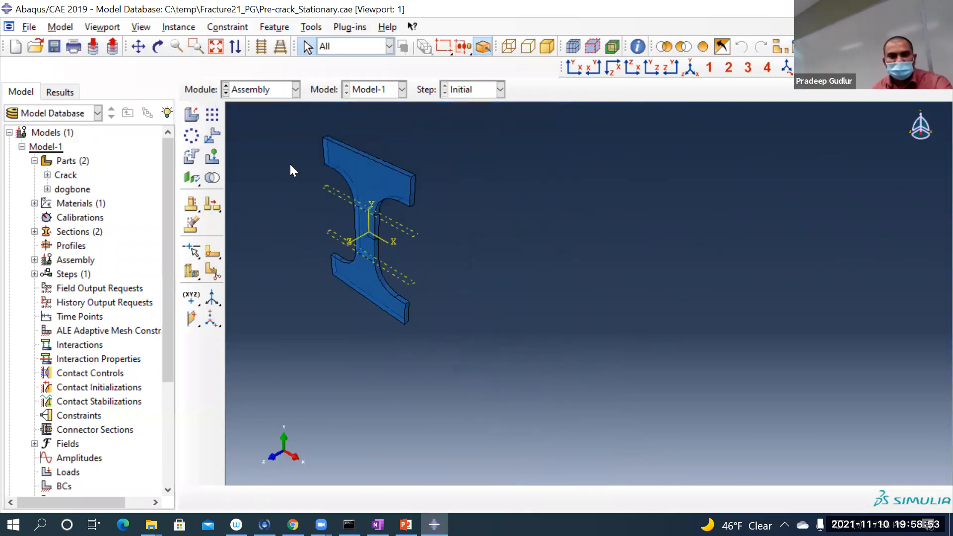
pyautogui.scroll(3, 286, 135)
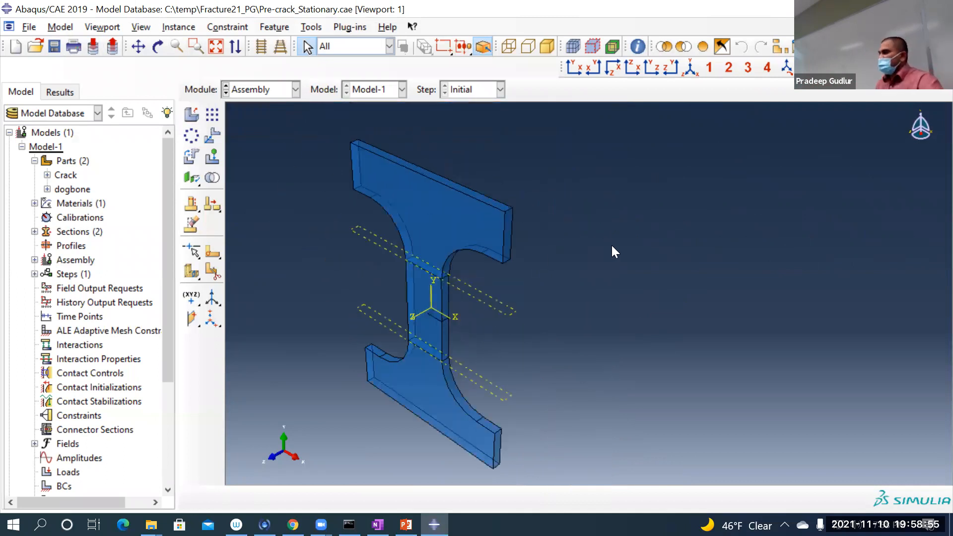
# Step: Switch to the Step module and start a Static, General step named Step-1 after the Initial step
pyautogui.click(278, 86)
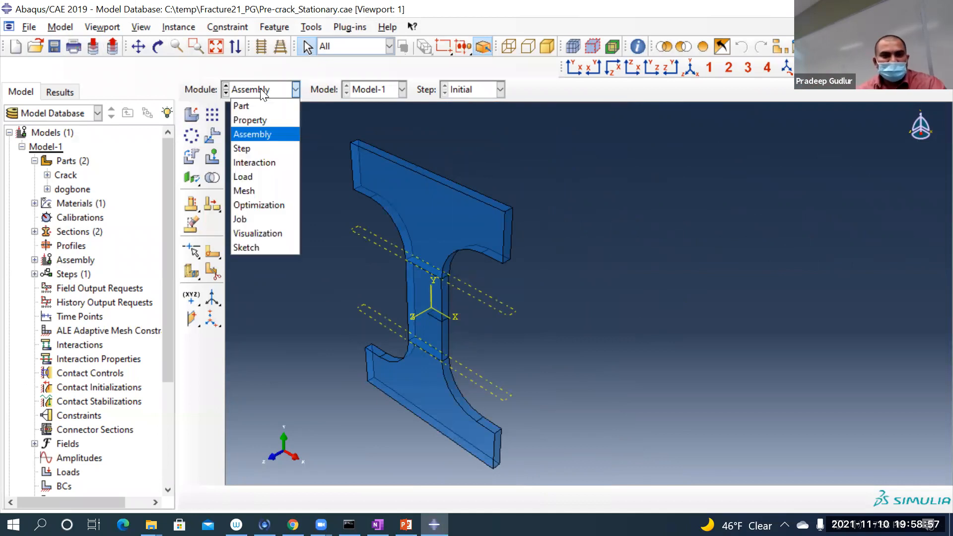
pyautogui.click(274, 149)
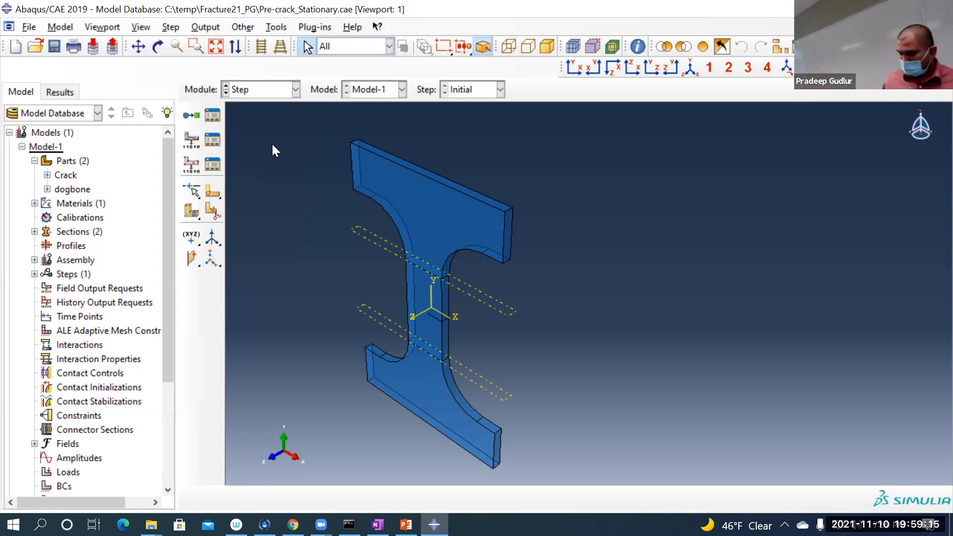
pyautogui.click(192, 115)
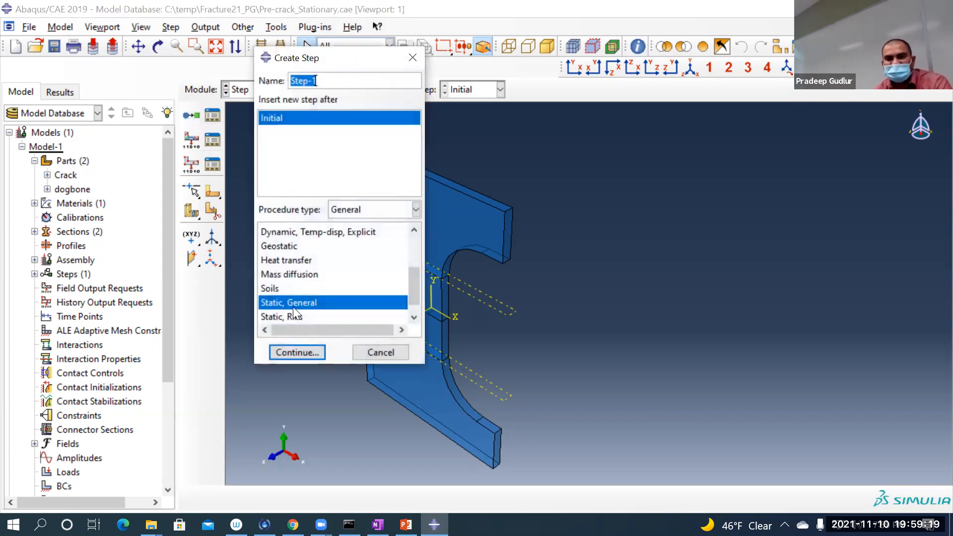
pyautogui.click(294, 350)
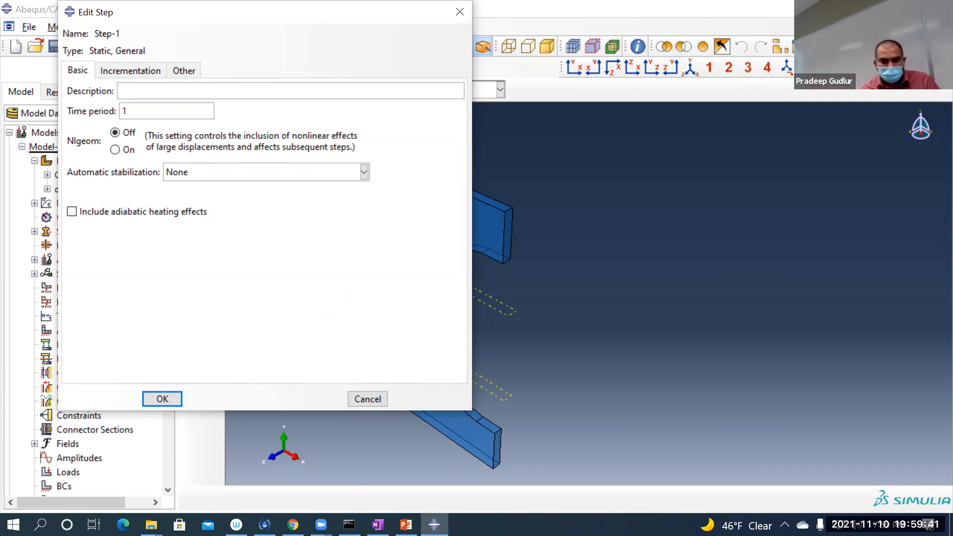
# Step: Switch to OneNote, handwrite "NLGEOM: Off" in the pre-existing crack notes and circle "Stationary", returning to Abaqus/CAE
pyautogui.click(378, 525)
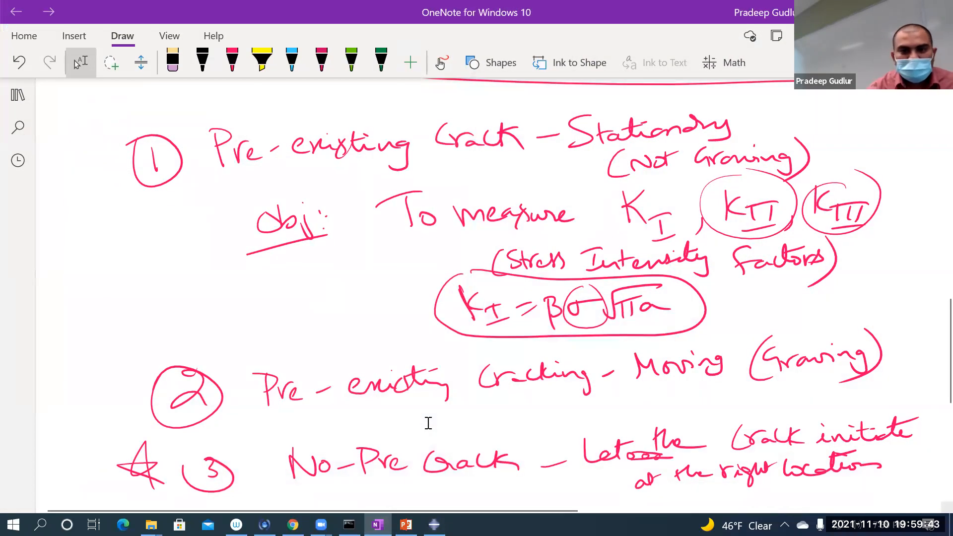
pyautogui.moveTo(155, 269)
pyautogui.mouseDown()
pyautogui.moveTo(154, 305)
pyautogui.moveTo(172, 261)
pyautogui.moveTo(183, 292)
pyautogui.moveTo(204, 290)
pyautogui.mouseUp()
pyautogui.moveTo(213, 259)
pyautogui.mouseDown()
pyautogui.moveTo(244, 288)
pyautogui.moveTo(243, 255)
pyautogui.mouseUp()
pyautogui.moveTo(259, 268)
pyautogui.mouseDown()
pyautogui.moveTo(303, 256)
pyautogui.moveTo(305, 287)
pyautogui.mouseUp()
pyautogui.click(324, 267)
pyautogui.click(323, 280)
pyautogui.moveTo(345, 262)
pyautogui.mouseDown()
pyautogui.moveTo(341, 275)
pyautogui.moveTo(355, 263)
pyautogui.mouseUp()
pyautogui.moveTo(382, 247); pyautogui.dragTo(366, 288)
pyautogui.moveTo(359, 268)
pyautogui.mouseDown()
pyautogui.moveTo(378, 266)
pyautogui.moveTo(381, 291)
pyautogui.mouseUp()
pyautogui.moveTo(382, 267); pyautogui.dragTo(393, 265)
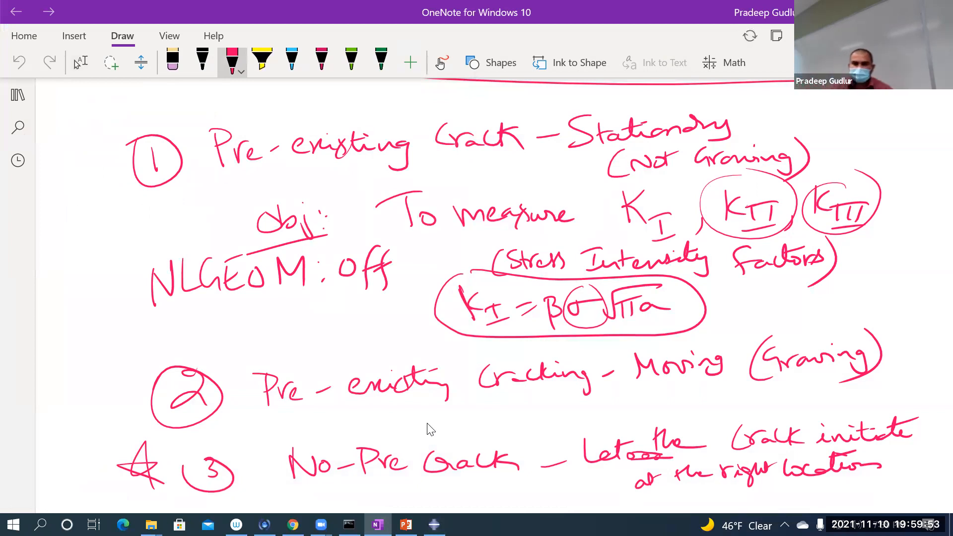
pyautogui.moveTo(590, 96)
pyautogui.mouseDown()
pyautogui.moveTo(557, 122)
pyautogui.moveTo(632, 158)
pyautogui.moveTo(747, 114)
pyautogui.moveTo(571, 95)
pyautogui.mouseUp()
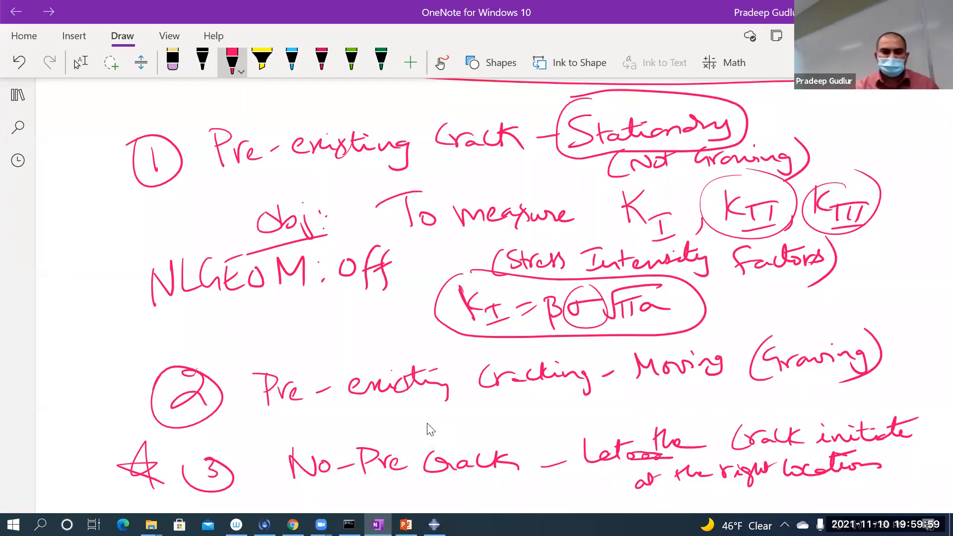
pyautogui.click(434, 525)
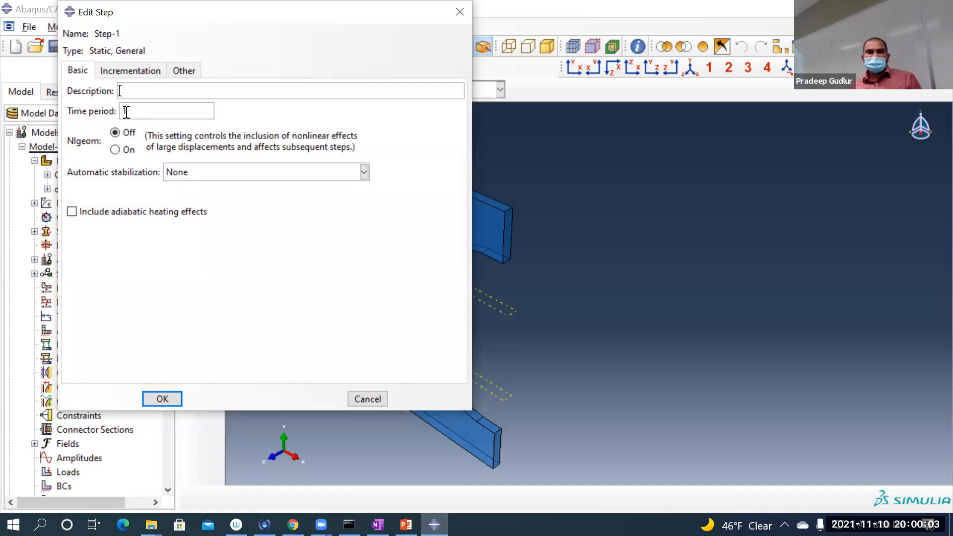
# Step: Review the incrementation settings of Step-1 and create the step with time period 1 and Nlgeom off
pyautogui.click(132, 72)
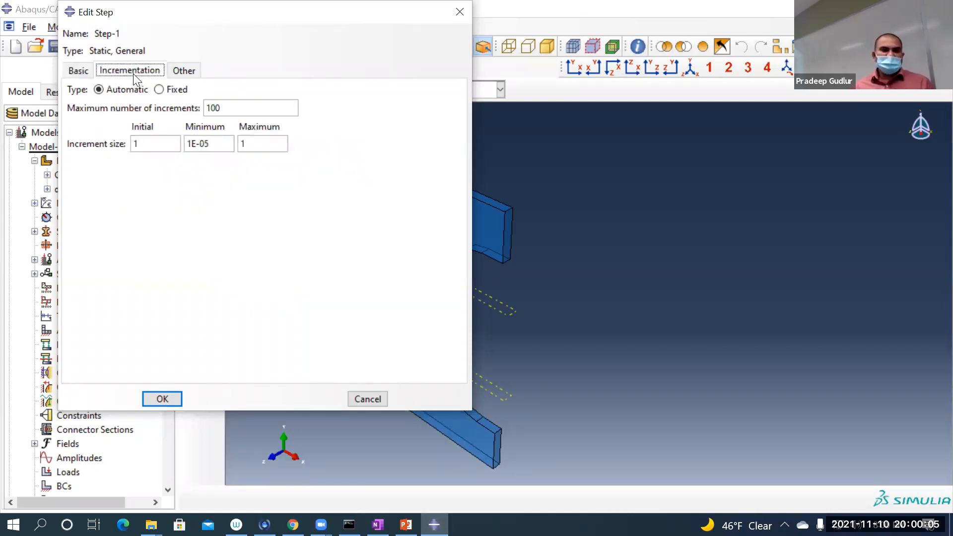
pyautogui.click(76, 71)
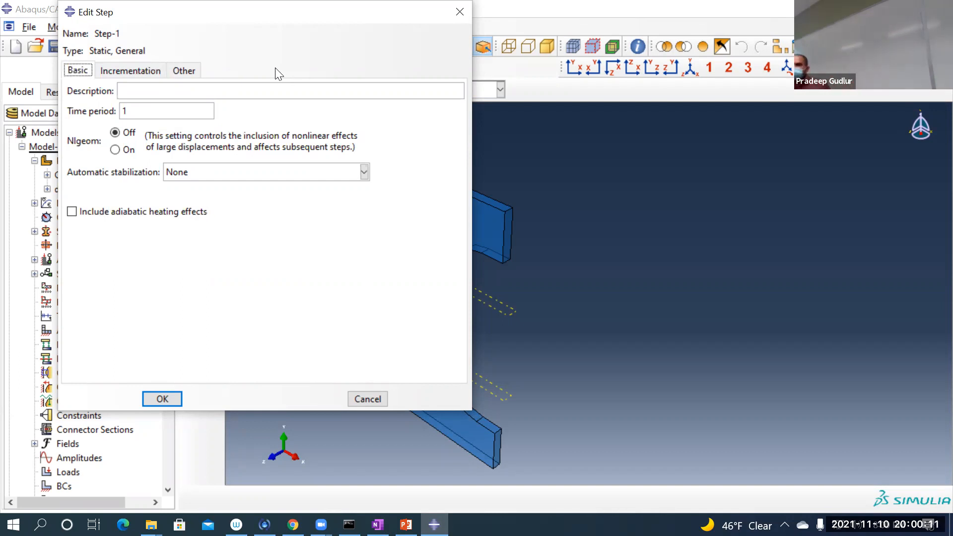
pyautogui.click(147, 397)
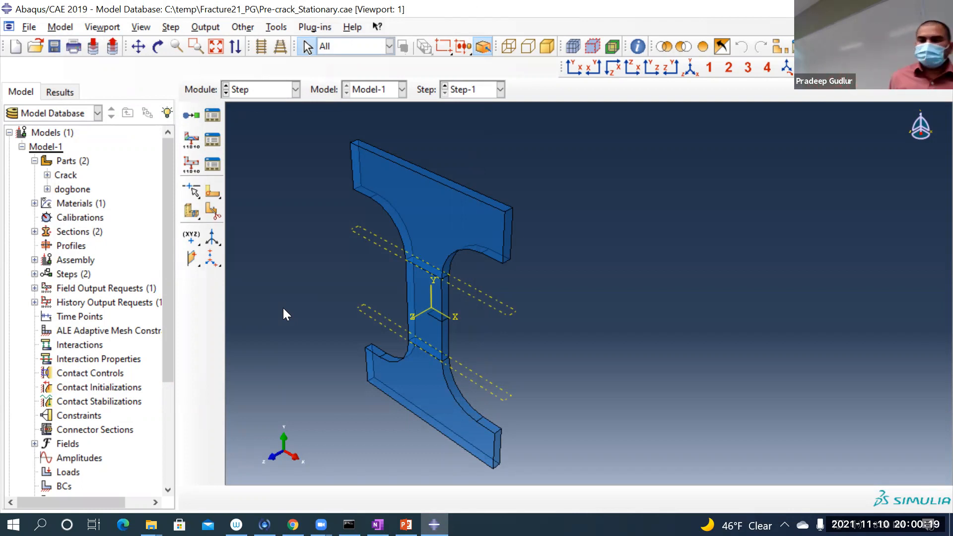
# Step: Edit field output request F-Output-1 to add the Failure/Fracture level set variables PHILSM and PSILSM
pyautogui.click(215, 141)
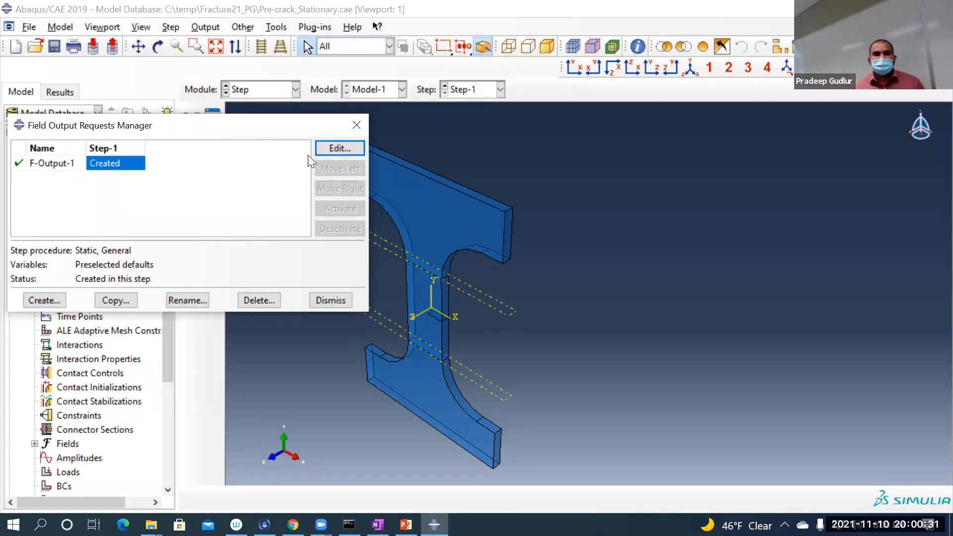
pyautogui.click(329, 149)
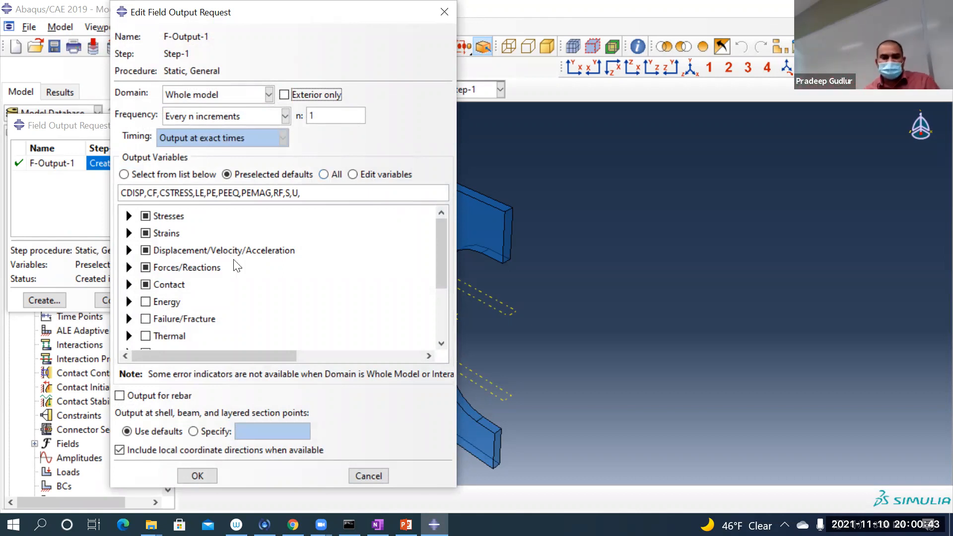
pyautogui.scroll(-2, 254, 278)
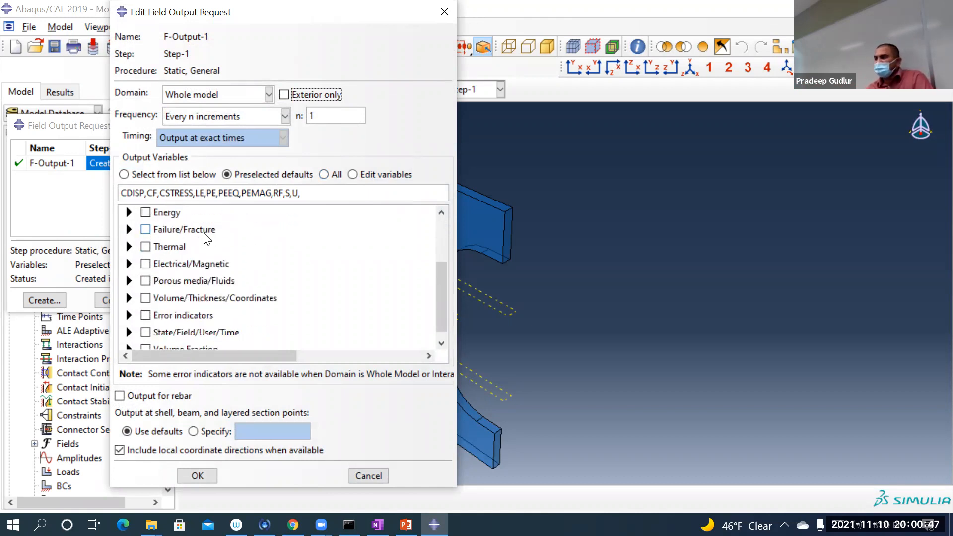
pyautogui.click(129, 229)
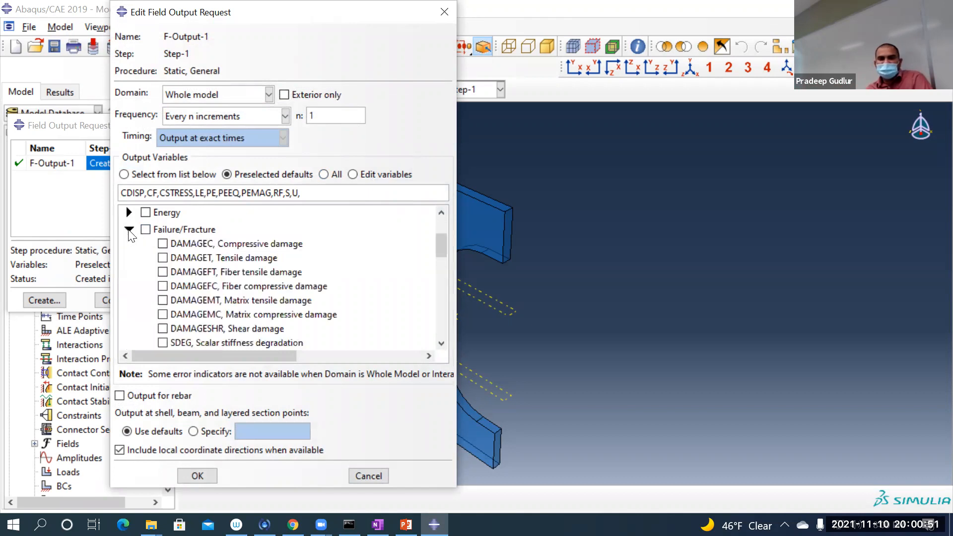
pyautogui.scroll(-1, 351, 238)
pyautogui.scroll(-10, 347, 236)
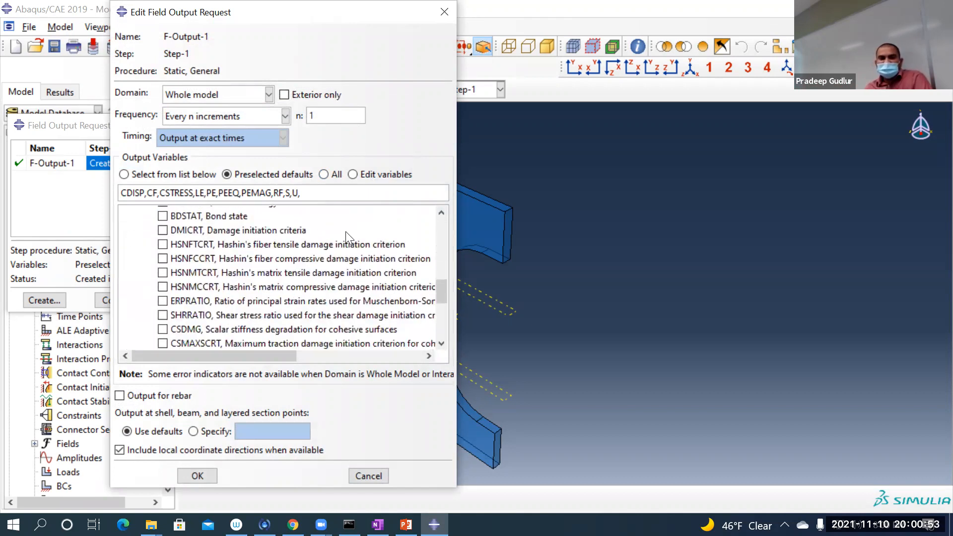
pyautogui.scroll(2, 247, 252)
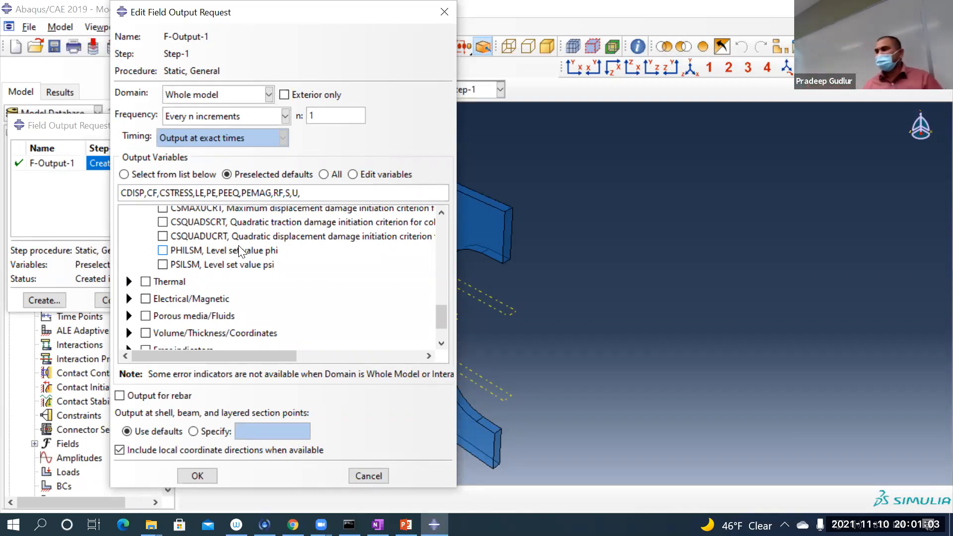
pyautogui.click(240, 251)
pyautogui.click(233, 264)
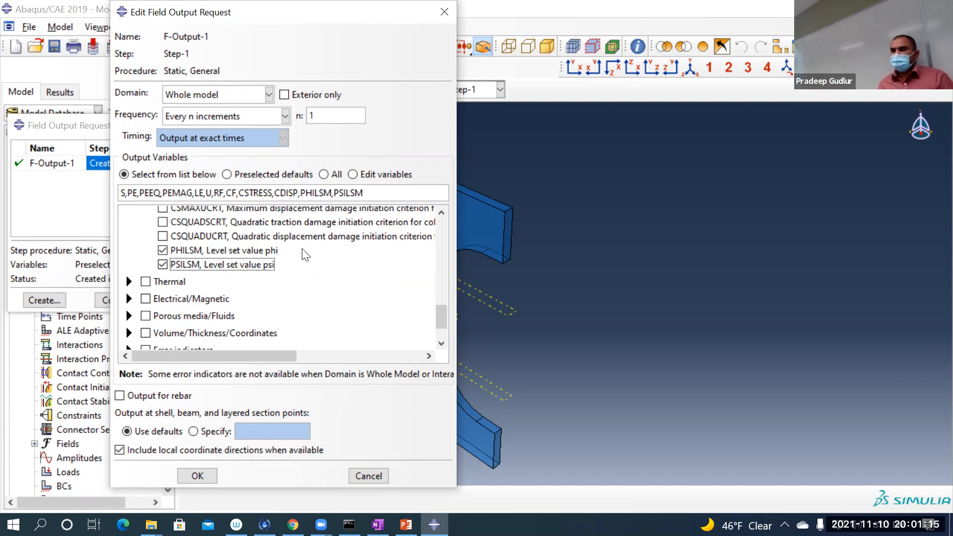
# Step: Switch to PowerPoint and present the level set method slide in Fracture_Intro-REV8 (1).pptx, advancing to the slide on calculating φ and ψ
pyautogui.click(406, 524)
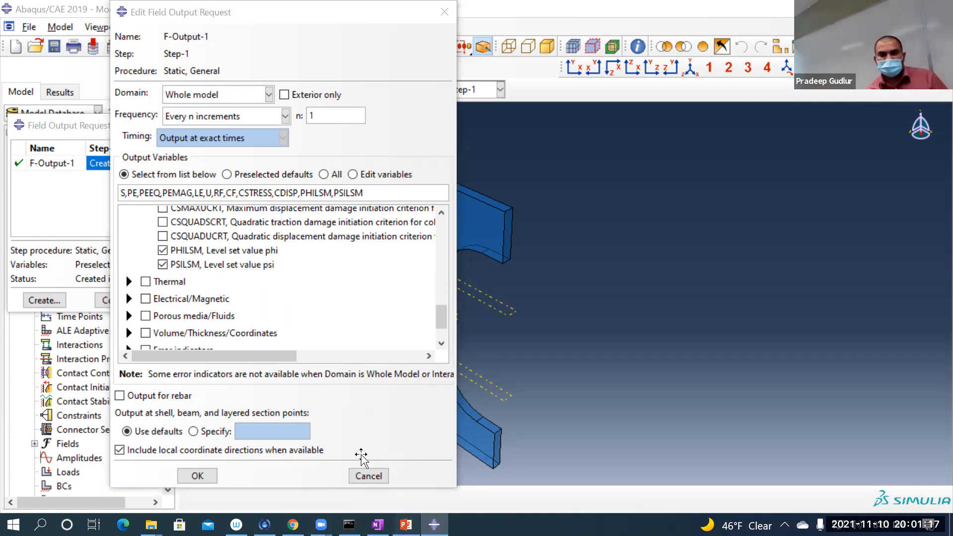
pyautogui.scroll(-8, 96, 311)
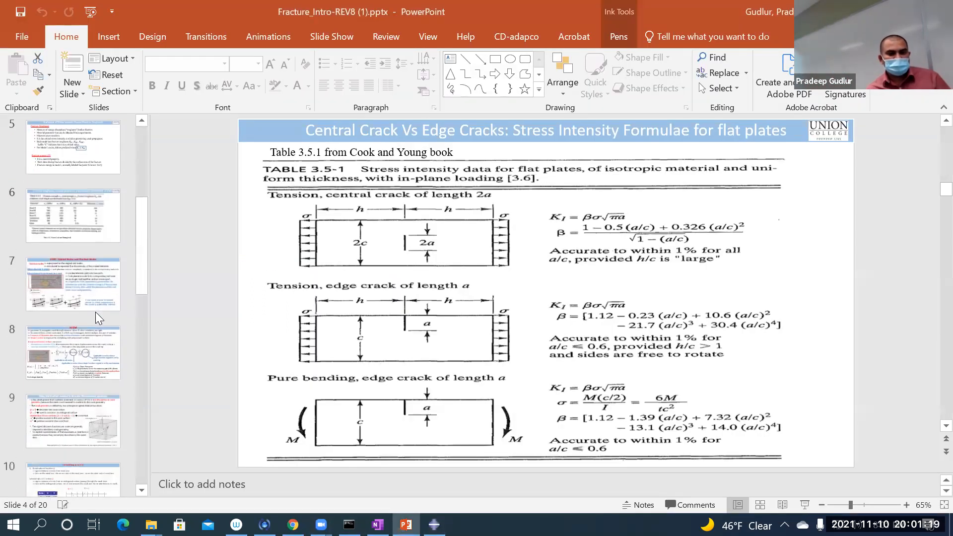
pyautogui.click(82, 410)
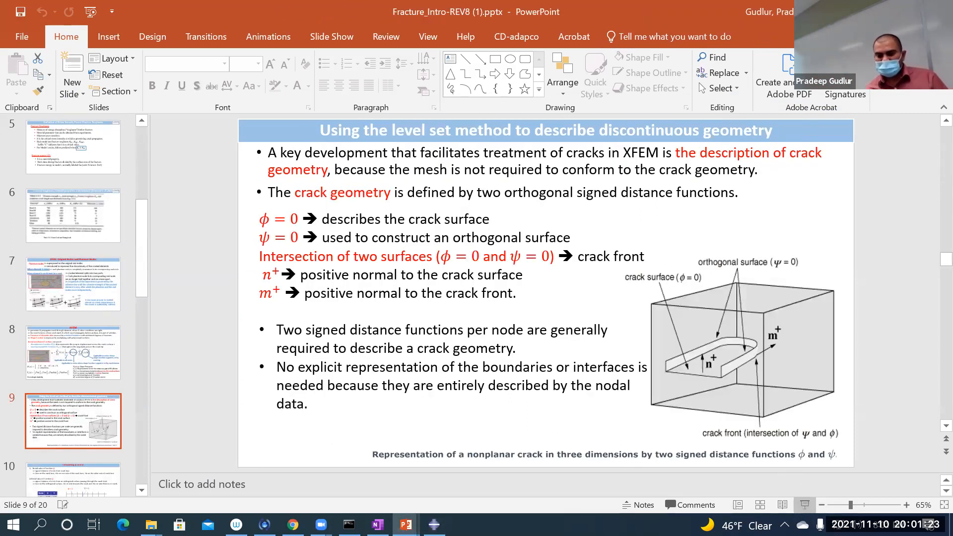
pyautogui.click(804, 505)
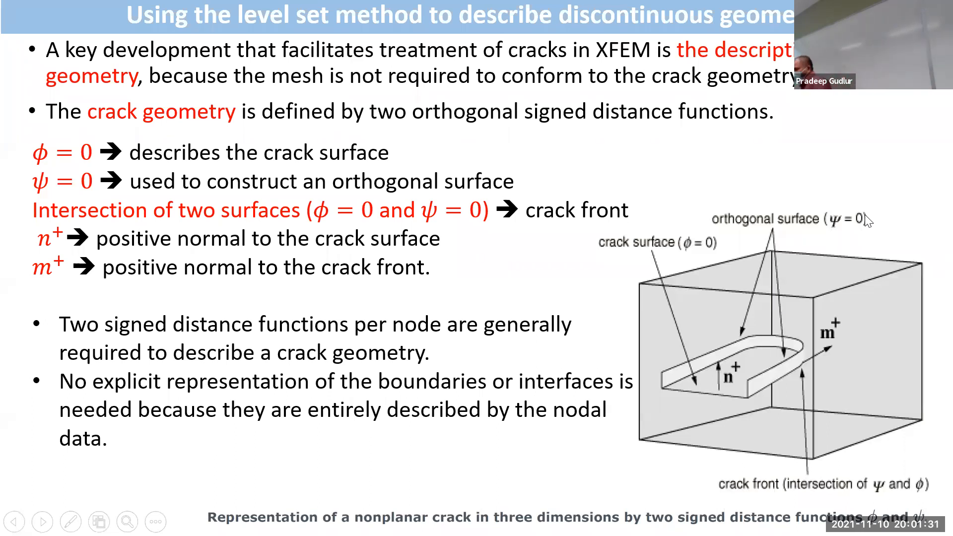
pyautogui.press('Right')
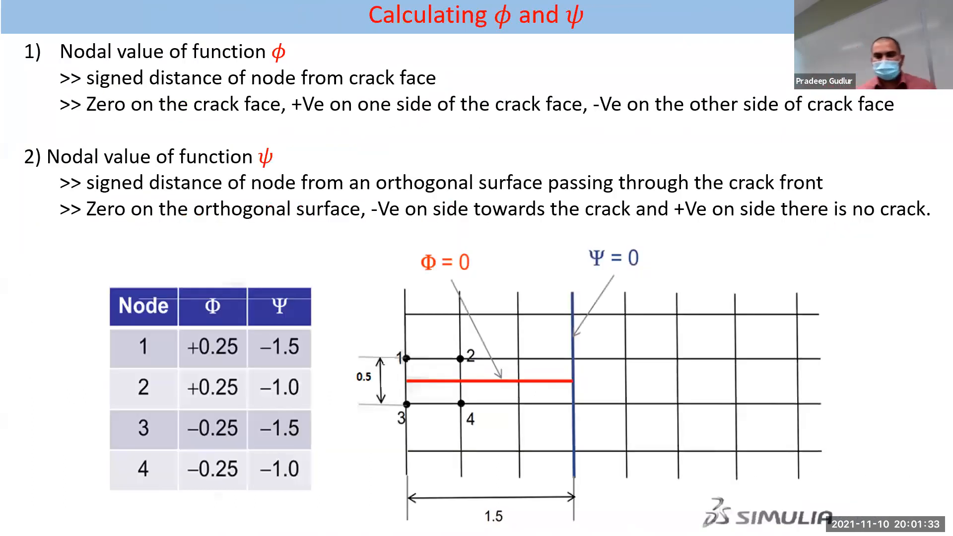
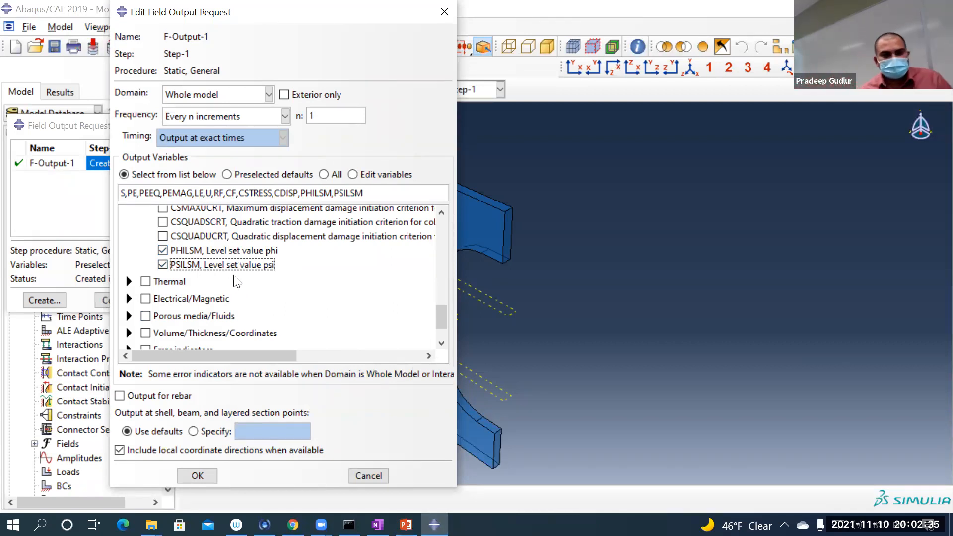
# Step: Add the STATUSXFEM status variable from the State/Field/User/Time group to F-Output-1, save the request and close its manager
pyautogui.scroll(-1, 302, 281)
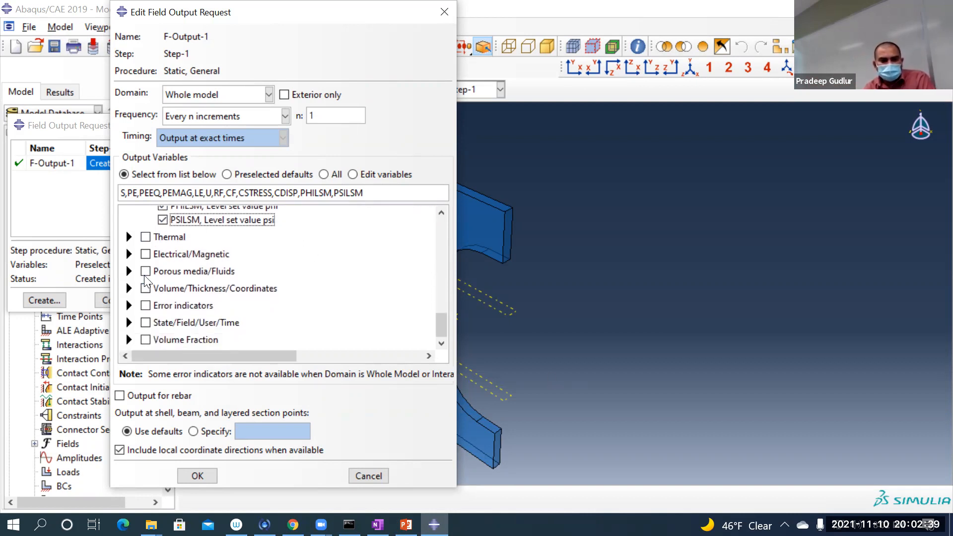
pyautogui.click(128, 322)
pyautogui.scroll(-3, 290, 290)
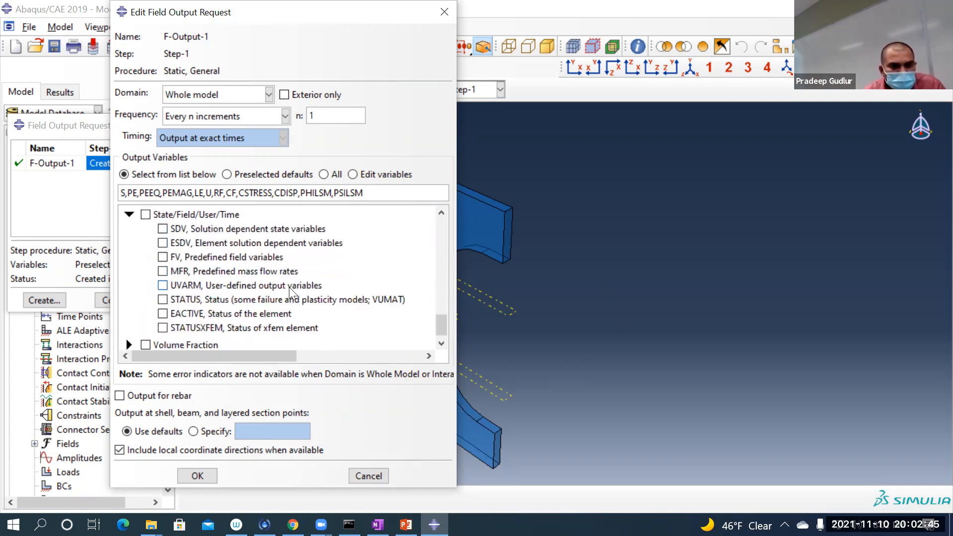
pyautogui.click(240, 323)
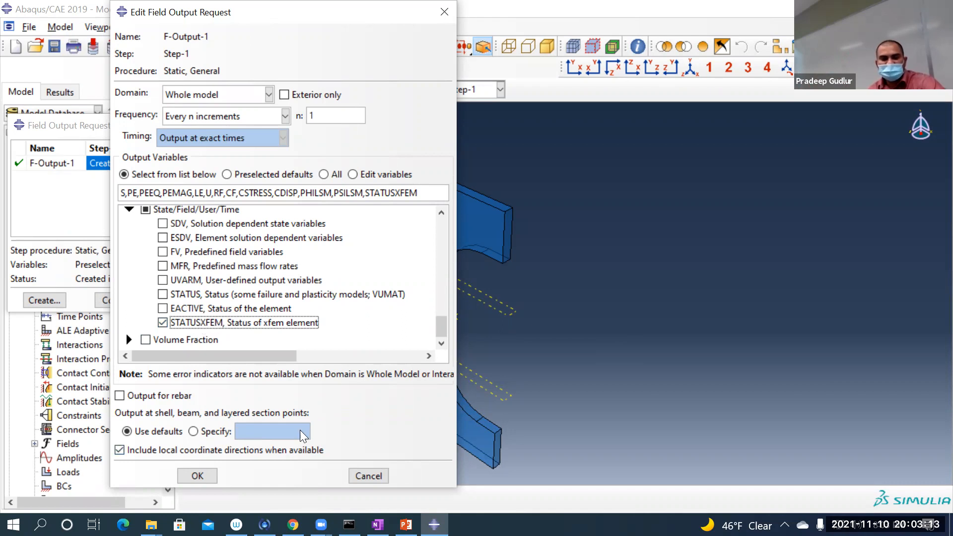
pyautogui.click(197, 476)
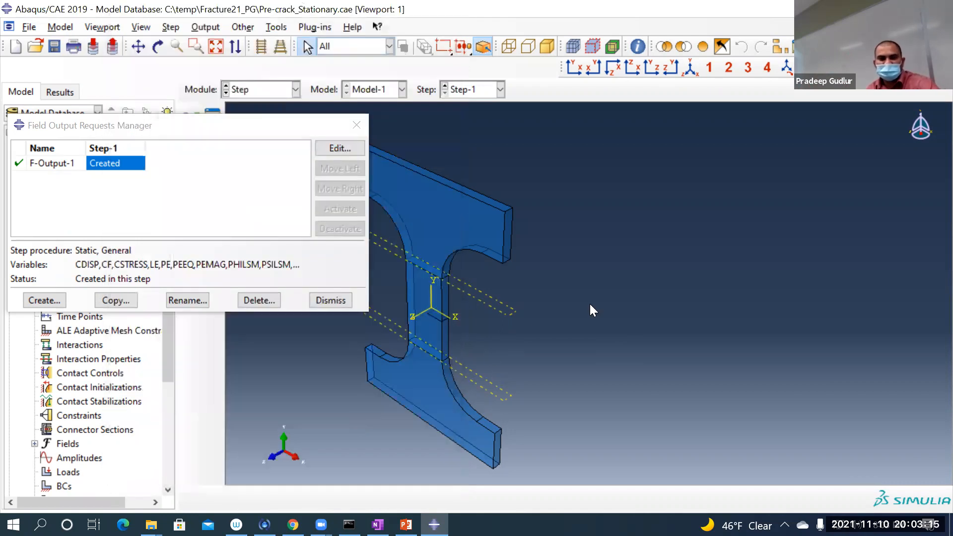
pyautogui.click(331, 300)
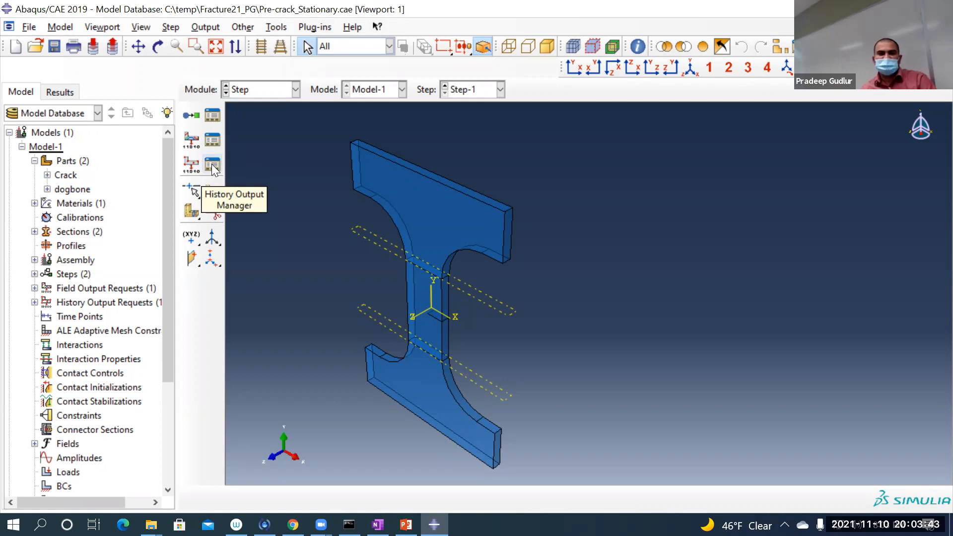
# Step: Explore the Crack domain and stress intensity factor options of history output request H-Output-1, then discard the changes and close the manager
pyautogui.click(214, 166)
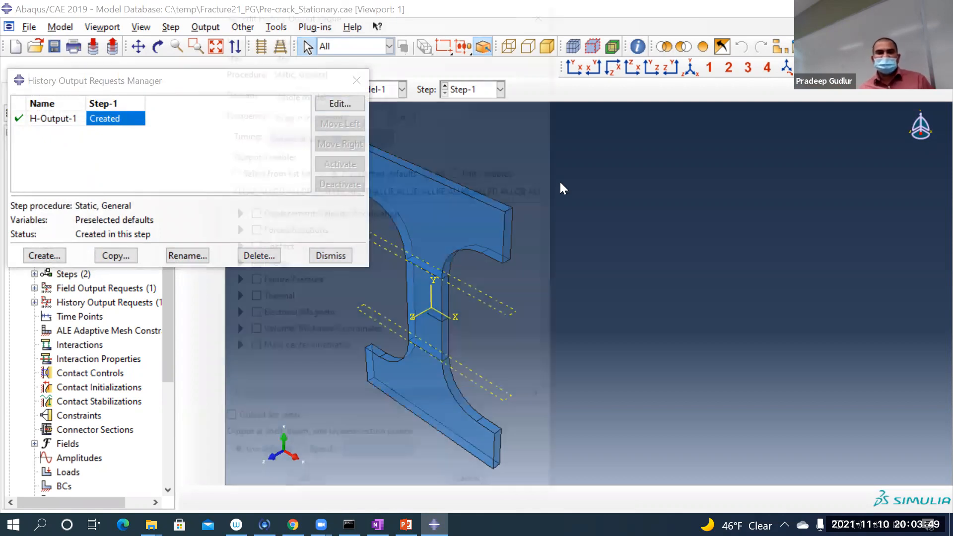
pyautogui.press('Return')
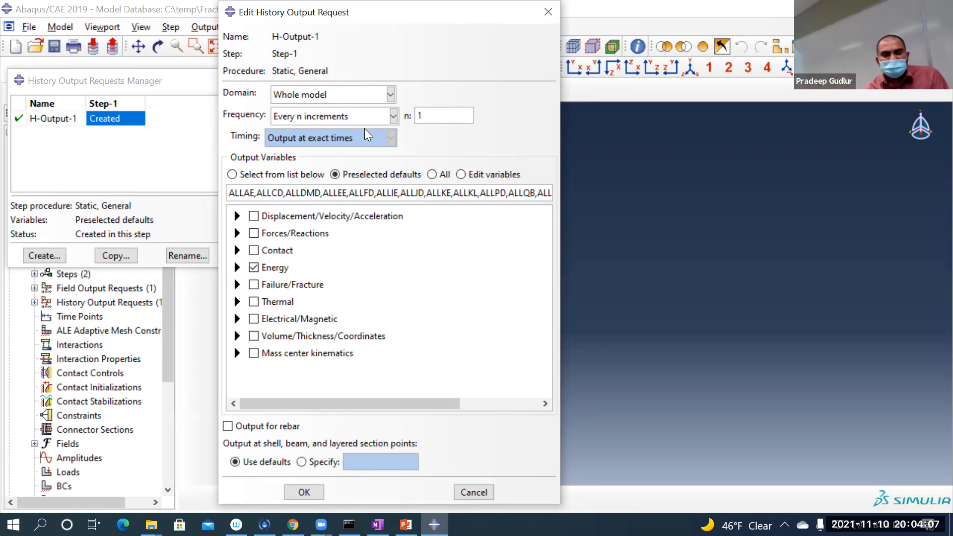
pyautogui.click(338, 93)
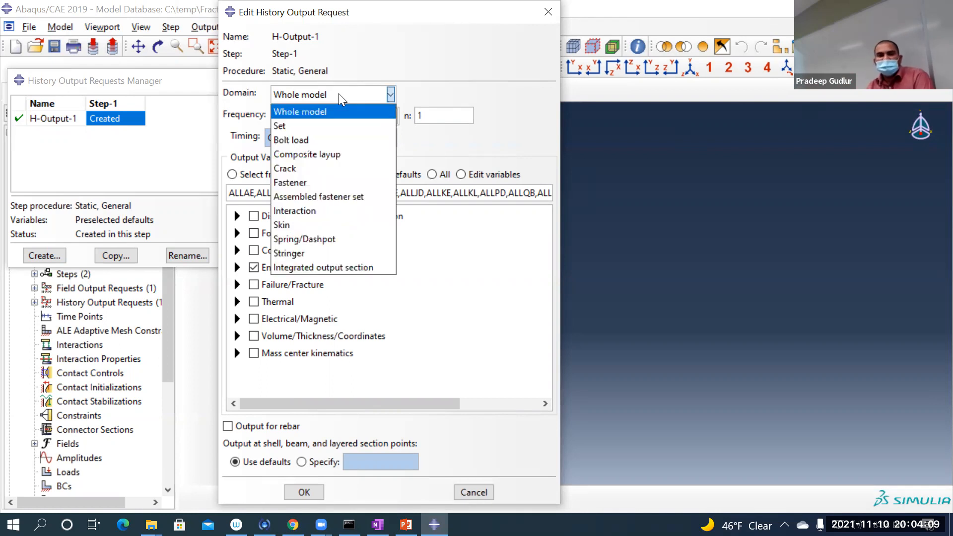
pyautogui.click(334, 96)
pyautogui.click(334, 95)
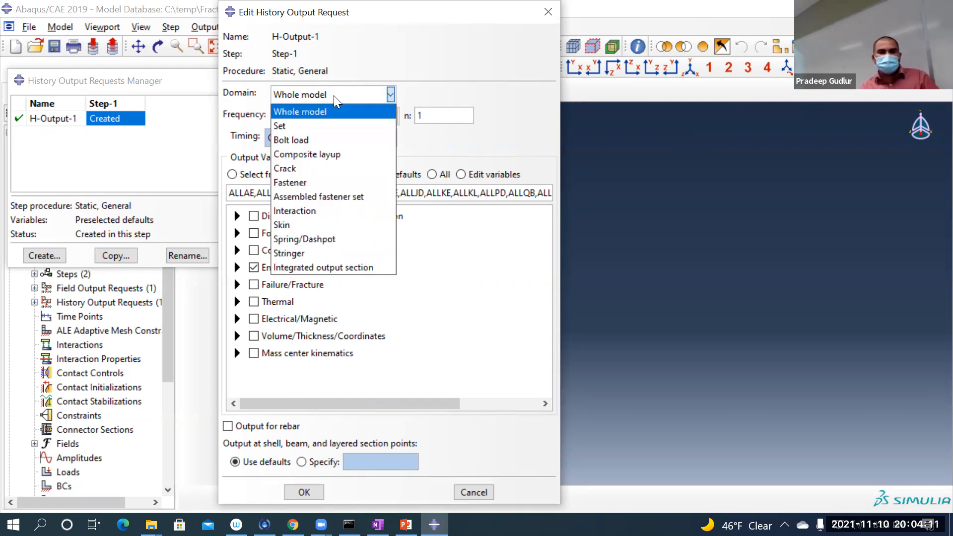
pyautogui.click(323, 173)
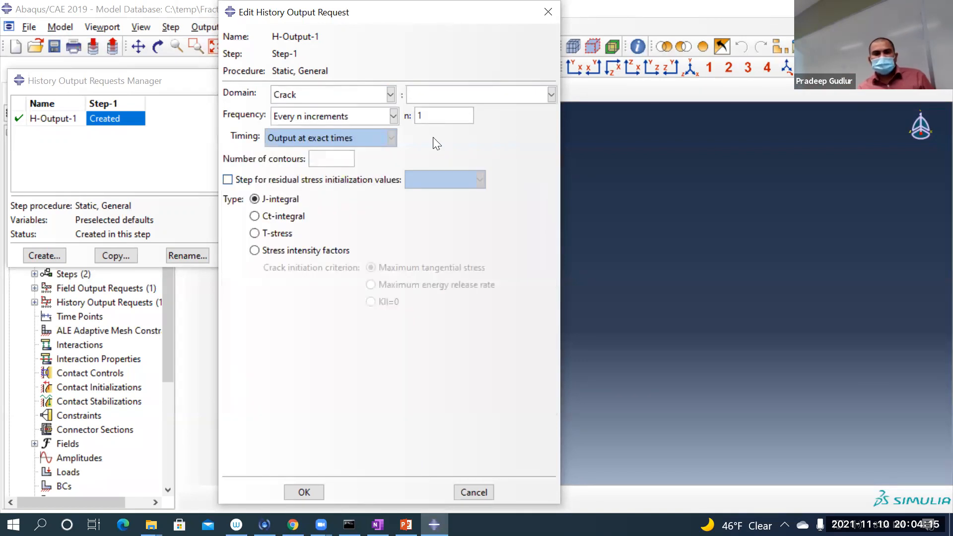
pyautogui.click(501, 93)
pyautogui.click(501, 93)
pyautogui.click(502, 93)
pyautogui.click(502, 94)
pyautogui.click(502, 93)
pyautogui.click(503, 93)
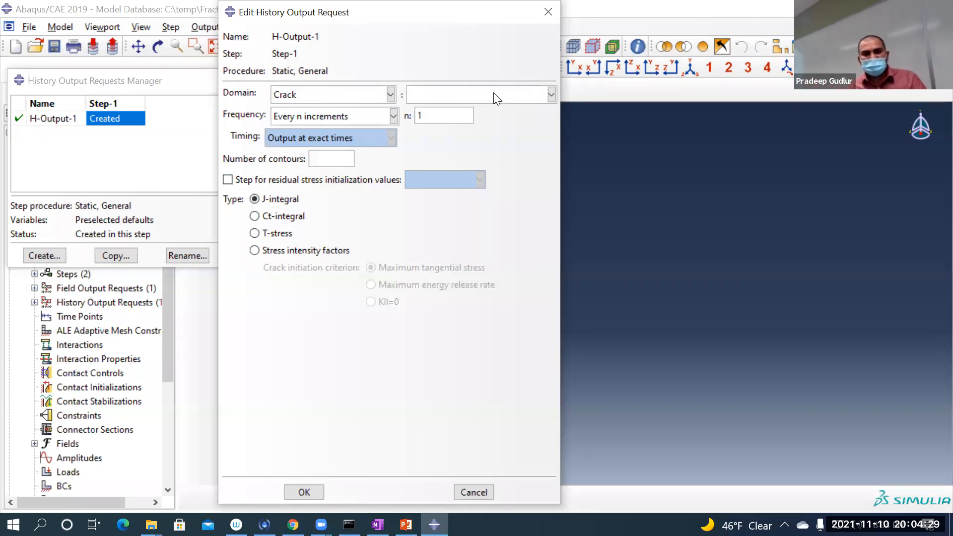
pyautogui.click(319, 251)
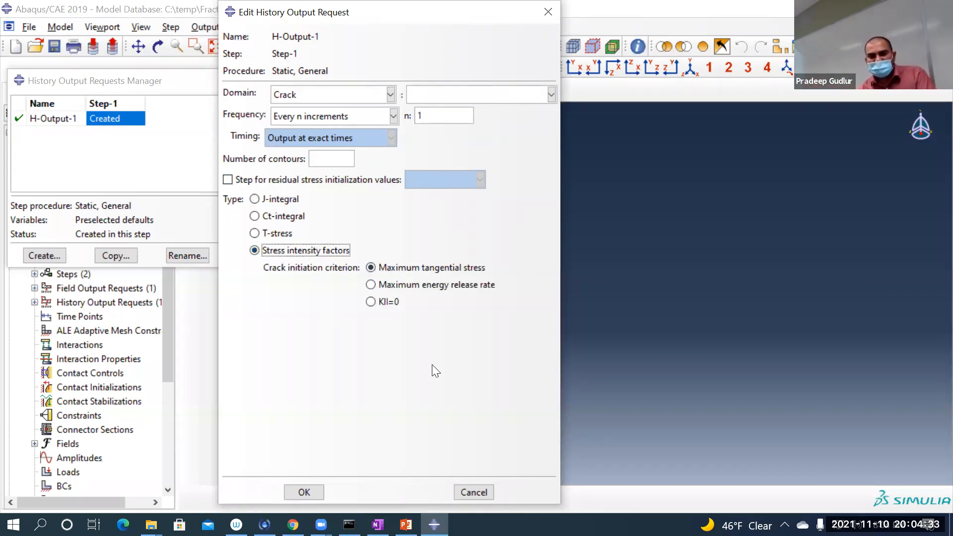
pyautogui.click(473, 492)
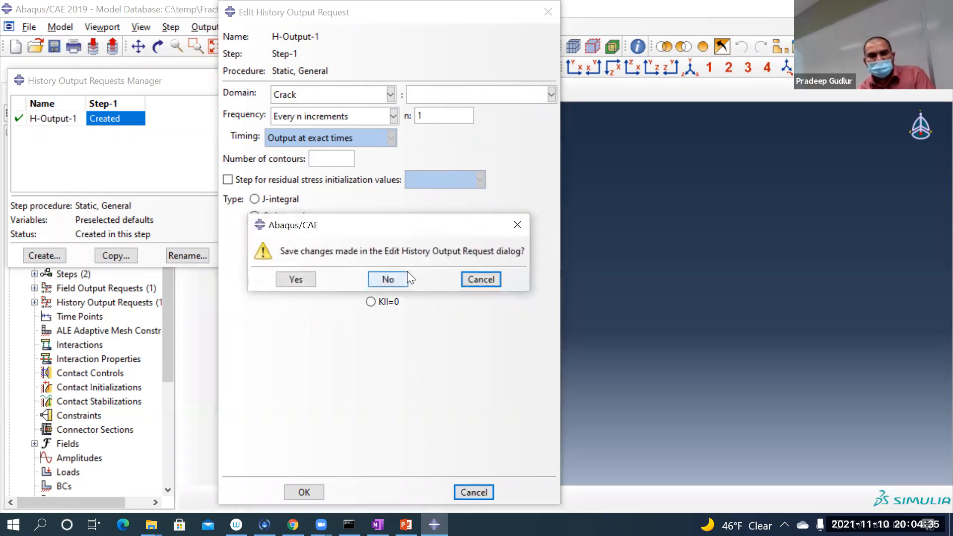
pyautogui.click(387, 279)
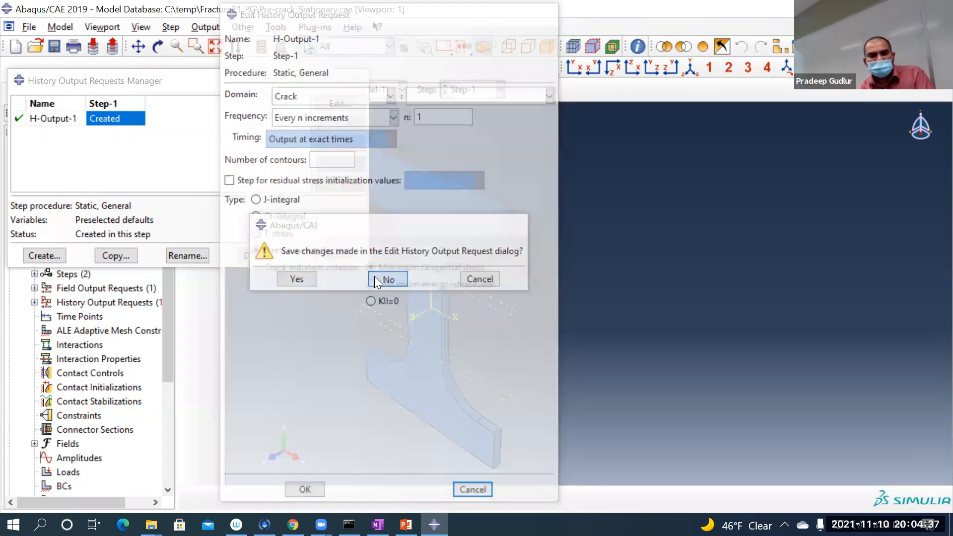
pyautogui.click(355, 81)
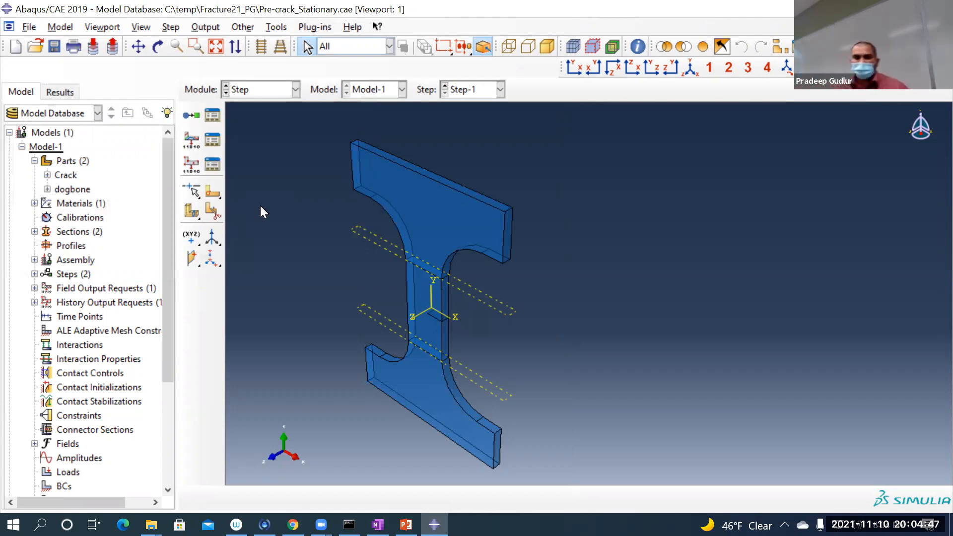
# Step: Switch to the Interaction module and start creating an XFEM crack named Crack-1
pyautogui.click(264, 92)
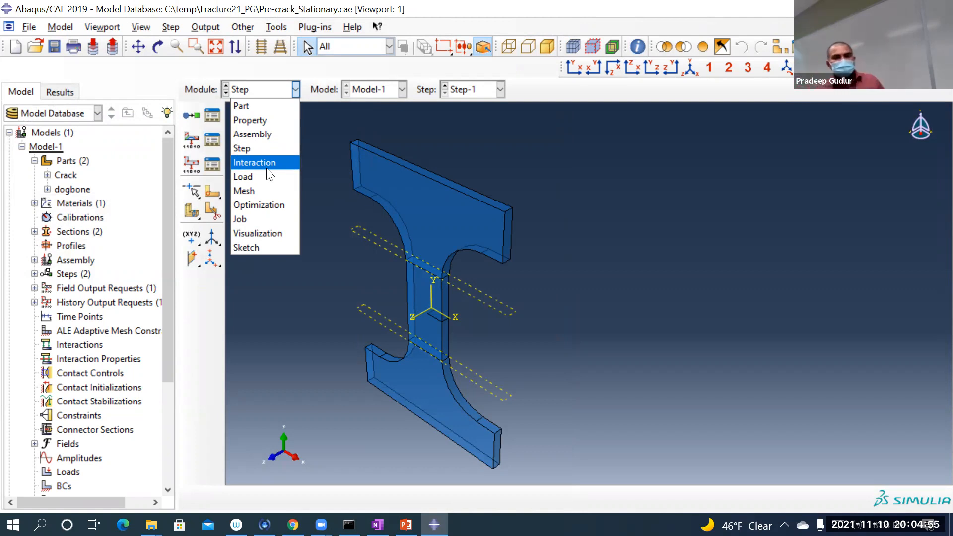
pyautogui.click(269, 161)
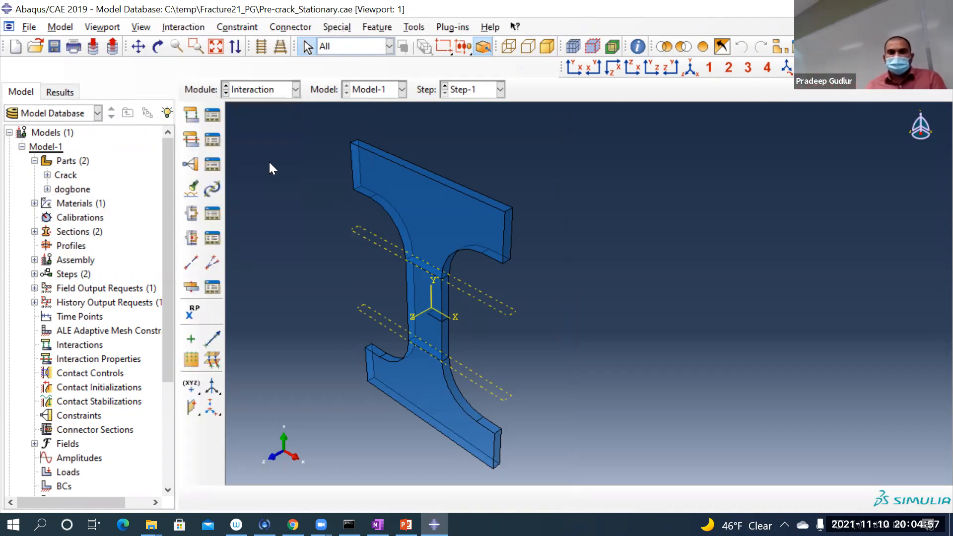
pyautogui.moveTo(174, 217); pyautogui.dragTo(221, 208)
pyautogui.click(338, 27)
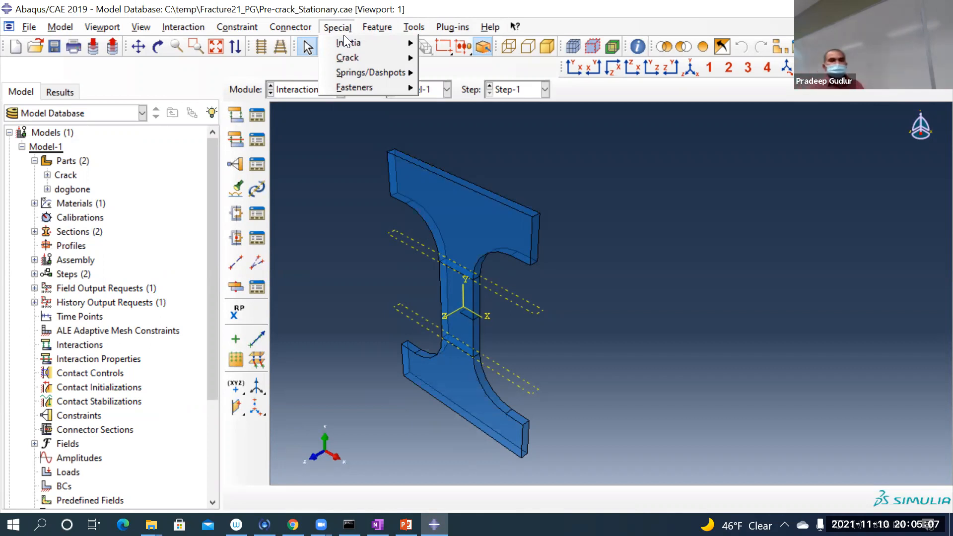
pyautogui.press('Left')
pyautogui.moveTo(328, 25)
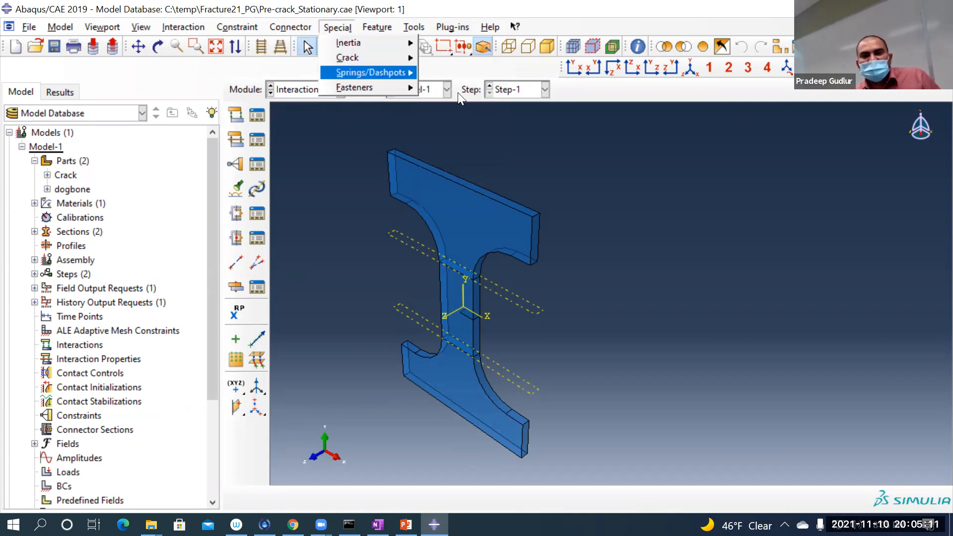
pyautogui.moveTo(401, 57)
pyautogui.click(472, 104)
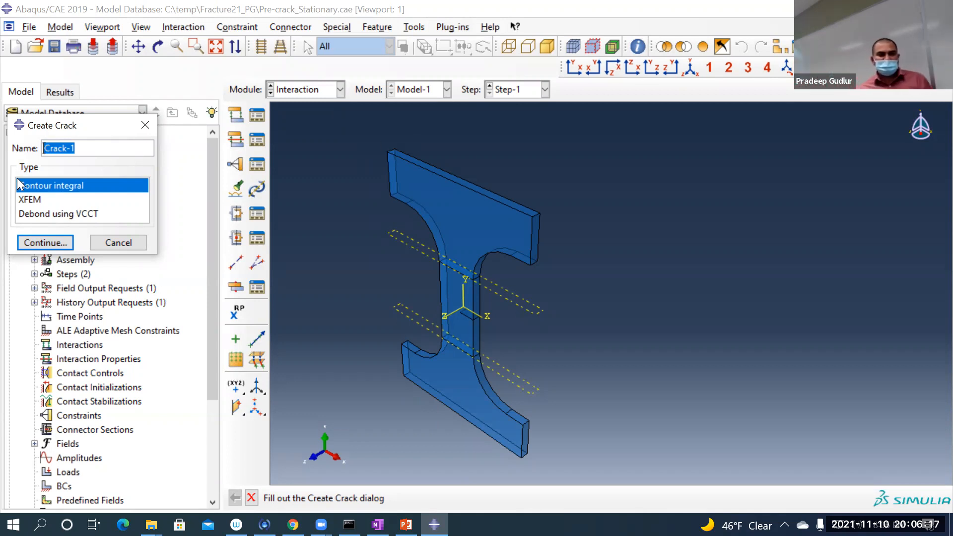
pyautogui.click(44, 199)
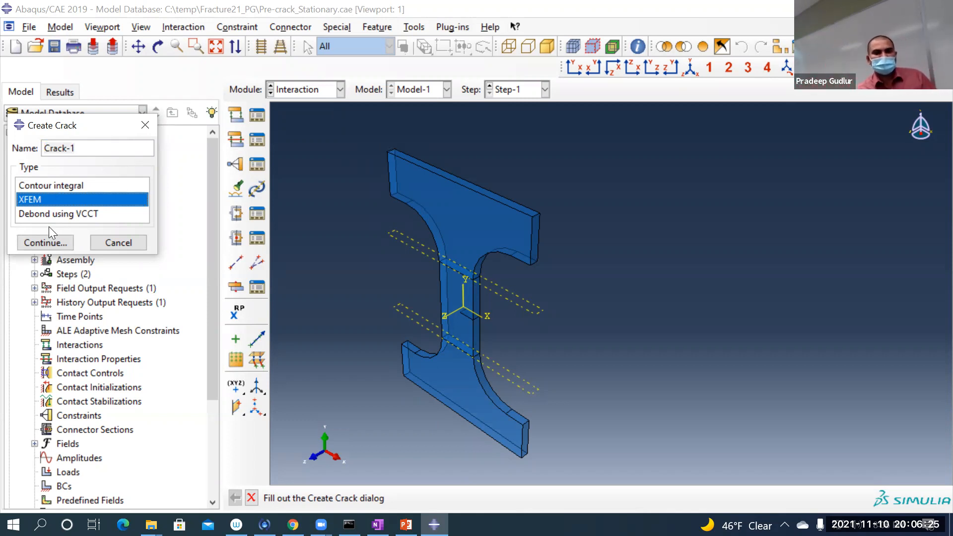
pyautogui.click(46, 241)
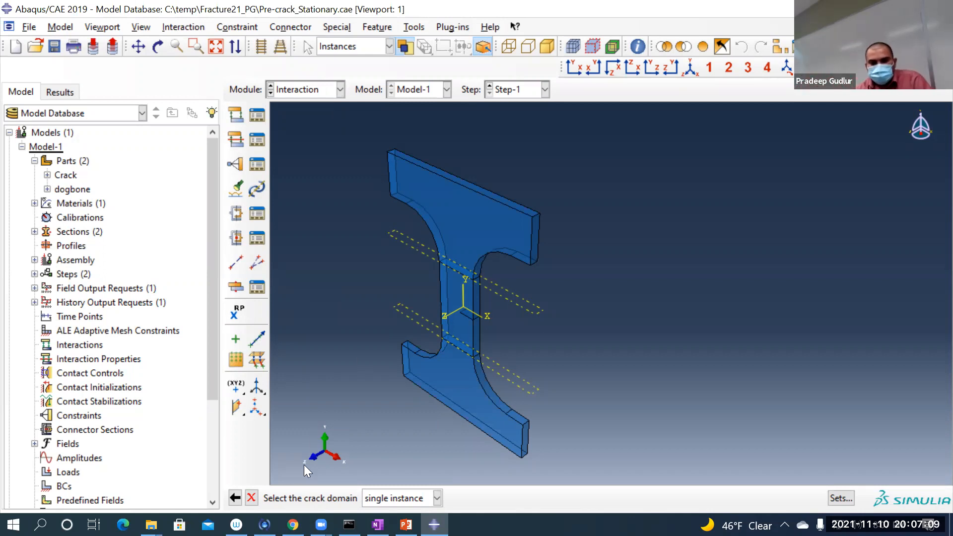
# Step: Assign the set dogbone-1.Set-middle-region as the crack domain, highlighting it in the viewport, and disallow crack growth
pyautogui.click(839, 498)
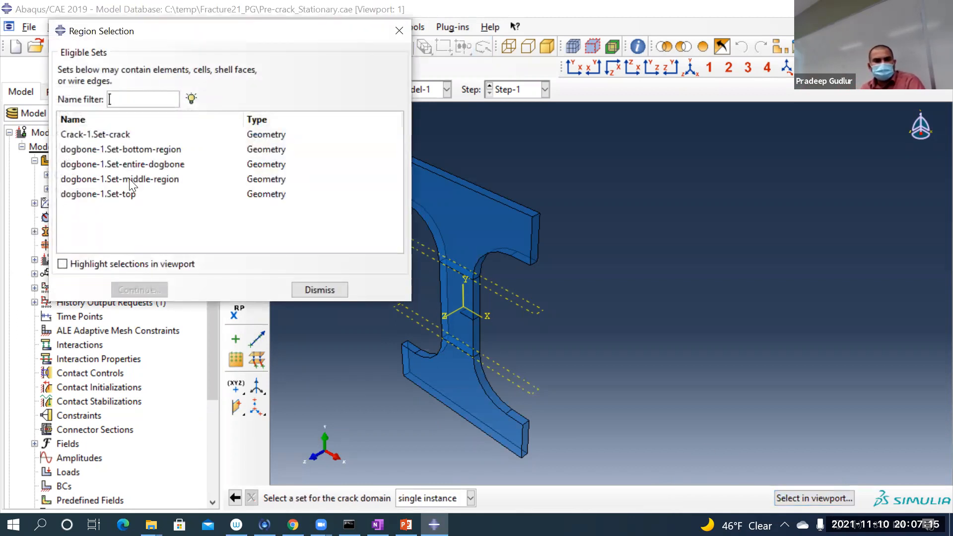
pyautogui.click(129, 180)
pyautogui.click(90, 268)
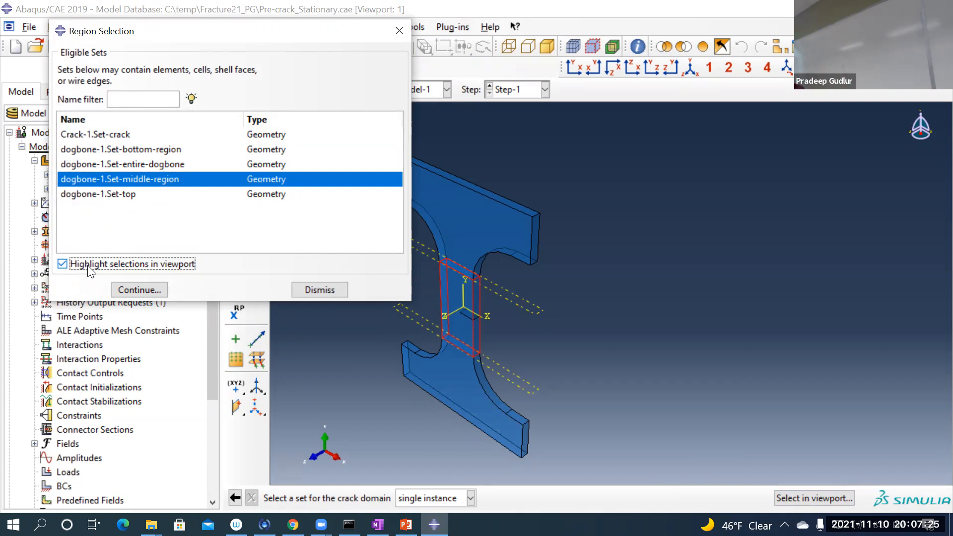
pyautogui.click(149, 295)
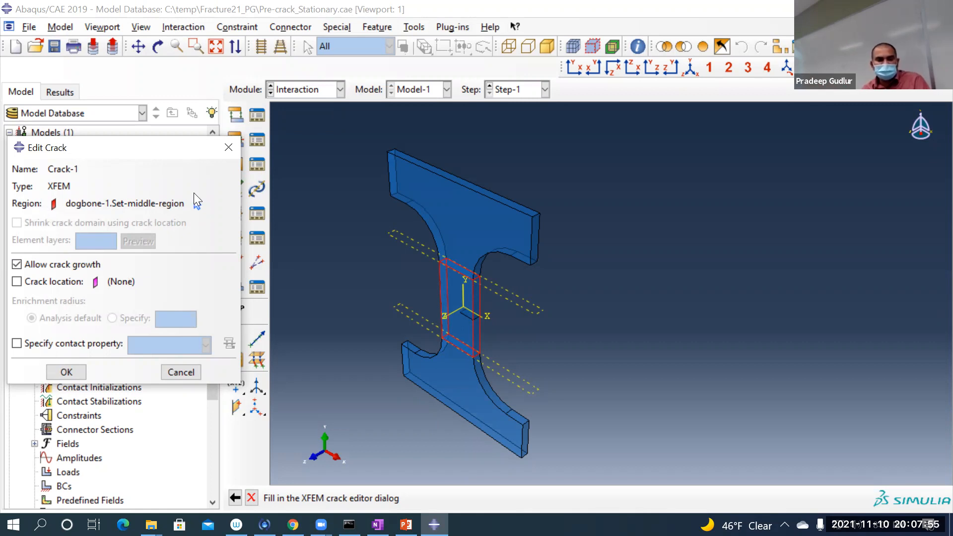
pyautogui.click(64, 265)
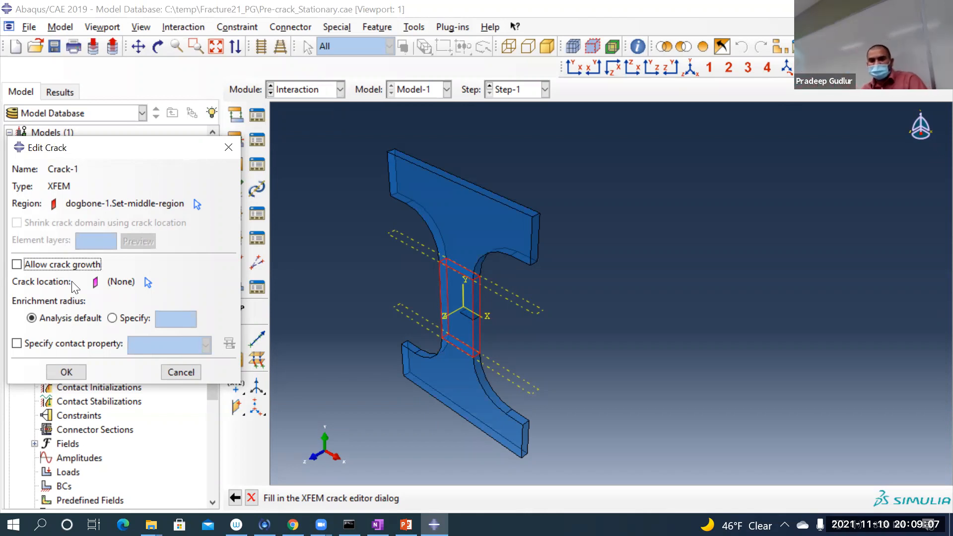
# Step: Try to define the crack location by picking the crack part's face directly in the viewport, then back out of the selection
pyautogui.click(148, 281)
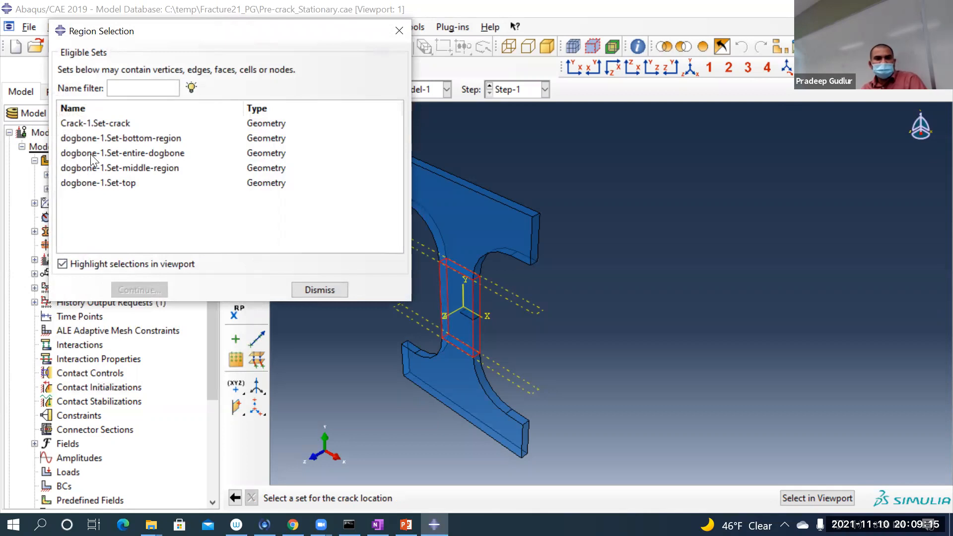
pyautogui.click(98, 125)
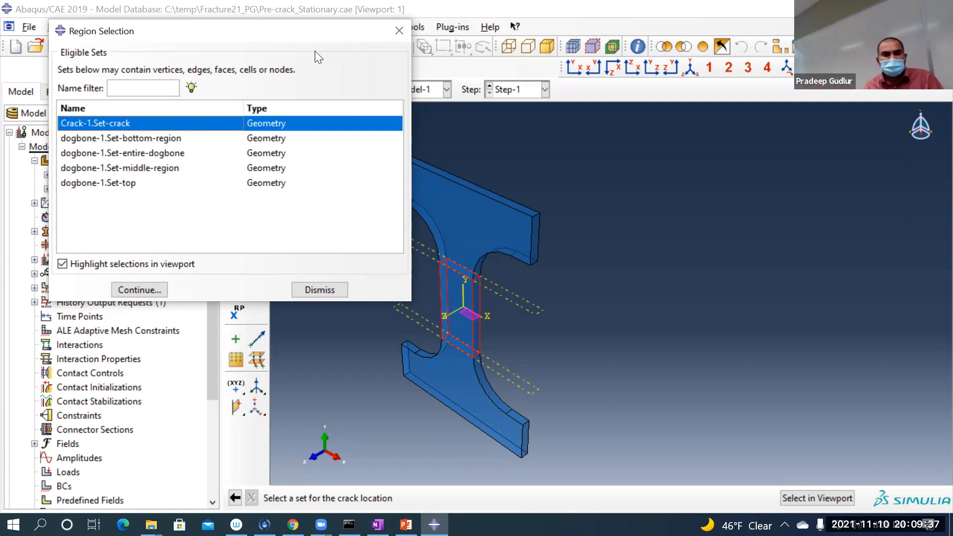
pyautogui.click(399, 32)
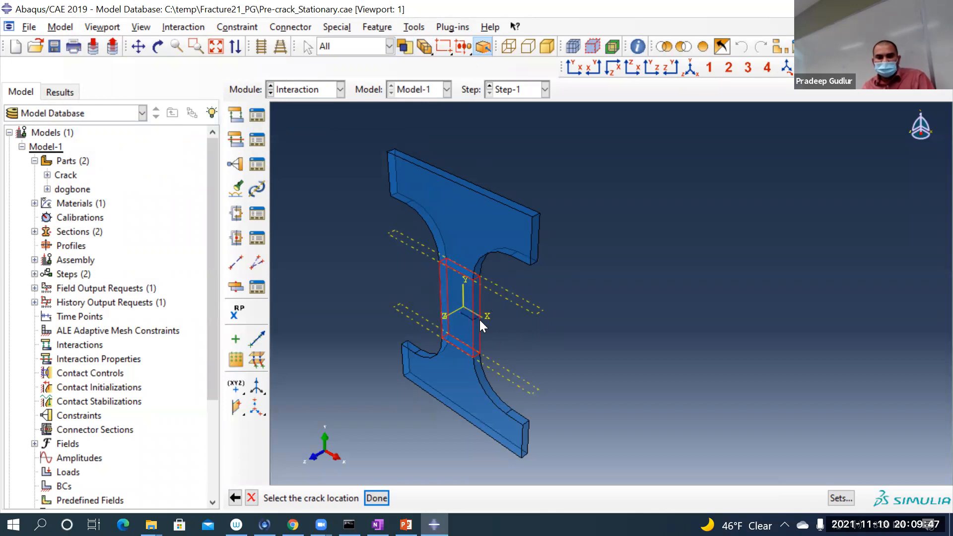
pyautogui.scroll(5, 467, 310)
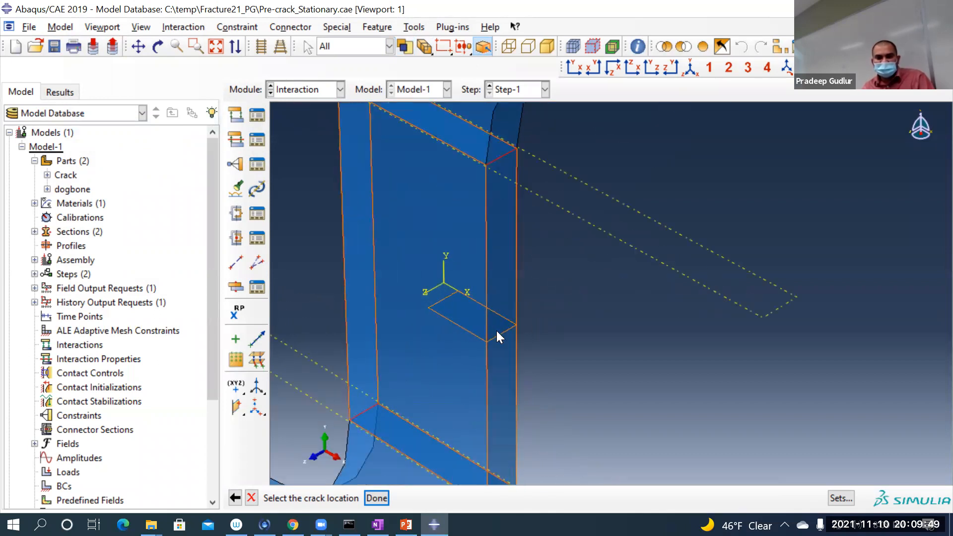
pyautogui.click(500, 333)
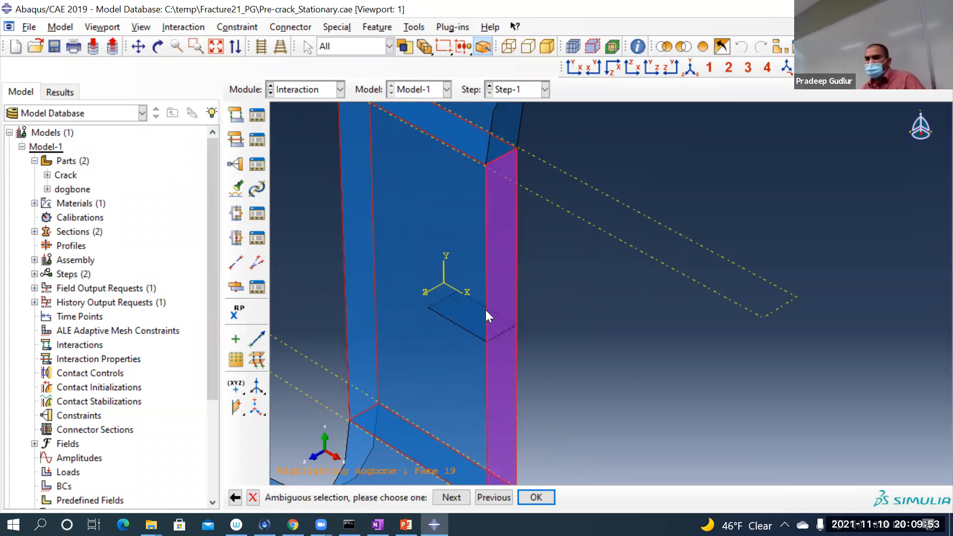
pyautogui.click(452, 497)
pyautogui.click(450, 498)
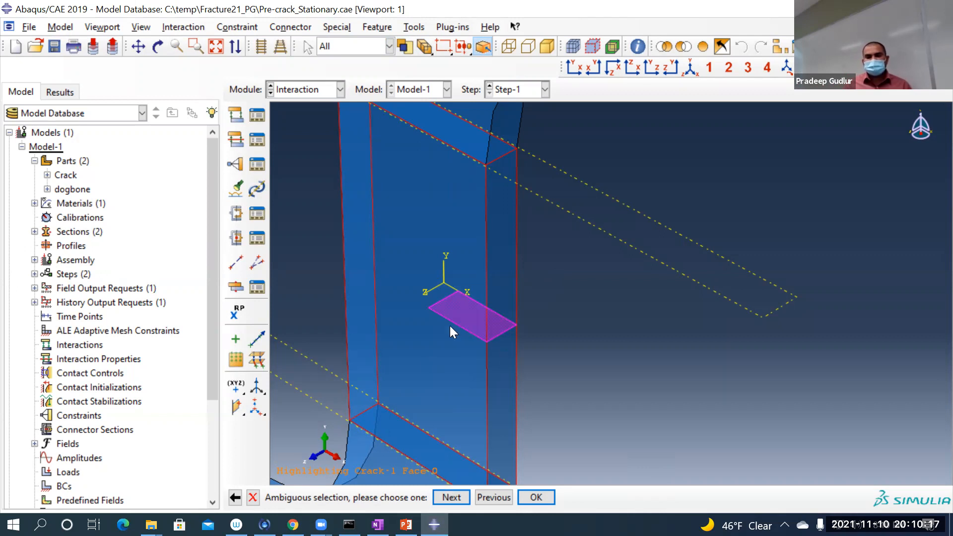
pyautogui.click(240, 499)
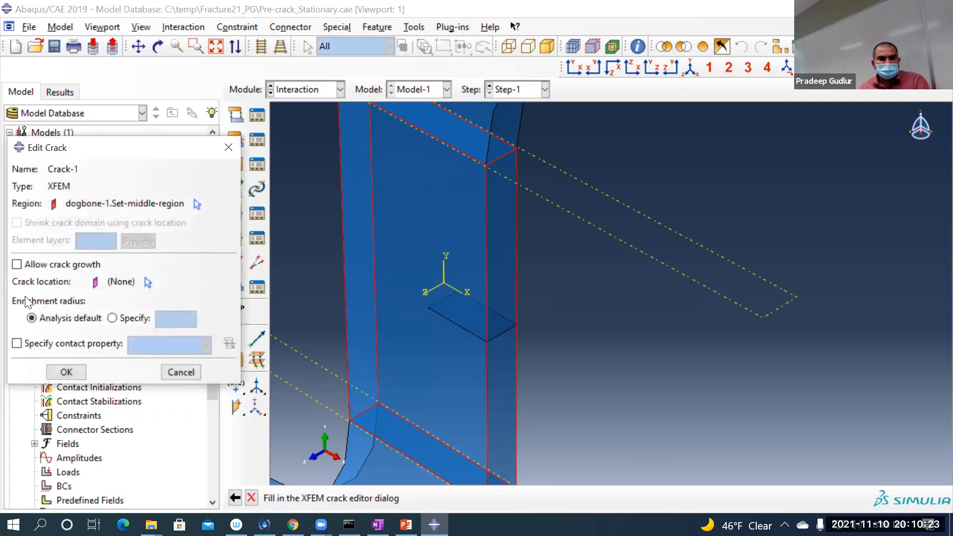
# Step: Set the crack location to the set Crack-1.Set-crack and finish defining the XFEM crack with the analysis default enrichment radius
pyautogui.click(148, 282)
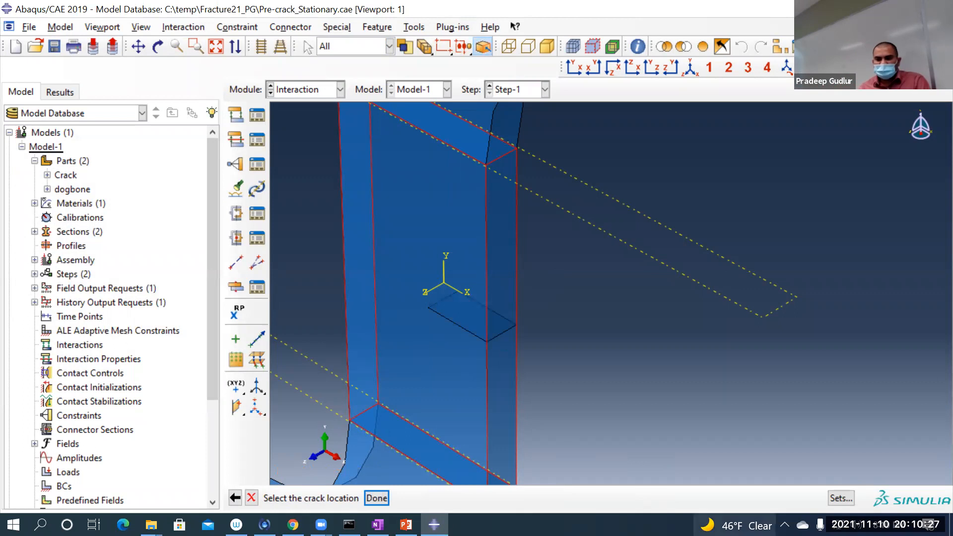
pyautogui.click(839, 497)
pyautogui.click(149, 123)
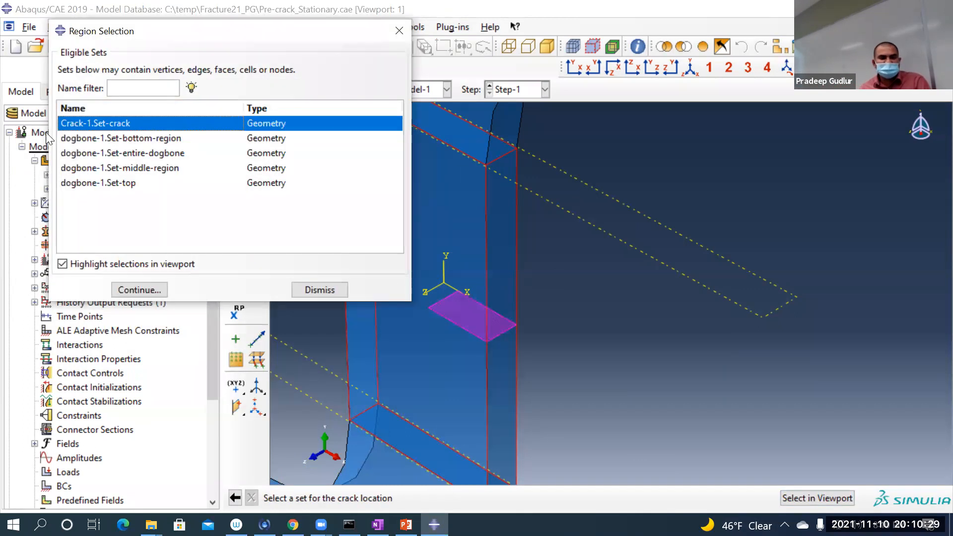
pyautogui.click(137, 290)
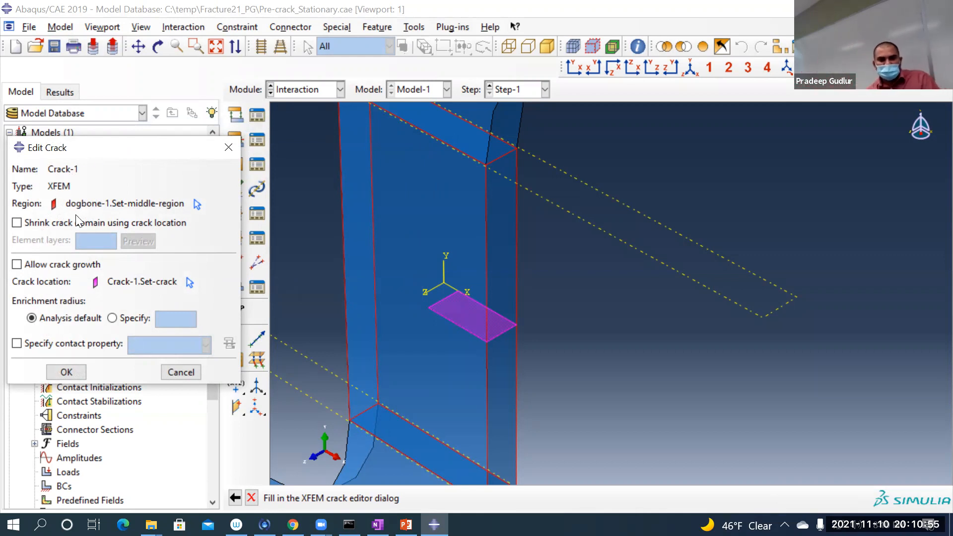
pyautogui.click(68, 368)
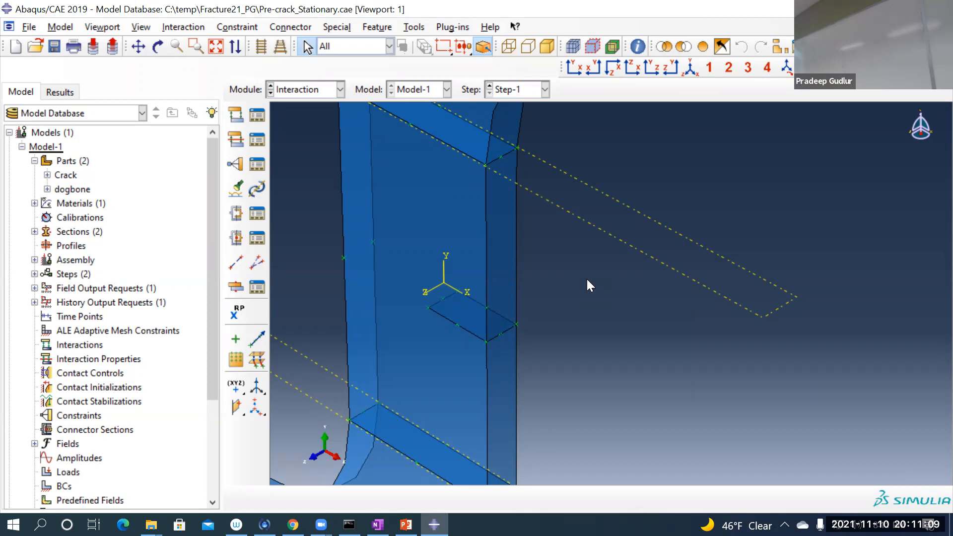
# Step: Switch to the PowerPoint presentation and show slide 7, XFEM: Original Nodes and Phantom Nodes, as a full-screen slide show
pyautogui.scroll(-2, 570, 279)
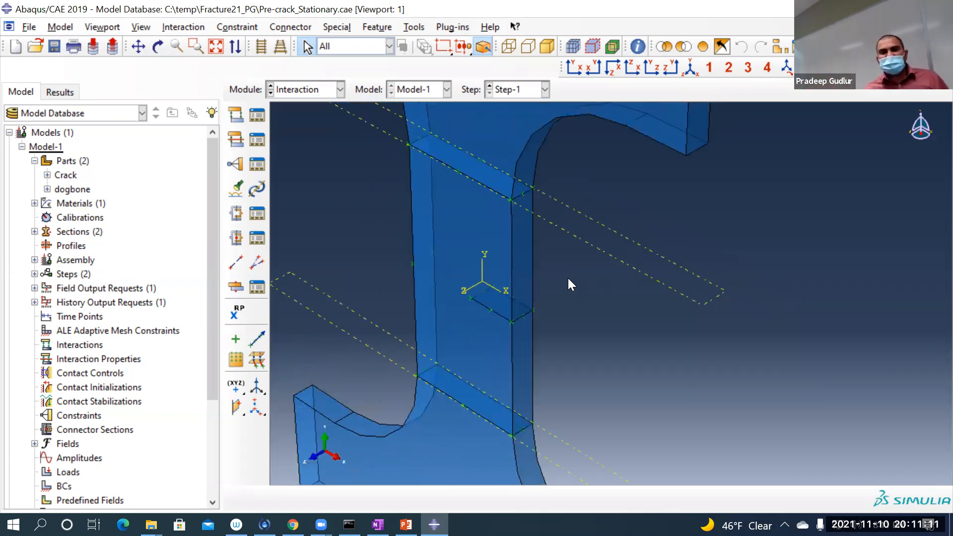
pyautogui.scroll(-5, 568, 277)
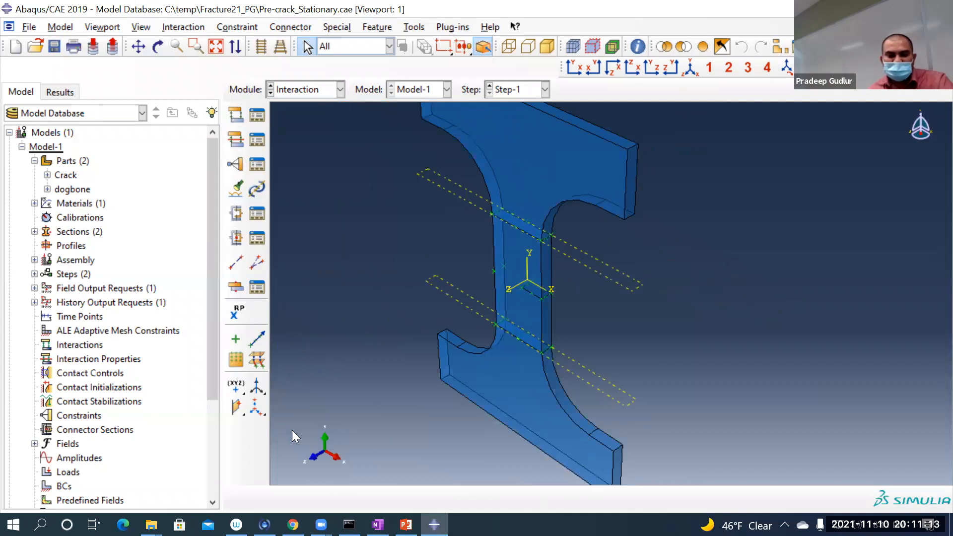
pyautogui.click(405, 524)
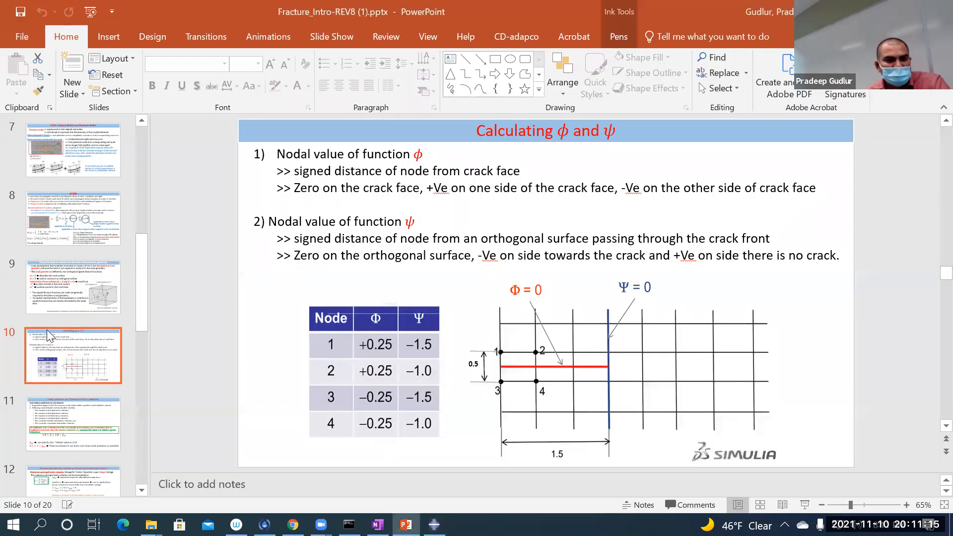
pyautogui.scroll(3, 45, 330)
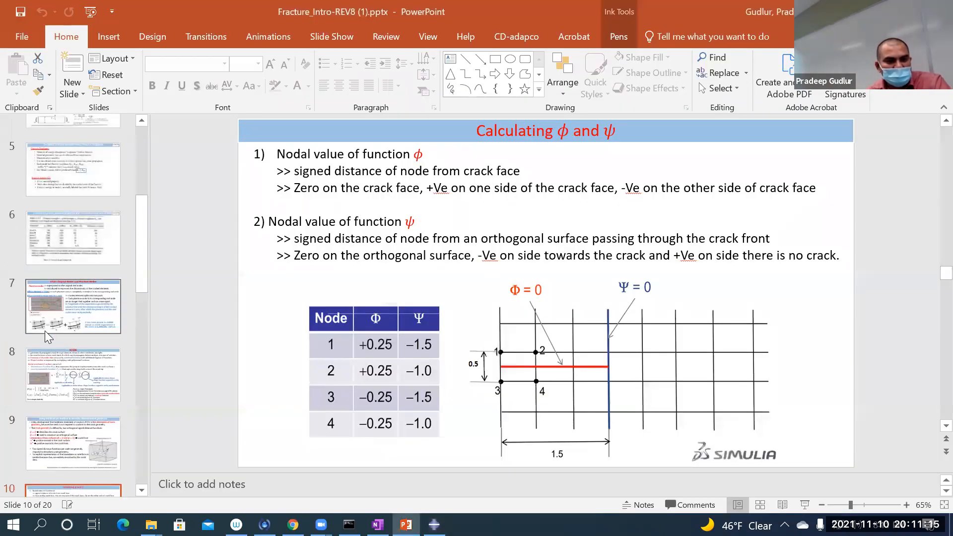
pyautogui.click(78, 308)
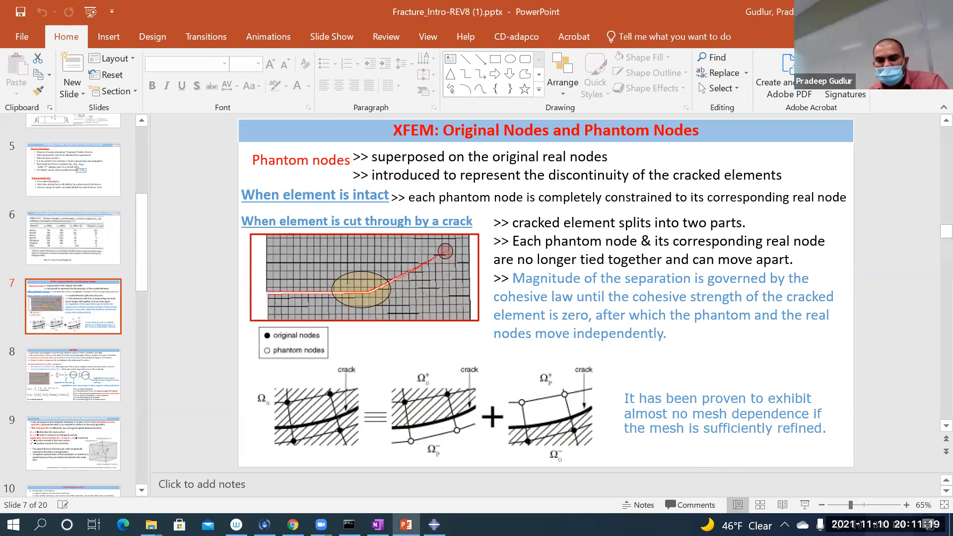
pyautogui.click(805, 505)
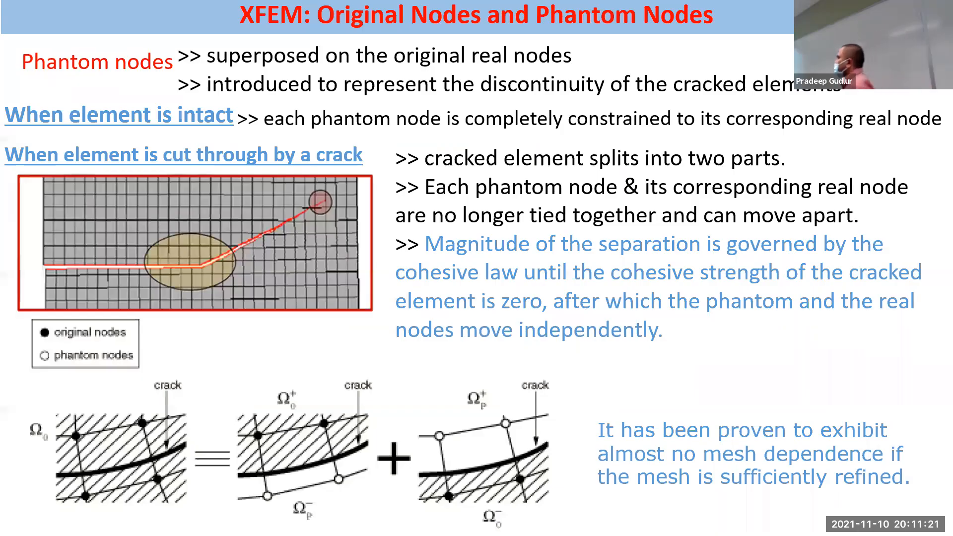
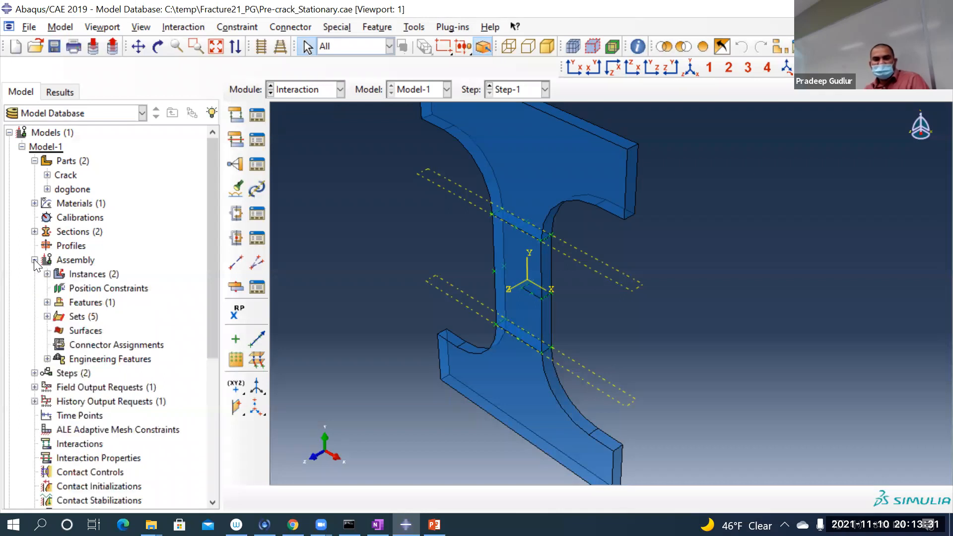
# Step: Locate Crack-1 among the assembly's engineering features, highlight its crack domain and location in the viewport, and end the highlighting
pyautogui.click(47, 358)
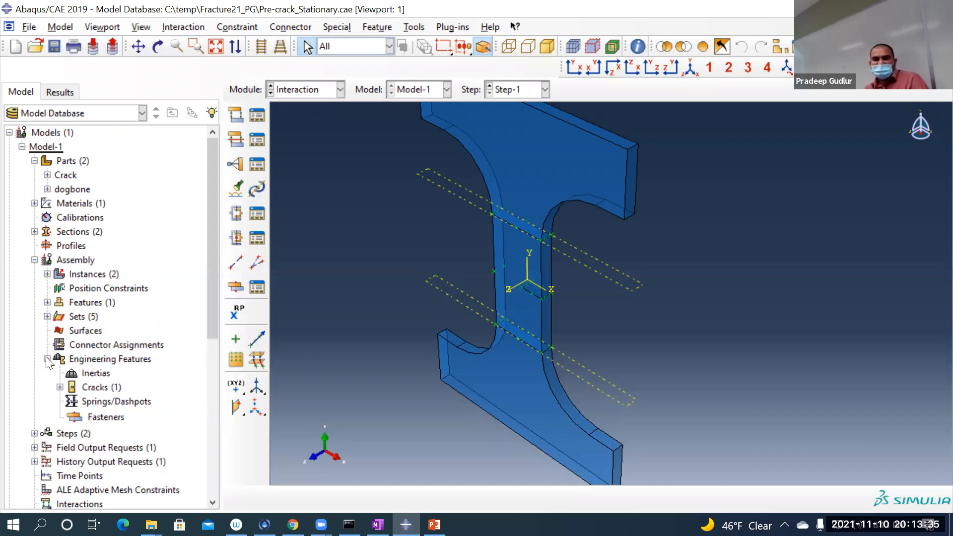
pyautogui.click(60, 387)
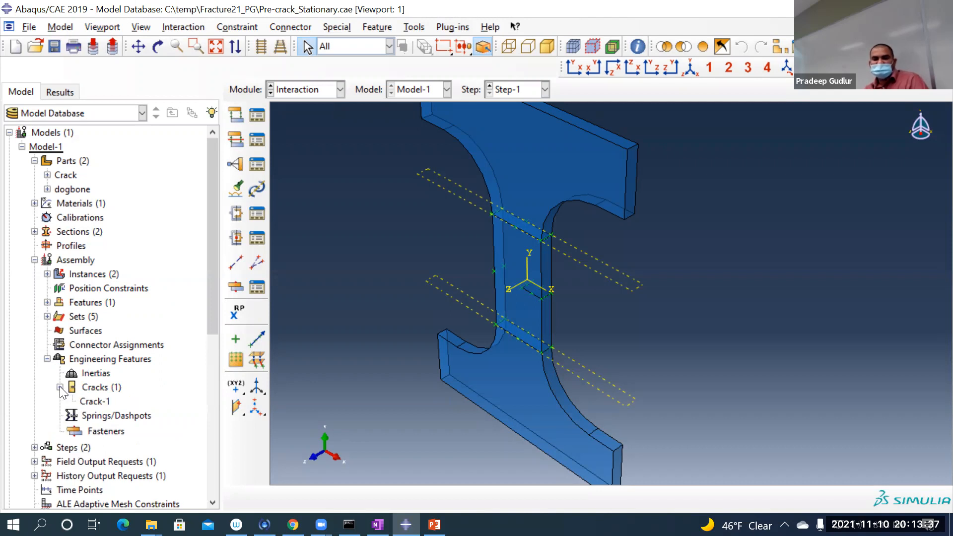
pyautogui.click(96, 401)
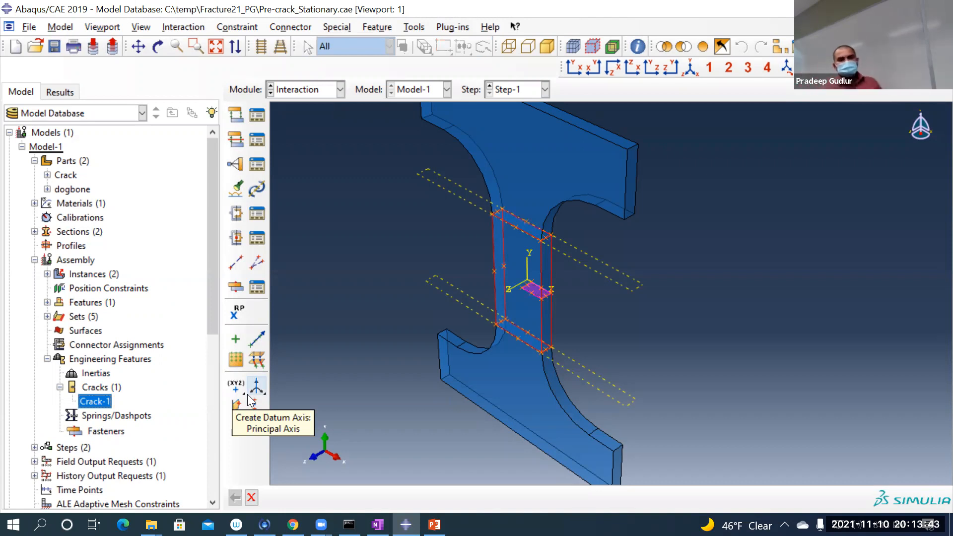
pyautogui.click(251, 497)
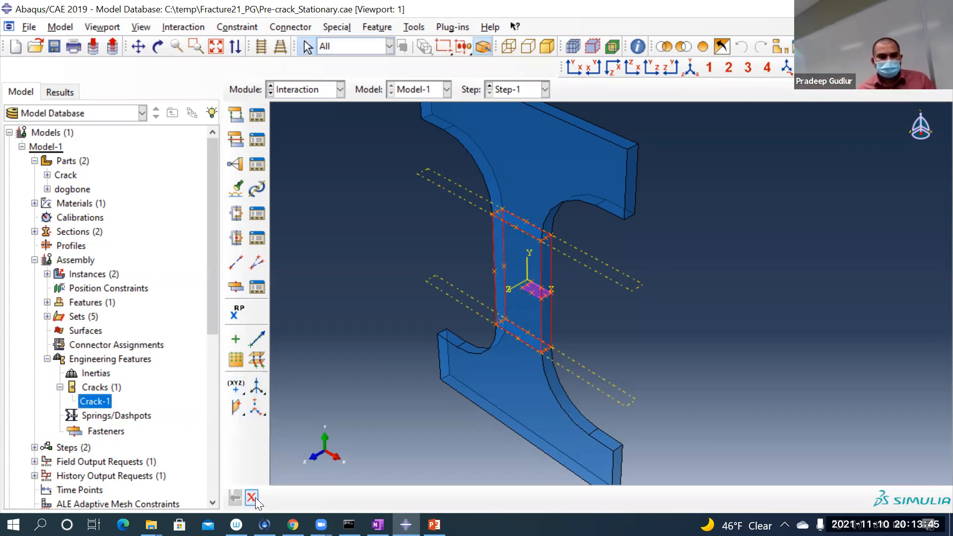
# Step: In the Step module, edit history output request H-Output-1 and set its domain to the crack Crack-1
pyautogui.click(303, 90)
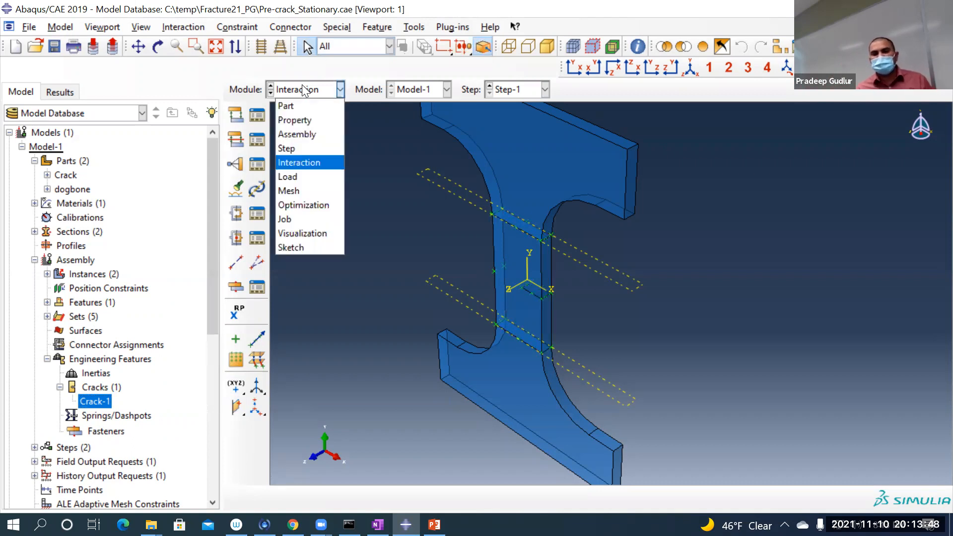
pyautogui.click(302, 150)
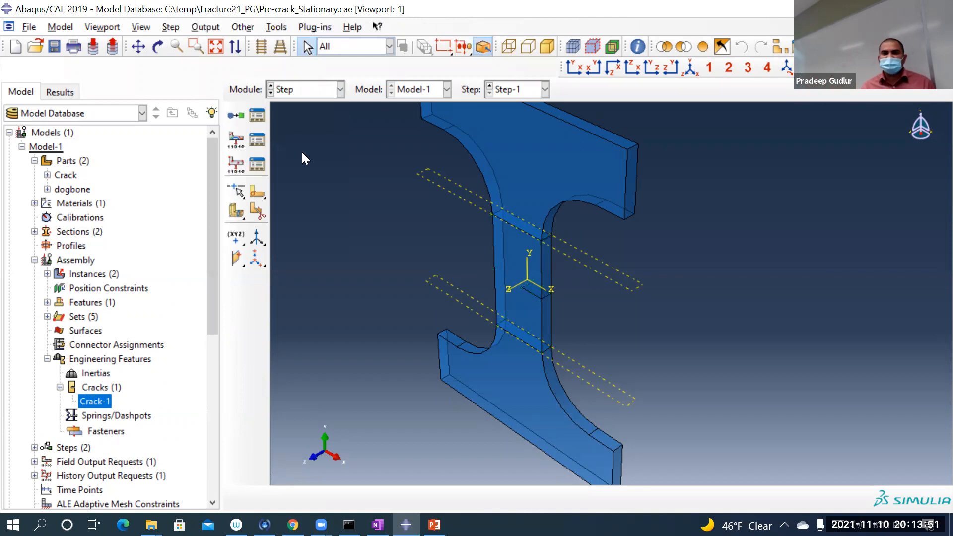
pyautogui.click(258, 165)
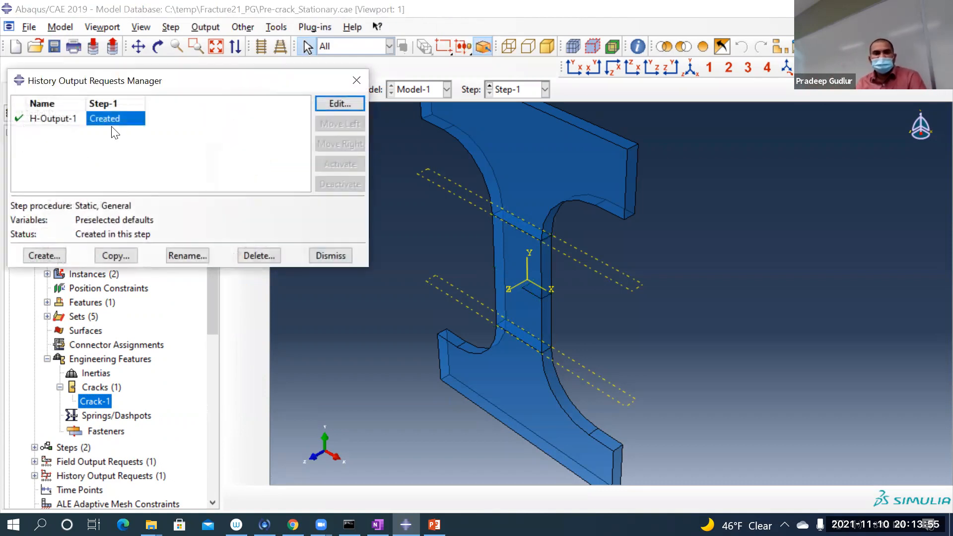
pyautogui.click(333, 103)
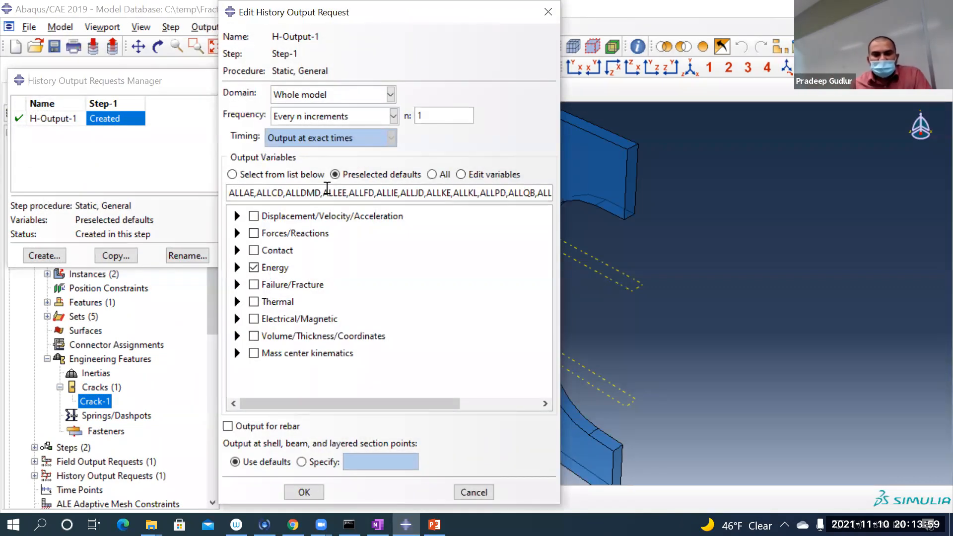
pyautogui.click(340, 95)
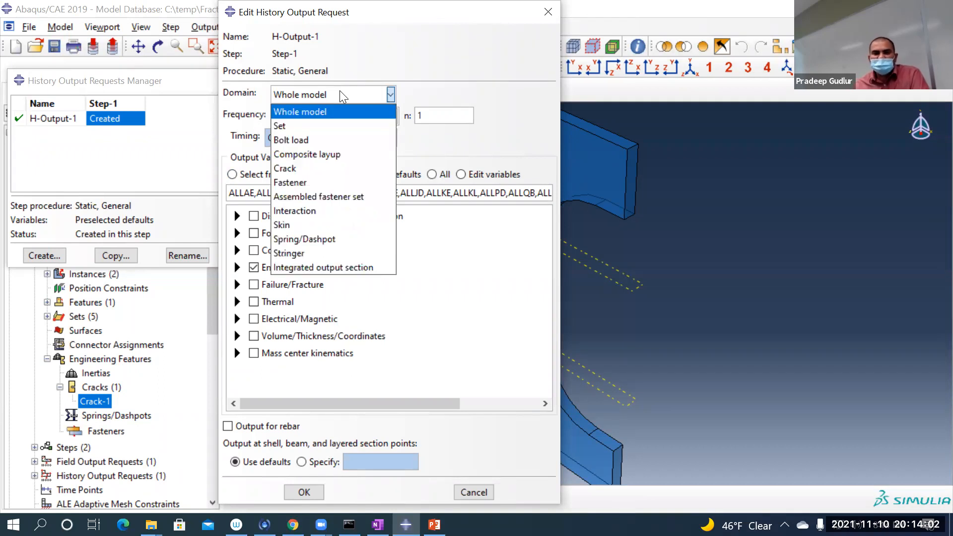
pyautogui.click(300, 172)
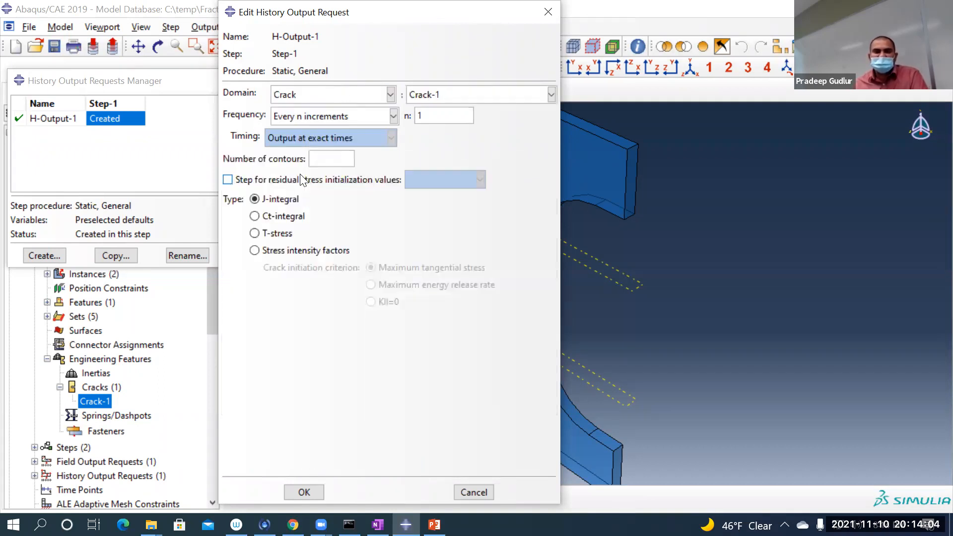
pyautogui.click(480, 94)
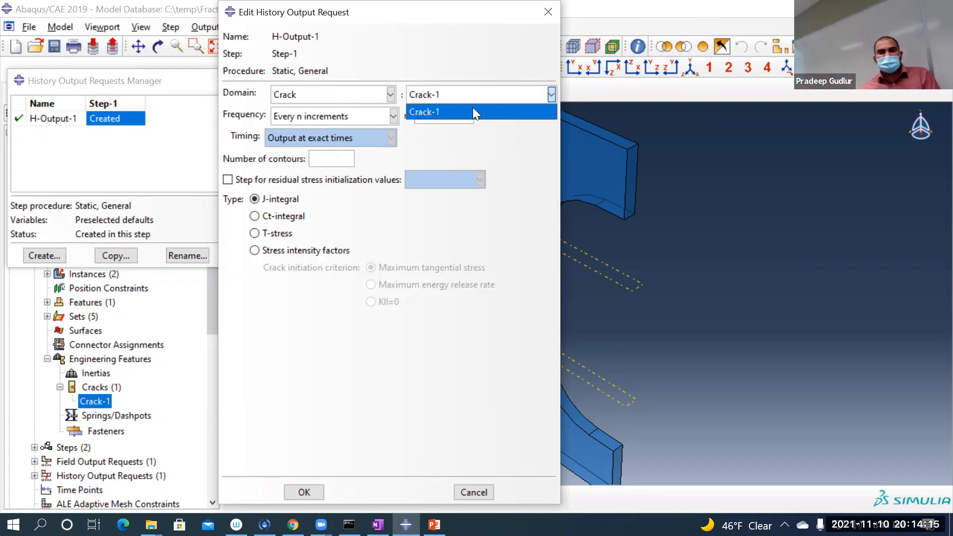
pyautogui.click(492, 131)
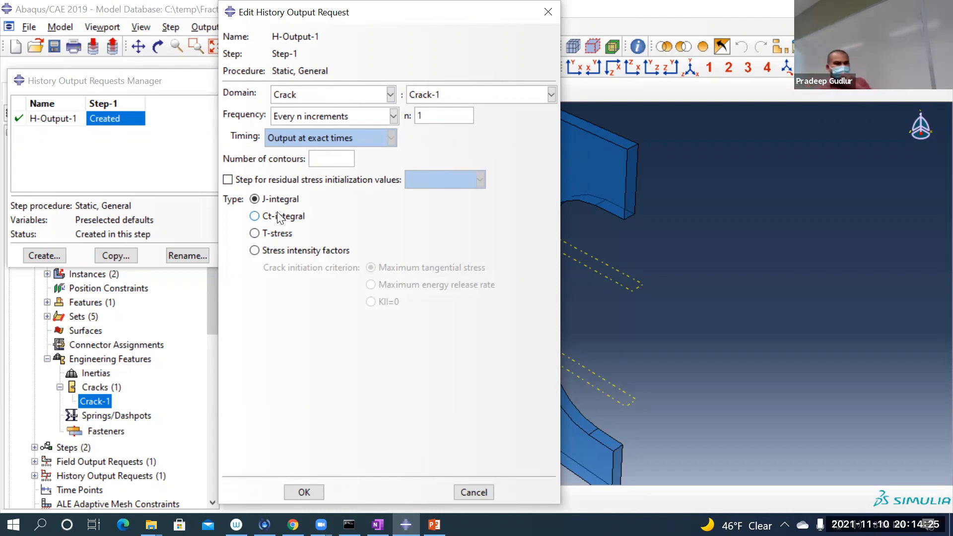
# Step: Request stress intensity factors with the maximum energy release rate criterion and 5 contours, and save the history output request
pyautogui.click(305, 251)
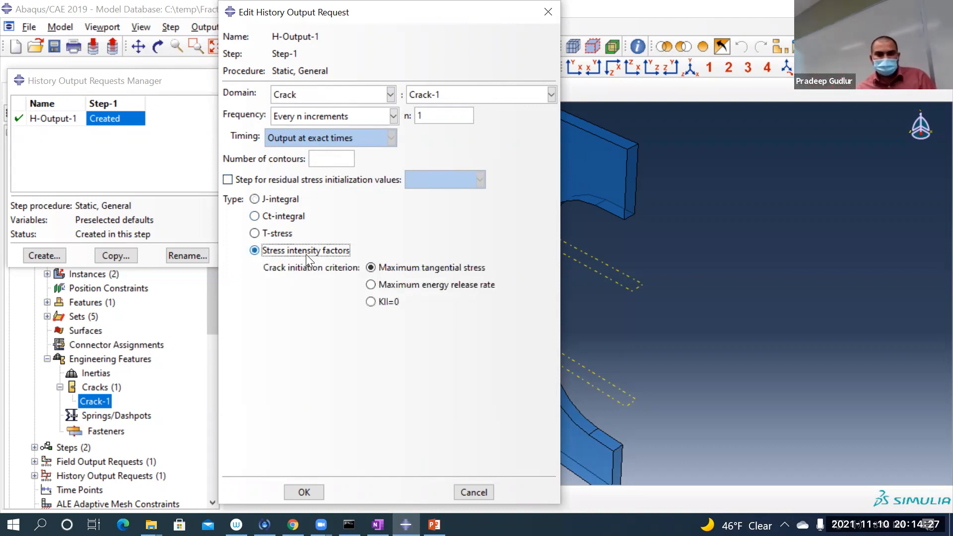
pyautogui.click(442, 286)
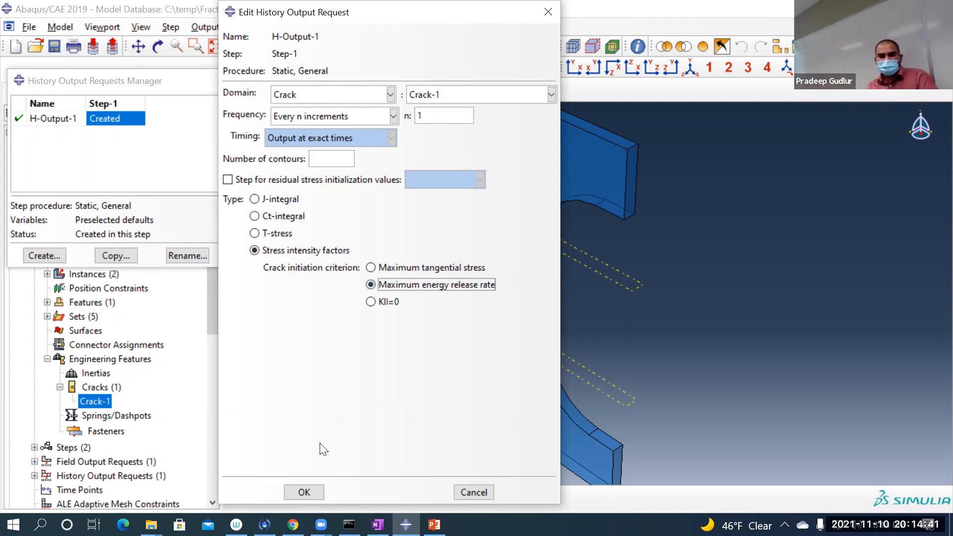
pyautogui.click(337, 155)
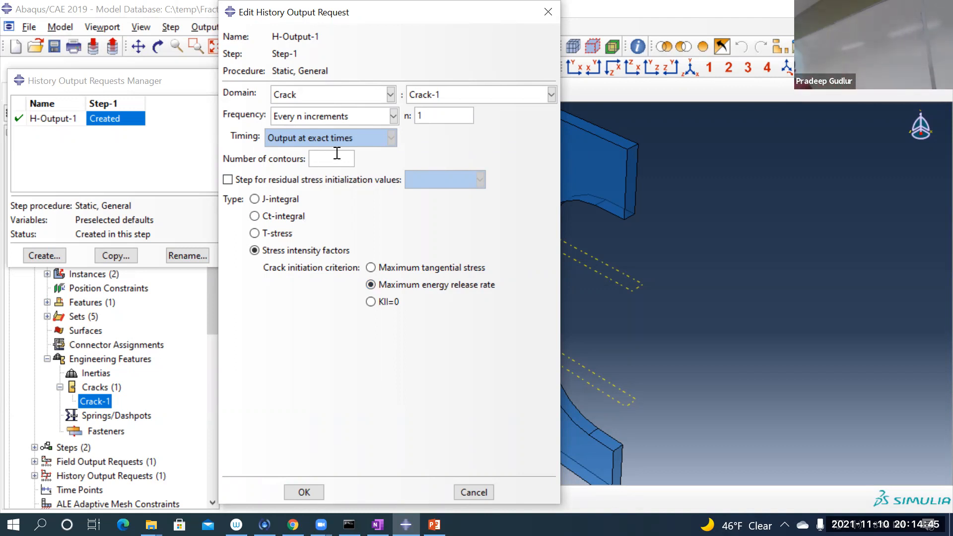
pyautogui.write('5')
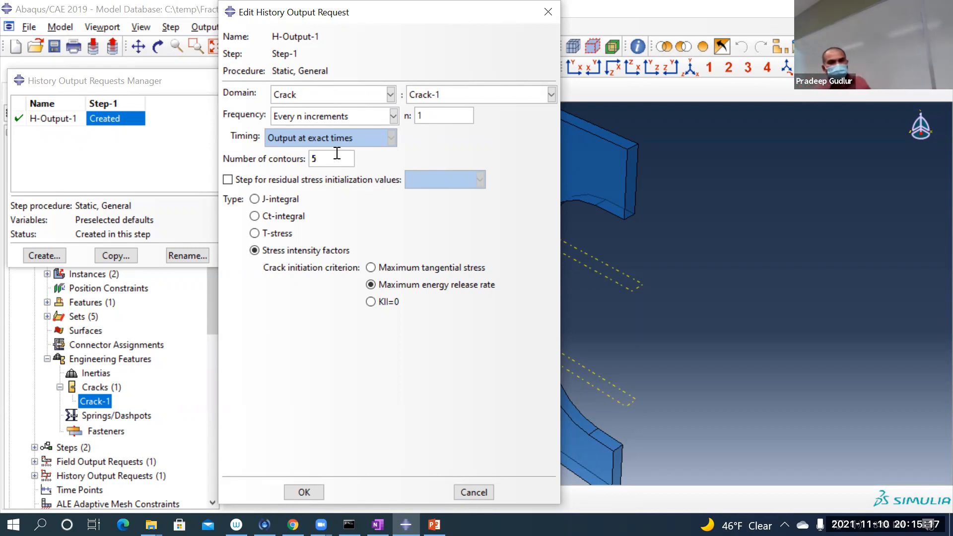
pyautogui.click(299, 492)
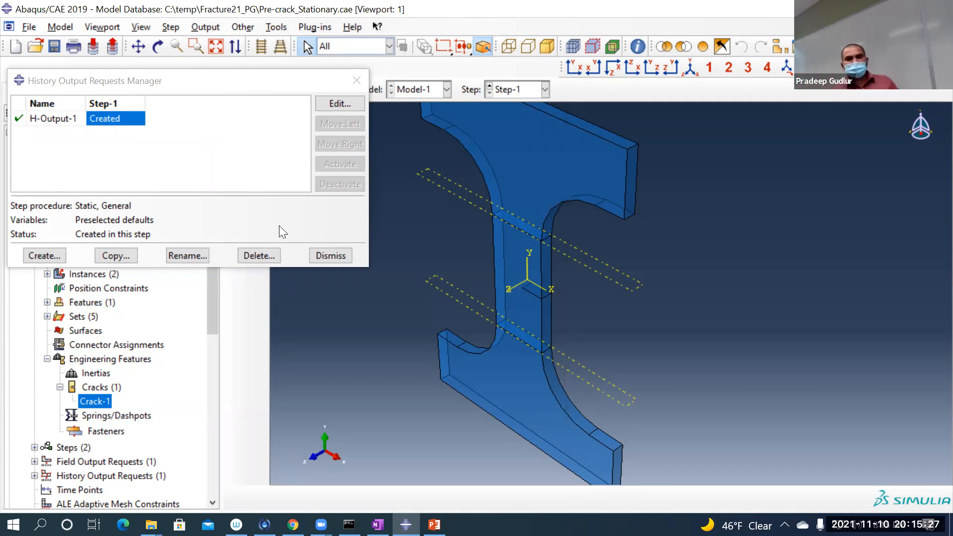
pyautogui.click(330, 256)
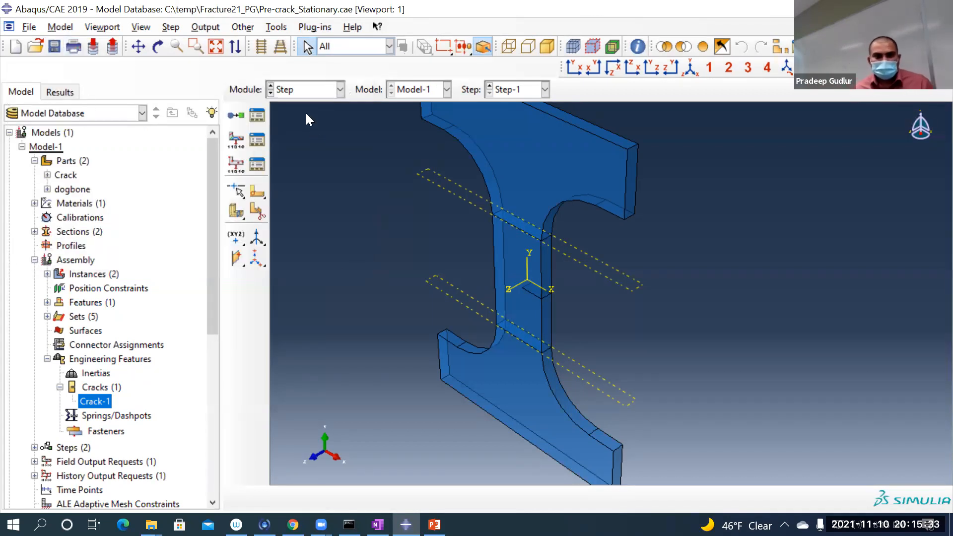
# Step: In the Load module, start boundary condition BC-1 in the Initial step as a mechanical Symmetry/Antisymmetry/Encastre type
pyautogui.click(316, 90)
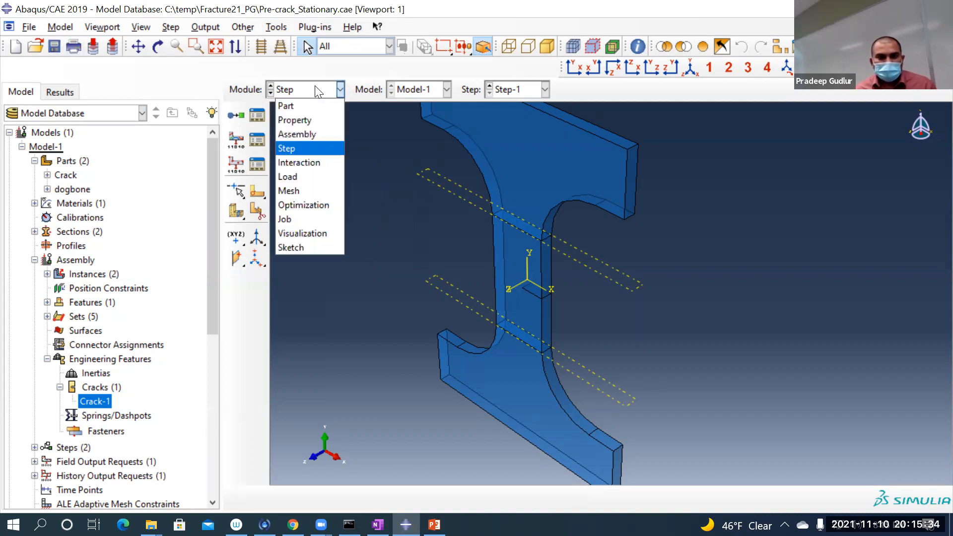
pyautogui.click(292, 180)
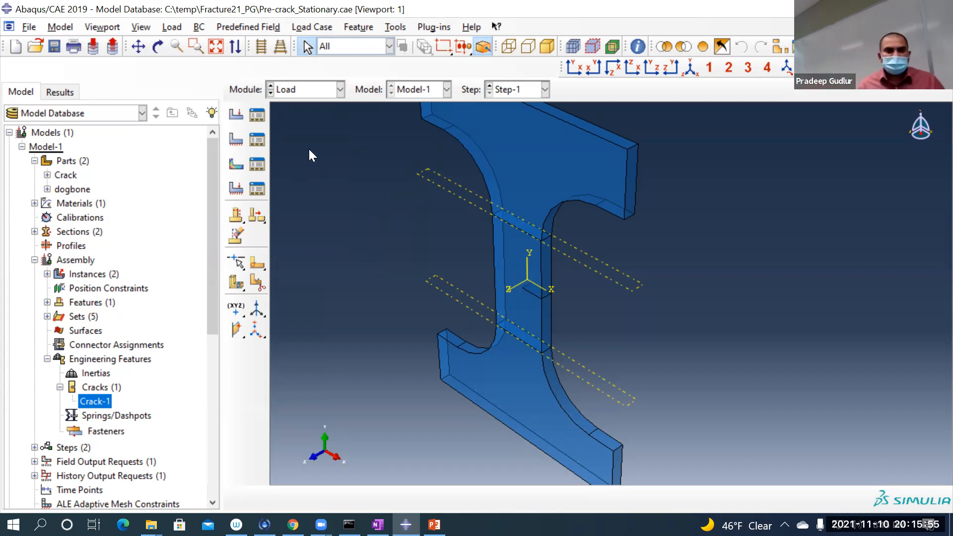
pyautogui.scroll(3, 318, 149)
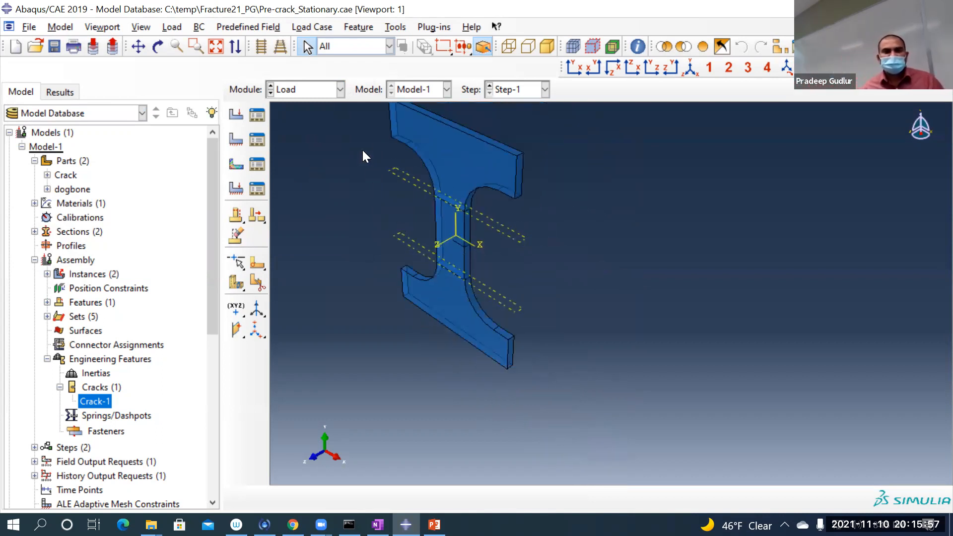
pyautogui.scroll(-1, 363, 152)
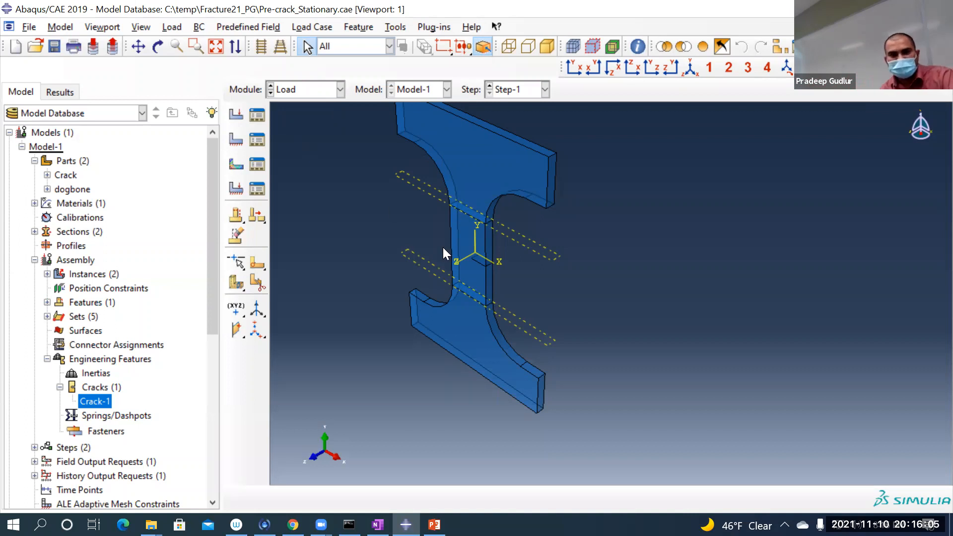
pyautogui.scroll(1, 402, 144)
pyautogui.scroll(-3, 394, 145)
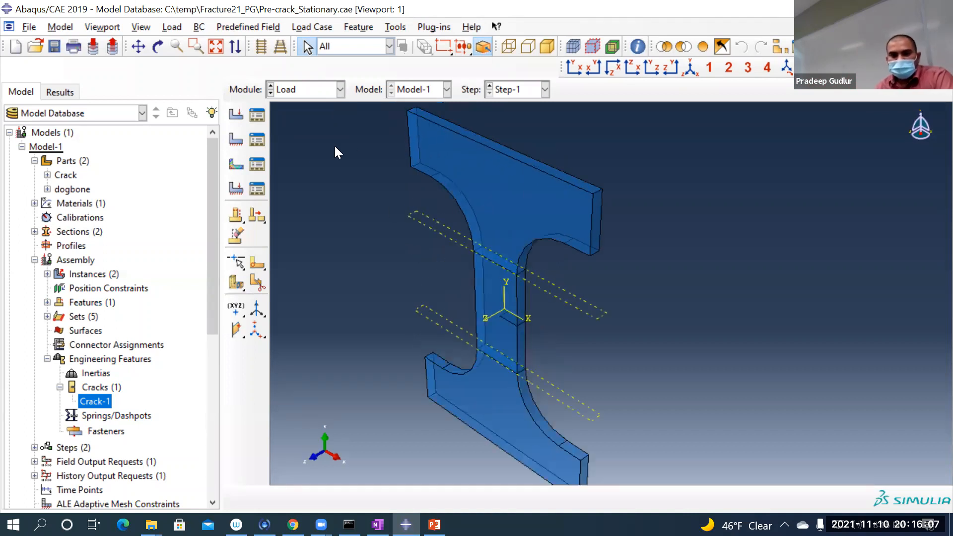
pyautogui.click(237, 139)
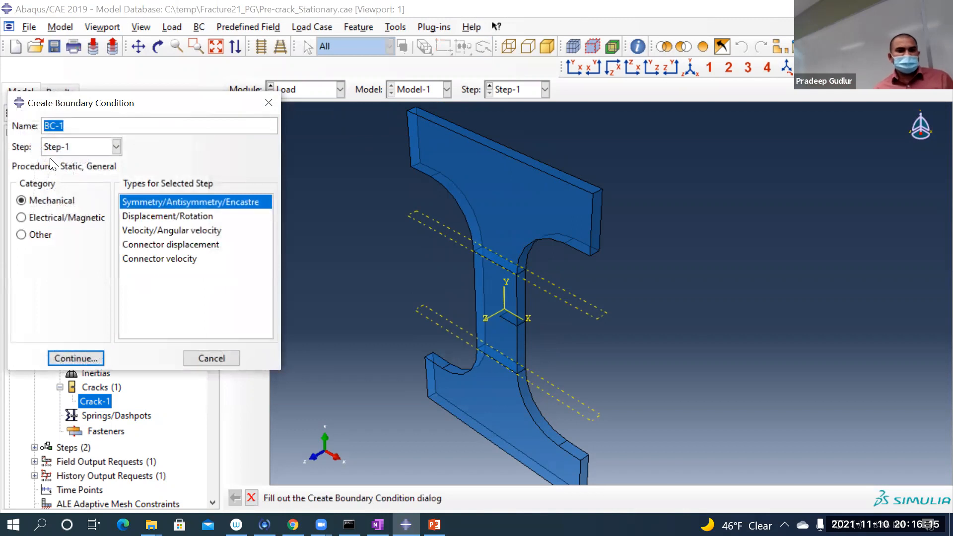
pyautogui.click(63, 149)
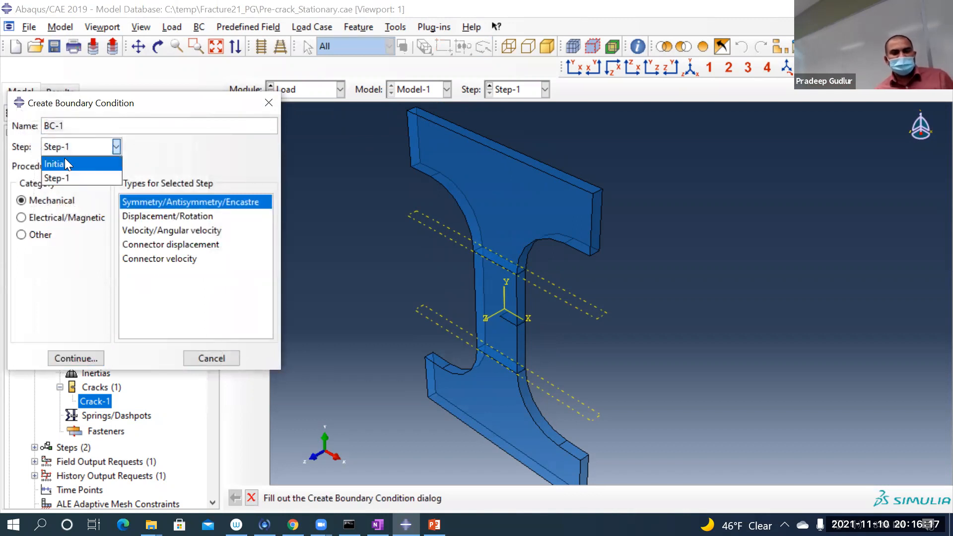
pyautogui.click(65, 162)
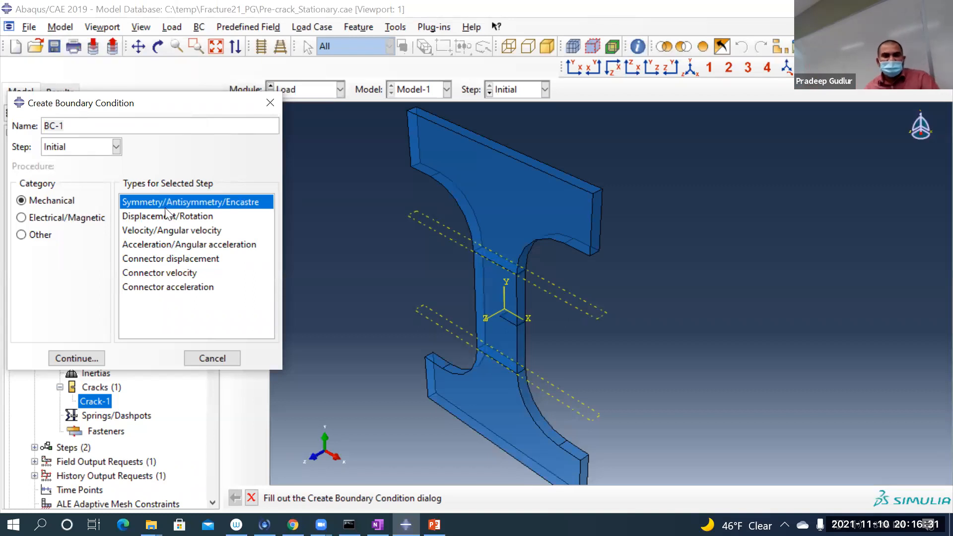
pyautogui.click(77, 358)
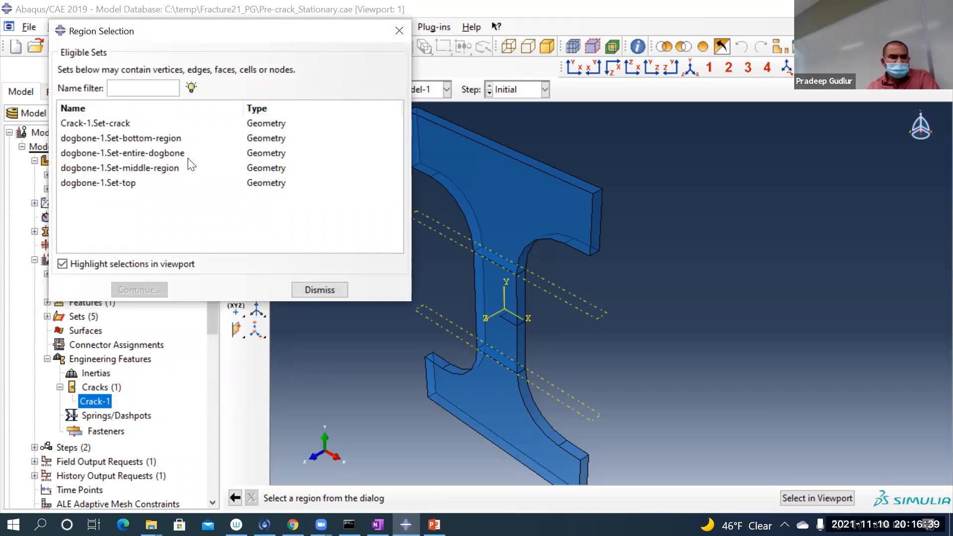
# Step: Apply BC-1 to the set dogbone-1.Set-bottom-region as ENCASTRE, fixing all displacements and rotations
pyautogui.click(151, 138)
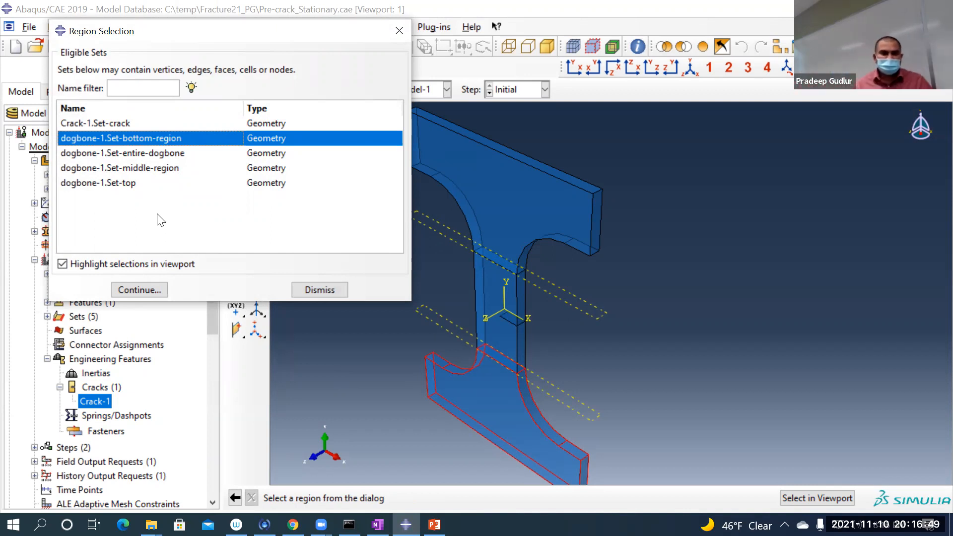
pyautogui.click(149, 291)
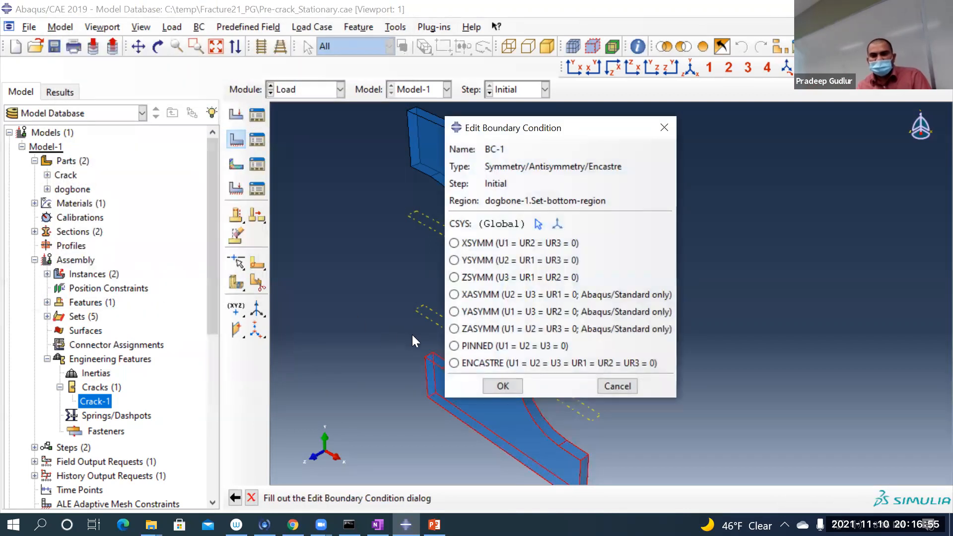
pyautogui.click(482, 362)
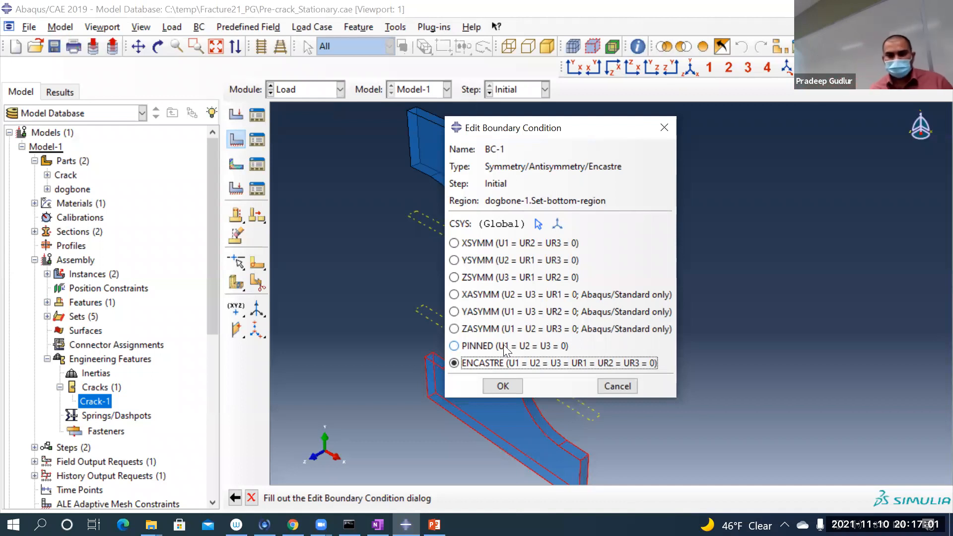
pyautogui.click(503, 385)
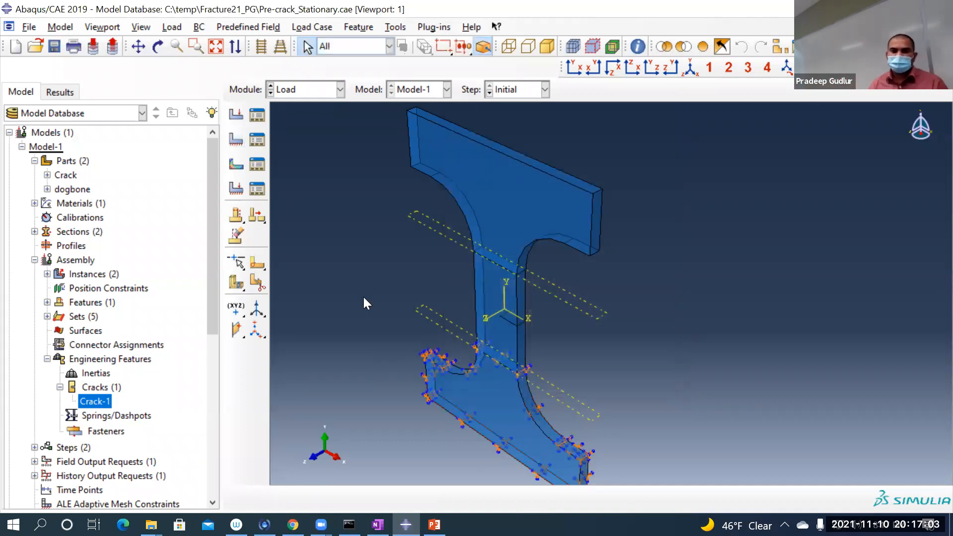
pyautogui.scroll(-2, 364, 303)
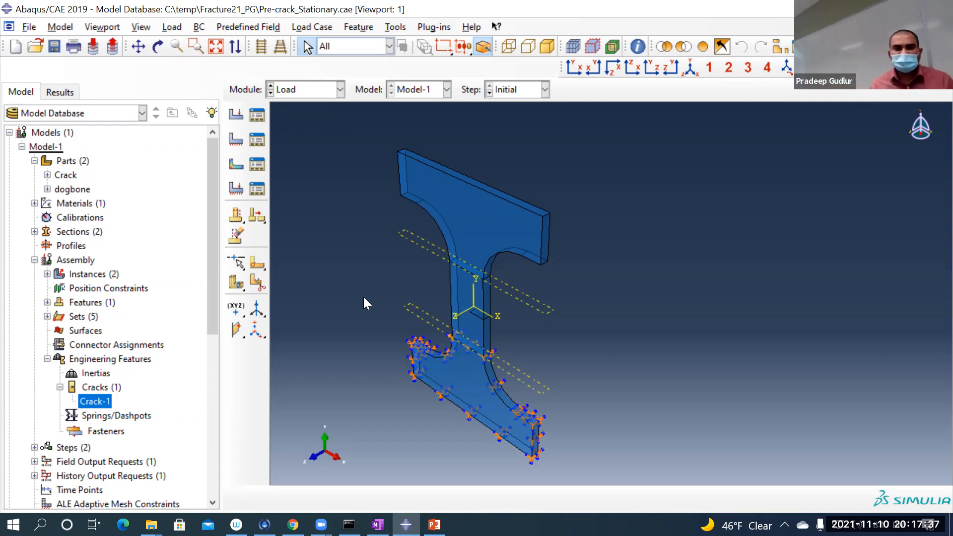
pyautogui.scroll(1, 351, 158)
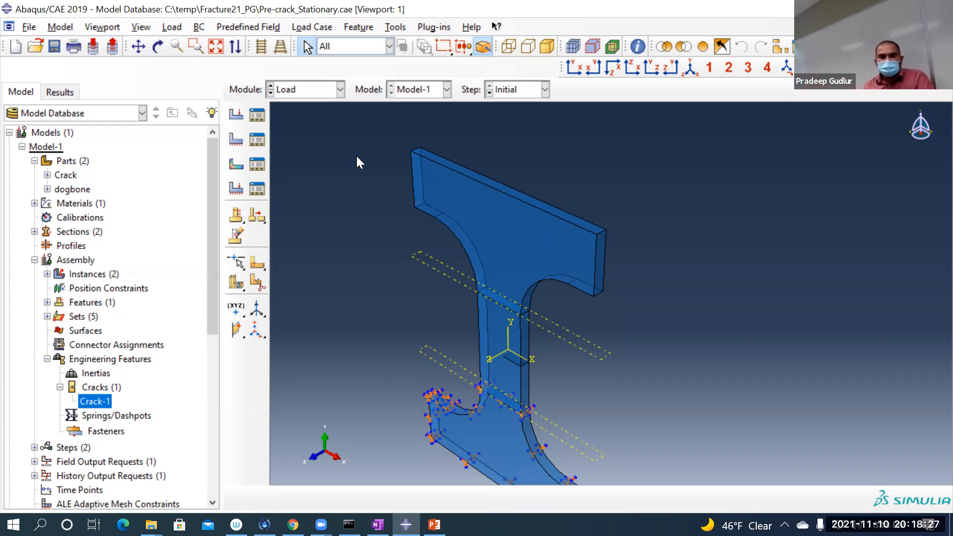
pyautogui.scroll(-2, 515, 179)
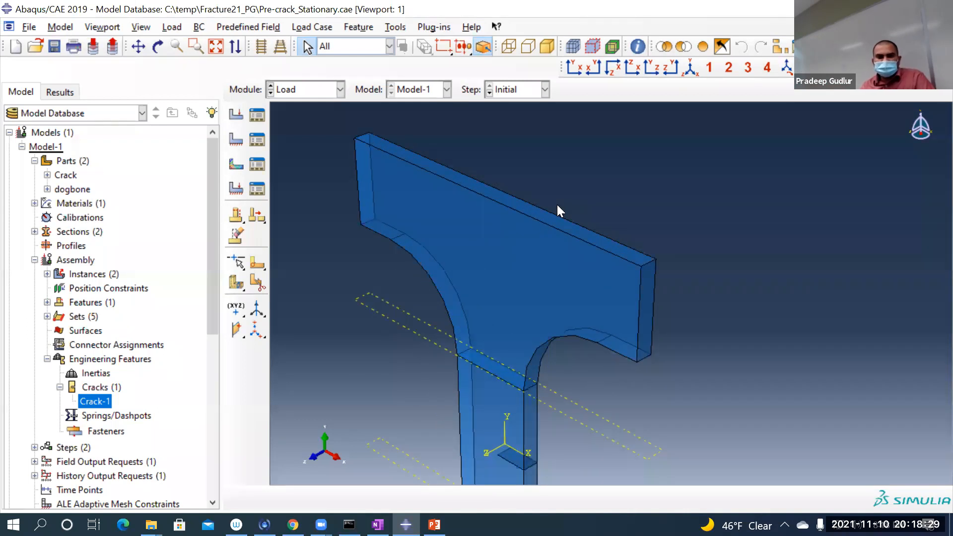
pyautogui.scroll(-1, 557, 206)
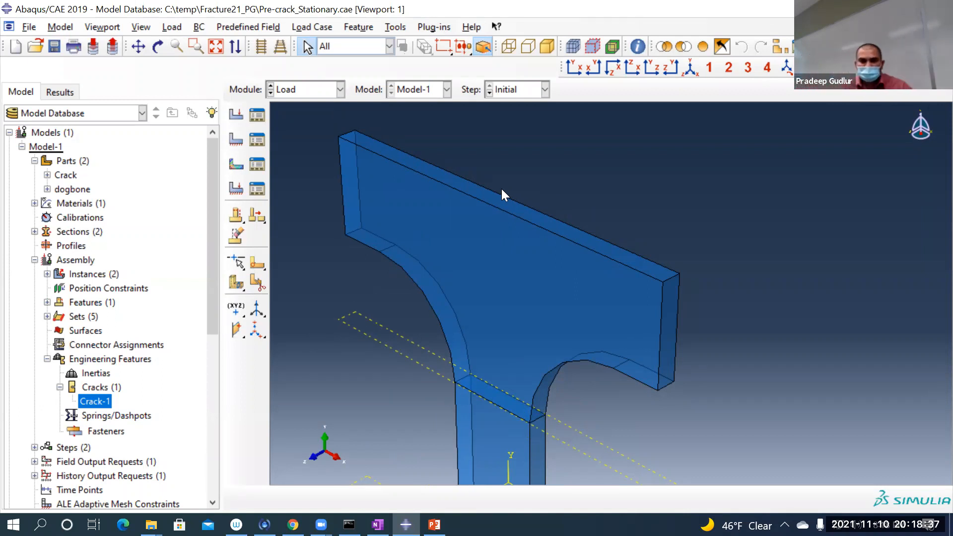
# Step: Query the coordinates of the front and back edge midpoints on the dogbone's top face, enlarging the message area to read them
pyautogui.click(639, 48)
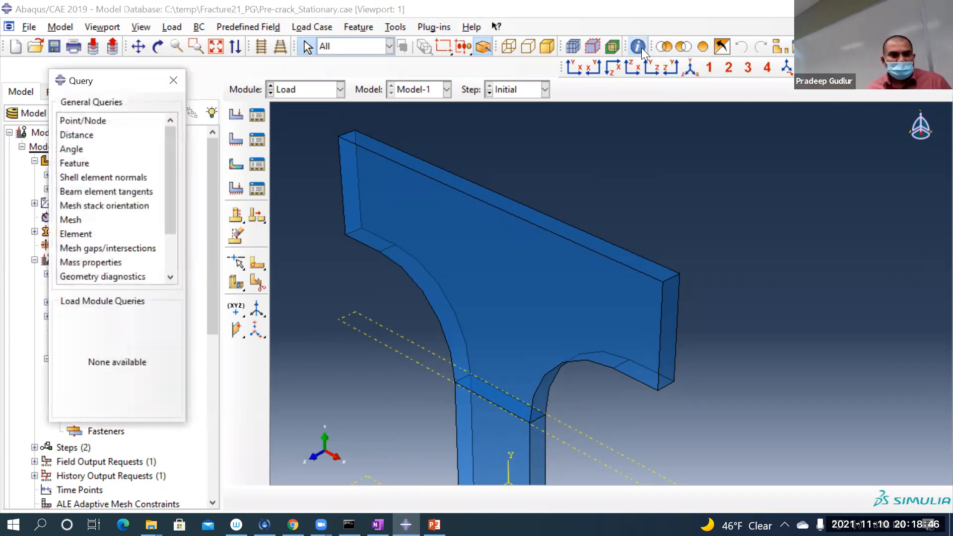
pyautogui.click(82, 121)
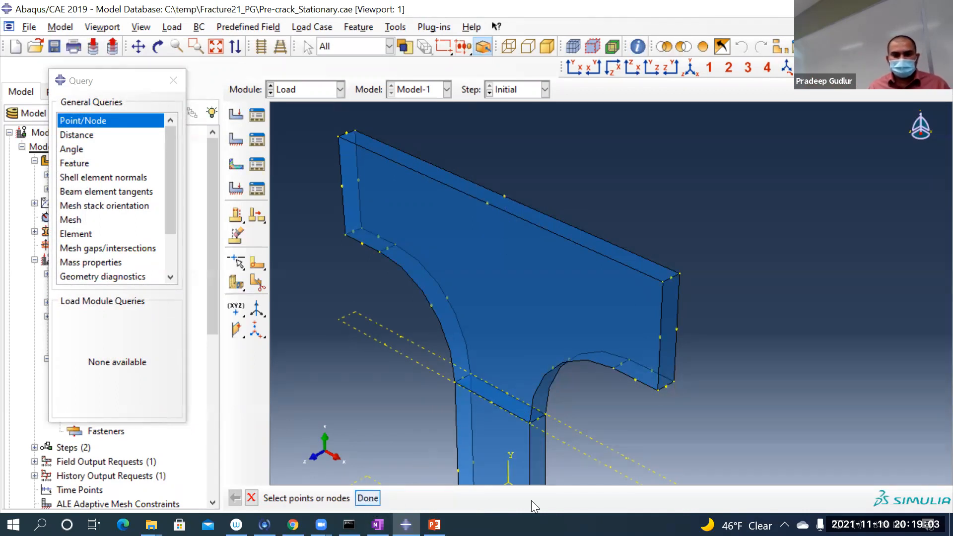
pyautogui.moveTo(573, 500); pyautogui.dragTo(570, 418)
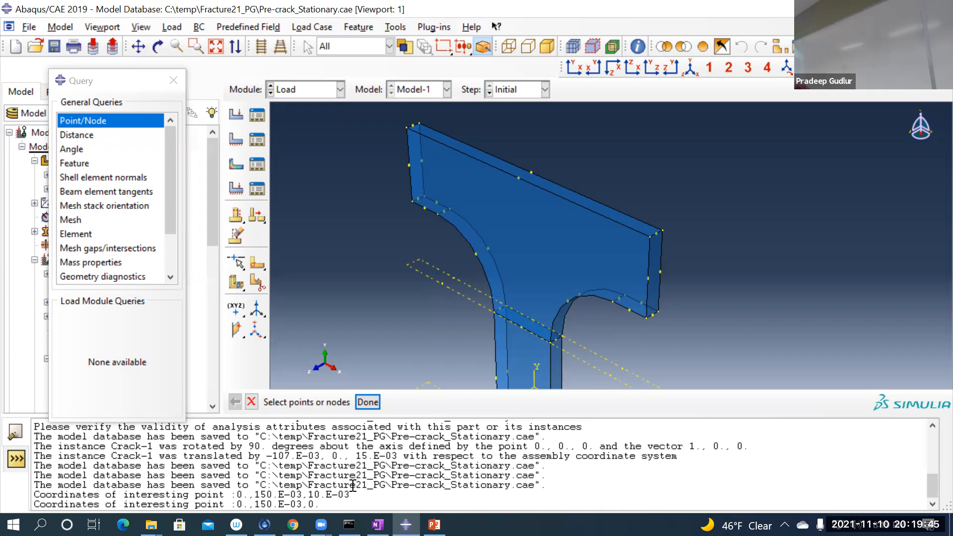
pyautogui.click(183, 73)
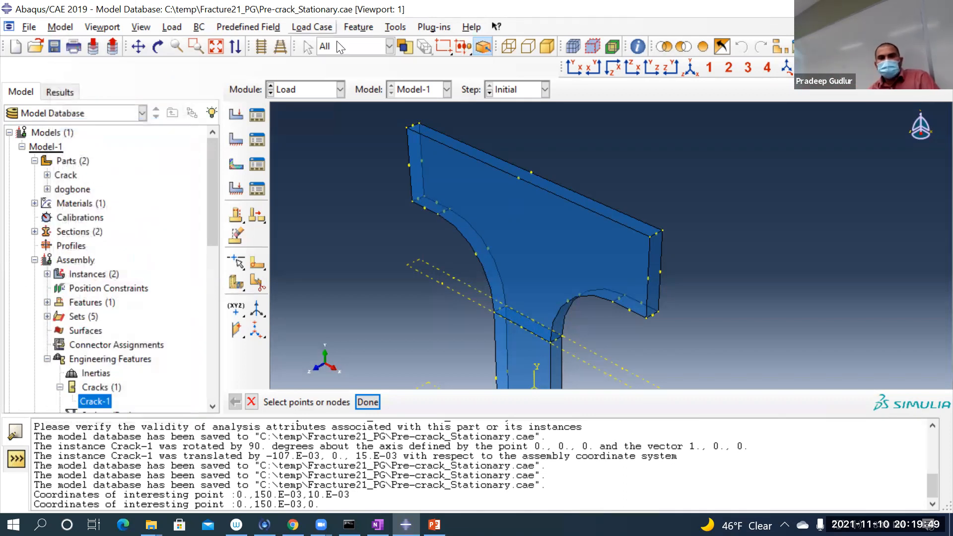
# Step: Create a reference point at 0,150e-3,5e-3, at the centre of the dogbone's top face
pyautogui.click(396, 27)
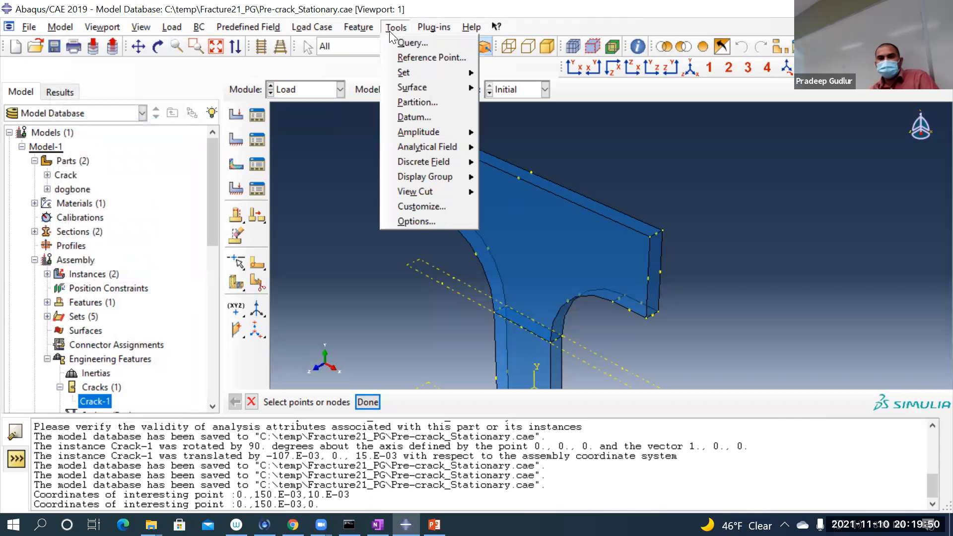
pyautogui.click(412, 57)
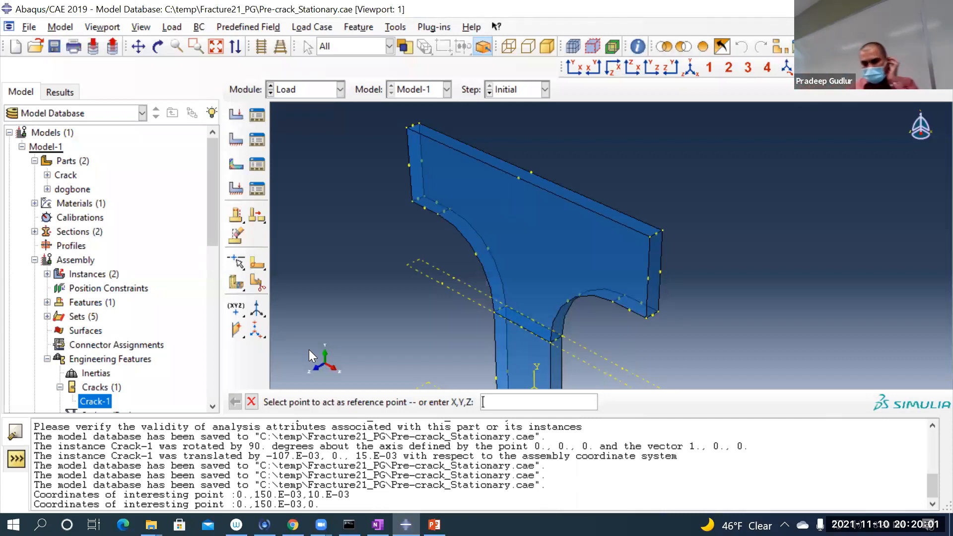
pyautogui.write('0,150e-3,')
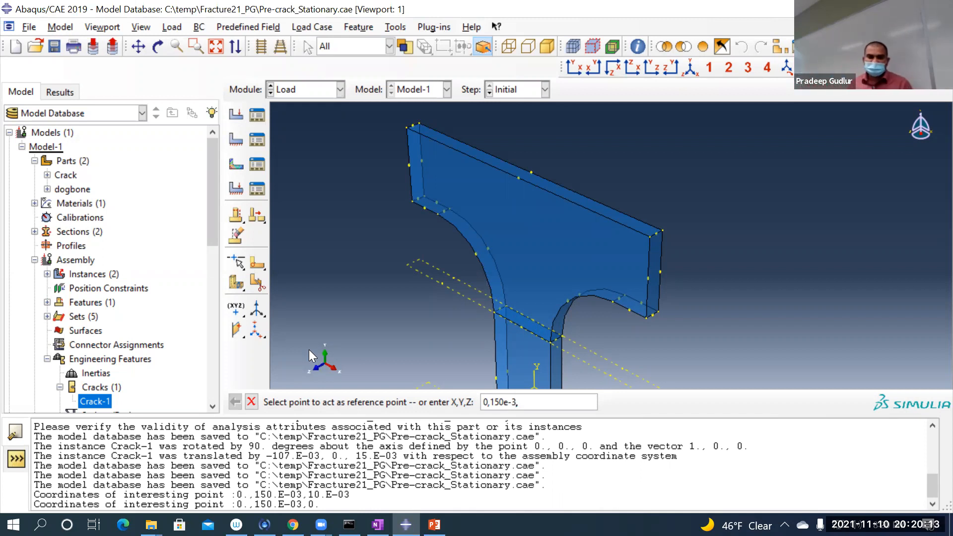
pyautogui.write(',5e-3')
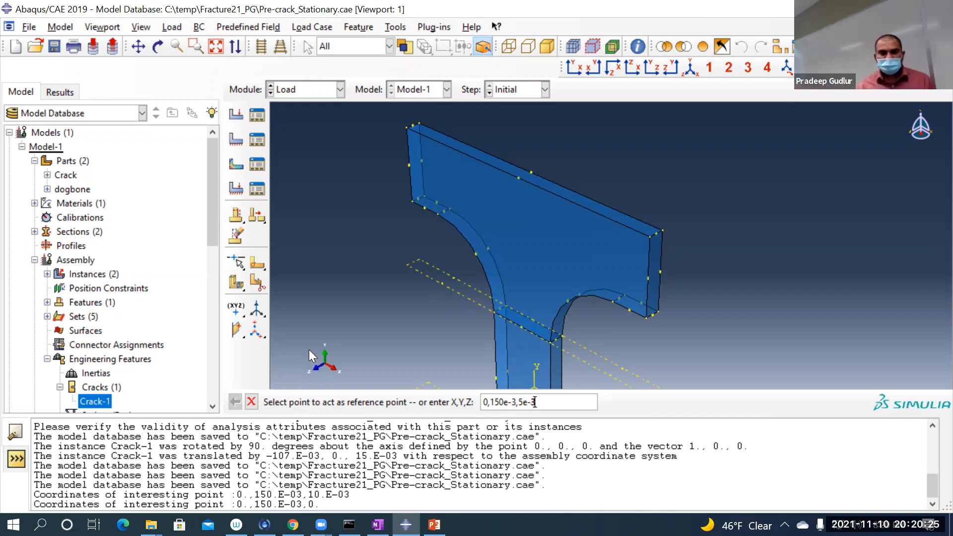
pyautogui.press('Return')
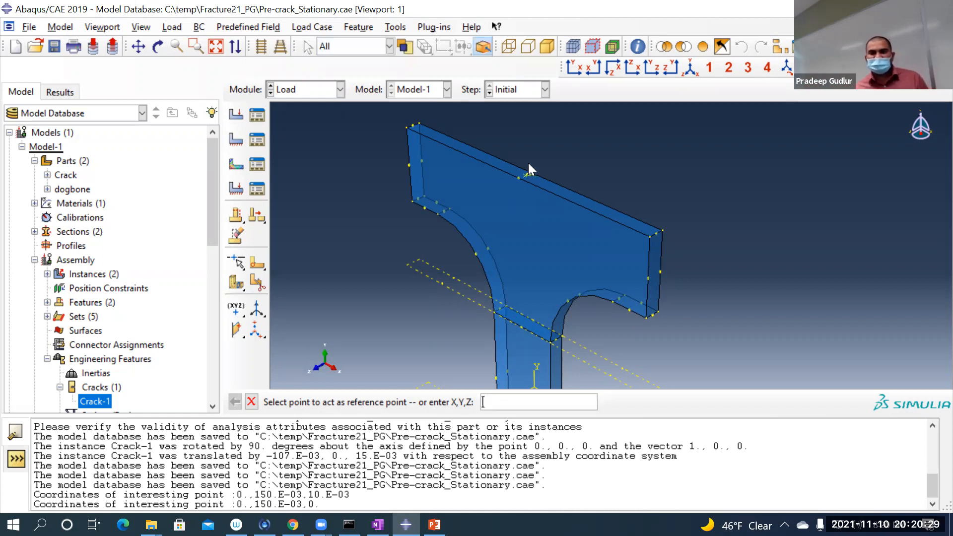
pyautogui.scroll(5, 528, 165)
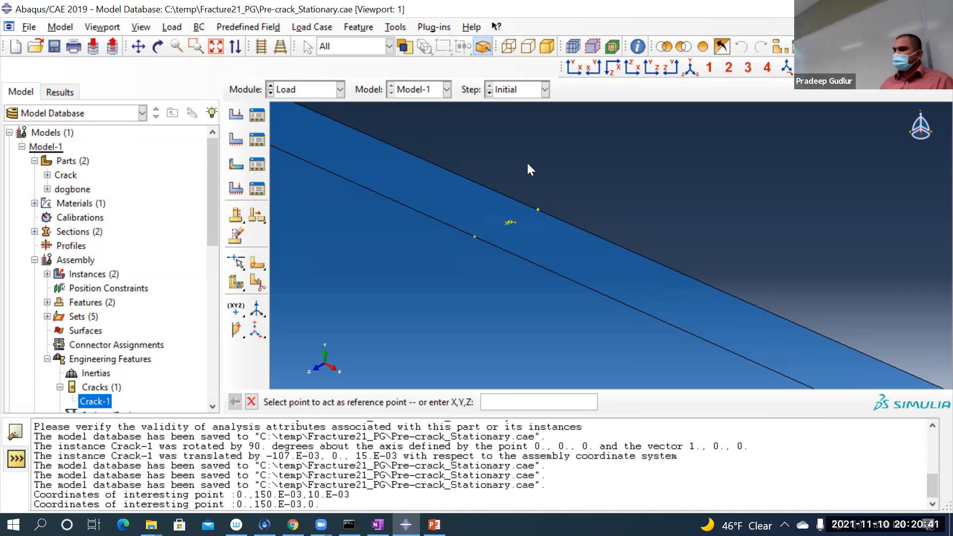
pyautogui.scroll(1, 564, 168)
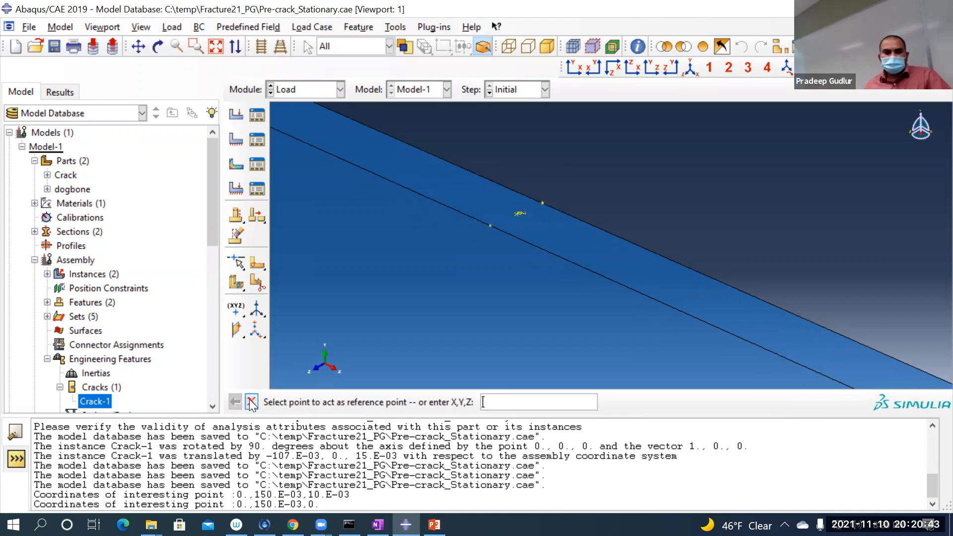
pyautogui.click(251, 404)
pyautogui.scroll(3, 666, 256)
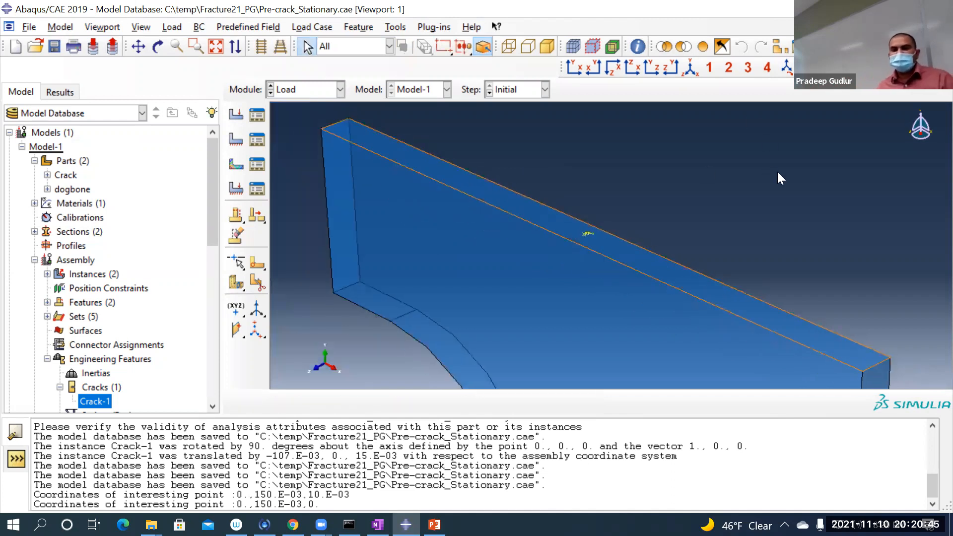
pyautogui.scroll(1, 777, 171)
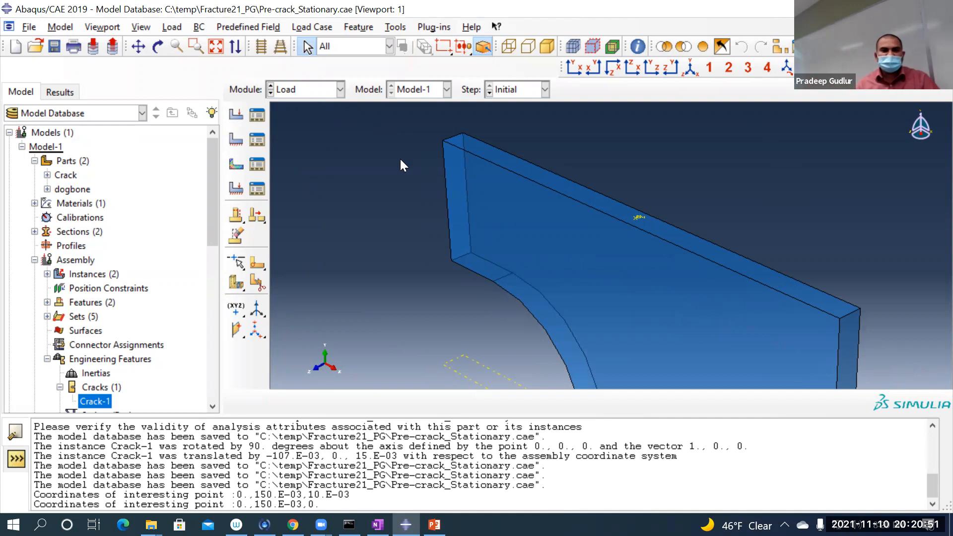
# Step: Start boundary condition BC-2 in Step-1 as a mechanical Displacement/Rotation type
pyautogui.click(238, 137)
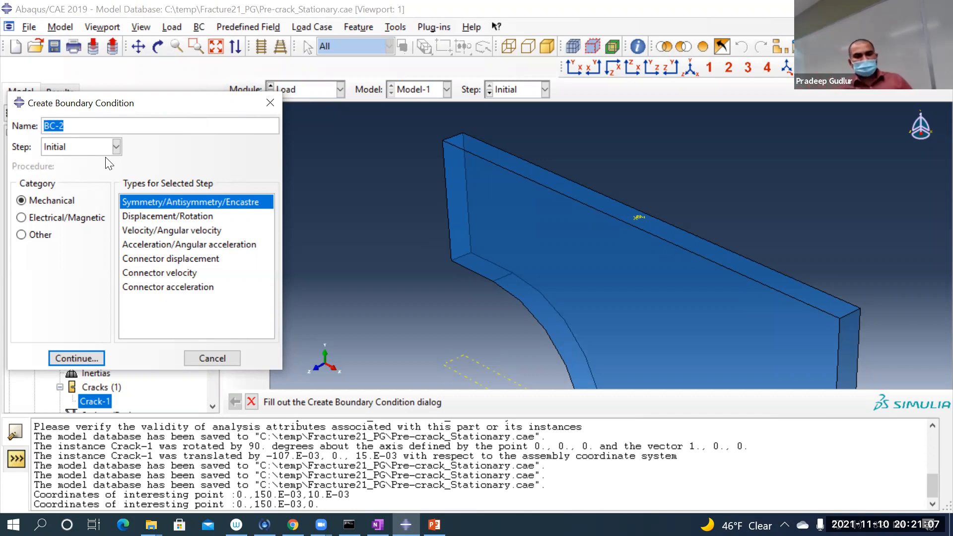
pyautogui.click(75, 148)
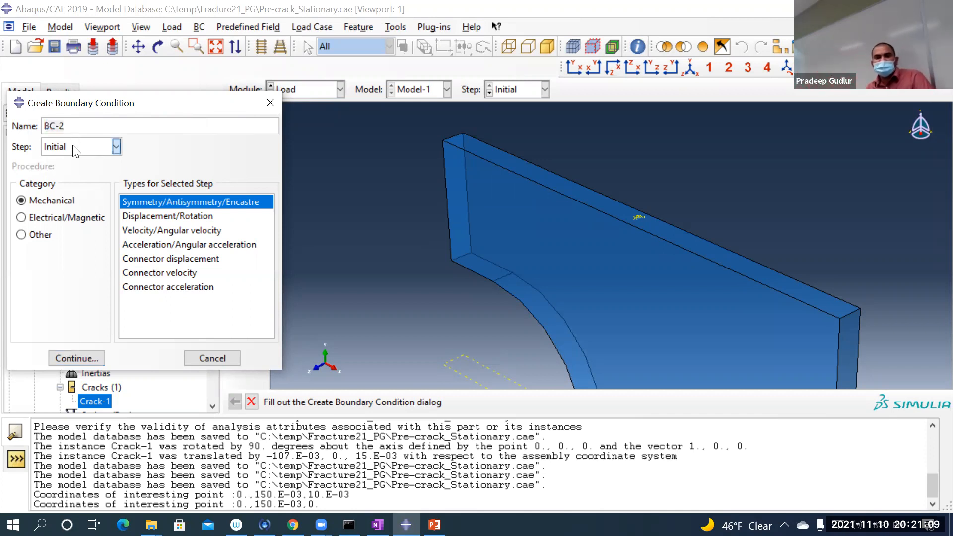
pyautogui.click(76, 179)
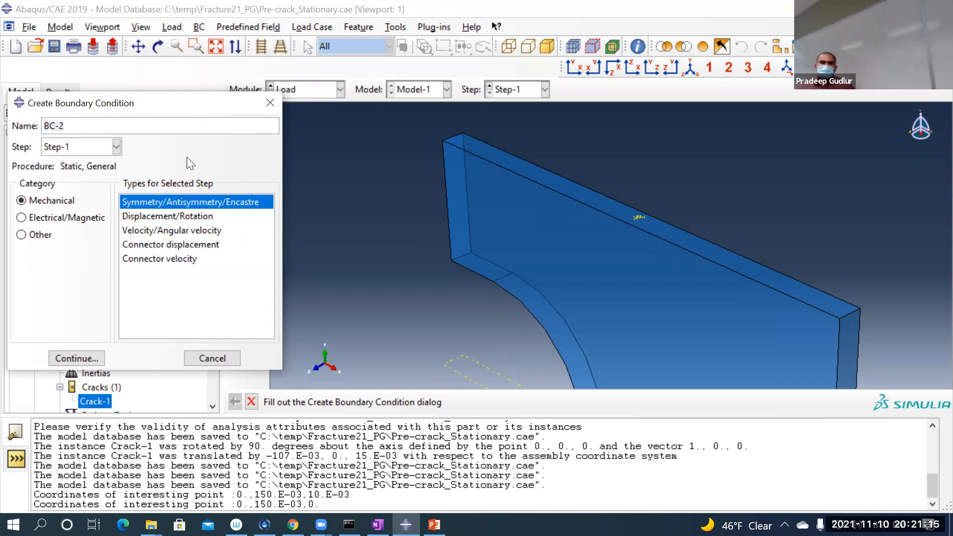
pyautogui.click(191, 216)
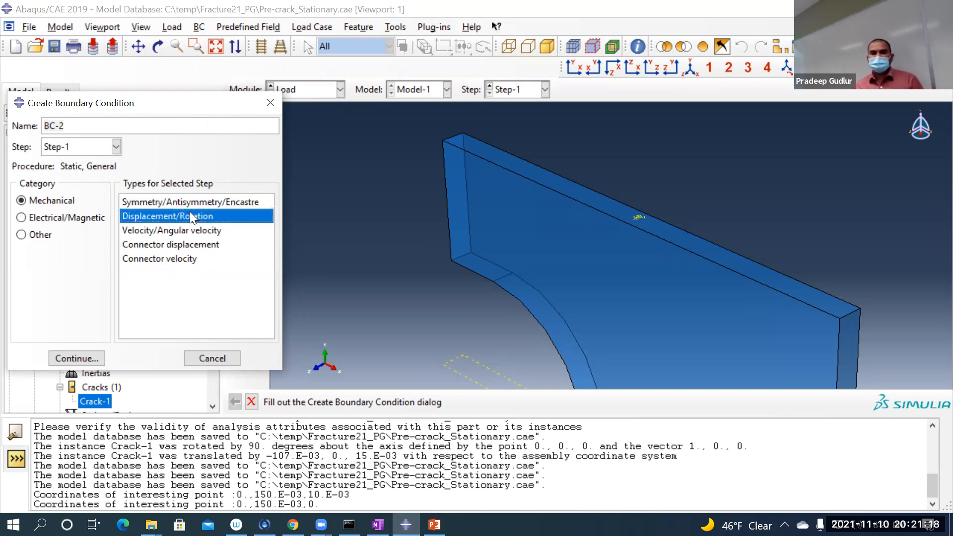
pyautogui.click(94, 358)
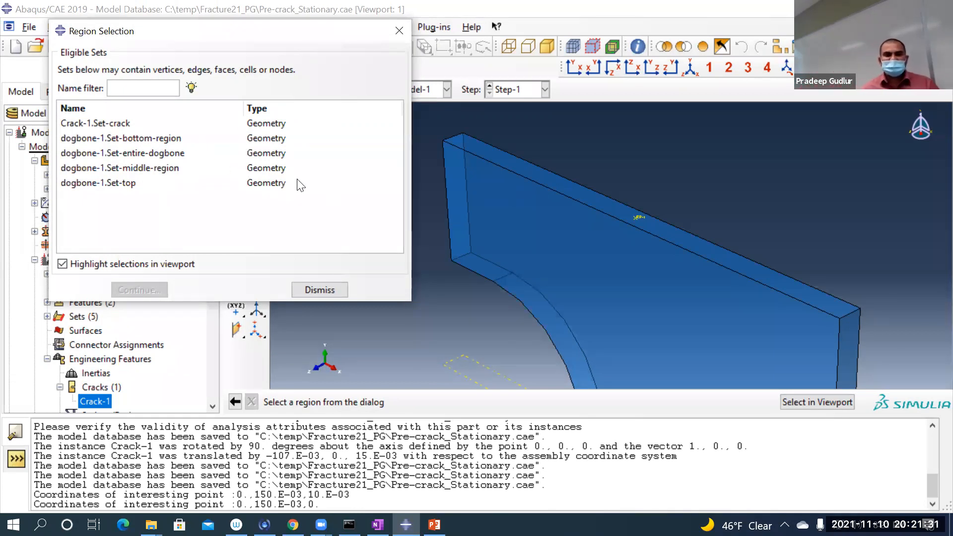
# Step: Restrict selection to Ref points and assign BC-2 to the reference point on the top face, creating the set Set-RP
pyautogui.click(401, 31)
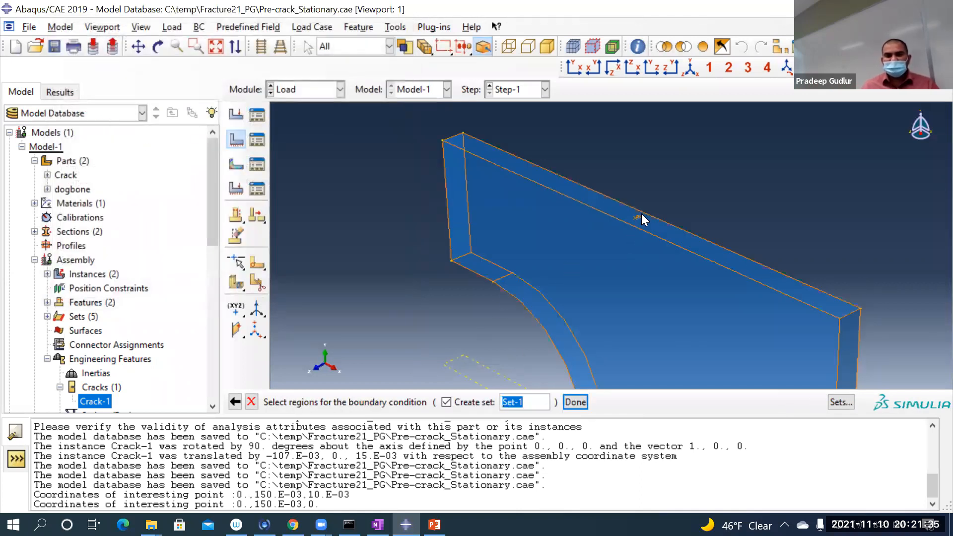
pyautogui.scroll(-5, 665, 166)
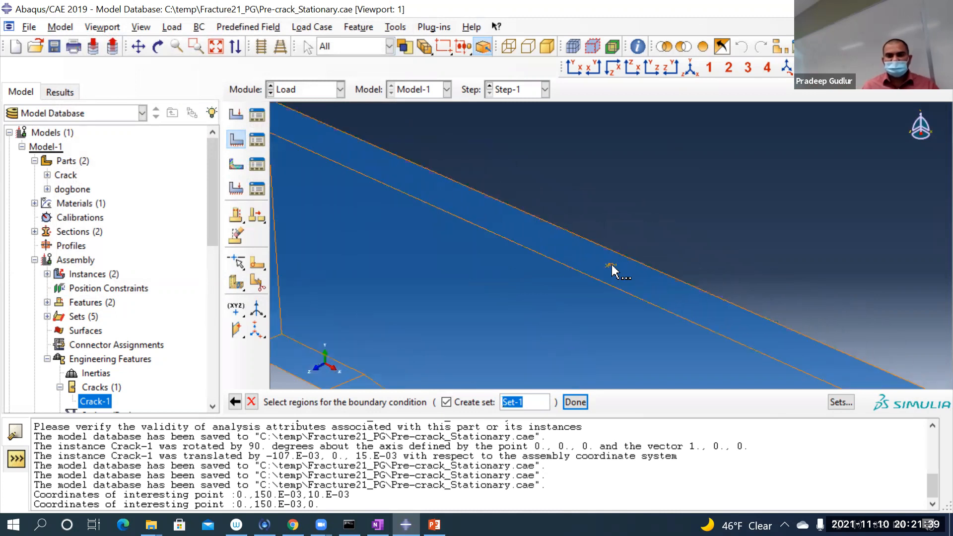
pyautogui.scroll(2, 741, 213)
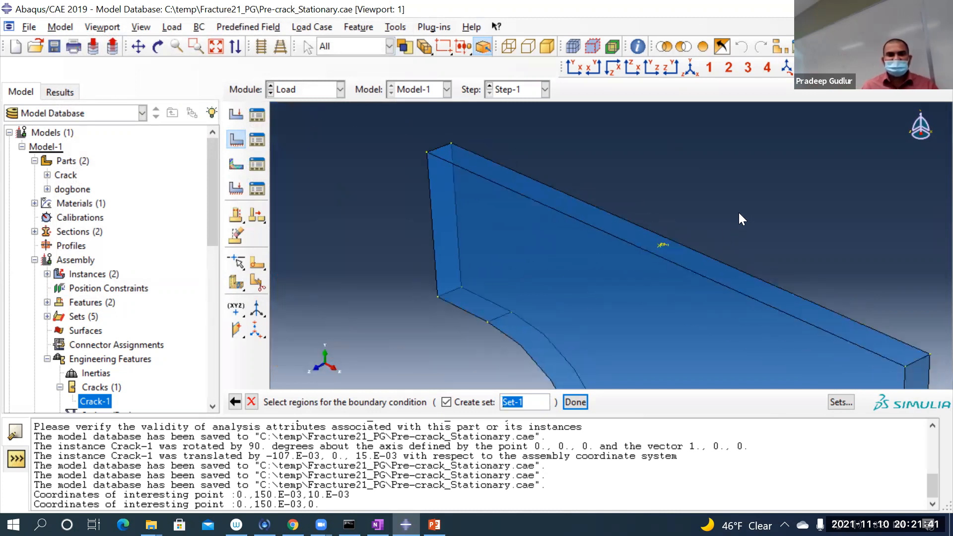
pyautogui.click(351, 50)
pyautogui.click(350, 49)
pyautogui.click(350, 50)
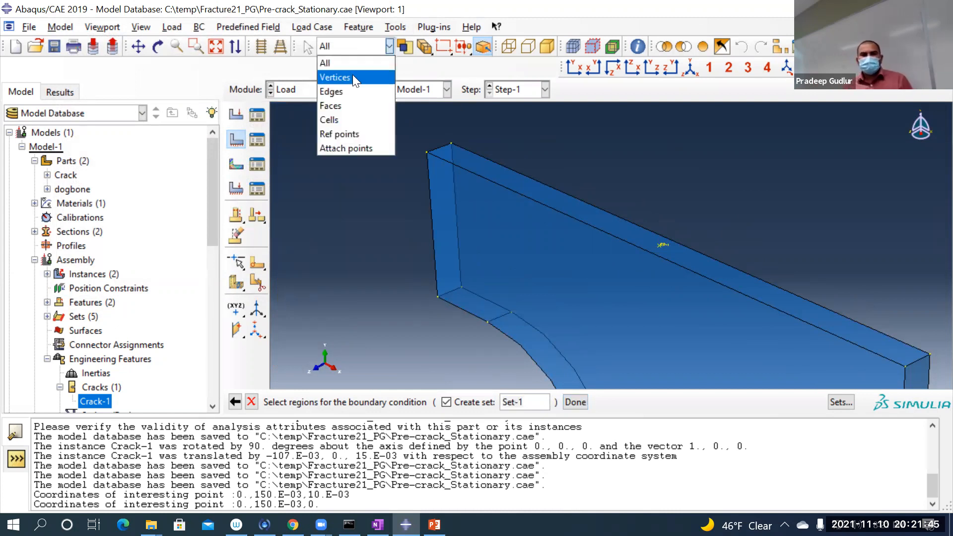
pyautogui.click(342, 132)
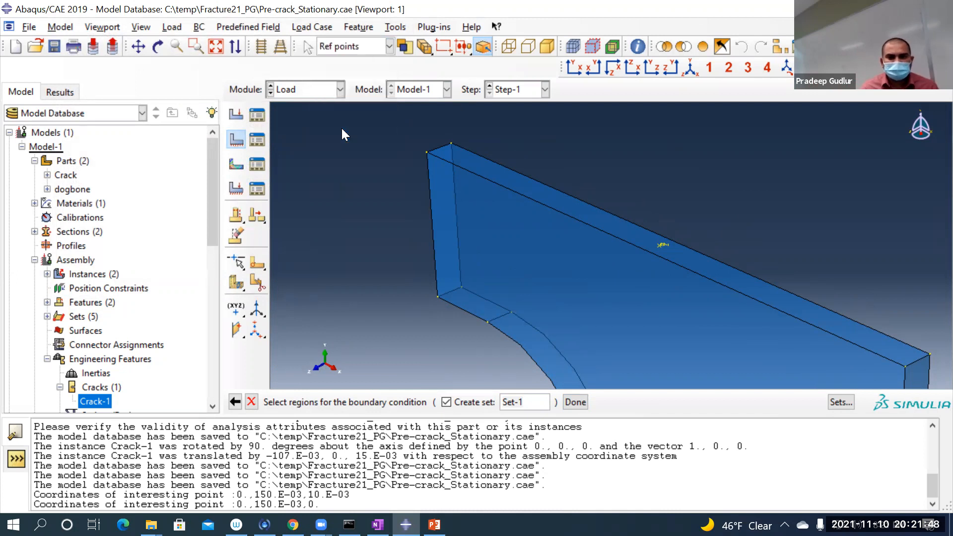
pyautogui.click(663, 246)
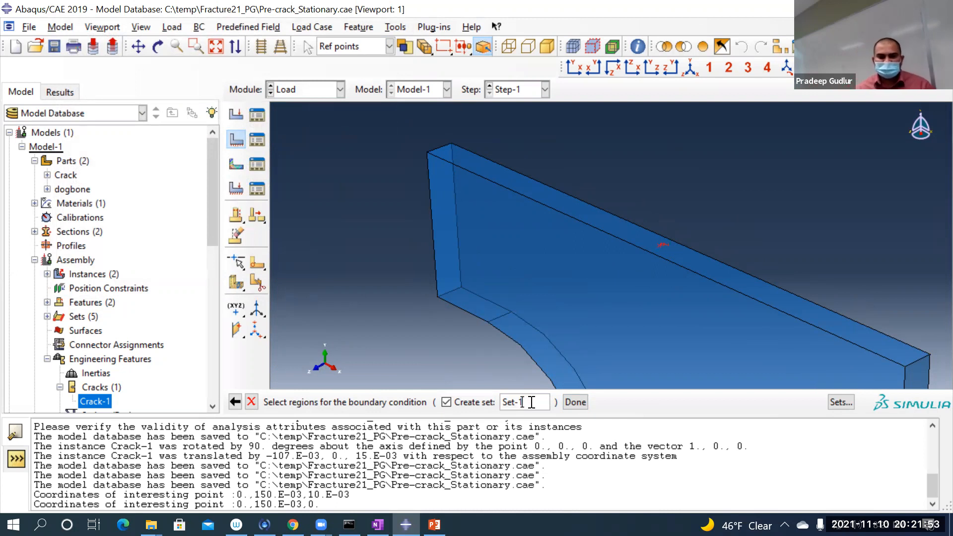
pyautogui.press('BackSpace')
pyautogui.write('RP')
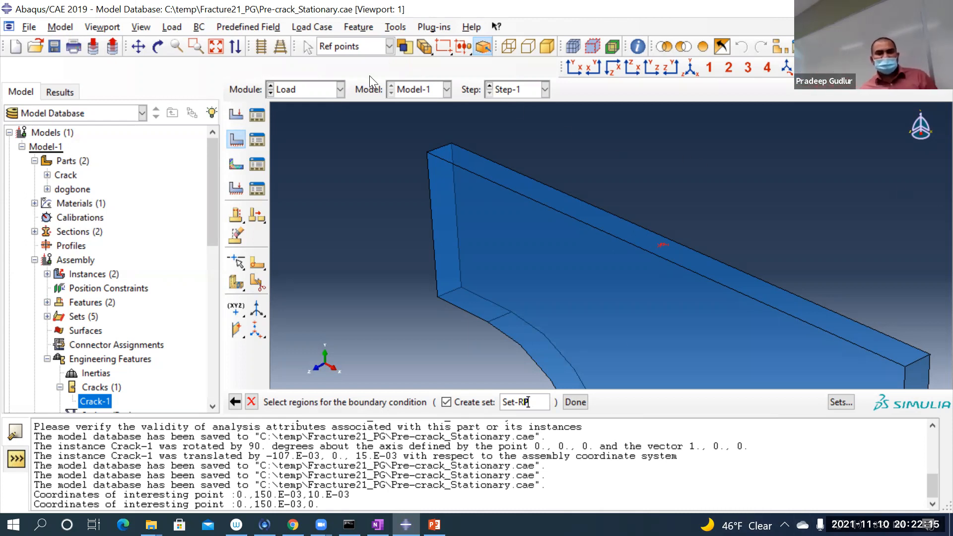
pyautogui.click(349, 44)
pyautogui.click(351, 130)
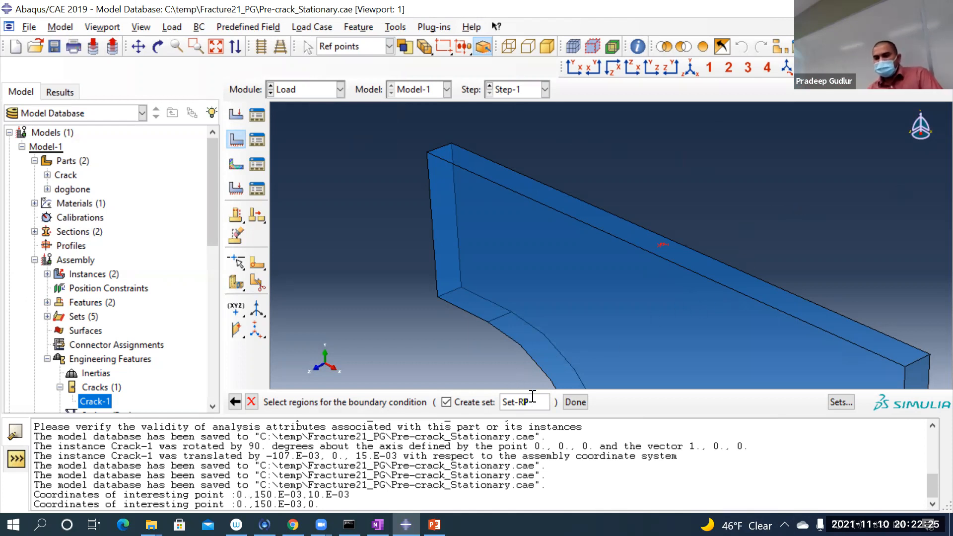
pyautogui.click(574, 402)
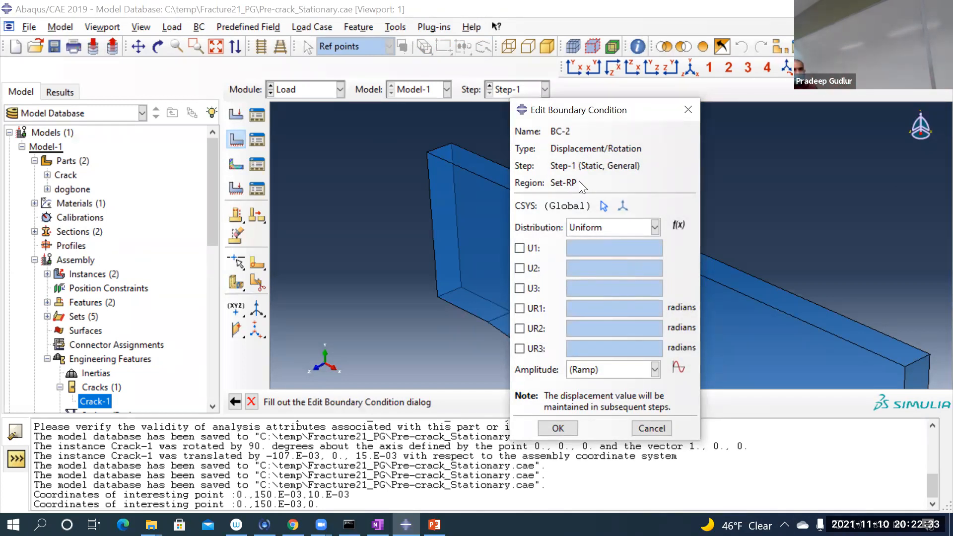
# Step: Enable all six displacement and rotation components, U1 to U3 and UR1 to UR3, for BC-2
pyautogui.click(531, 248)
pyautogui.click(534, 268)
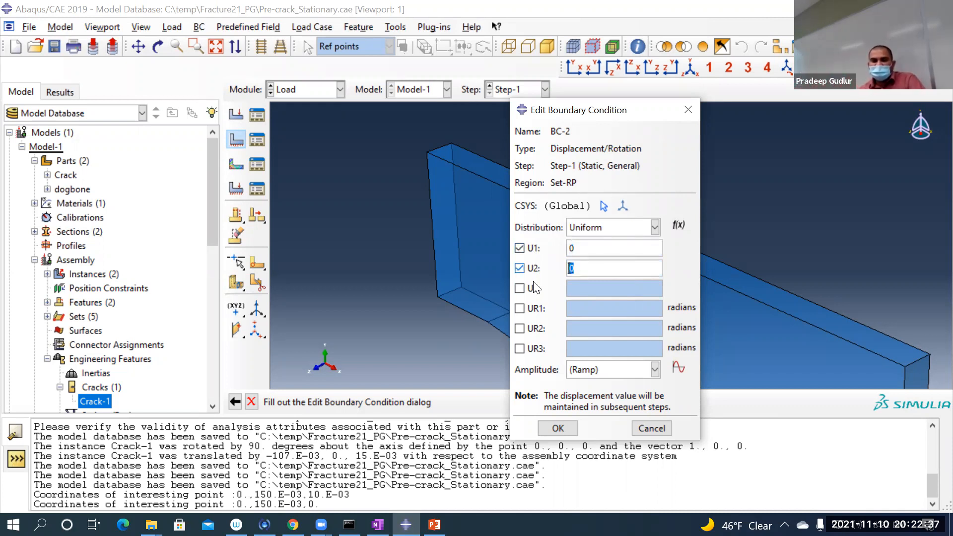
pyautogui.click(532, 288)
pyautogui.click(531, 309)
pyautogui.click(532, 328)
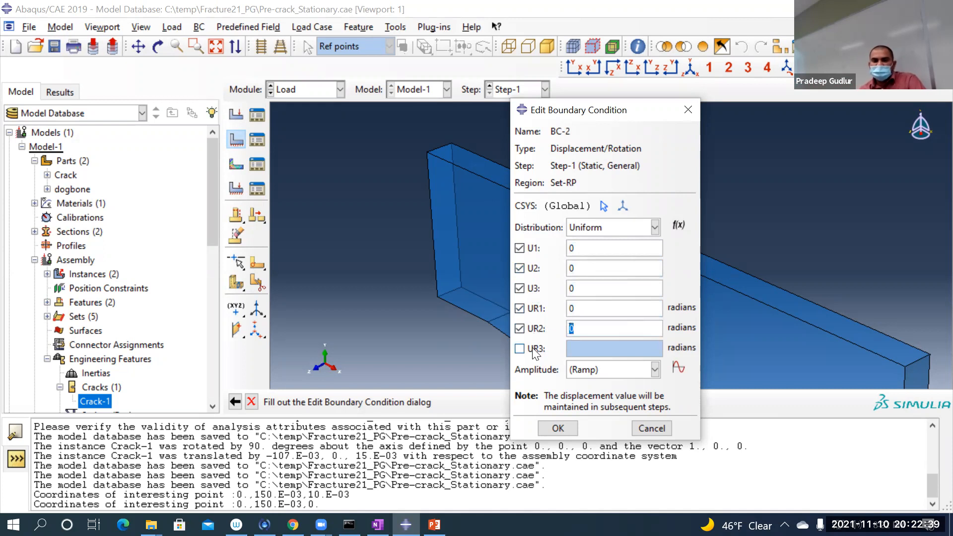
pyautogui.click(532, 348)
# Step: Set the U2 displacement of BC-2 to 1e-4 and save the boundary condition
pyautogui.click(600, 267)
pyautogui.doubleClick(570, 268)
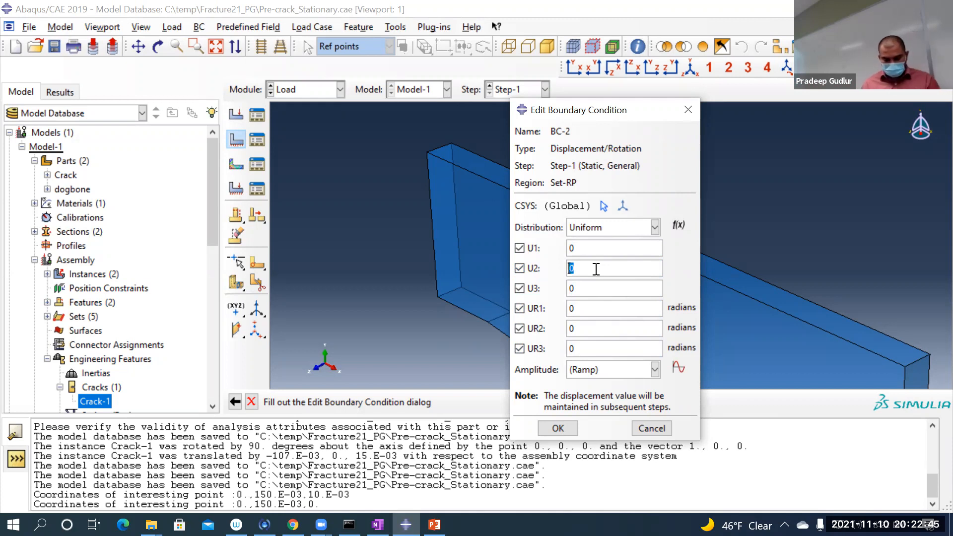
pyautogui.write('1e-4')
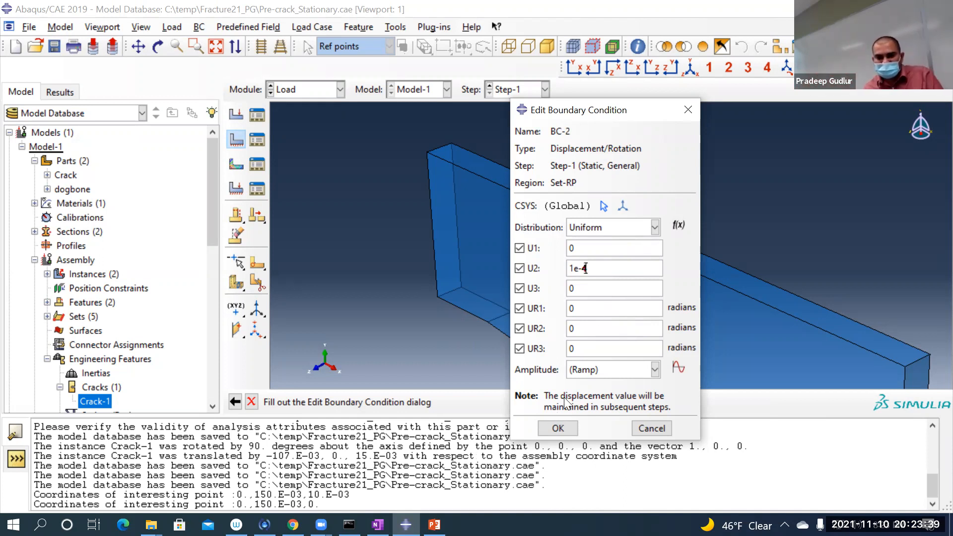
pyautogui.click(552, 428)
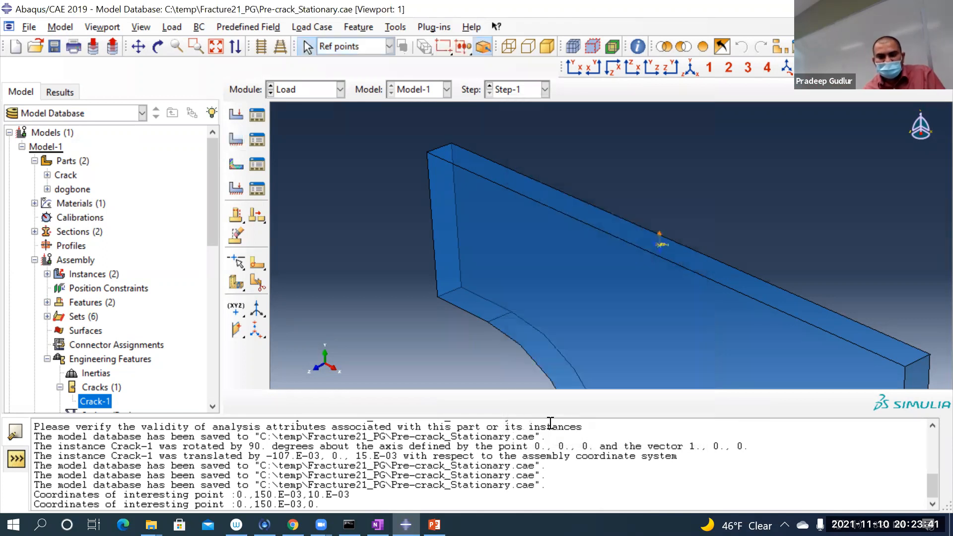
# Step: Change the U2 displacement of BC-2 in Step-1 to 0.0002 and save the boundary condition
pyautogui.scroll(3, 620, 280)
pyautogui.scroll(2, 620, 272)
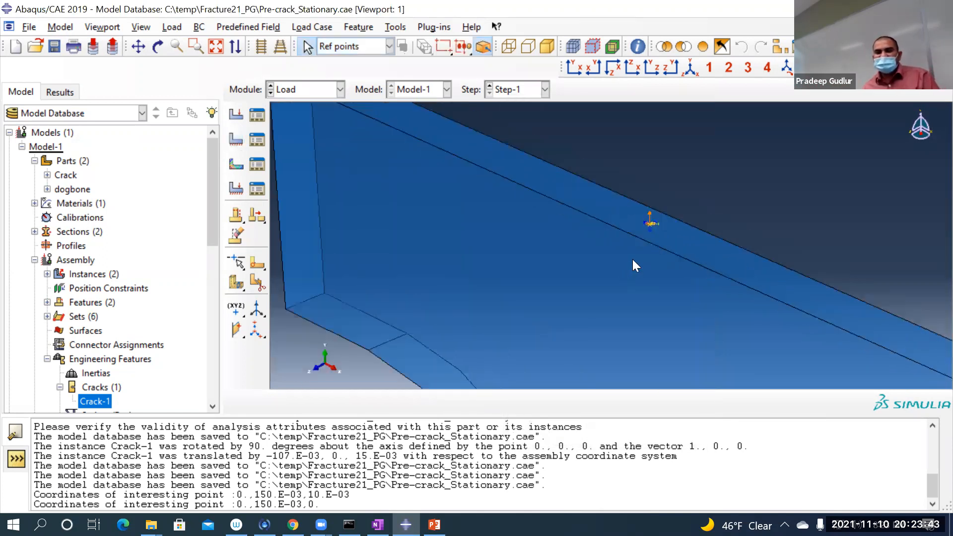
pyautogui.scroll(-2, 764, 195)
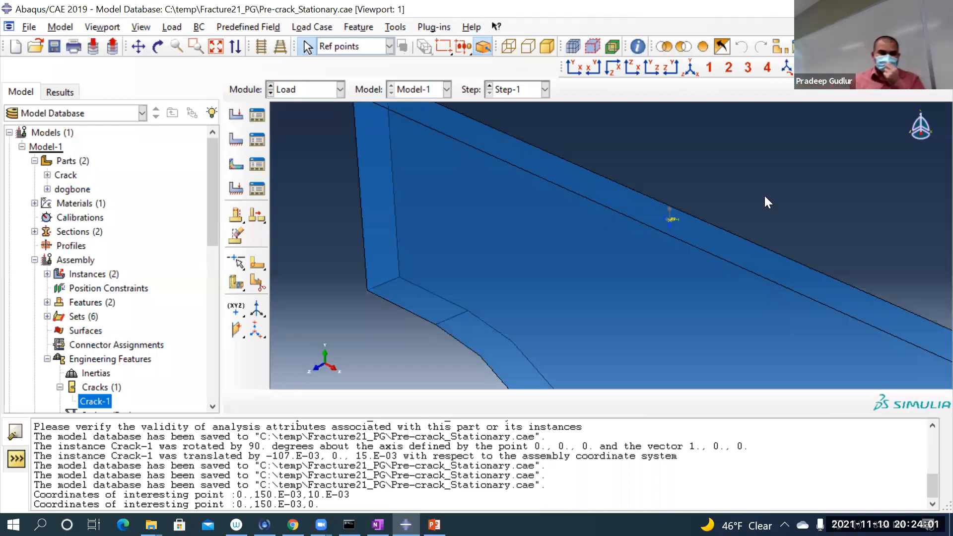
pyautogui.click(259, 141)
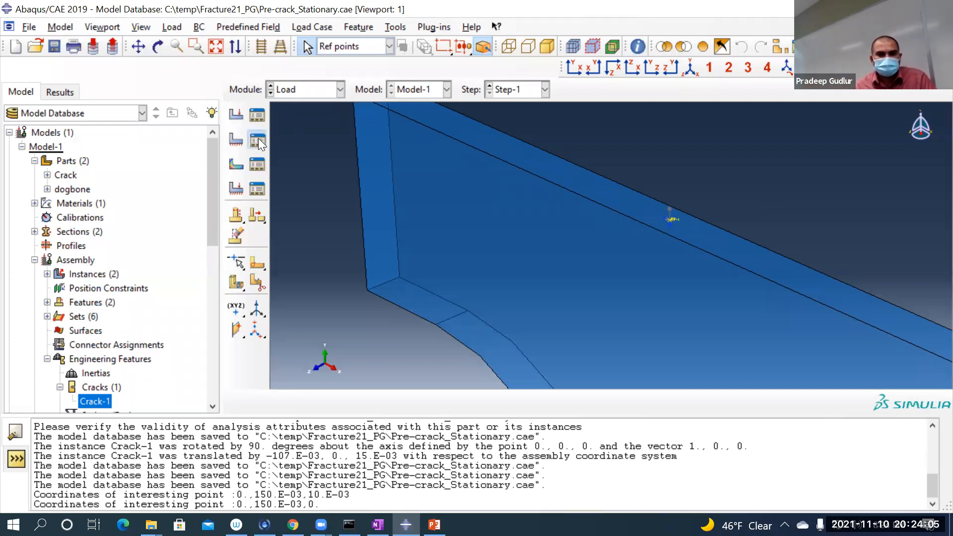
pyautogui.moveTo(186, 143); pyautogui.dragTo(332, 128)
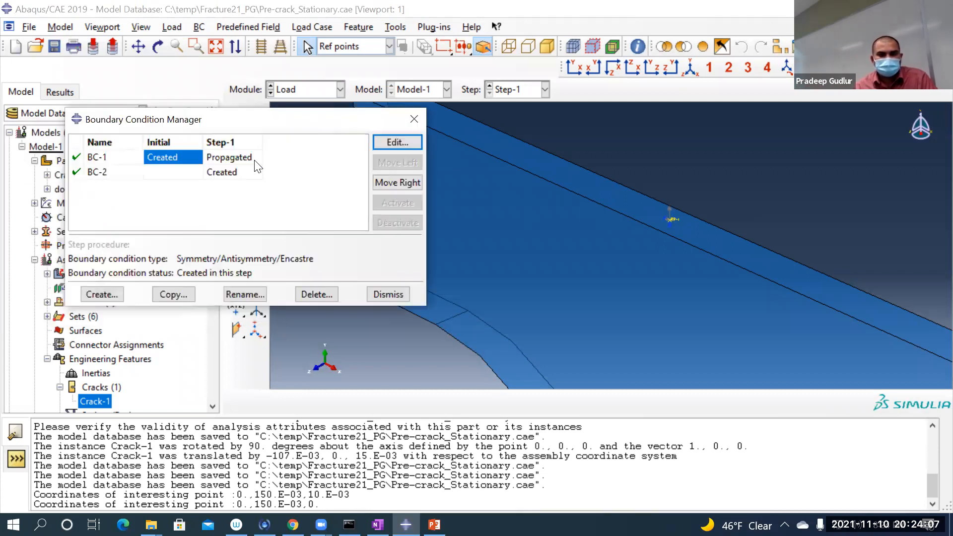
pyautogui.click(232, 172)
pyautogui.click(403, 148)
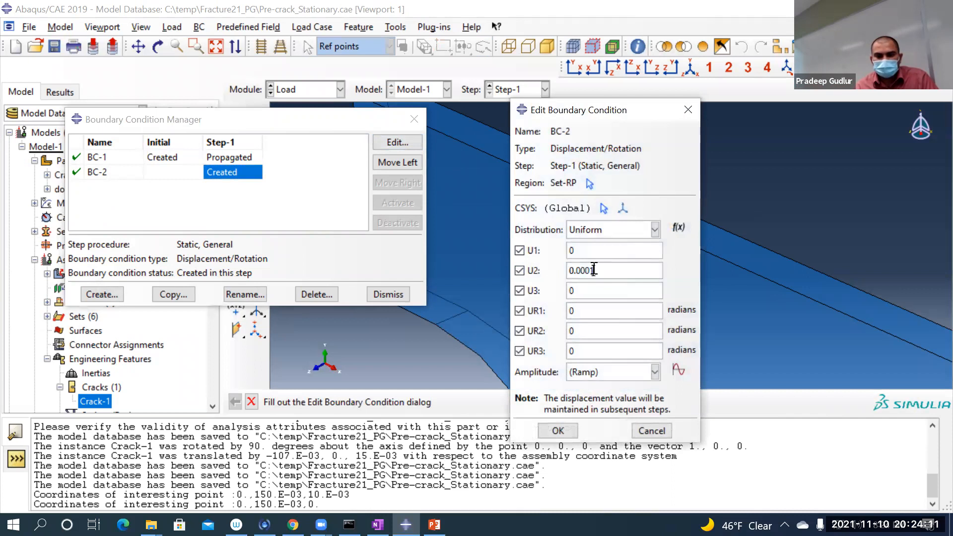
pyautogui.moveTo(593, 270); pyautogui.dragTo(589, 270)
pyautogui.write('2')
pyautogui.click(558, 430)
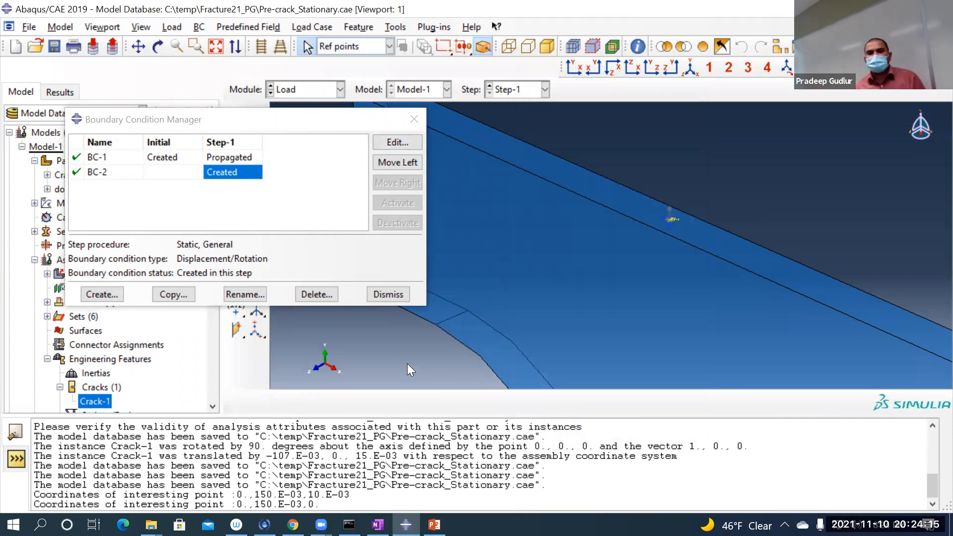
pyautogui.click(403, 296)
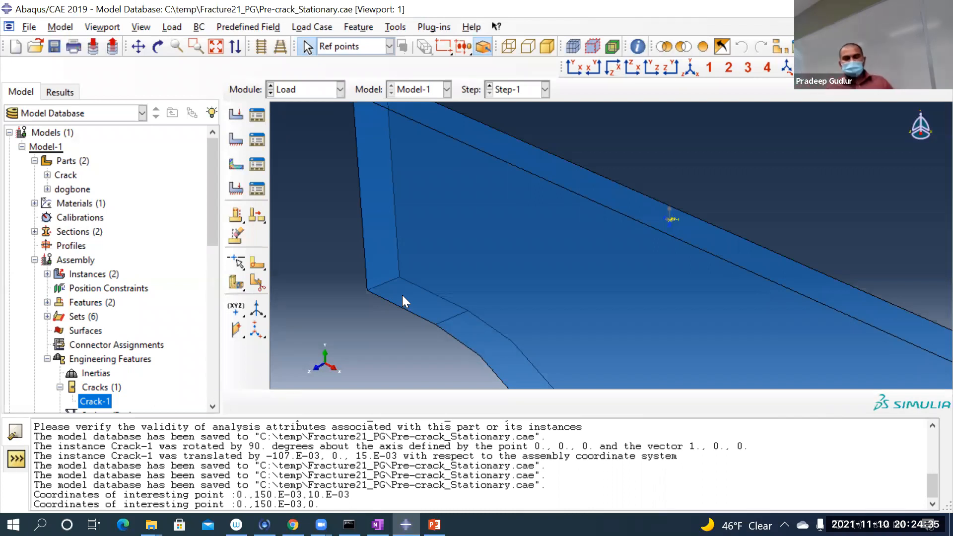
# Step: Start a new Equation constraint in the Interaction module and check the tip on how equation terms are entered
pyautogui.scroll(2, 407, 295)
pyautogui.scroll(4, 407, 295)
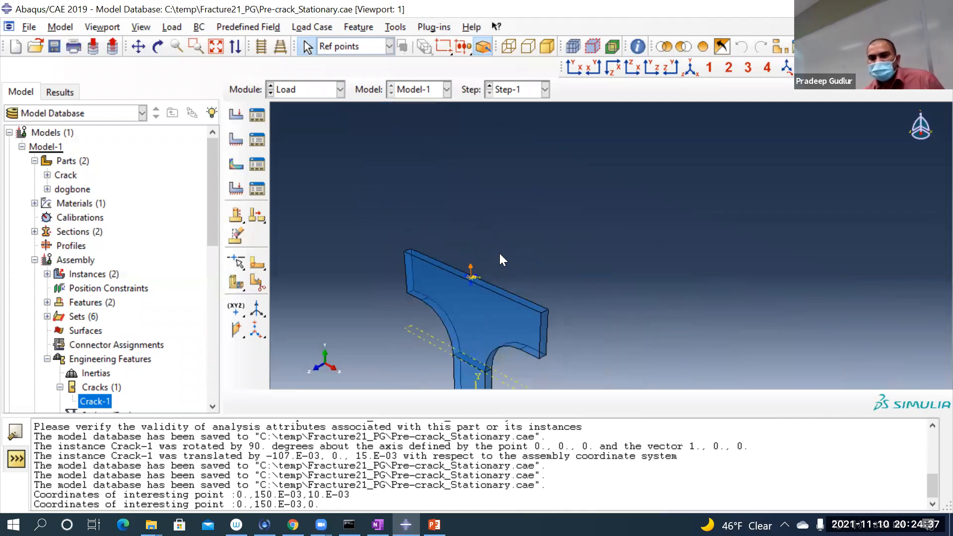
pyautogui.scroll(-1, 461, 337)
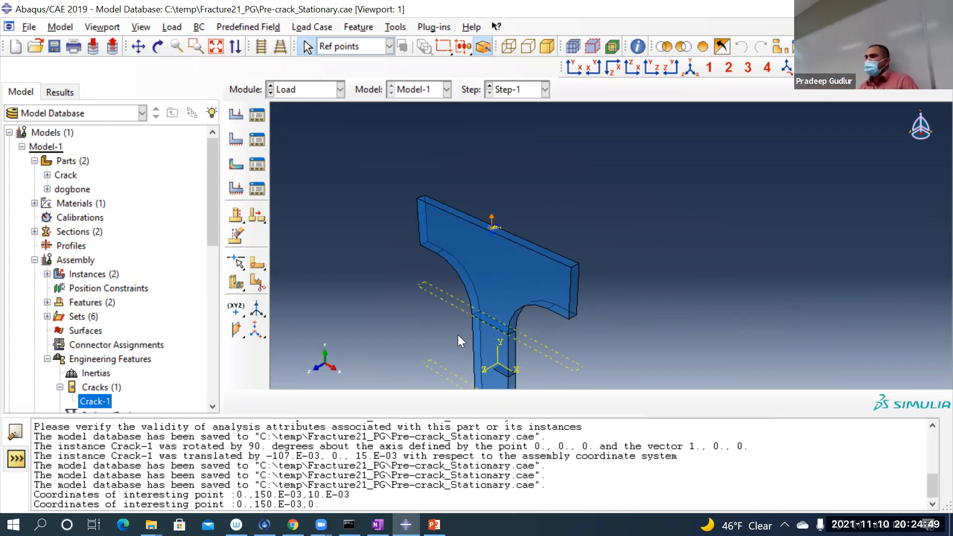
pyautogui.click(291, 92)
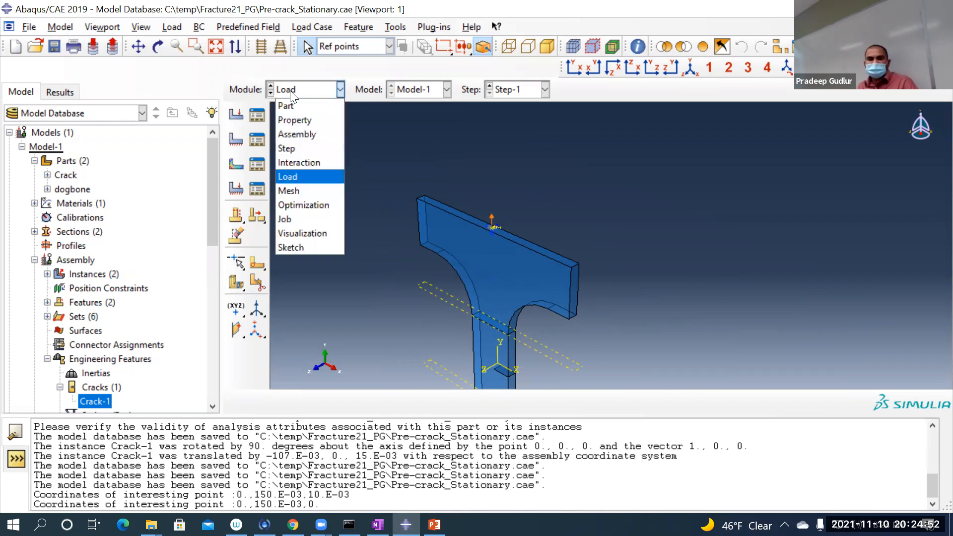
pyautogui.click(305, 162)
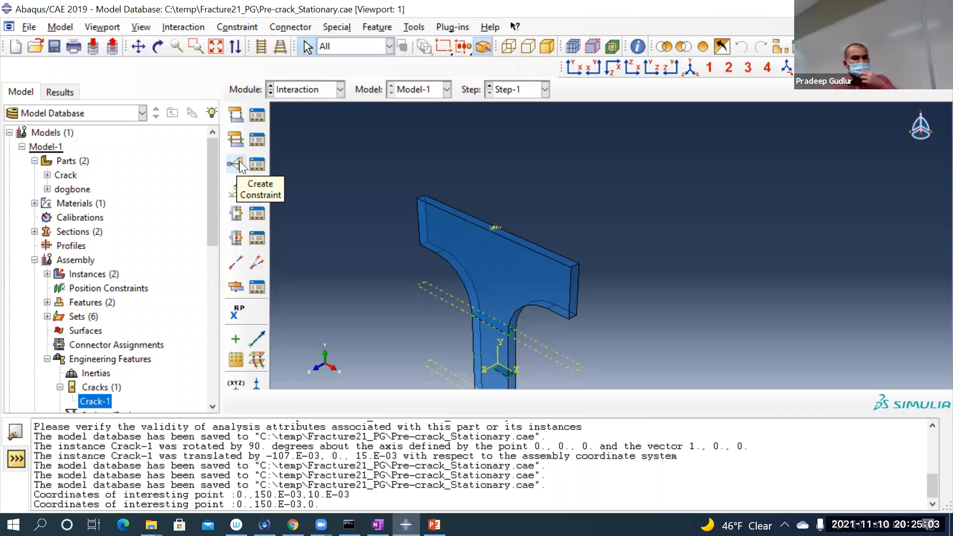
pyautogui.click(236, 163)
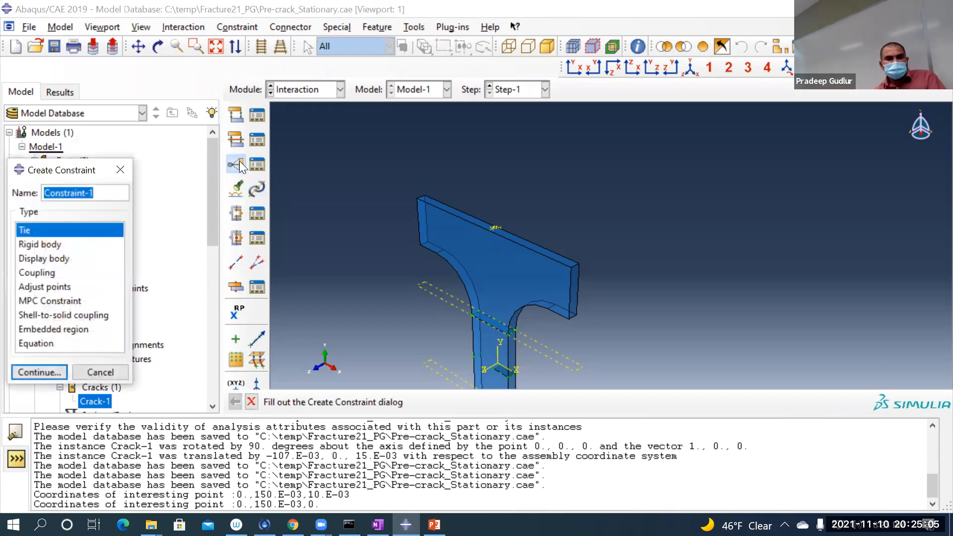
pyautogui.moveTo(70, 160); pyautogui.dragTo(308, 72)
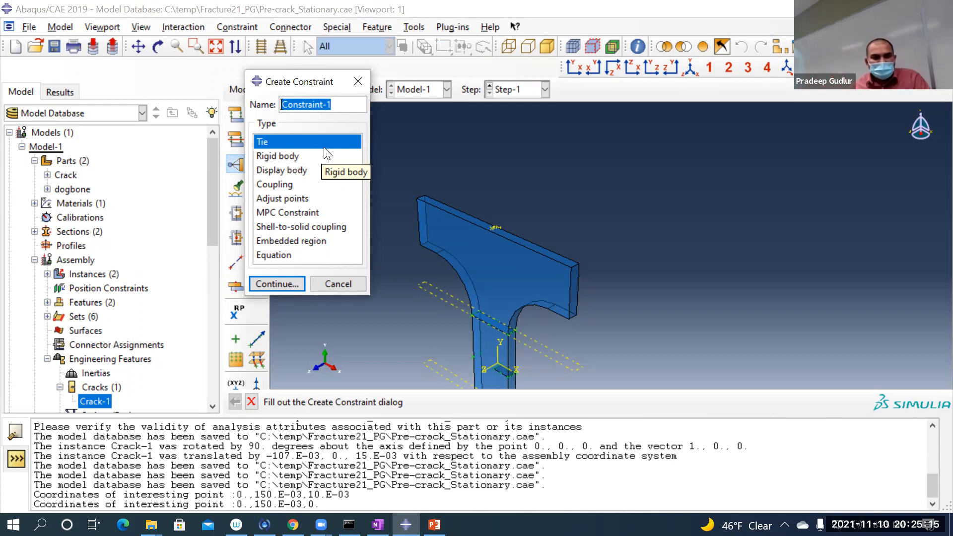
pyautogui.click(287, 256)
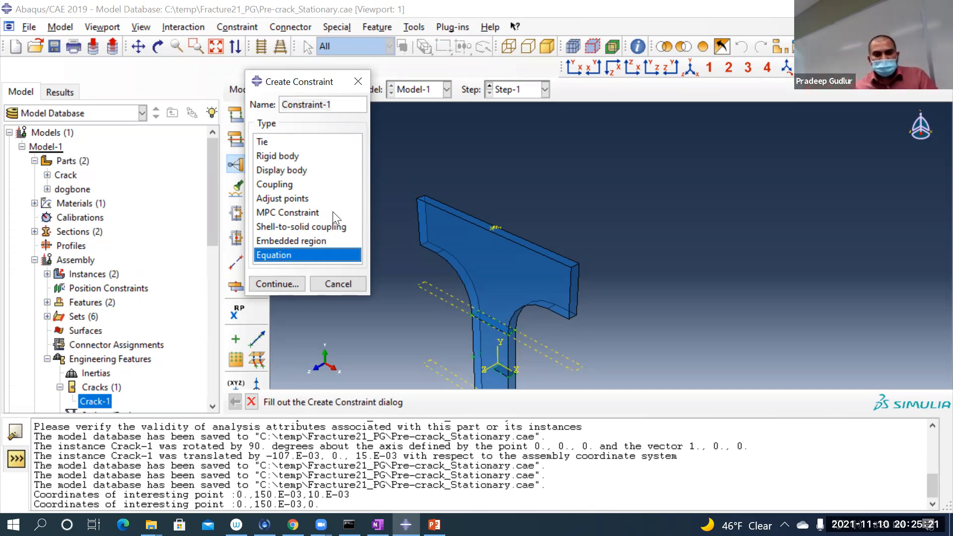
pyautogui.click(279, 279)
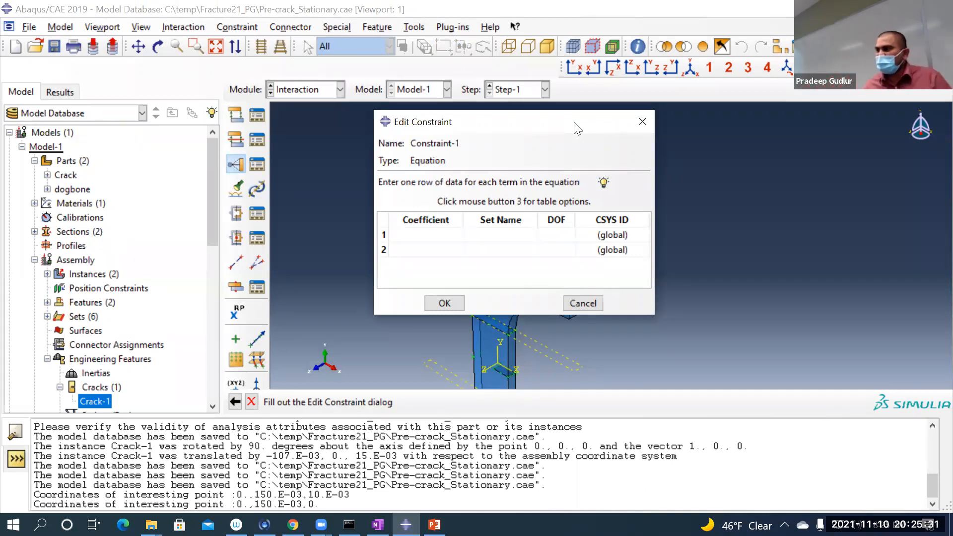
pyautogui.click(602, 182)
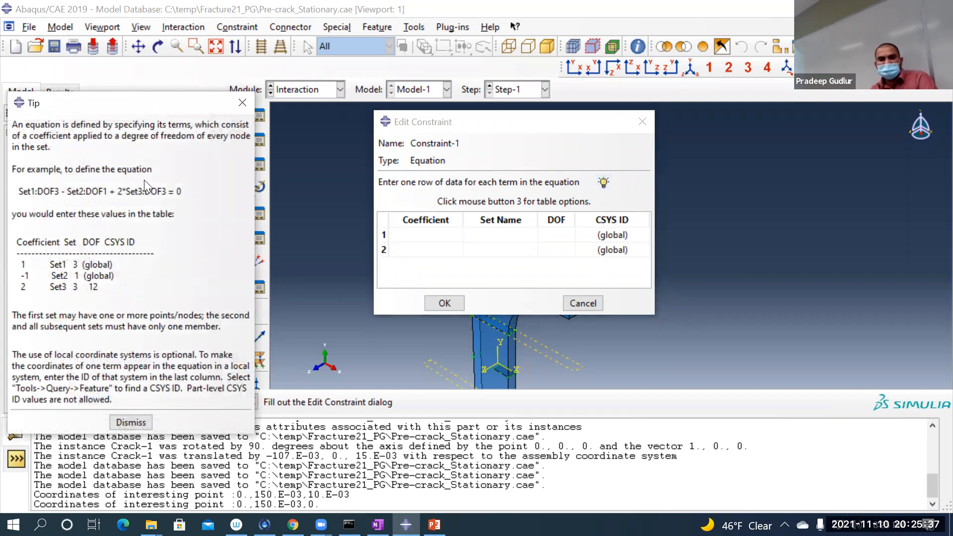
pyautogui.click(239, 109)
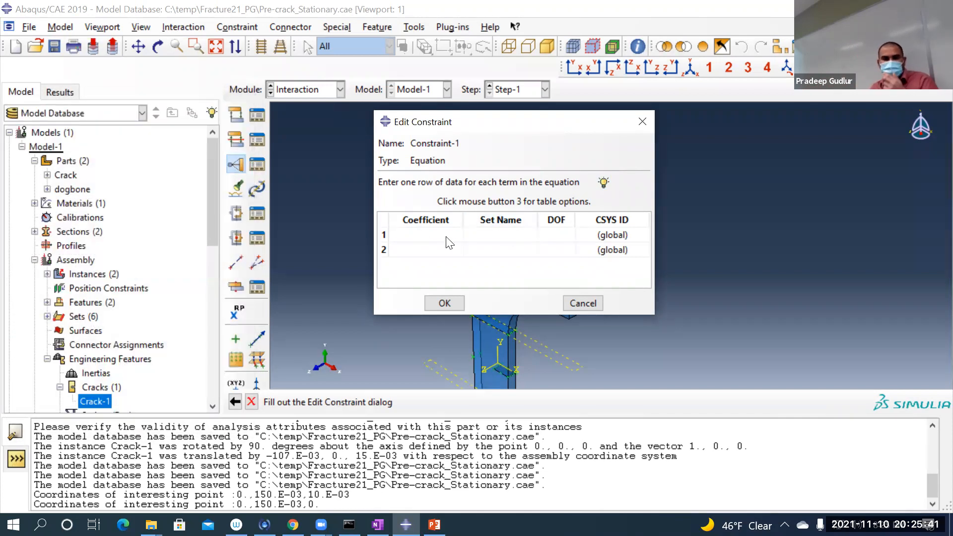
# Step: Define the first equation term with coefficient 1, the dogbone-1.Set-top set and degree of freedom 2
pyautogui.click(446, 234)
pyautogui.write('1')
pyautogui.click(498, 233)
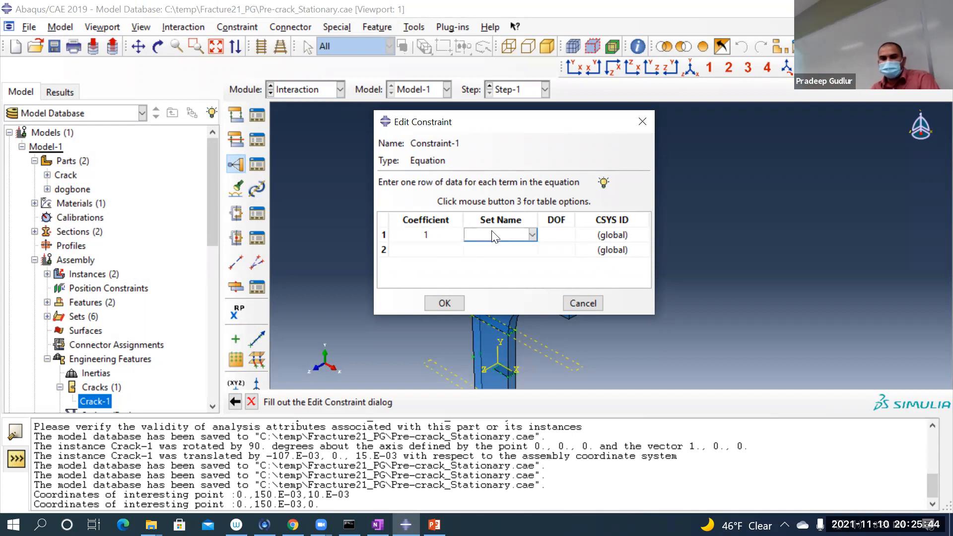
pyautogui.click(531, 235)
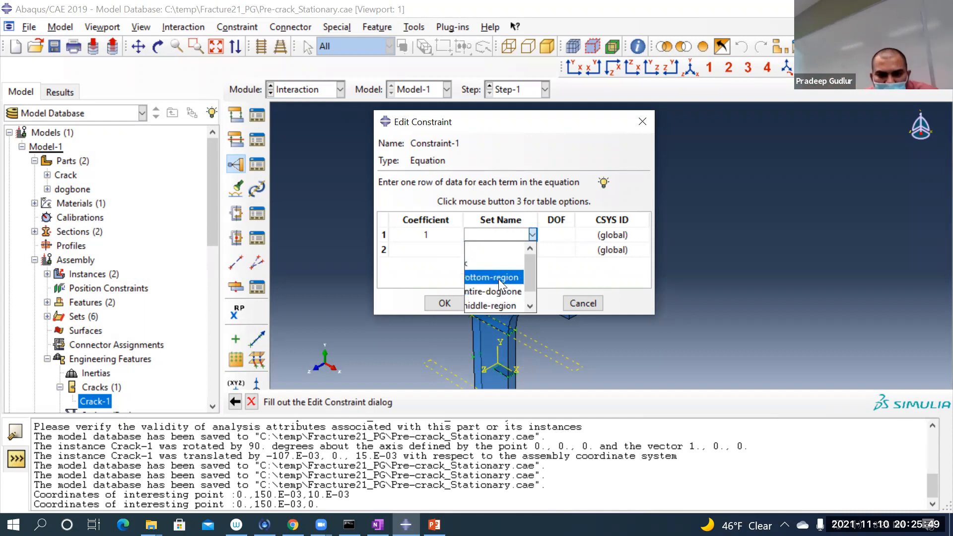
pyautogui.scroll(-1, 482, 299)
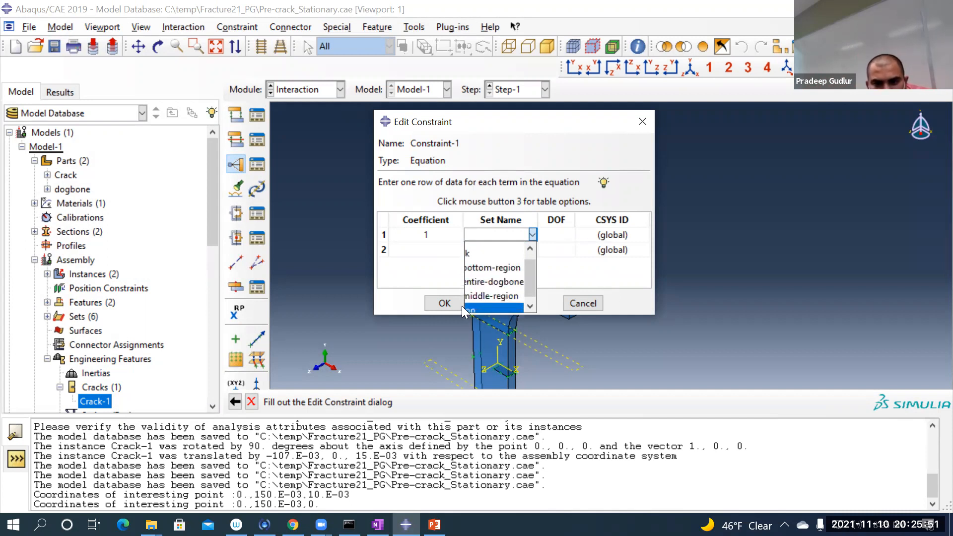
pyautogui.click(489, 303)
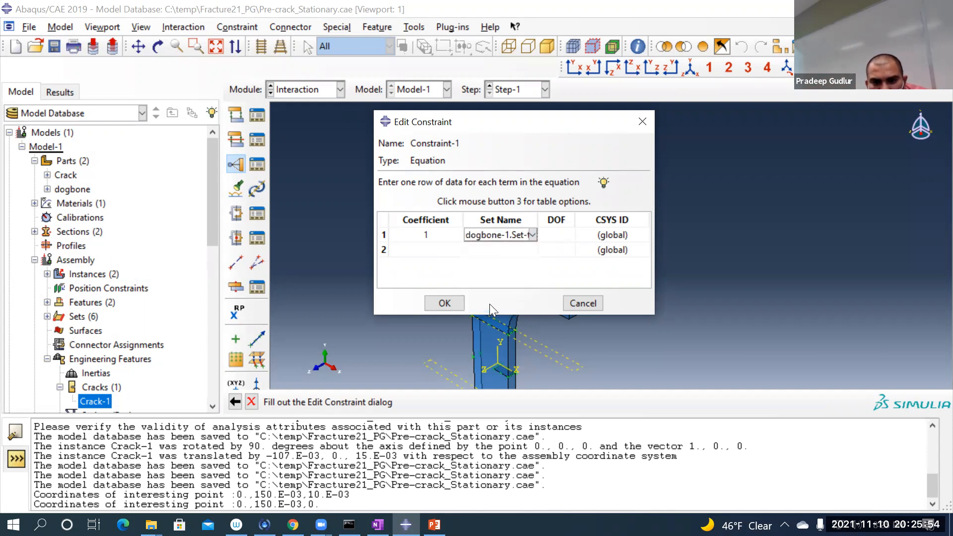
pyautogui.click(563, 233)
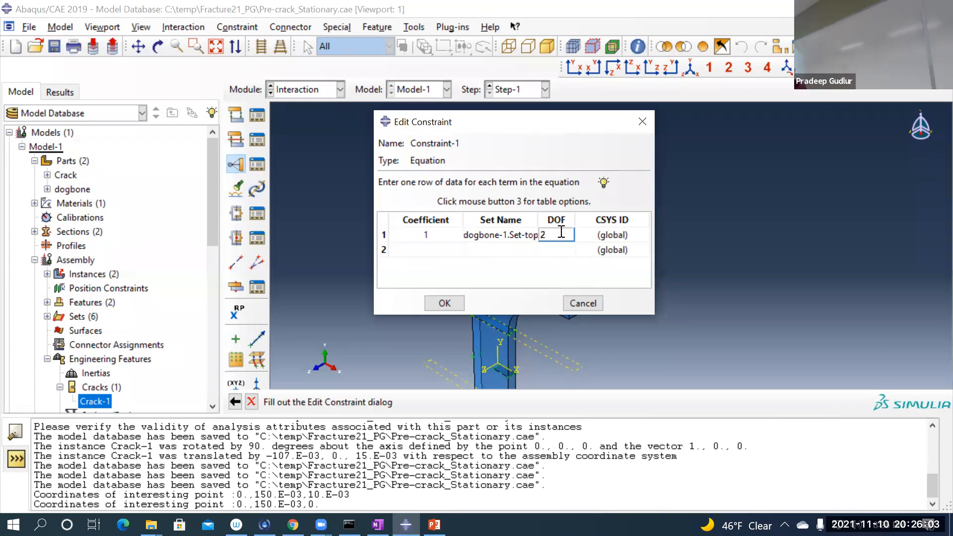
pyautogui.press('Return')
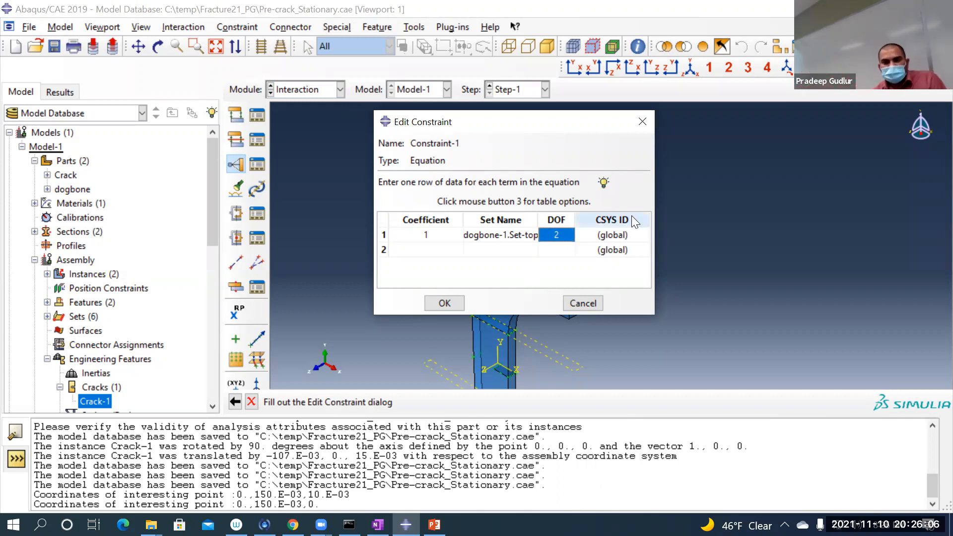
# Step: Define the second equation term with coefficient -1, the set Set-RP and degree of freedom 2
pyautogui.click(420, 250)
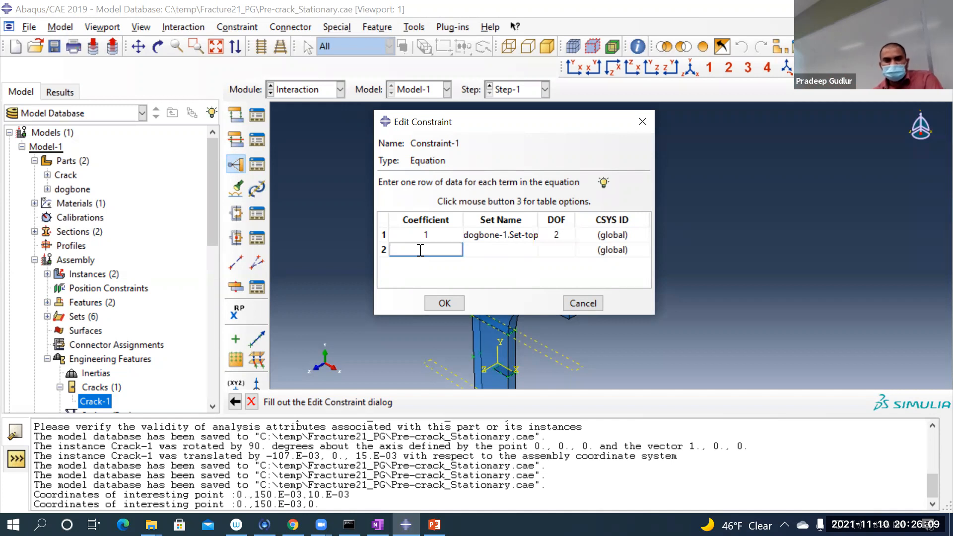
pyautogui.write('-1')
pyautogui.click(492, 250)
pyautogui.click(531, 249)
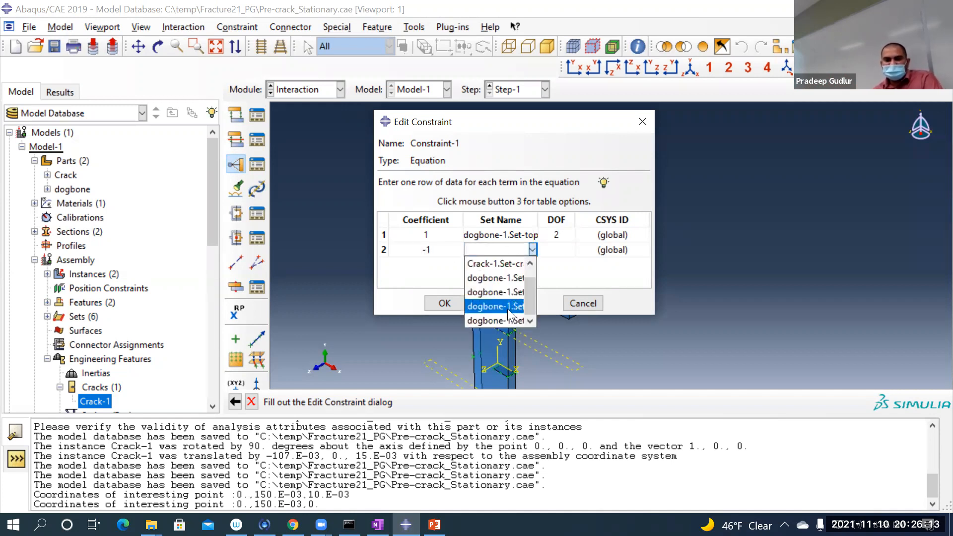
pyautogui.scroll(1, 509, 302)
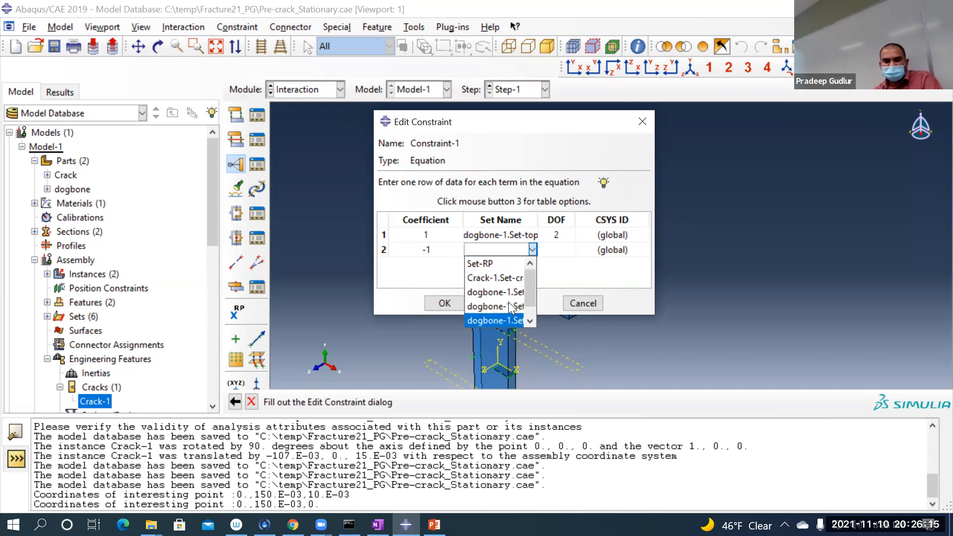
pyautogui.click(485, 263)
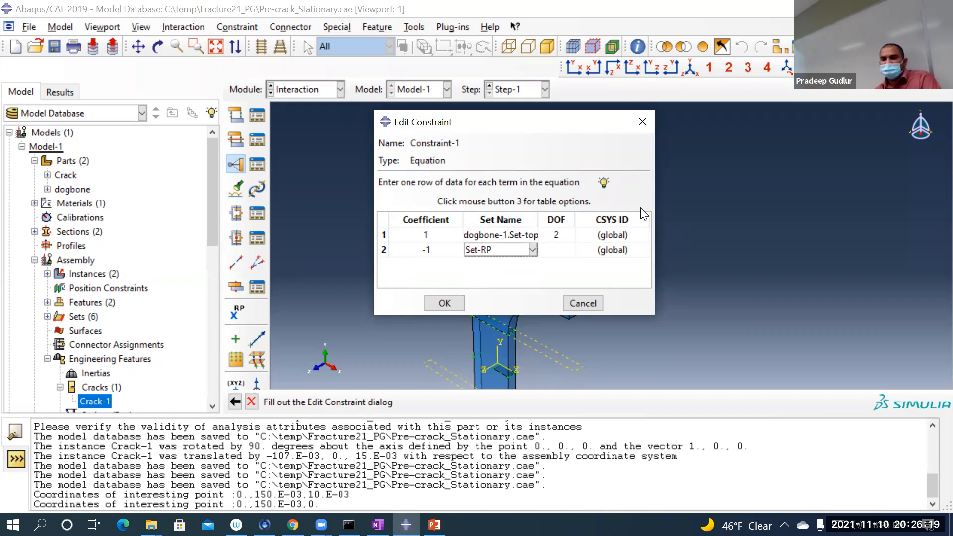
pyautogui.click(557, 249)
pyautogui.write('2')
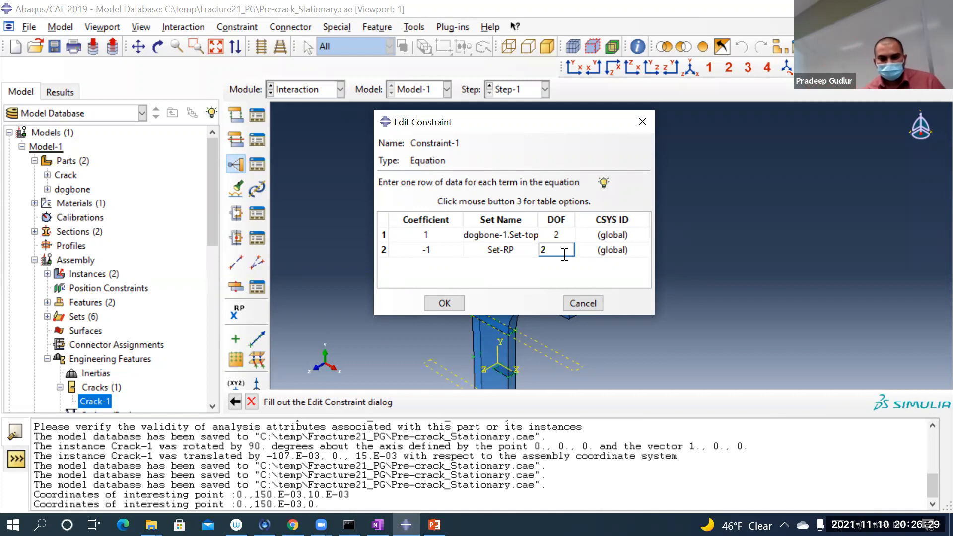
pyautogui.press('Return')
# Step: Switch to OneNote, draw a horizontal dividing line below the No-Pre Crack note and handwrite the term (1)(U2 dogbone-Top) beneath it
pyautogui.click(378, 524)
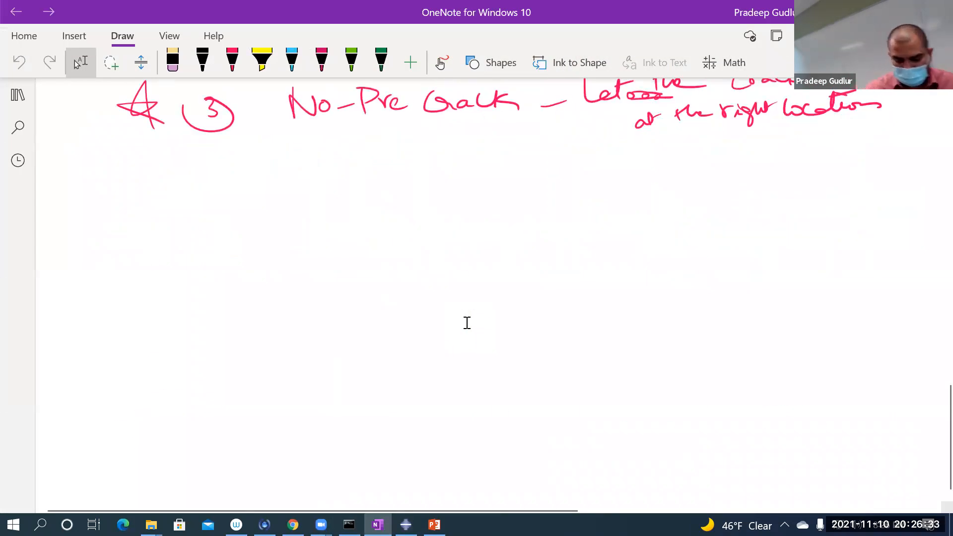
pyautogui.moveTo(113, 270); pyautogui.dragTo(949, 268)
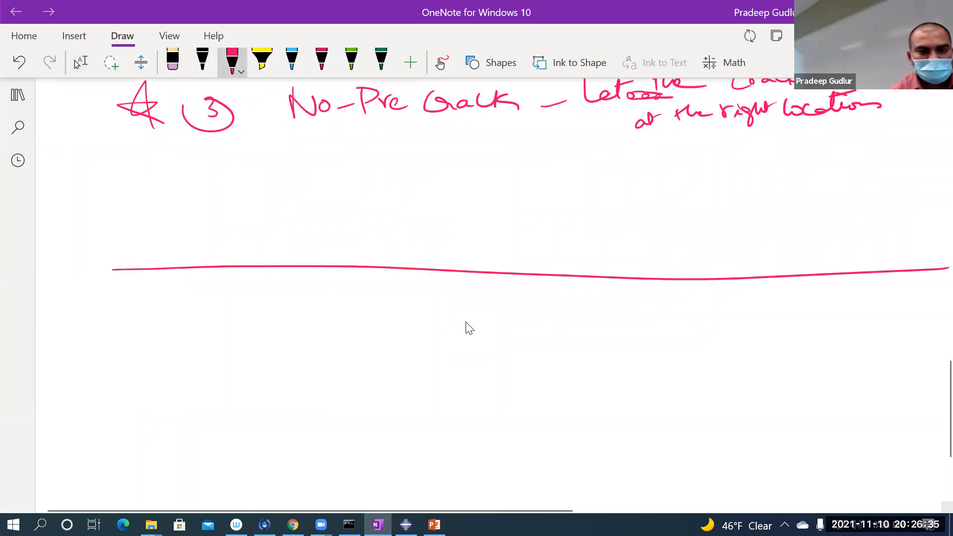
pyautogui.moveTo(228, 336); pyautogui.dragTo(226, 388)
pyautogui.moveTo(199, 346); pyautogui.dragTo(195, 385)
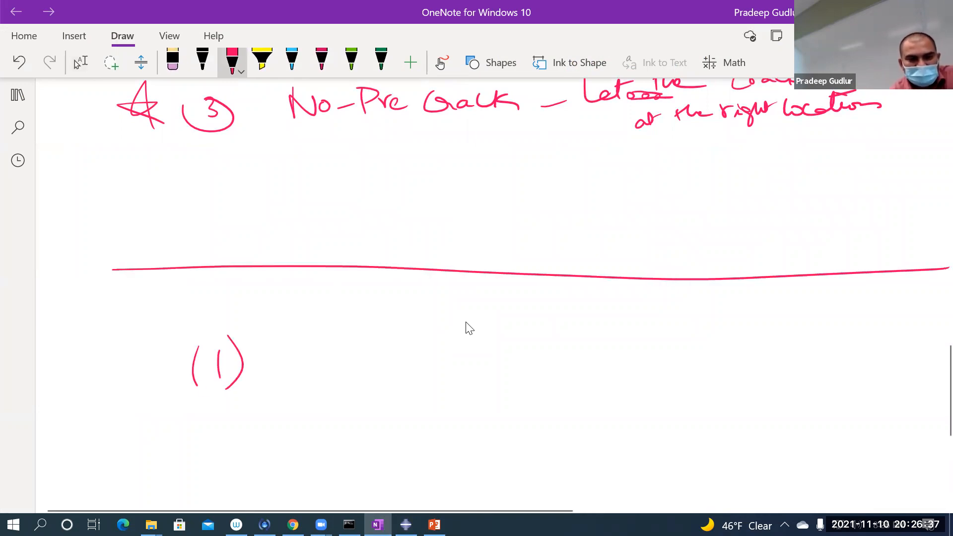
pyautogui.moveTo(274, 322)
pyautogui.mouseDown()
pyautogui.moveTo(288, 385)
pyautogui.moveTo(337, 325)
pyautogui.mouseUp()
pyautogui.moveTo(340, 366)
pyautogui.mouseDown()
pyautogui.moveTo(337, 388)
pyautogui.moveTo(368, 392)
pyautogui.mouseUp()
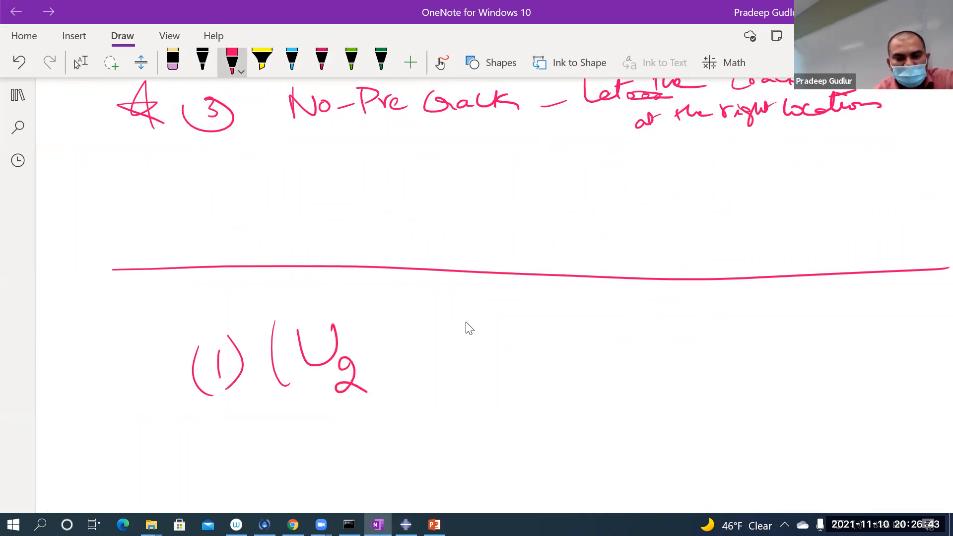
pyautogui.moveTo(340, 296)
pyautogui.mouseDown()
pyautogui.moveTo(348, 322)
pyautogui.moveTo(354, 312)
pyautogui.moveTo(365, 330)
pyautogui.moveTo(401, 318)
pyautogui.mouseUp()
pyautogui.moveTo(406, 321); pyautogui.dragTo(425, 322)
pyautogui.moveTo(413, 303); pyautogui.dragTo(438, 299)
pyautogui.moveTo(431, 311)
pyautogui.mouseDown()
pyautogui.moveTo(445, 311)
pyautogui.moveTo(442, 337)
pyautogui.mouseUp()
pyautogui.moveTo(443, 304)
pyautogui.mouseDown()
pyautogui.moveTo(455, 314)
pyautogui.moveTo(438, 386)
pyautogui.mouseUp()
# Step: Complete the handwritten constraint equation with + (-1)(U2 Set-RP) = 0
pyautogui.moveTo(501, 353); pyautogui.dragTo(534, 346)
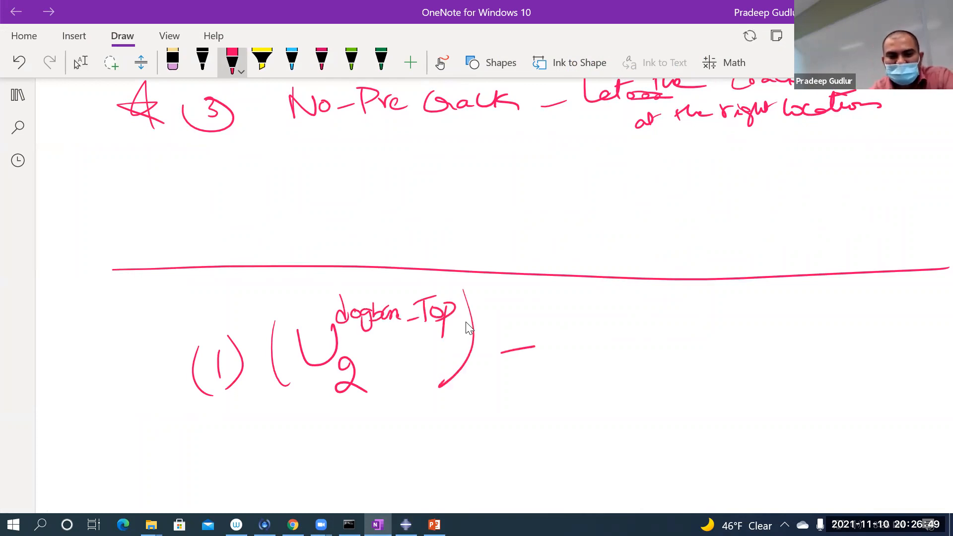
pyautogui.moveTo(569, 340); pyautogui.dragTo(577, 337)
pyautogui.moveTo(587, 327); pyautogui.dragTo(590, 350)
pyautogui.moveTo(591, 304); pyautogui.dragTo(608, 356)
pyautogui.moveTo(646, 287); pyautogui.dragTo(653, 372)
pyautogui.moveTo(657, 308)
pyautogui.mouseDown()
pyautogui.moveTo(680, 350)
pyautogui.moveTo(693, 310)
pyautogui.moveTo(714, 371)
pyautogui.mouseUp()
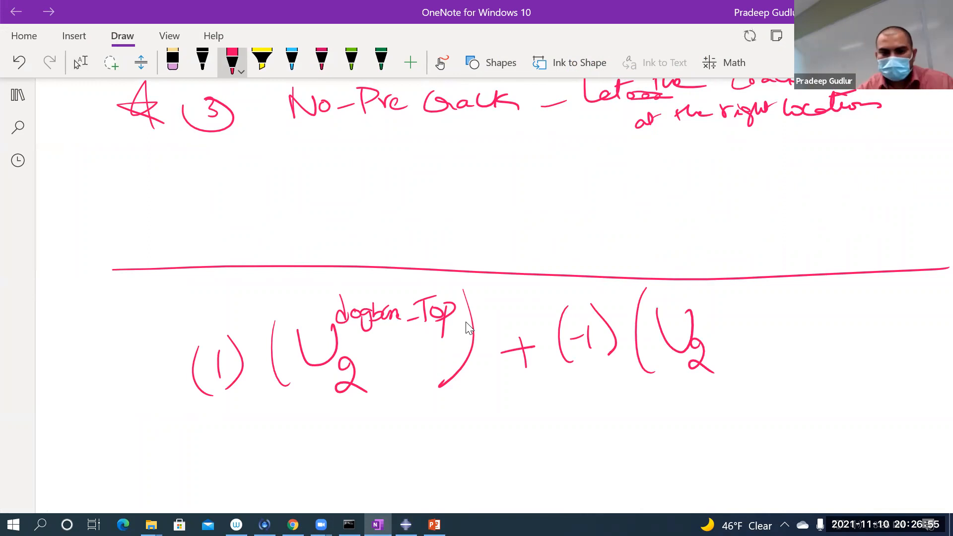
pyautogui.moveTo(708, 294); pyautogui.dragTo(694, 317)
pyautogui.moveTo(704, 307); pyautogui.dragTo(723, 313)
pyautogui.moveTo(714, 301); pyautogui.dragTo(740, 304)
pyautogui.moveTo(746, 316); pyautogui.dragTo(759, 290)
pyautogui.moveTo(759, 293); pyautogui.dragTo(753, 369)
pyautogui.moveTo(824, 314); pyautogui.dragTo(849, 311)
pyautogui.moveTo(822, 342); pyautogui.dragTo(884, 318)
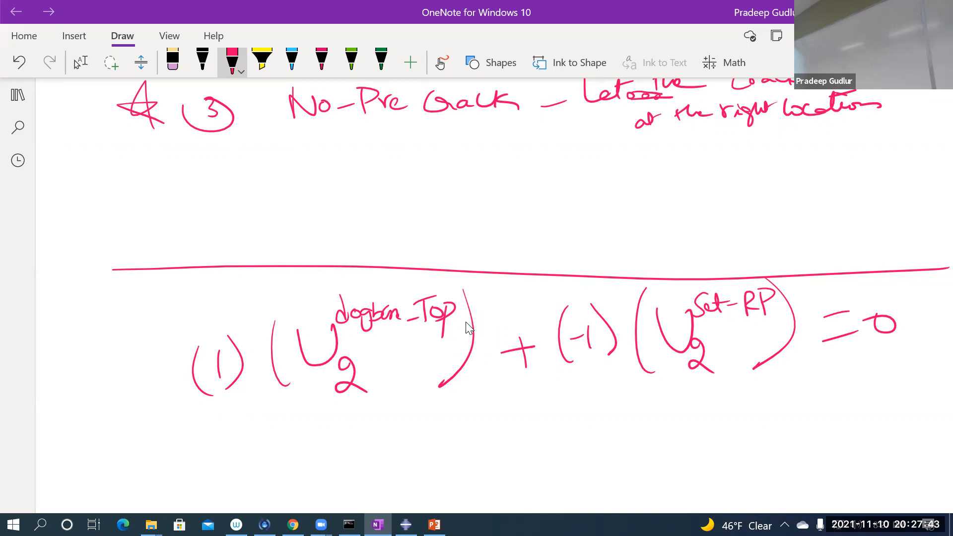
# Step: Switch back to Abaqus/CAE and extend the triad label font settings to the legend, title block and state block
pyautogui.click(80, 61)
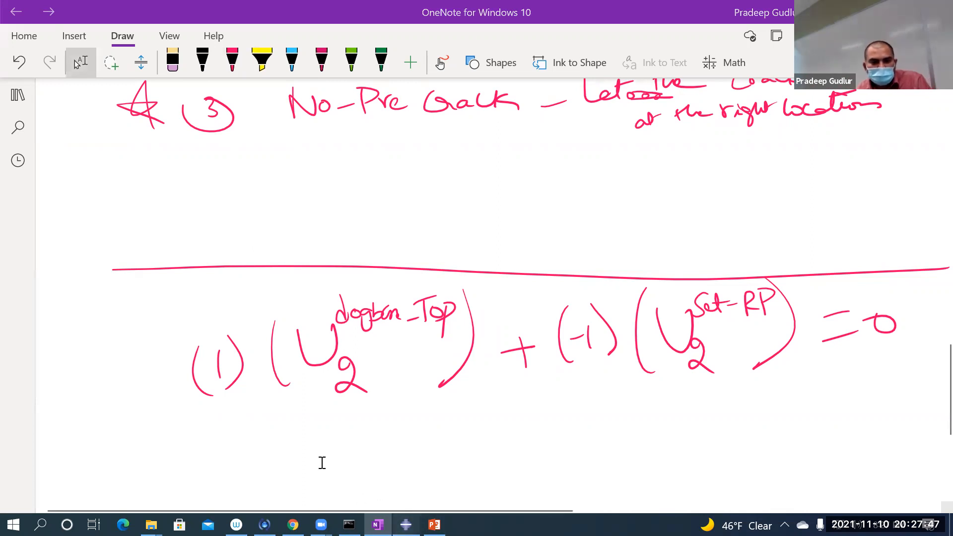
pyautogui.hotkey('alt', 'Tab')
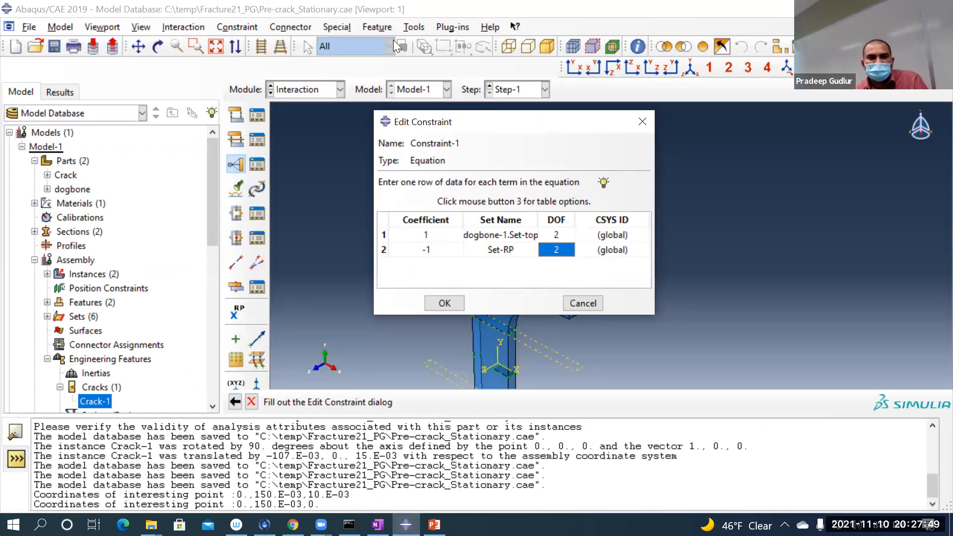
pyautogui.click(115, 28)
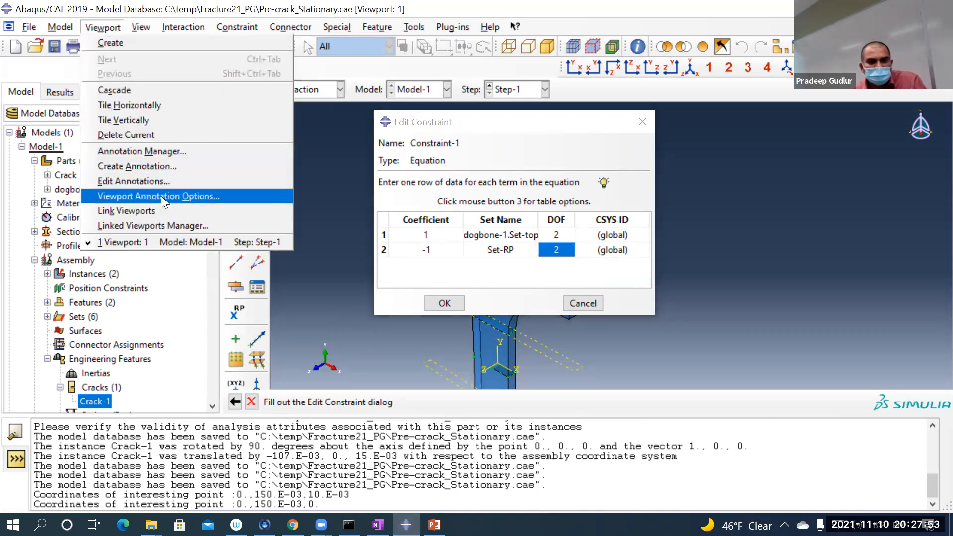
pyautogui.click(161, 195)
pyautogui.click(650, 100)
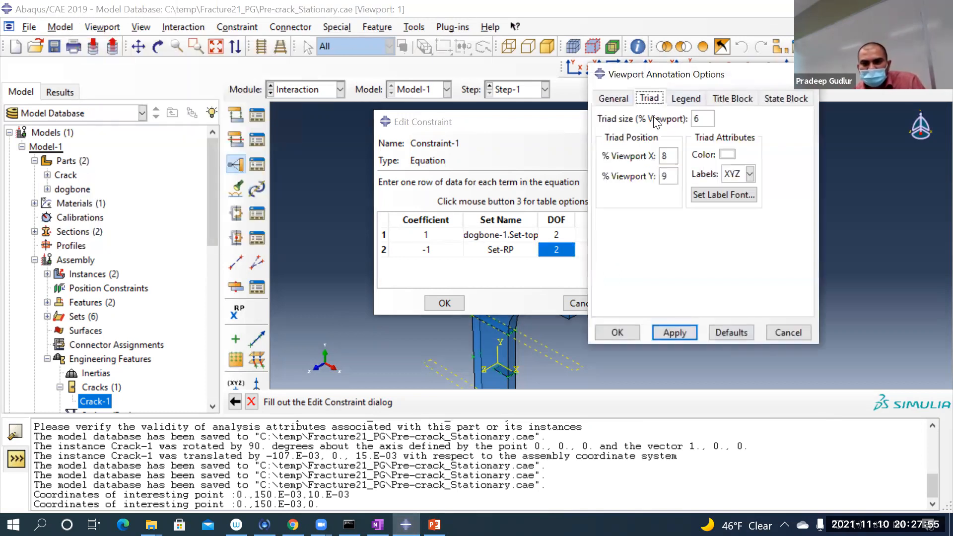
pyautogui.click(719, 195)
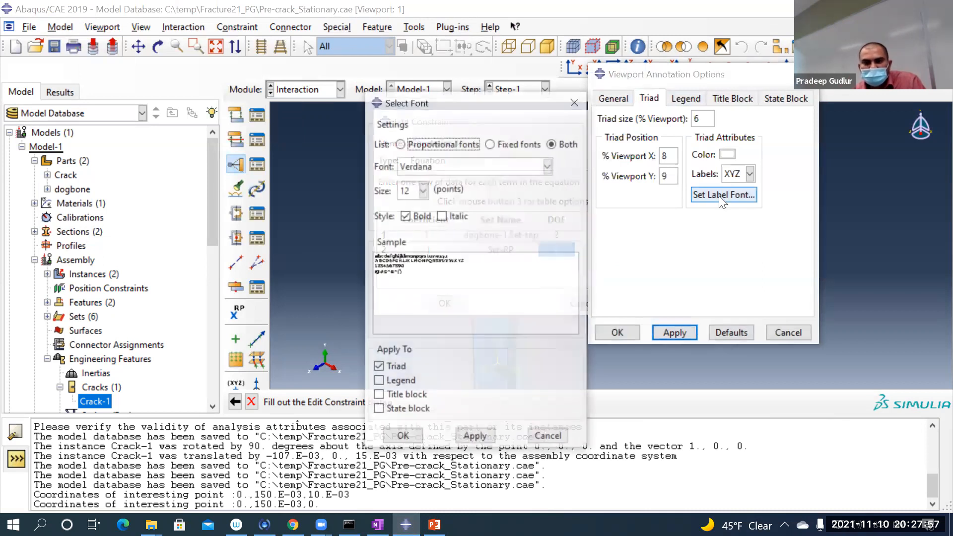
pyautogui.click(388, 372)
pyautogui.click(398, 371)
pyautogui.click(402, 409)
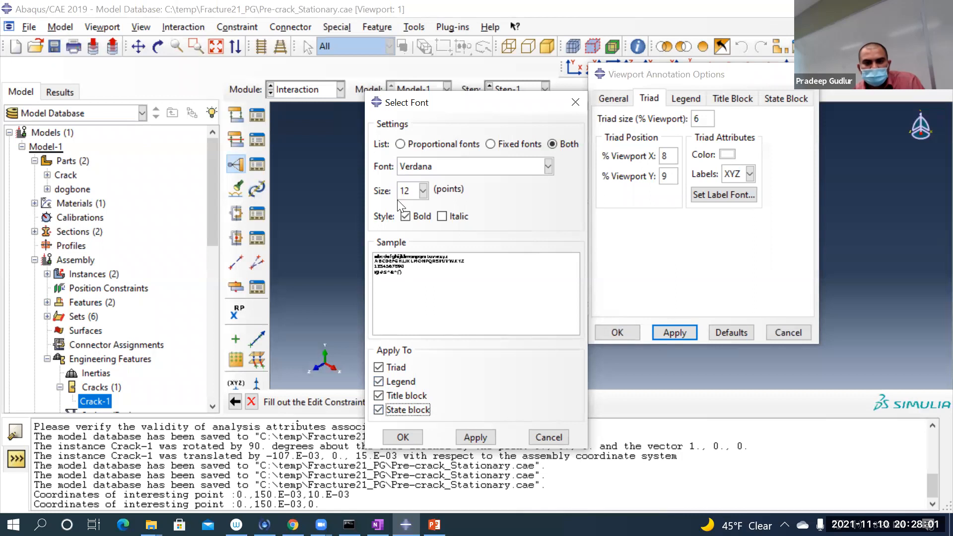
# Step: Set the viewport annotation font size to 24 points and apply it
pyautogui.click(423, 191)
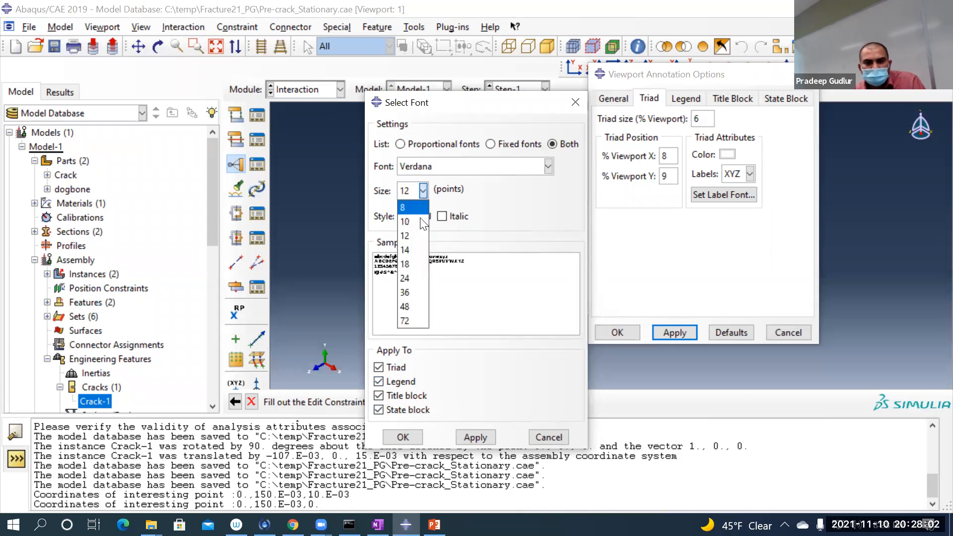
pyautogui.click(413, 277)
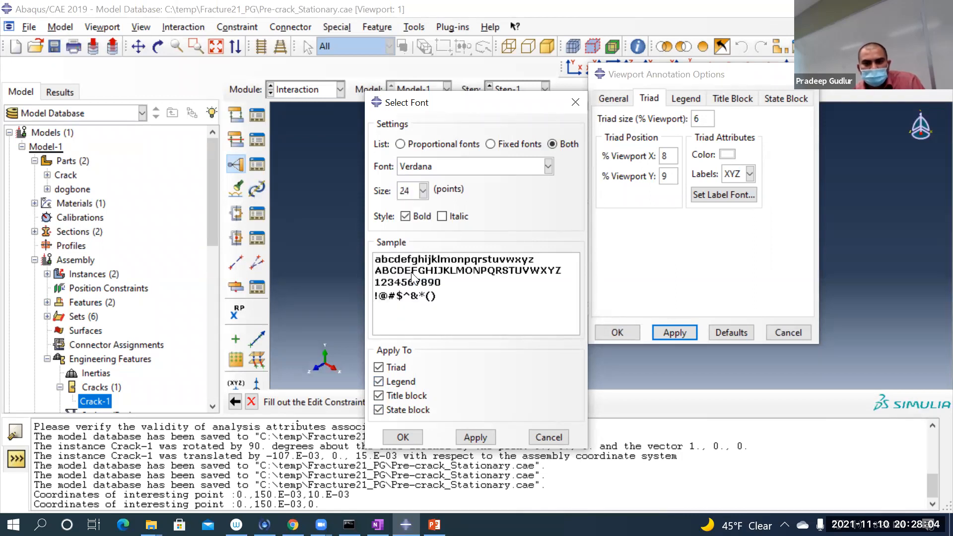
pyautogui.click(472, 437)
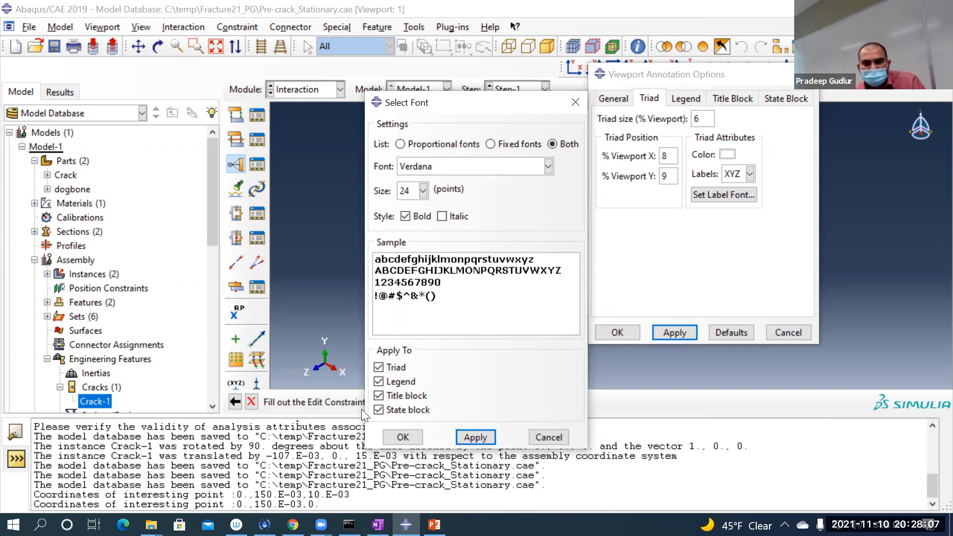
pyautogui.click(408, 437)
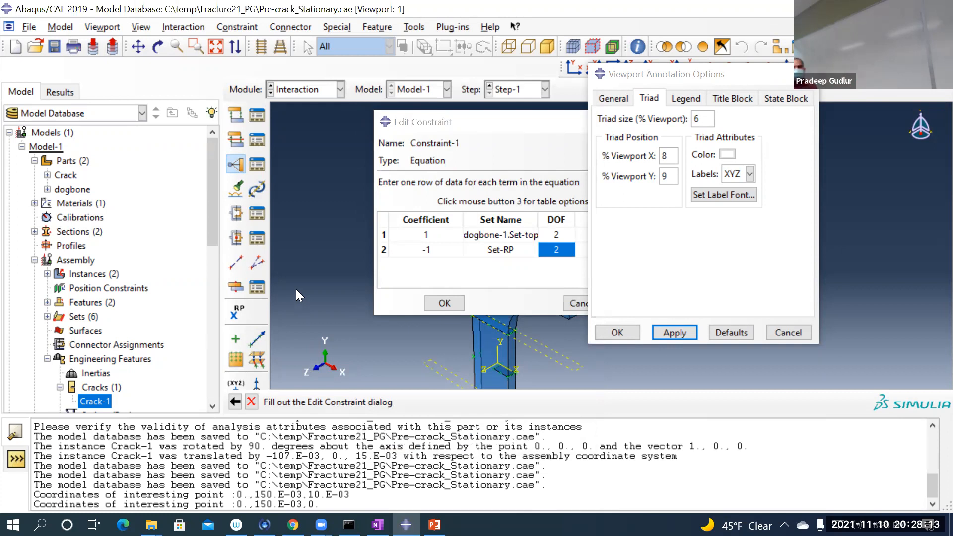
# Step: Accept the two-term equation constraint Constraint-1 and close the viewport annotation options
pyautogui.click(507, 145)
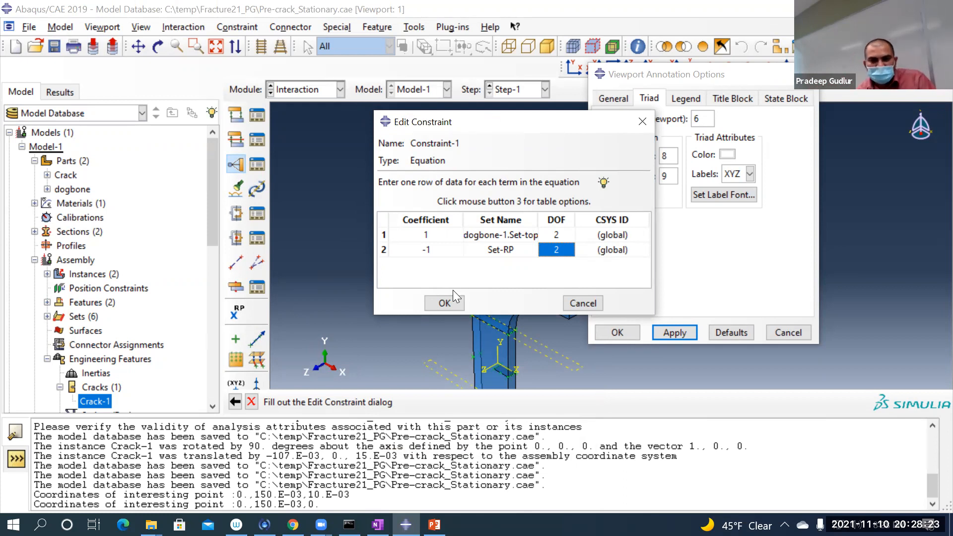
pyautogui.click(444, 303)
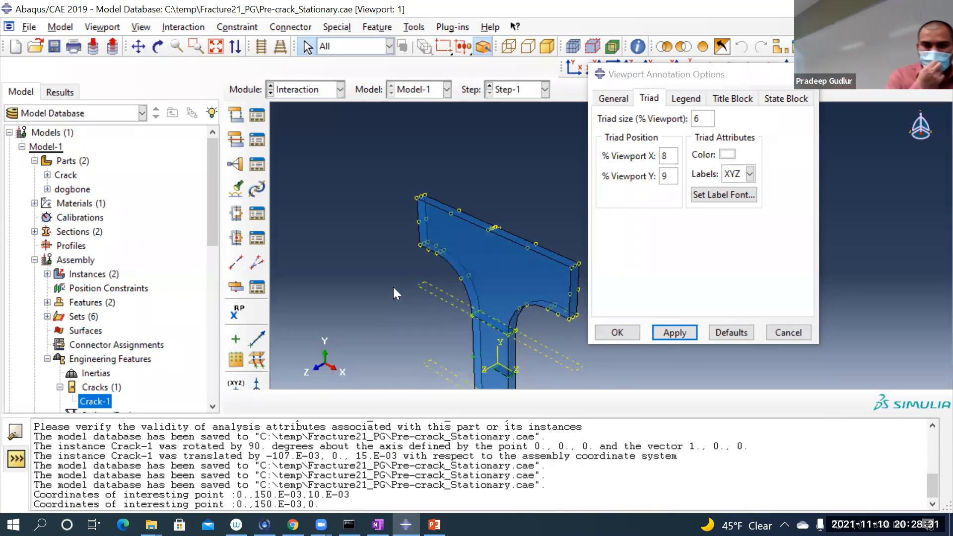
pyautogui.click(617, 332)
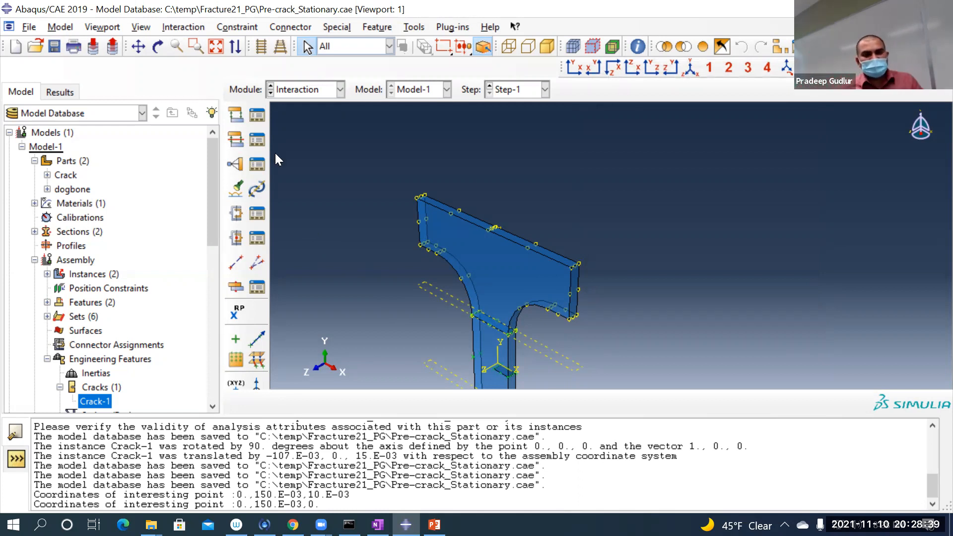
# Step: Switch to the Mesh module and save the model database
pyautogui.scroll(1, 275, 152)
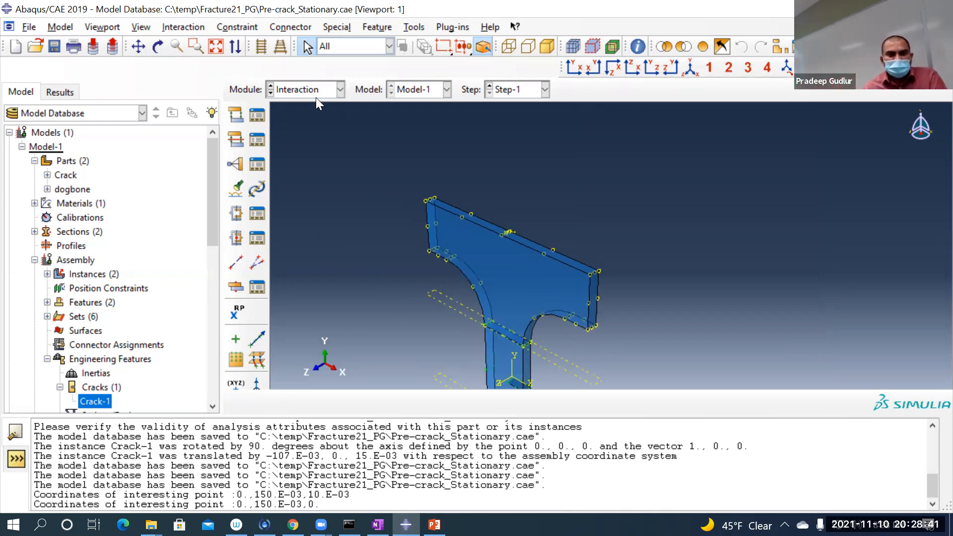
pyautogui.click(319, 84)
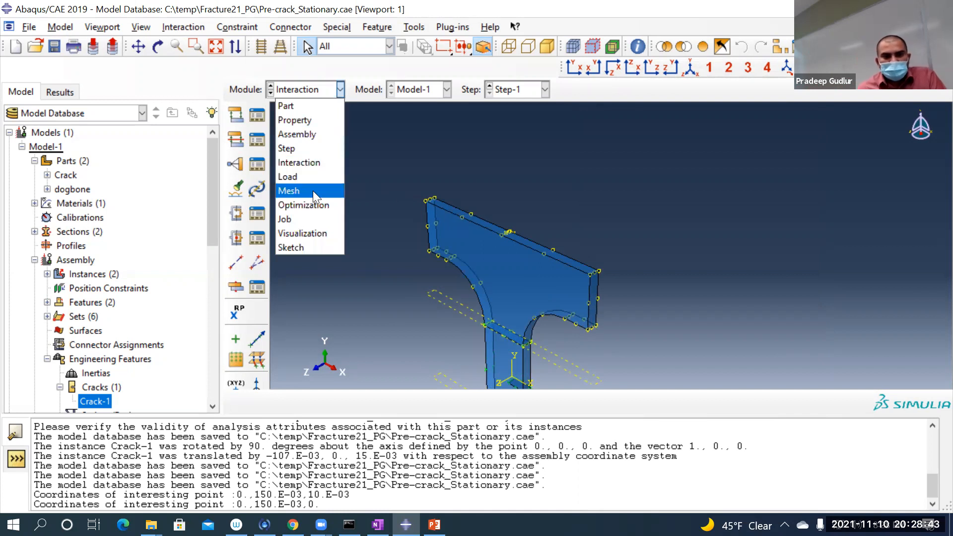
pyautogui.click(316, 176)
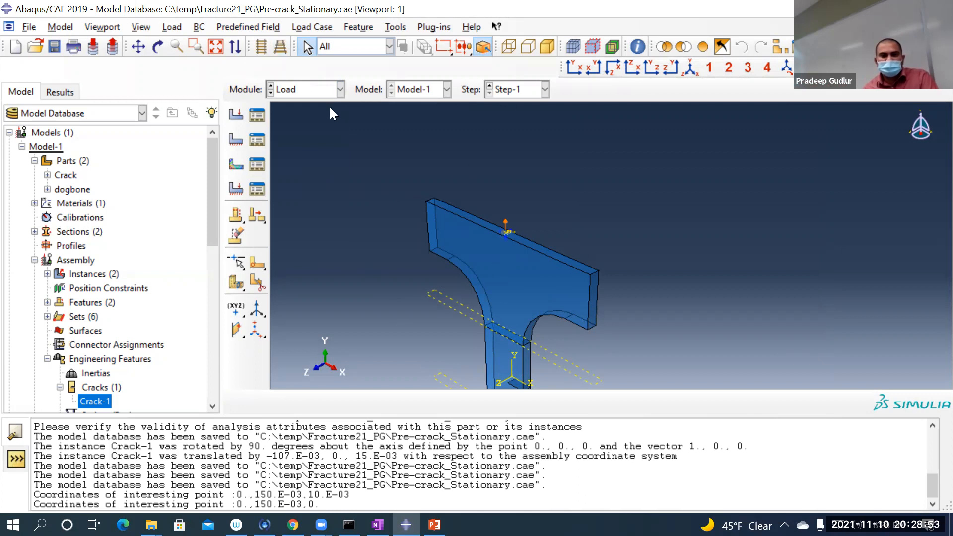
pyautogui.click(316, 90)
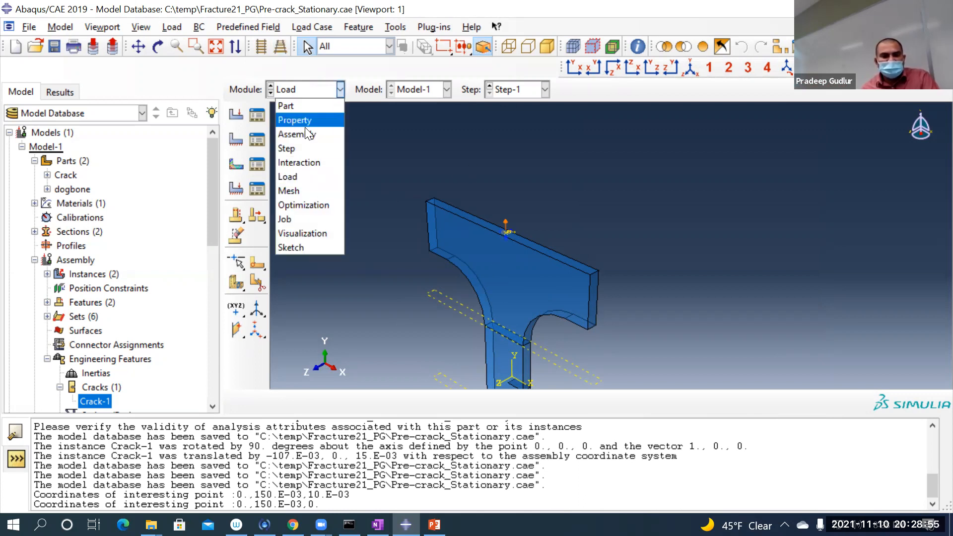
pyautogui.click(309, 186)
pyautogui.scroll(5, 372, 193)
pyautogui.scroll(-5, 350, 293)
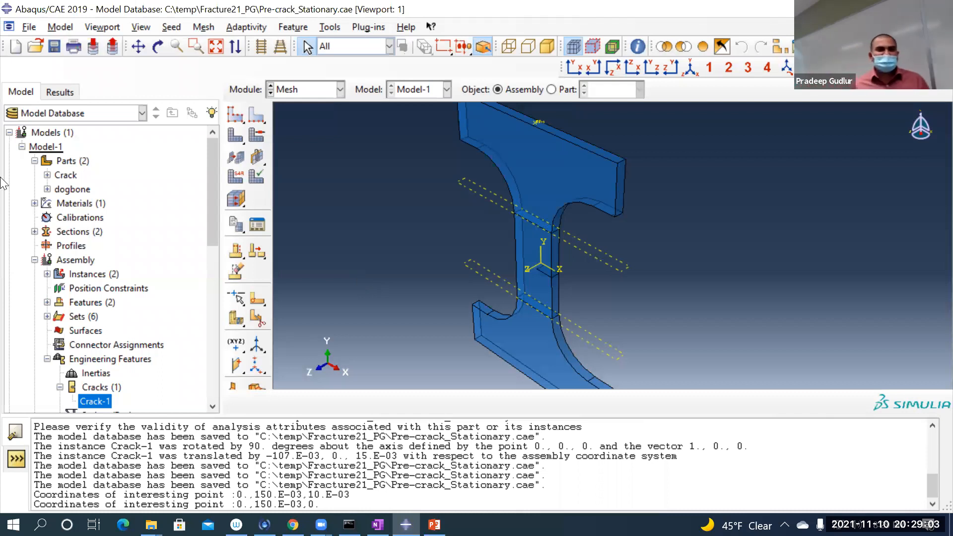
pyautogui.click(54, 46)
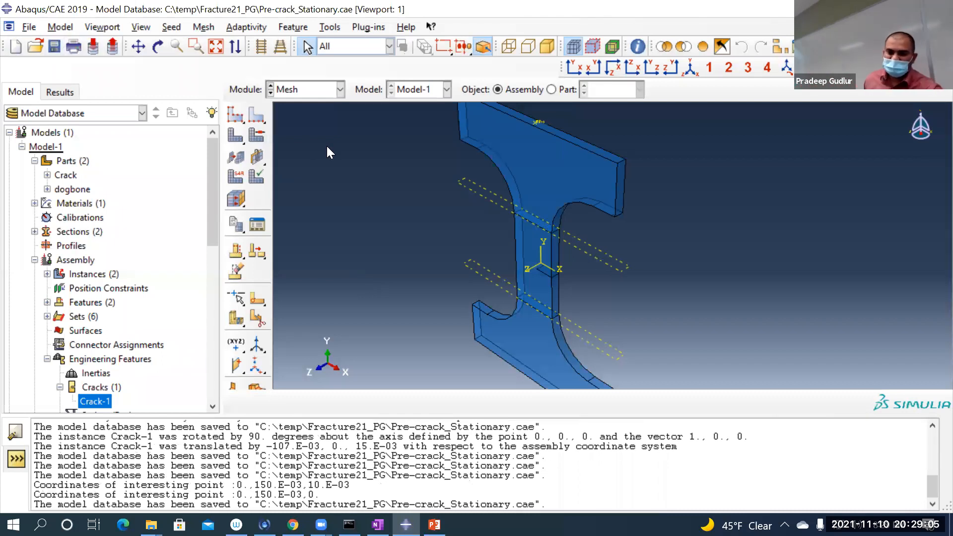
# Step: Change the meshing object from the assembly to the dogbone part
pyautogui.scroll(1, 375, 194)
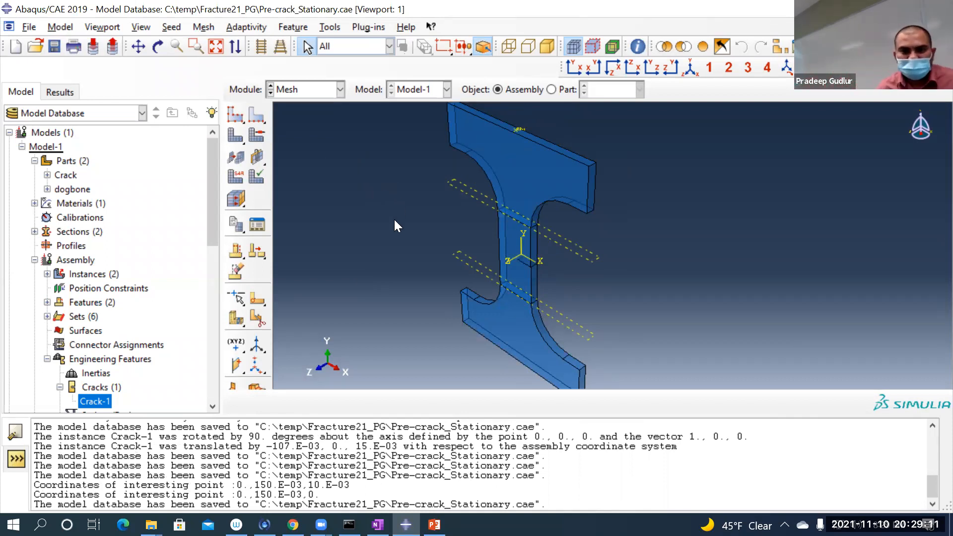
pyautogui.scroll(1, 394, 225)
pyautogui.scroll(1, 370, 210)
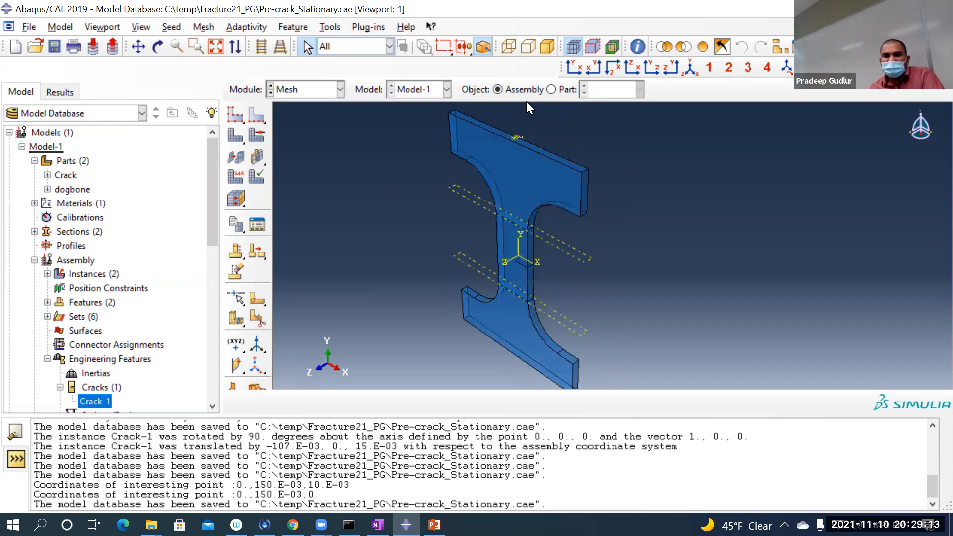
pyautogui.click(551, 90)
pyautogui.click(639, 89)
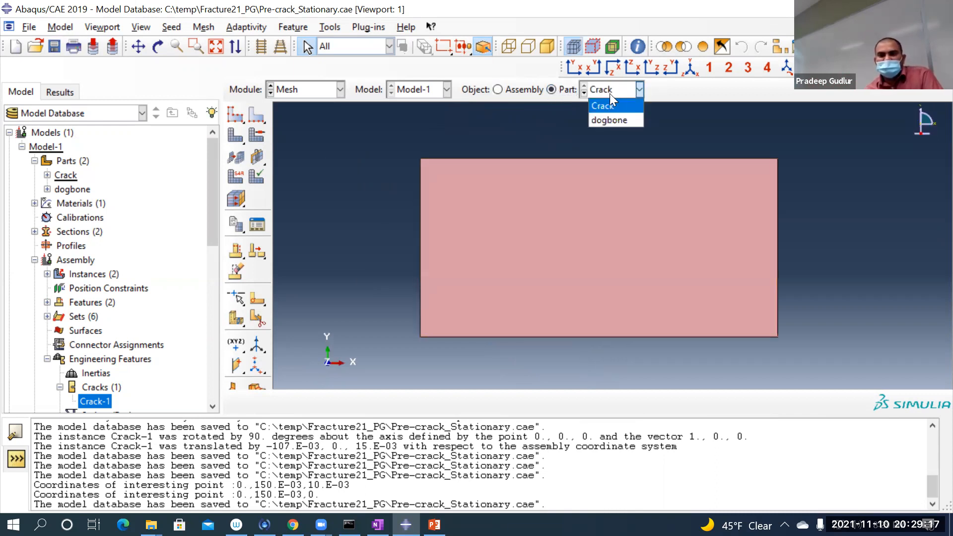
pyautogui.click(609, 120)
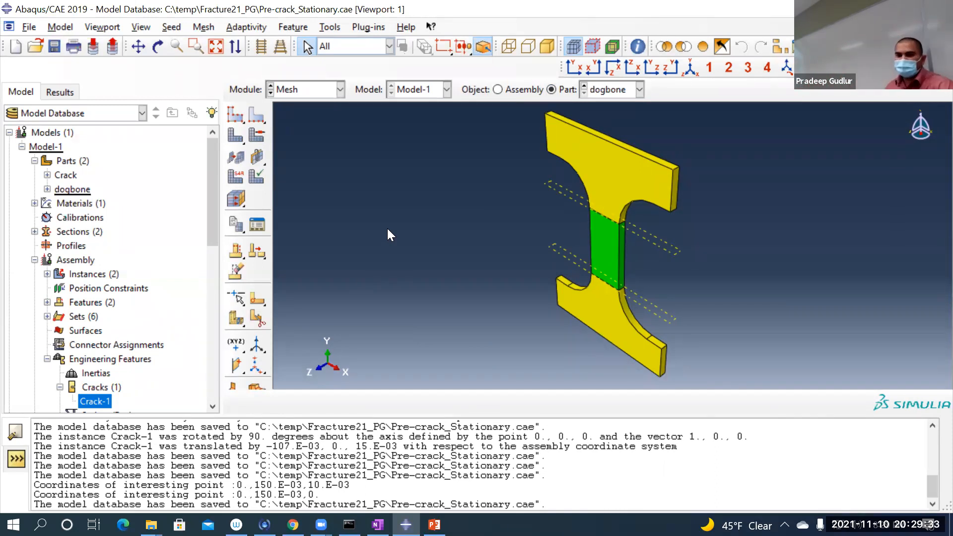
# Step: Seed the dogbone part globally with an approximate size of 0.01 and refine the global seeds to 0.005
pyautogui.click(235, 115)
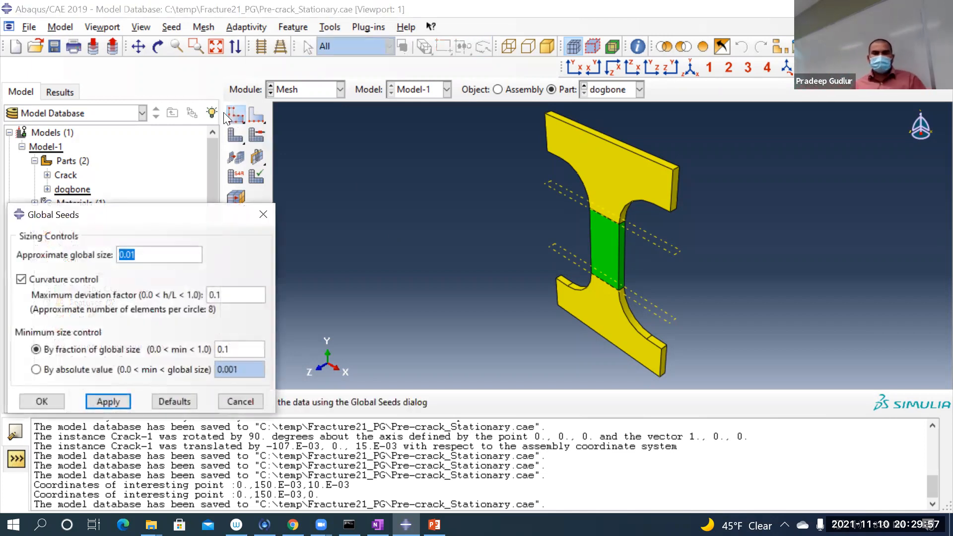
pyautogui.moveTo(163, 216); pyautogui.dragTo(349, 173)
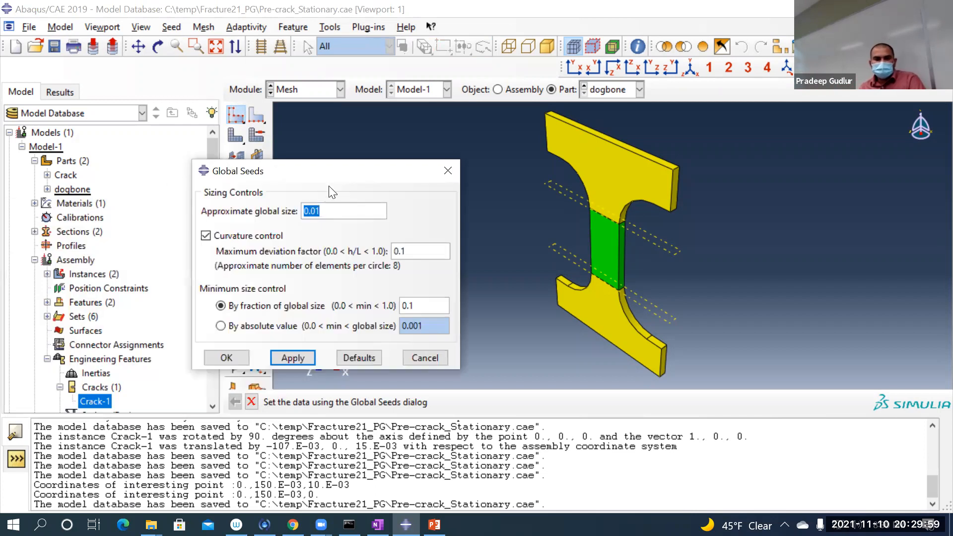
pyautogui.click(291, 356)
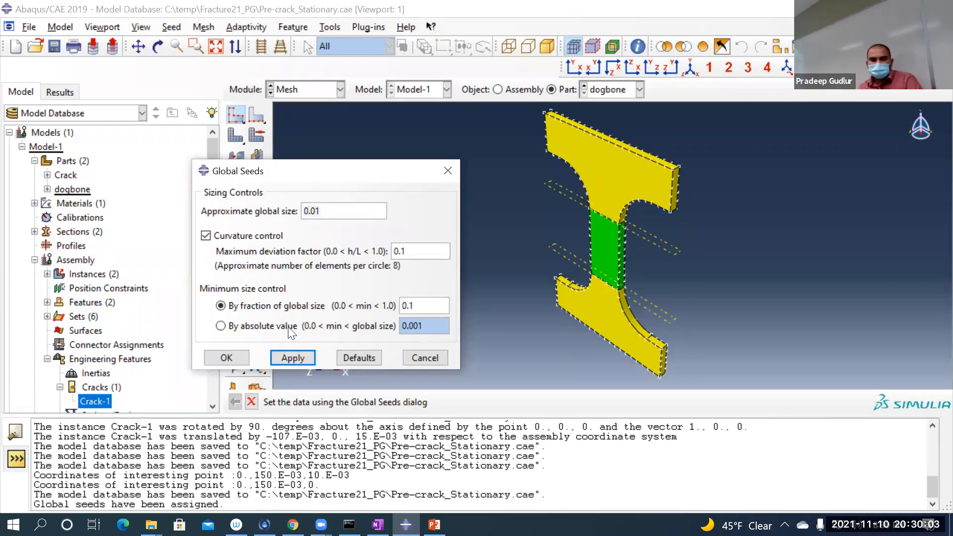
pyautogui.click(323, 213)
pyautogui.press('BackSpace')
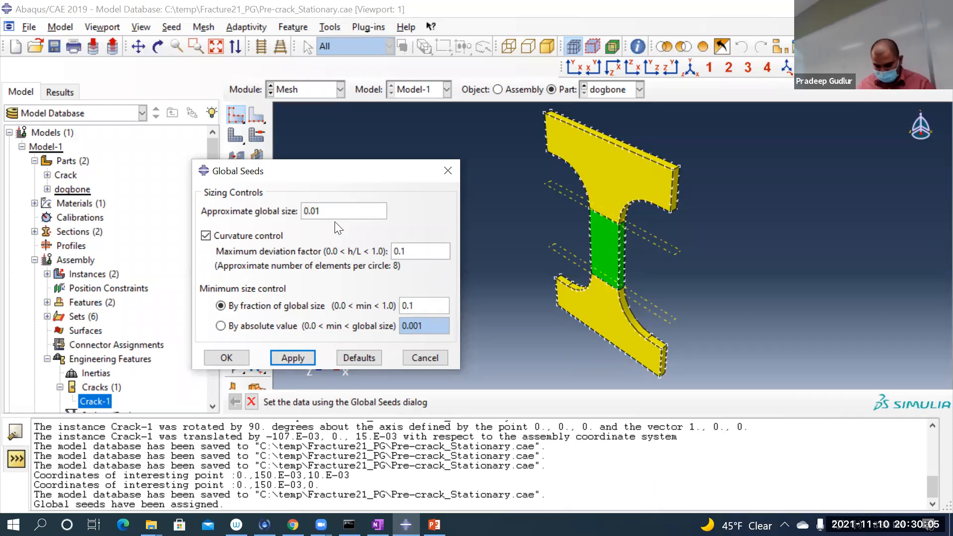
pyautogui.write('05')
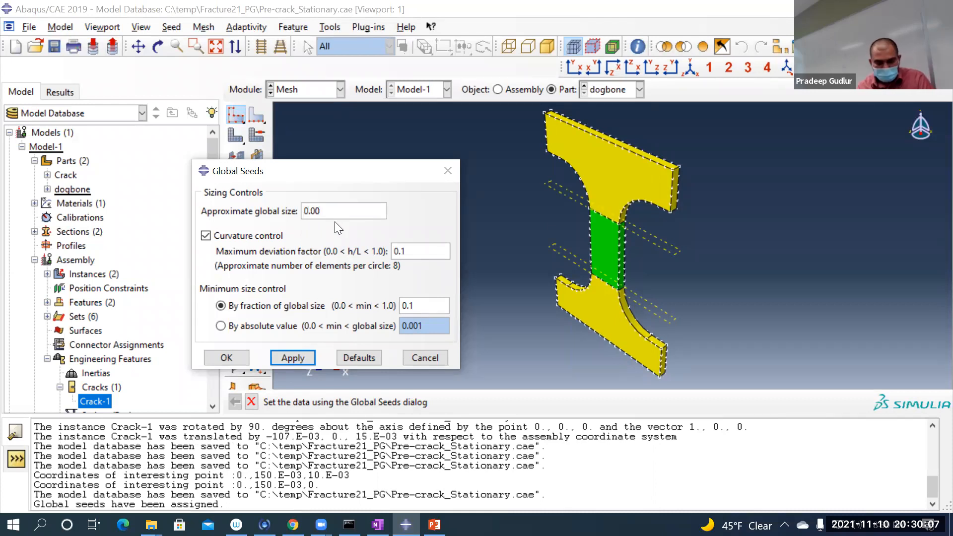
pyautogui.click(304, 357)
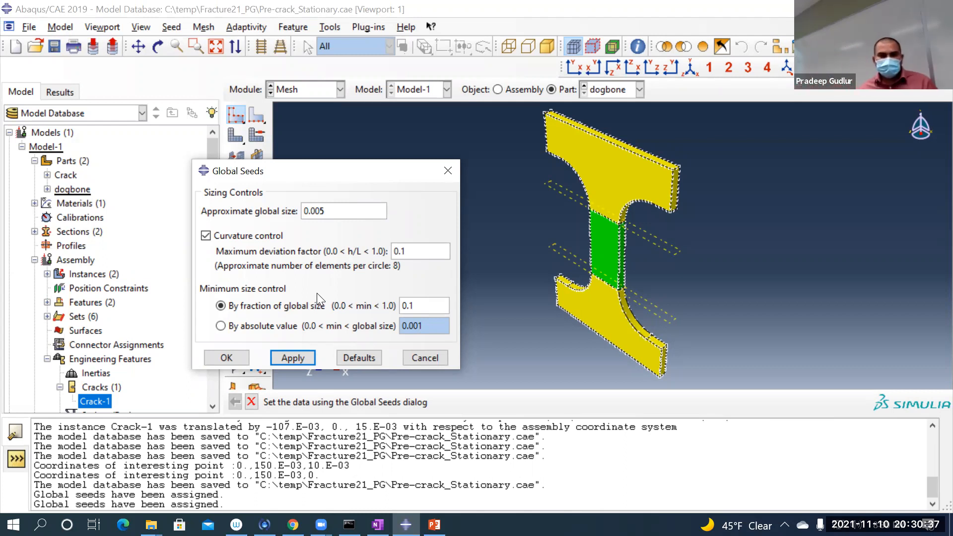
pyautogui.click(229, 354)
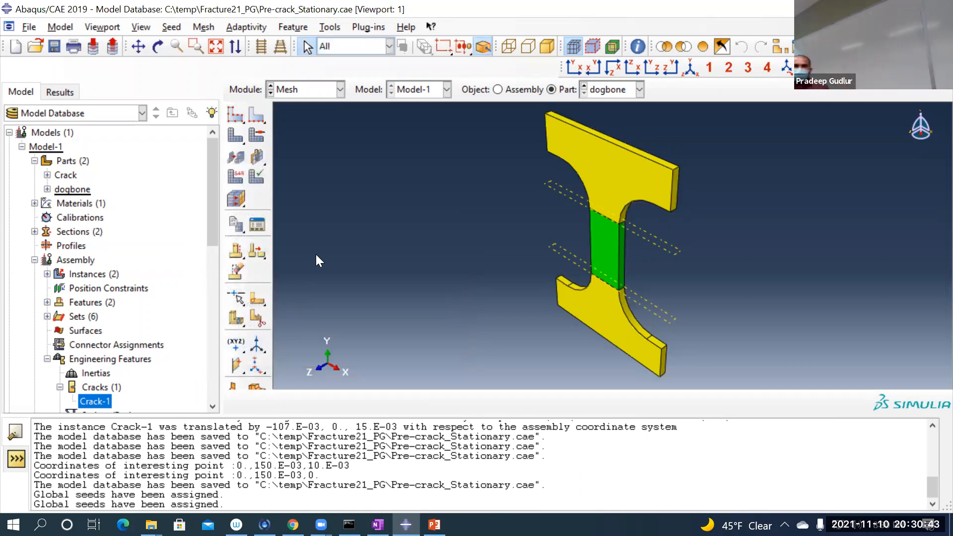
# Step: Seed the edges of Set-middle-region locally by size with an approximate element size of 0.003 and no bias
pyautogui.click(258, 119)
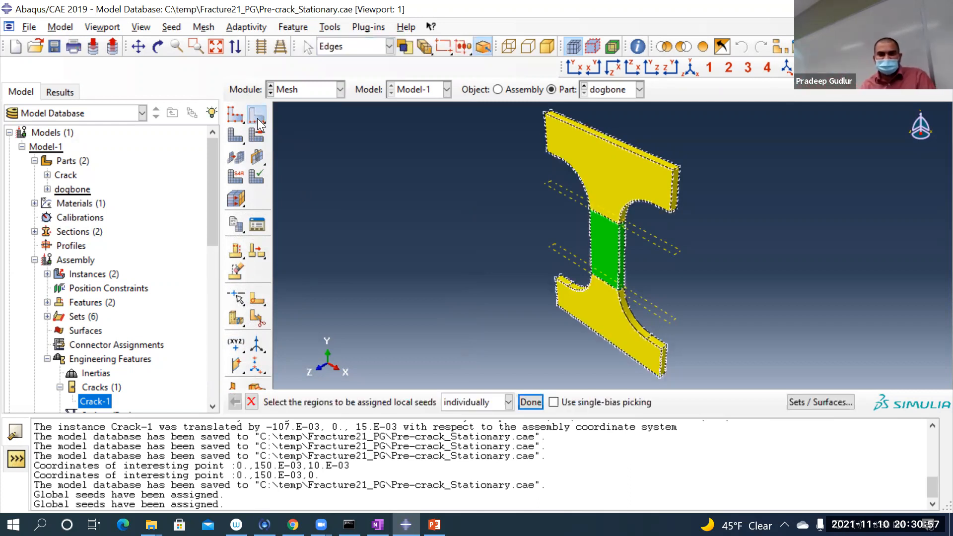
pyautogui.click(804, 401)
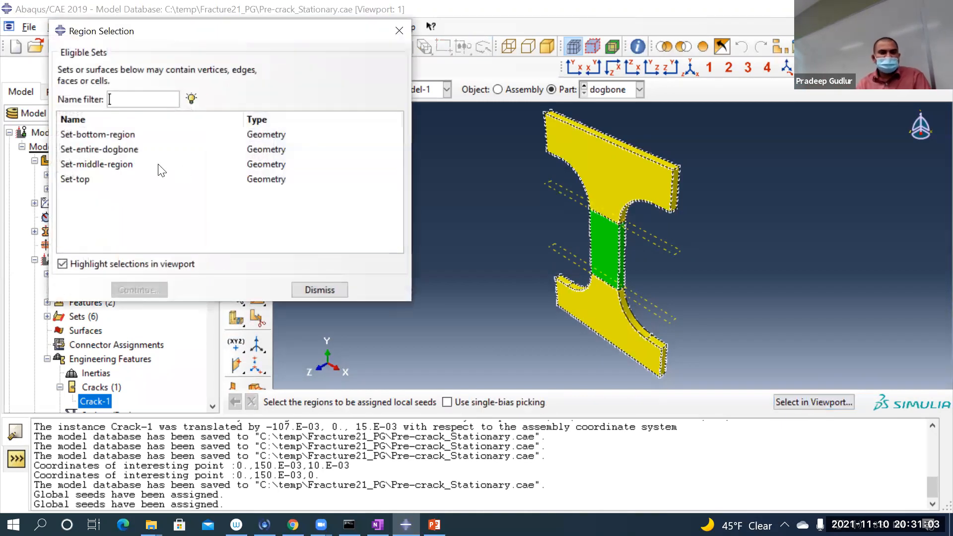
pyautogui.click(162, 166)
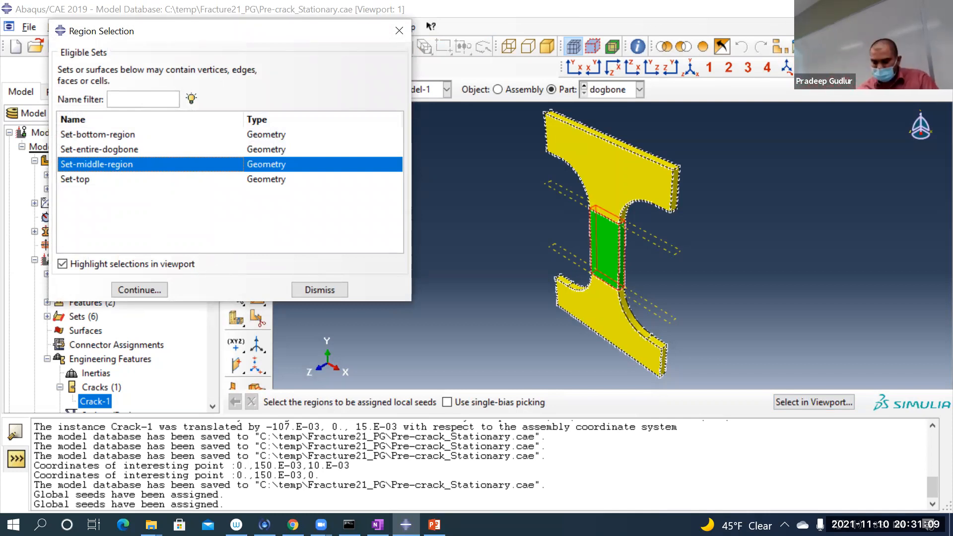
pyautogui.click(134, 287)
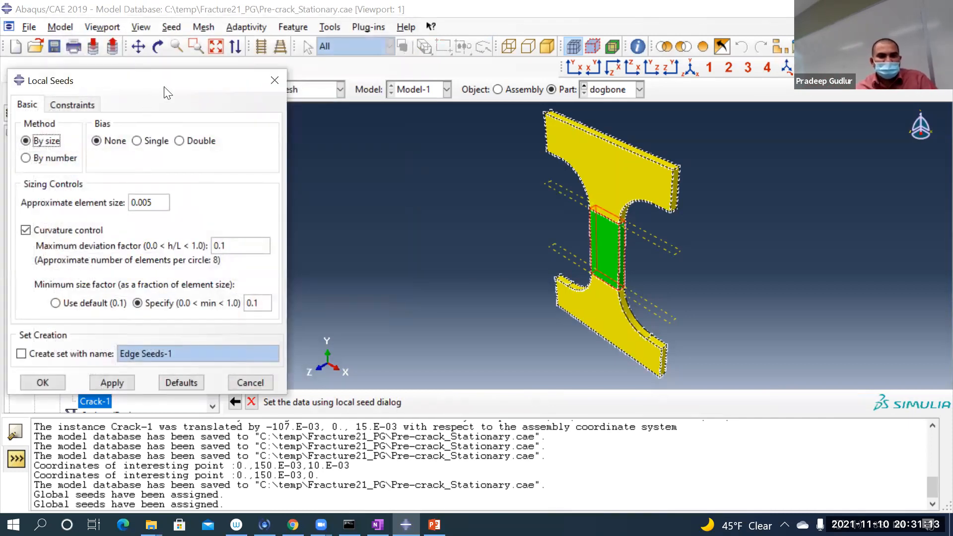
pyautogui.moveTo(166, 88); pyautogui.dragTo(358, 75)
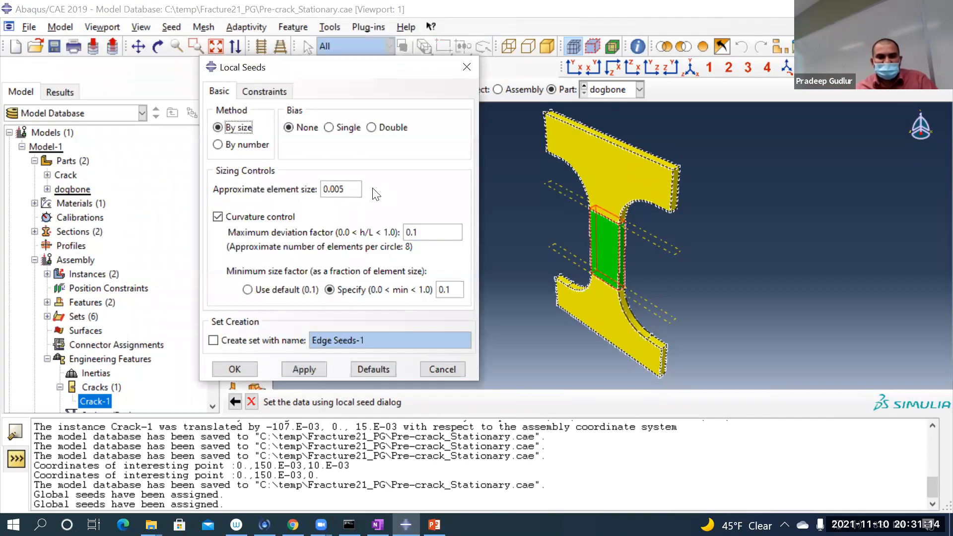
pyautogui.click(339, 191)
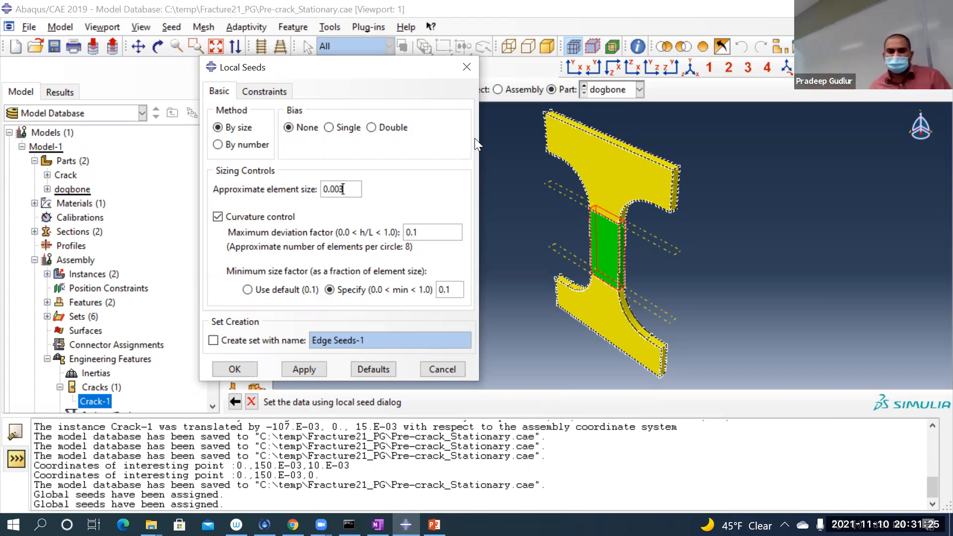
pyautogui.click(234, 369)
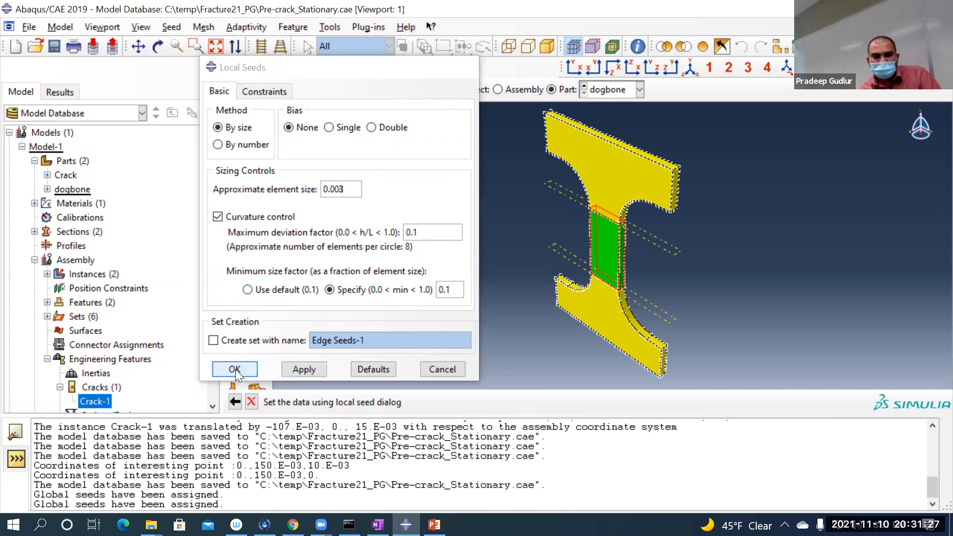
pyautogui.click(321, 286)
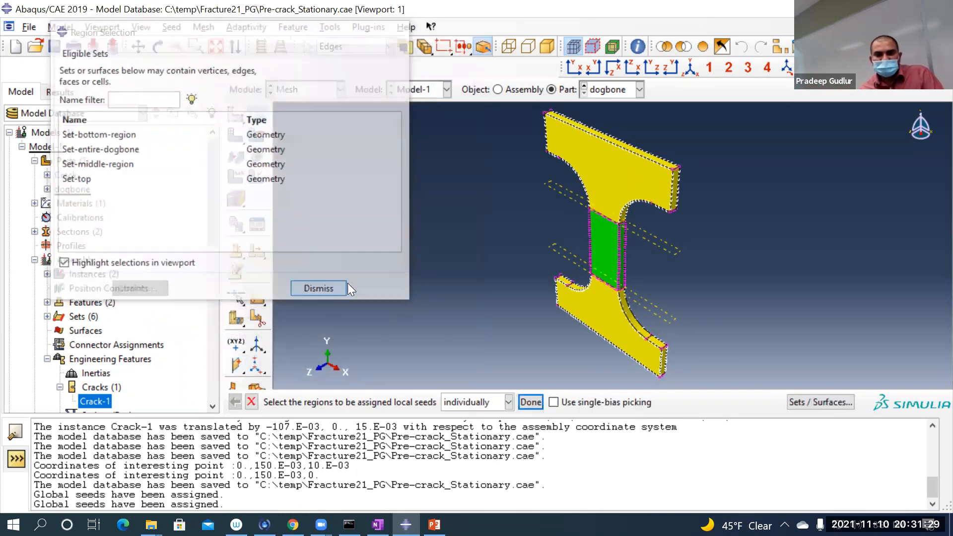
pyautogui.scroll(3, 523, 276)
pyautogui.scroll(-1, 521, 276)
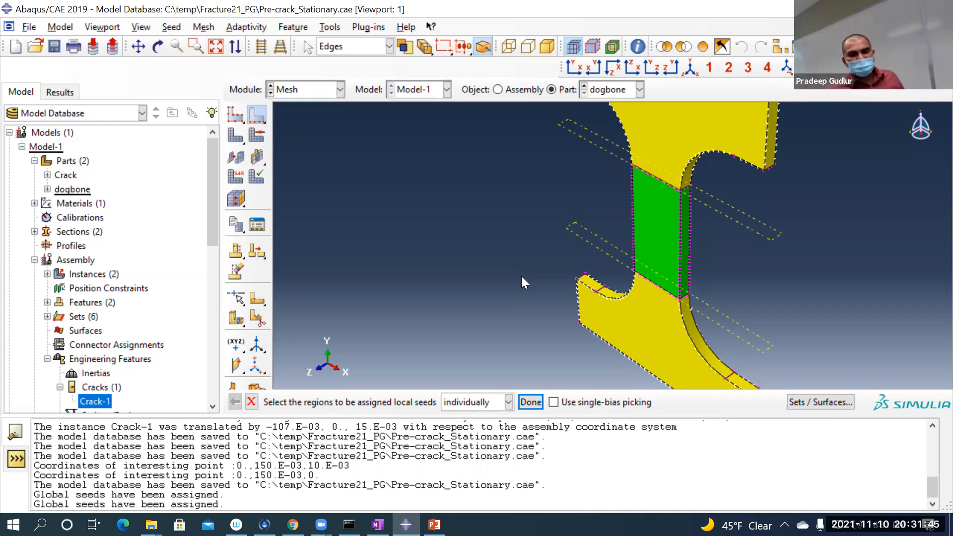
pyautogui.scroll(-5, 521, 276)
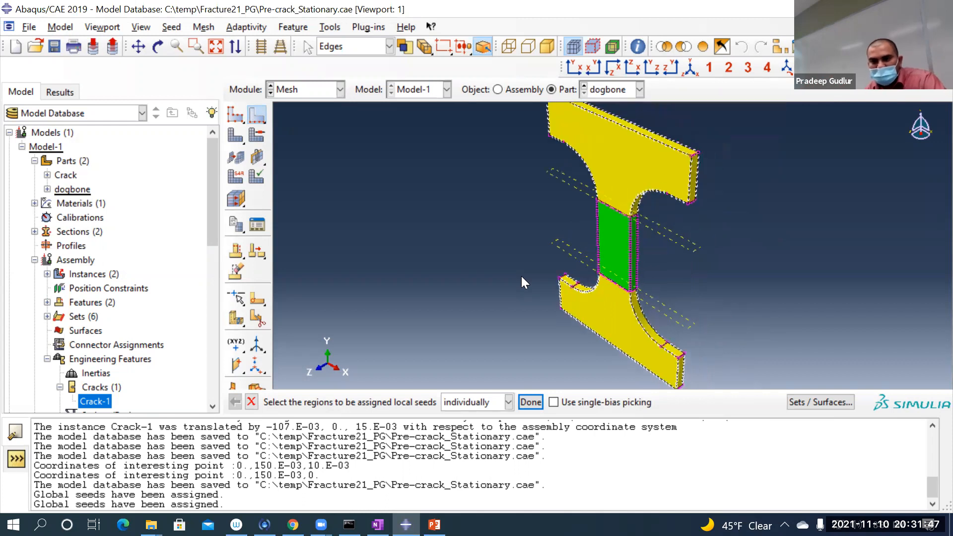
pyautogui.click(531, 402)
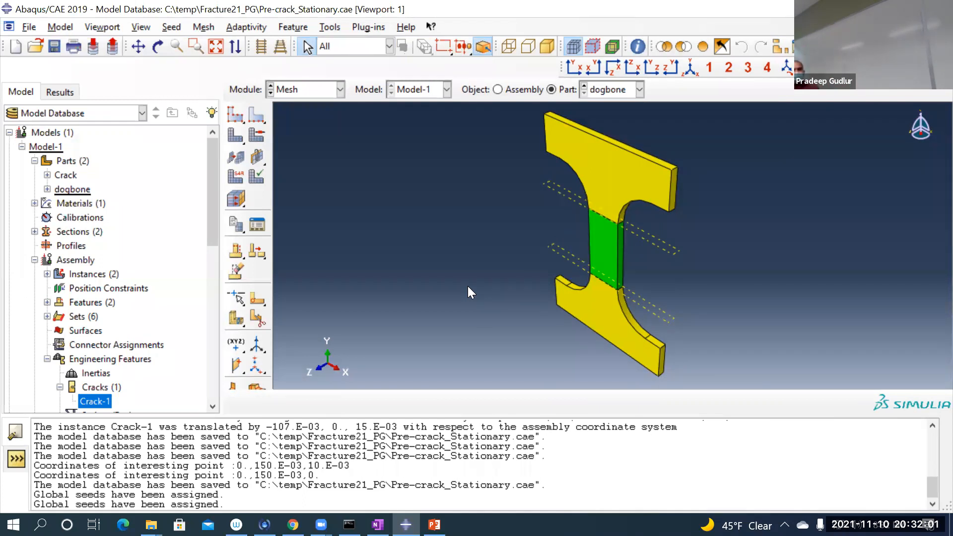
# Step: Assign mesh controls to all cells of the dogbone, with Hex element shape and the technique kept as is
pyautogui.click(258, 135)
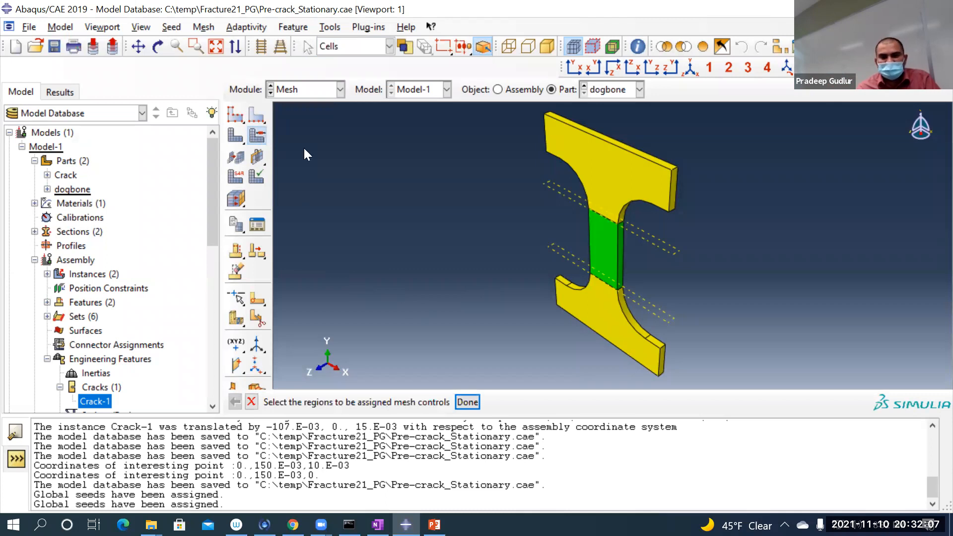
pyautogui.moveTo(519, 105); pyautogui.dragTo(848, 388)
pyautogui.click(466, 403)
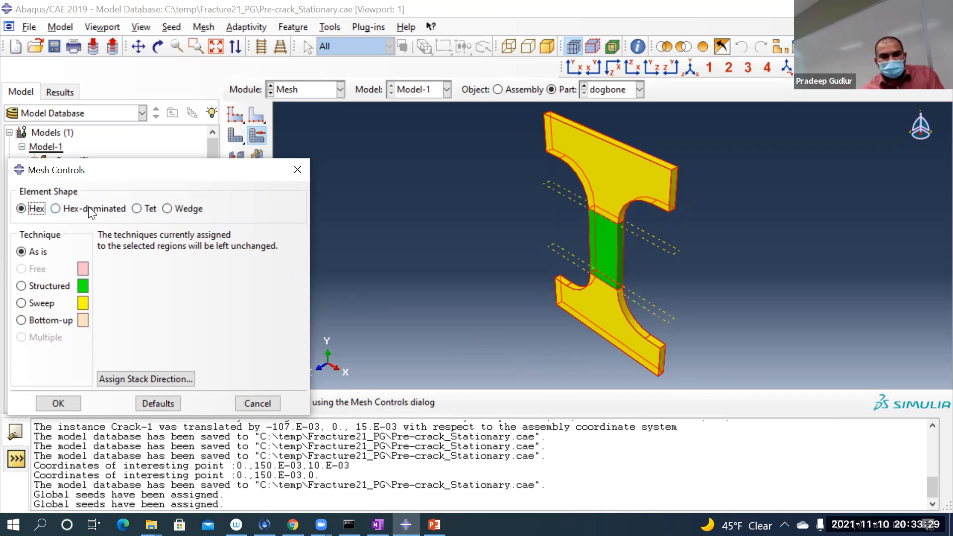
pyautogui.click(57, 396)
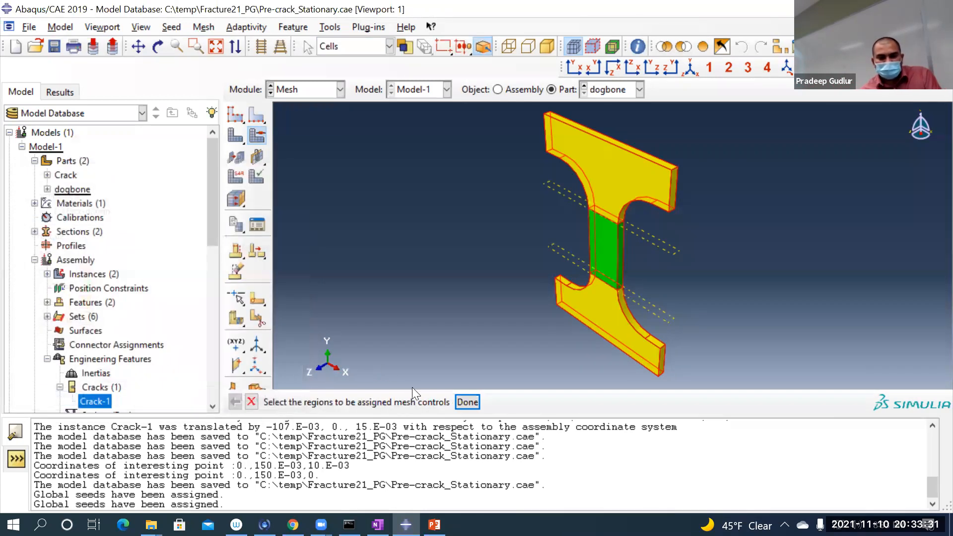
pyautogui.click(467, 402)
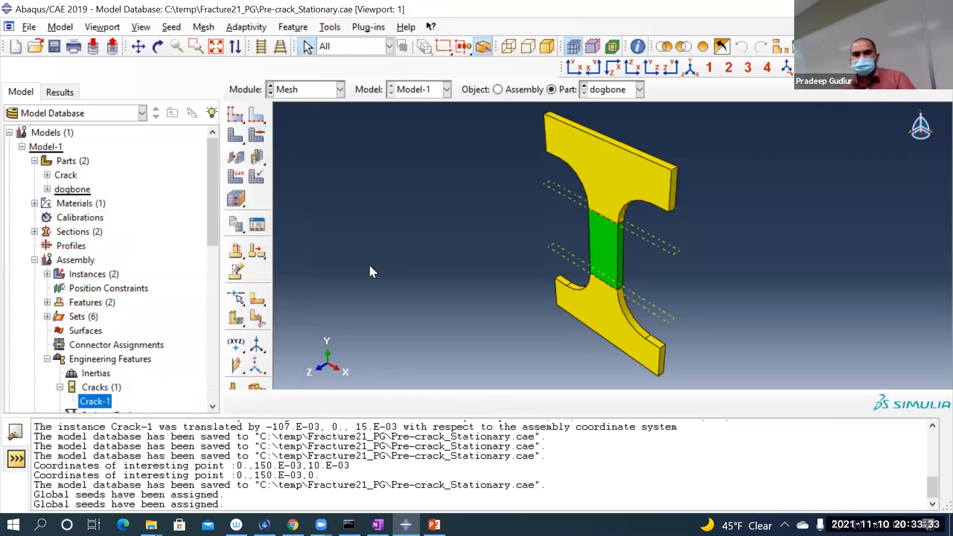
# Step: Assign Standard linear 3D Stress elements without reduced integration (C3D8) to Set-entire-dogbone
pyautogui.click(231, 174)
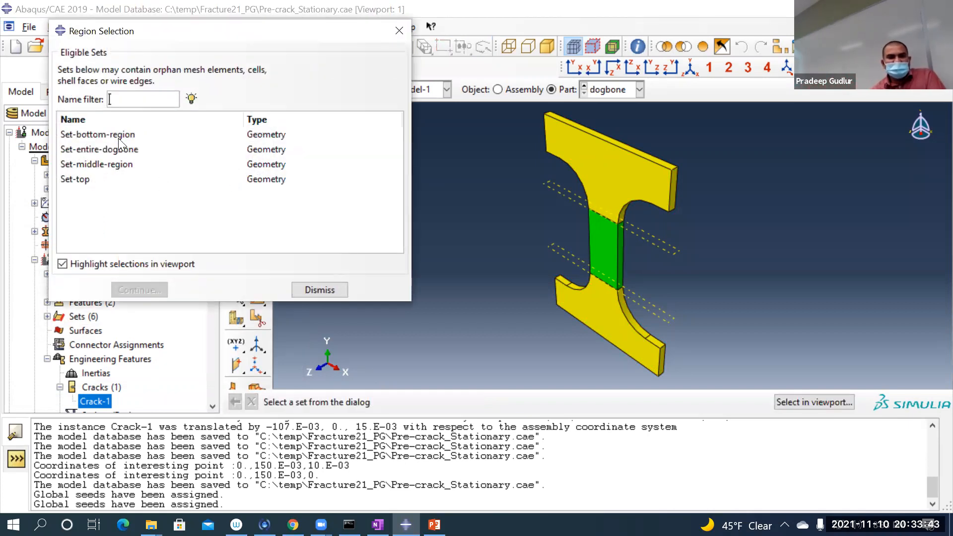
pyautogui.click(114, 150)
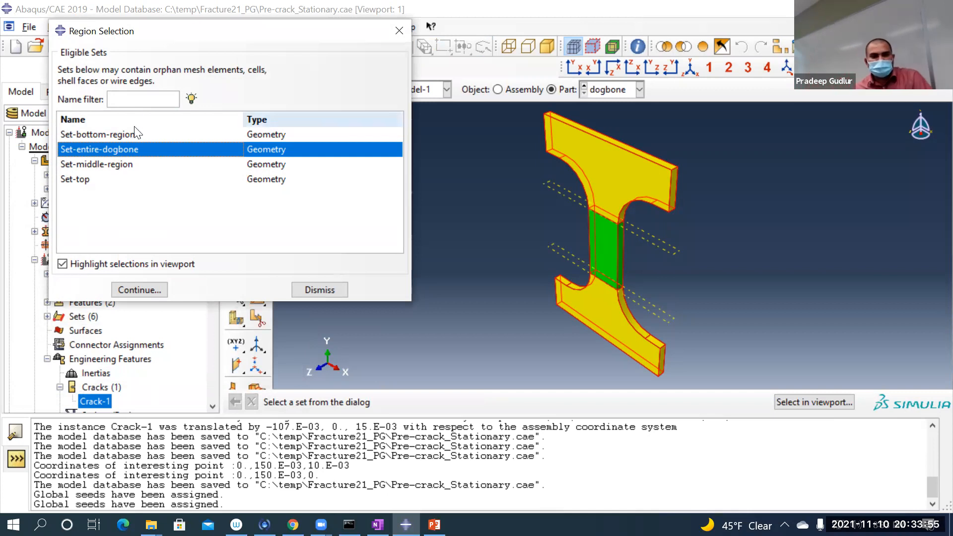
pyautogui.click(137, 287)
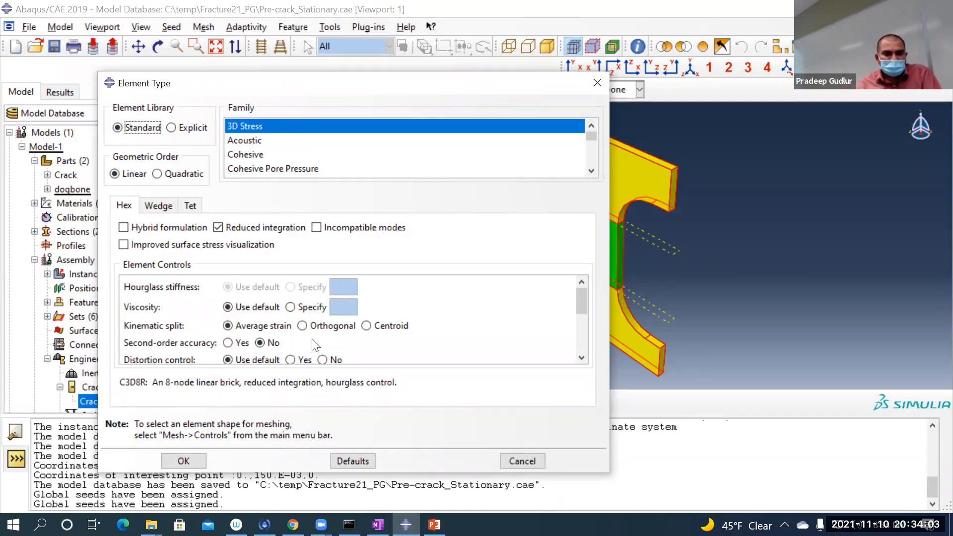
pyautogui.click(251, 230)
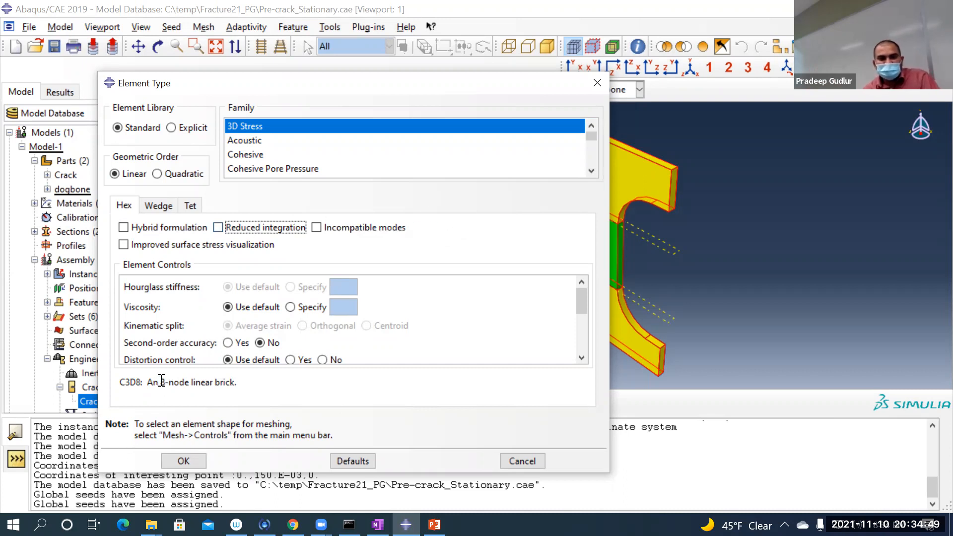
pyautogui.click(197, 459)
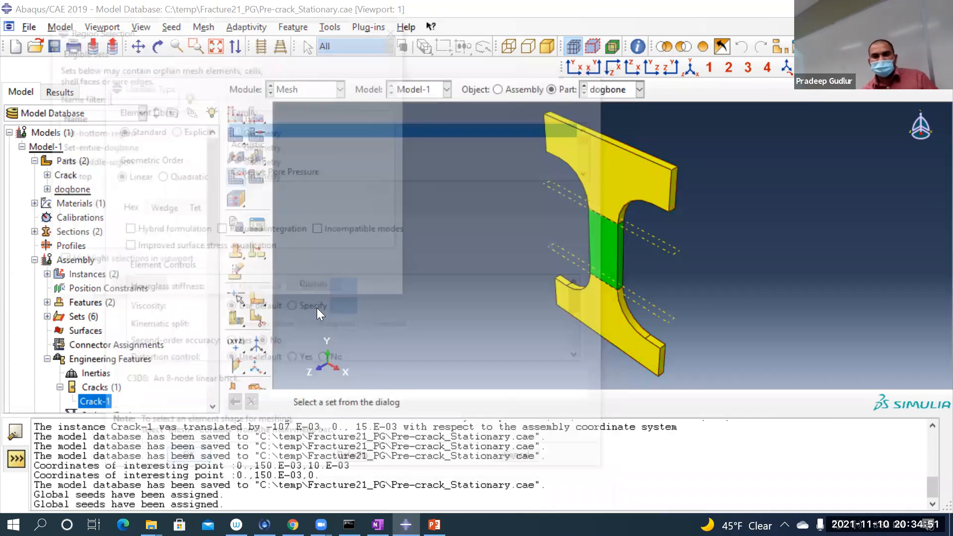
pyautogui.click(345, 289)
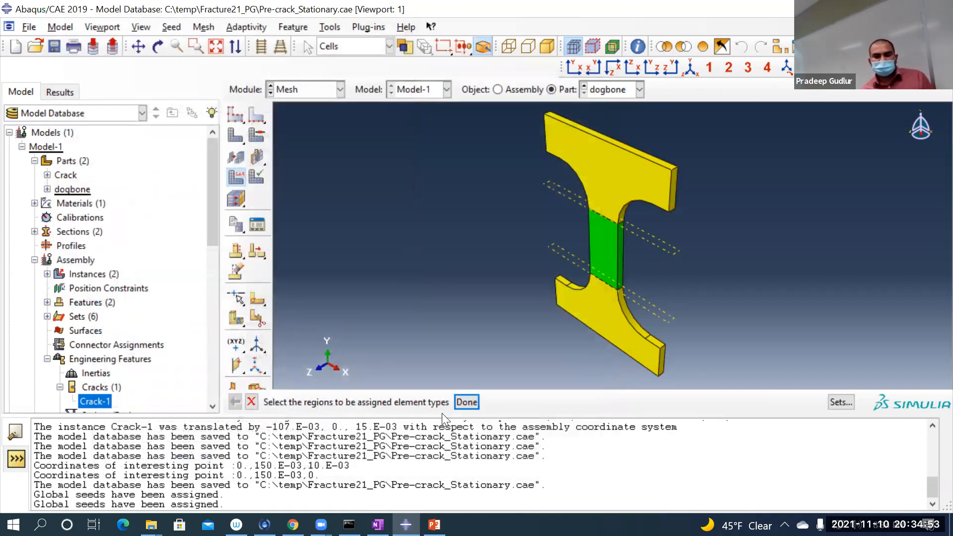
pyautogui.click(460, 400)
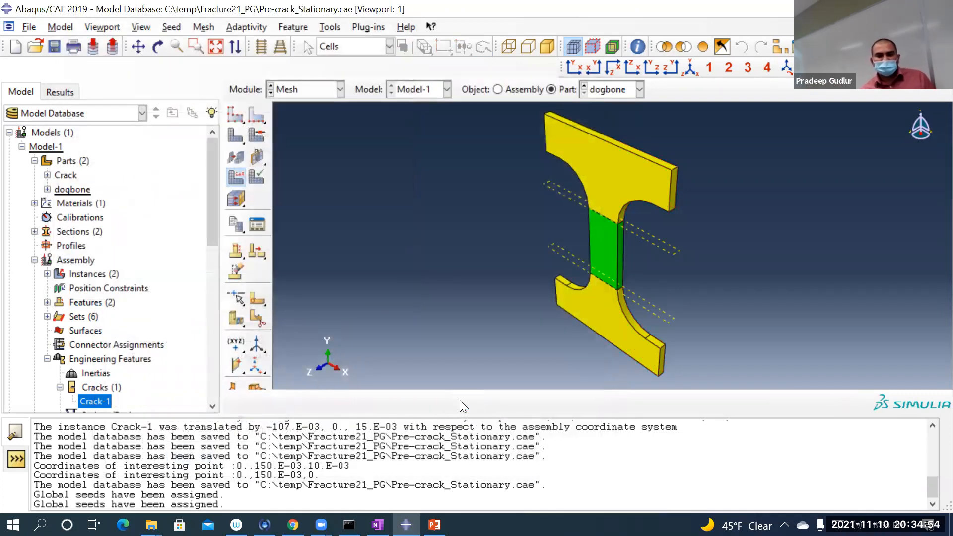
# Step: Mesh the dogbone part, inspect the refined middle region, and save the model database
pyautogui.click(236, 144)
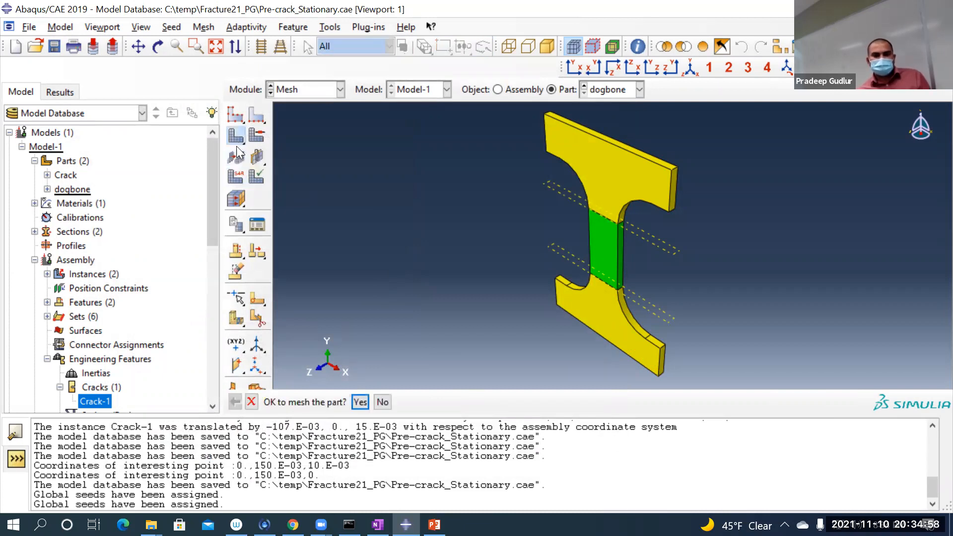
pyautogui.click(358, 400)
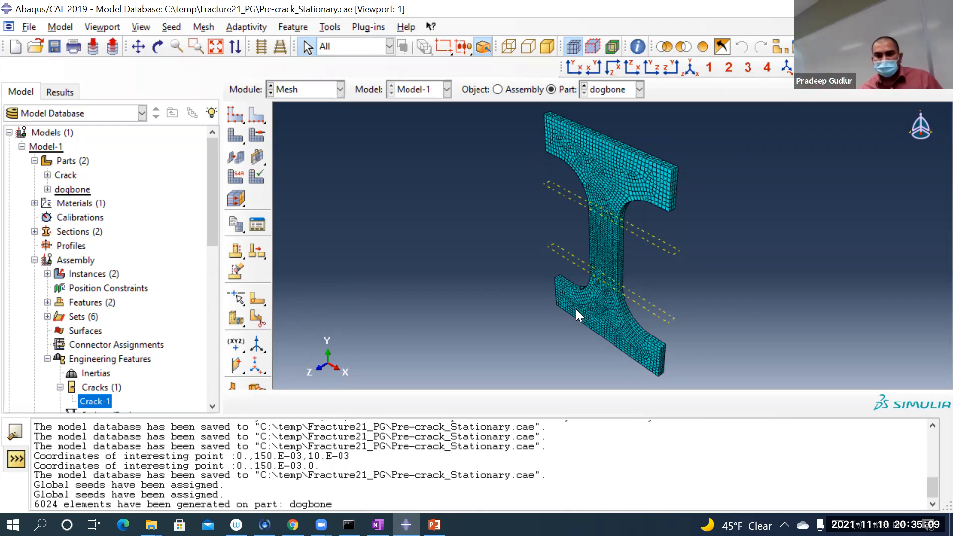
pyautogui.scroll(5, 600, 234)
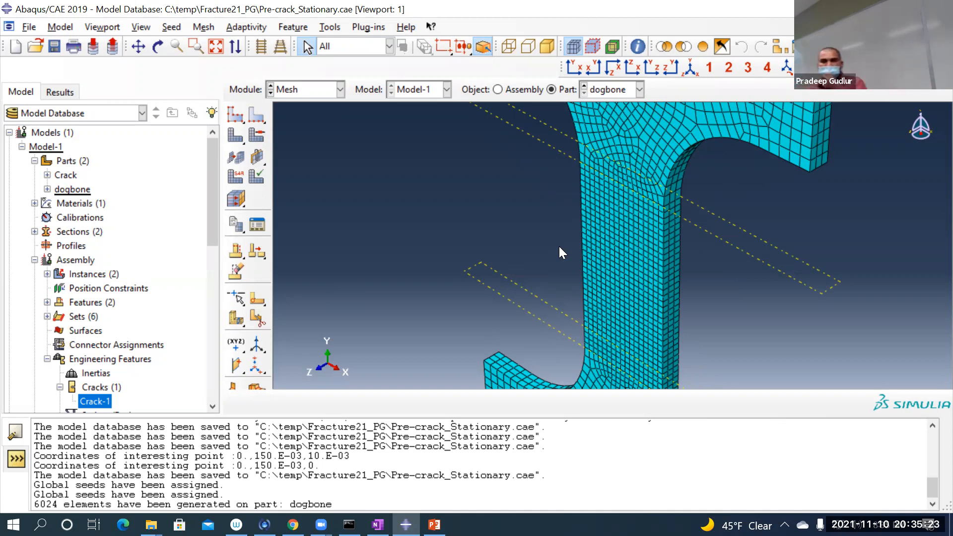
pyautogui.scroll(-5, 545, 250)
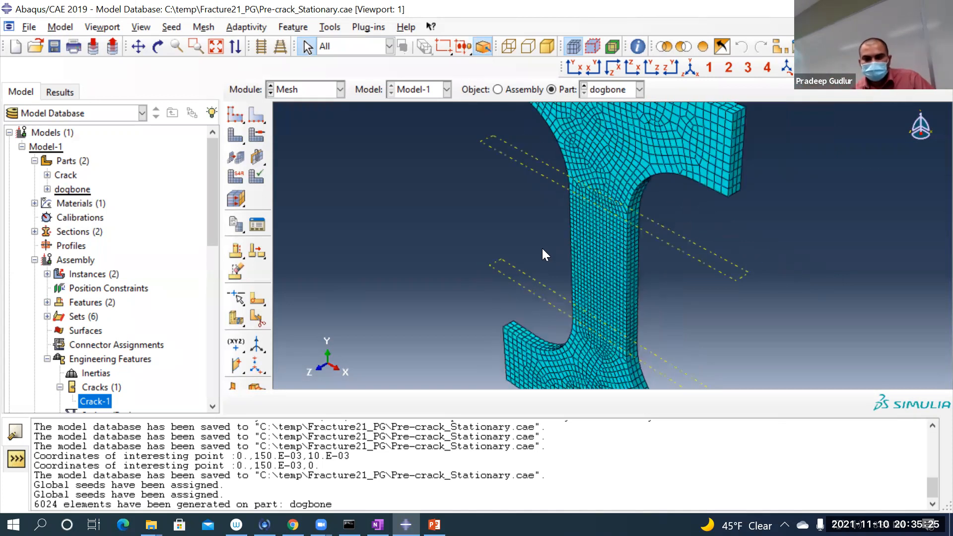
pyautogui.click(53, 43)
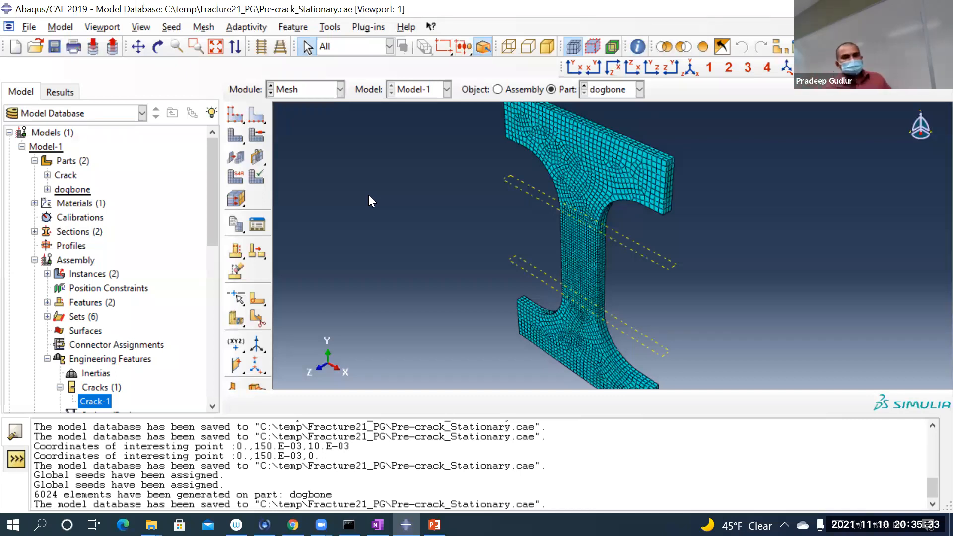
# Step: Switch to the Job module and save the model database
pyautogui.click(318, 92)
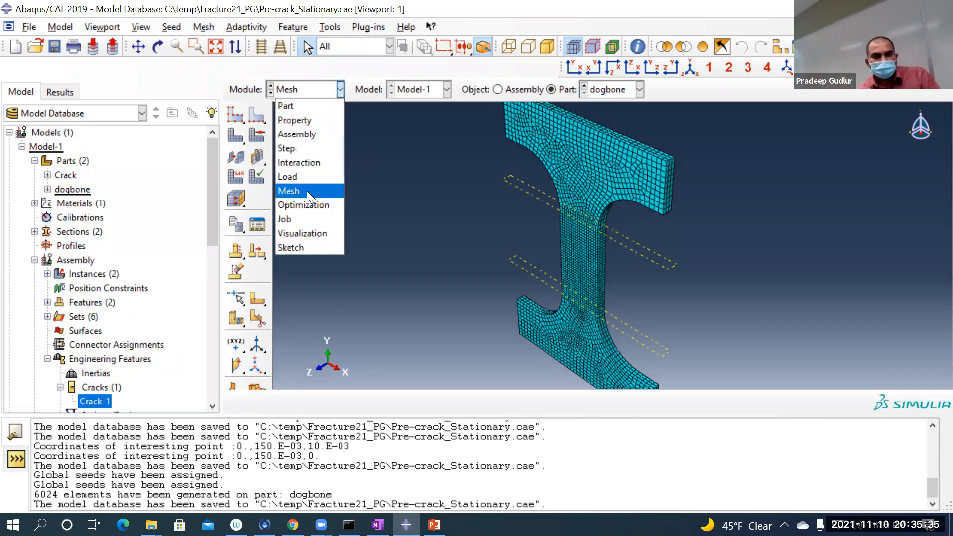
pyautogui.click(288, 218)
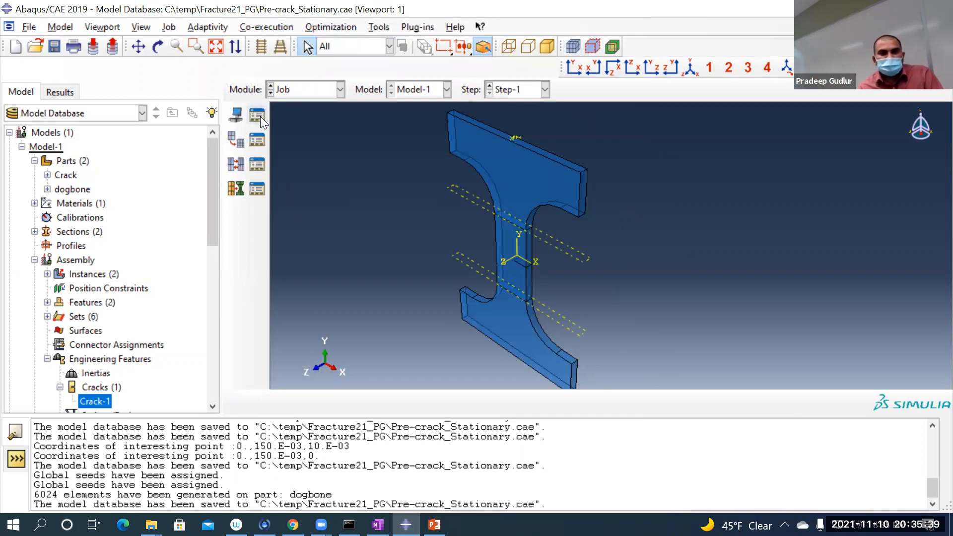
pyautogui.click(54, 46)
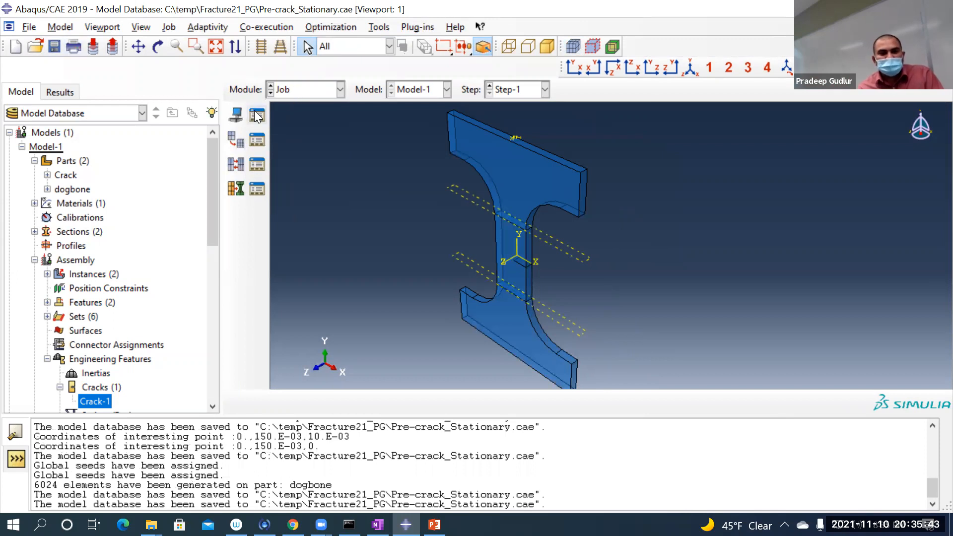
# Step: Create a full analysis job named Precrack_Stationary for Model-1, keeping background run mode and immediate submission
pyautogui.click(237, 114)
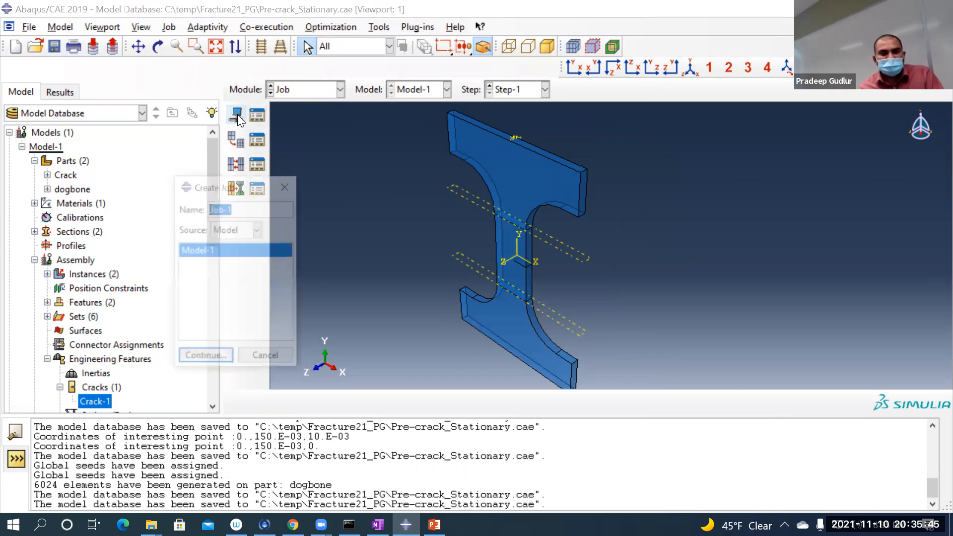
pyautogui.click(234, 211)
pyautogui.press('BackSpace')
pyautogui.press('BackSpace')
pyautogui.press('BackSpace')
pyautogui.write('Precrack_')
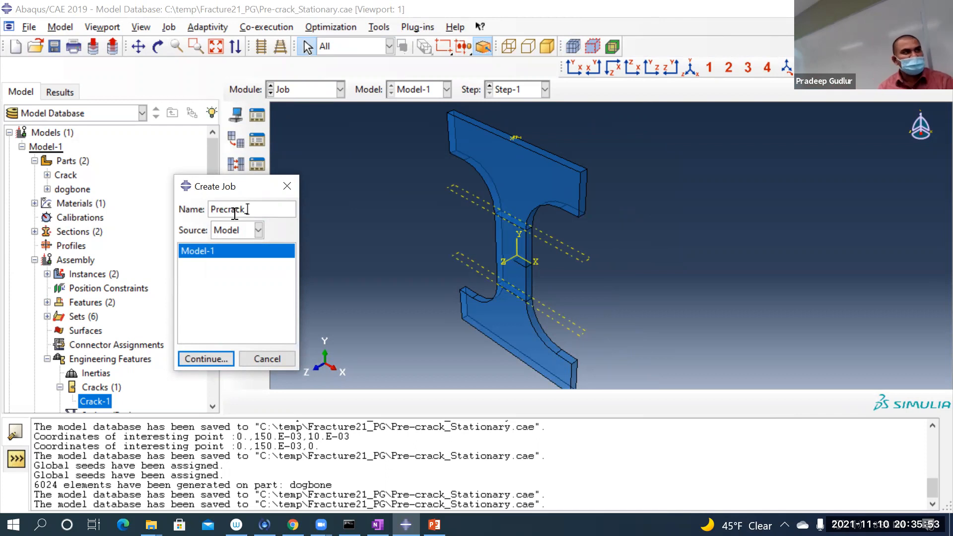
pyautogui.write('tationary')
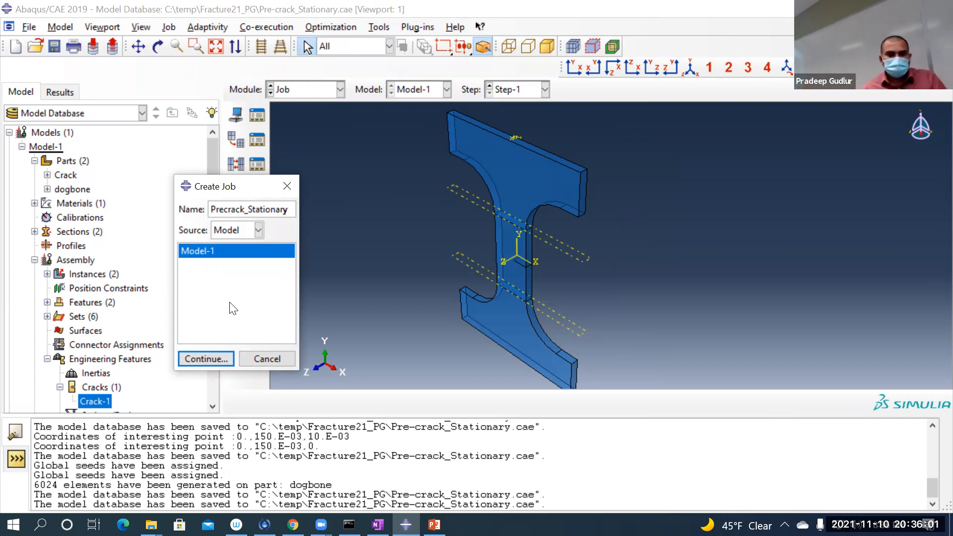
pyautogui.click(210, 356)
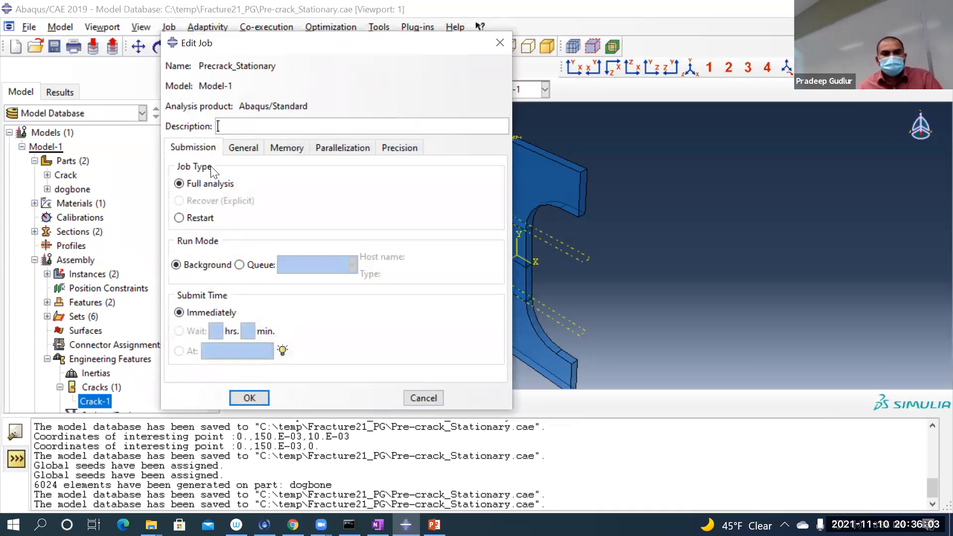
pyautogui.click(249, 398)
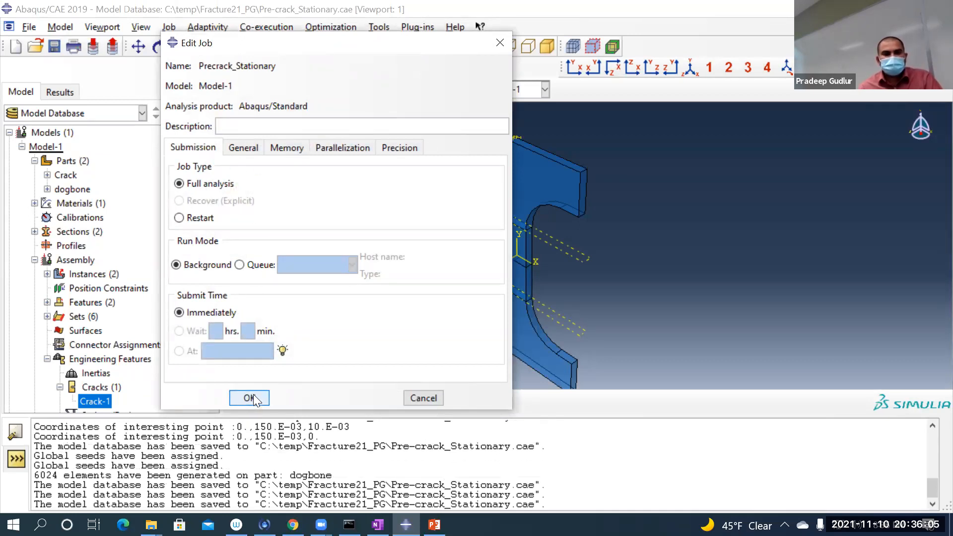
# Step: Submit the Precrack_Stationary job for analysis and review its run in the job monitor
pyautogui.click(256, 115)
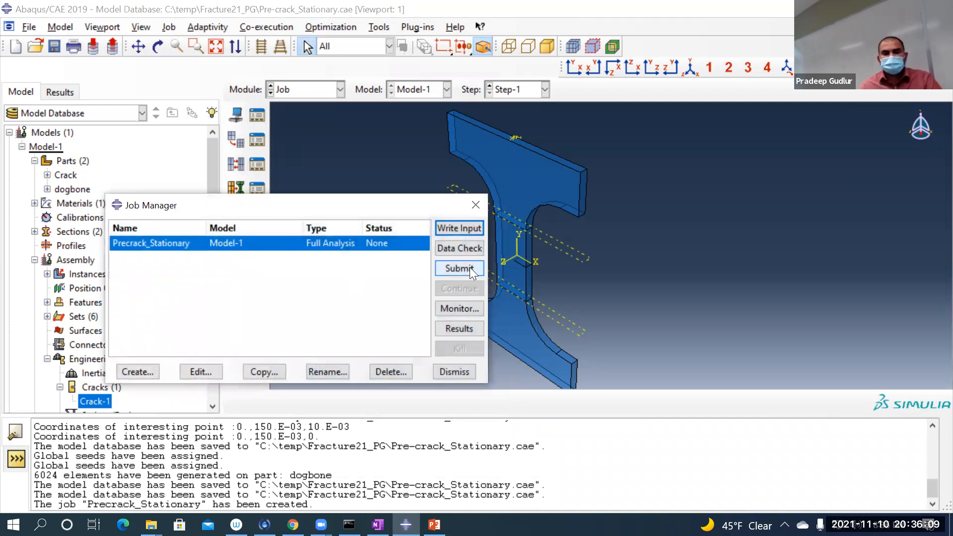
pyautogui.click(467, 268)
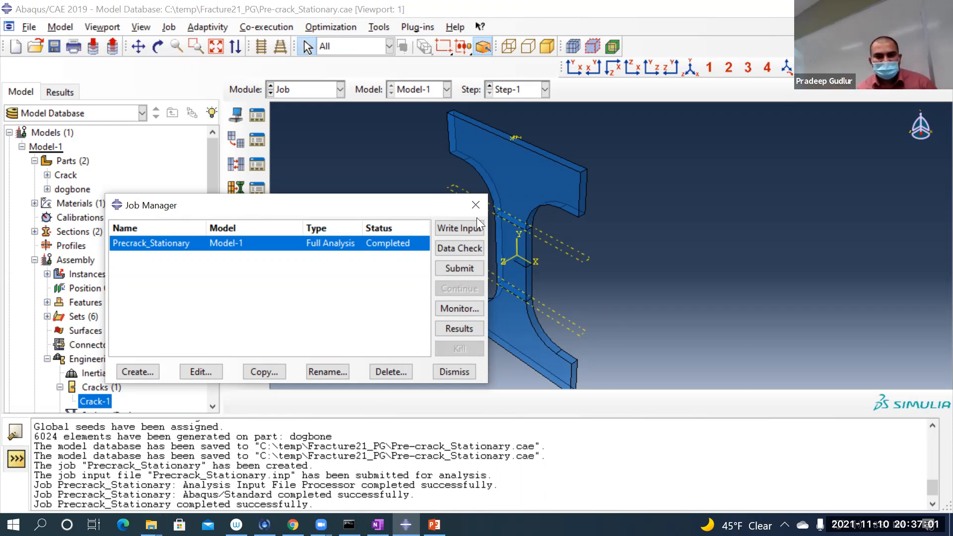
pyautogui.click(467, 310)
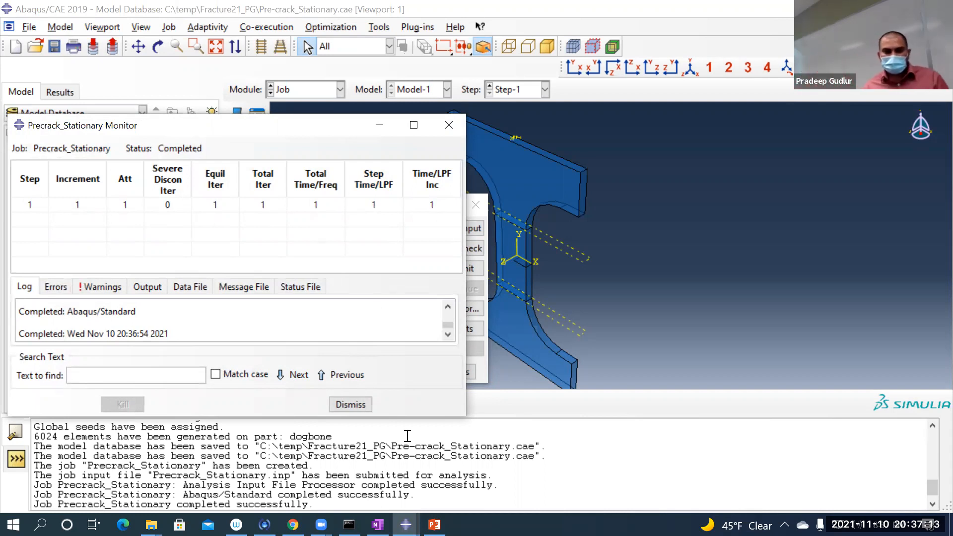
pyautogui.click(351, 405)
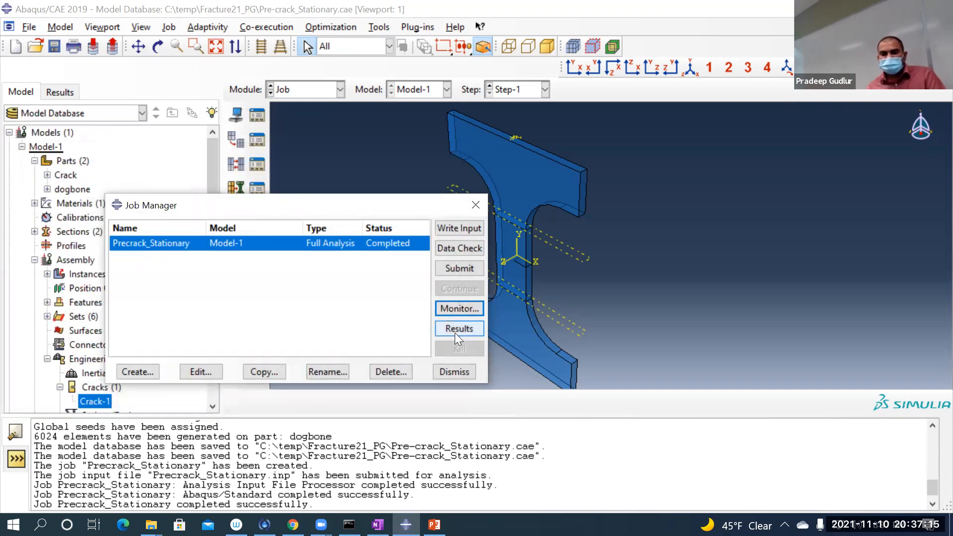
# Step: Load the Precrack_Stationary results and plot the Mises stress contours on the deformed dogbone around the crack
pyautogui.click(455, 331)
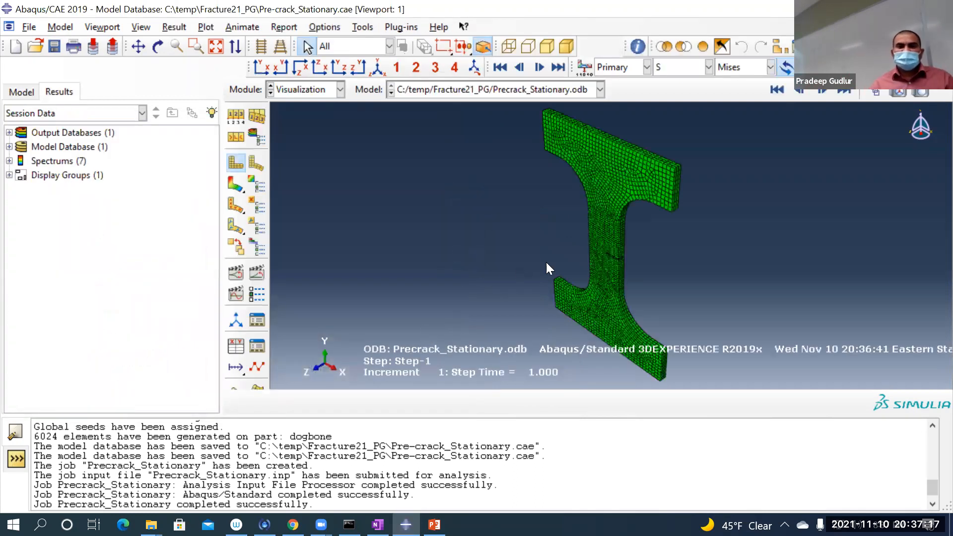
pyautogui.scroll(5, 605, 236)
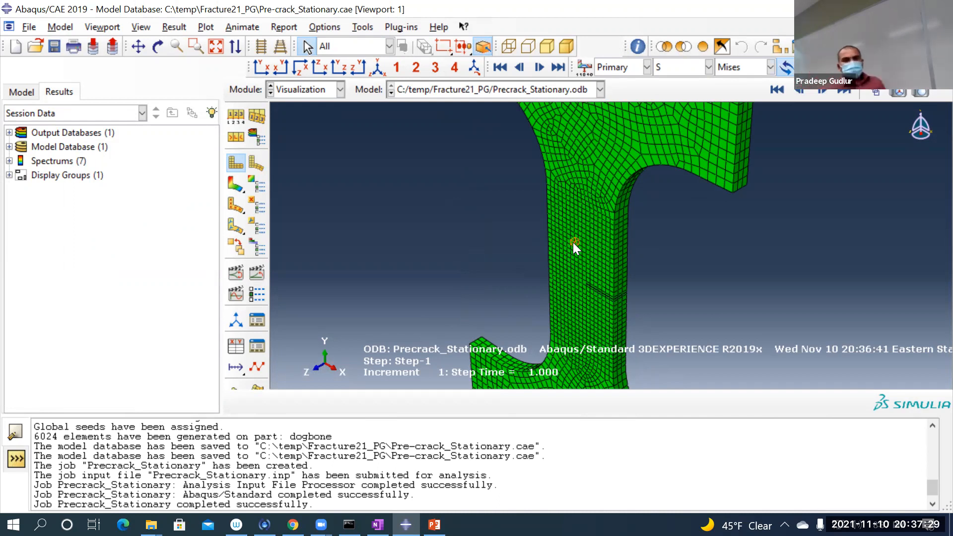
pyautogui.click(233, 185)
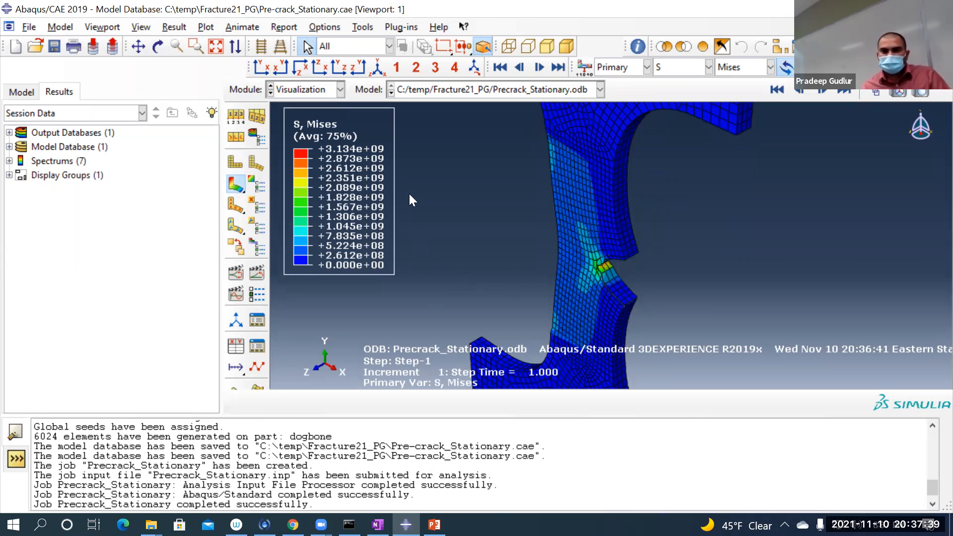
# Step: Animate the stress contours over the time history, looping at a frame rate near the slow end
pyautogui.click(257, 272)
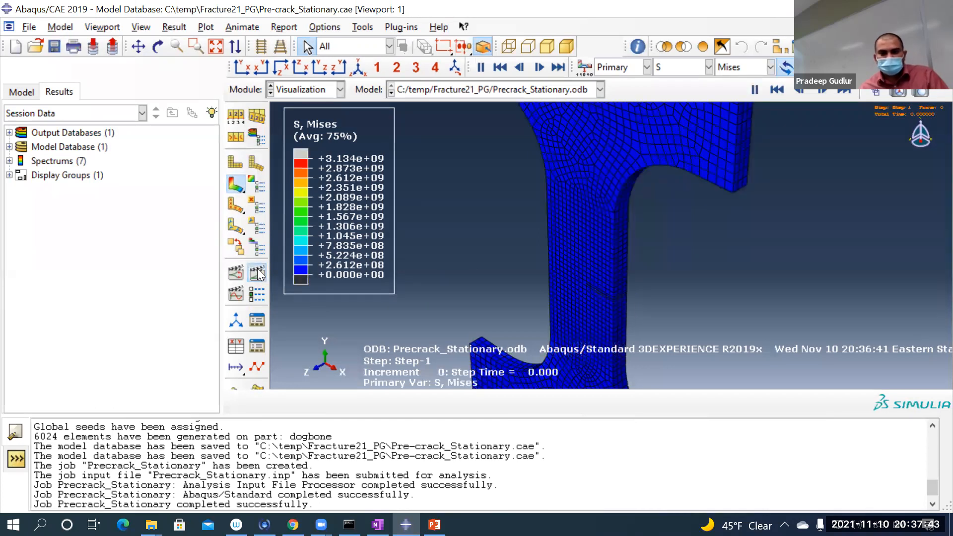
pyautogui.click(257, 272)
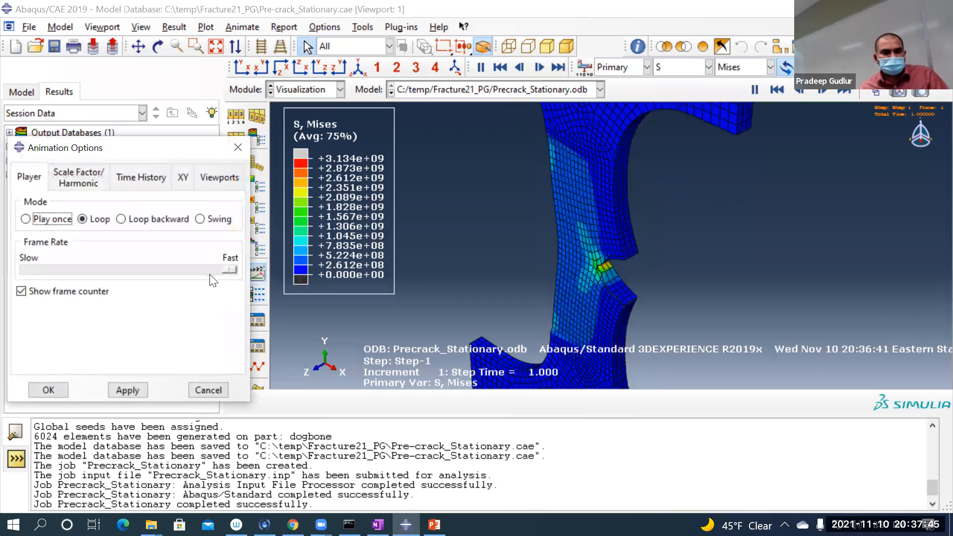
pyautogui.moveTo(227, 269); pyautogui.dragTo(44, 269)
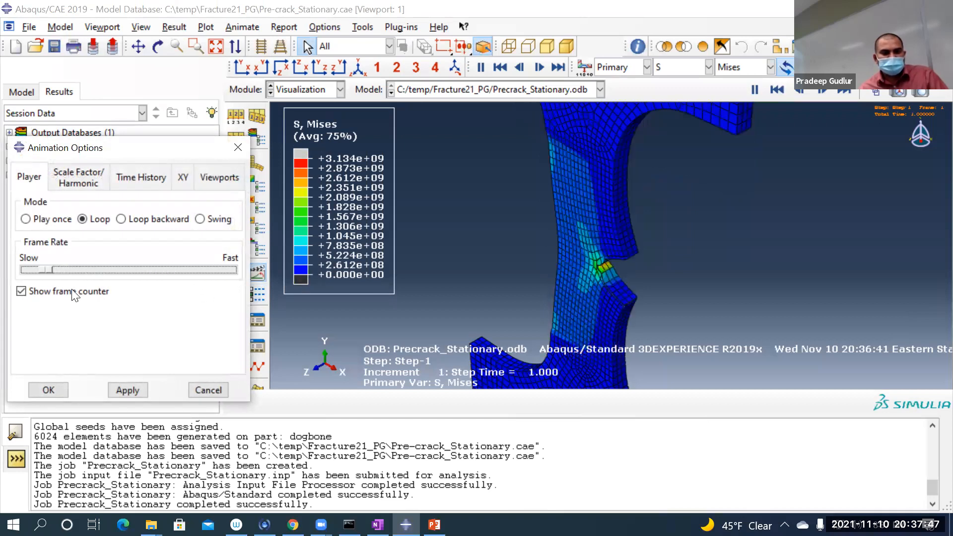
pyautogui.click(131, 390)
pyautogui.click(48, 390)
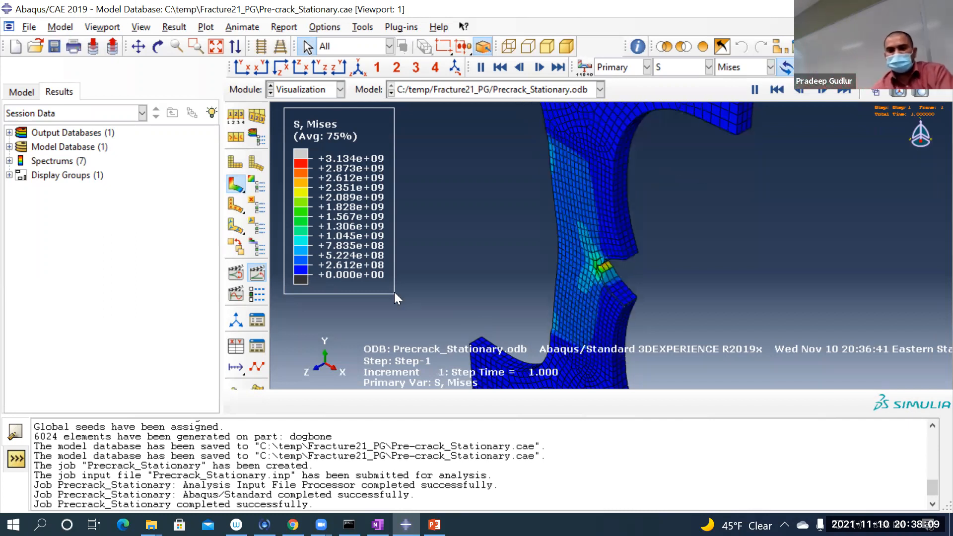
# Step: Show the PHILSM level set as the primary contour variable and examine it closely around the crack
pyautogui.click(676, 62)
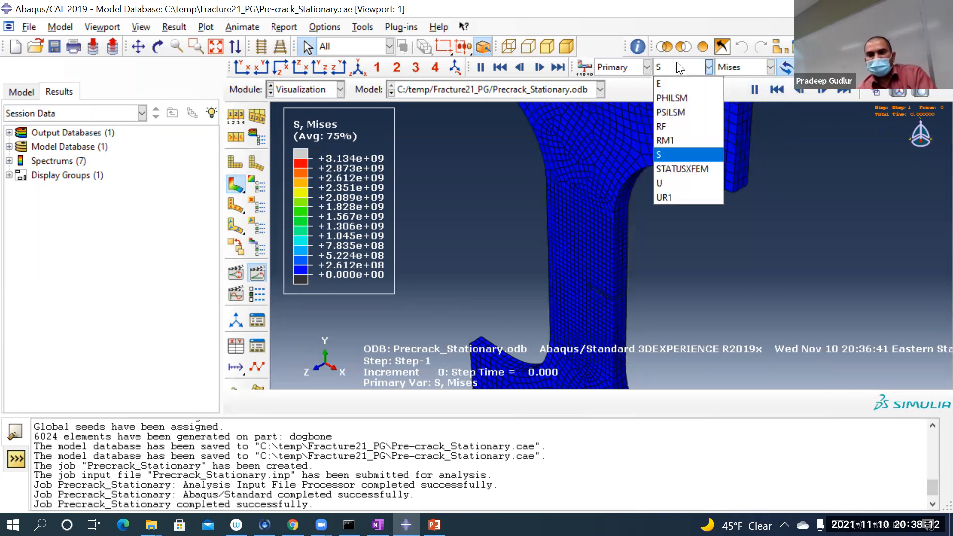
pyautogui.click(671, 97)
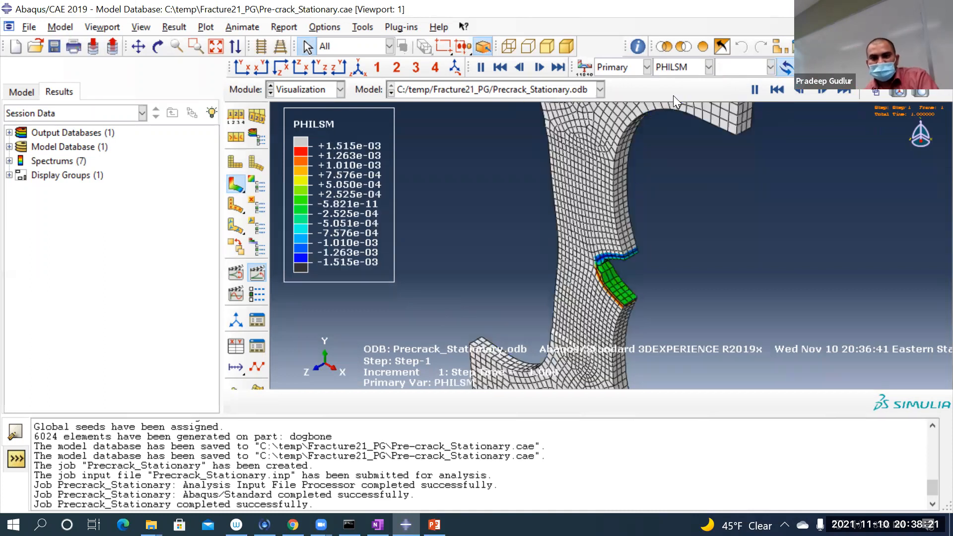
pyautogui.scroll(3, 564, 285)
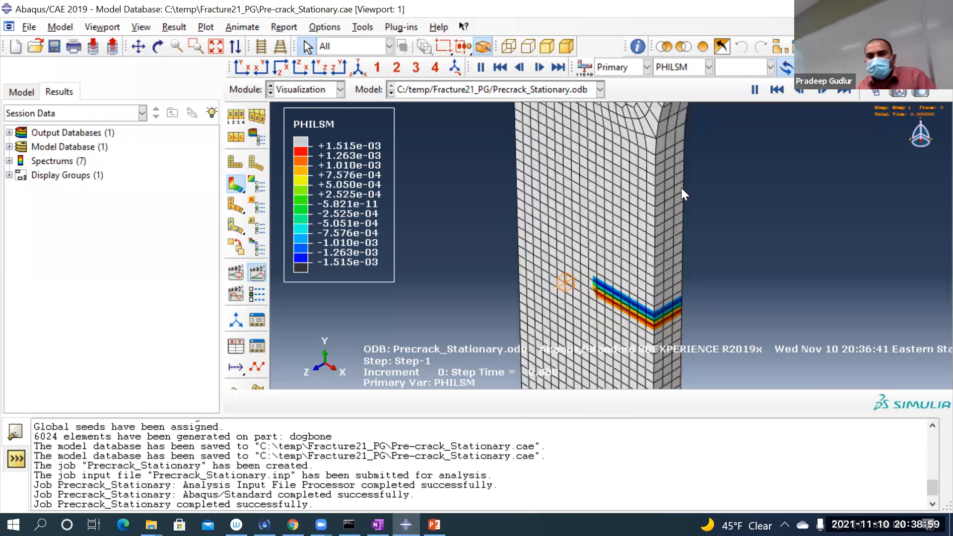
# Step: Examine the crack front with the PSILSM contours, followed by the STATUSXFEM contours of the cracked elements
pyautogui.click(683, 68)
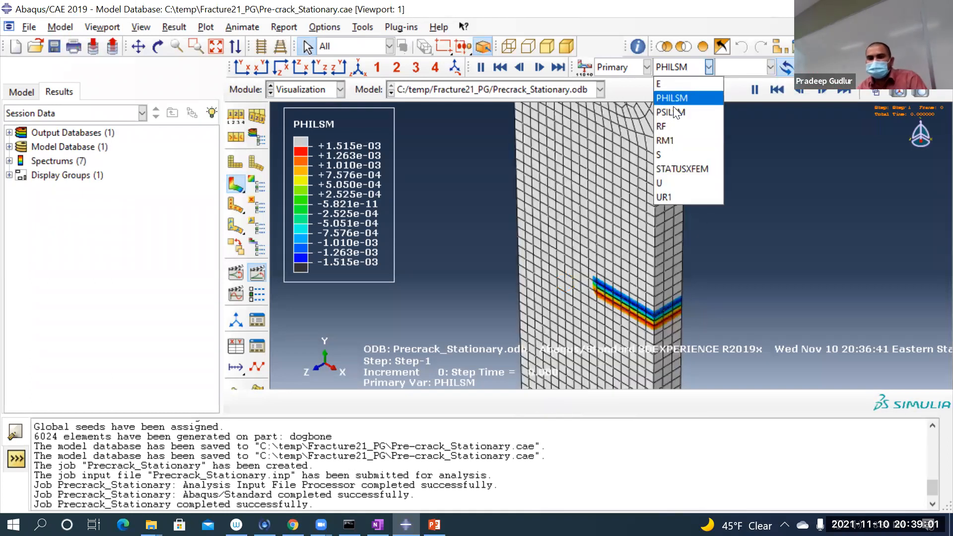
pyautogui.click(674, 111)
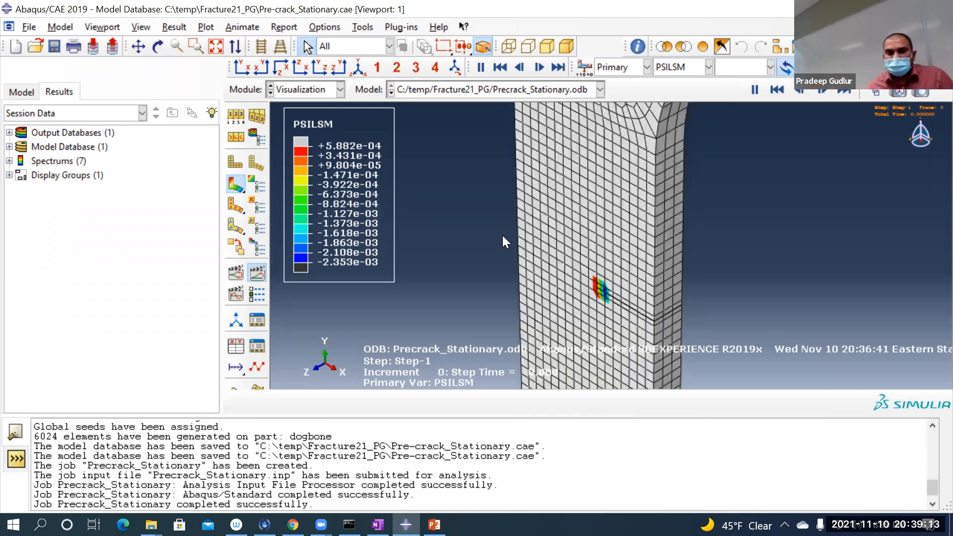
pyautogui.click(683, 68)
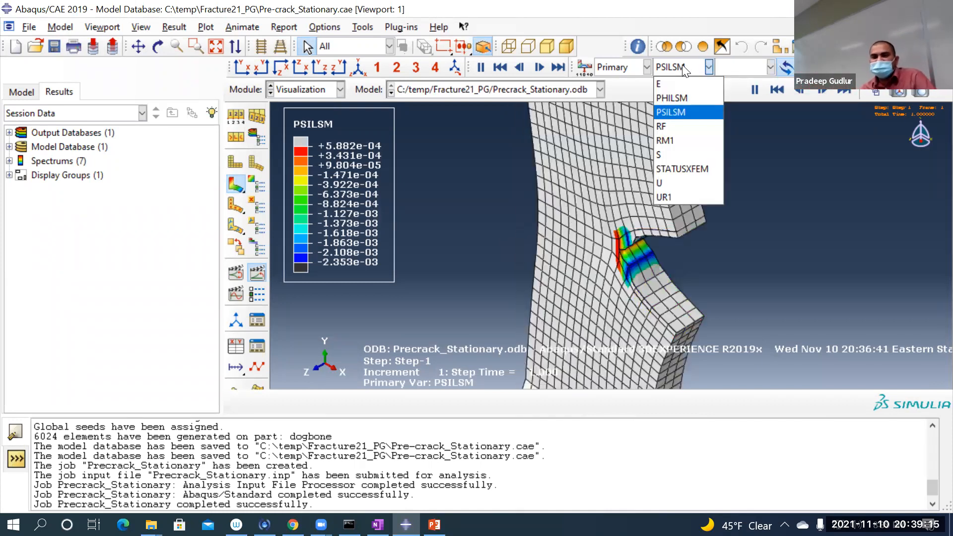
pyautogui.click(685, 169)
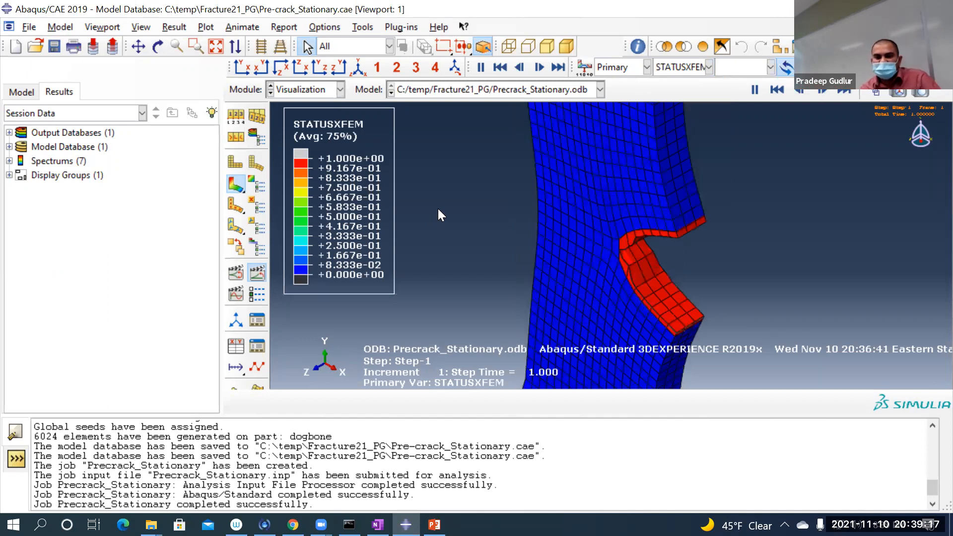
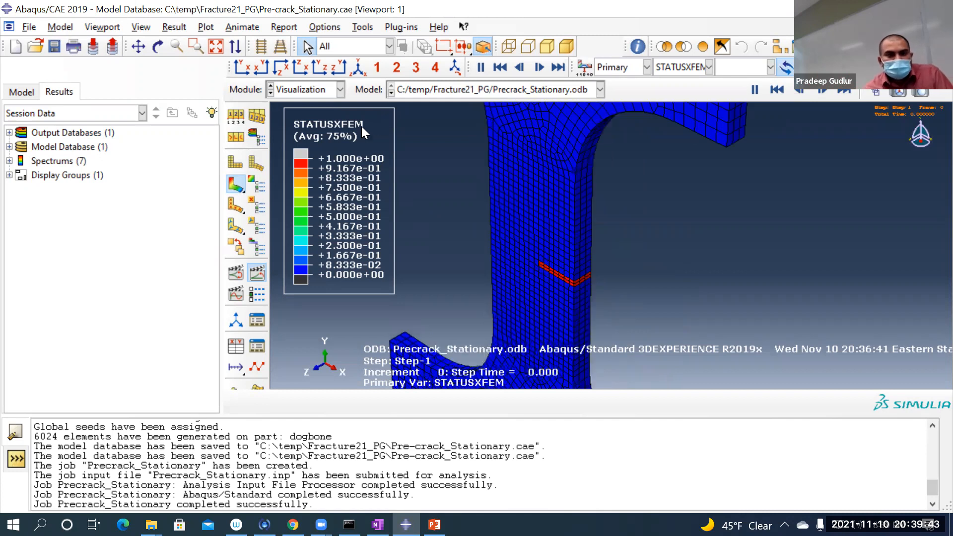
# Step: Save the model database, return to the Job module, close the Job Manager and save again
pyautogui.click(54, 46)
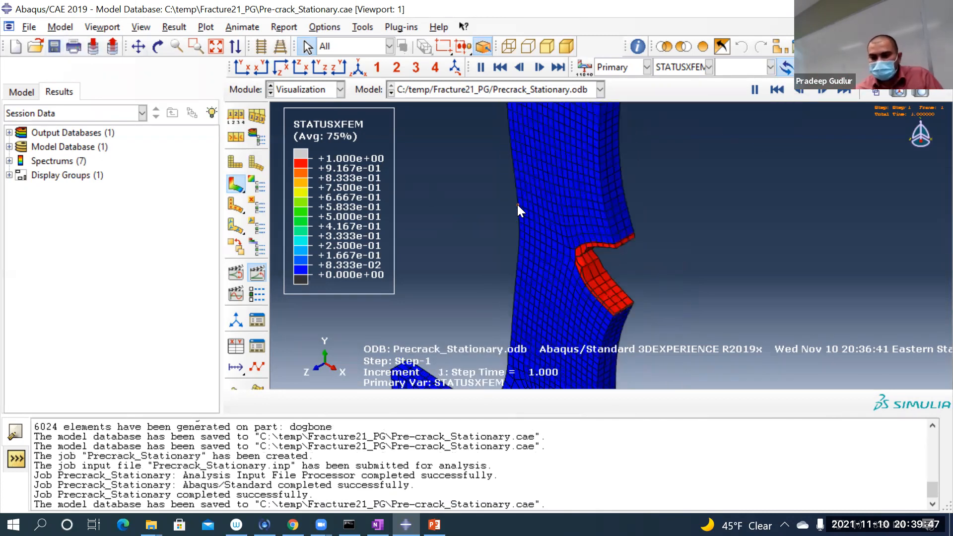
pyautogui.click(309, 91)
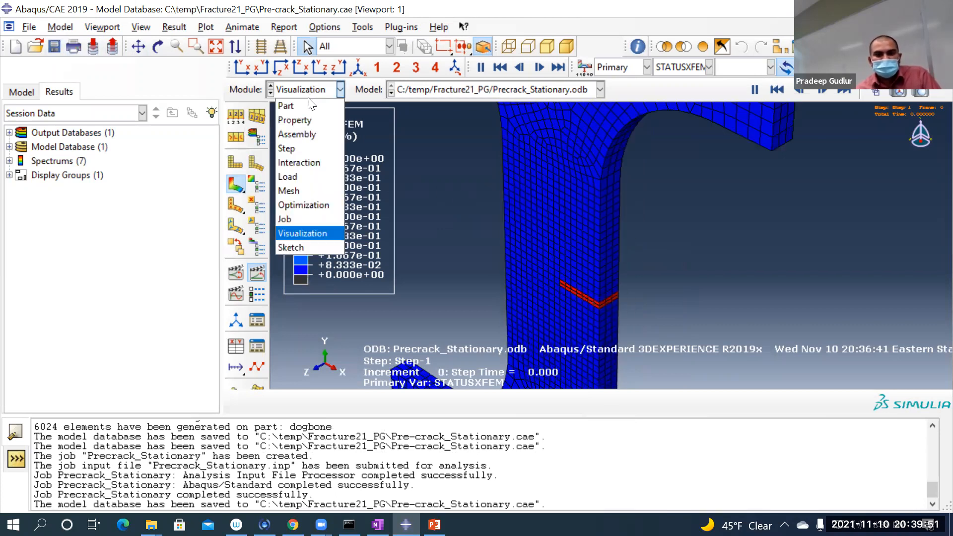
pyautogui.click(422, 168)
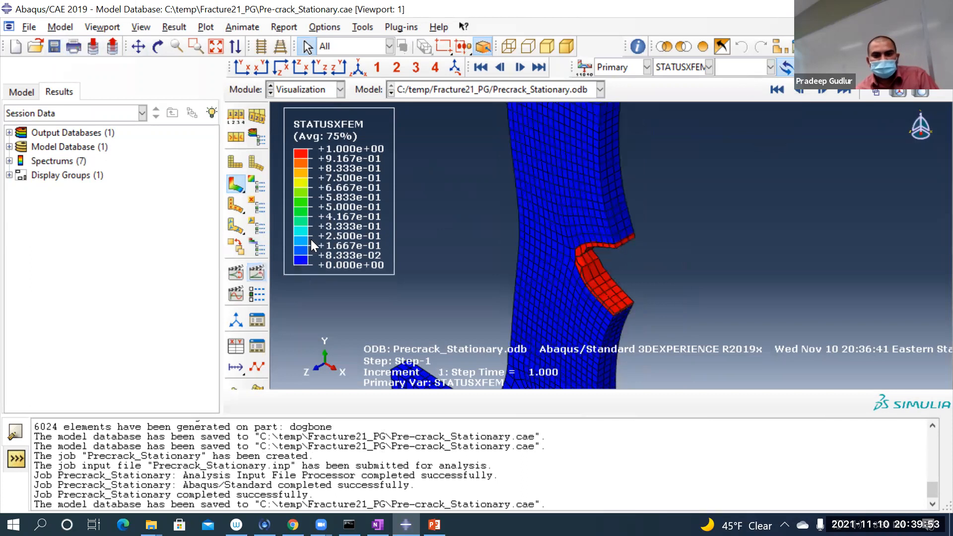
pyautogui.click(297, 94)
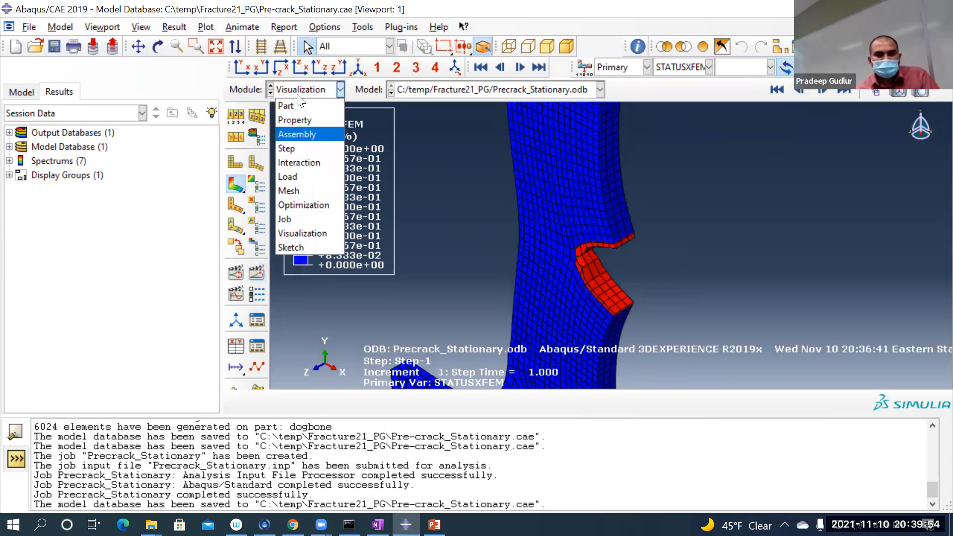
pyautogui.click(302, 219)
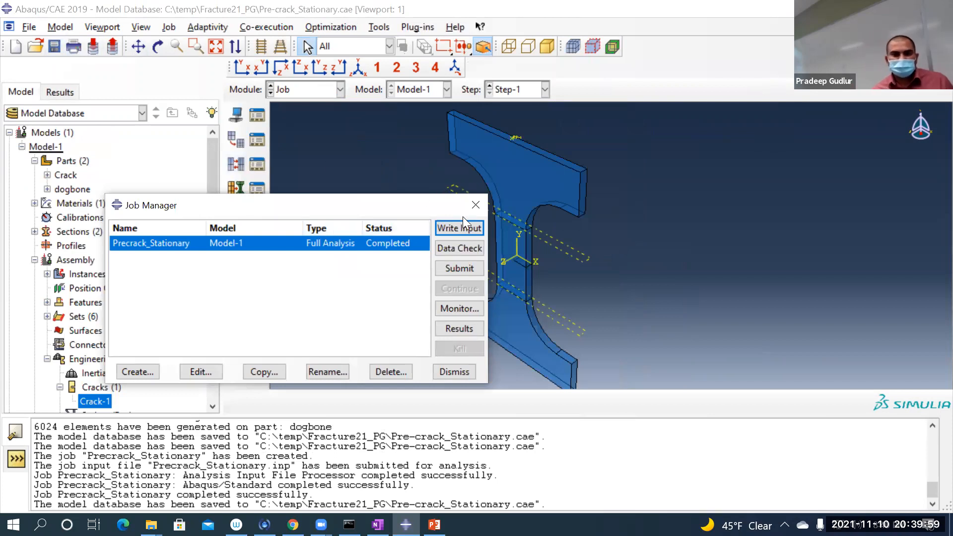
pyautogui.click(475, 205)
pyautogui.click(55, 45)
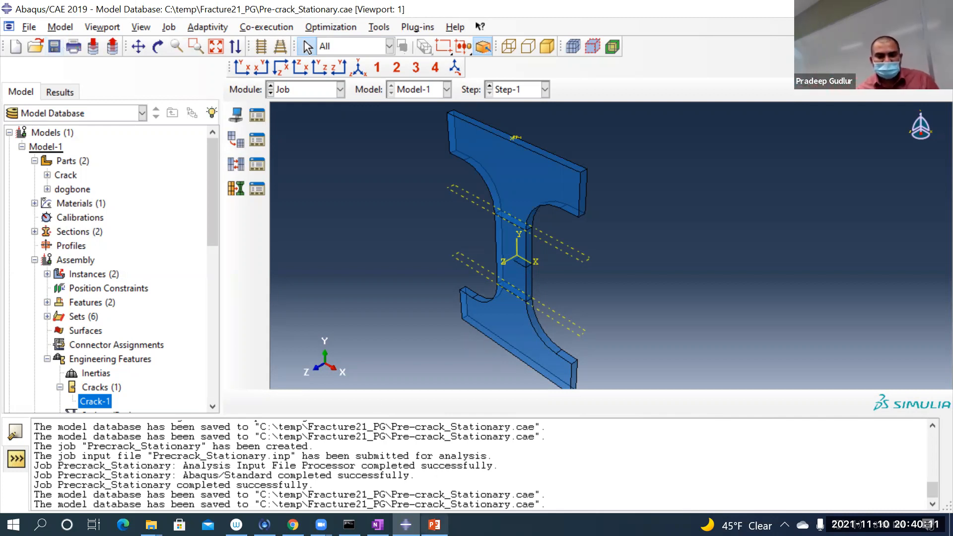
# Step: Switch to OneNote and review the handwritten notes on the stationary pre-existing crack and the stress intensity factors KI, KII and KIII
pyautogui.click(377, 525)
pyautogui.scroll(2, 533, 314)
pyautogui.scroll(8, 534, 314)
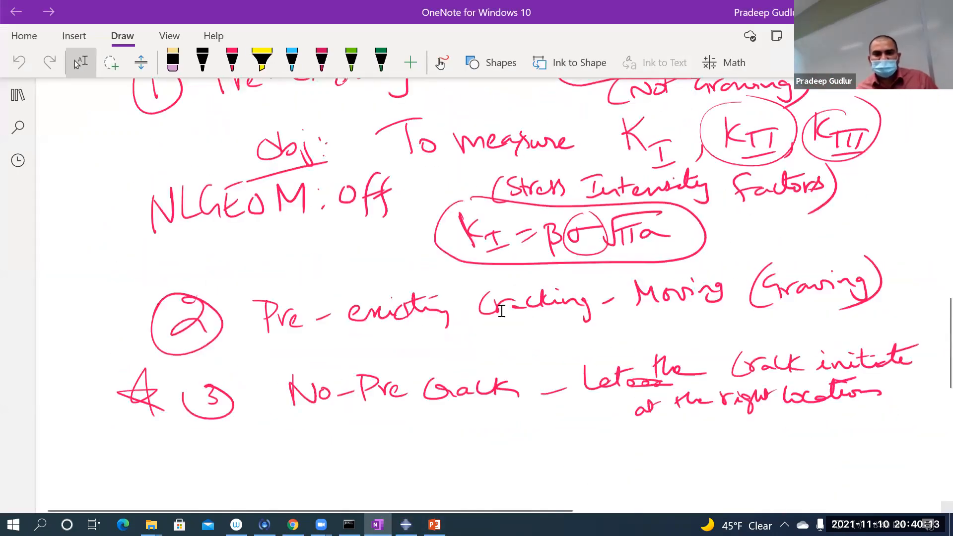
pyautogui.scroll(-4, 389, 275)
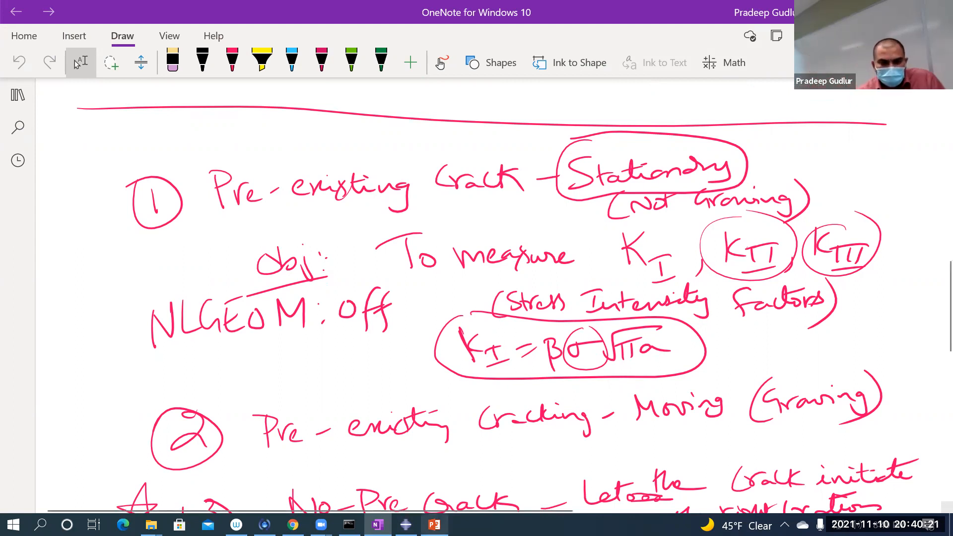
# Step: Switch back to Abaqus/CAE, return to the Visualization module and open the history output of the Precrack_Stationary results
pyautogui.click(405, 525)
pyautogui.click(321, 87)
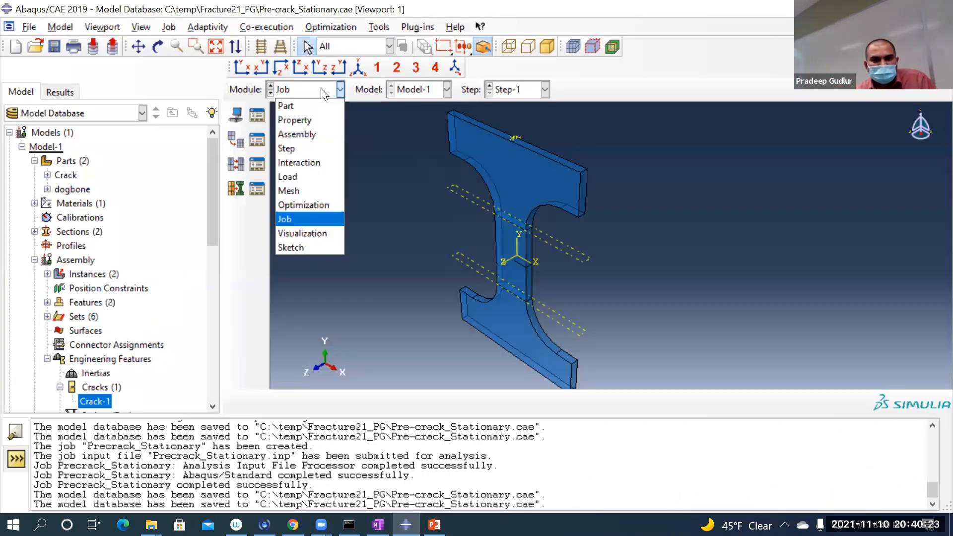
pyautogui.click(291, 230)
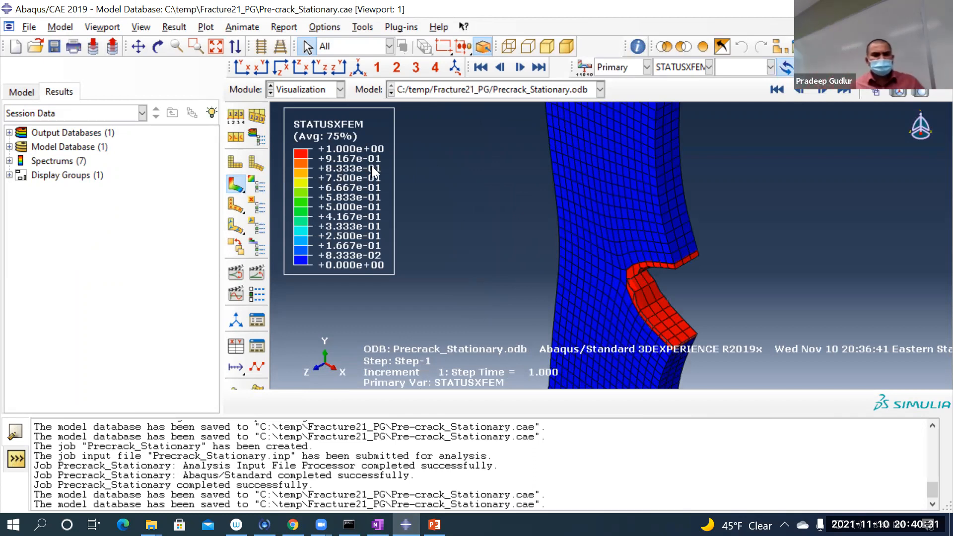
pyautogui.click(173, 26)
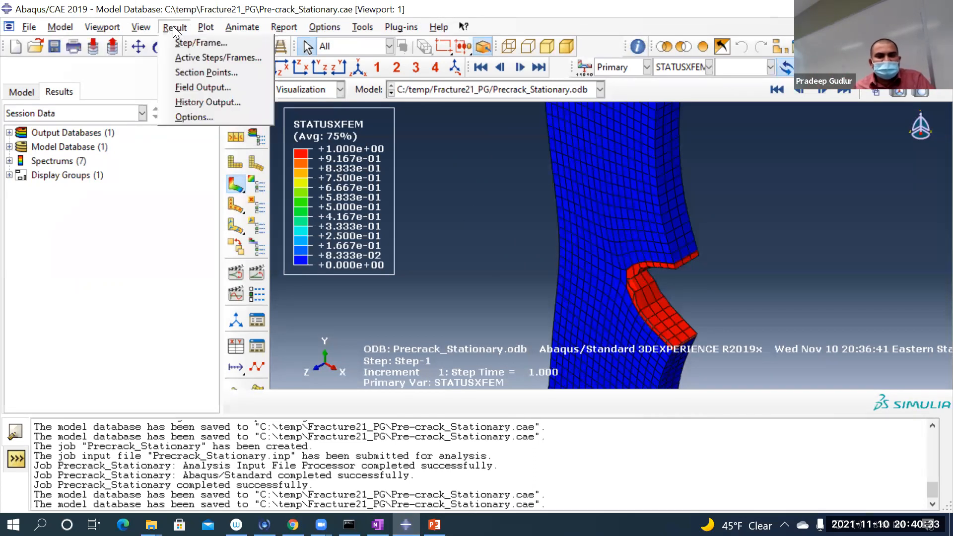
pyautogui.click(187, 104)
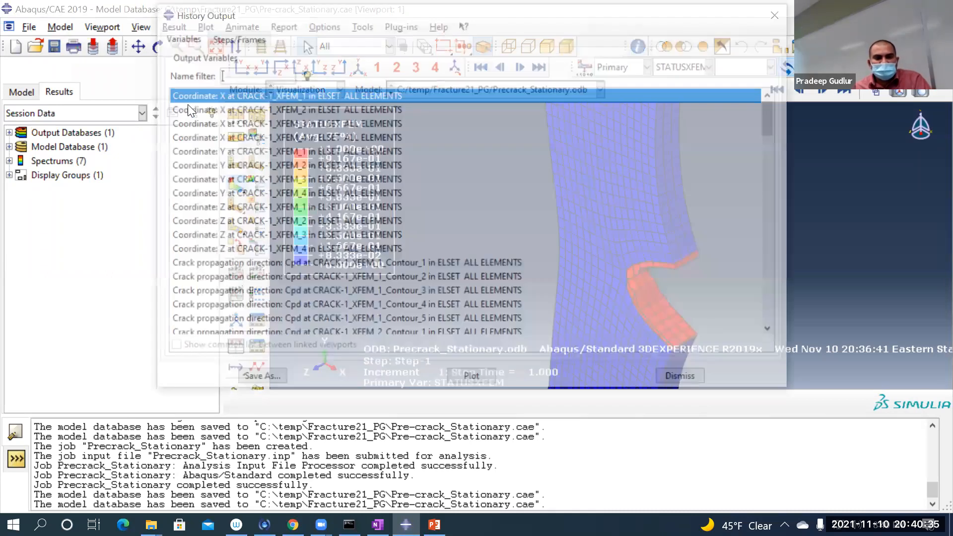
# Step: Look through the history output variables for the J-integral and the stress intensity factors K1, K2 and K3 at each crack-front location and contour
pyautogui.scroll(-8, 254, 239)
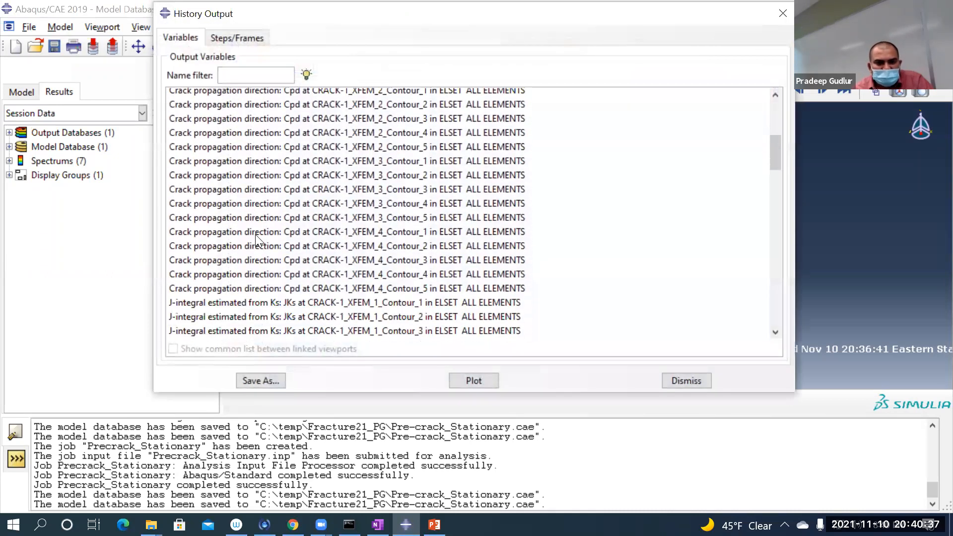
pyautogui.scroll(-8, 256, 237)
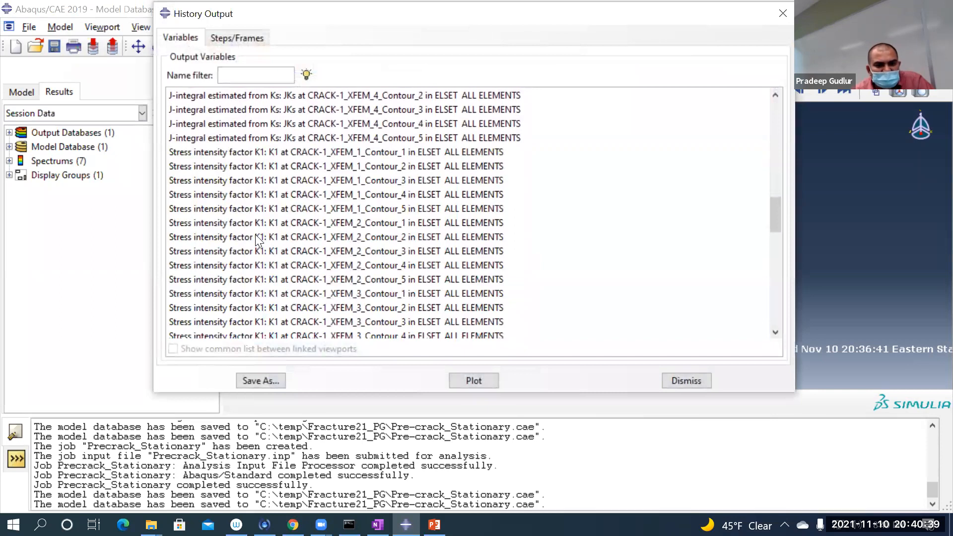
pyautogui.click(255, 166)
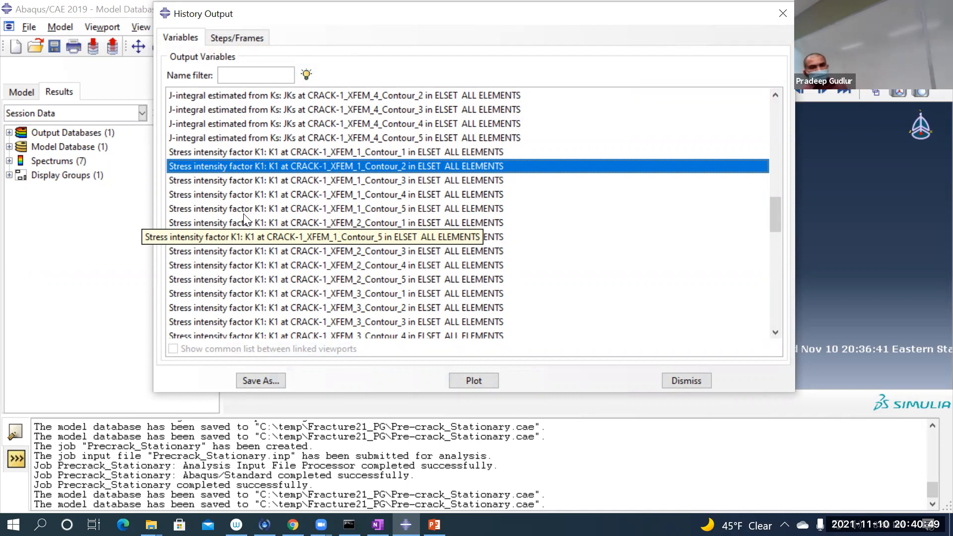
pyautogui.scroll(-4, 461, 211)
pyautogui.scroll(-3, 462, 211)
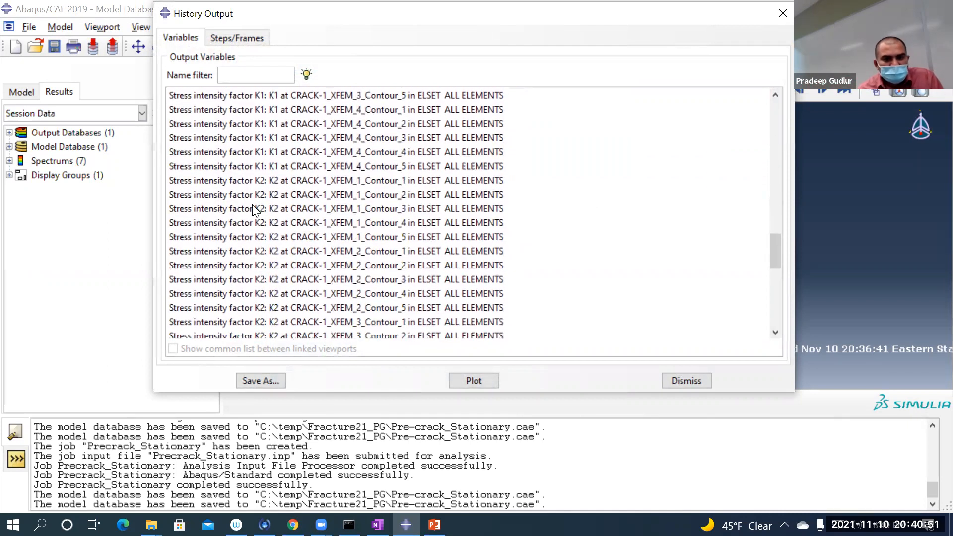
pyautogui.click(273, 191)
pyautogui.scroll(-3, 297, 233)
pyautogui.scroll(-5, 304, 236)
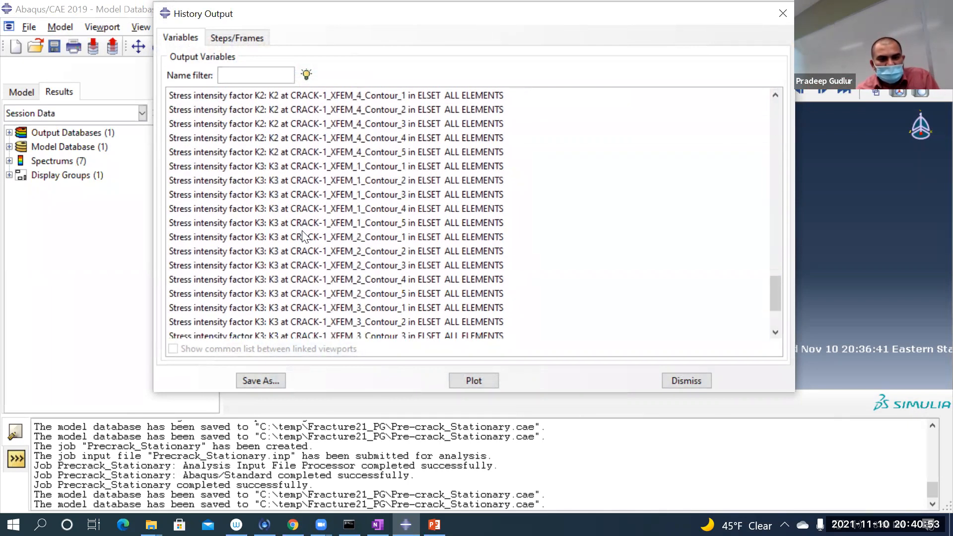
pyautogui.click(332, 223)
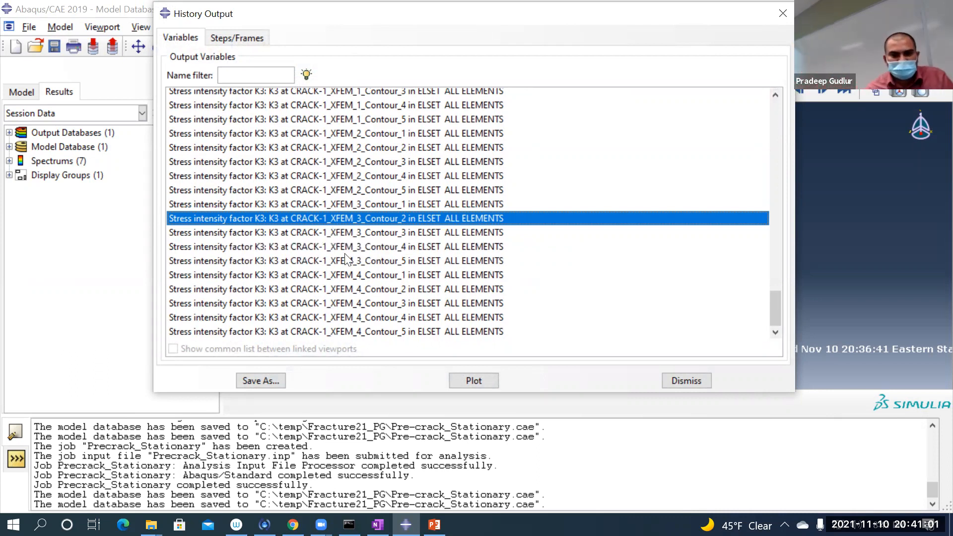
pyautogui.scroll(20, 347, 250)
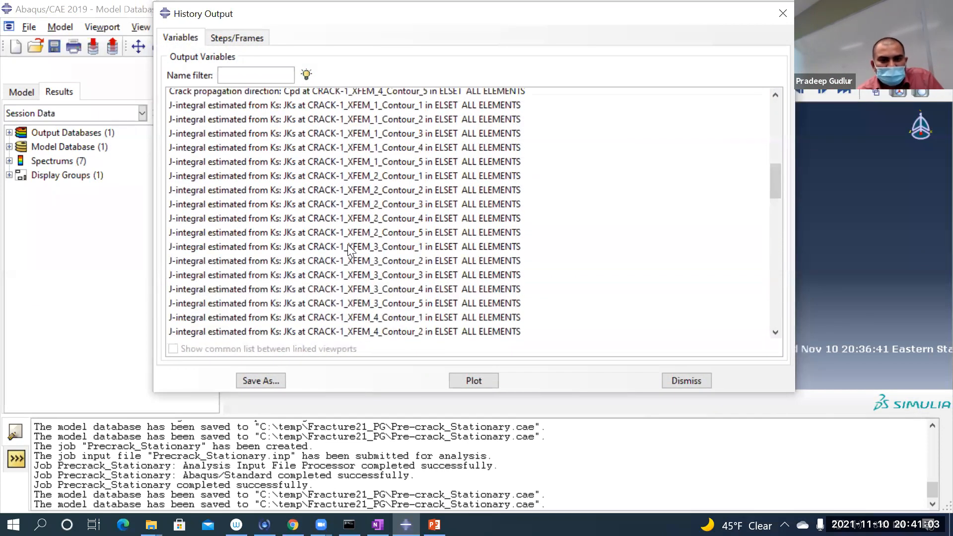
pyautogui.scroll(-6, 347, 244)
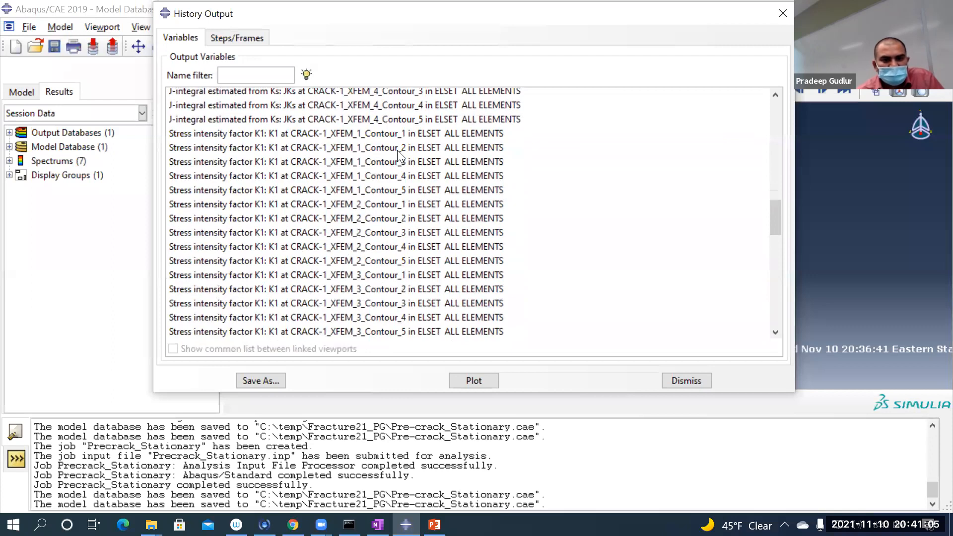
# Step: Plot stress intensity factor K1 at CRACK-1_XFEM_1 for contours 1 to 5 and move the variable list aside to reveal the Y axis
pyautogui.click(400, 135)
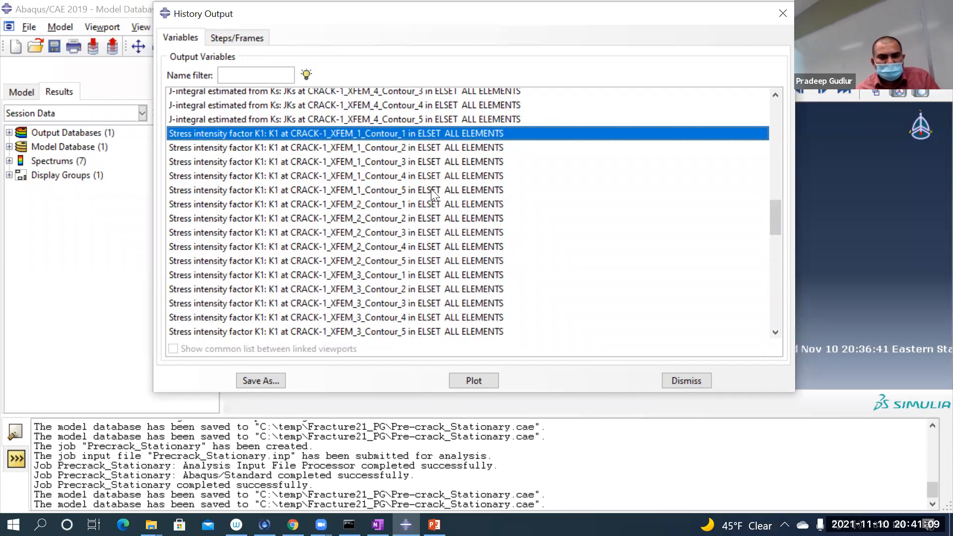
pyautogui.keyDown('shift'); pyautogui.click(417, 203); pyautogui.keyUp('shift')
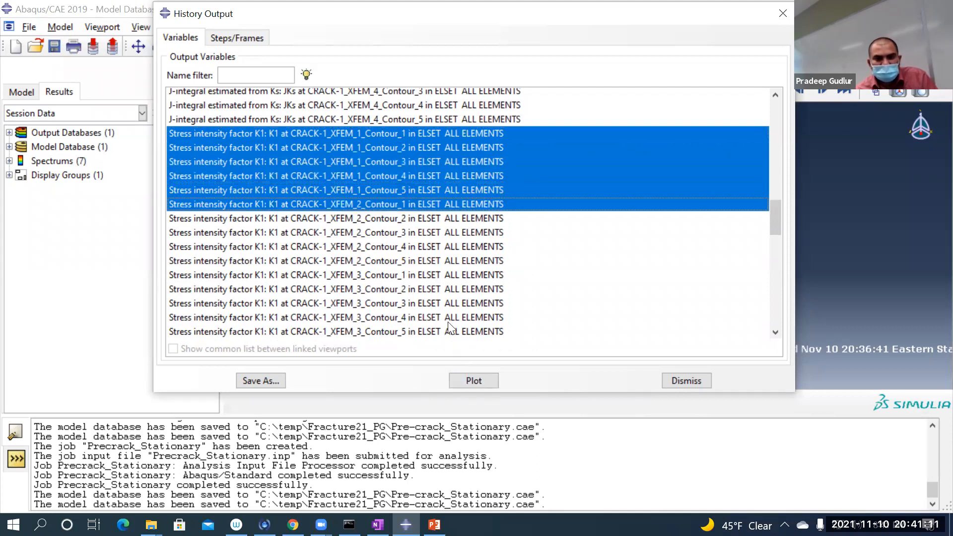
pyautogui.click(446, 133)
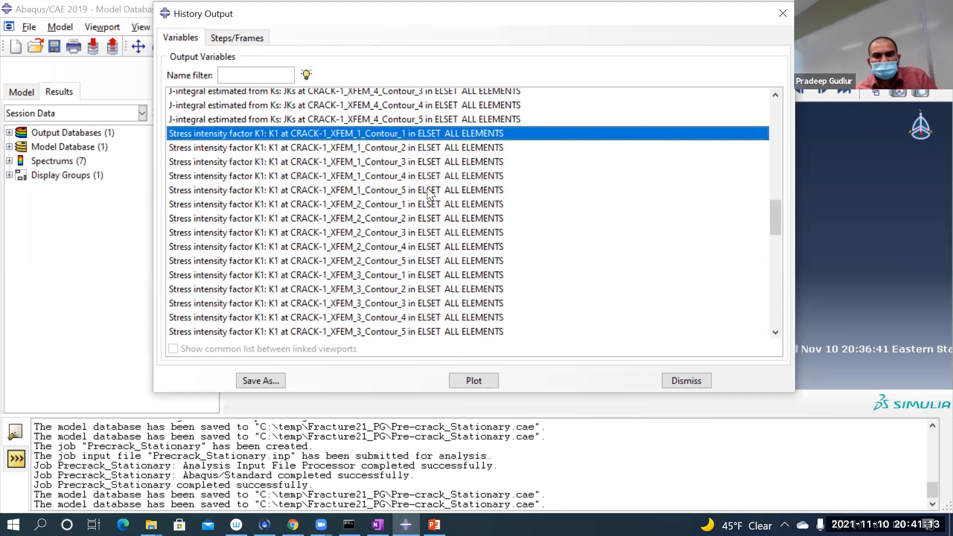
pyautogui.keyDown('shift'); pyautogui.click(427, 188); pyautogui.keyUp('shift')
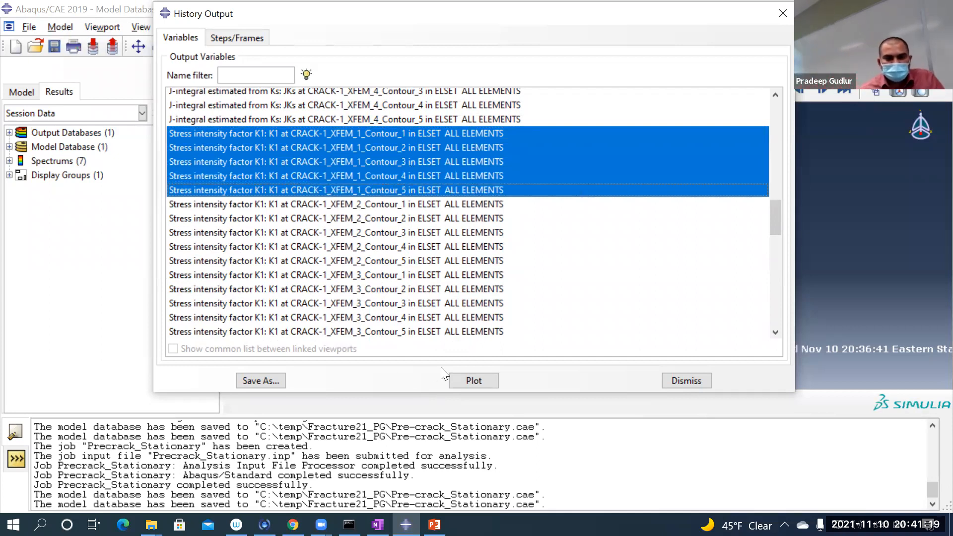
pyautogui.click(467, 381)
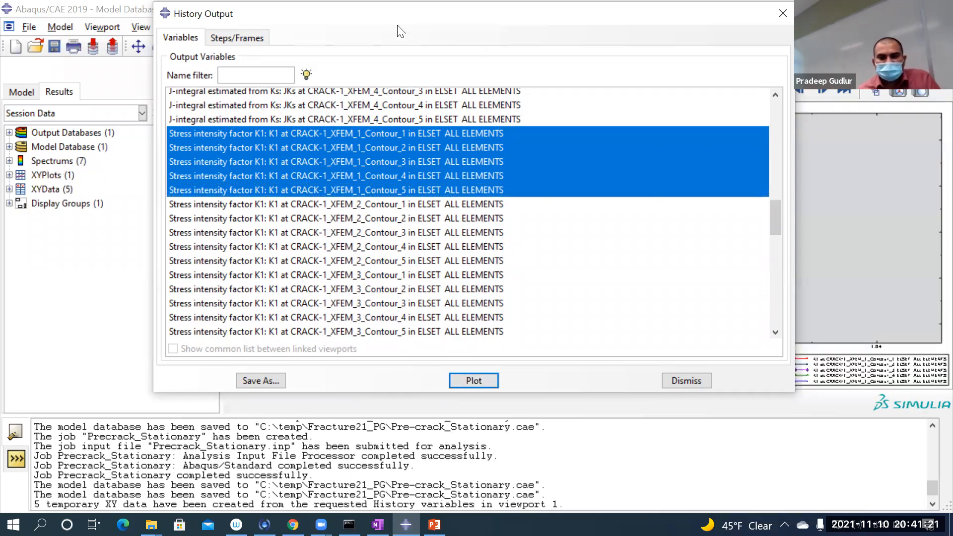
pyautogui.moveTo(394, 25); pyautogui.dragTo(87, 327)
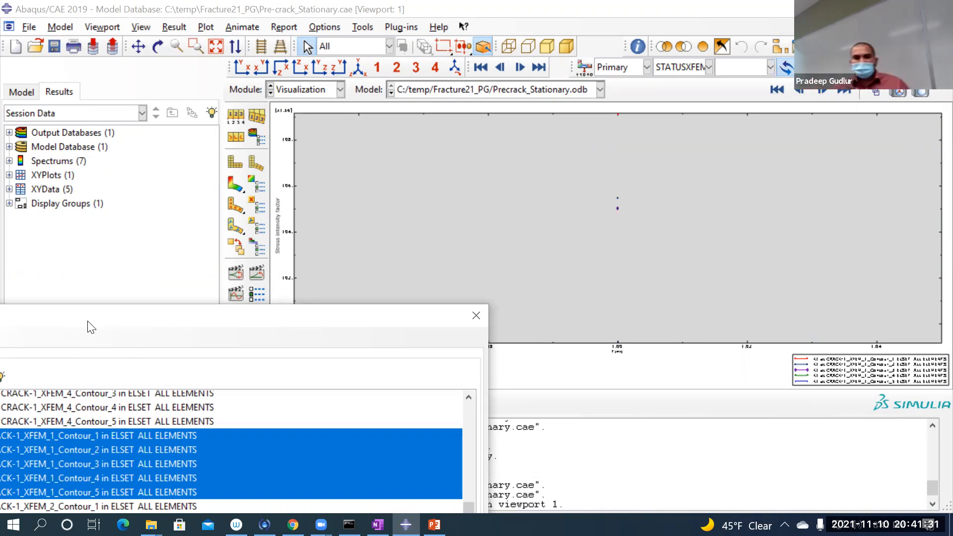
pyautogui.moveTo(335, 316); pyautogui.dragTo(943, 55)
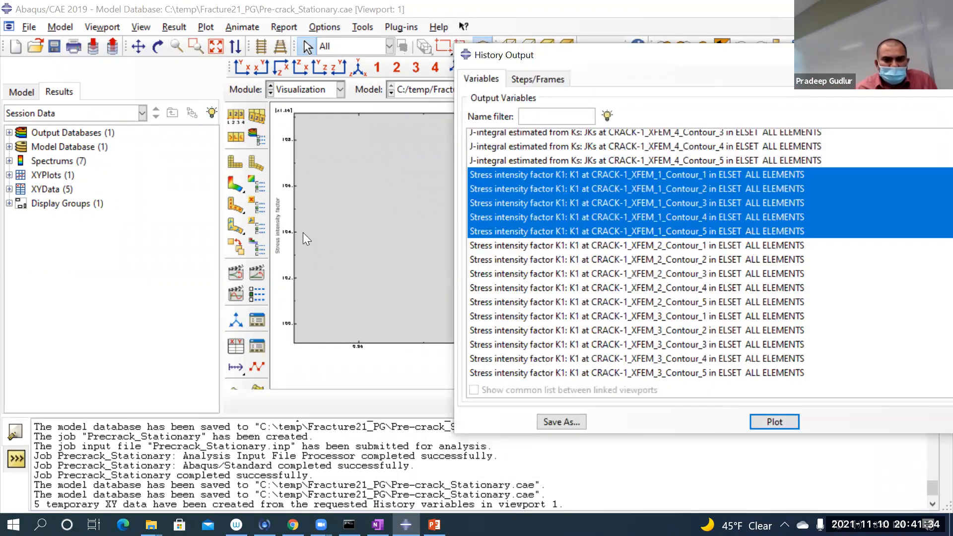
# Step: Enlarge the font of the plot's Y-axis title, Stress intensity factor
pyautogui.click(287, 169)
pyautogui.doubleClick(286, 170)
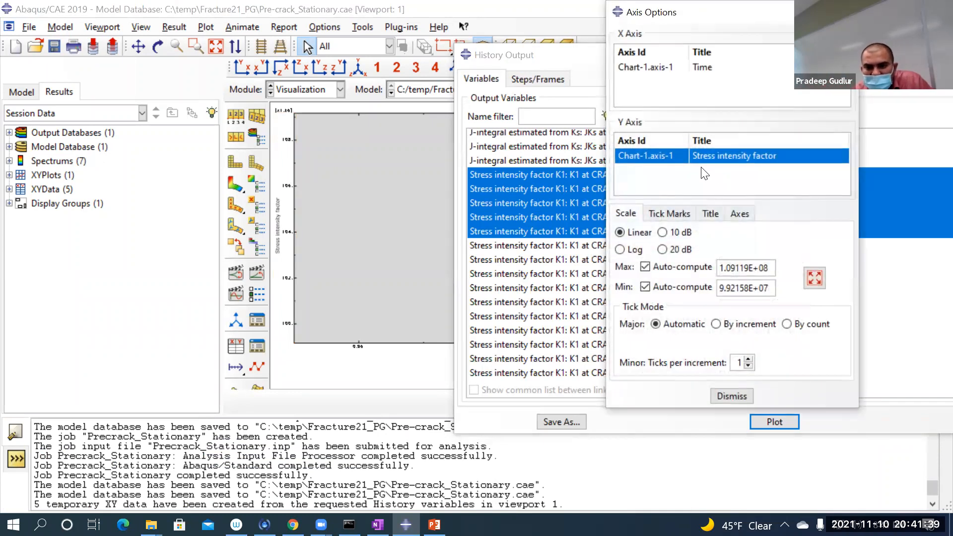
pyautogui.click(710, 213)
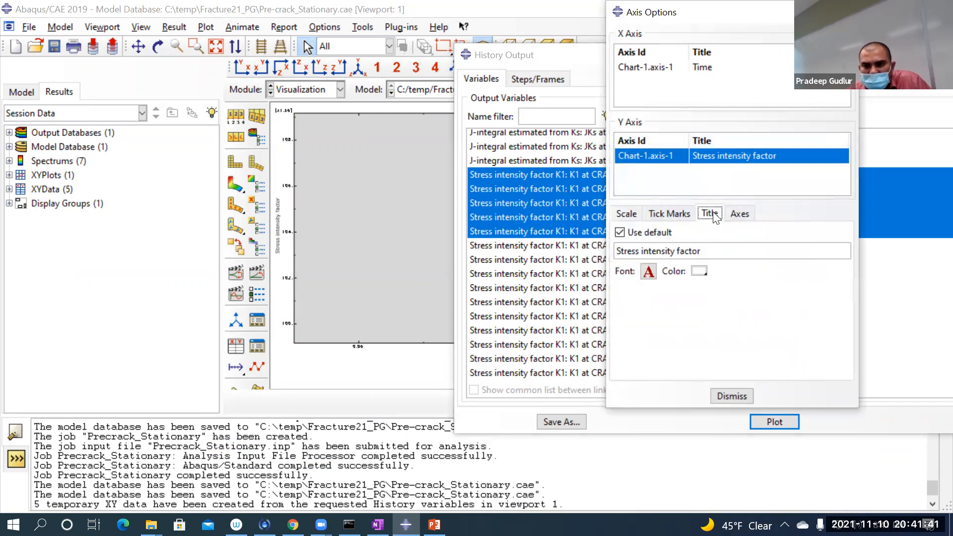
pyautogui.click(648, 271)
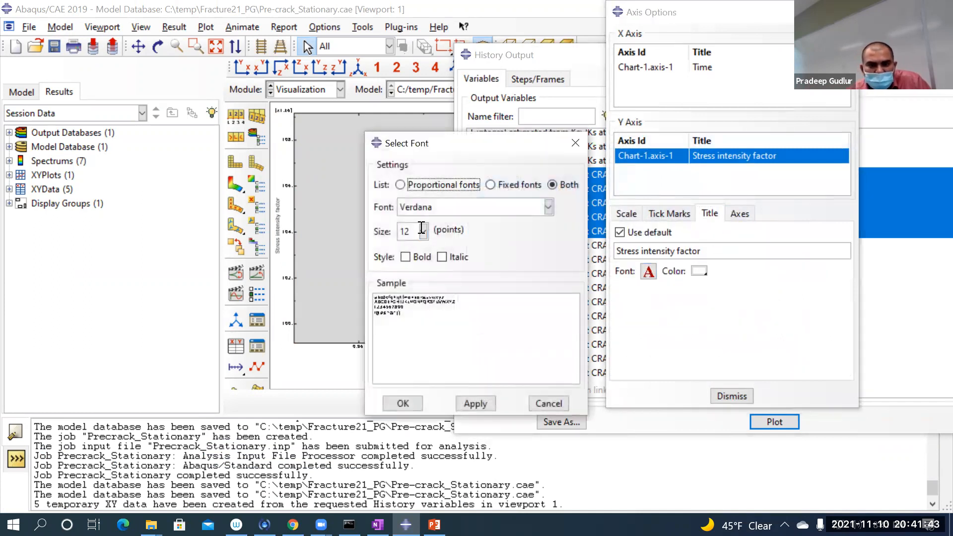
pyautogui.click(423, 231)
pyautogui.click(410, 323)
pyautogui.click(424, 231)
pyautogui.click(417, 337)
pyautogui.click(416, 403)
# Step: Set the font size of the Y-axis labels to 36 points and close the axis options
pyautogui.click(739, 212)
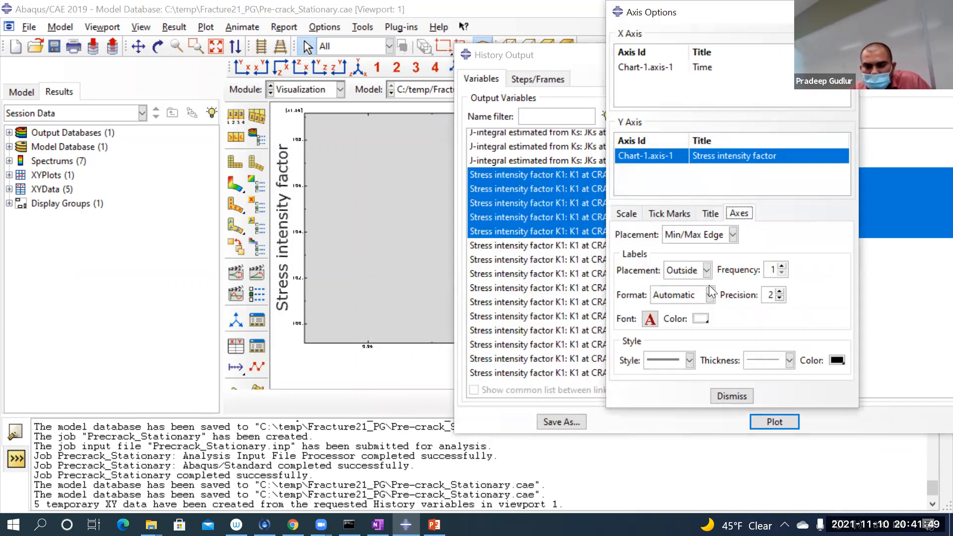
pyautogui.click(649, 319)
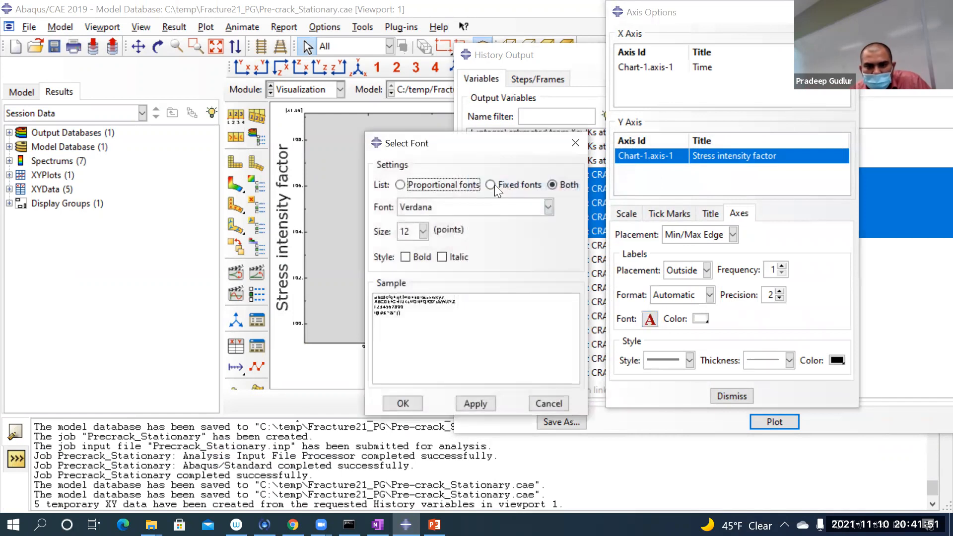
pyautogui.click(424, 231)
pyautogui.click(406, 335)
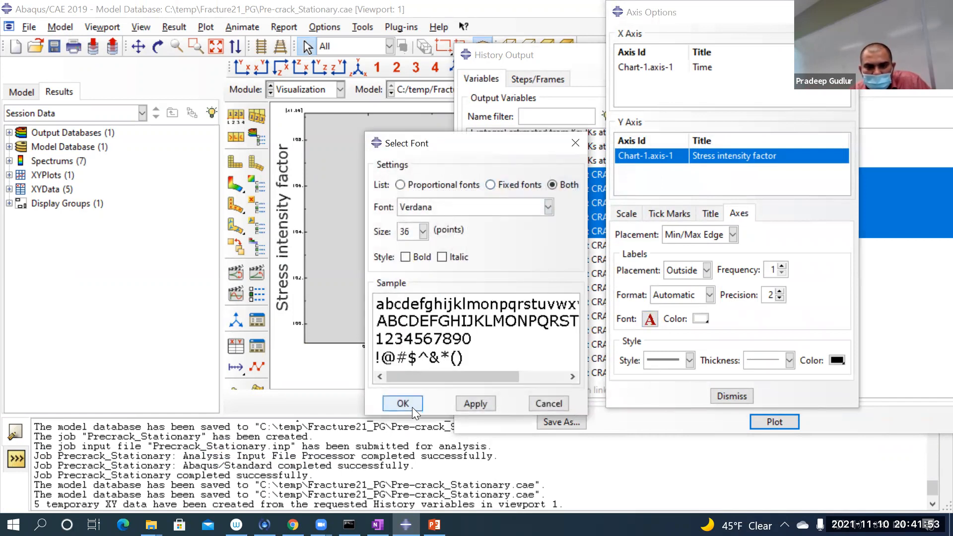
pyautogui.click(412, 406)
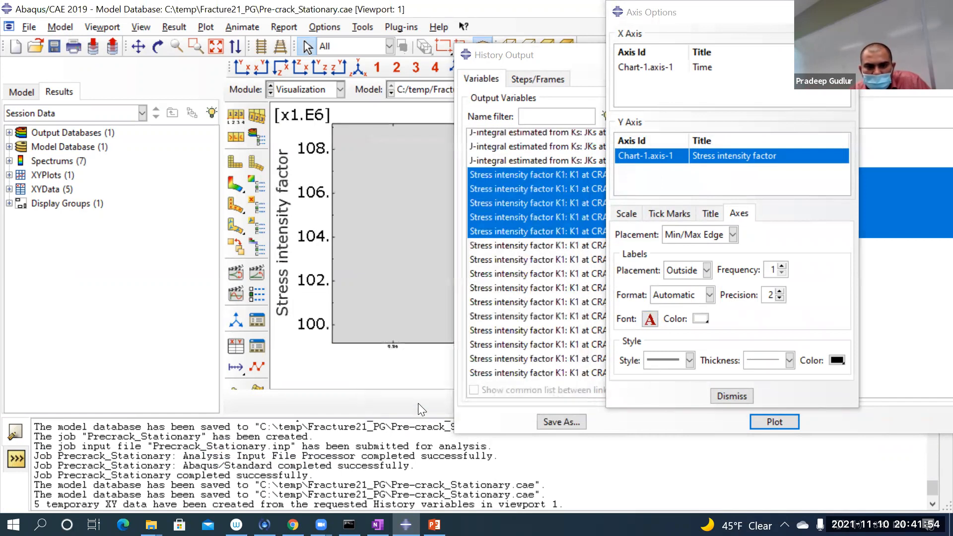
pyautogui.click(711, 396)
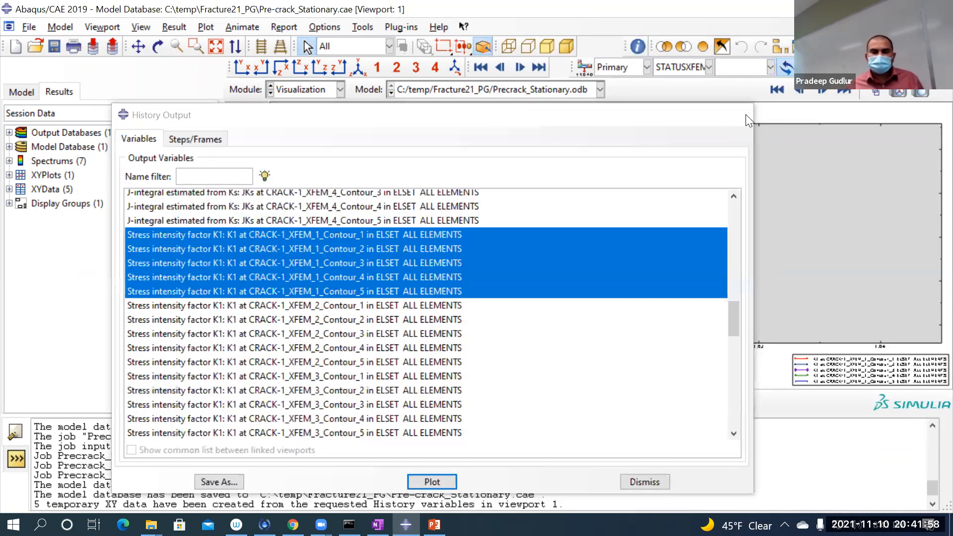
# Step: Close the history output list and inspect the plotted K1 points for CRACK-1_XFEM_1
pyautogui.click(735, 116)
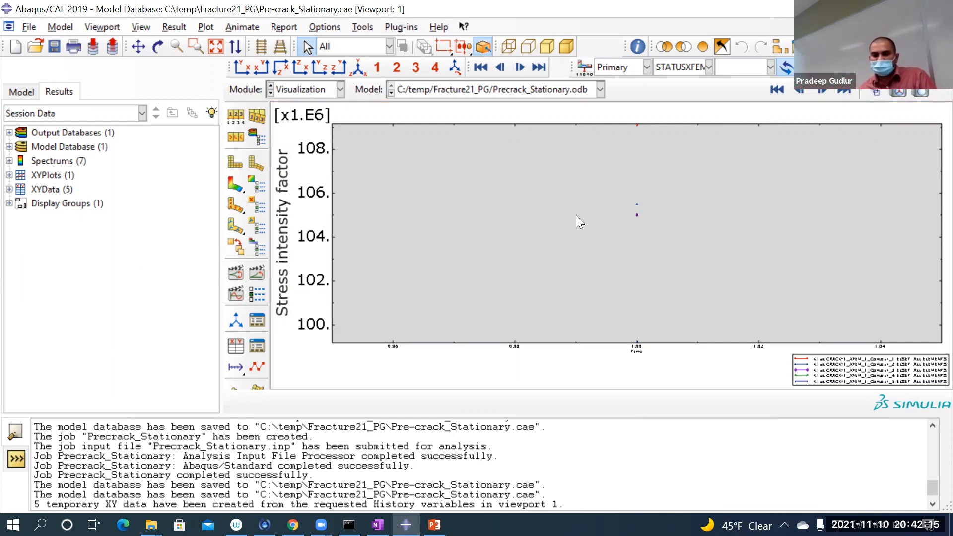
pyautogui.scroll(1, 640, 204)
pyautogui.scroll(-1, 643, 219)
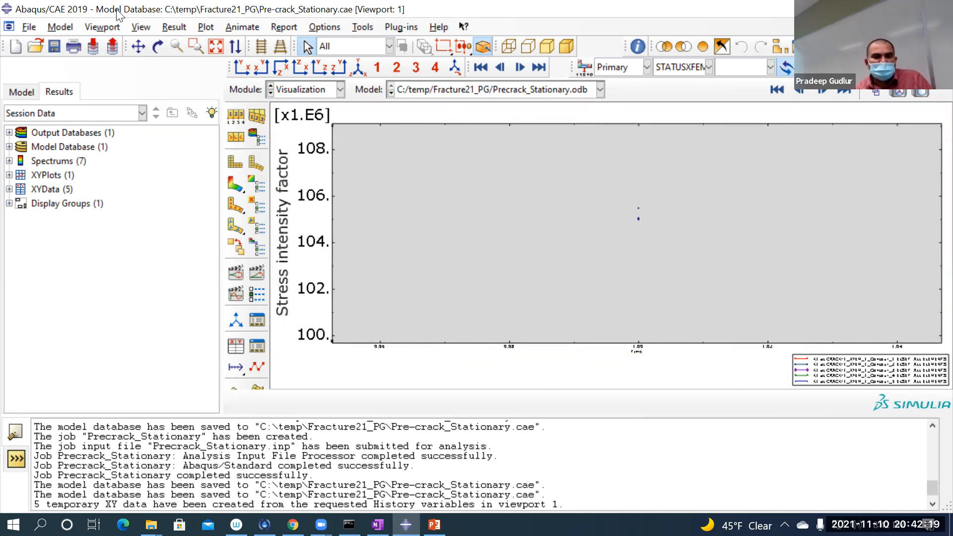
# Step: Plot the history output of stress intensity factor K2 at CRACK-1_XFEM_1 for contours 1 to 5 and CRACK-1_XFEM_2 for contours 1 and 2
pyautogui.click(174, 27)
pyautogui.click(191, 102)
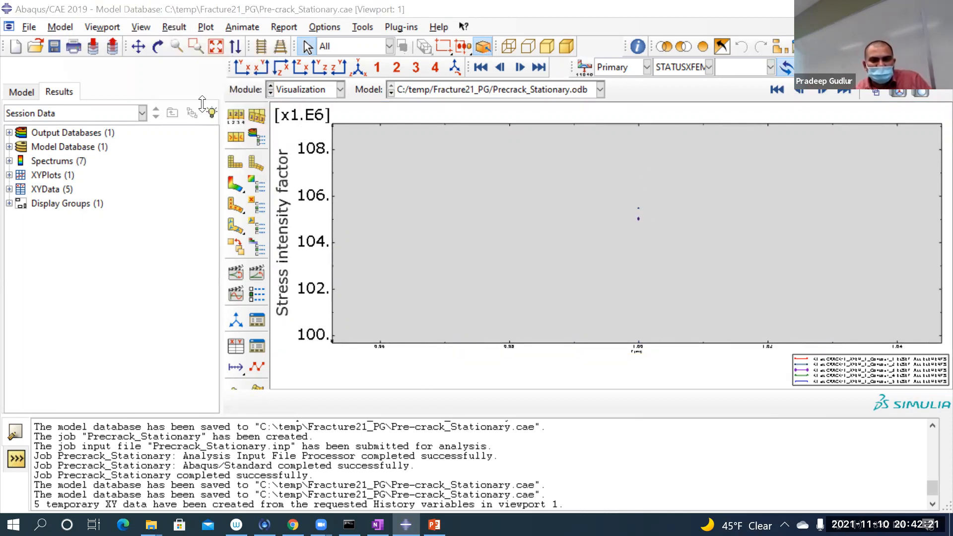
pyautogui.scroll(-15, 263, 297)
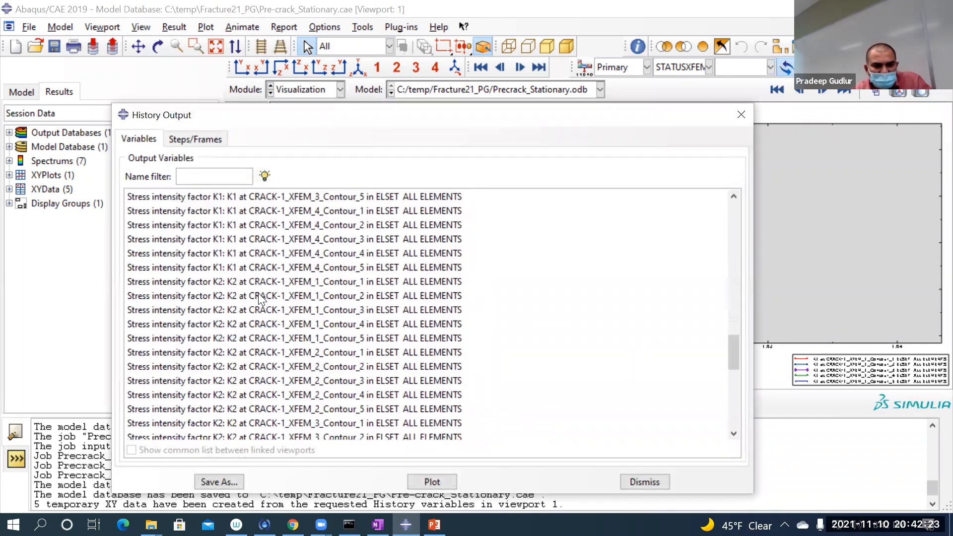
pyautogui.scroll(-4, 263, 296)
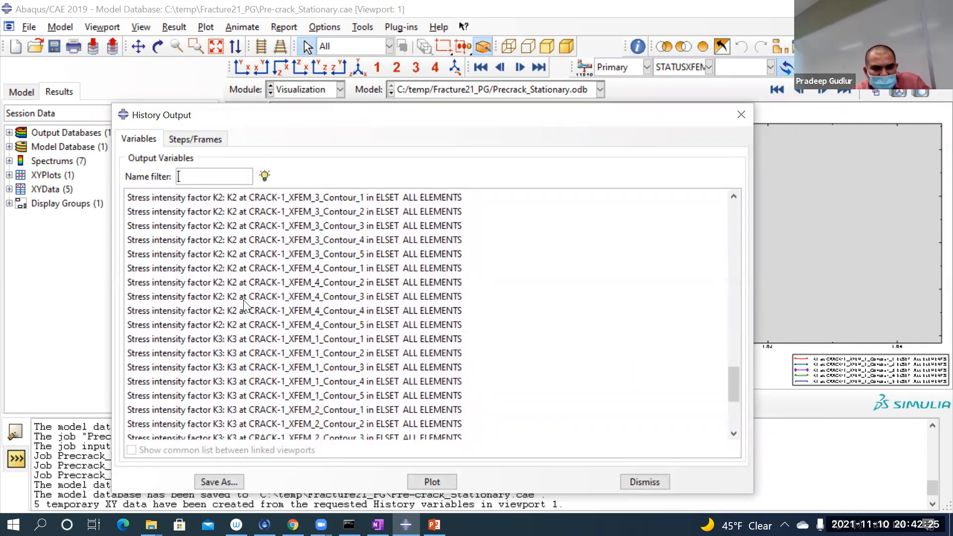
pyautogui.scroll(3, 270, 258)
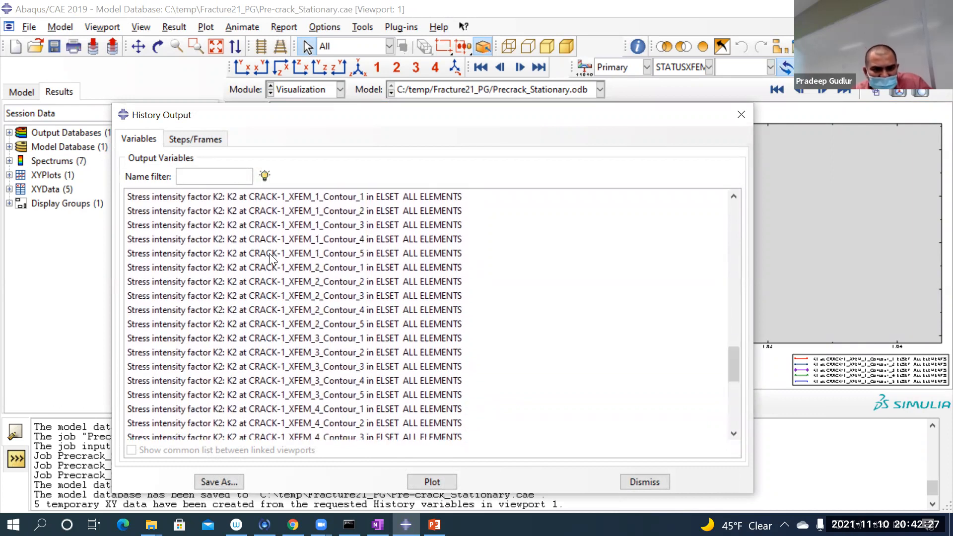
pyautogui.scroll(1, 270, 258)
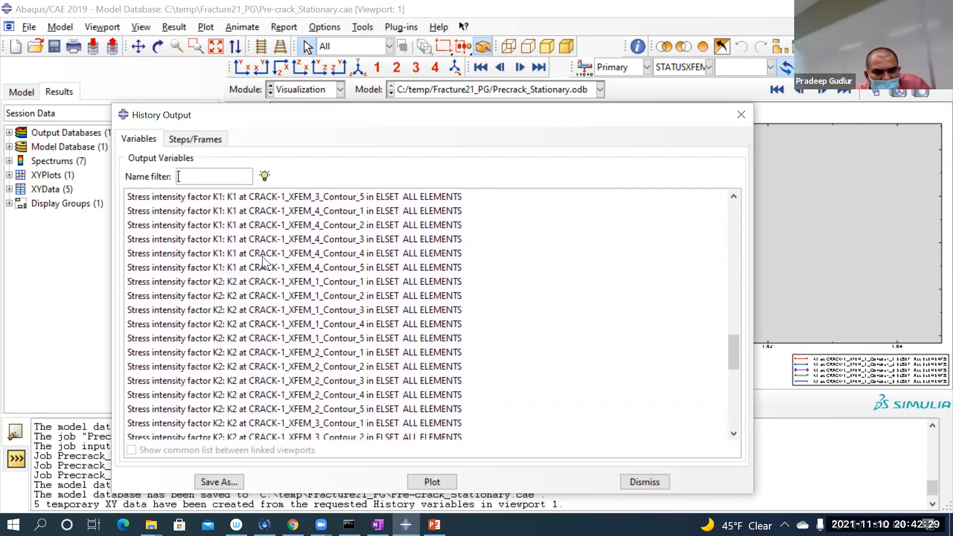
pyautogui.click(257, 281)
pyautogui.scroll(-4, 249, 320)
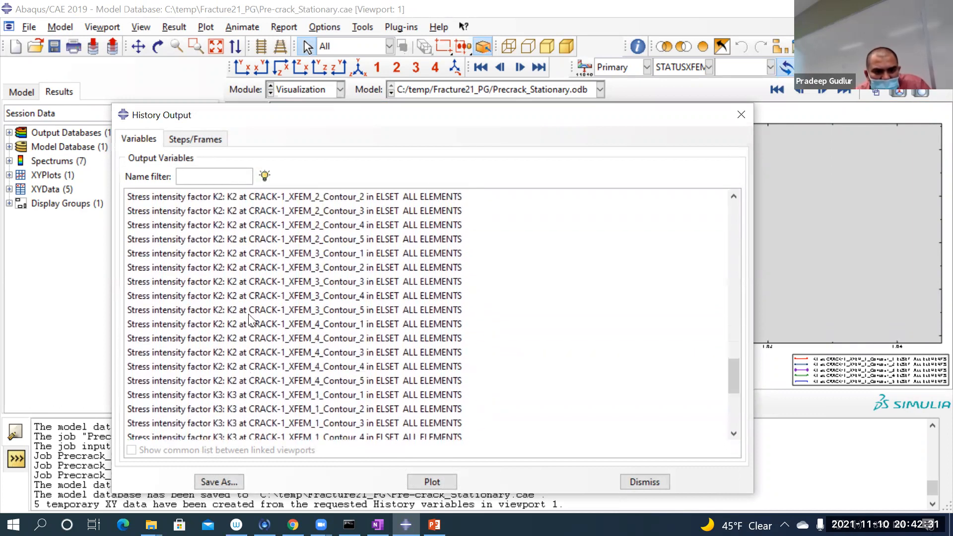
pyautogui.scroll(2, 251, 316)
pyautogui.scroll(-1, 248, 338)
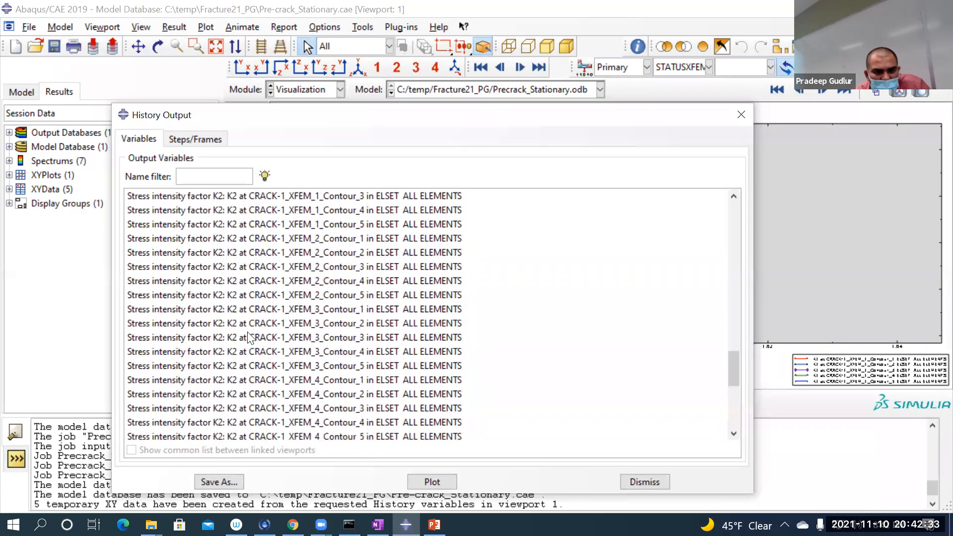
pyautogui.scroll(3, 245, 253)
pyautogui.keyDown('shift'); pyautogui.click(253, 367); pyautogui.keyUp('shift')
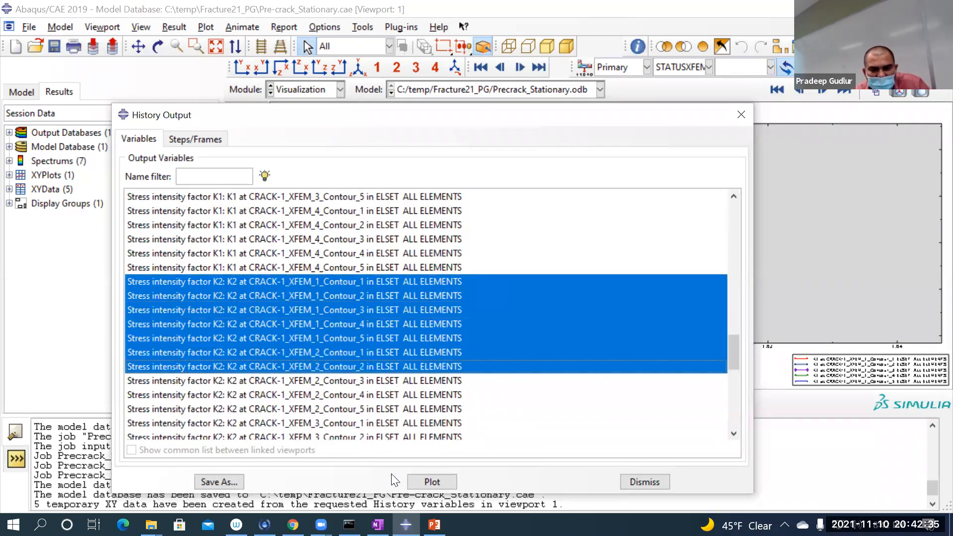
pyautogui.click(430, 482)
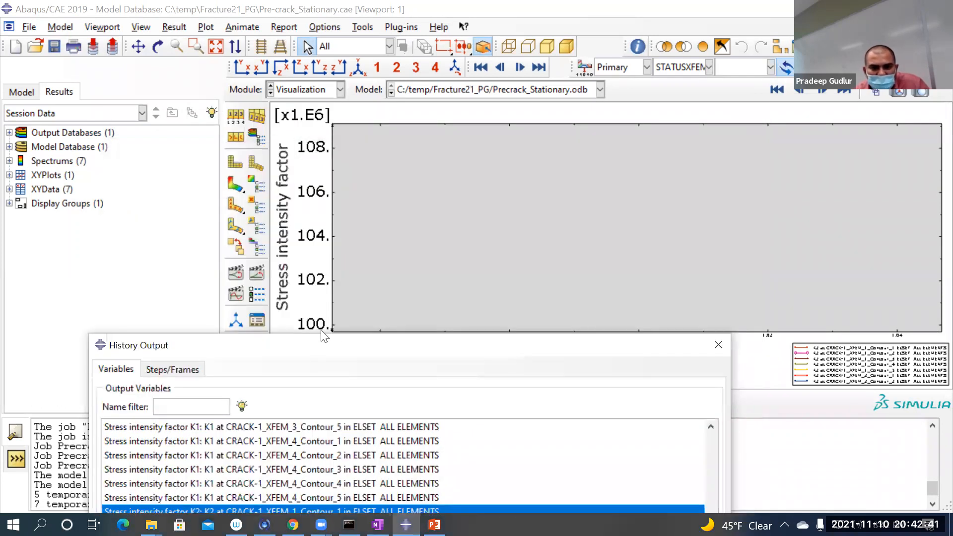
# Step: Set the maximum of the Stress intensity factor Y axis to 0.09119E+08 and close the axis options
pyautogui.click(322, 328)
pyautogui.doubleClick(322, 327)
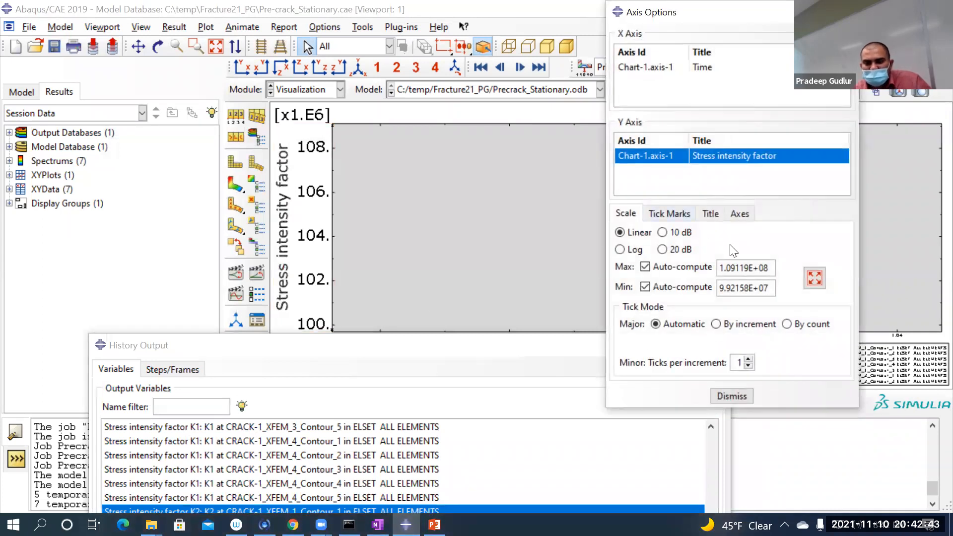
pyautogui.moveTo(769, 269); pyautogui.dragTo(641, 271)
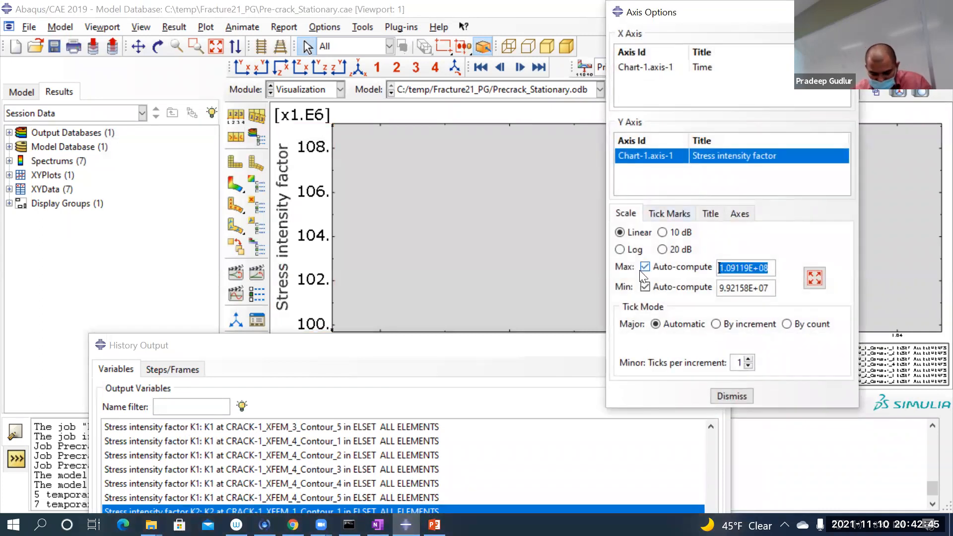
pyautogui.click(723, 268)
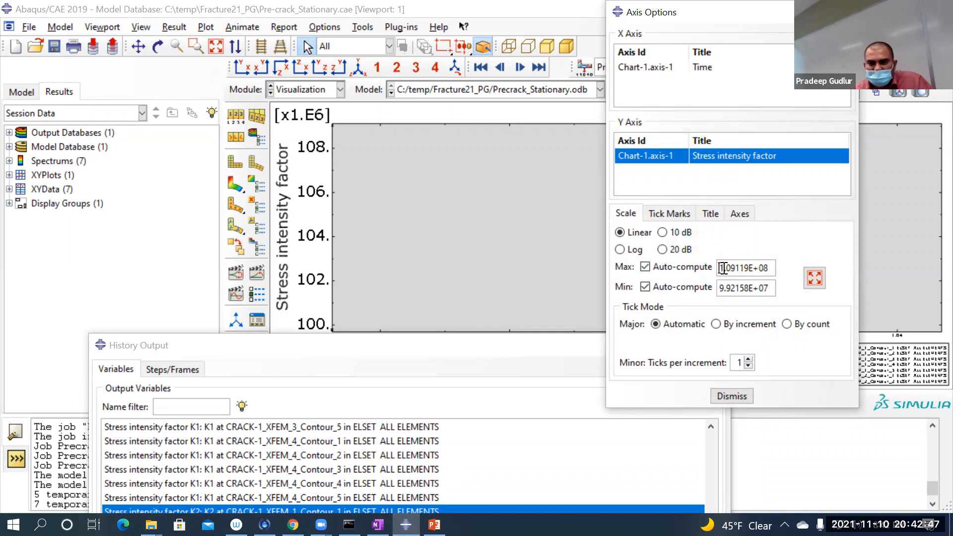
pyautogui.moveTo(724, 268); pyautogui.dragTo(717, 268)
pyautogui.write('0.')
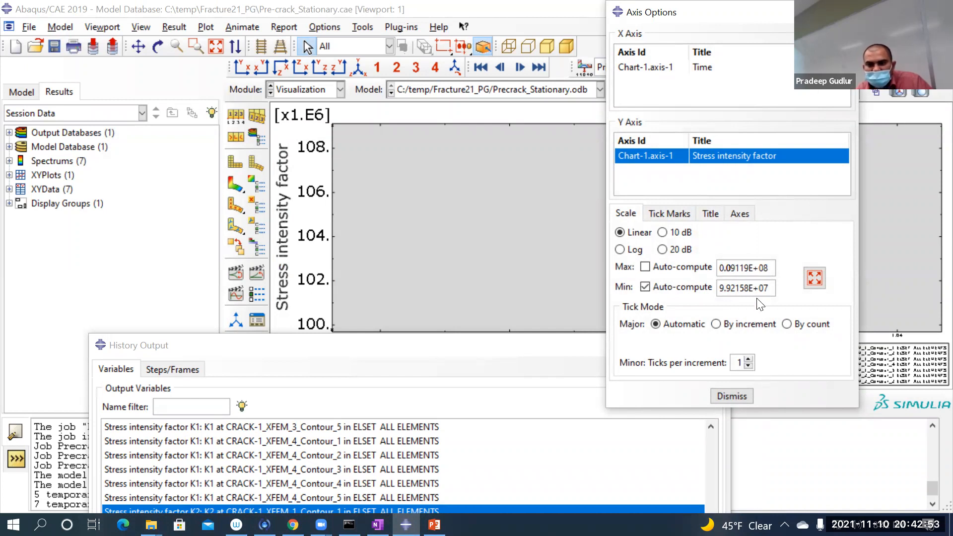
pyautogui.press('Return')
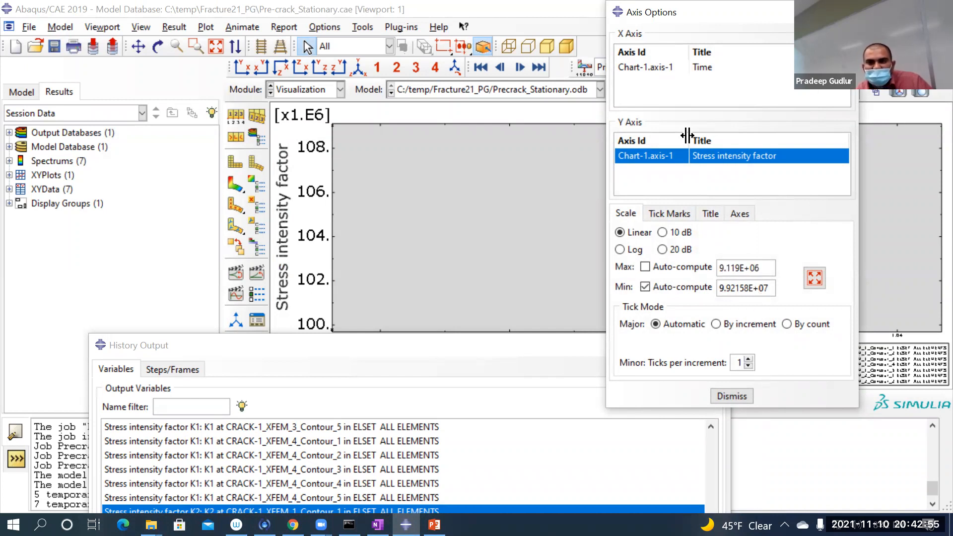
pyautogui.moveTo(695, 12); pyautogui.dragTo(92, 158)
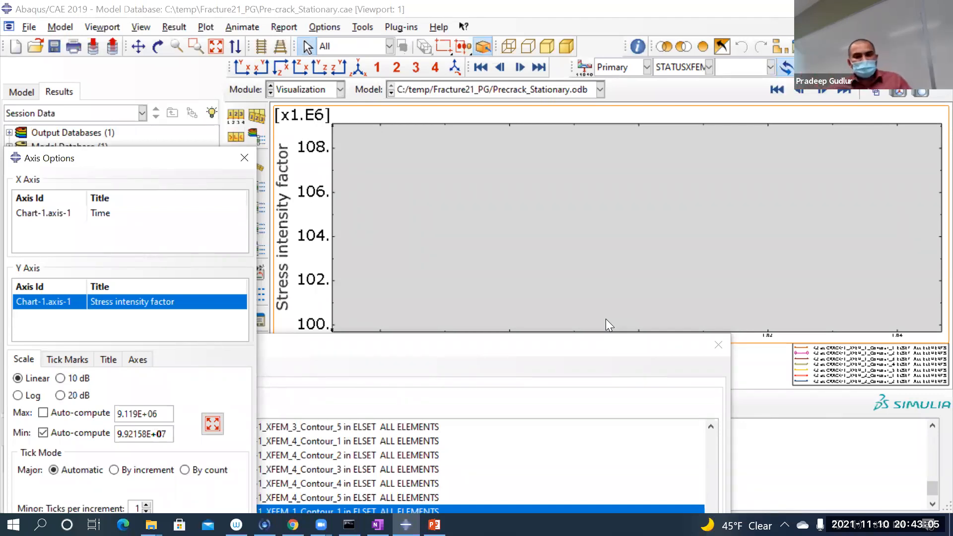
pyautogui.click(244, 158)
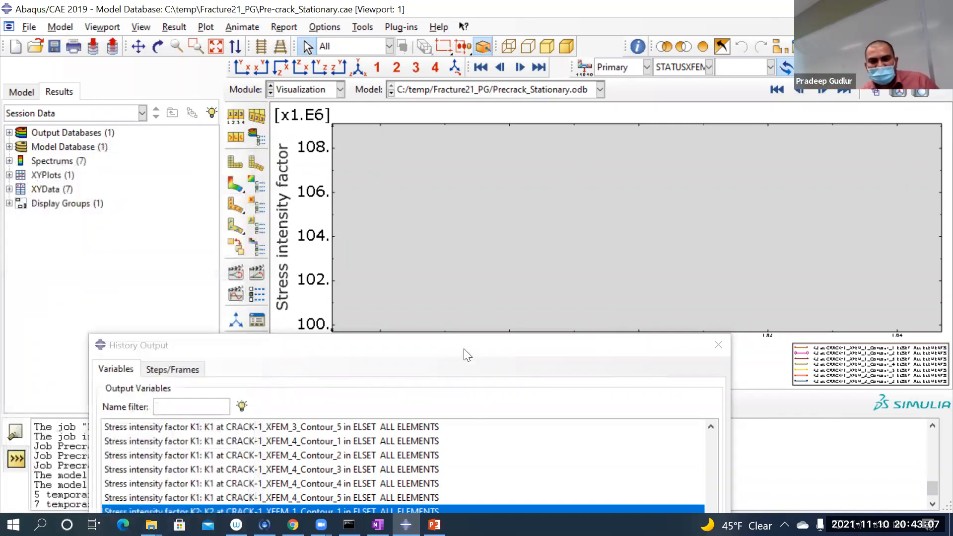
# Step: Switch to PowerPoint and examine slide 4, the stress intensity formulae for flat plates with central and edge cracks, in full-screen view
pyautogui.moveTo(466, 354); pyautogui.dragTo(483, 117)
pyautogui.click(434, 525)
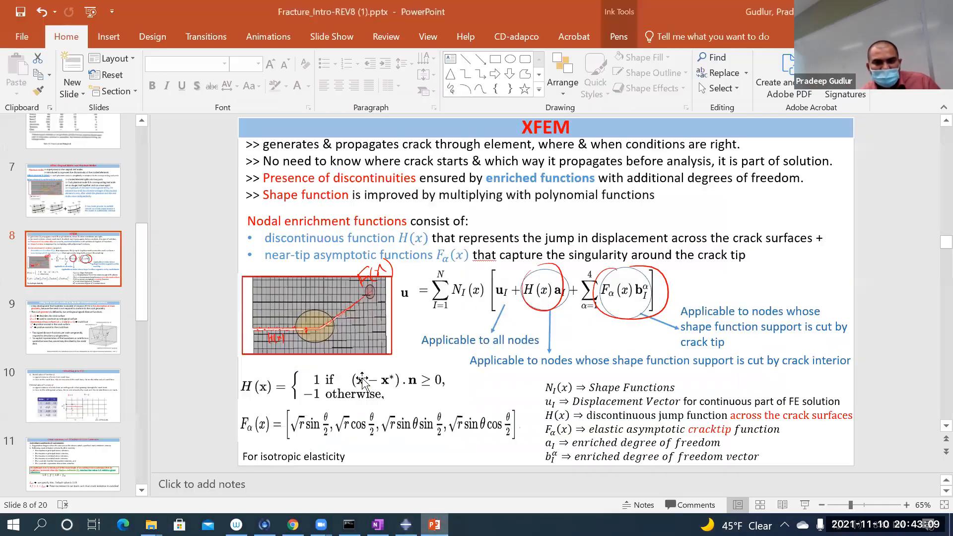
pyautogui.scroll(-3, 60, 344)
pyautogui.scroll(6, 74, 368)
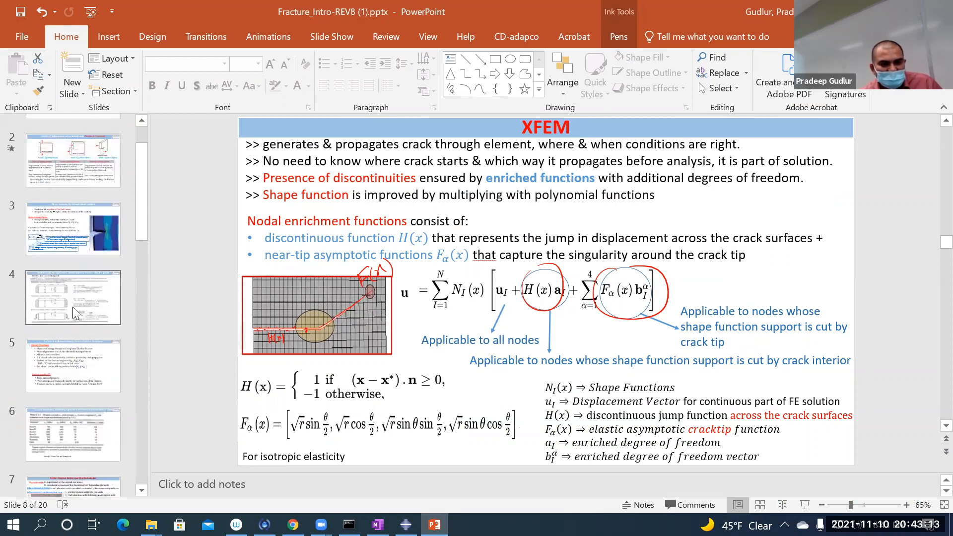
pyautogui.click(72, 307)
pyautogui.click(800, 504)
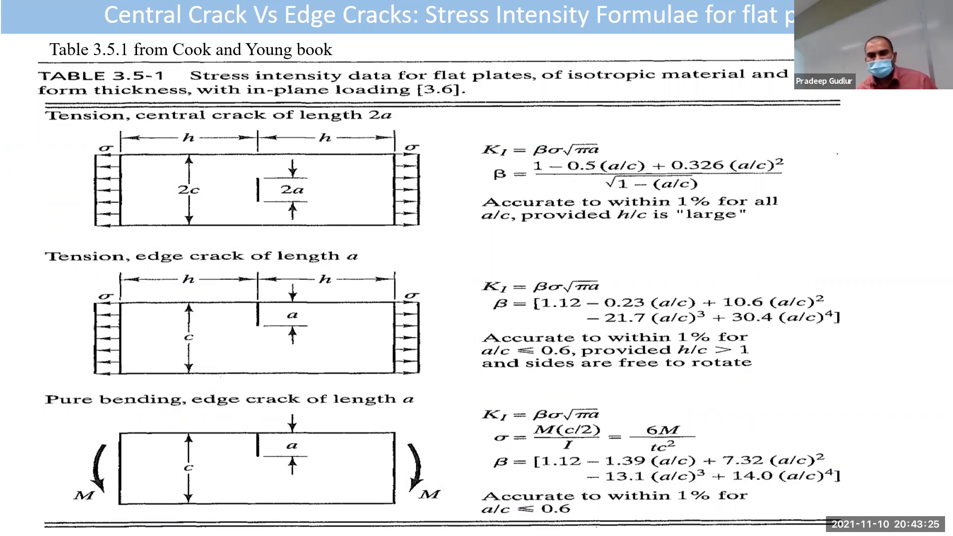
pyautogui.press('Escape')
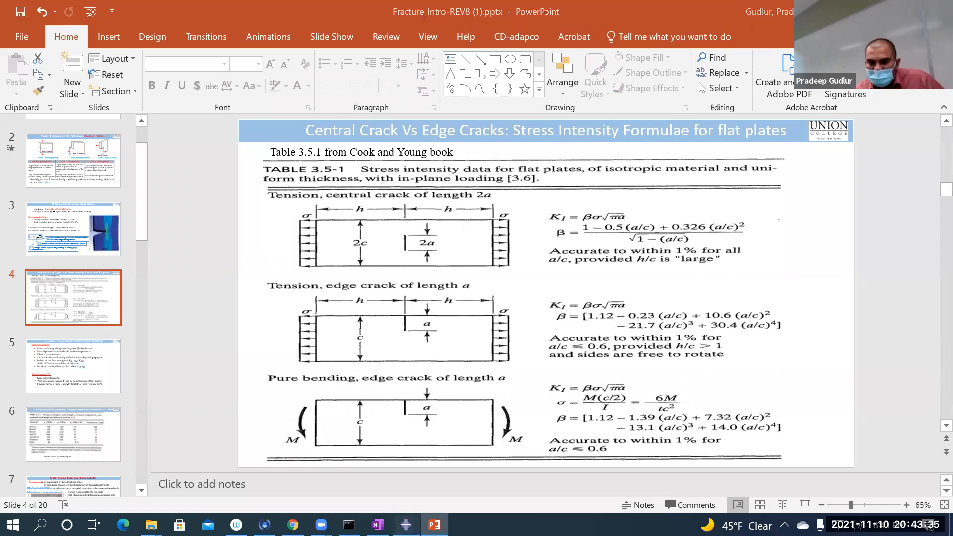
# Step: Switch back to Abaqus/CAE, display the STATUSXFEM contours on the deformed dogbone and save the model database
pyautogui.click(405, 524)
pyautogui.click(641, 479)
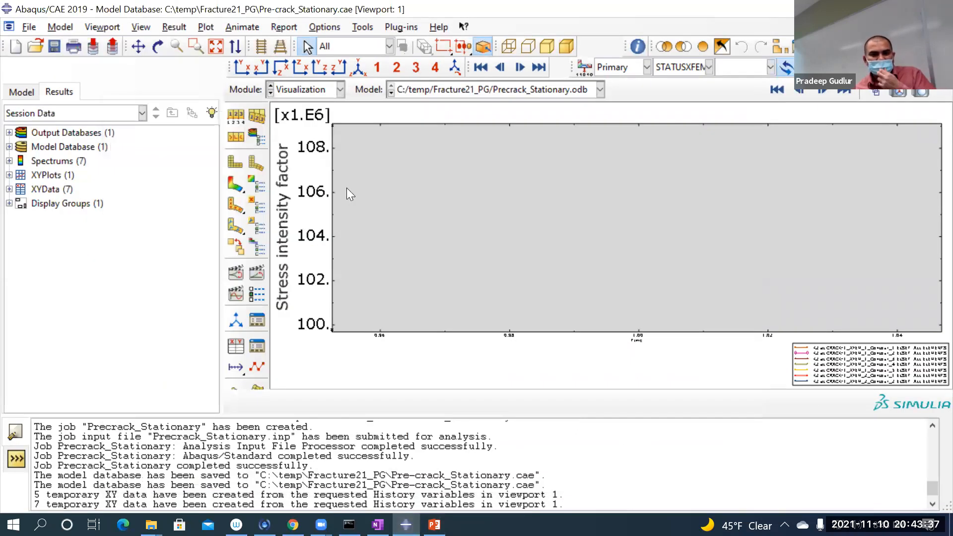
pyautogui.click(58, 49)
pyautogui.click(235, 185)
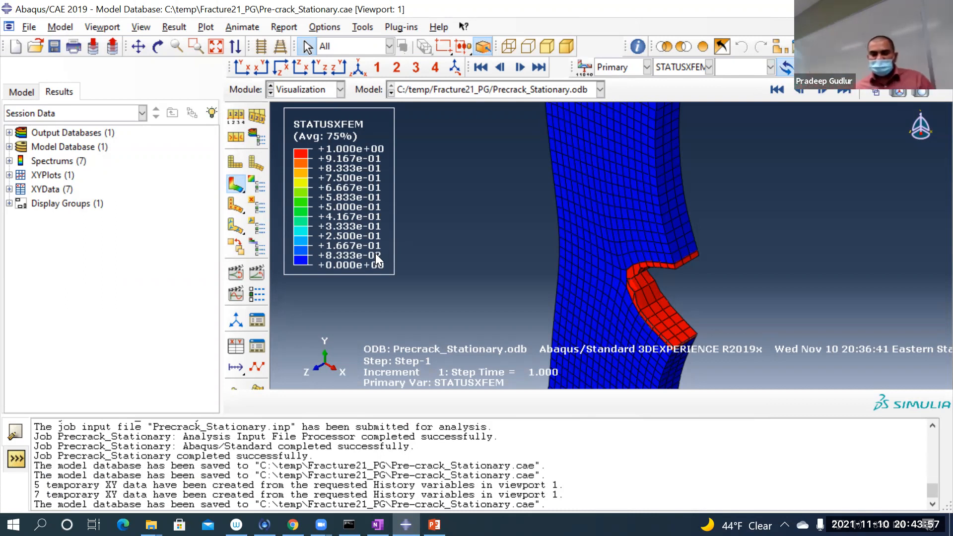
pyautogui.scroll(-5, 414, 243)
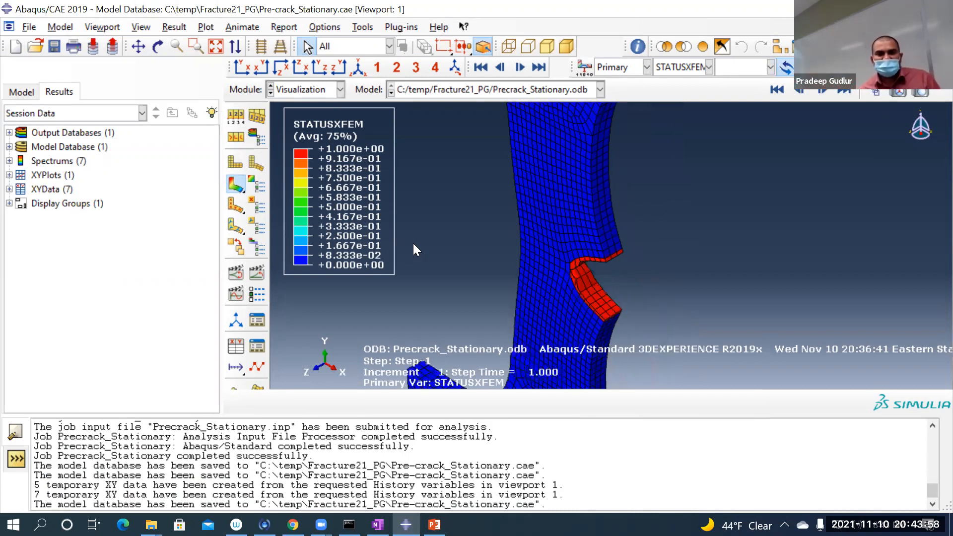
pyautogui.click(54, 46)
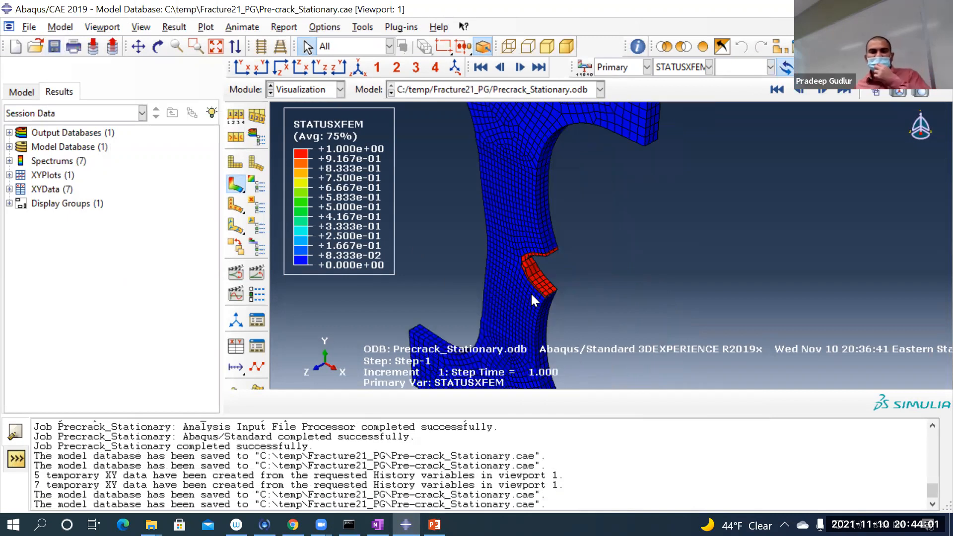
pyautogui.scroll(-2, 530, 293)
pyautogui.scroll(-1, 517, 291)
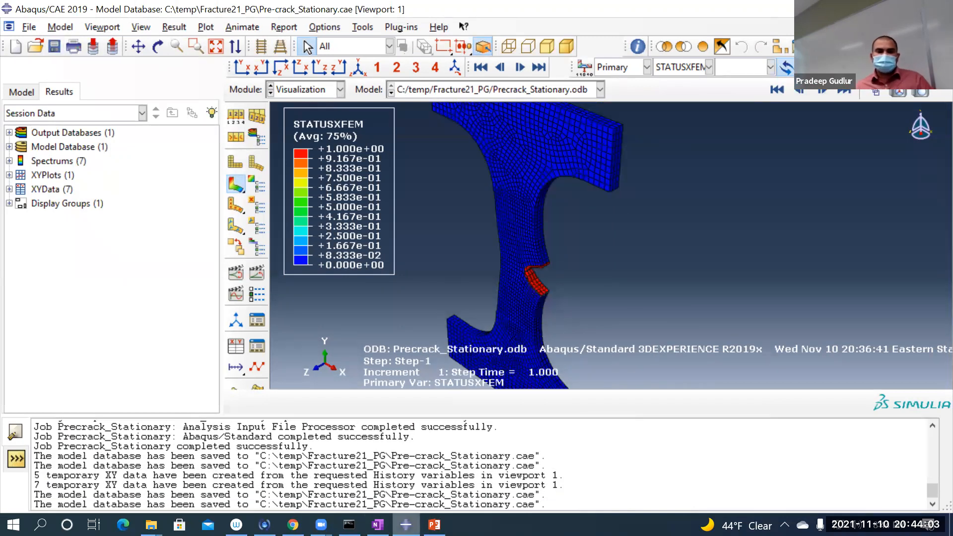
# Step: Switch to OneNote and review the handwritten notes on stress intensity factors and the pre-crack and no-pre-crack cases
pyautogui.click(378, 524)
pyautogui.scroll(-4, 449, 366)
pyautogui.scroll(1, 559, 315)
pyautogui.scroll(1, 885, 227)
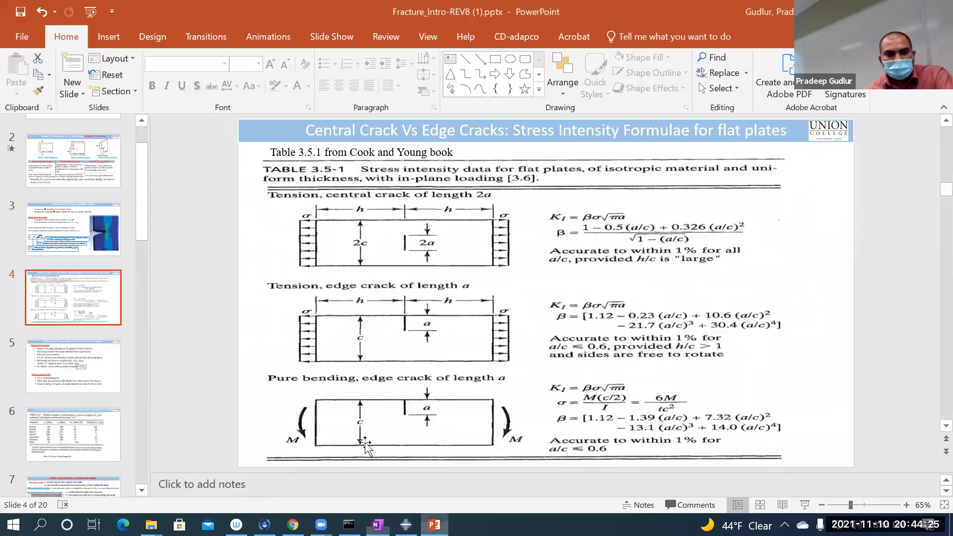
# Step: Switch to PowerPoint and browse the slide thumbnails to slides 12 and 13
pyautogui.click(434, 524)
pyautogui.scroll(-4, 73, 434)
pyautogui.scroll(-5, 73, 433)
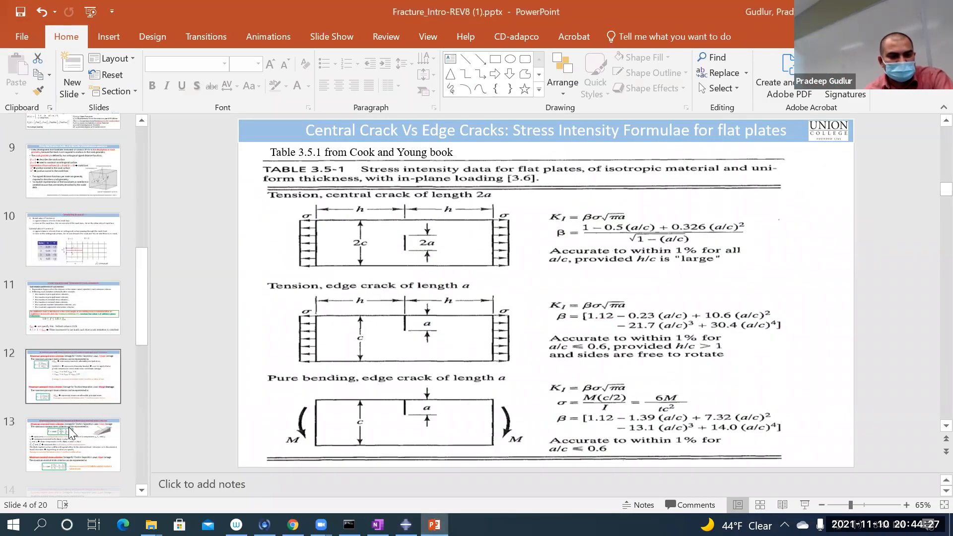